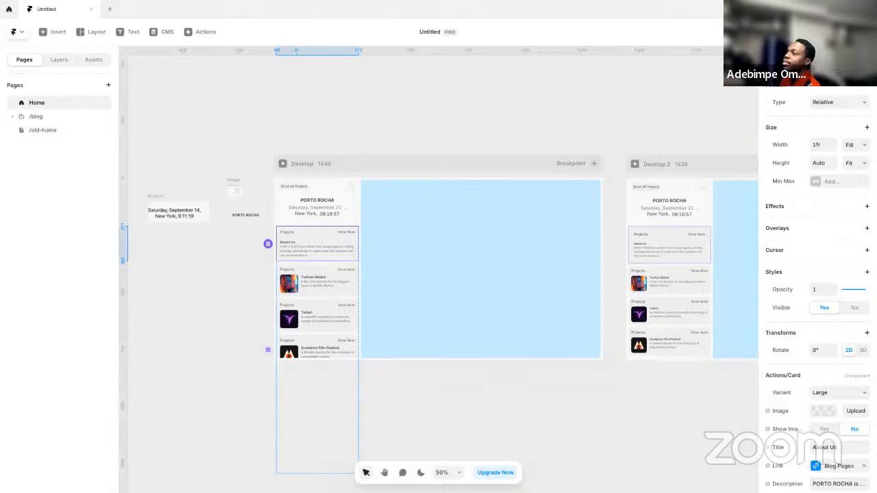
- Review the Blog collection in the CMS, and preview the Desktop breakpoint of the Home page
{"action": "left_click", "coordinate": [155, 32]}
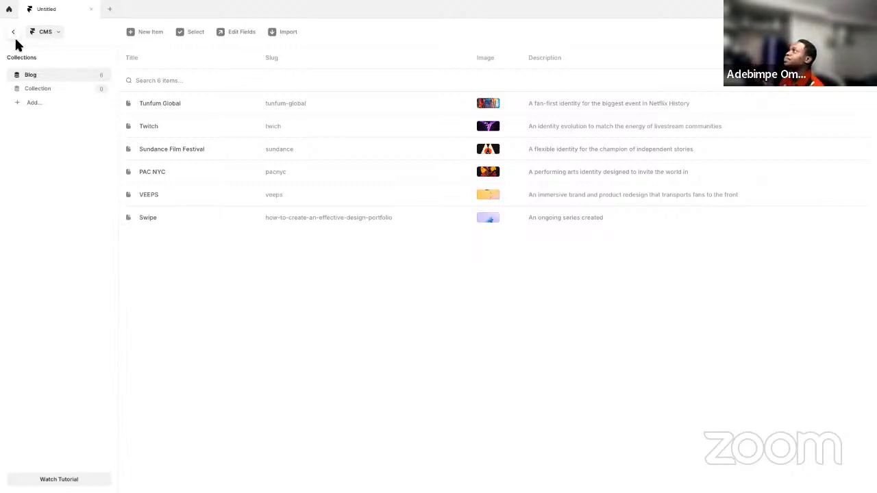
{"action": "left_click", "coordinate": [13, 32]}
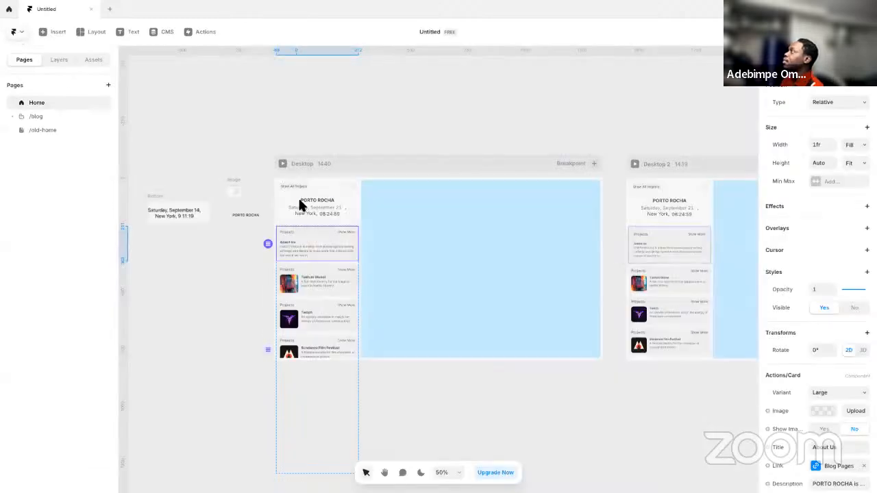
{"action": "left_click", "coordinate": [283, 164]}
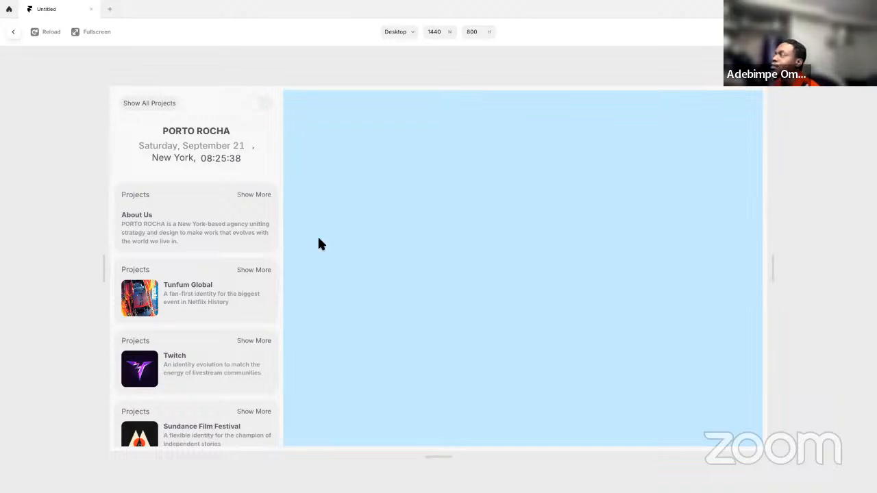
{"action": "key", "text": "ctrl+Right"}
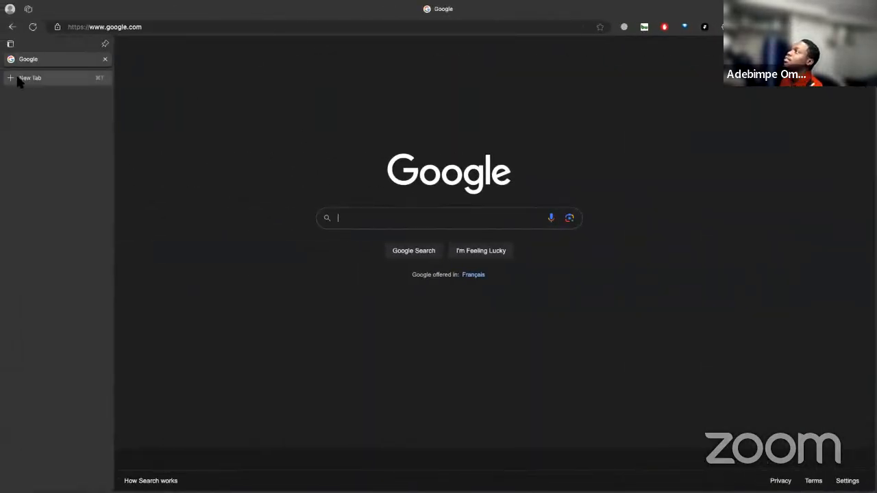
{"action": "left_click", "coordinate": [12, 78]}
{"action": "type", "text": "https://portorocha.com"}
{"action": "left_click", "coordinate": [167, 43]}
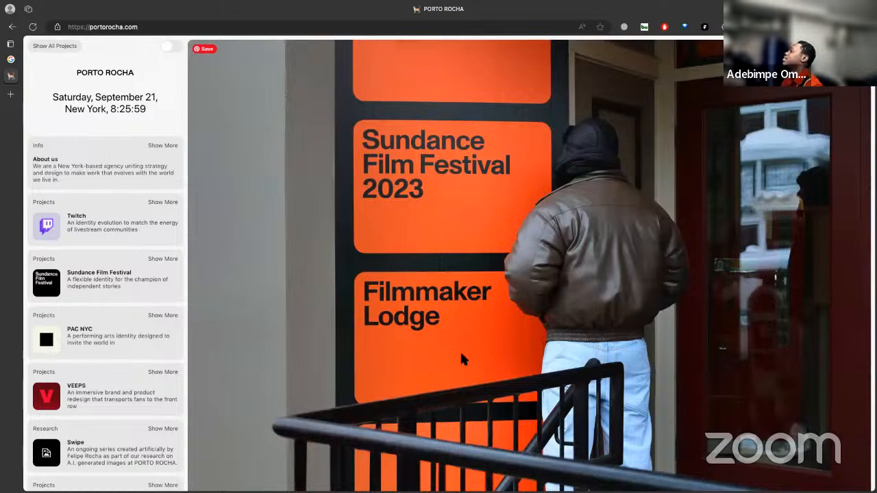
{"action": "scroll", "coordinate": [432, 328], "scroll_direction": "down", "scroll_amount": 5}
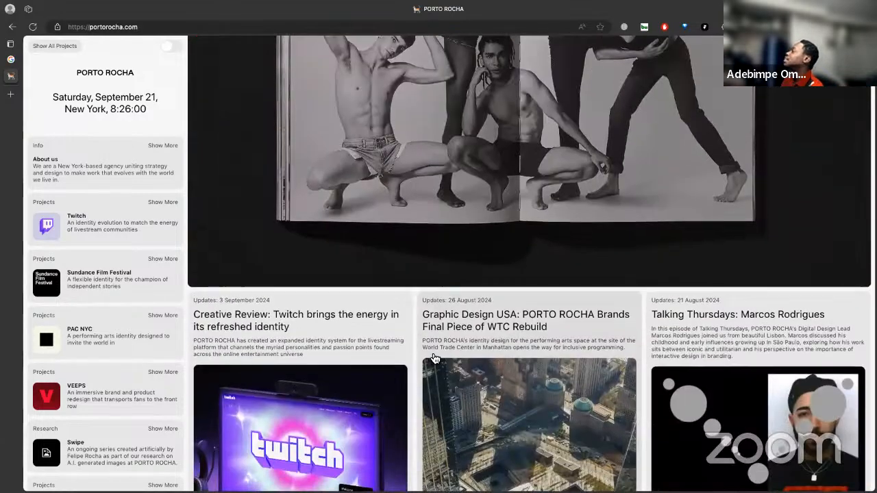
{"action": "scroll", "coordinate": [295, 301], "scroll_direction": "down", "scroll_amount": 5}
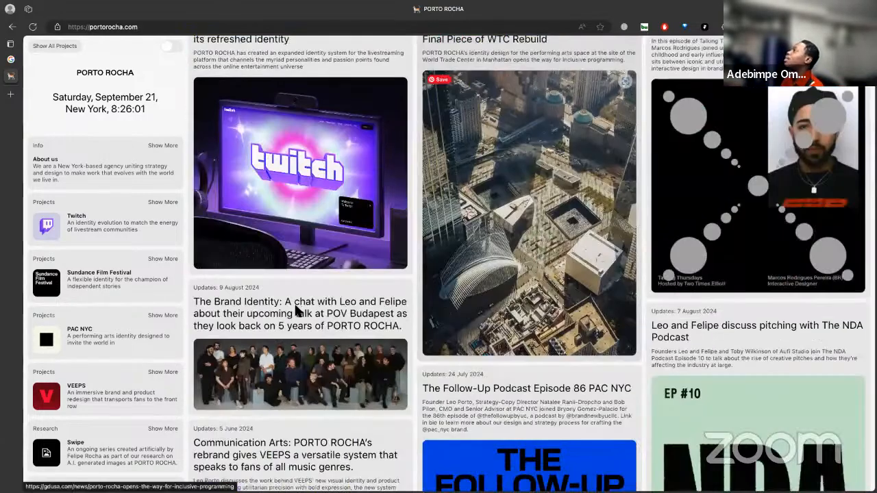
{"action": "scroll", "coordinate": [301, 309], "scroll_direction": "up", "scroll_amount": 7}
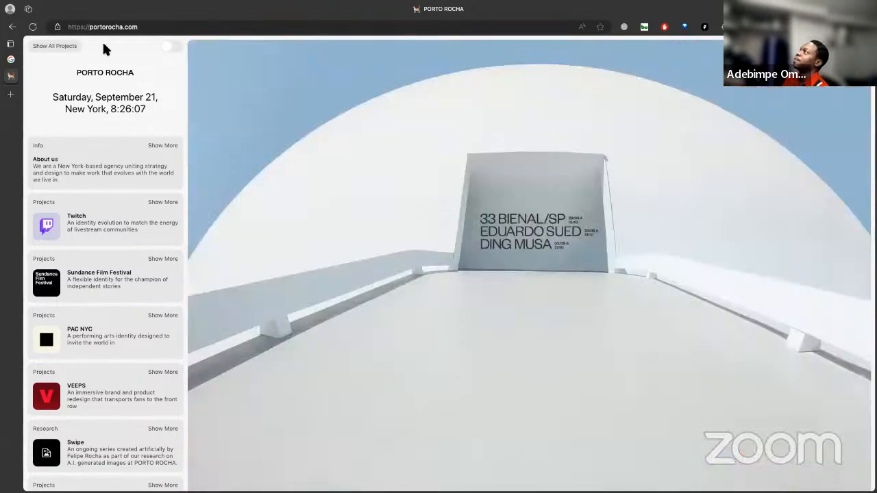
- Open the reference site's About us page and examine its photo slideshow, founder bios, studio text and client list
{"action": "left_click", "coordinate": [89, 164]}
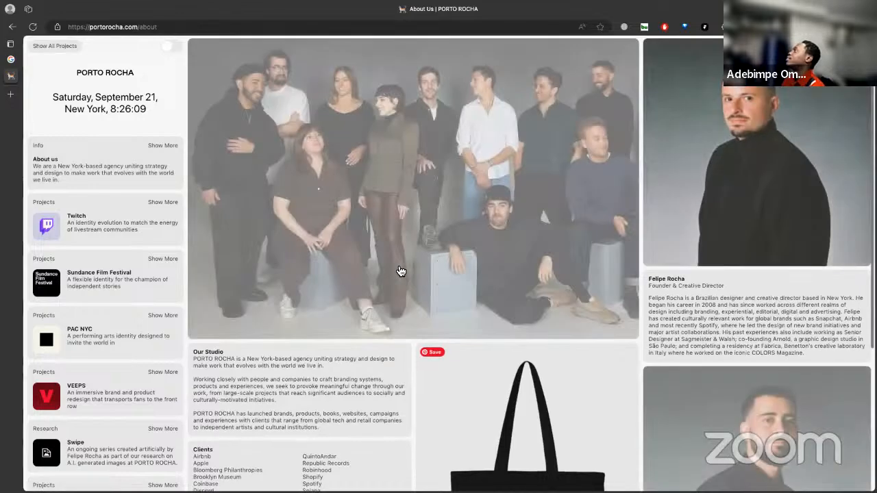
{"action": "scroll", "coordinate": [568, 319], "scroll_direction": "down", "scroll_amount": 3}
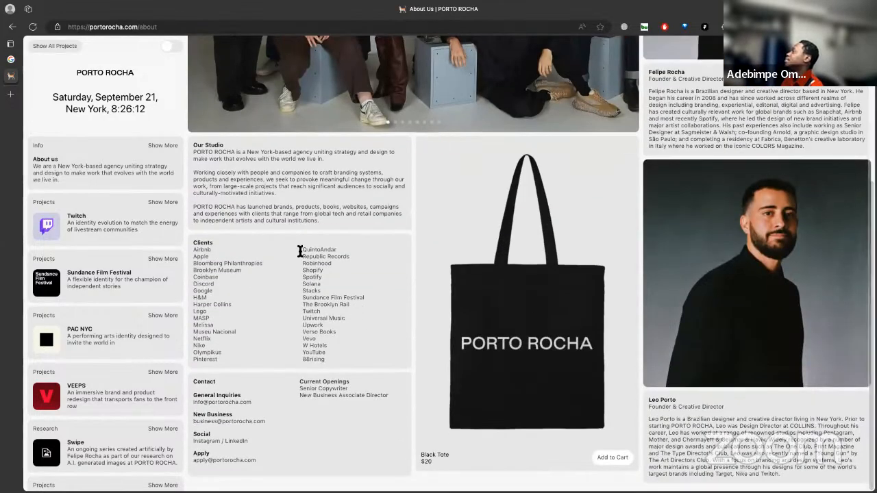
{"action": "scroll", "coordinate": [466, 256], "scroll_direction": "up", "scroll_amount": 3}
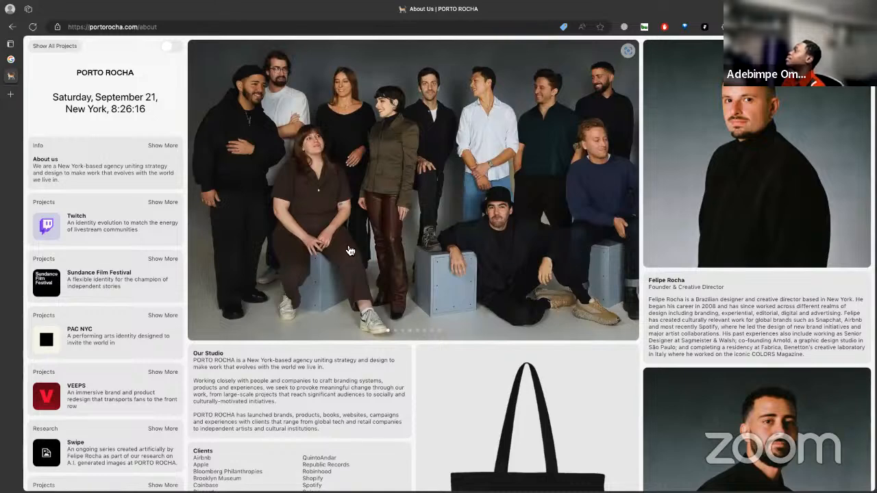
{"action": "left_click", "coordinate": [397, 332]}
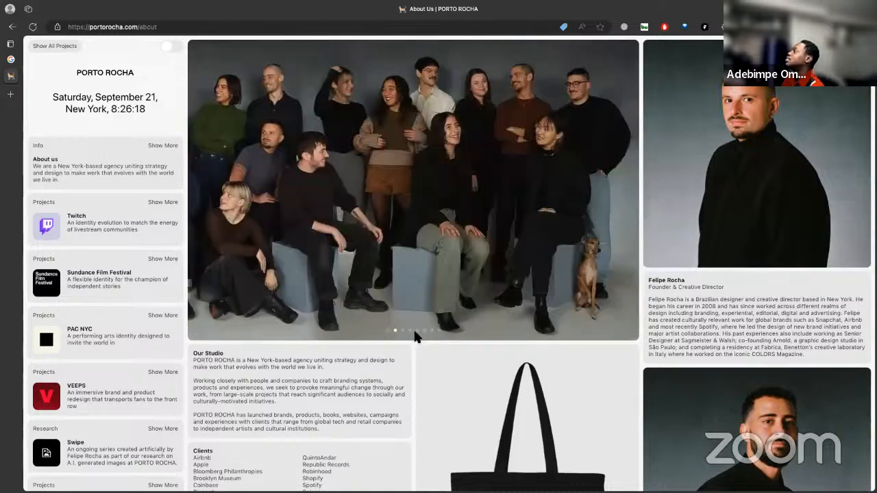
{"action": "left_click", "coordinate": [411, 332]}
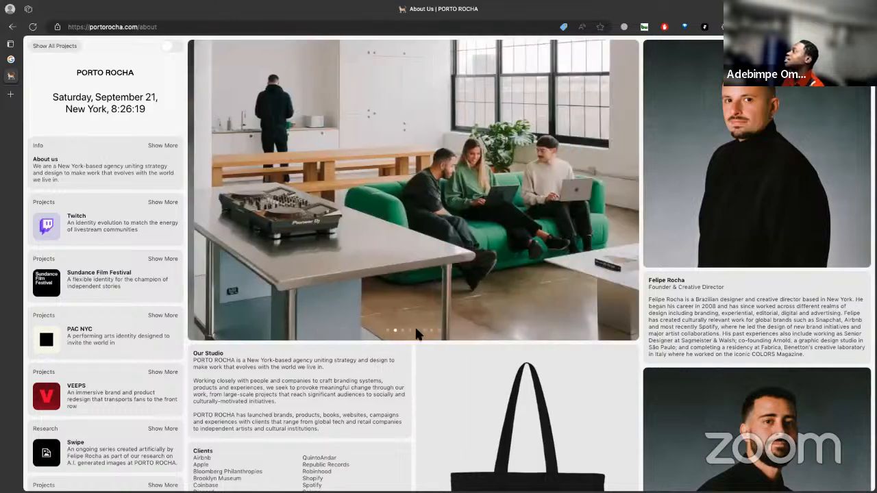
{"action": "left_click", "coordinate": [425, 332]}
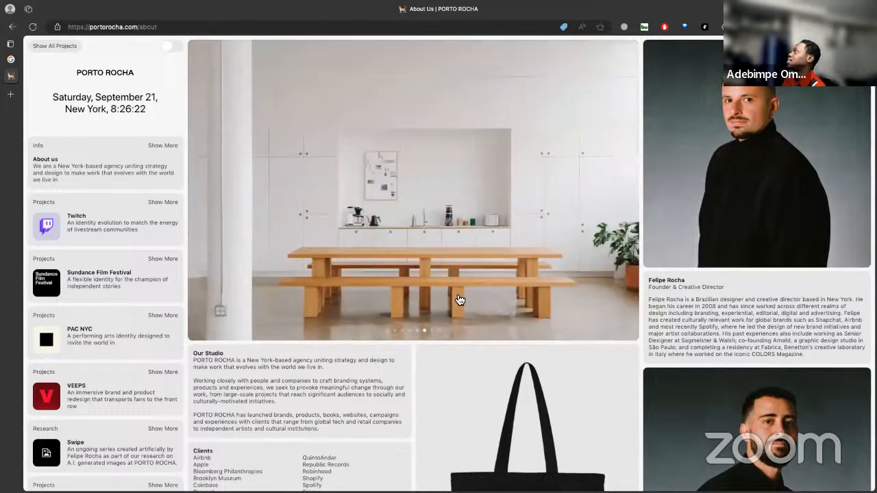
{"action": "left_click_drag", "start_coordinate": [723, 288], "coordinate": [647, 278]}
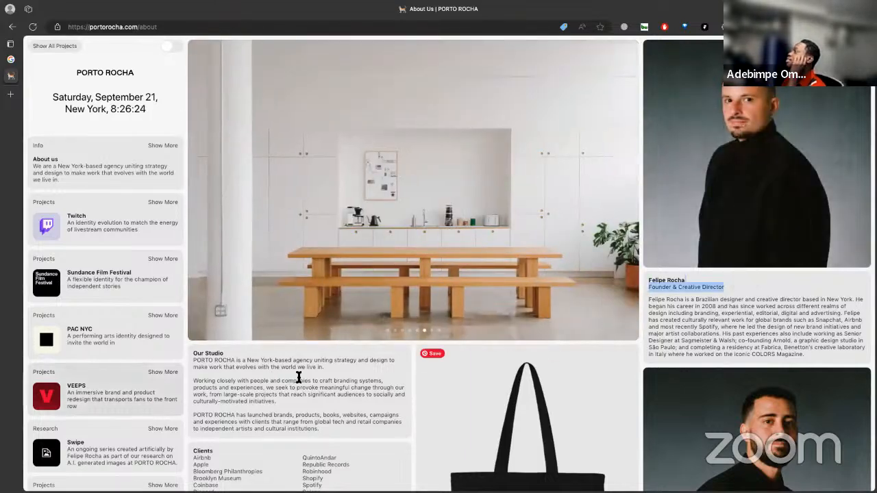
{"action": "scroll", "coordinate": [575, 351], "scroll_direction": "down", "scroll_amount": 2}
{"action": "scroll", "coordinate": [575, 351], "scroll_direction": "down", "scroll_amount": 2}
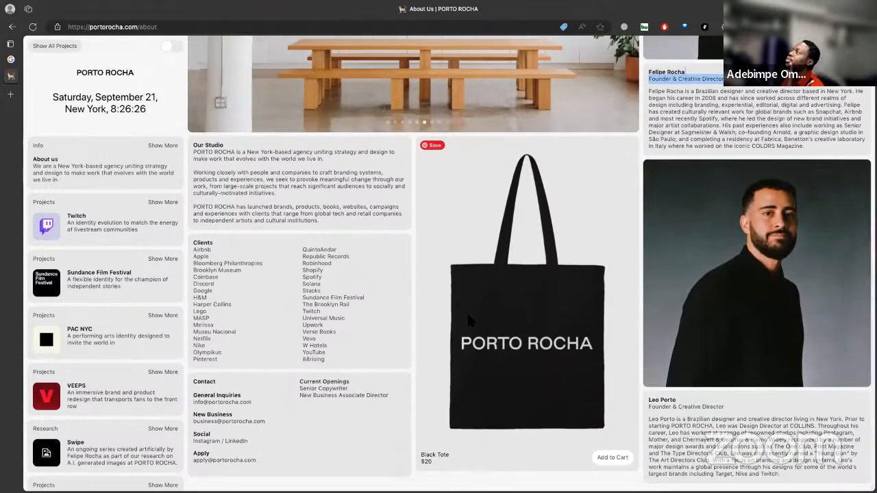
{"action": "scroll", "coordinate": [601, 240], "scroll_direction": "up", "scroll_amount": 4}
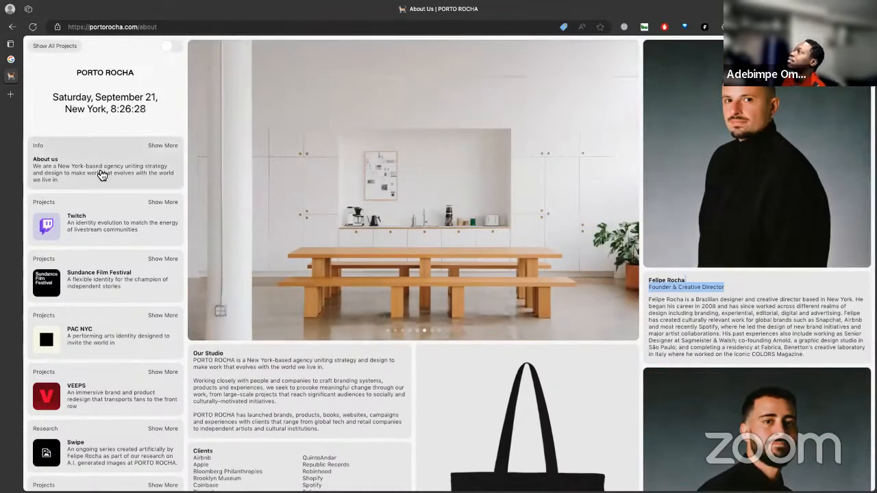
- Return to the PORTO ROCHA home page and examine the grid of update cards below the hero image
{"action": "left_click", "coordinate": [97, 76]}
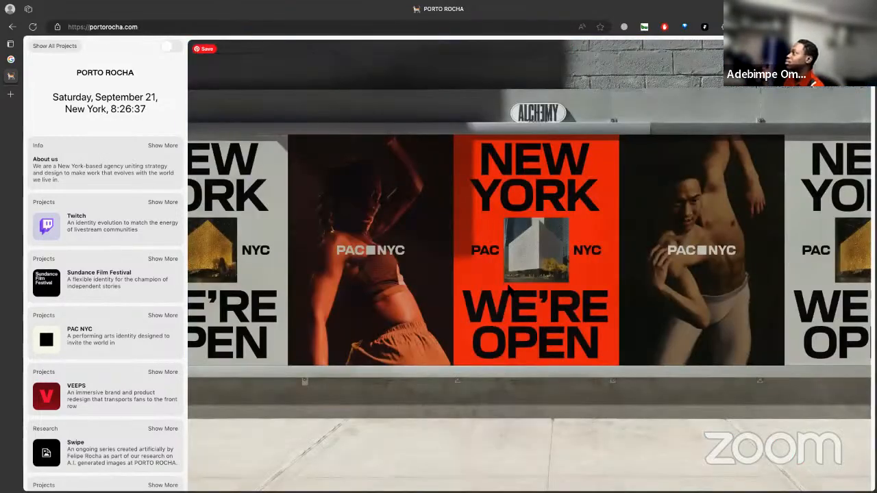
{"action": "scroll", "coordinate": [534, 276], "scroll_direction": "down", "scroll_amount": 6}
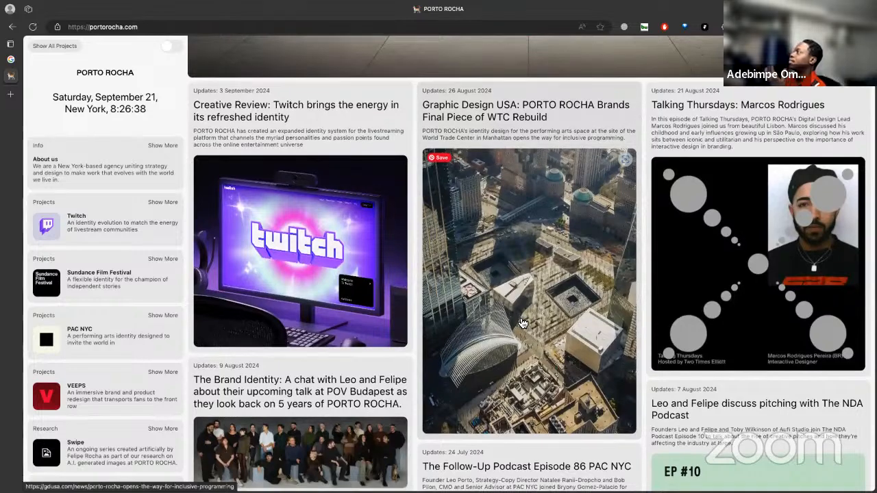
{"action": "scroll", "coordinate": [522, 322], "scroll_direction": "down", "scroll_amount": 3}
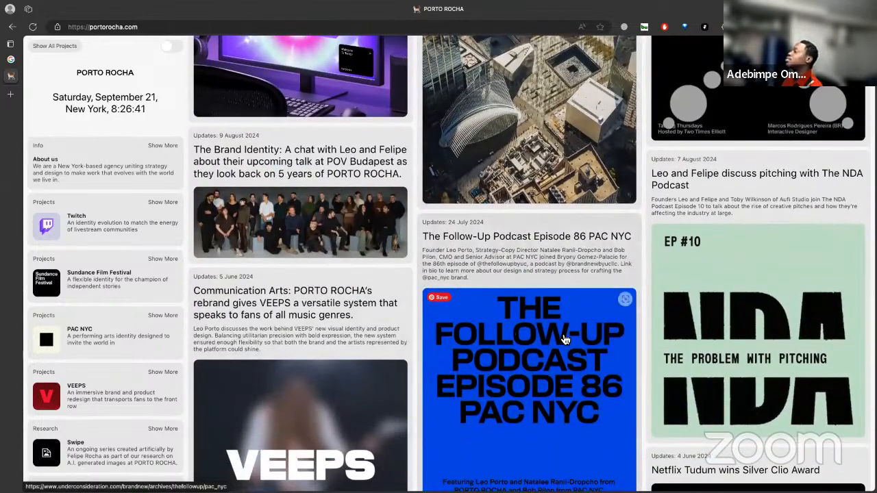
- Switch back to Framer and rerun the Desktop preview in fullscreen
{"action": "key", "text": "alt+Tab"}
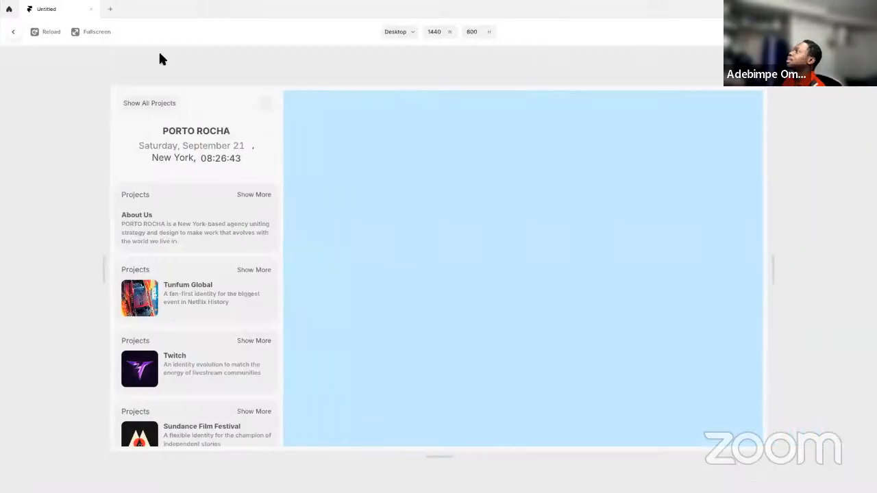
{"action": "key", "text": "Escape"}
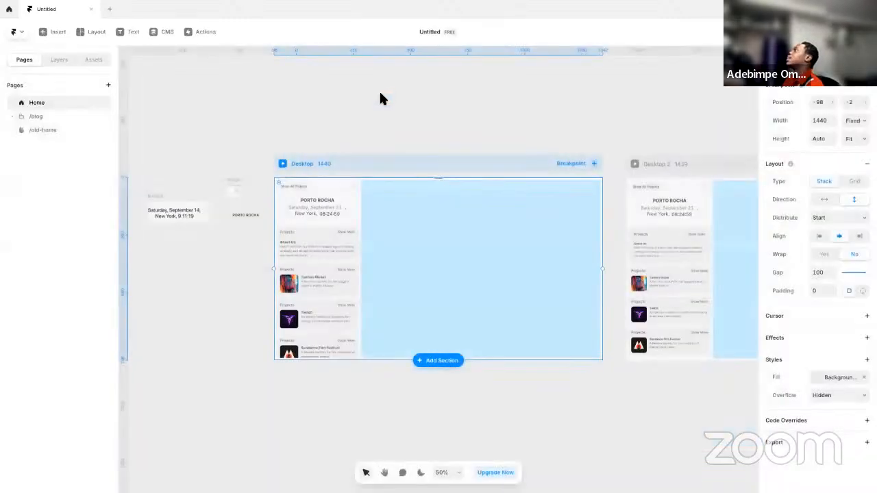
{"action": "left_click", "coordinate": [282, 163]}
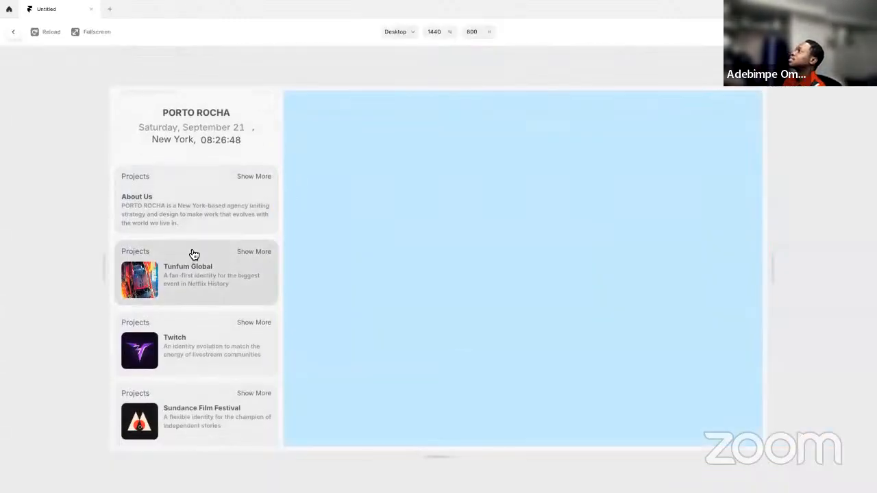
{"action": "left_click", "coordinate": [94, 45]}
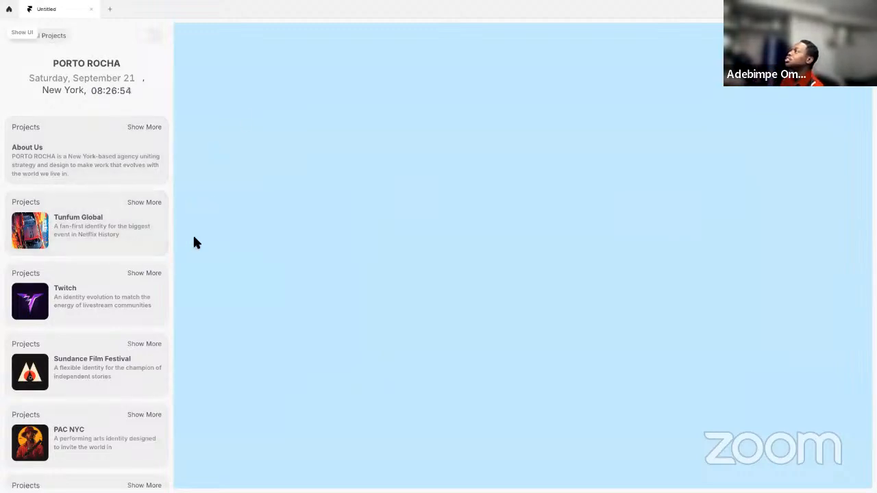
- Switch to the browser and inspect the update card elements on the PORTO ROCHA page for background, margin and padding
{"action": "key", "text": "ctrl+super+Left"}
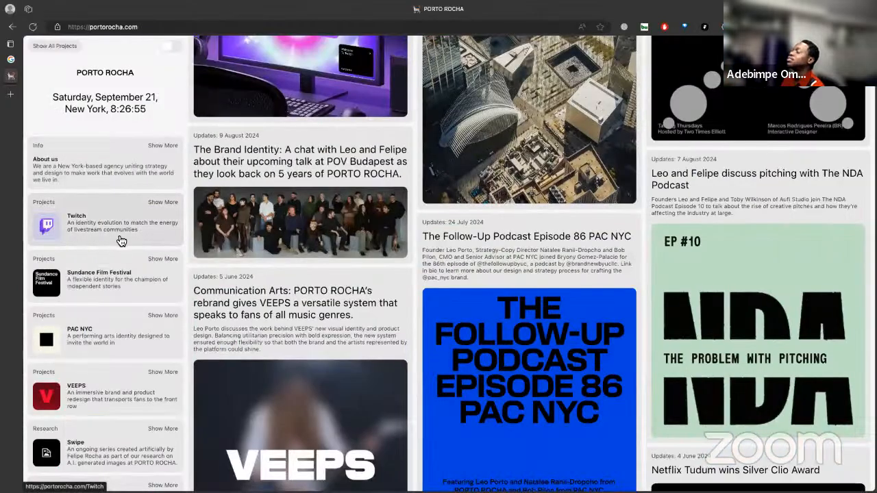
{"action": "right_click", "coordinate": [93, 125]}
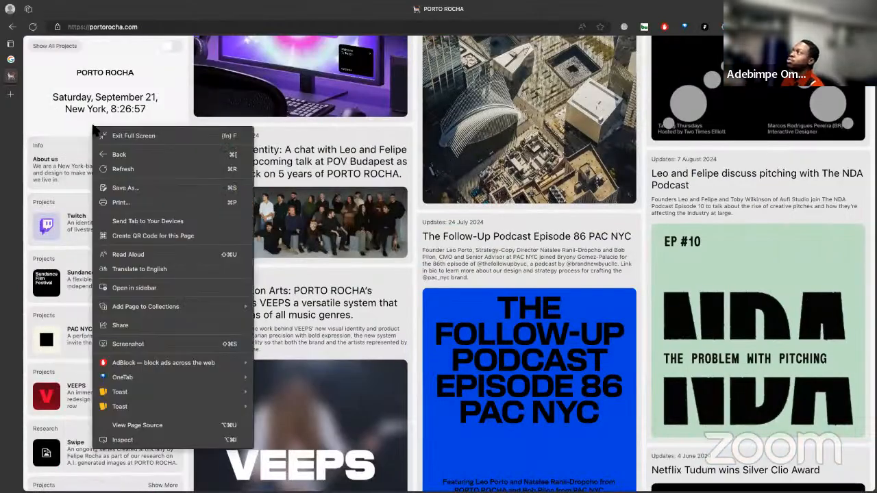
{"action": "left_click", "coordinate": [156, 440]}
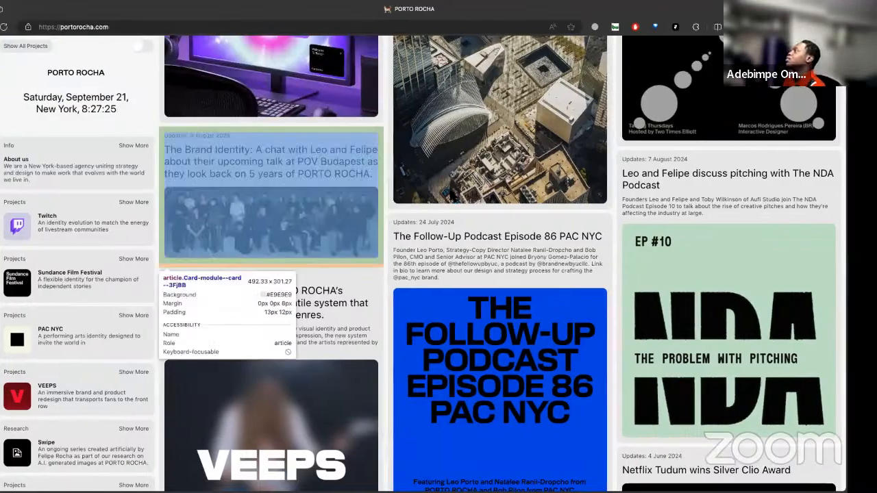
- Return to Framer, leave the preview and open the About Us card's Actions/Card component for editing
{"action": "key", "text": "ctrl+Right"}
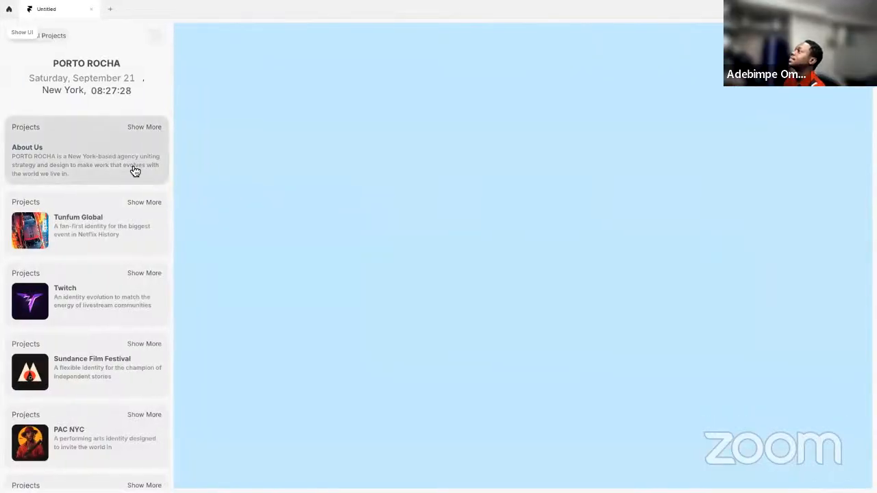
{"action": "left_click", "coordinate": [341, 238]}
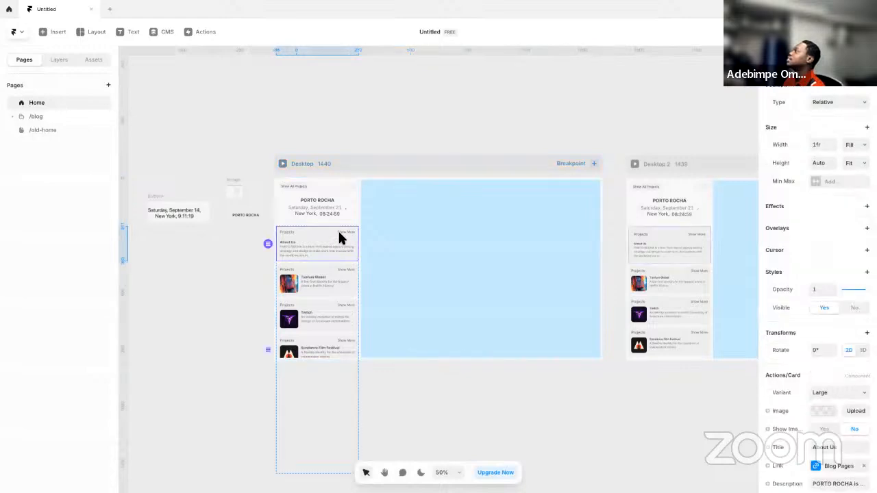
{"action": "left_click", "coordinate": [857, 170]}
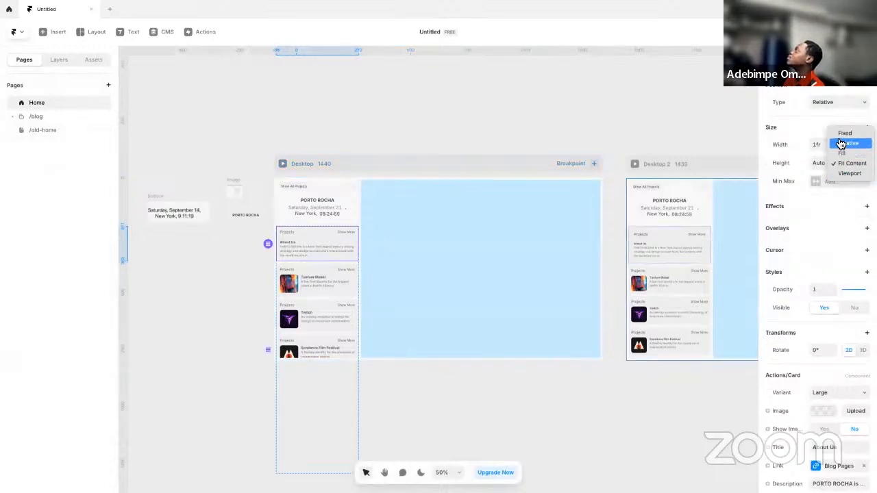
{"action": "left_click", "coordinate": [419, 114]}
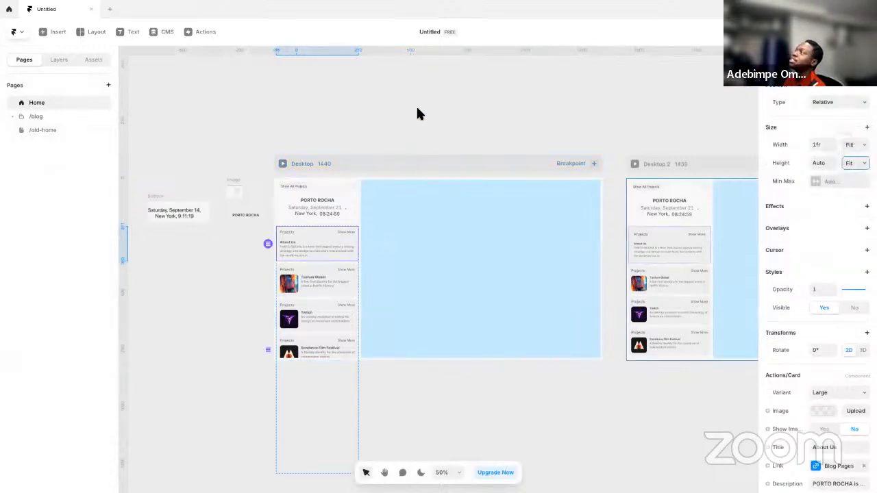
{"action": "double_click", "coordinate": [324, 236]}
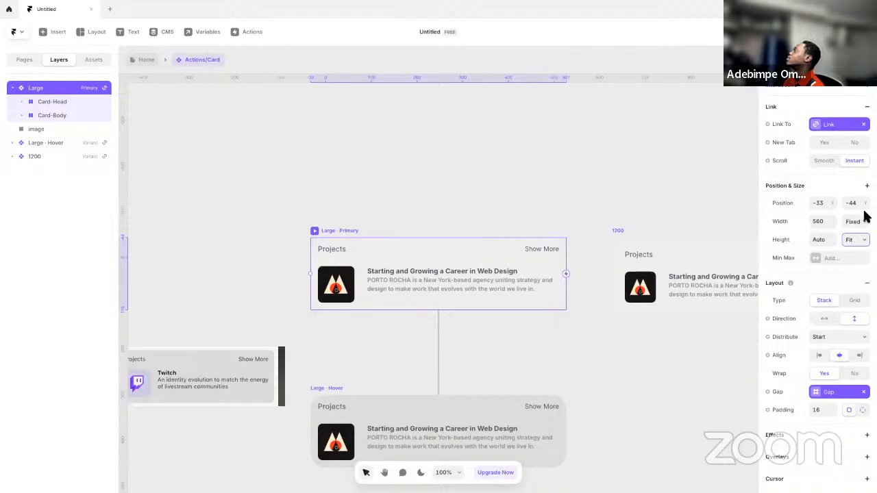
- Try to set the Large primary card variant's height to Fixed, and undo the change
{"action": "left_click", "coordinate": [855, 240]}
{"action": "left_click", "coordinate": [856, 214]}
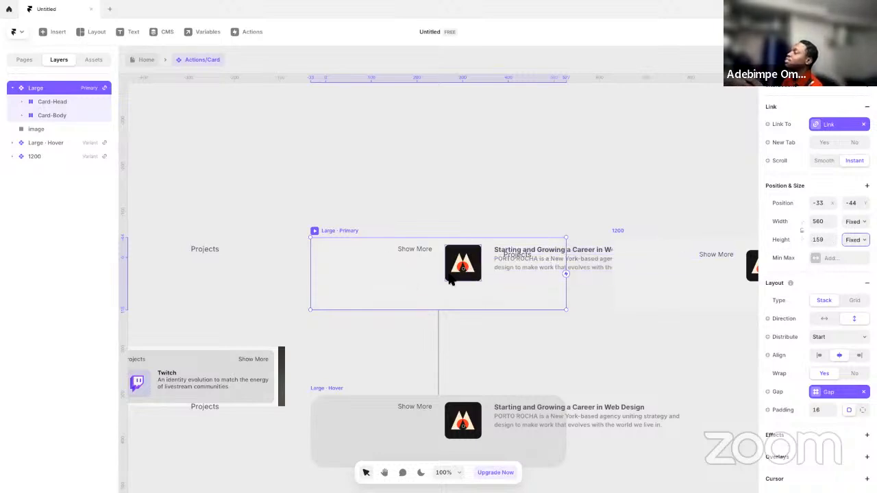
{"action": "key", "text": "ctrl+z"}
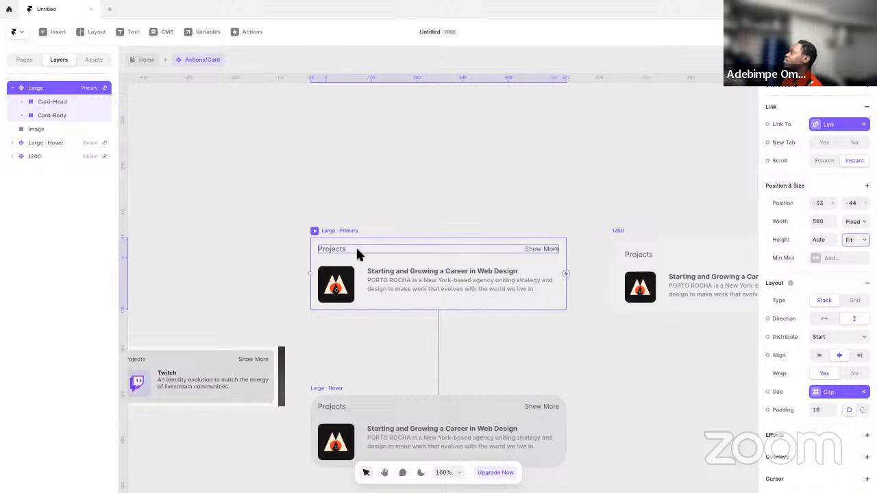
- Review the layout settings of the Card-Head stack and the Large primary variant in the Actions/Card component
{"action": "left_click", "coordinate": [397, 251]}
{"action": "scroll", "coordinate": [819, 219], "scroll_direction": "down", "scroll_amount": 3}
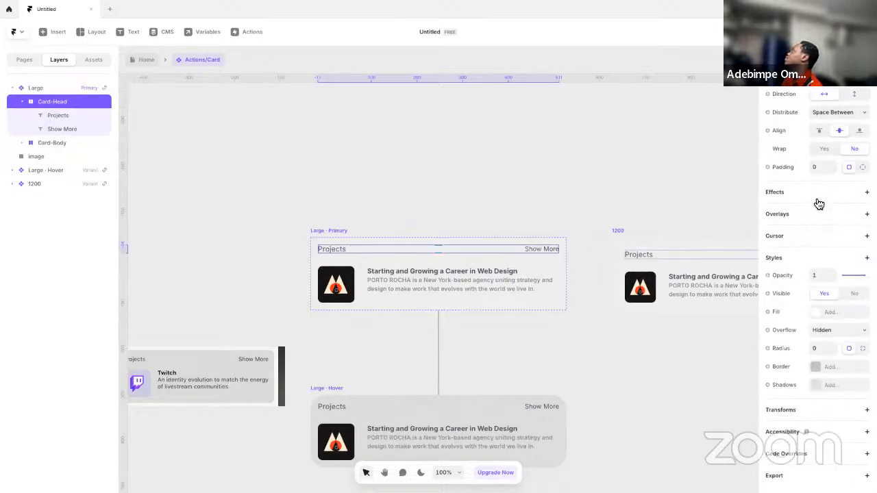
{"action": "scroll", "coordinate": [818, 205], "scroll_direction": "up", "scroll_amount": 3}
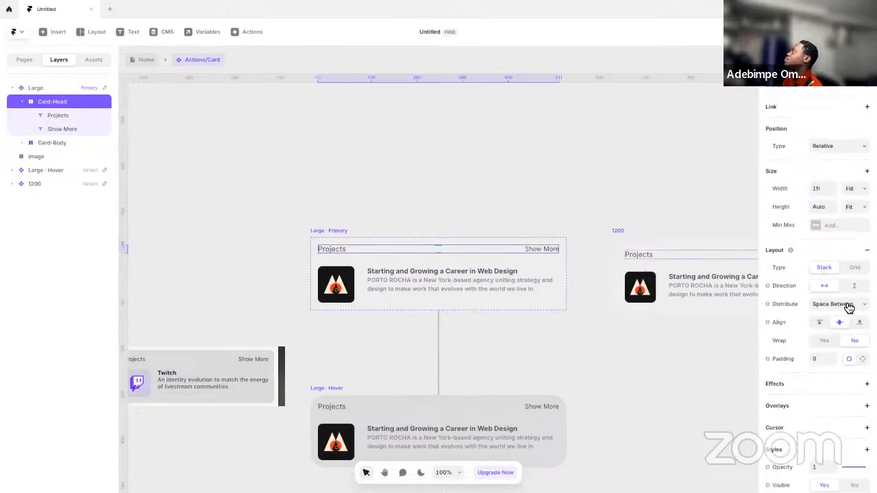
{"action": "left_click", "coordinate": [332, 230]}
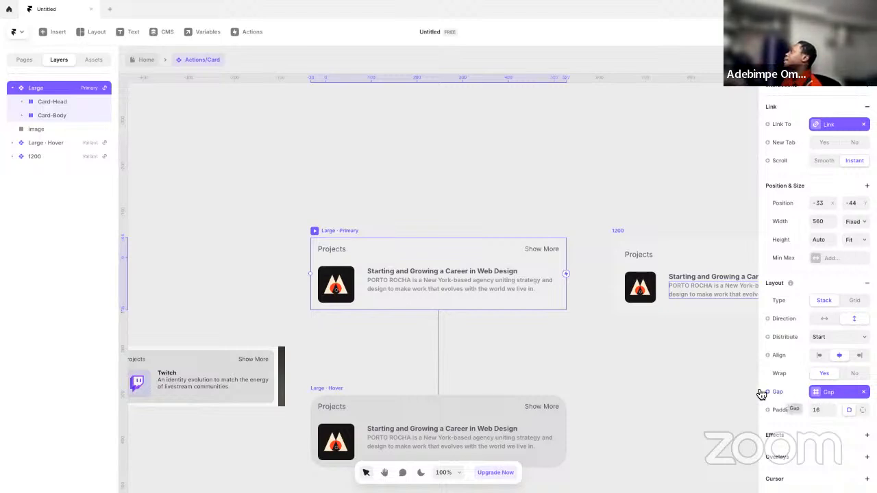
{"action": "left_click", "coordinate": [645, 375]}
{"action": "scroll", "coordinate": [593, 365], "scroll_direction": "up", "scroll_amount": 2}
{"action": "scroll", "coordinate": [595, 371], "scroll_direction": "down", "scroll_amount": 2}
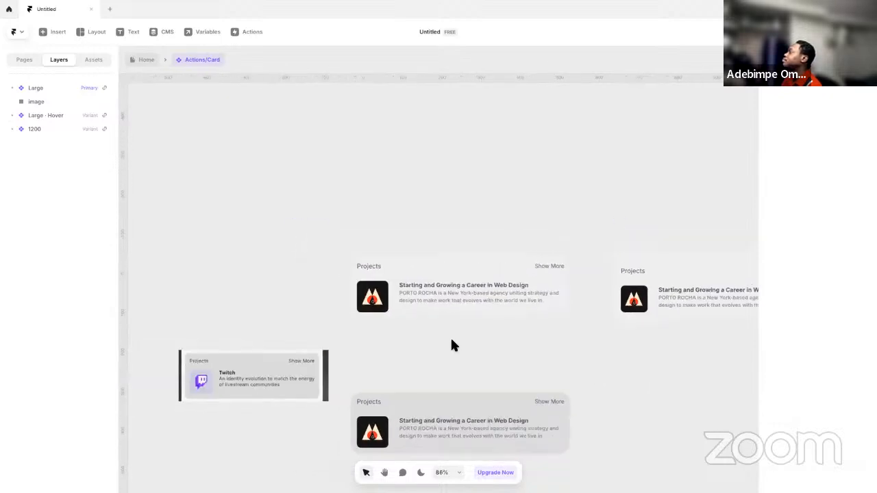
- Return to the Home page, check the About Us card's component properties, and reopen its component to review the Large variant's settings
{"action": "left_click", "coordinate": [146, 63]}
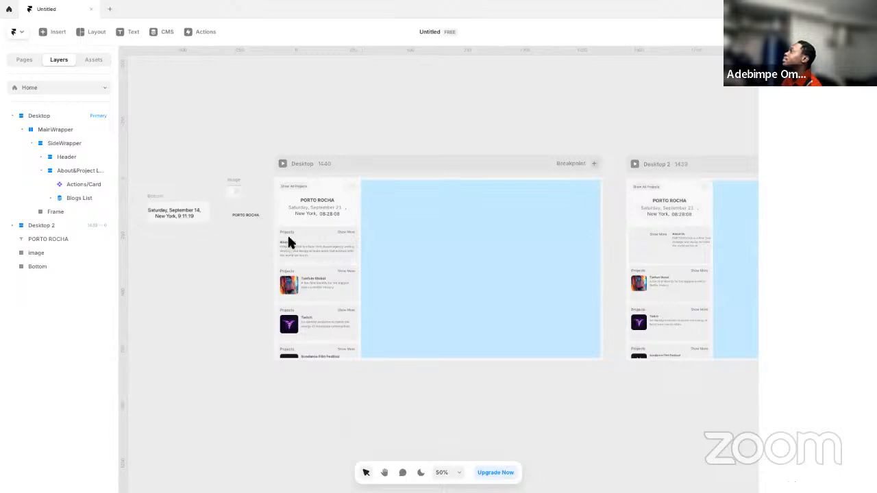
{"action": "left_click", "coordinate": [288, 241]}
{"action": "scroll", "coordinate": [785, 374], "scroll_direction": "down", "scroll_amount": 3}
{"action": "scroll", "coordinate": [795, 363], "scroll_direction": "up", "scroll_amount": 1}
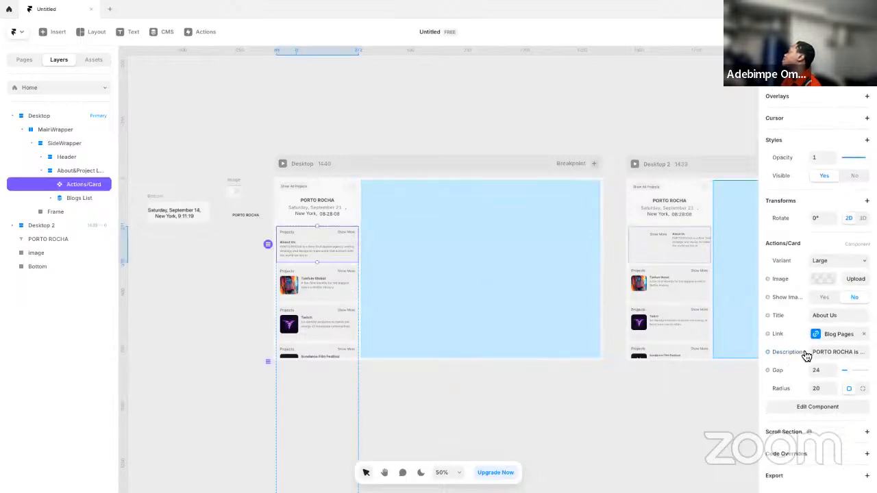
{"action": "double_click", "coordinate": [323, 235]}
{"action": "scroll", "coordinate": [853, 374], "scroll_direction": "down", "scroll_amount": 5}
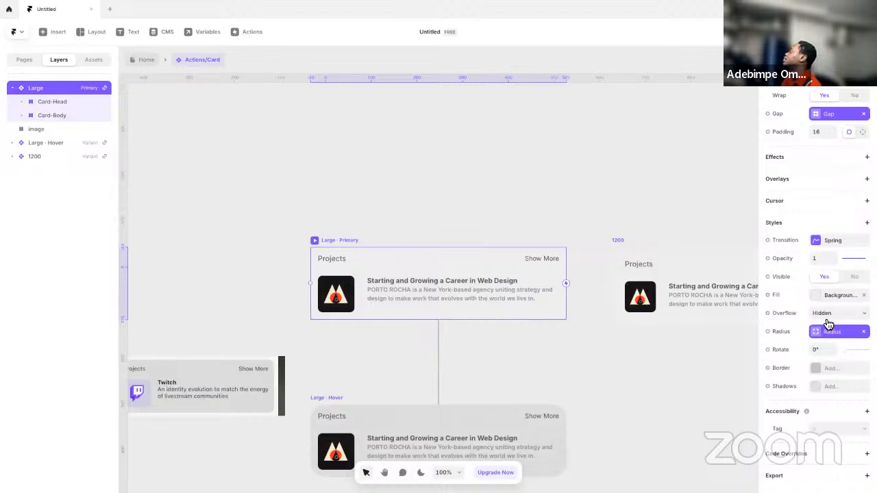
{"action": "scroll", "coordinate": [826, 322], "scroll_direction": "up", "scroll_amount": 5}
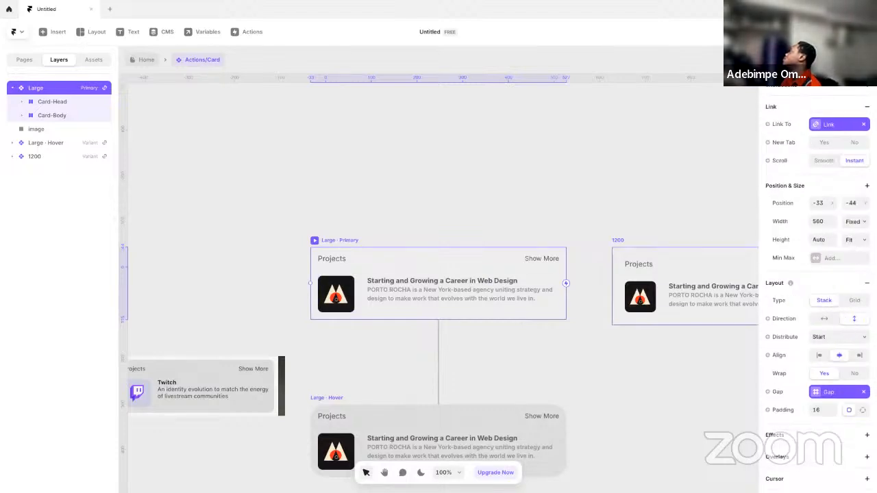
- Set the Large primary variant's height to Fixed and check its Card-Body and Card-Head layers
{"action": "left_click", "coordinate": [856, 239]}
{"action": "left_click", "coordinate": [847, 209]}
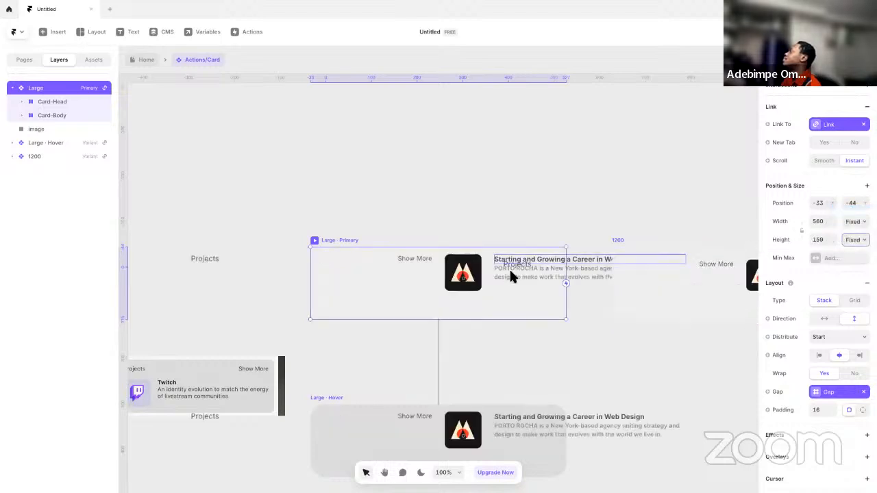
{"action": "left_click", "coordinate": [490, 264]}
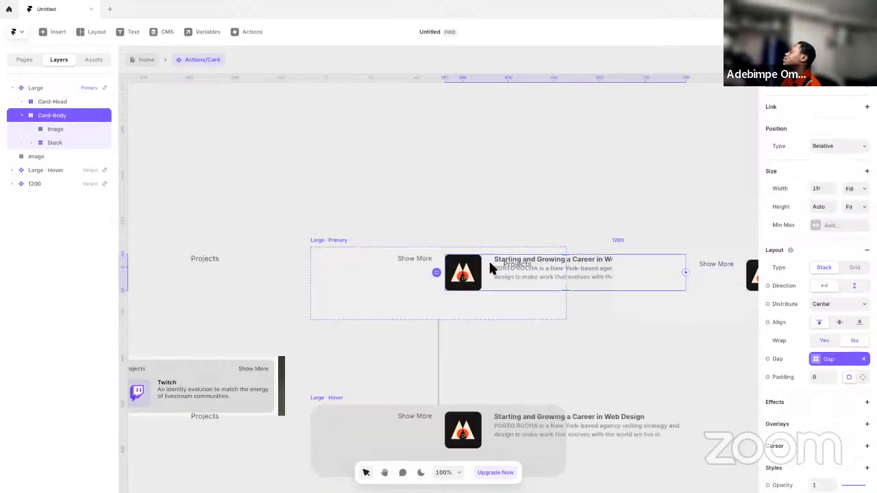
{"action": "left_click", "coordinate": [333, 244]}
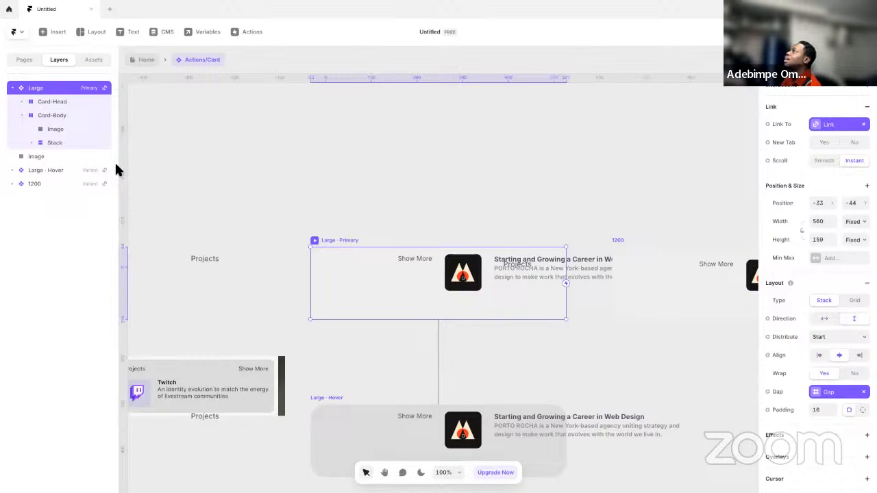
{"action": "left_click", "coordinate": [77, 102]}
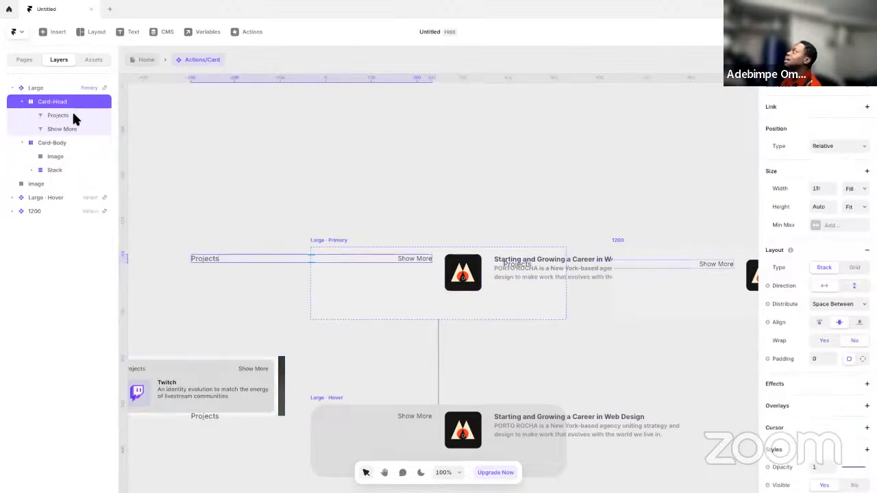
{"action": "left_click", "coordinate": [68, 89]}
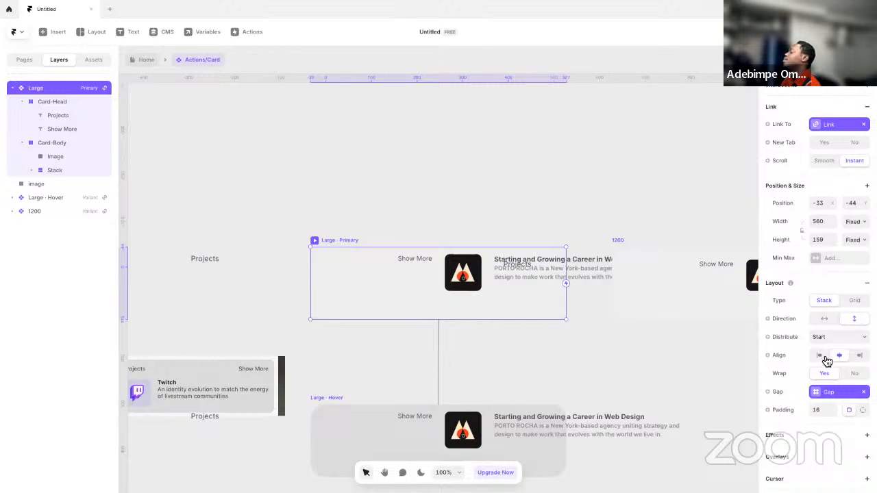
- Remove the Gap variable from the Large primary variant's layout and try aligning its content to the left
{"action": "left_click", "coordinate": [863, 391]}
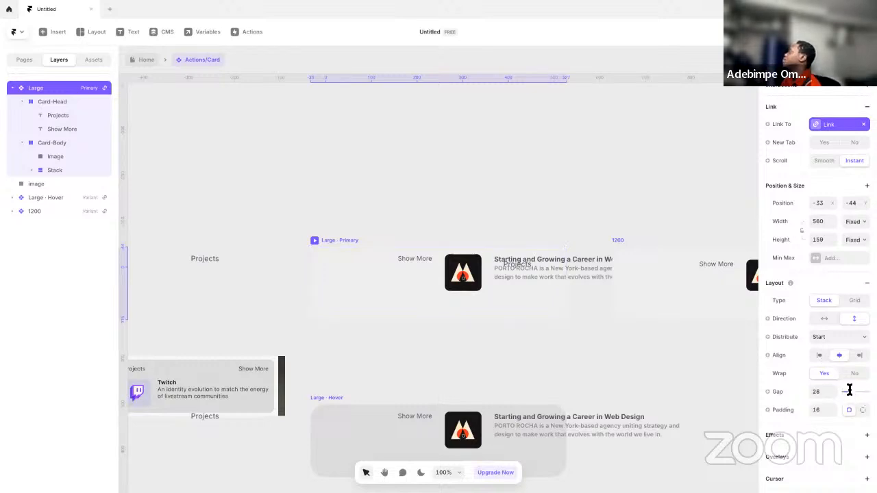
{"action": "left_click", "coordinate": [819, 356]}
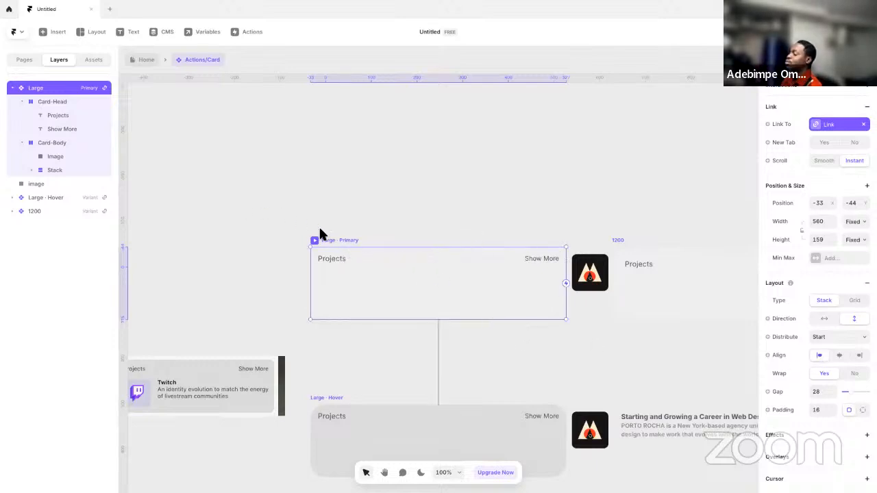
{"action": "left_click", "coordinate": [73, 100]}
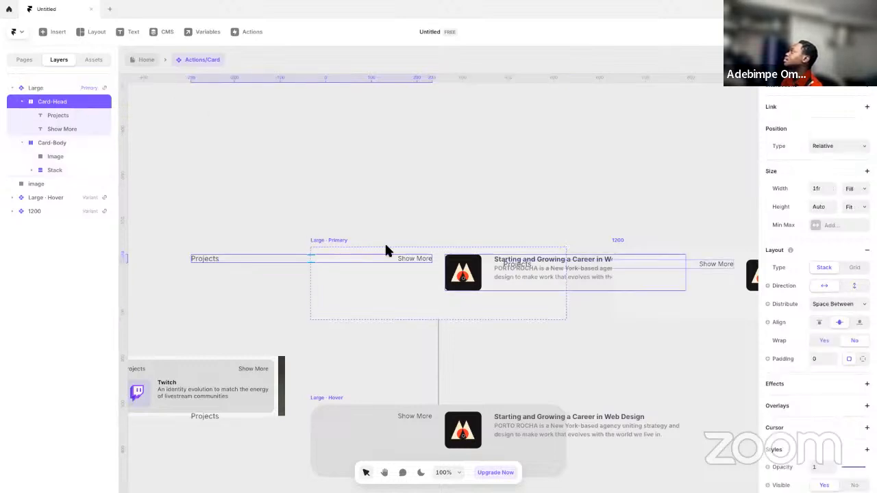
{"action": "left_click", "coordinate": [326, 239]}
- Move the 1200 variant and the reference image farther away from the Large primary variant to clear space around it
{"action": "scroll", "coordinate": [343, 244], "scroll_direction": "down", "scroll_amount": 3}
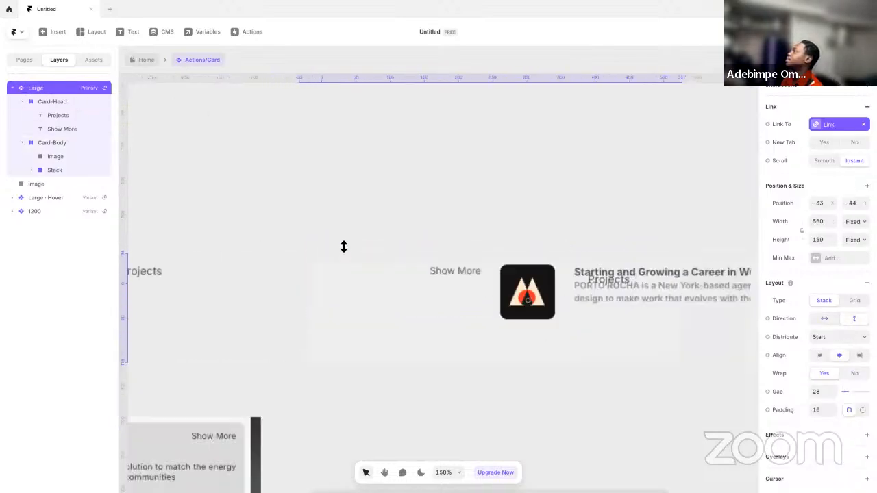
{"action": "left_click", "coordinate": [531, 241]}
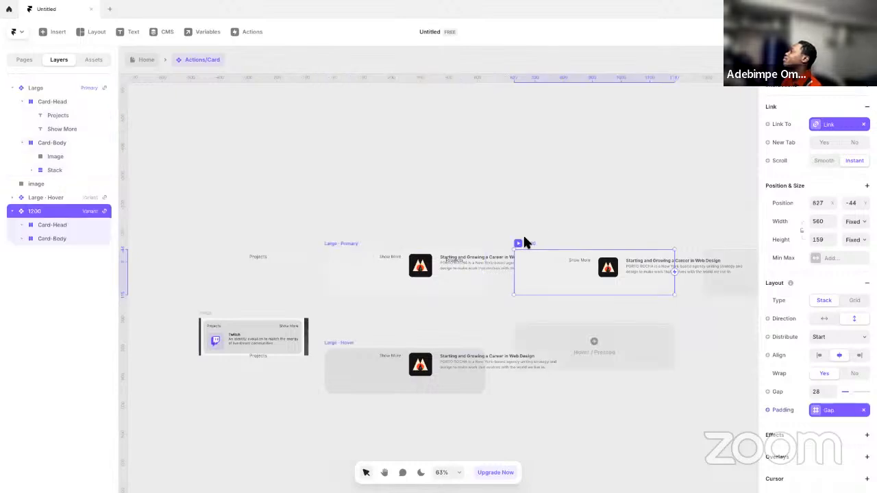
{"action": "left_click_drag", "start_coordinate": [522, 236], "coordinate": [678, 226]}
{"action": "left_click", "coordinate": [274, 339]}
{"action": "left_click_drag", "start_coordinate": [284, 345], "coordinate": [175, 342]}
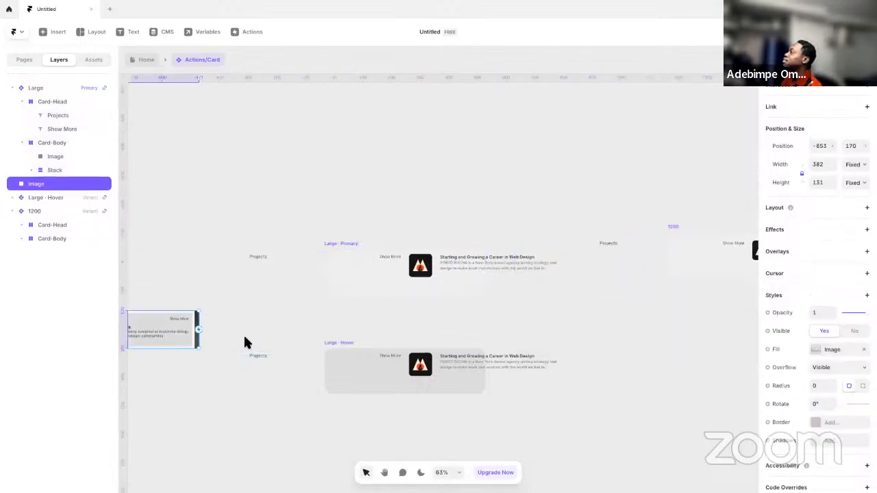
{"action": "left_click", "coordinate": [276, 375]}
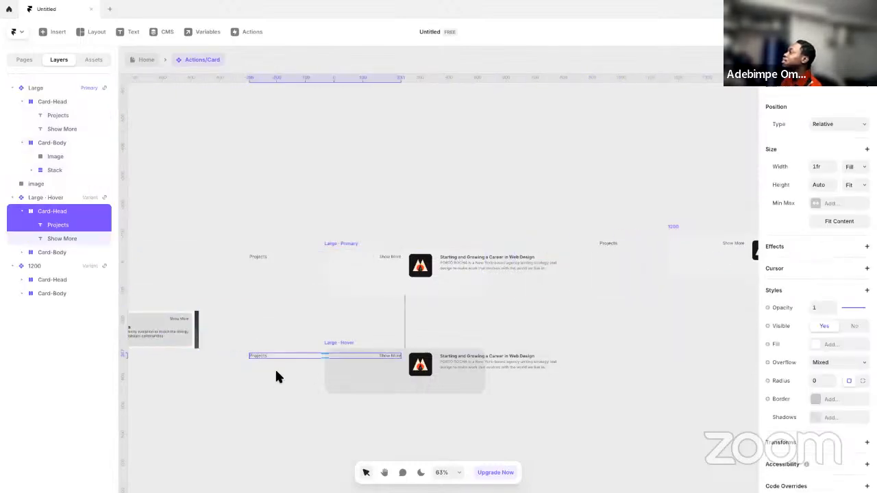
- Try a horizontal stack direction on the Large primary variant, and restore the vertical direction
{"action": "left_click", "coordinate": [341, 244]}
{"action": "left_click", "coordinate": [69, 103]}
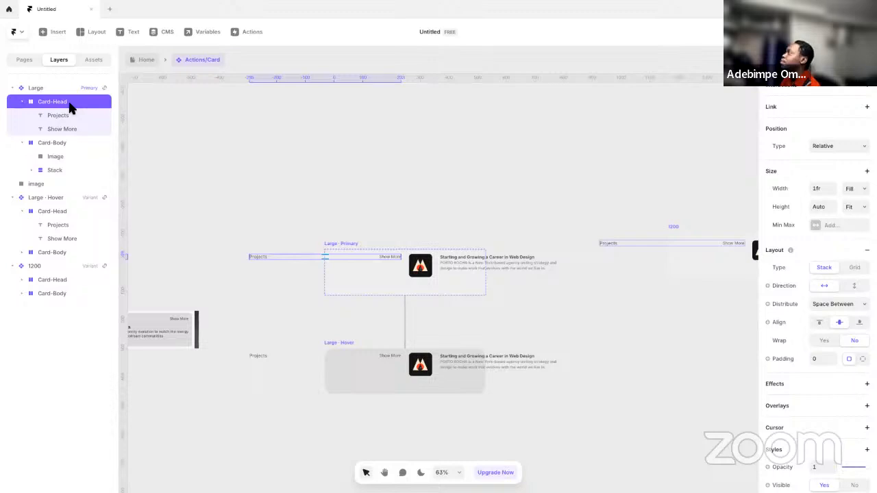
{"action": "left_click", "coordinate": [356, 241]}
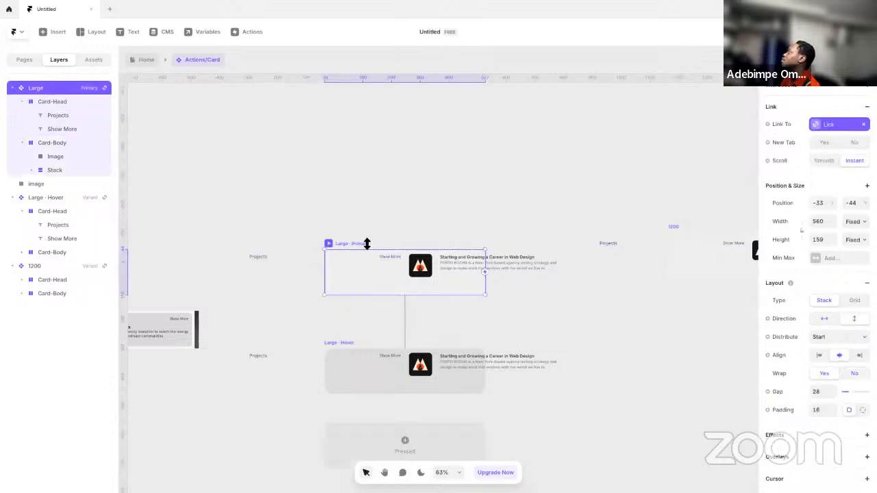
{"action": "left_click", "coordinate": [824, 321]}
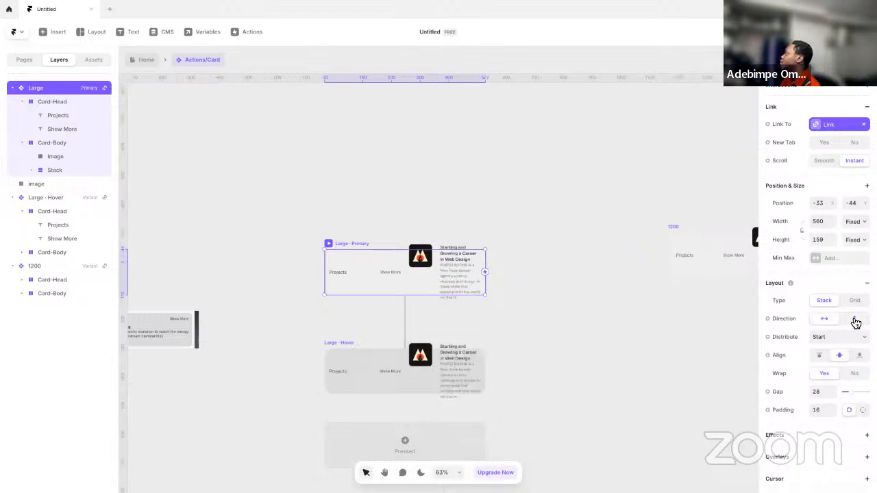
{"action": "left_click", "coordinate": [853, 319]}
{"action": "left_click", "coordinate": [851, 240]}
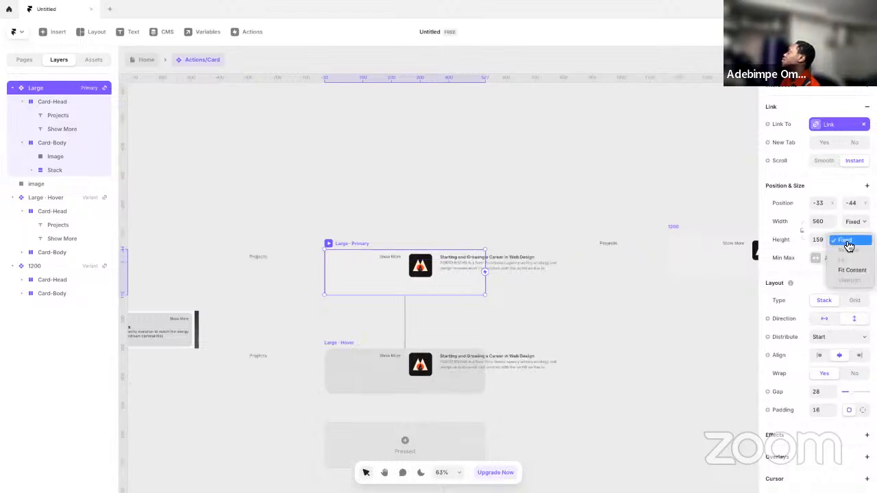
{"action": "key", "text": "Escape"}
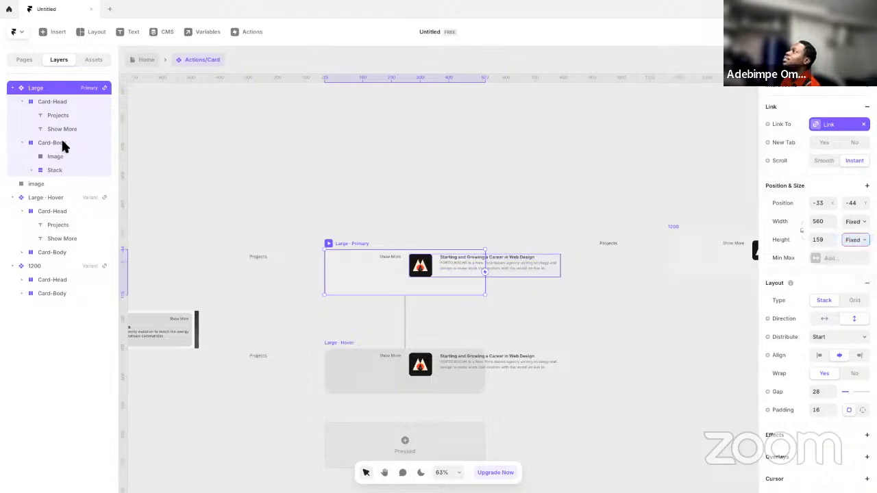
- Collapse the Large variant's Card-Head and Card-Body layers and examine the size and layout settings of each
{"action": "scroll", "coordinate": [862, 140], "scroll_direction": "down", "scroll_amount": 1}
{"action": "scroll", "coordinate": [862, 144], "scroll_direction": "up", "scroll_amount": 1}
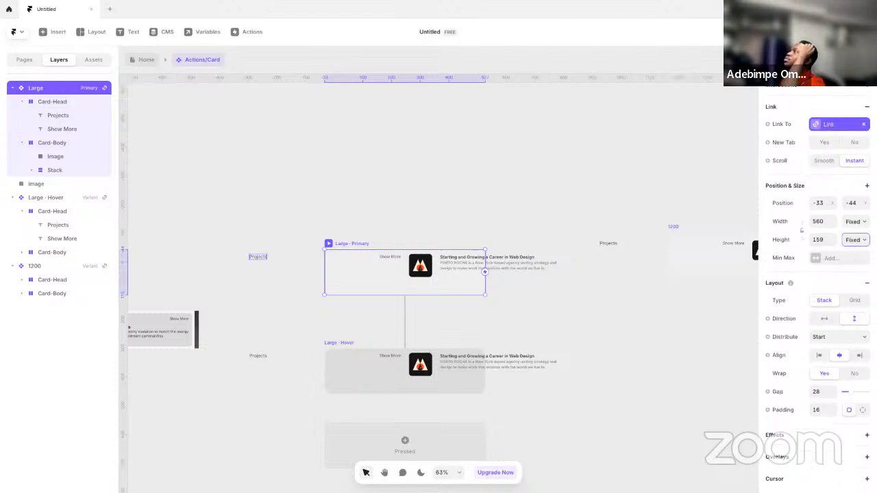
{"action": "left_click", "coordinate": [11, 102]}
{"action": "left_click", "coordinate": [22, 102]}
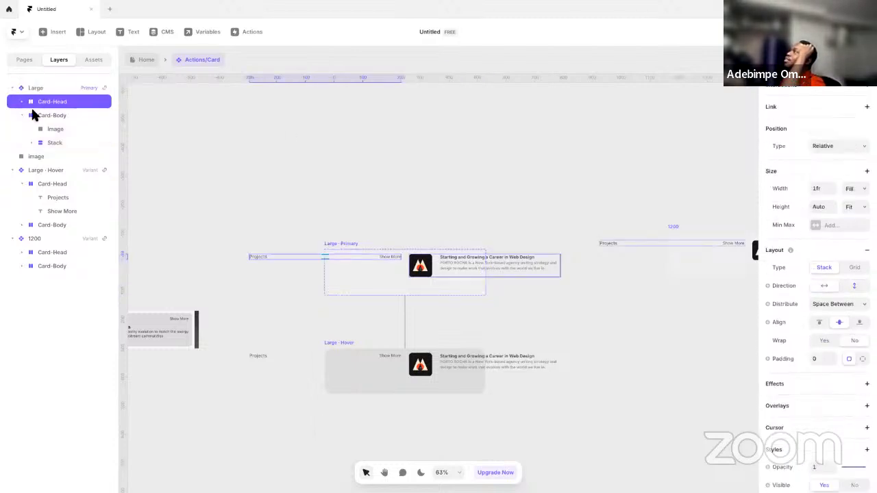
{"action": "left_click", "coordinate": [22, 115]}
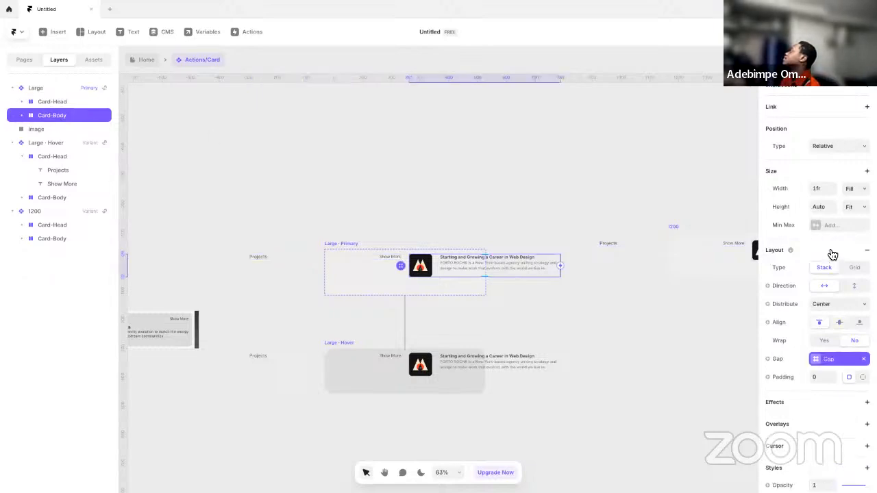
{"action": "left_click", "coordinate": [61, 102]}
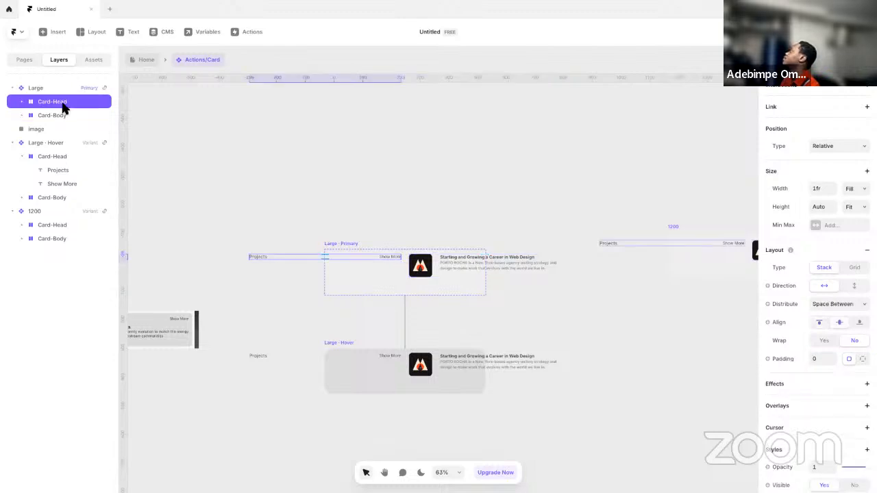
- Reset the Large primary variant's height to Fit Content, and make it Fixed again with a height of 195
{"action": "left_click", "coordinate": [342, 244]}
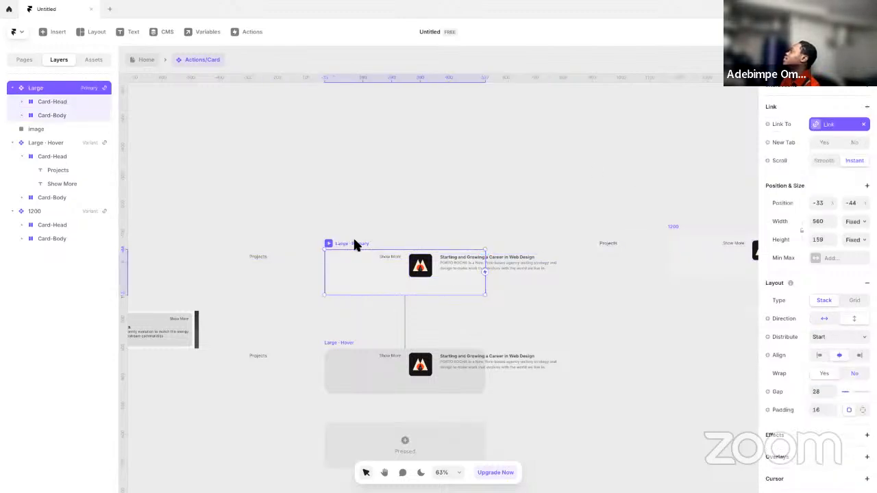
{"action": "left_click", "coordinate": [853, 240]}
{"action": "left_click", "coordinate": [850, 274]}
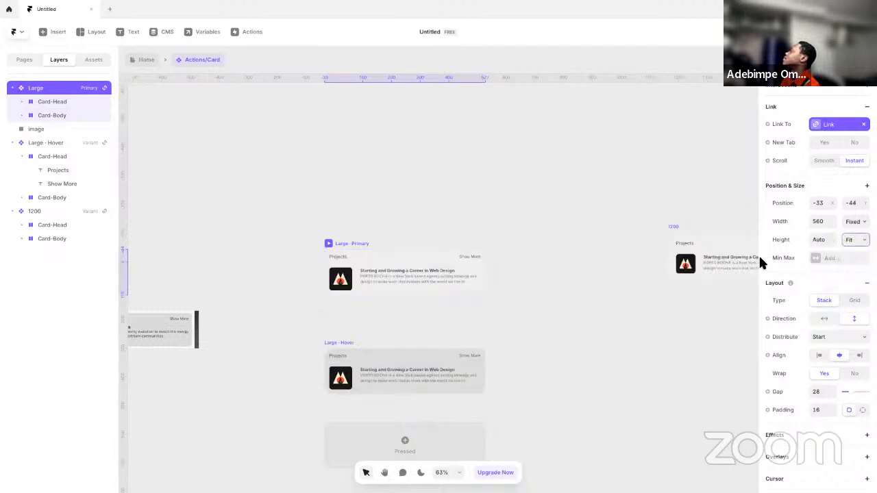
{"action": "left_click", "coordinate": [853, 240]}
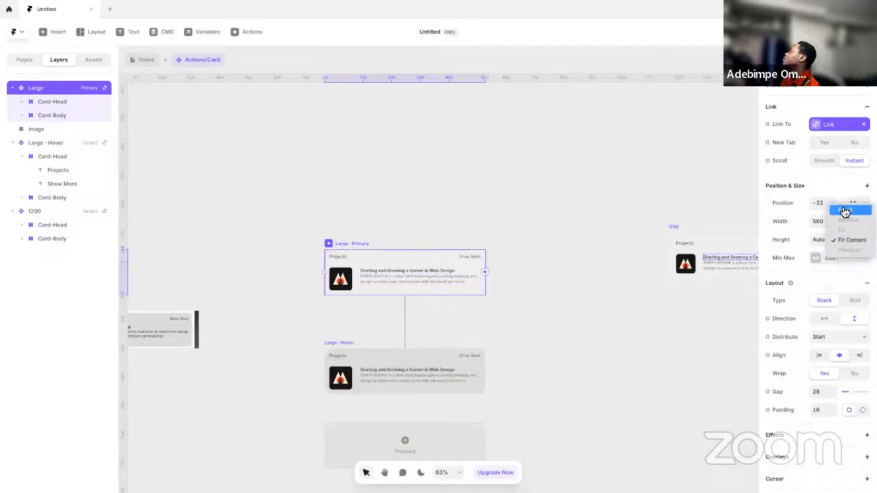
{"action": "left_click", "coordinate": [843, 210]}
{"action": "mouse_move", "coordinate": [471, 296]}
{"action": "left_mouse_down"}
{"action": "mouse_move", "coordinate": [472, 352]}
{"action": "mouse_move", "coordinate": [477, 293]}
{"action": "mouse_move", "coordinate": [477, 307]}
{"action": "left_mouse_up"}
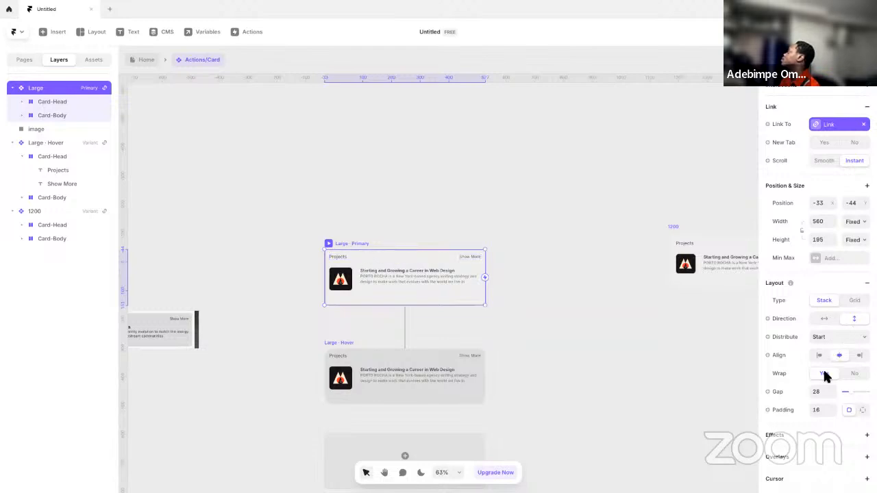
- Set the Large primary variant's gap to 12 and select the image inside its Card-Body
{"action": "left_click", "coordinate": [828, 391]}
{"action": "type", "text": "12"}
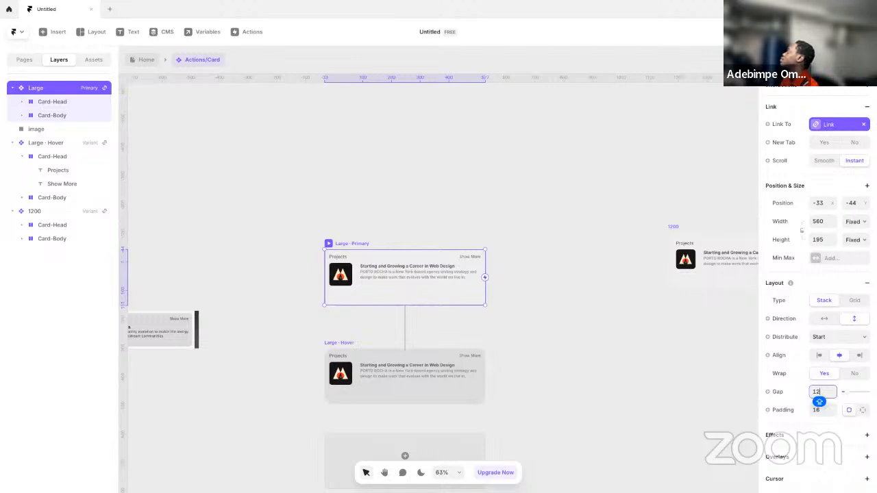
{"action": "double_click", "coordinate": [361, 283]}
{"action": "double_click", "coordinate": [340, 277]}
{"action": "scroll", "coordinate": [343, 258], "scroll_direction": "down", "scroll_amount": 3}
{"action": "scroll", "coordinate": [343, 259], "scroll_direction": "up", "scroll_amount": 4}
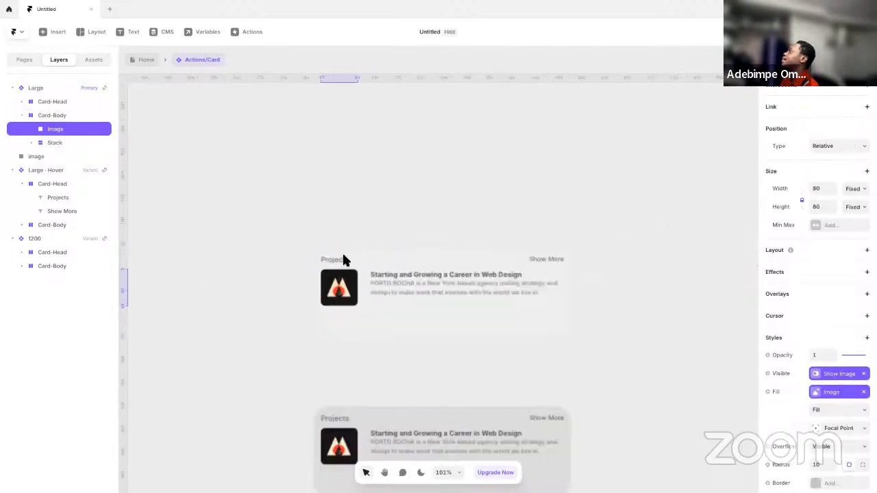
- Set the Card-Body image's width to 60 in the Large primary variant, keeping its proportions linked
{"action": "left_click", "coordinate": [821, 194]}
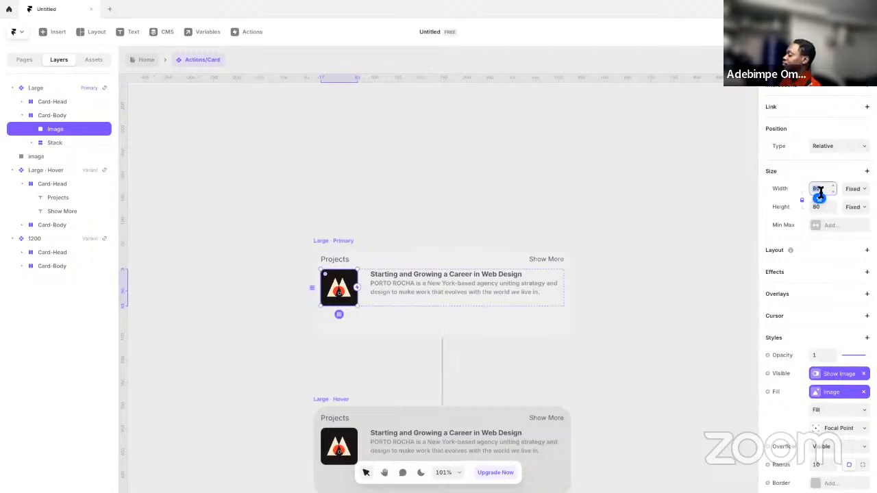
{"action": "type", "text": "60"}
{"action": "key", "text": "Return"}
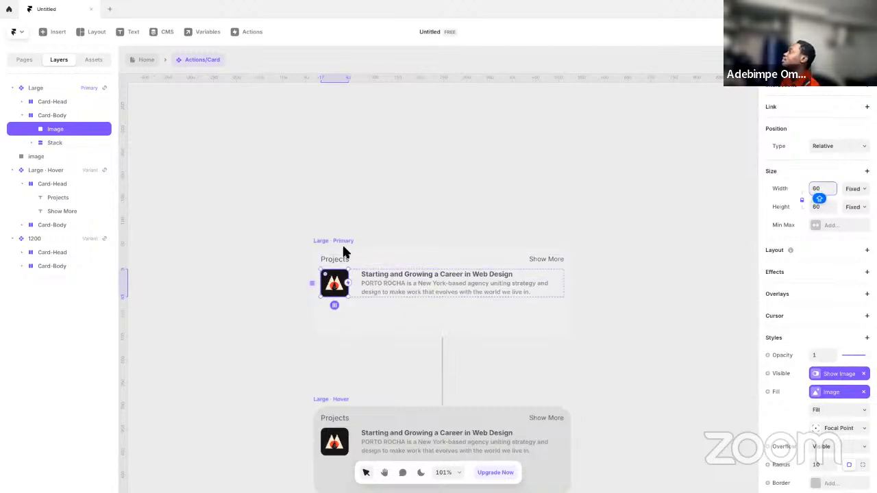
- Shrink the Large primary variant's height to 129 and switch its height sizing to Fit Content
{"action": "left_click", "coordinate": [336, 251]}
{"action": "left_click_drag", "start_coordinate": [547, 341], "coordinate": [557, 308]}
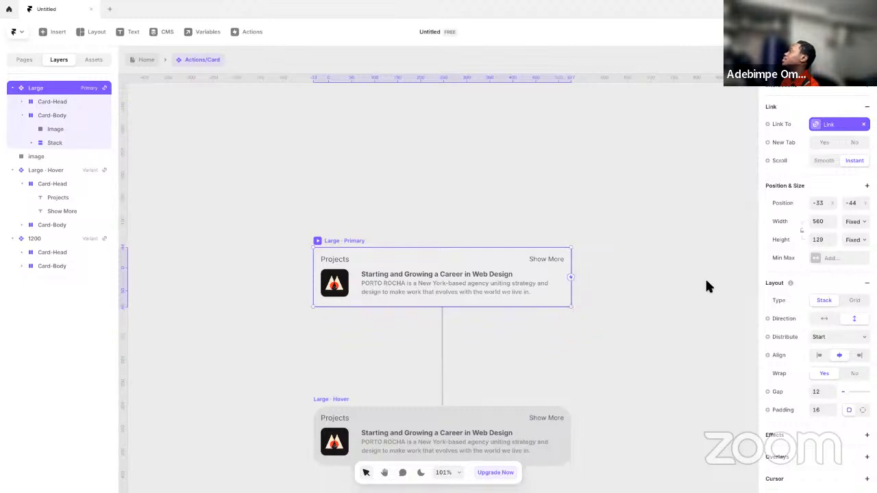
{"action": "left_click", "coordinate": [855, 237]}
{"action": "left_click", "coordinate": [844, 272]}
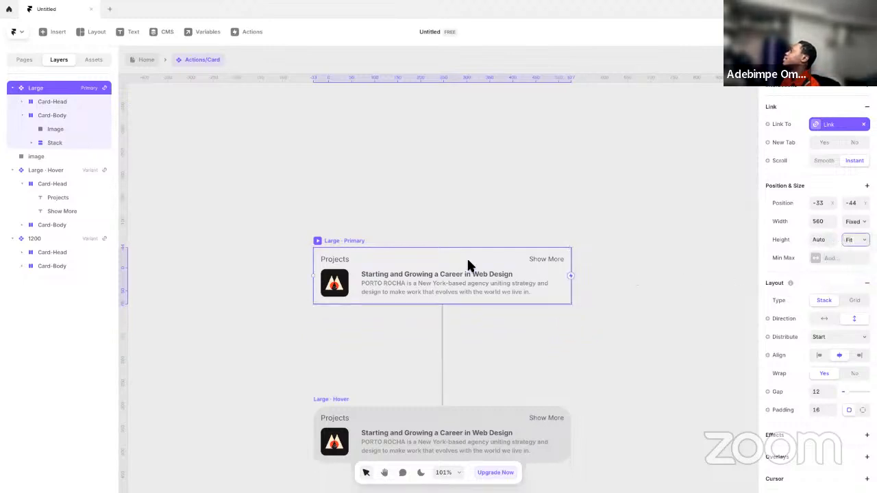
- Examine the Large primary variant's padding and the Large Hover variant's layout and radius settings
{"action": "left_click", "coordinate": [819, 409]}
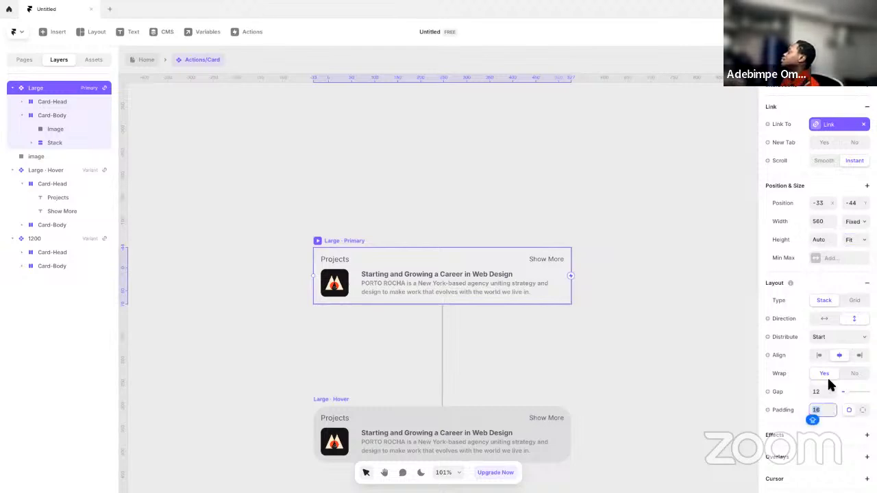
{"action": "left_click", "coordinate": [332, 398]}
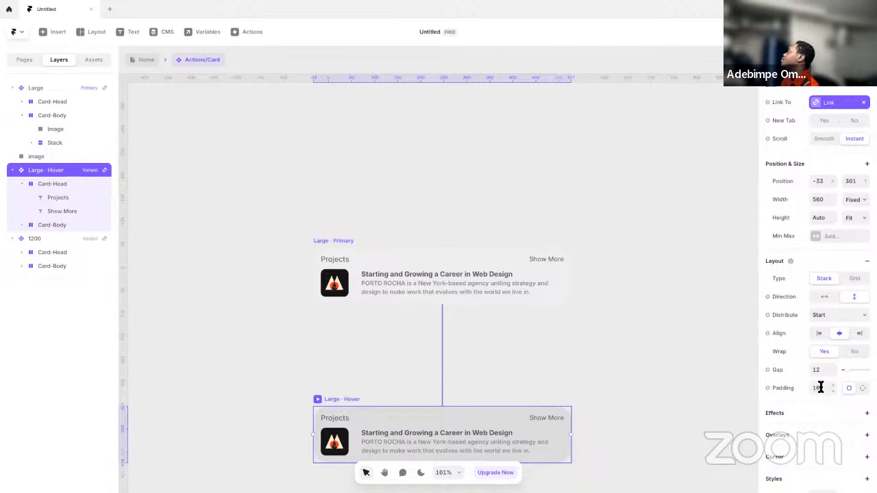
{"action": "scroll", "coordinate": [825, 343], "scroll_direction": "down", "scroll_amount": 4}
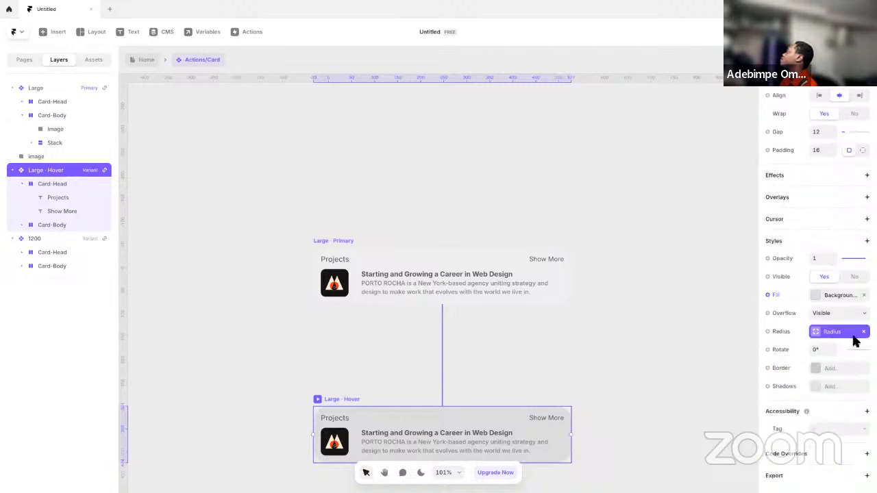
{"action": "left_click", "coordinate": [863, 332]}
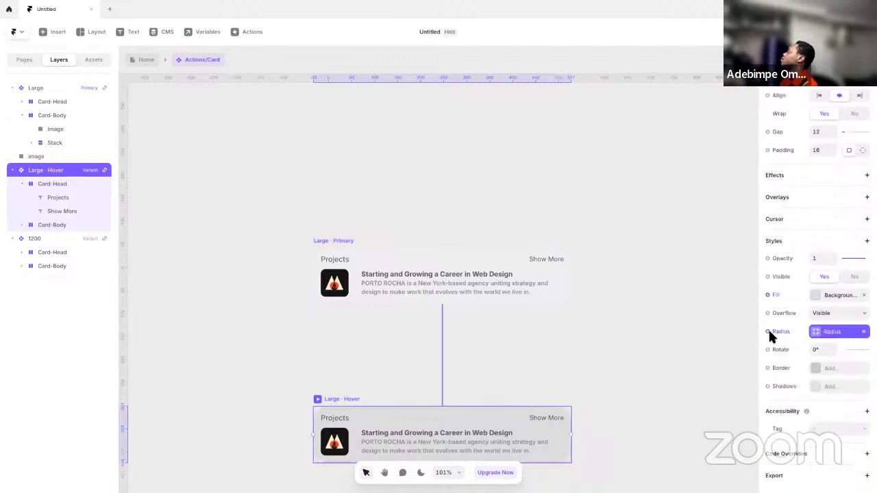
- Bind the Large primary variant's stack gap to the existing Gap variable
{"action": "left_click", "coordinate": [333, 243]}
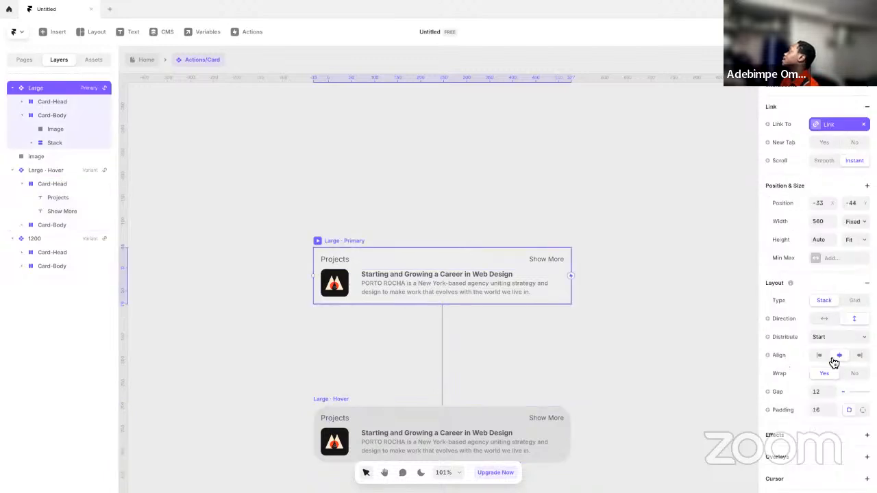
{"action": "scroll", "coordinate": [835, 349], "scroll_direction": "down", "scroll_amount": 5}
{"action": "left_click", "coordinate": [777, 117]}
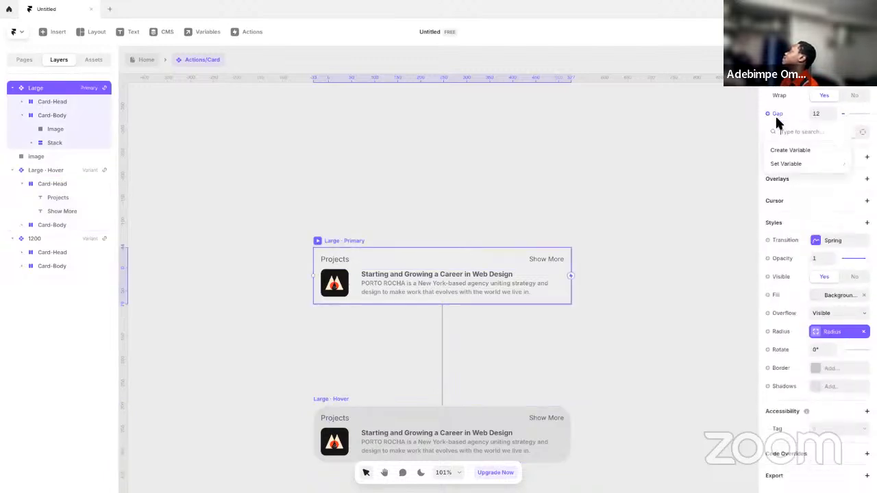
{"action": "mouse_move", "coordinate": [787, 163]}
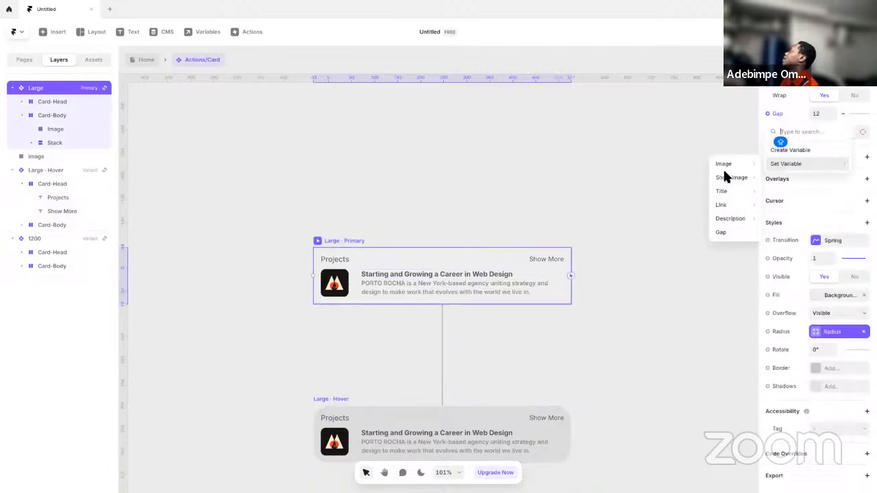
{"action": "left_click", "coordinate": [731, 233]}
{"action": "left_click", "coordinate": [556, 185]}
{"action": "left_click", "coordinate": [347, 240]}
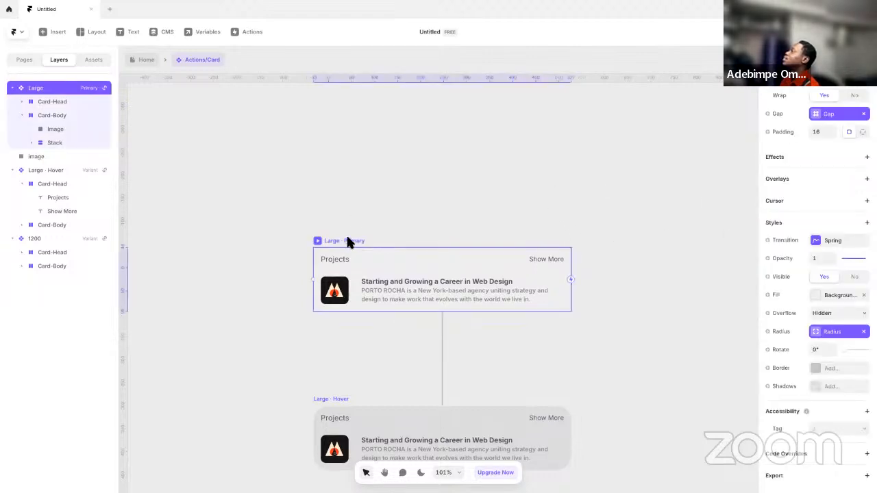
- Set the default value of the Actions/Card component's Gap variable to 16
{"action": "left_click", "coordinate": [211, 32]}
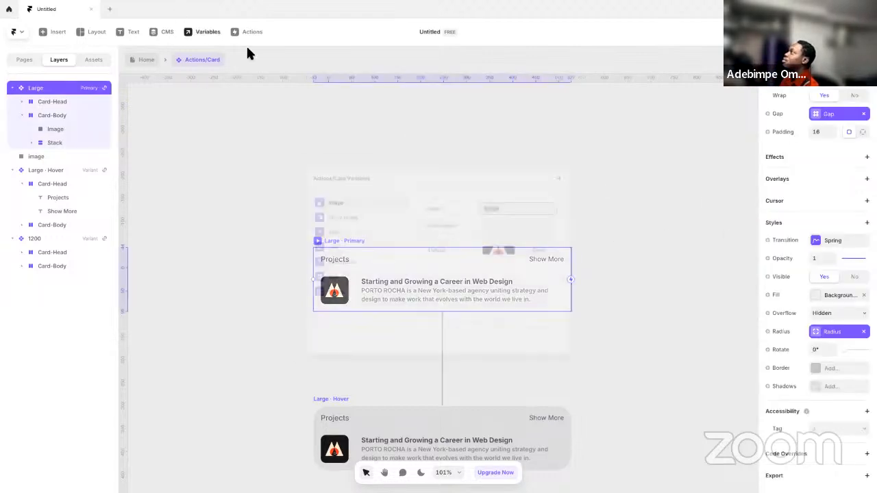
{"action": "left_click", "coordinate": [356, 271]}
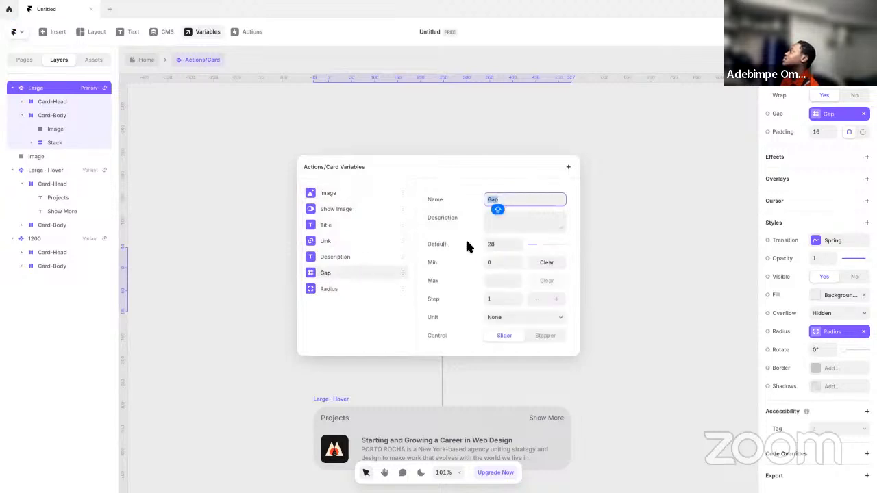
{"action": "left_click", "coordinate": [517, 244]}
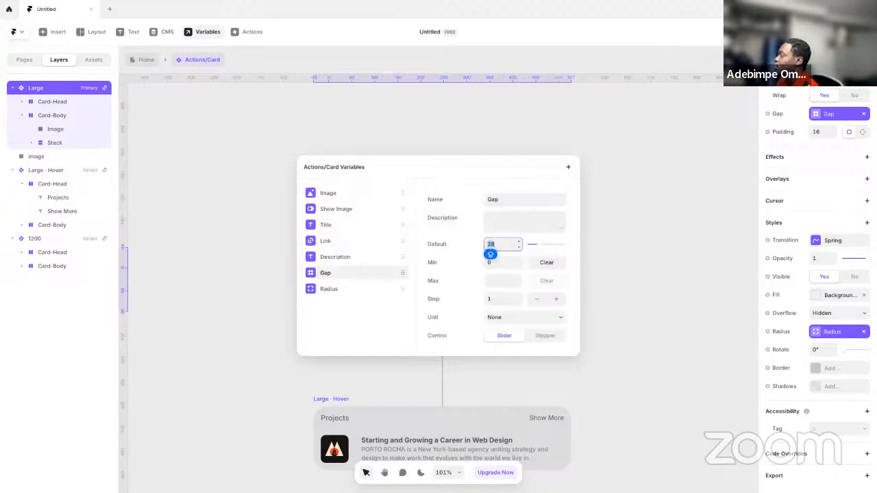
{"action": "type", "text": "16"}
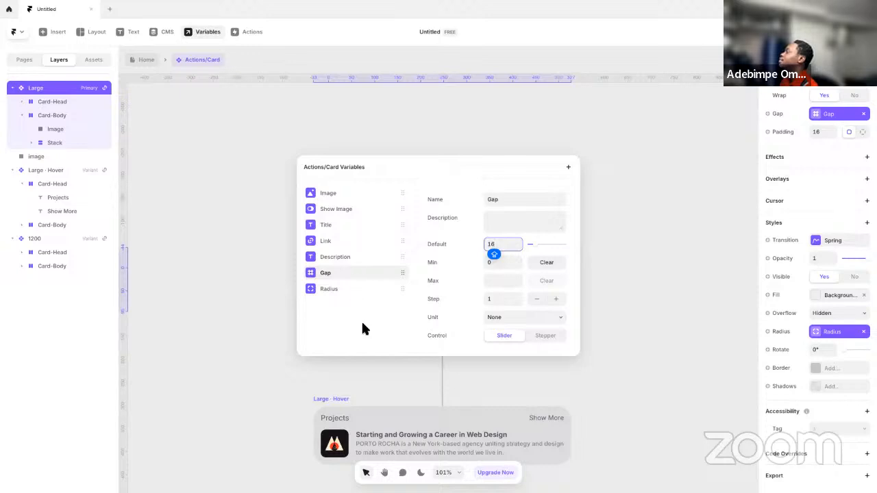
- Set the default value of the component's Radius variable to 12 and close the variables dialog
{"action": "left_click", "coordinate": [339, 290]}
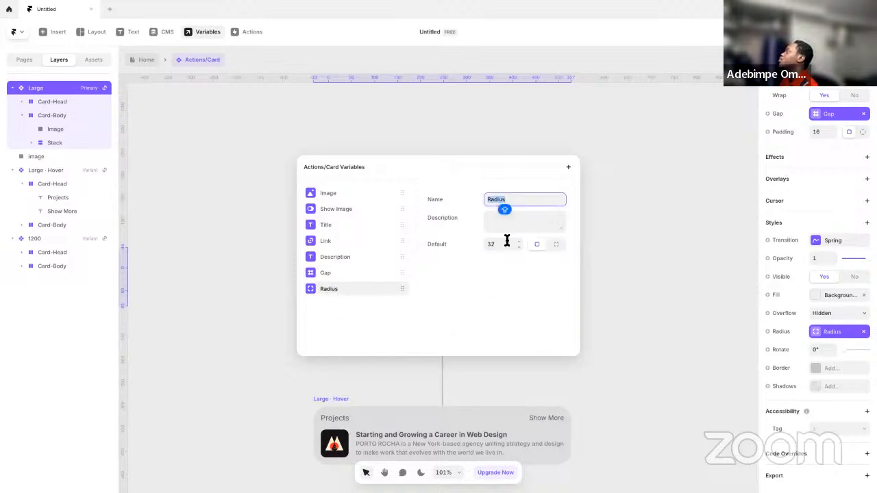
{"action": "left_click", "coordinate": [504, 241]}
{"action": "type", "text": "1"}
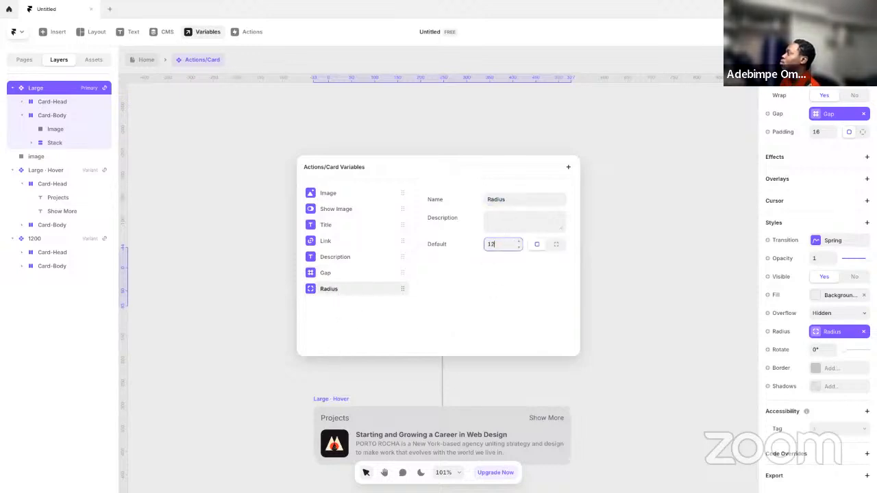
{"action": "type", "text": "2"}
{"action": "left_click", "coordinate": [656, 197]}
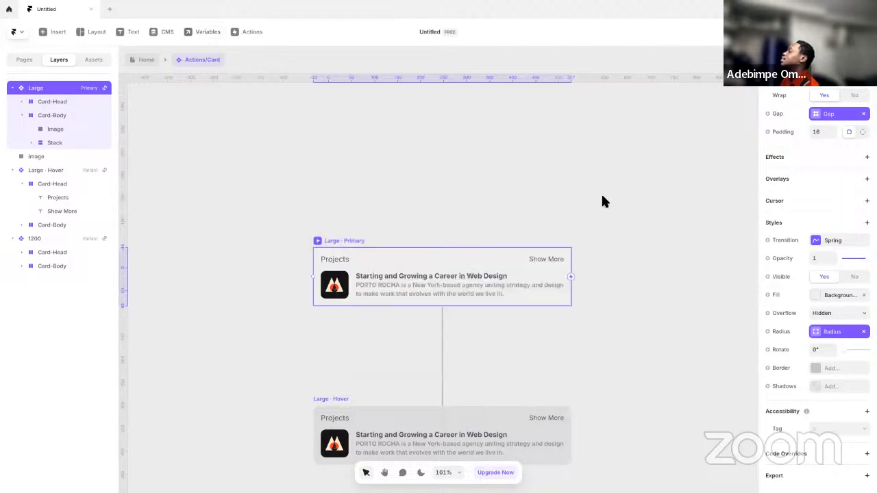
- Switch to the PORTO ROCHA website in the browser and examine the About us card's CSS styles in DevTools
{"action": "key", "text": "ctrl+Left"}
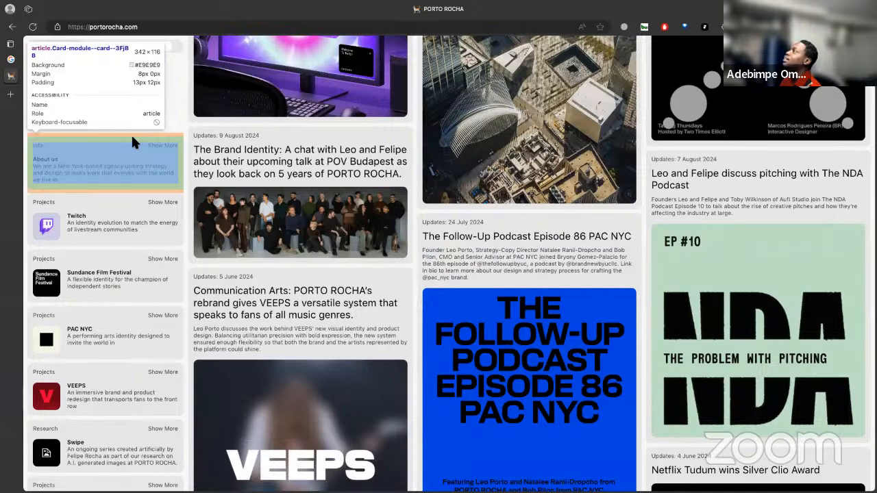
{"action": "left_click", "coordinate": [133, 139]}
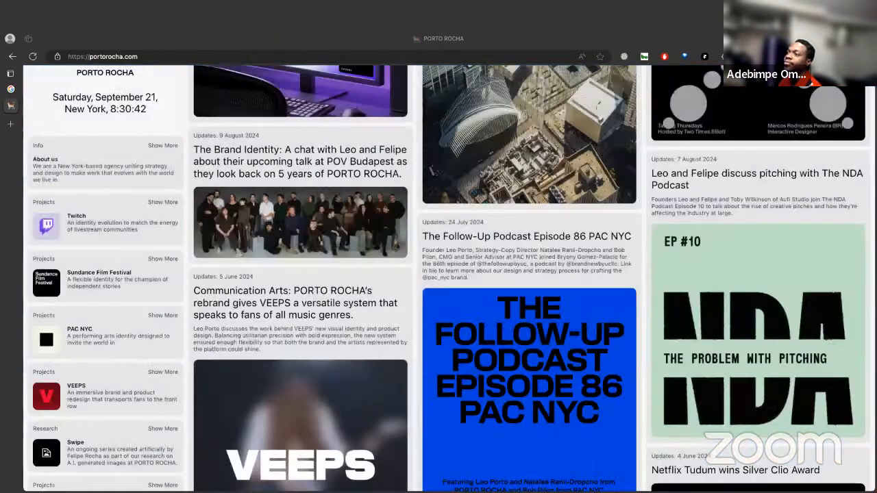
{"action": "left_click_drag", "start_coordinate": [0, 74], "coordinate": [0, 95]}
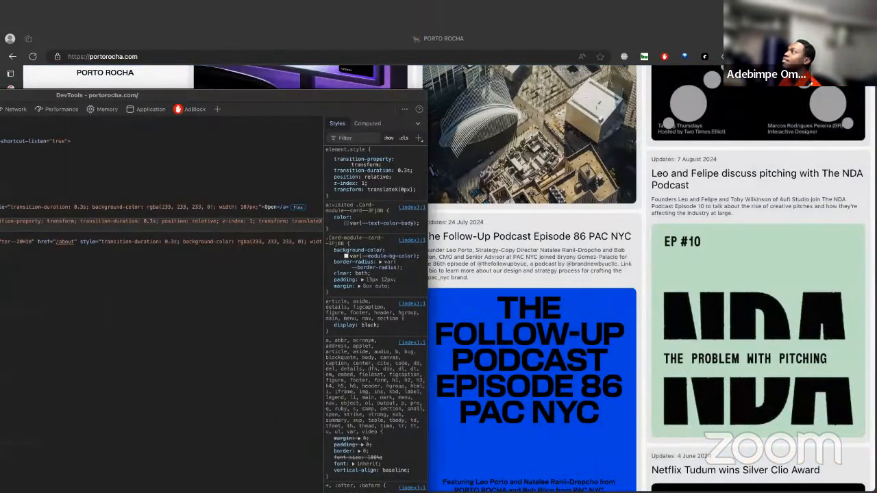
{"action": "left_click_drag", "start_coordinate": [96, 94], "coordinate": [435, 72]}
{"action": "scroll", "coordinate": [712, 287], "scroll_direction": "down", "scroll_amount": 10}
{"action": "right_click", "coordinate": [729, 316]}
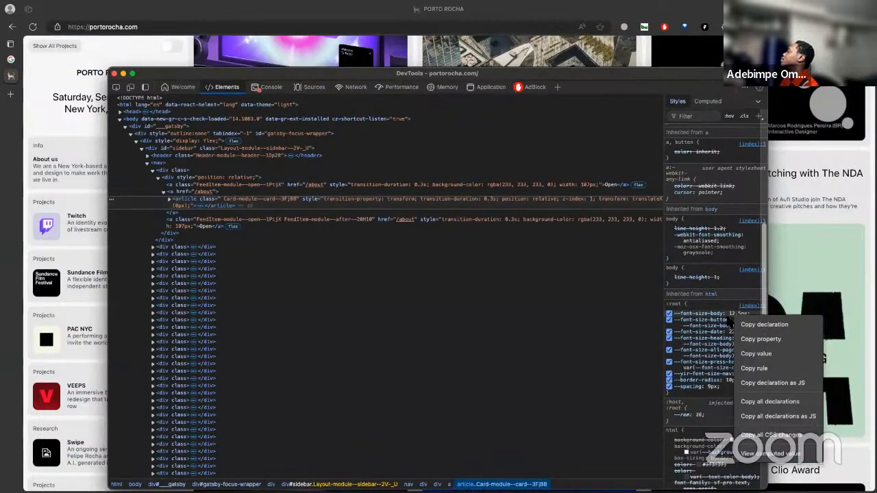
{"action": "left_click", "coordinate": [638, 338]}
{"action": "scroll", "coordinate": [683, 326], "scroll_direction": "up", "scroll_amount": 5}
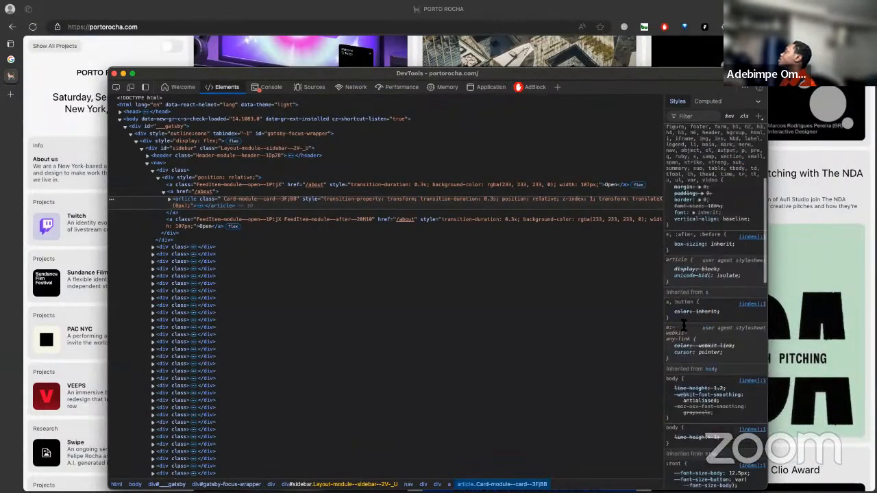
{"action": "scroll", "coordinate": [683, 325], "scroll_direction": "up", "scroll_amount": 5}
- Filter the card's styles by RAD to check its border-radius declarations, and close the DevTools window
{"action": "left_click", "coordinate": [688, 115]}
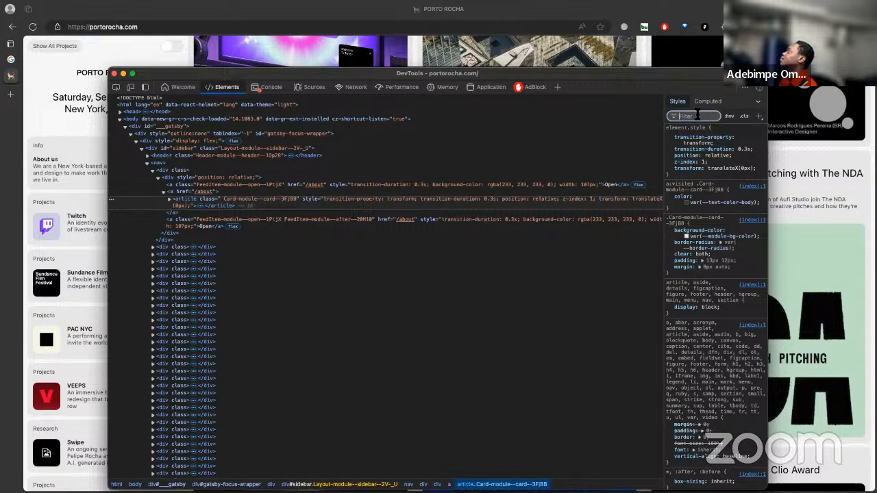
{"action": "type", "text": "RADS"}
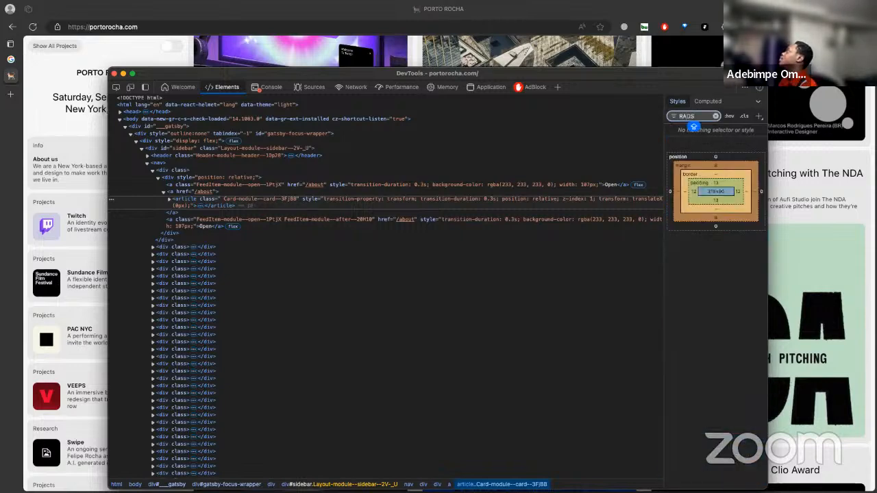
{"action": "key", "text": "BackSpace"}
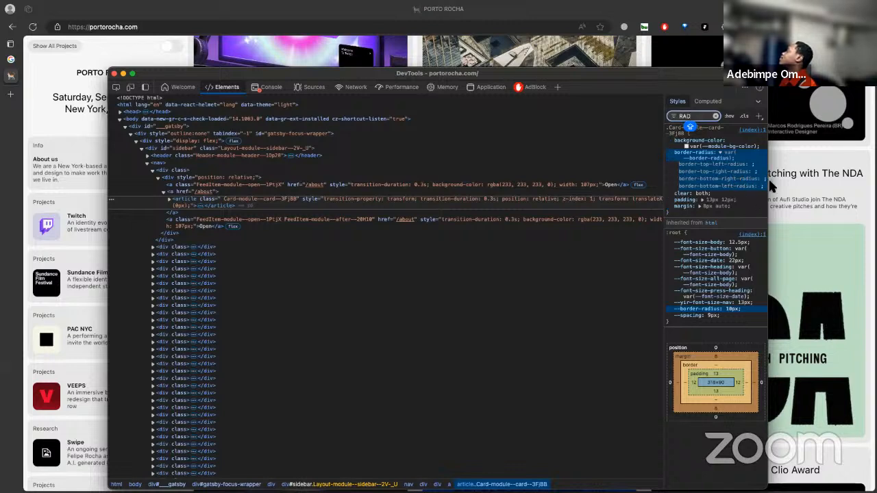
{"action": "left_click_drag", "start_coordinate": [769, 185], "coordinate": [815, 183]}
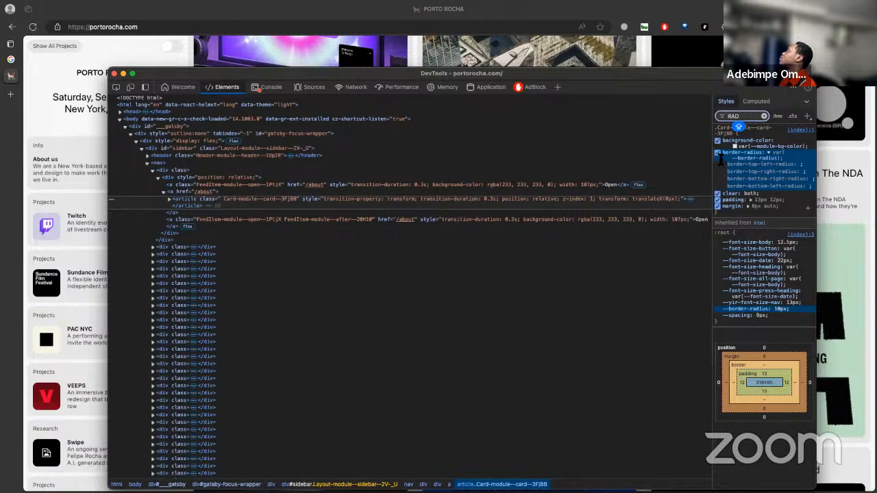
{"action": "left_click", "coordinate": [760, 159]}
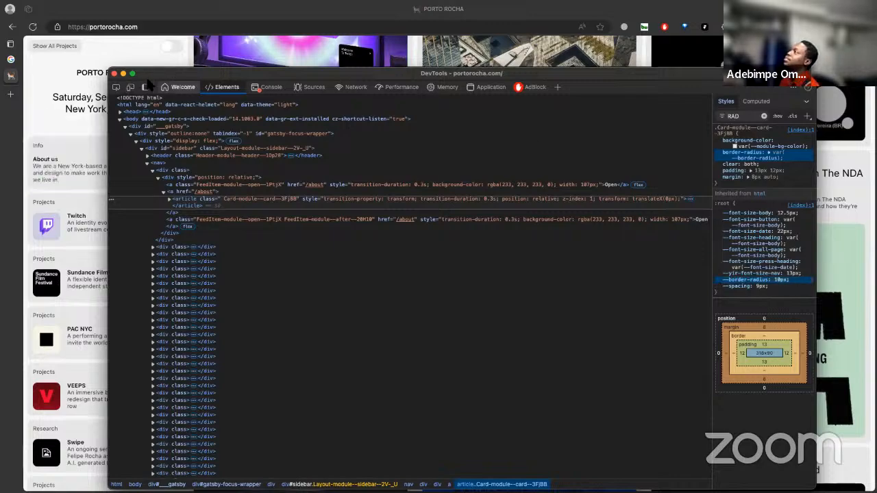
{"action": "left_click", "coordinate": [113, 73]}
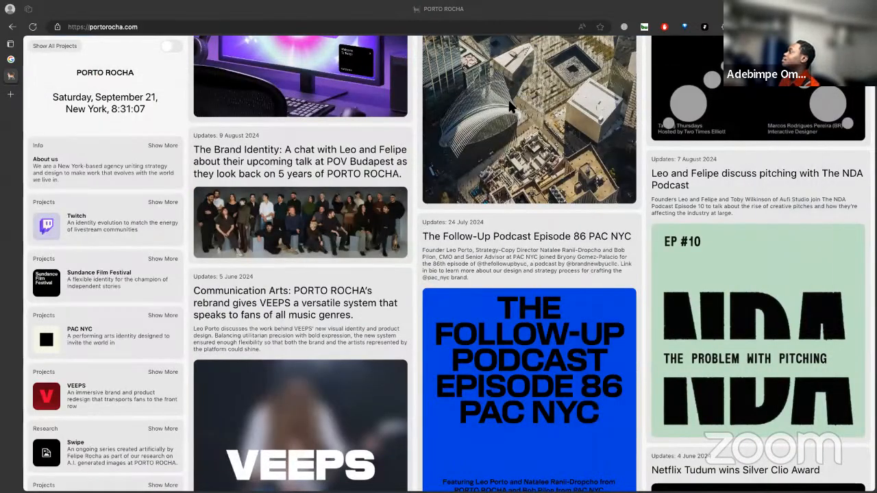
- Switch back to Framer, replace the Radius variable's default with the original site's border-radius value, and return to the Home page
{"action": "key", "text": "alt+Tab"}
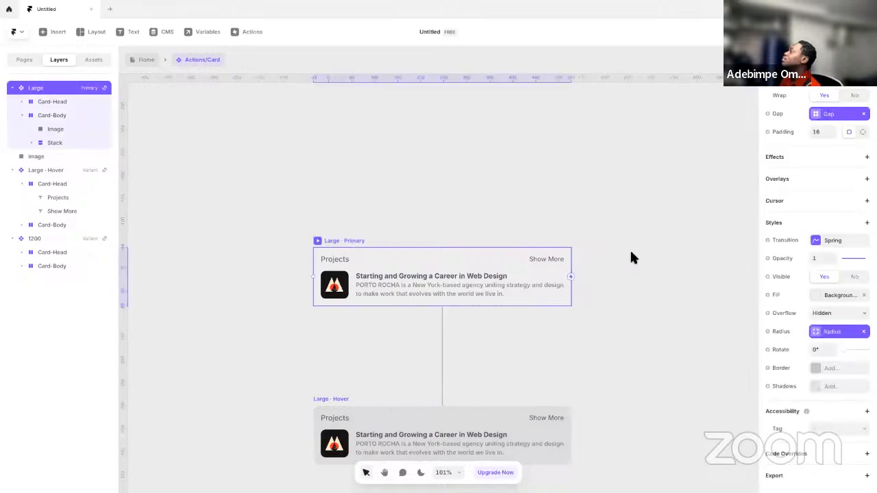
{"action": "left_click", "coordinate": [205, 32]}
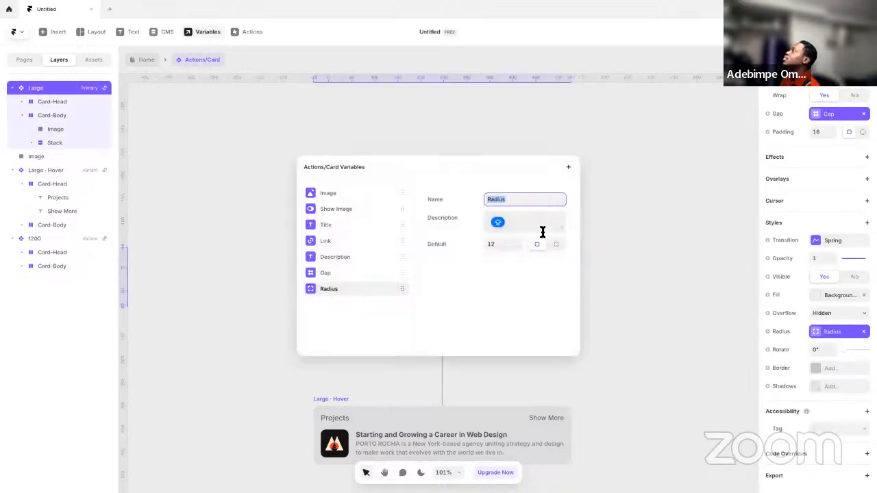
{"action": "left_click", "coordinate": [510, 245]}
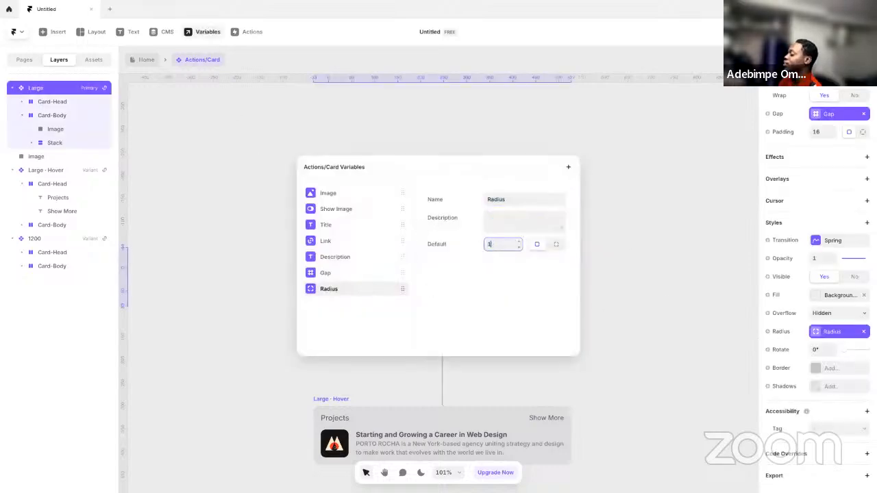
{"action": "left_click", "coordinate": [679, 214]}
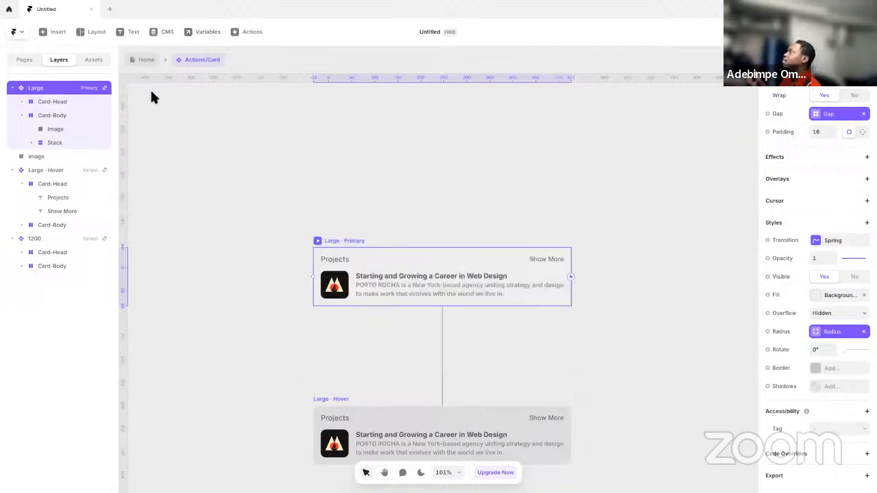
{"action": "left_click", "coordinate": [148, 61]}
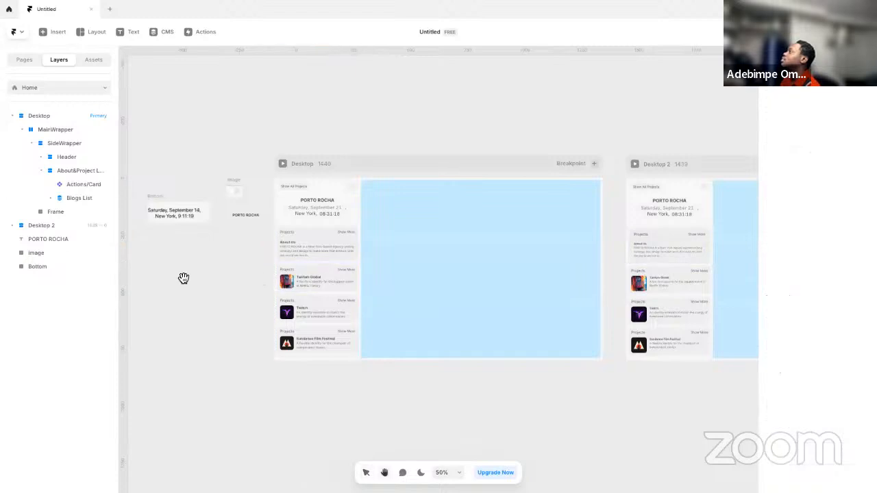
- Preview the Desktop breakpoint of the Home page and bring back the preview's interface
{"action": "scroll", "coordinate": [206, 294], "scroll_direction": "up", "scroll_amount": 2}
{"action": "scroll", "coordinate": [298, 301], "scroll_direction": "up", "scroll_amount": 4}
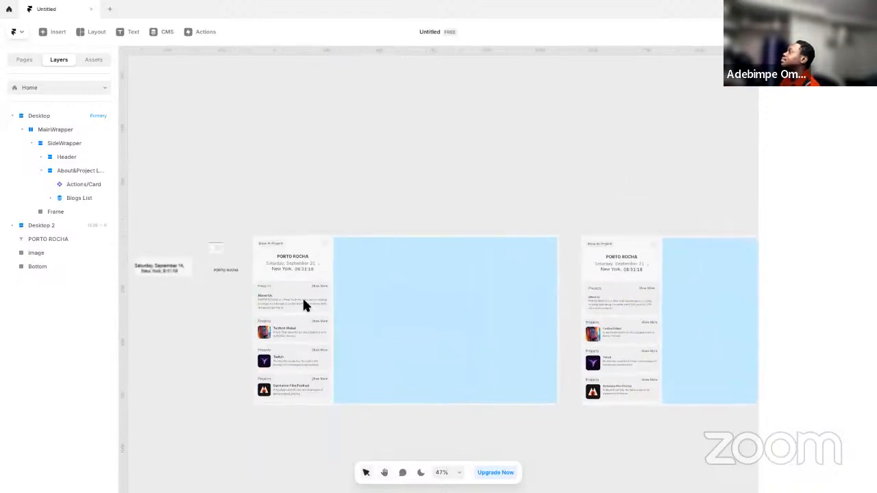
{"action": "left_click", "coordinate": [285, 290]}
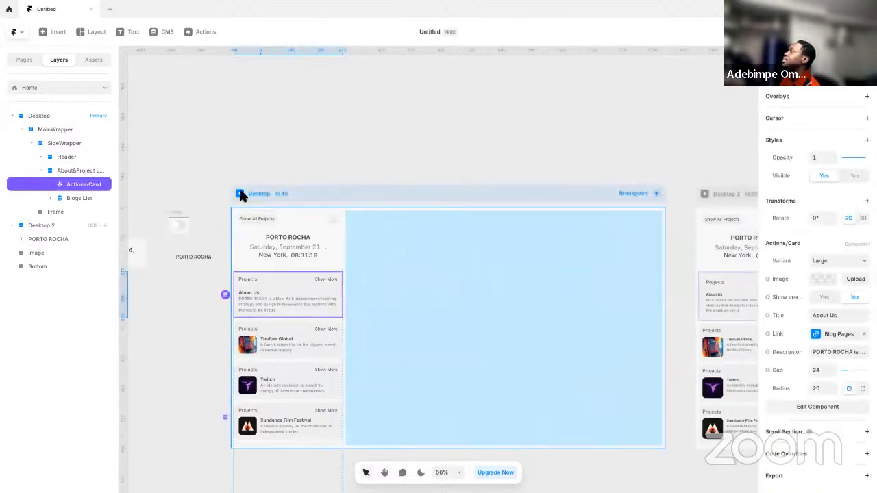
{"action": "left_click", "coordinate": [239, 195]}
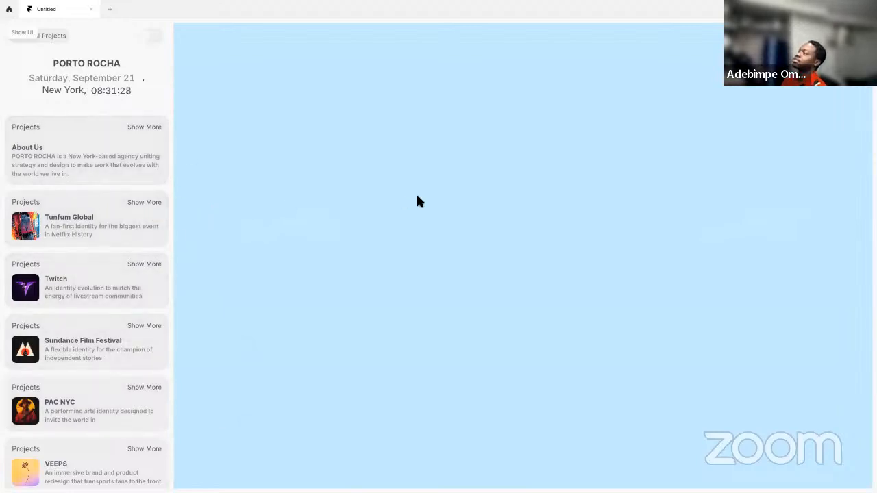
{"action": "left_click", "coordinate": [33, 34]}
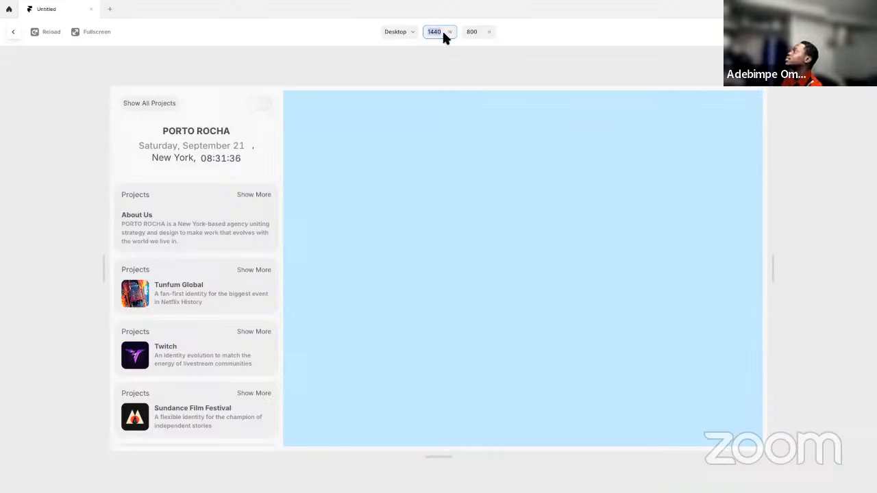
- Try a different preview width, switch the preview to the Desktop 2 breakpoint, and close it
{"action": "type", "text": "1"}
{"action": "left_click", "coordinate": [403, 31]}
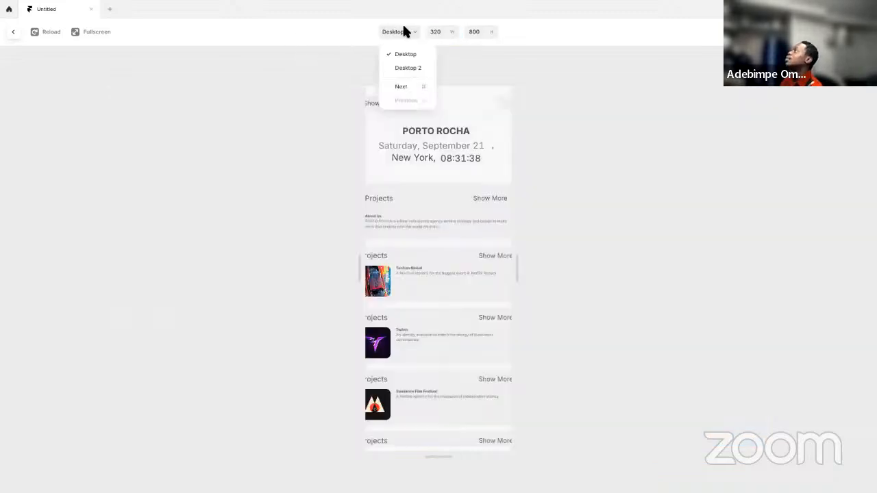
{"action": "left_click", "coordinate": [410, 66]}
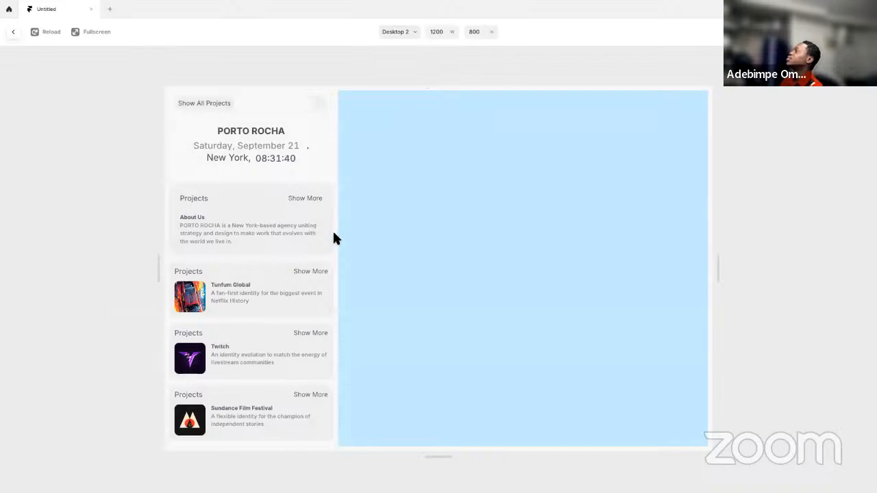
{"action": "key", "text": "Escape"}
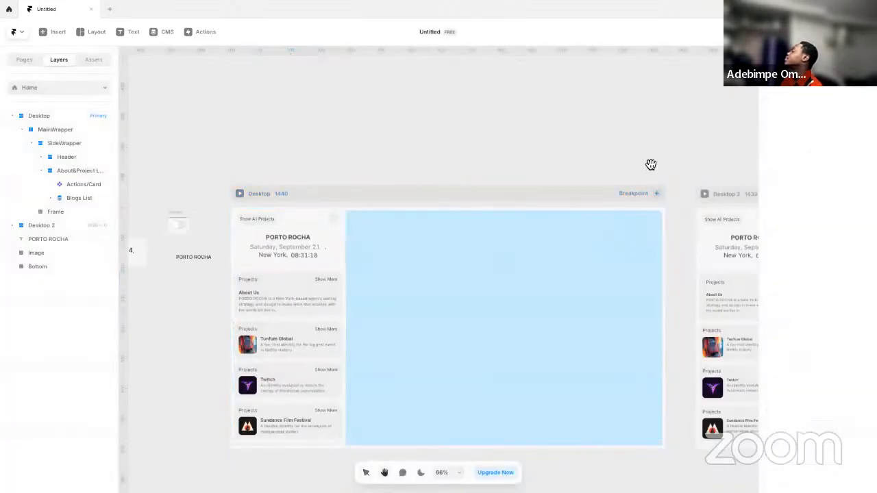
- Set the width of Desktop 2's SideWrapper to 320 and check it in the preview
{"action": "scroll", "coordinate": [651, 164], "scroll_direction": "right", "scroll_amount": 5}
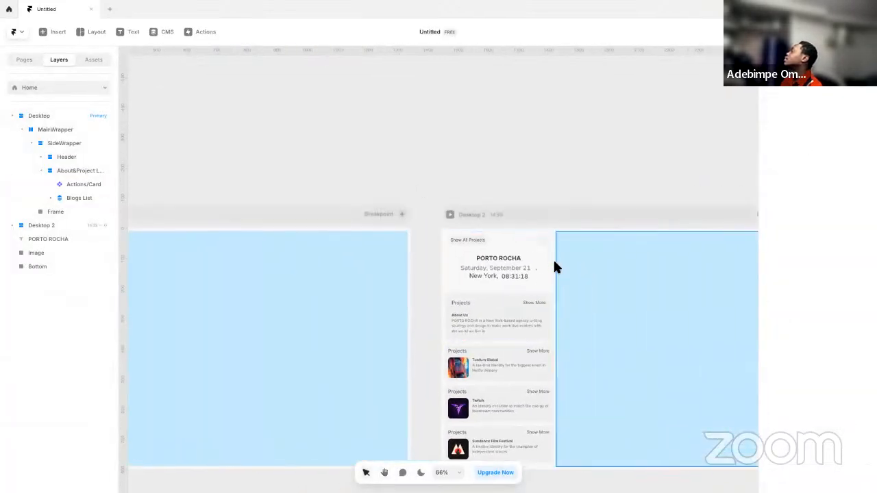
{"action": "left_click", "coordinate": [528, 271]}
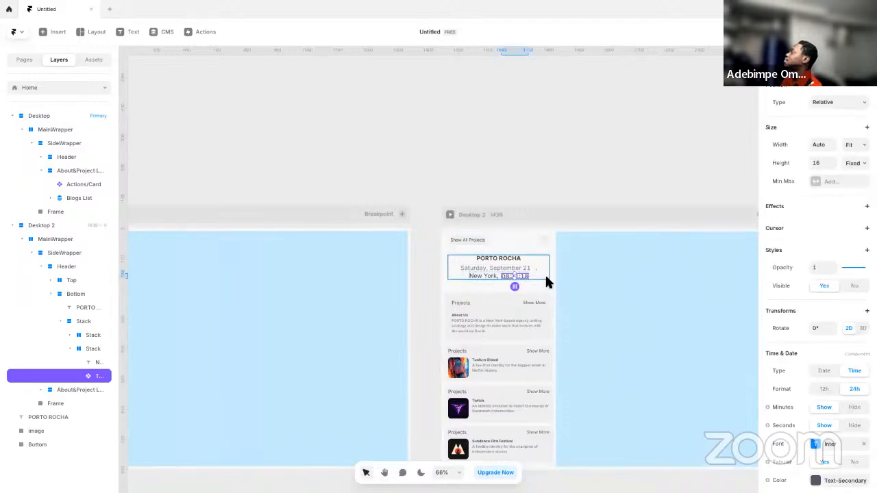
{"action": "left_click", "coordinate": [553, 278]}
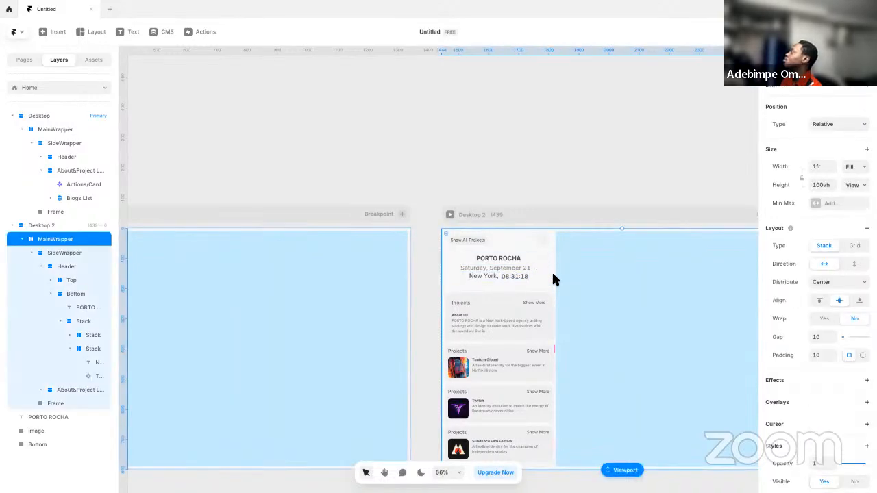
{"action": "left_click", "coordinate": [81, 253]}
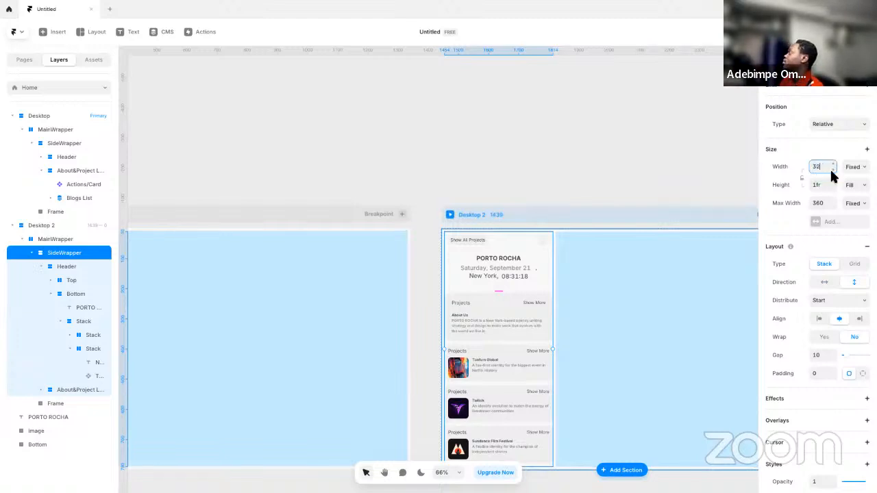
{"action": "key", "text": "Return"}
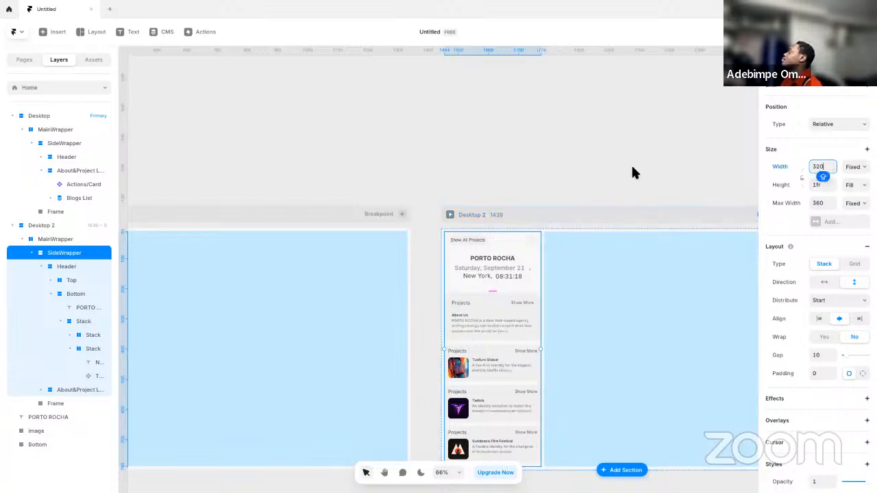
{"action": "left_click", "coordinate": [451, 216]}
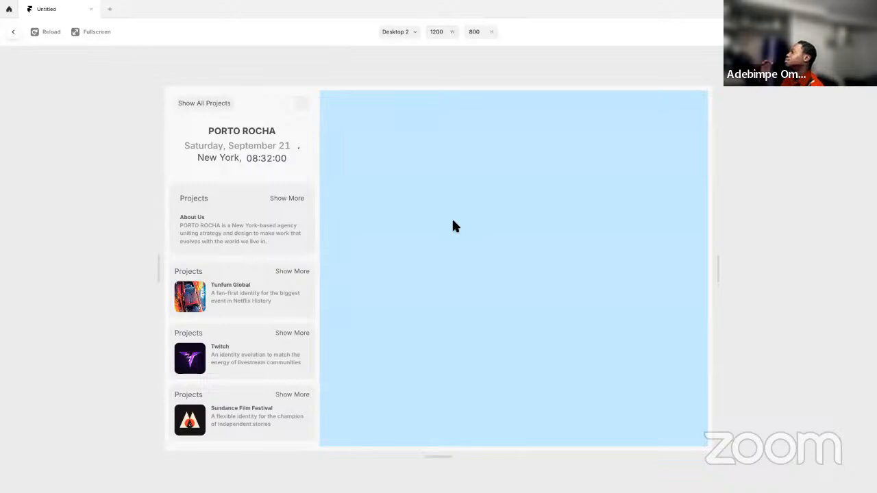
{"action": "key", "text": "Escape"}
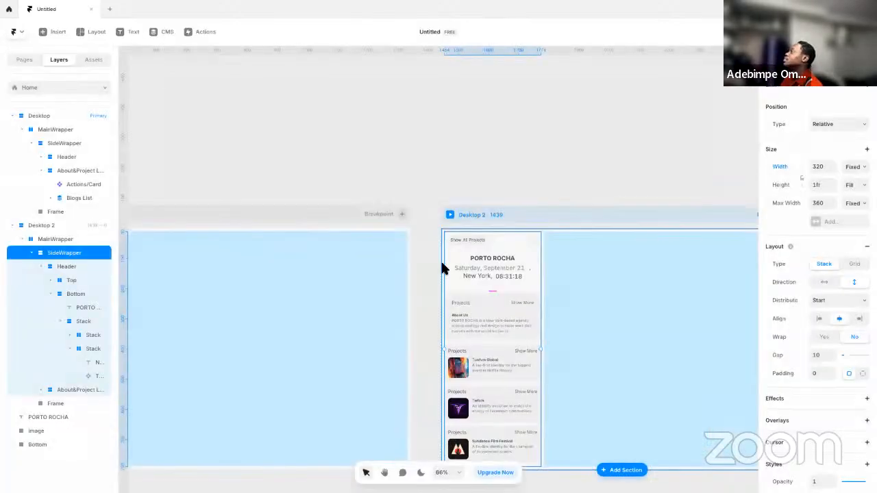
- Open the Actions/Card component from Desktop 2's Blogs List and compare the image sizes of the 1200 and Large variants
{"action": "double_click", "coordinate": [461, 367]}
{"action": "double_click", "coordinate": [494, 351]}
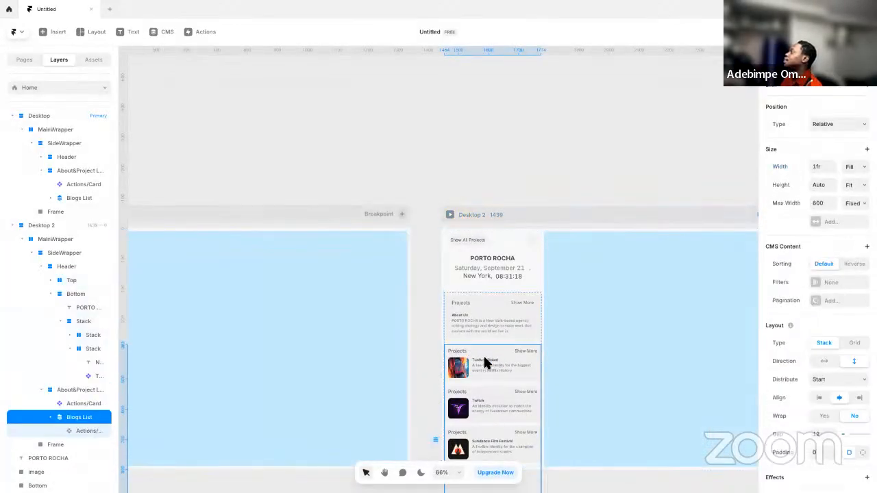
{"action": "double_click", "coordinate": [483, 358]}
{"action": "double_click", "coordinate": [484, 358]}
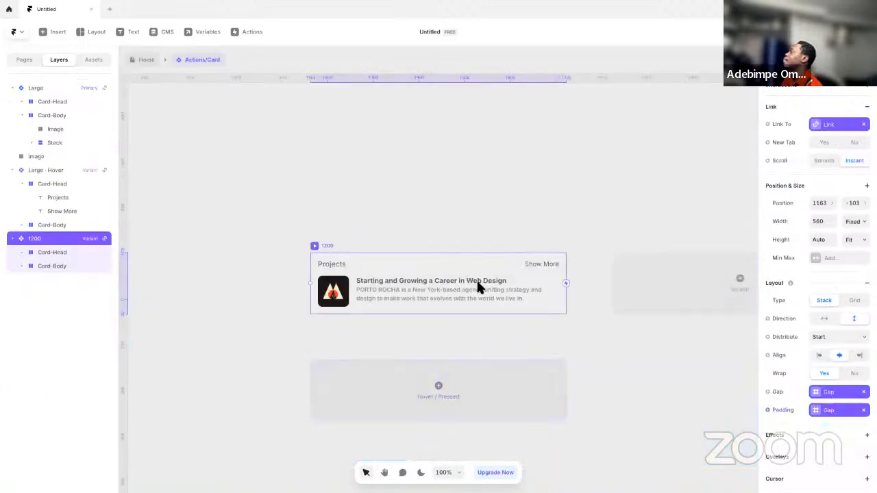
{"action": "left_click", "coordinate": [348, 290]}
{"action": "left_click", "coordinate": [348, 291]}
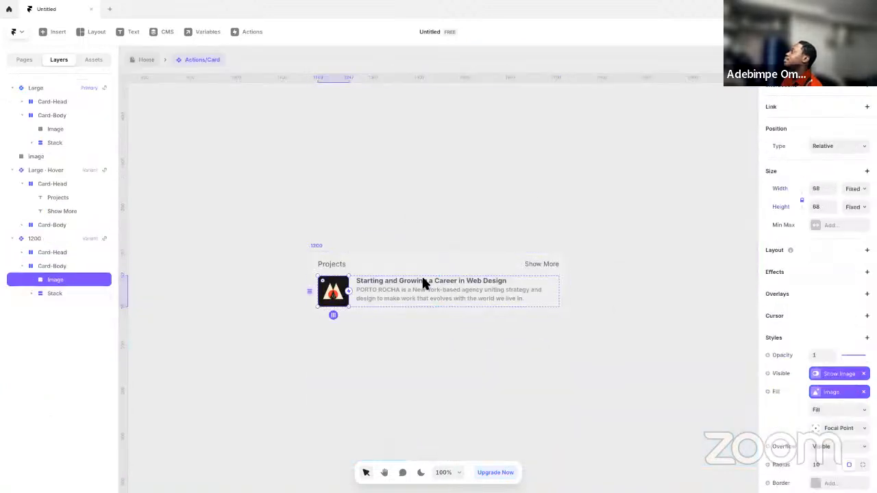
{"action": "left_click", "coordinate": [823, 189]}
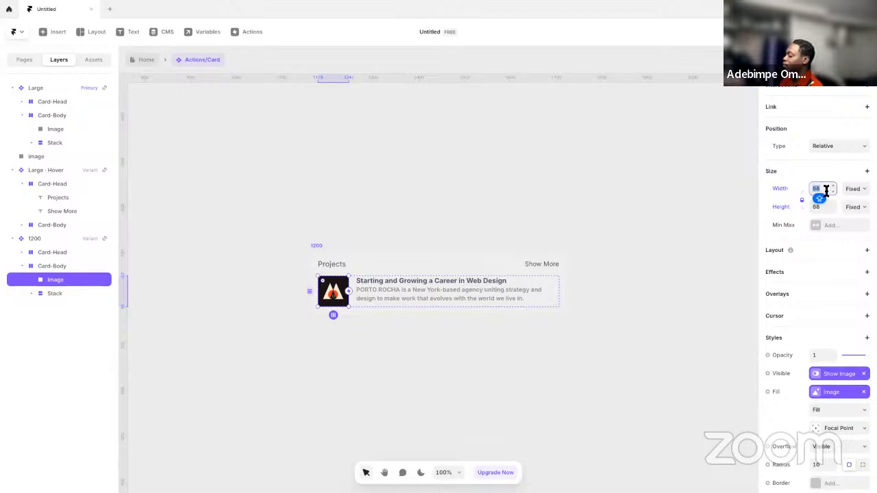
{"action": "left_click", "coordinate": [360, 204]}
{"action": "scroll", "coordinate": [385, 238], "scroll_direction": "left", "scroll_amount": 7}
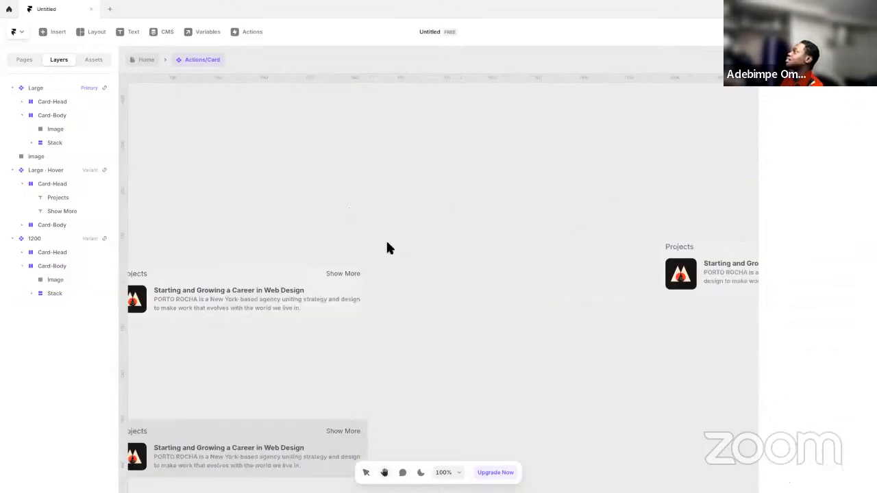
{"action": "left_click", "coordinate": [291, 274]}
{"action": "scroll", "coordinate": [224, 228], "scroll_direction": "right", "scroll_amount": 10}
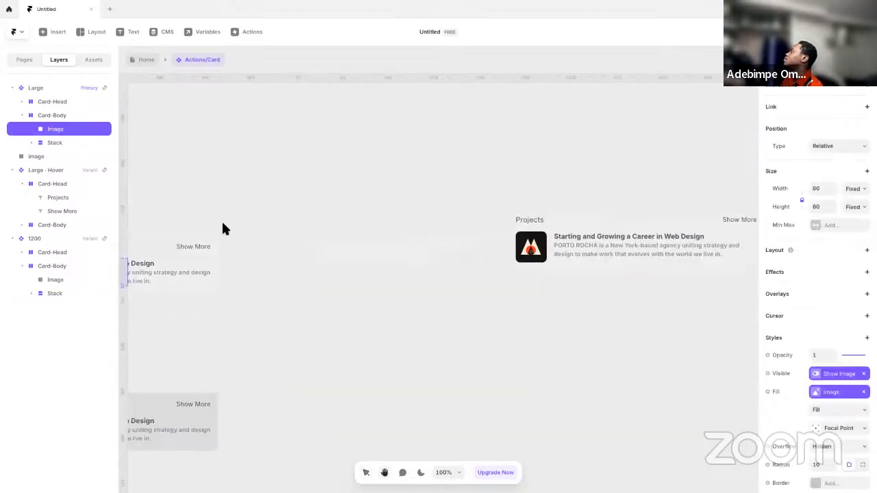
- Set the 1200 variant's image size to 60 and return to the Home page
{"action": "left_click", "coordinate": [454, 267]}
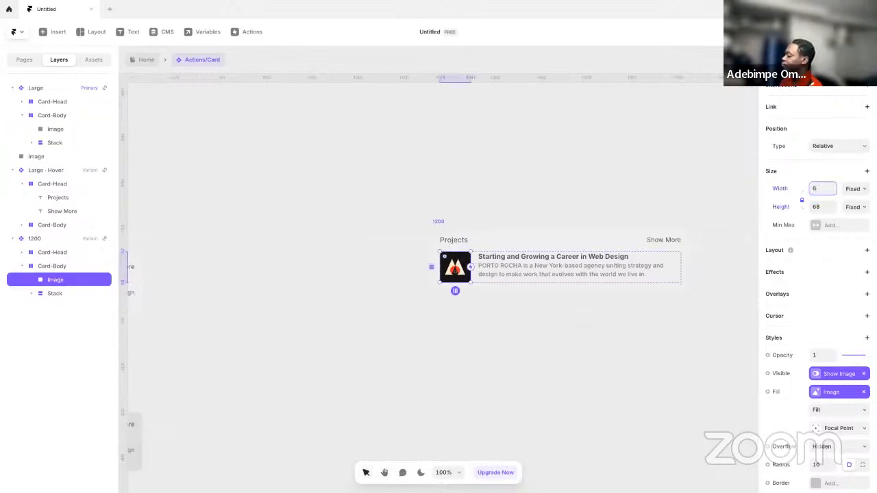
{"action": "left_click", "coordinate": [590, 199]}
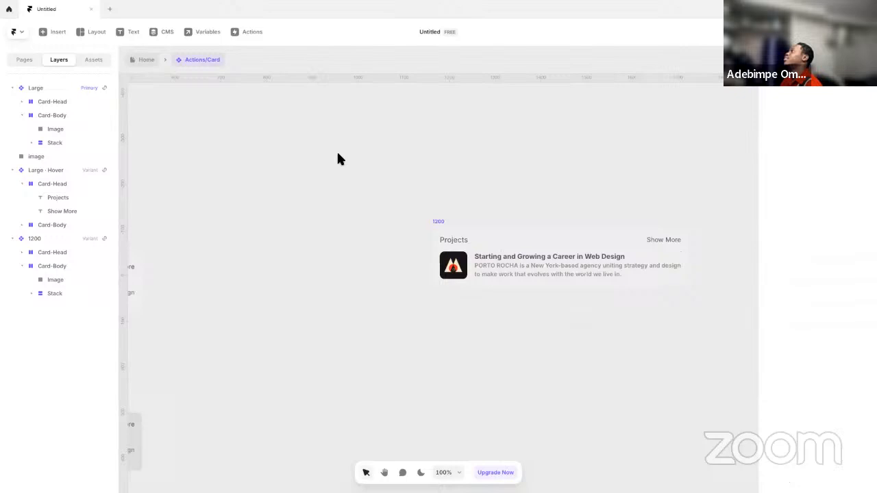
{"action": "left_click", "coordinate": [141, 60]}
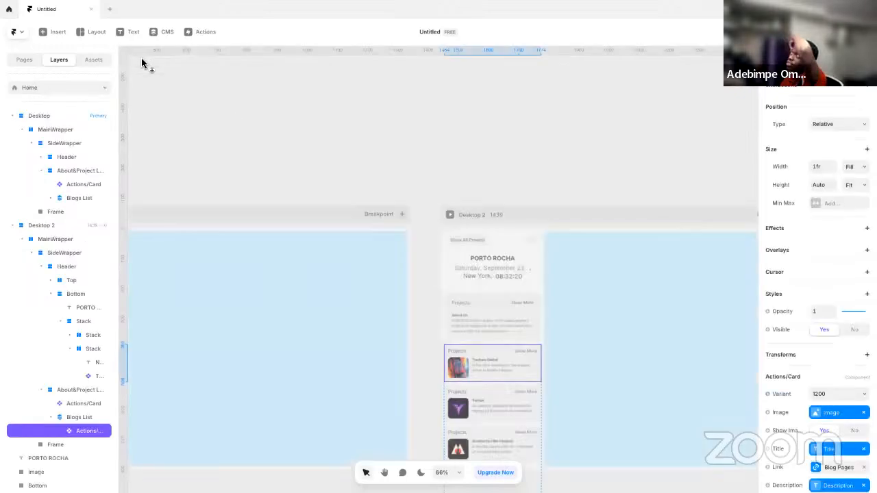
- Inspect Desktop 2's About Us card, deselect it, and toggle the canvas between light and dark themes
{"action": "left_click", "coordinate": [491, 323]}
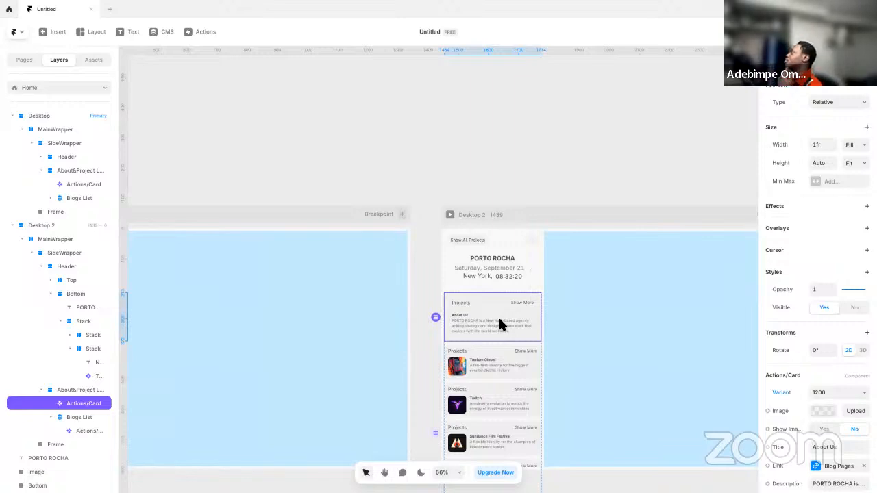
{"action": "left_click", "coordinate": [438, 181]}
{"action": "scroll", "coordinate": [401, 307], "scroll_direction": "down", "scroll_amount": 3}
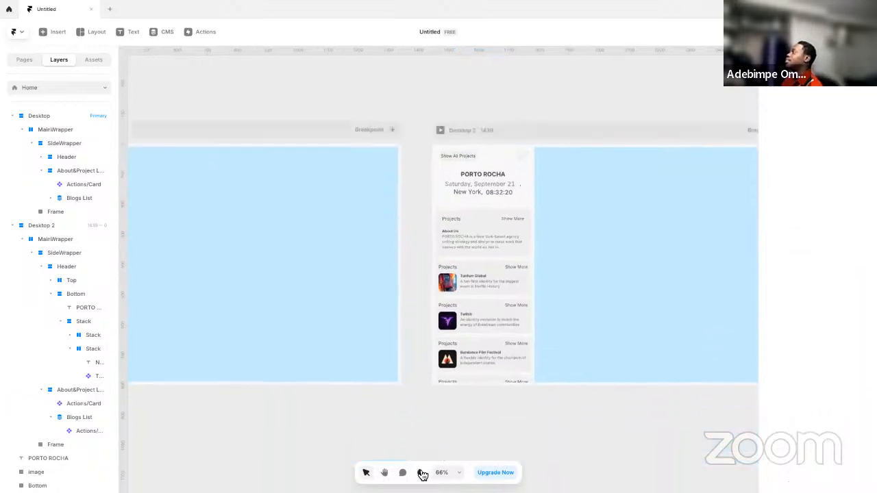
{"action": "left_click", "coordinate": [421, 472]}
{"action": "left_click", "coordinate": [422, 472]}
{"action": "left_click", "coordinate": [421, 473]}
{"action": "left_click", "coordinate": [421, 473]}
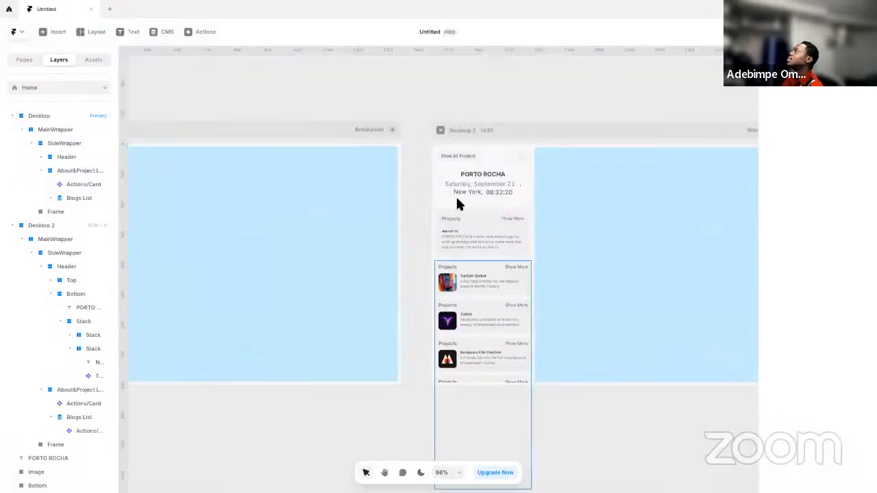
- Preview the Desktop 2 breakpoint and check how the sidebar's project cards scroll
{"action": "left_click", "coordinate": [440, 130]}
{"action": "left_click", "coordinate": [440, 131]}
{"action": "scroll", "coordinate": [257, 307], "scroll_direction": "down", "scroll_amount": 1}
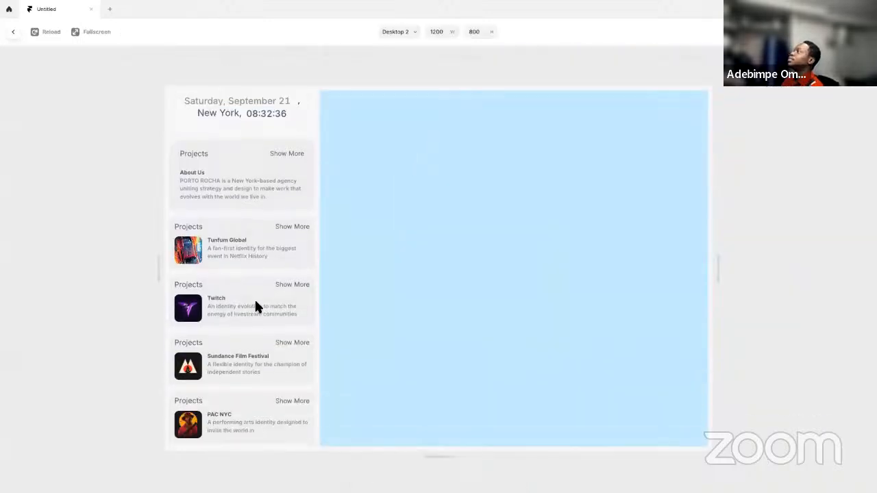
{"action": "scroll", "coordinate": [259, 311], "scroll_direction": "down", "scroll_amount": 2}
{"action": "scroll", "coordinate": [262, 319], "scroll_direction": "up", "scroll_amount": 3}
{"action": "scroll", "coordinate": [264, 327], "scroll_direction": "down", "scroll_amount": 3}
{"action": "scroll", "coordinate": [262, 306], "scroll_direction": "up", "scroll_amount": 3}
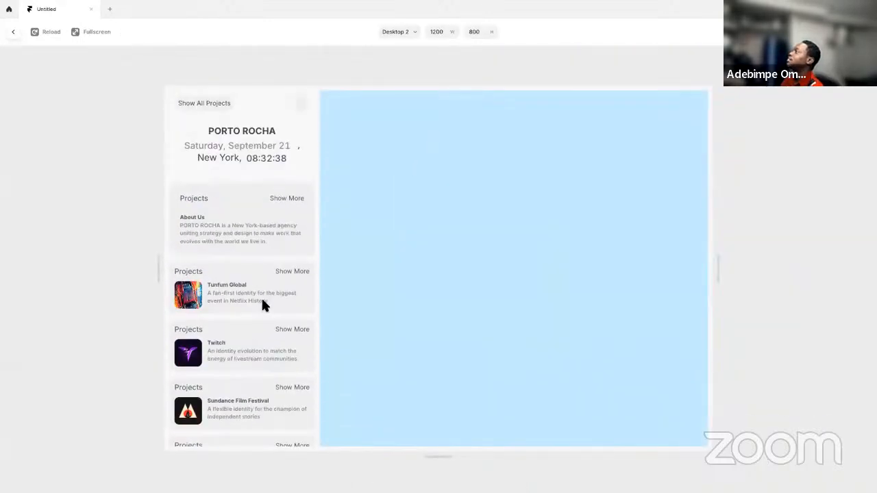
- Test the toggle beside Show All Projects in the Desktop 2 preview by switching it repeatedly, and close the preview
{"action": "left_click", "coordinate": [299, 105]}
{"action": "left_click", "coordinate": [300, 106]}
{"action": "left_click", "coordinate": [300, 106]}
{"action": "left_click", "coordinate": [299, 106]}
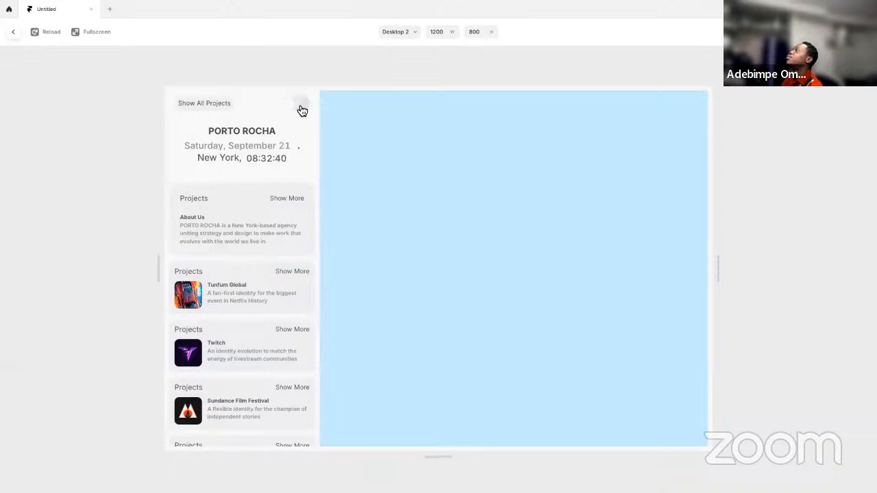
{"action": "left_click", "coordinate": [302, 109]}
{"action": "left_click", "coordinate": [301, 108]}
{"action": "left_click", "coordinate": [302, 109]}
{"action": "left_click", "coordinate": [301, 108]}
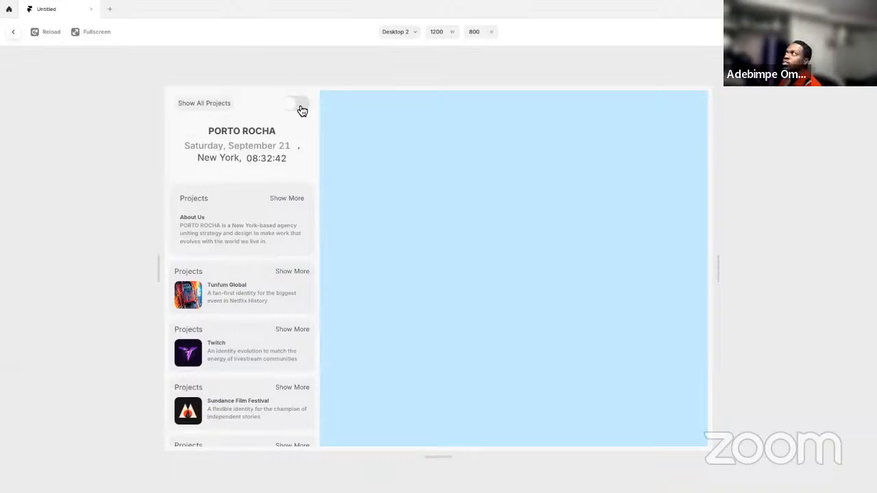
{"action": "left_click", "coordinate": [301, 108]}
{"action": "left_click", "coordinate": [301, 108]}
{"action": "key", "text": "Escape"}
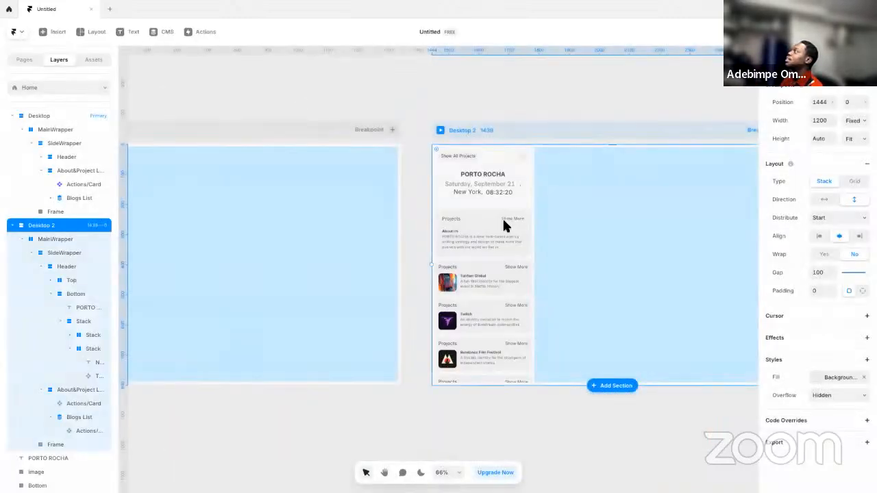
- Select the header toggle in the Desktop breakpoint, preview that breakpoint, and test switching the toggle
{"action": "left_click", "coordinate": [494, 103]}
{"action": "scroll", "coordinate": [333, 177], "scroll_direction": "left", "scroll_amount": 5}
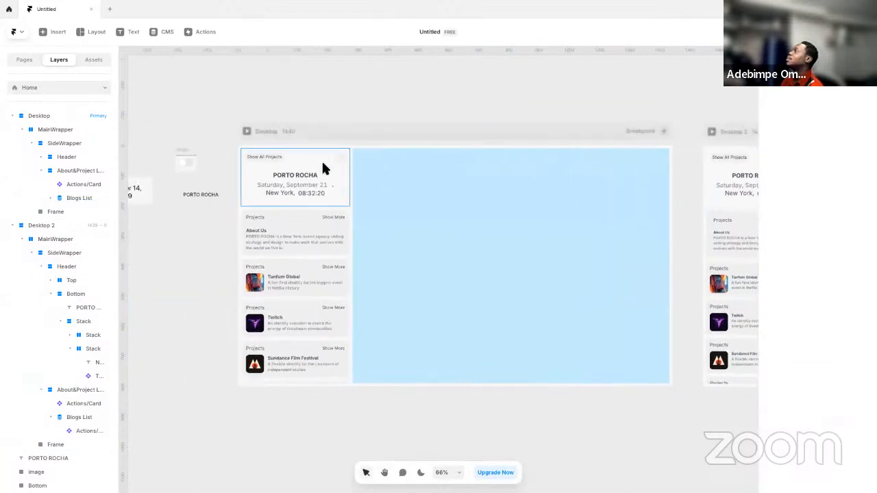
{"action": "left_click", "coordinate": [337, 159]}
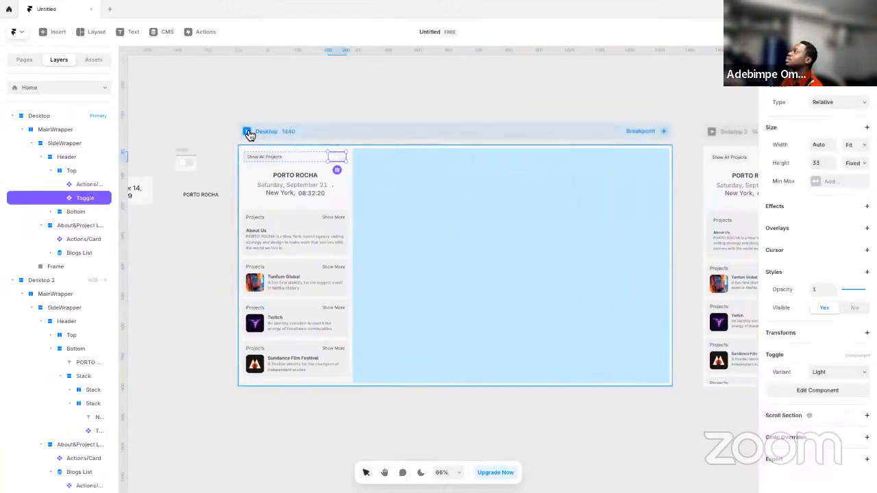
{"action": "left_click", "coordinate": [247, 131]}
{"action": "left_click", "coordinate": [259, 108]}
{"action": "left_click", "coordinate": [260, 110]}
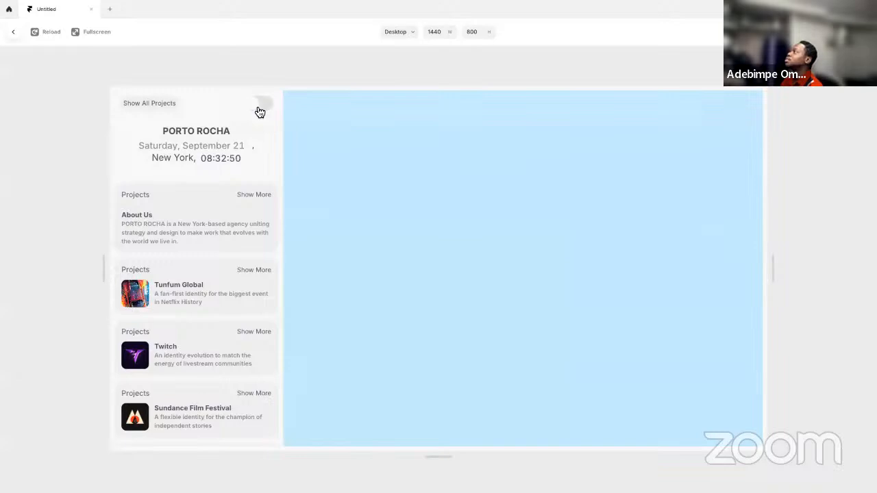
{"action": "left_click", "coordinate": [259, 110]}
{"action": "left_click", "coordinate": [260, 111]}
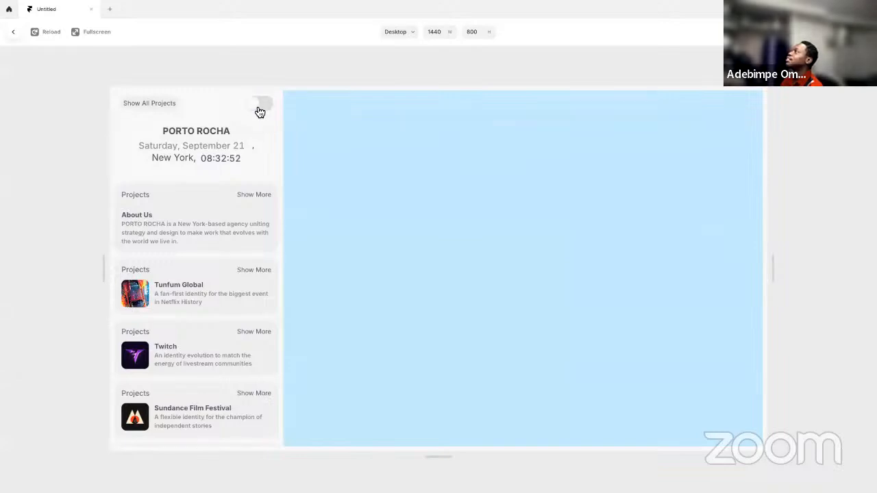
- Switch the header toggle back and forth in the Desktop preview to check its animation, and close the preview
{"action": "left_click", "coordinate": [261, 111]}
{"action": "left_click", "coordinate": [265, 113]}
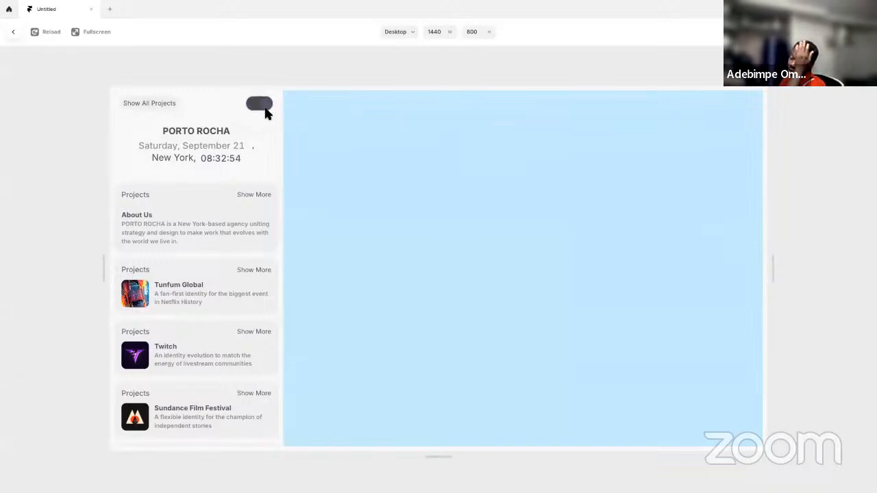
{"action": "left_click", "coordinate": [267, 109]}
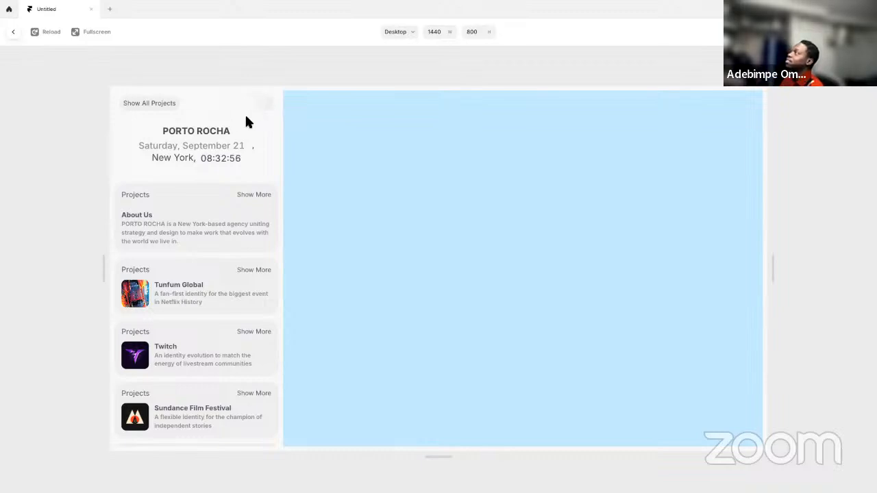
{"action": "key", "text": "Escape"}
- Open the Toggle component and copy the Dark variant's transition
{"action": "double_click", "coordinate": [337, 158]}
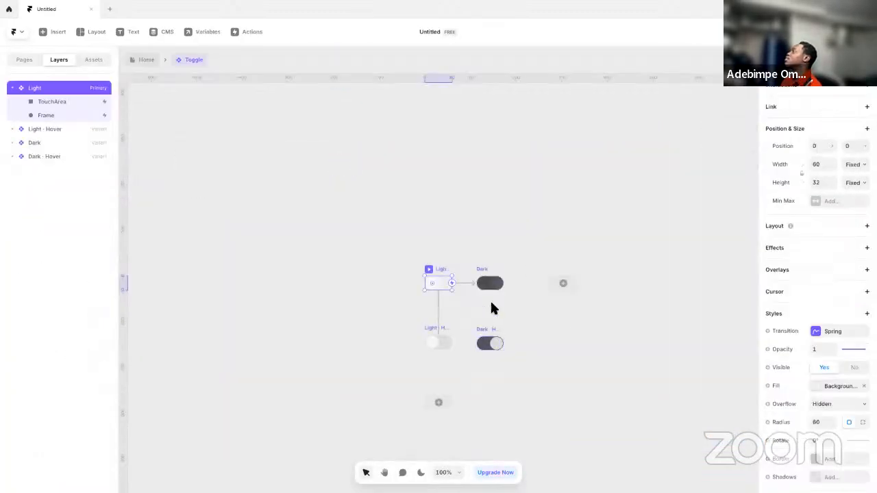
{"action": "scroll", "coordinate": [491, 308], "scroll_direction": "up", "scroll_amount": 5}
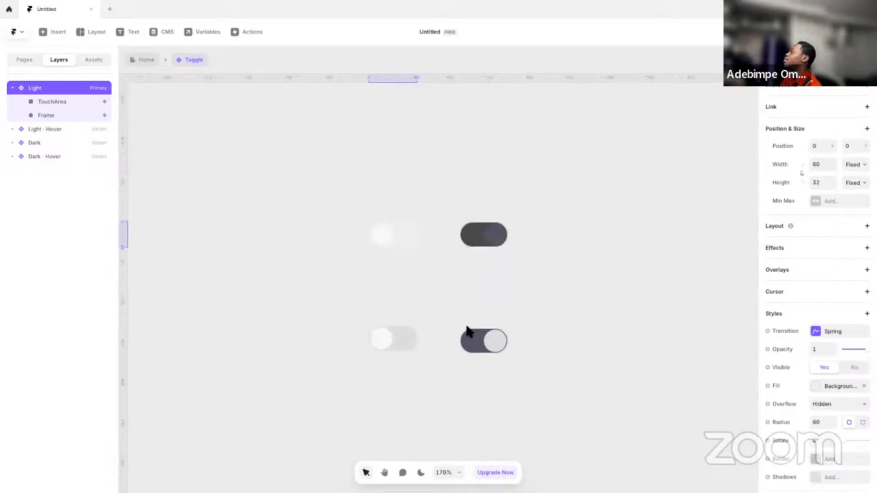
{"action": "left_click", "coordinate": [470, 222]}
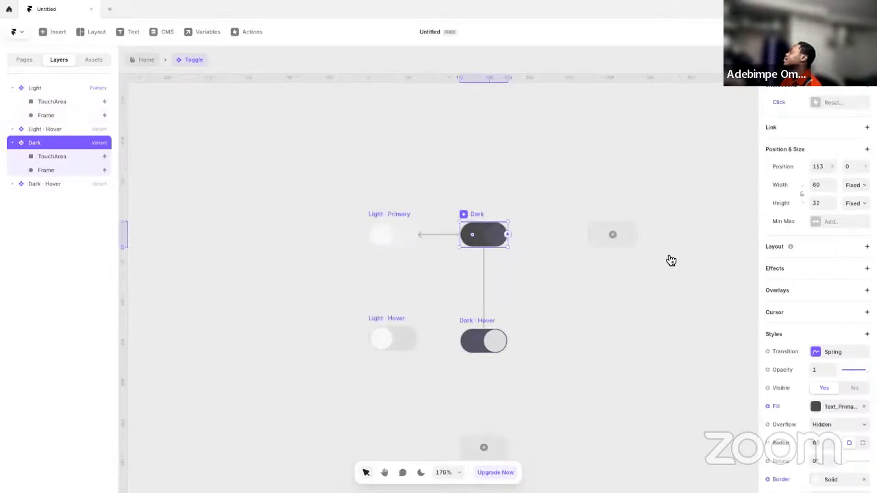
{"action": "left_click", "coordinate": [816, 352]}
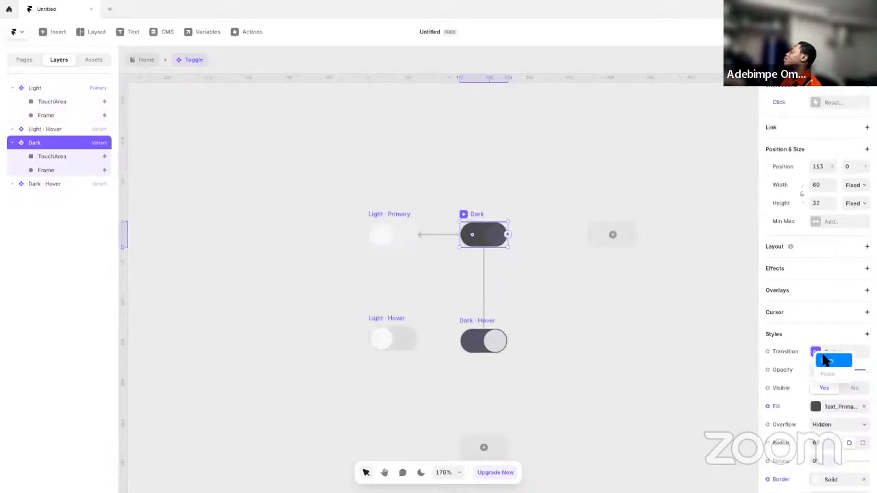
- Inspect the Light and Dark variants of the toggle and the touch areas that link them
{"action": "left_click", "coordinate": [394, 213]}
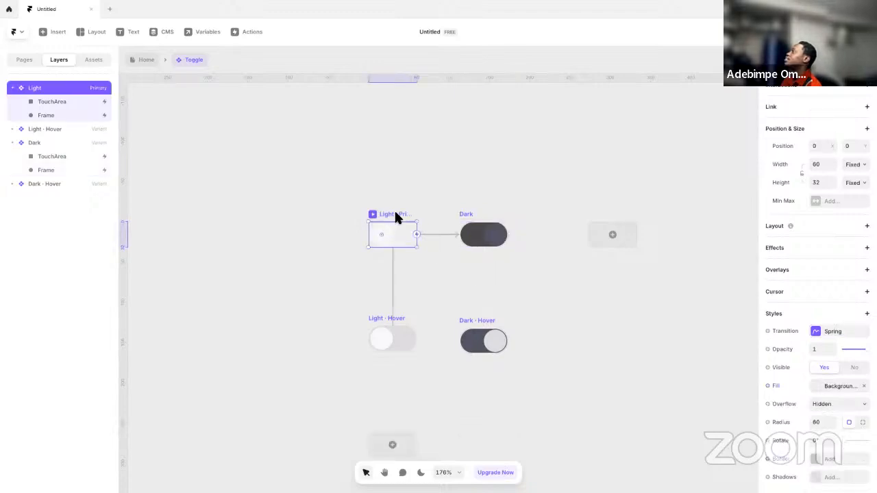
{"action": "left_click", "coordinate": [478, 221]}
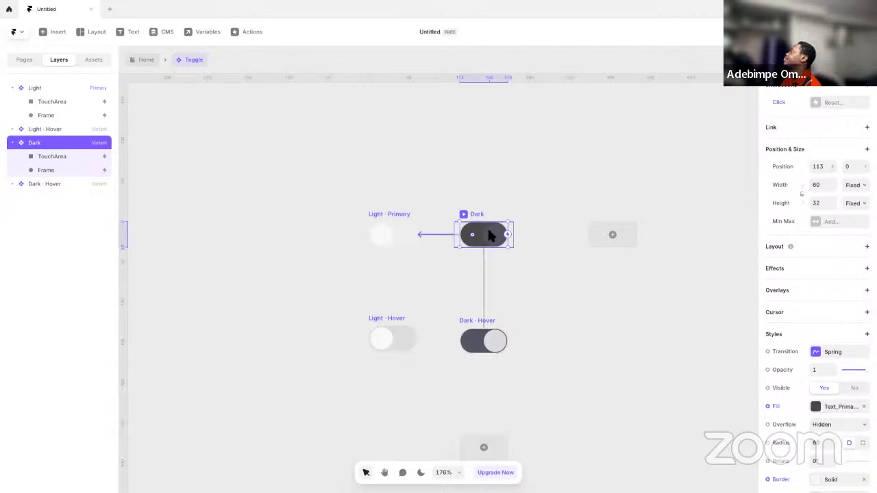
{"action": "left_click", "coordinate": [491, 232]}
{"action": "scroll", "coordinate": [836, 312], "scroll_direction": "up", "scroll_amount": 5}
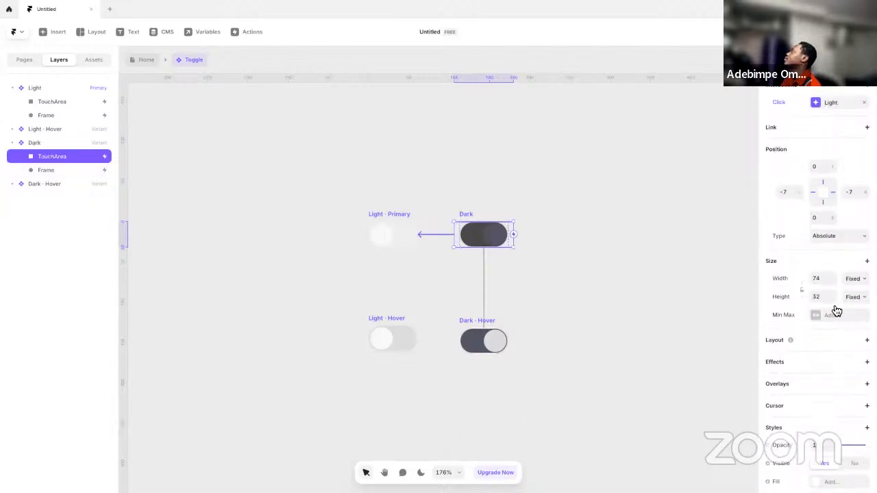
{"action": "left_click", "coordinate": [387, 237]}
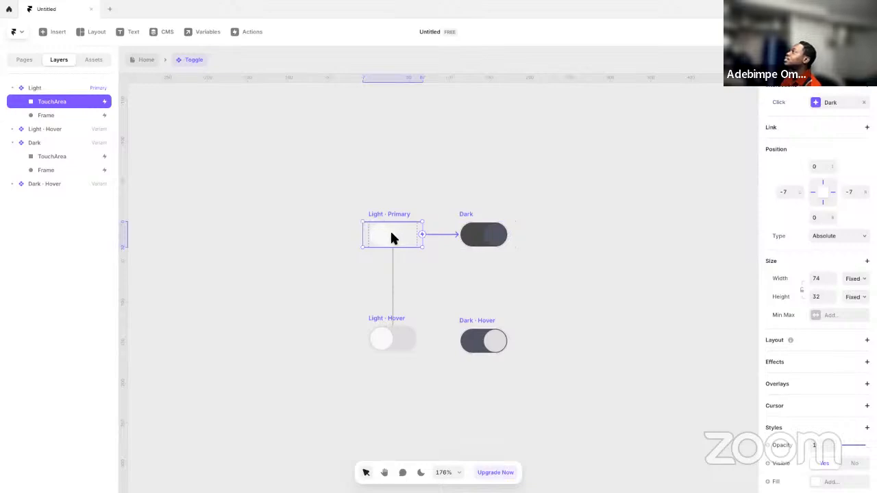
{"action": "left_click", "coordinate": [378, 214]}
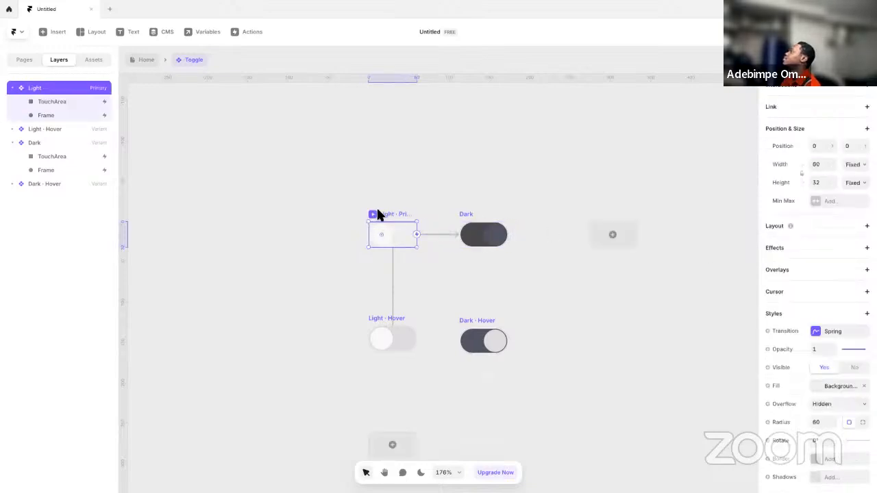
- Try to paste the copied transition onto the Light primary variant
{"action": "right_click", "coordinate": [384, 213]}
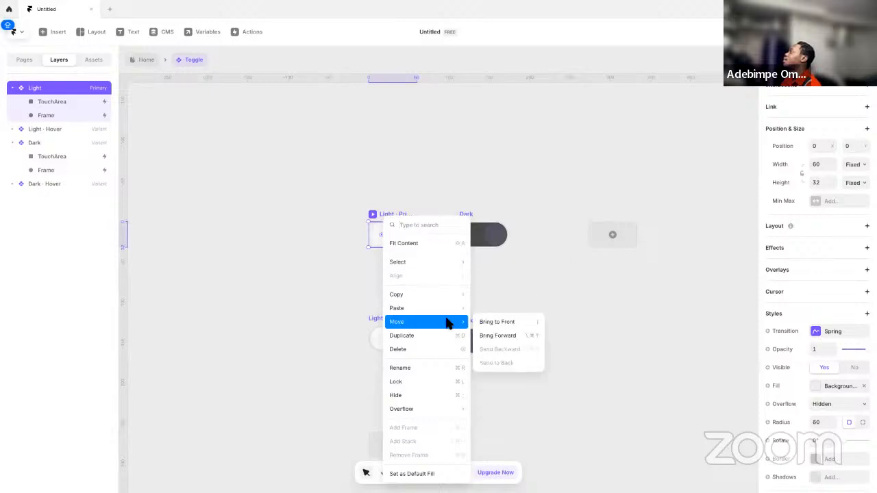
{"action": "mouse_move", "coordinate": [438, 309]}
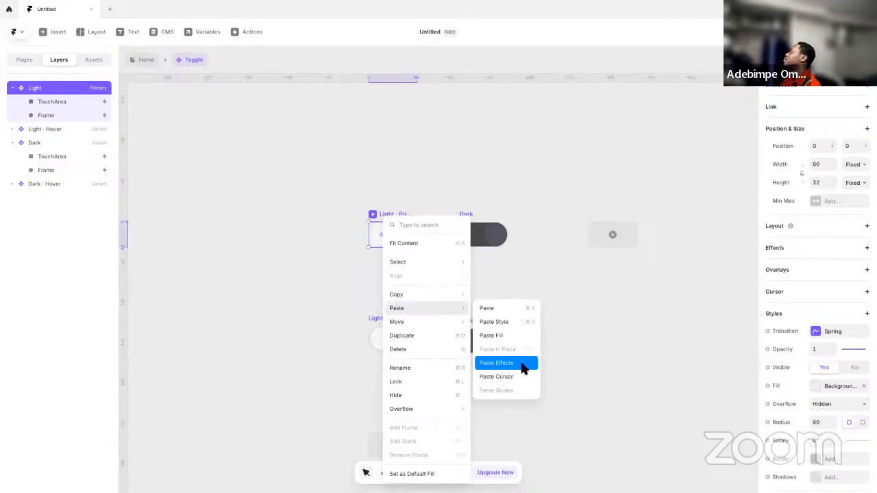
{"action": "left_click", "coordinate": [630, 284]}
{"action": "right_click", "coordinate": [800, 346]}
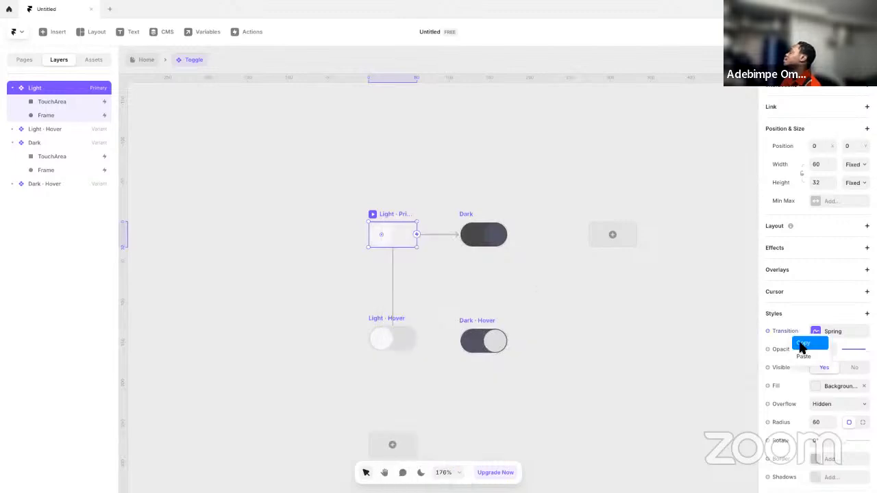
{"action": "left_click", "coordinate": [801, 344]}
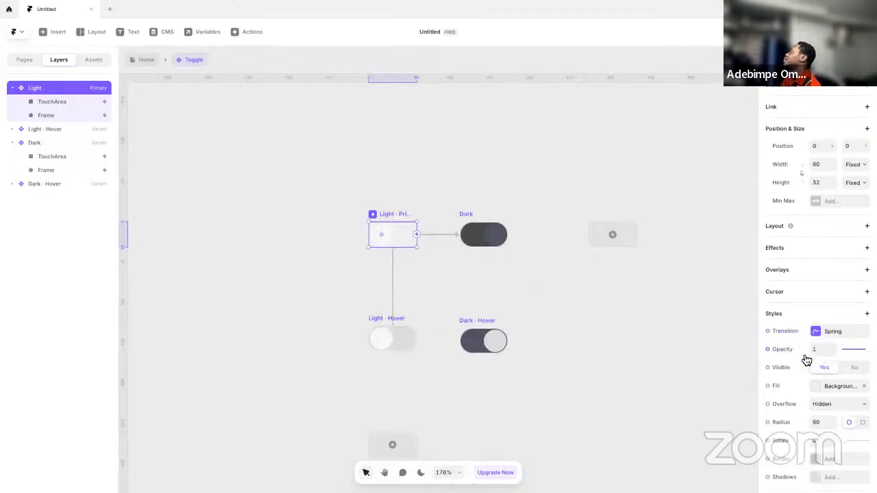
- Preview the Toggle component from its Light variant, test switching it, and close the preview
{"action": "left_click", "coordinate": [373, 216]}
{"action": "left_click", "coordinate": [442, 272]}
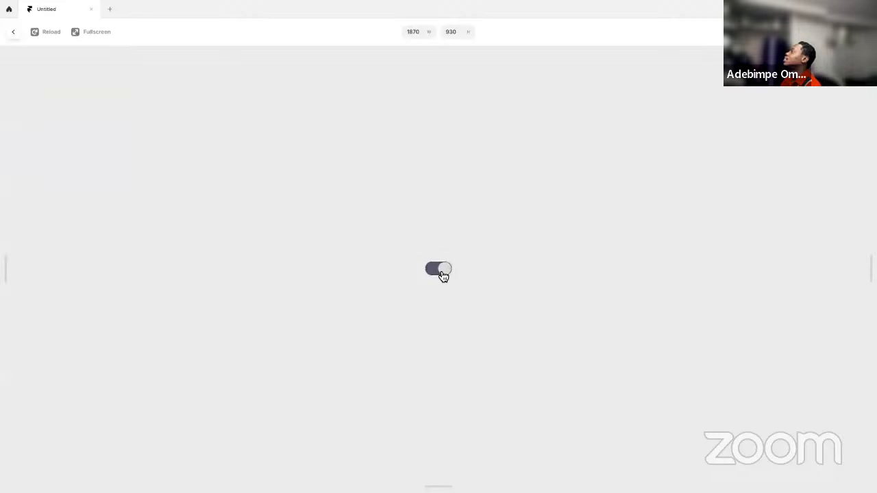
{"action": "left_click", "coordinate": [442, 274]}
{"action": "key", "text": "Escape"}
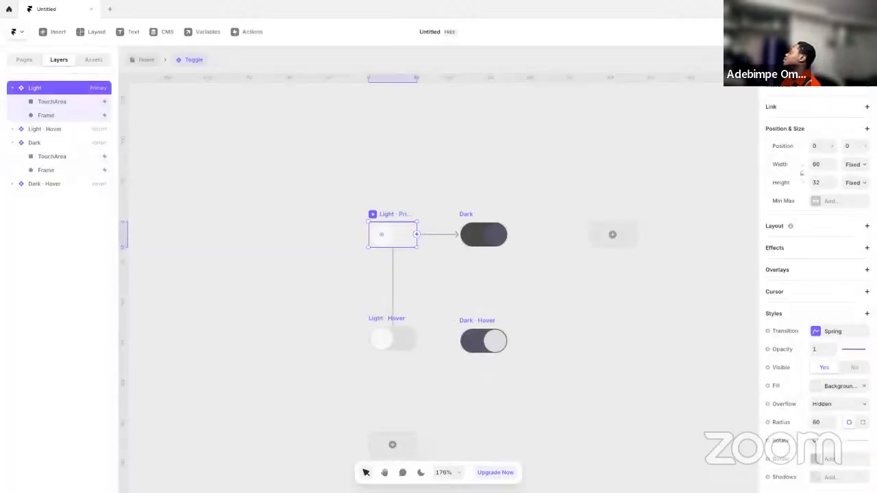
- Match the Light variant's spring transition to the Dark variant's by setting its time to 0.8 and bounce to 0.5
{"action": "left_click", "coordinate": [810, 334]}
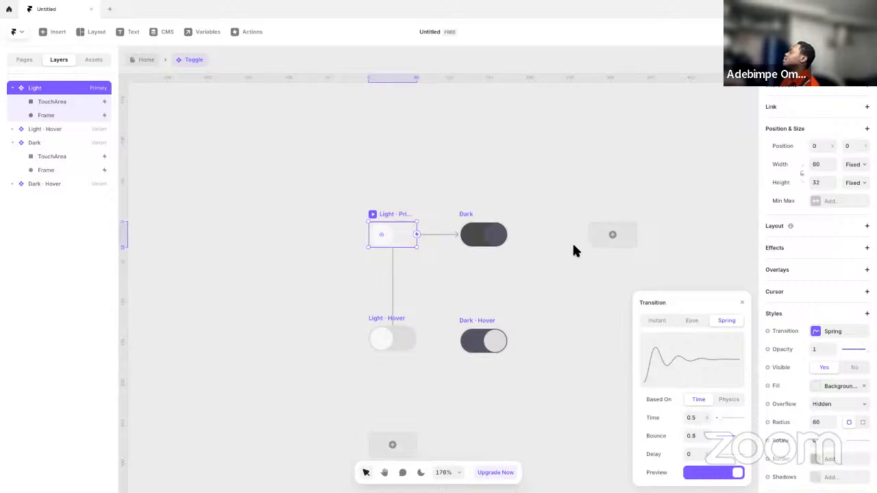
{"action": "left_click", "coordinate": [470, 218]}
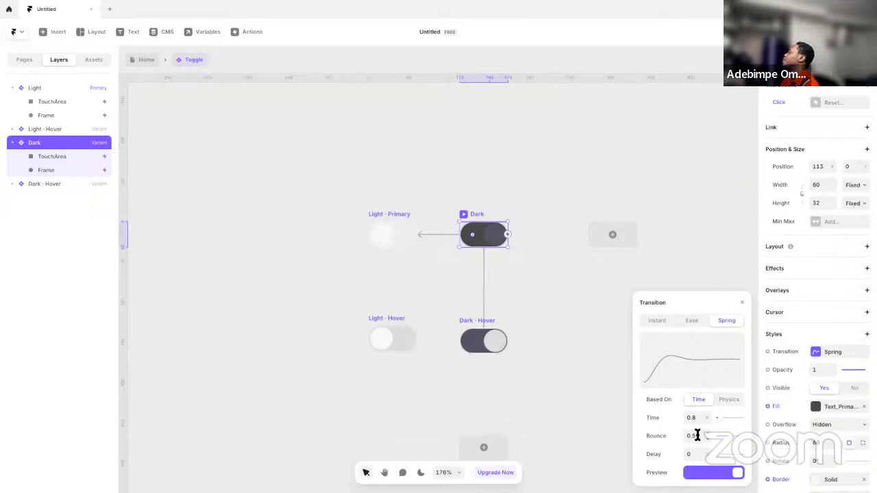
{"action": "left_click", "coordinate": [400, 215]}
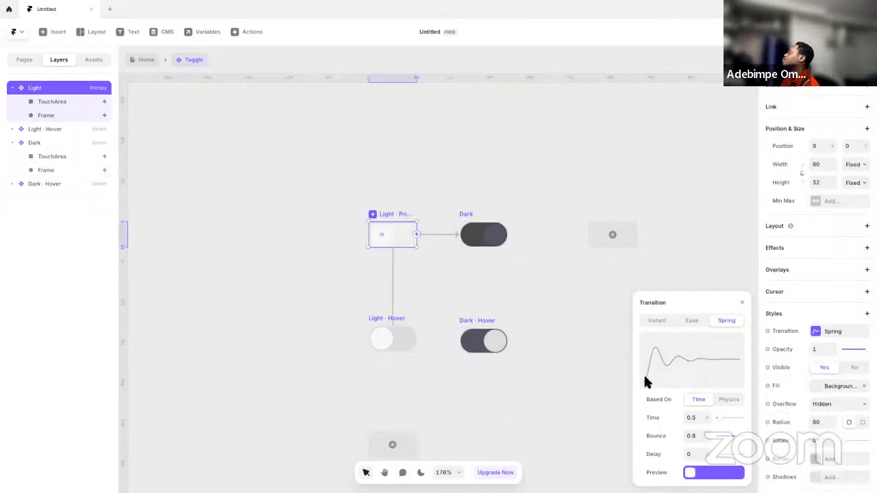
{"action": "left_click", "coordinate": [693, 418]}
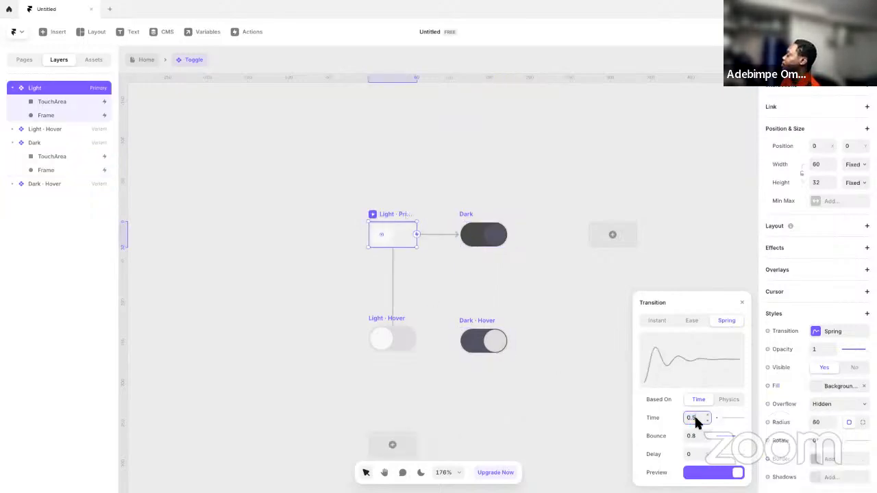
{"action": "type", "text": "0.8"}
{"action": "left_click", "coordinate": [699, 436]}
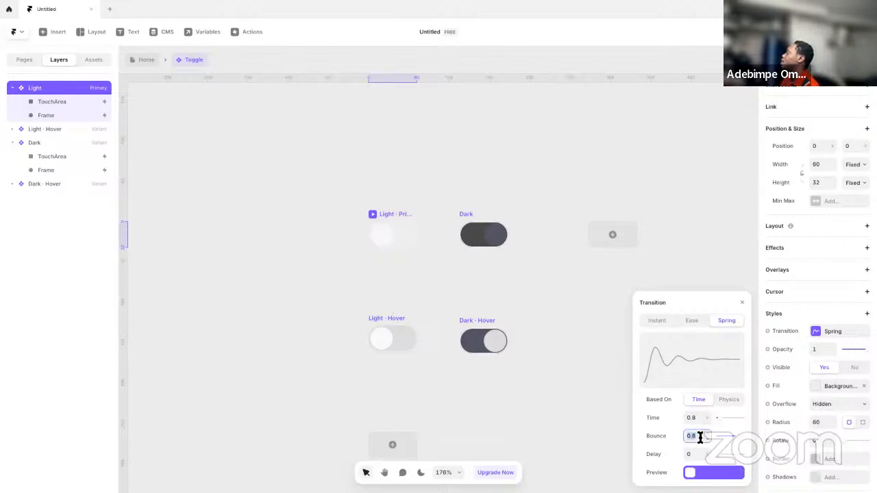
{"action": "type", "text": "0"}
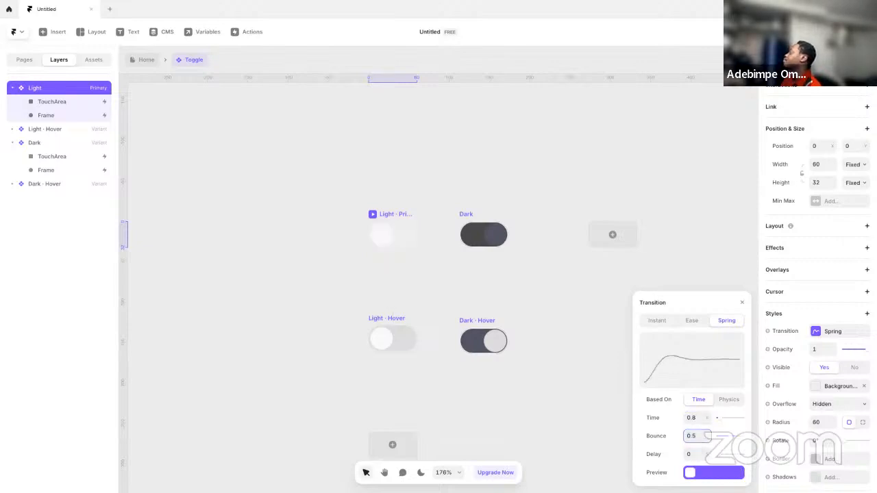
- Test the toggle's adjusted transition in a component preview, and return to the Home page canvas
{"action": "left_click", "coordinate": [371, 216]}
{"action": "key", "text": "ctrl+p"}
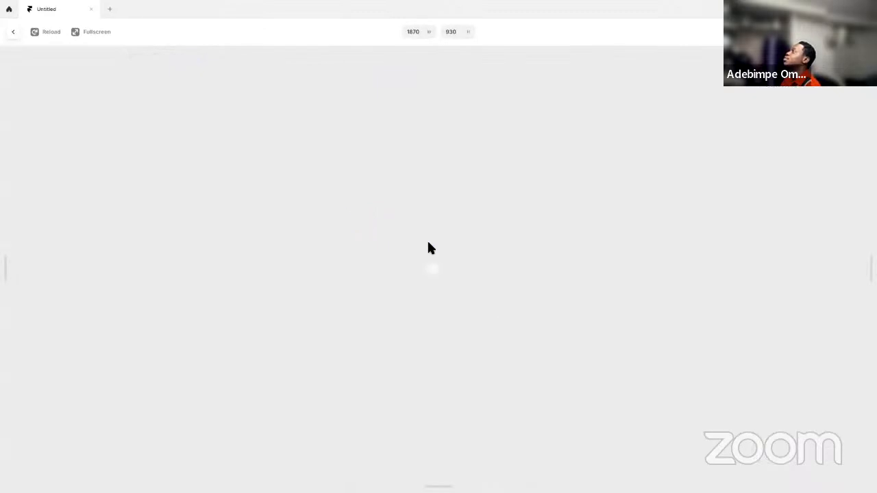
{"action": "left_click", "coordinate": [438, 274]}
{"action": "left_click", "coordinate": [441, 278]}
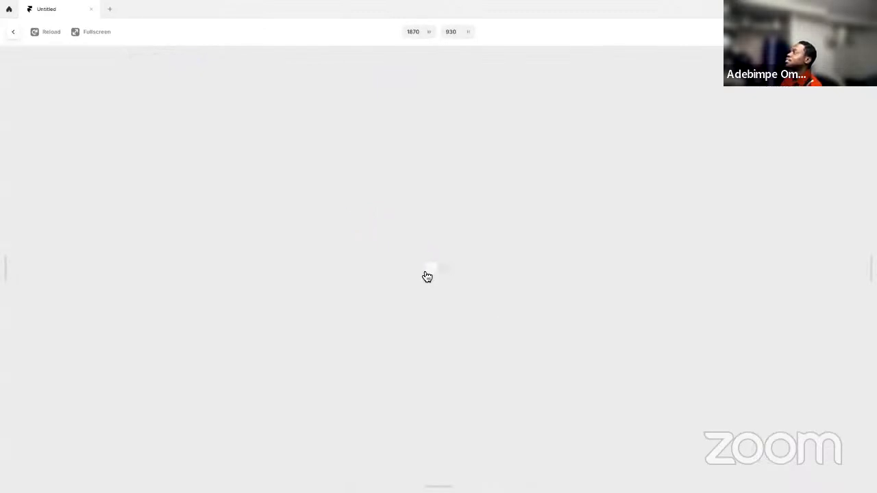
{"action": "key", "text": "Escape"}
{"action": "left_click", "coordinate": [157, 69]}
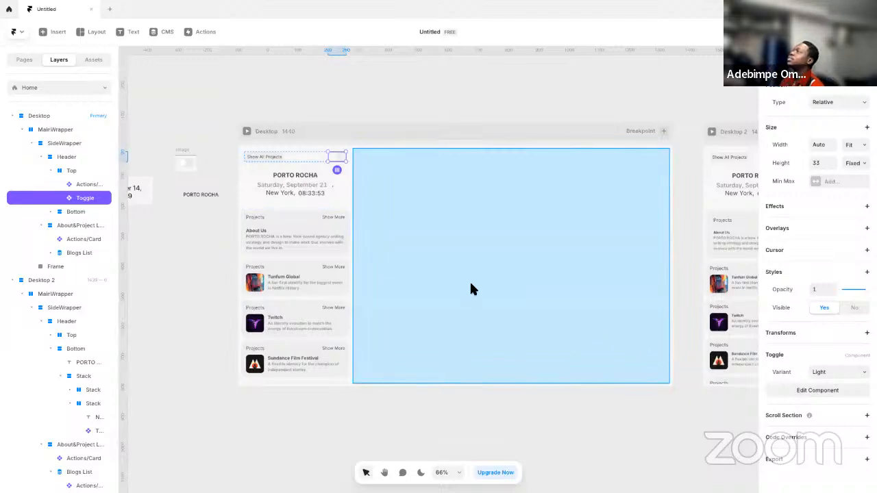
- Switch to the web browser and open Claude in a new tab
{"action": "key", "text": "ctrl+super+Left"}
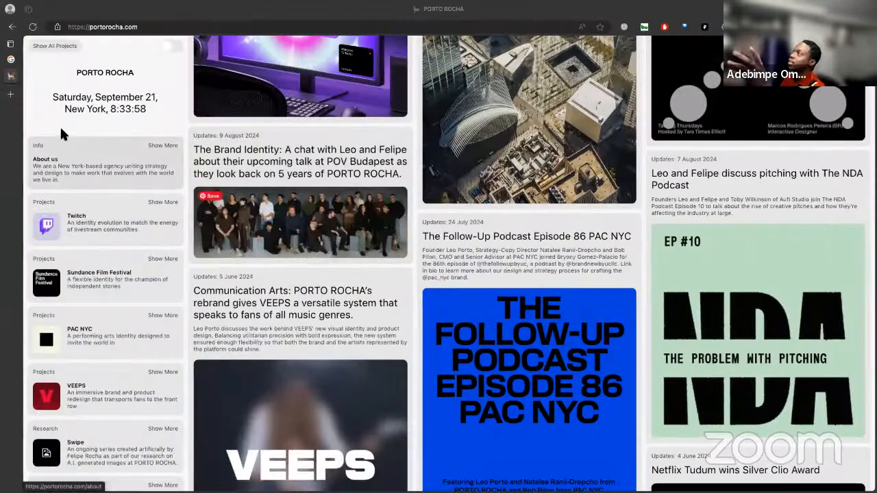
{"action": "mouse_move", "coordinate": [13, 94]}
{"action": "left_click", "coordinate": [69, 93]}
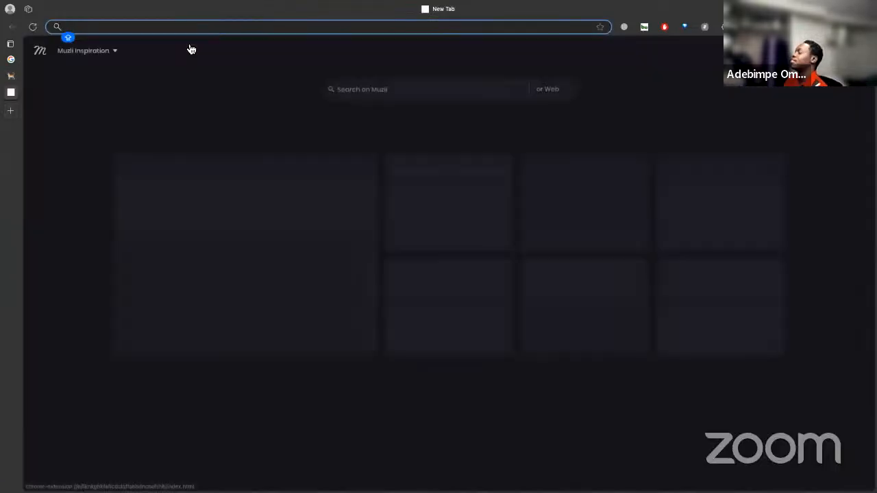
{"action": "type", "text": "CLAUS"}
{"action": "key", "text": "BackSpace"}
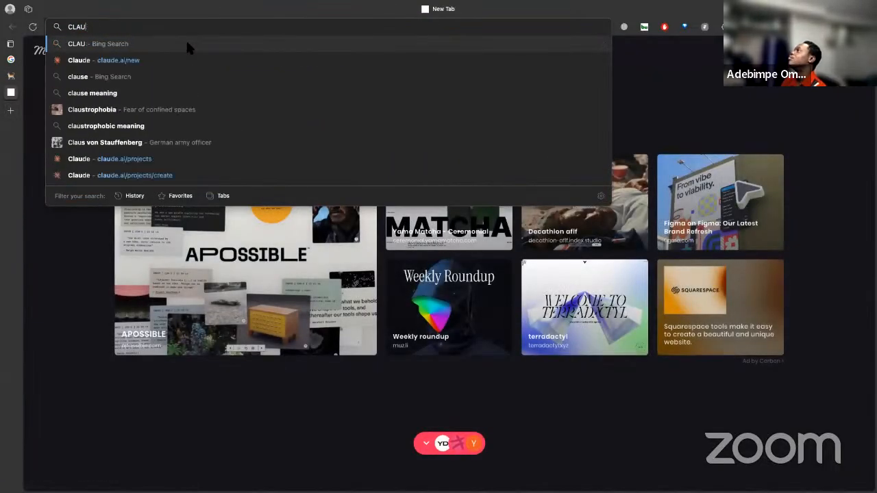
{"action": "type", "text": "DE"}
{"action": "left_click", "coordinate": [191, 47]}
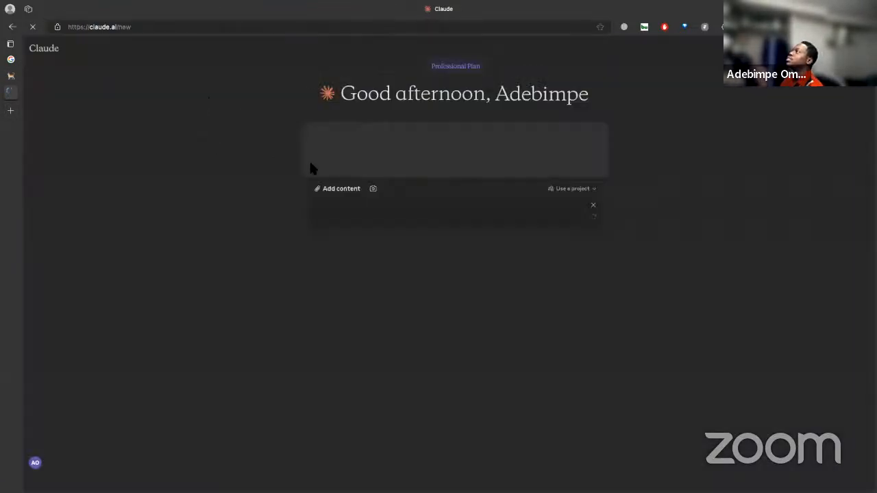
- Open ChatGPT in another new tab, look through the chat history, and hide the chat sidebar
{"action": "left_click", "coordinate": [10, 110]}
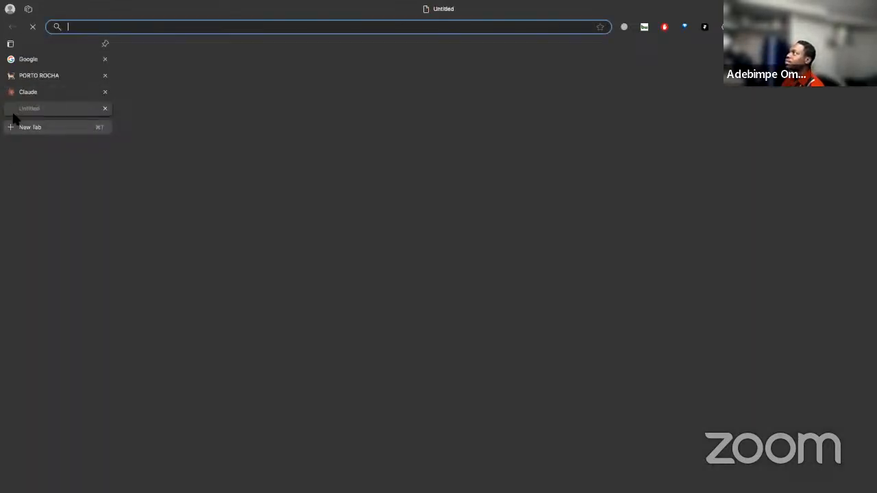
{"action": "key", "text": "Return"}
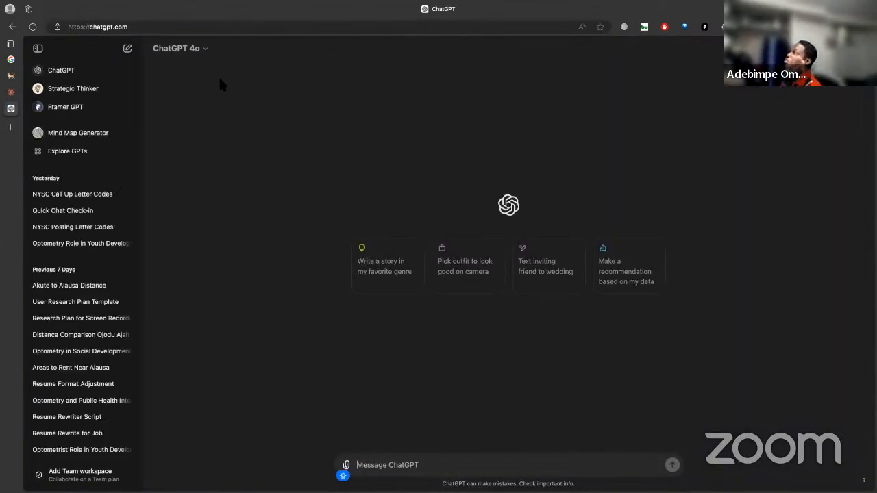
{"action": "scroll", "coordinate": [68, 223], "scroll_direction": "down", "scroll_amount": 3}
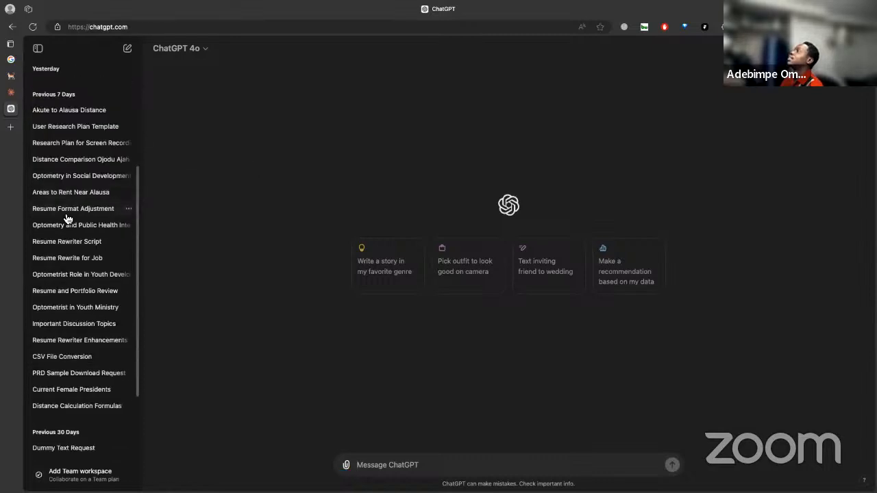
{"action": "scroll", "coordinate": [68, 219], "scroll_direction": "up", "scroll_amount": 3}
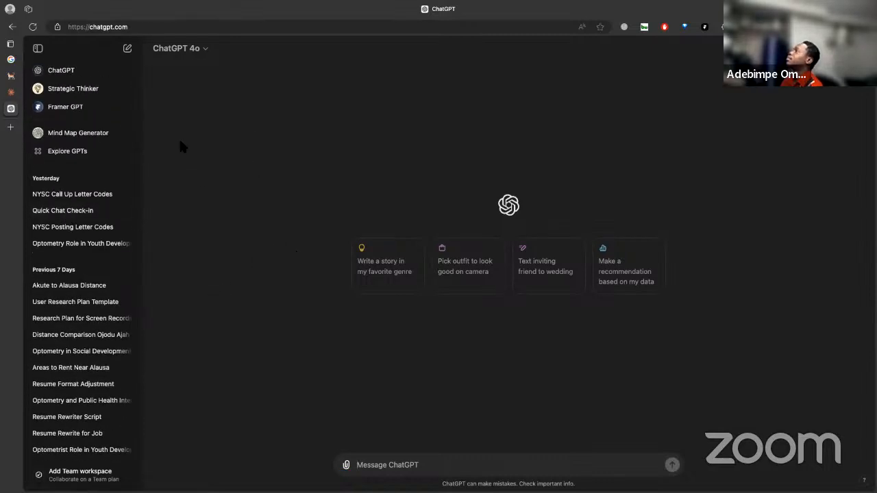
{"action": "left_click", "coordinate": [38, 49]}
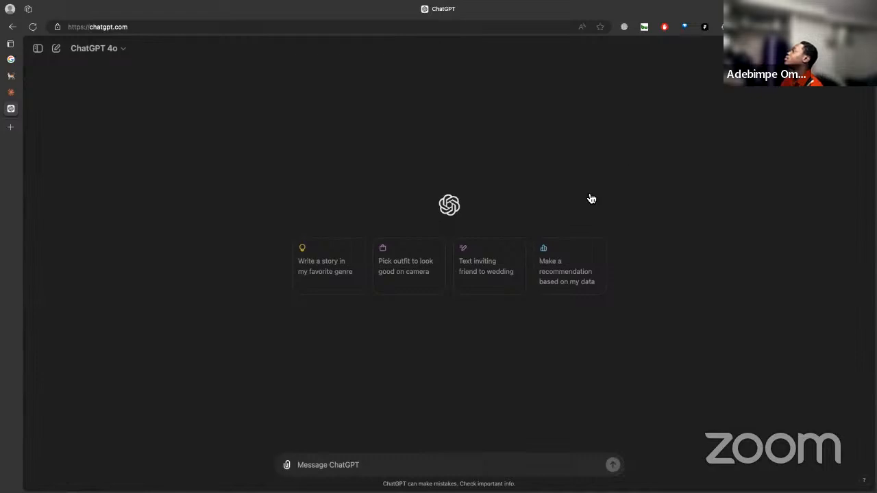
- Begin a new ChatGPT message with the words "I CREATED A TOGGLE COMPONENT"
{"action": "left_click", "coordinate": [338, 464]}
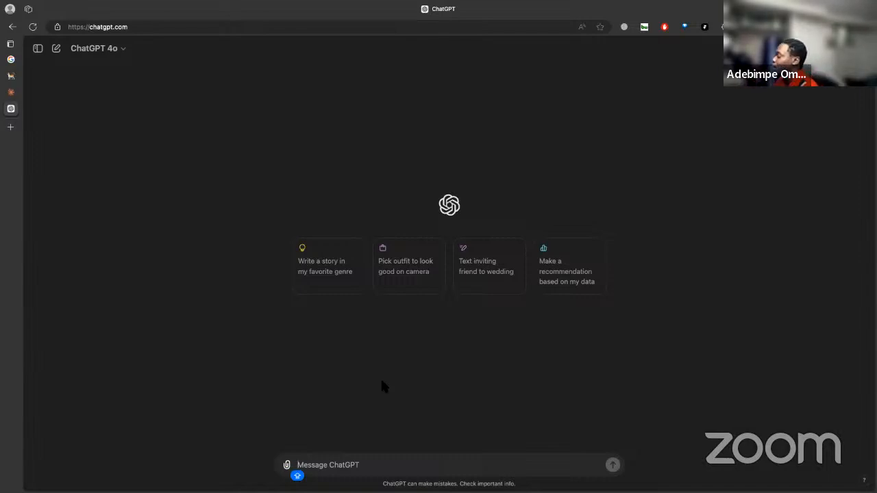
{"action": "type", "text": "I CRE"}
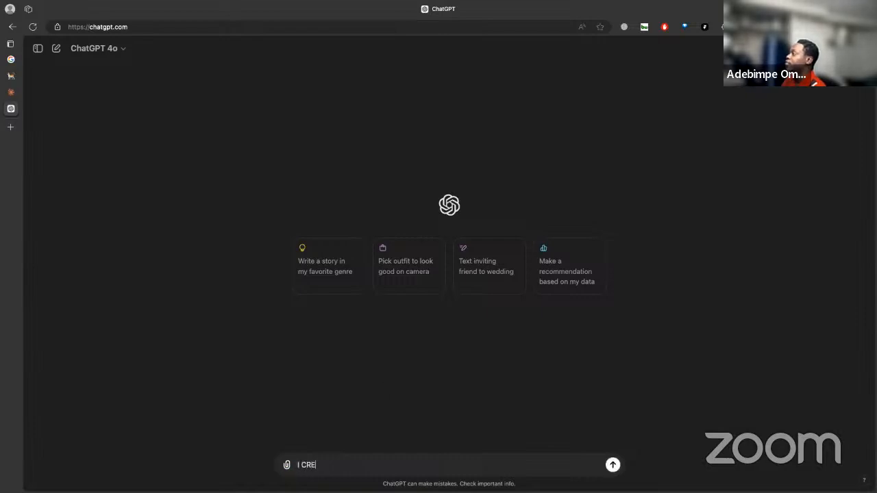
{"action": "type", "text": "ATED A TO"}
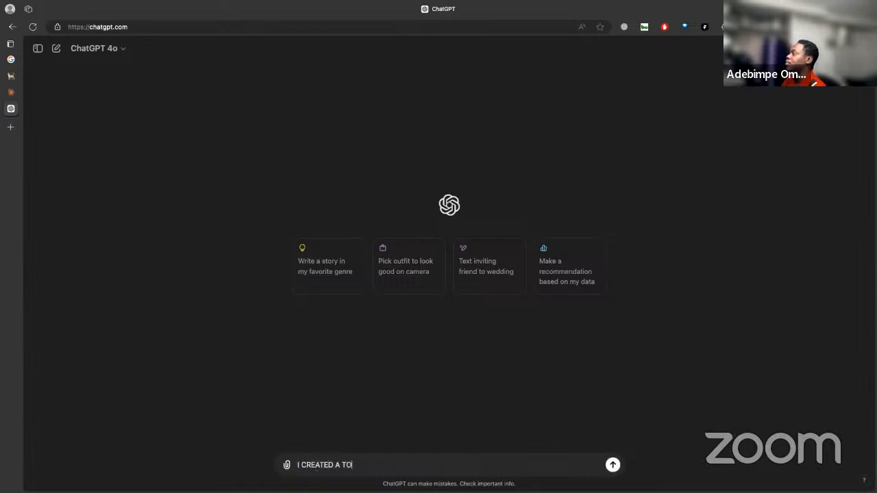
{"action": "type", "text": "GGLE "}
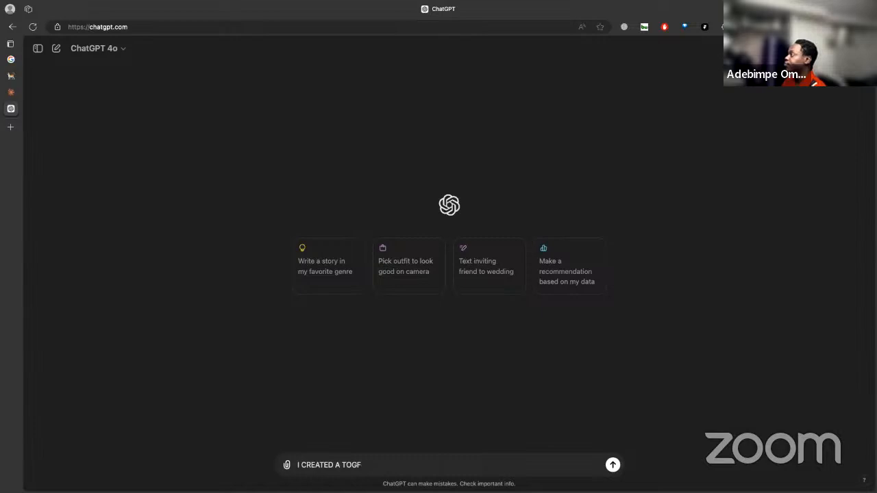
{"action": "type", "text": "COMP"}
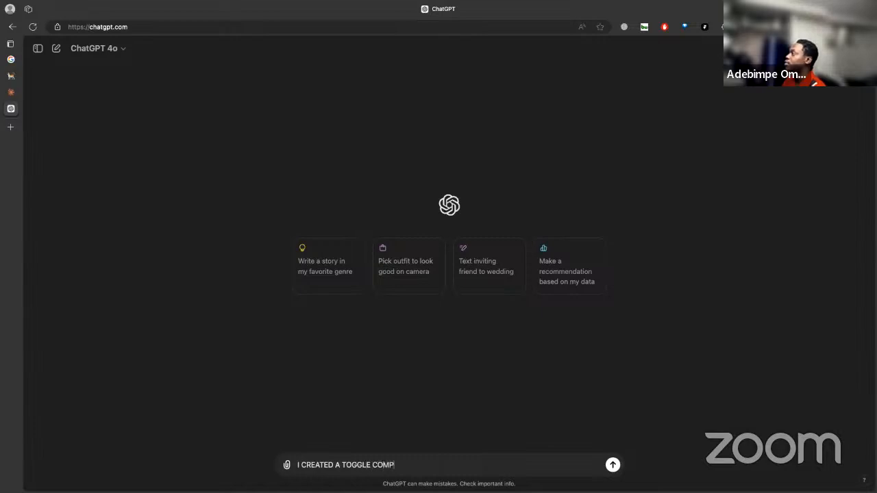
{"action": "type", "text": "ONENERT"}
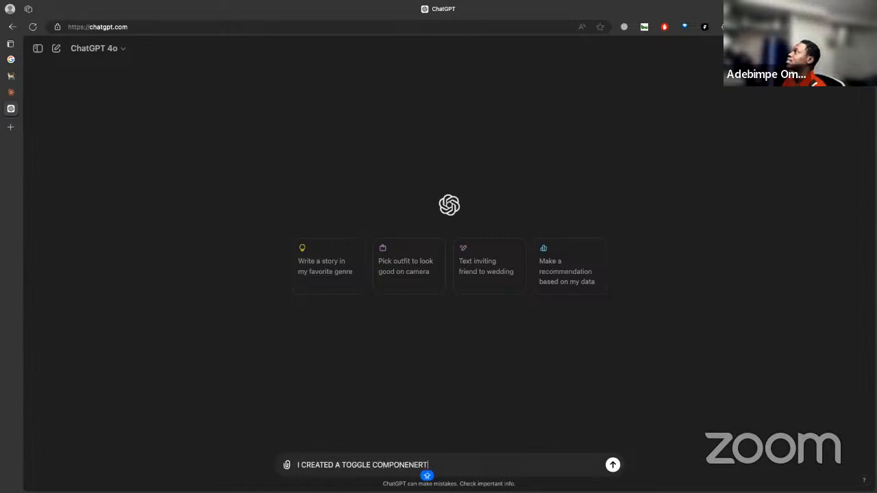
{"action": "key", "text": "BackSpace"}
{"action": "key", "text": "BackSpace"}
- Check the available ChatGPT models, and correct the spelling of the message's last word to "COMPONENT"
{"action": "left_click", "coordinate": [101, 49]}
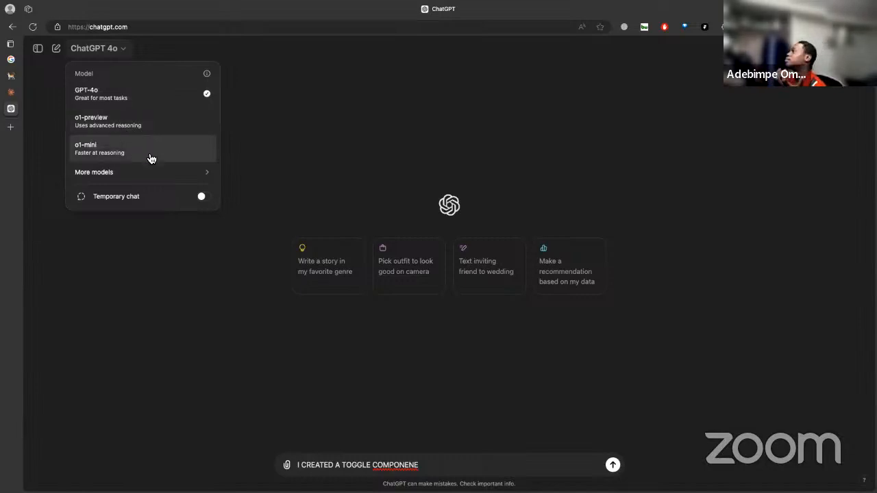
{"action": "left_click", "coordinate": [437, 466]}
{"action": "right_click", "coordinate": [393, 466]}
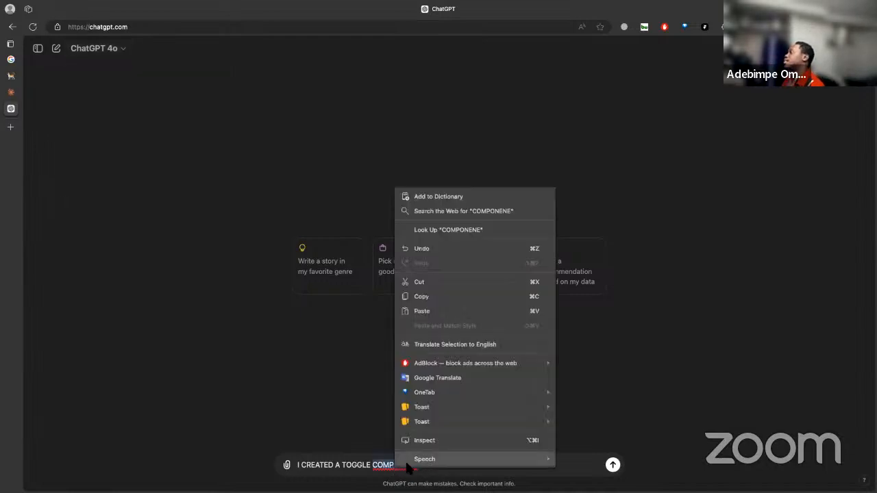
{"action": "key", "text": "Escape"}
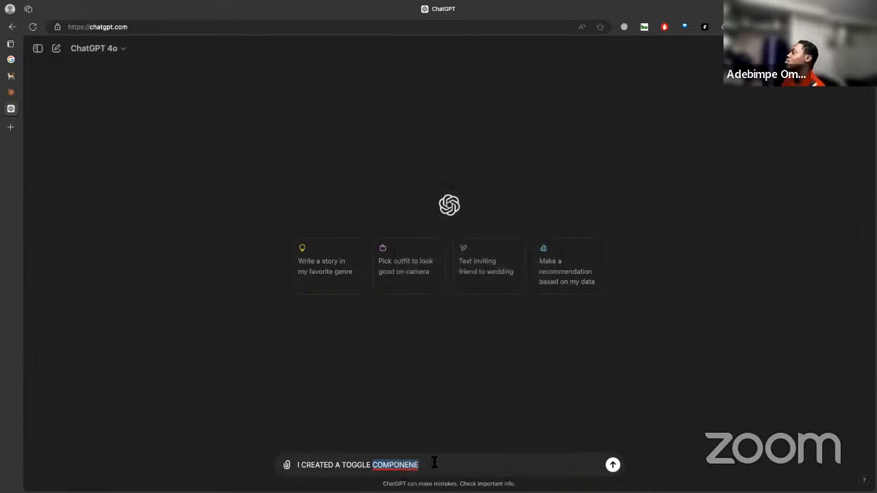
{"action": "left_click", "coordinate": [434, 465]}
{"action": "key", "text": "BackSpace"}
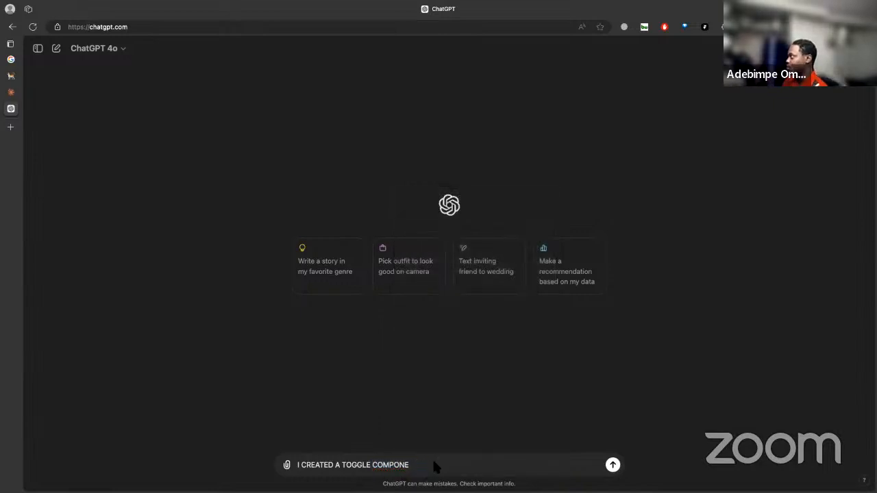
{"action": "type", "text": "NT"}
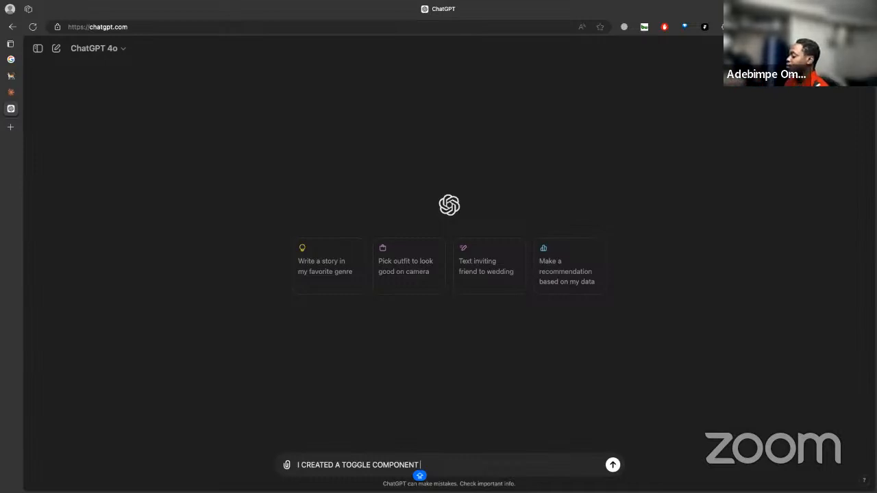
- Continue the message with "IN FRAMER. I WANT"
{"action": "type", "text": " IN FRAMER. IWA"}
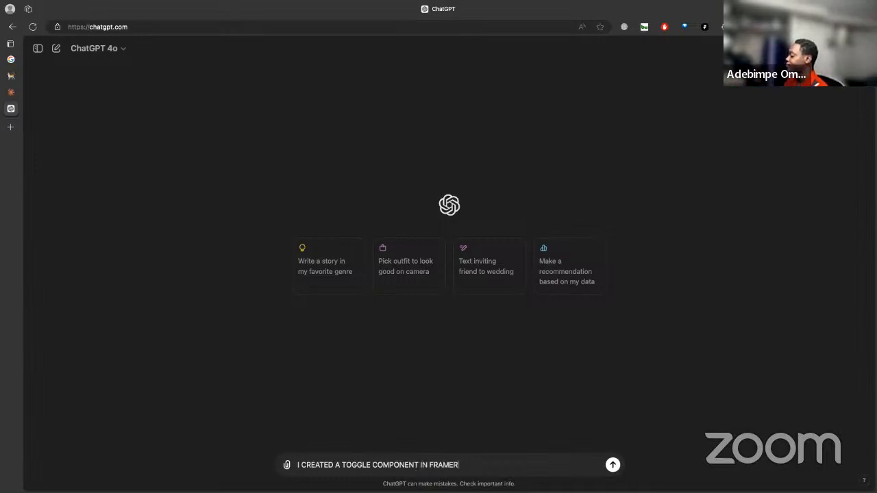
{"action": "key", "text": "BackSpace"}
{"action": "key", "text": "BackSpace"}
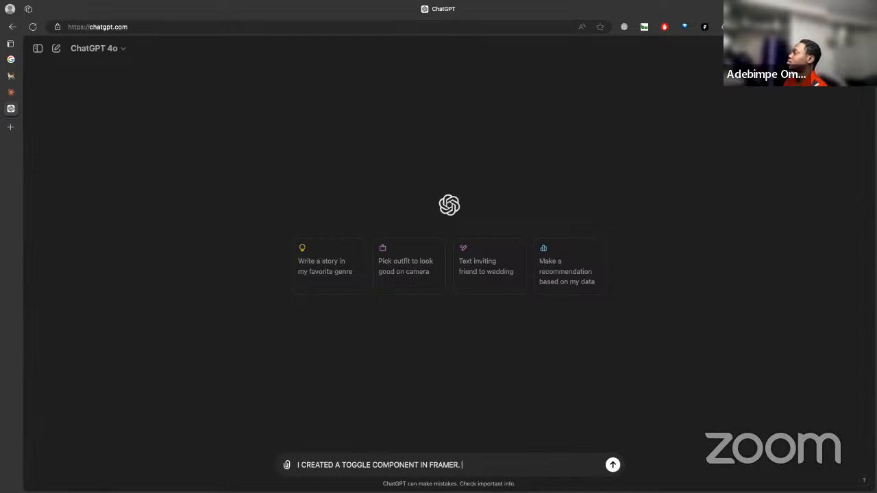
{"action": "type", "text": "WAN"}
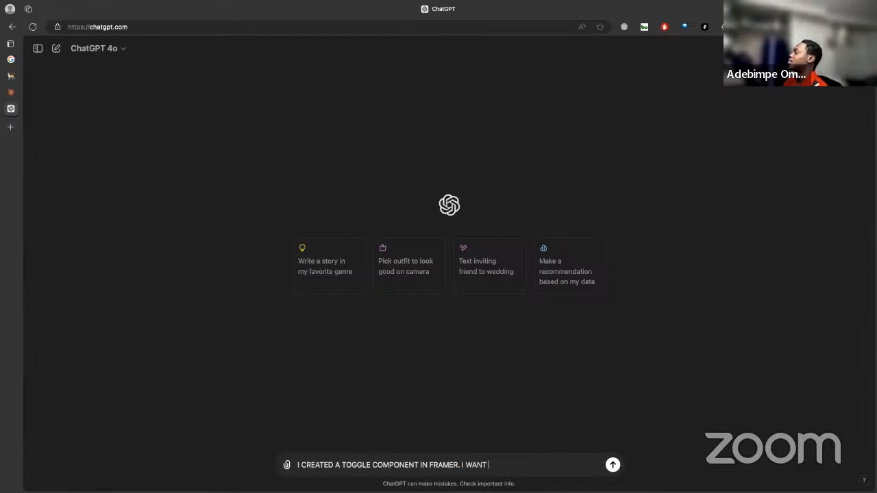
{"action": "type", "text": "T "}
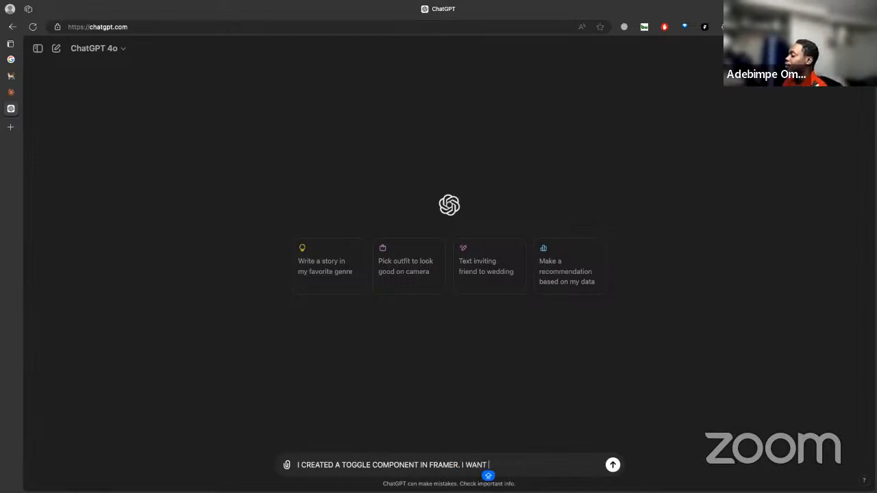
- Extend the message's second sentence with "TO CREATE A CODEOVERIDE"
{"action": "type", "text": "TO CREA"}
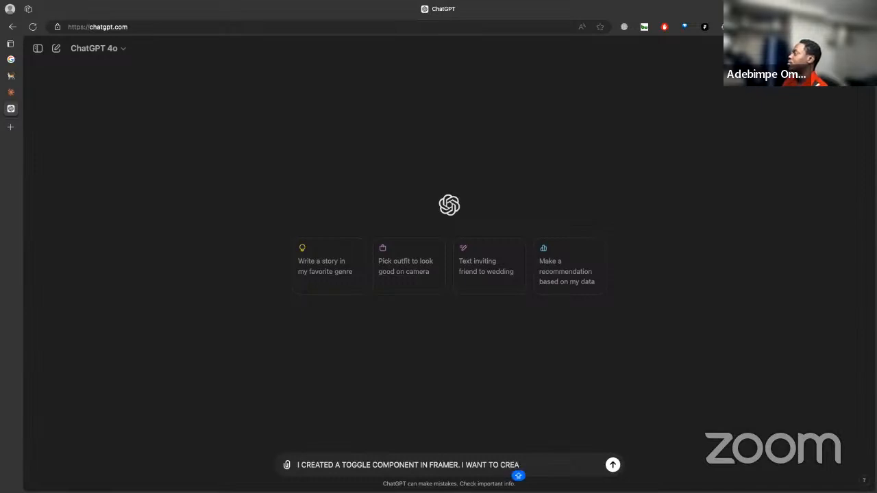
{"action": "type", "text": "TE A CODE"}
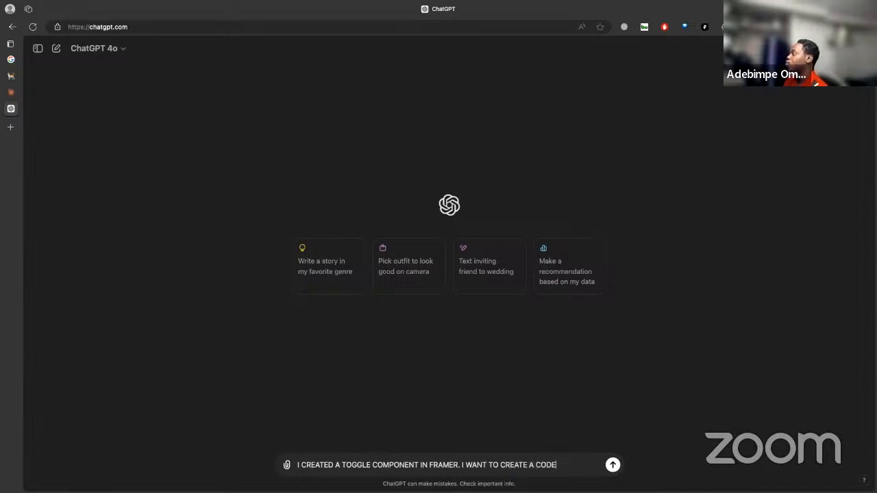
{"action": "type", "text": "OVVE"}
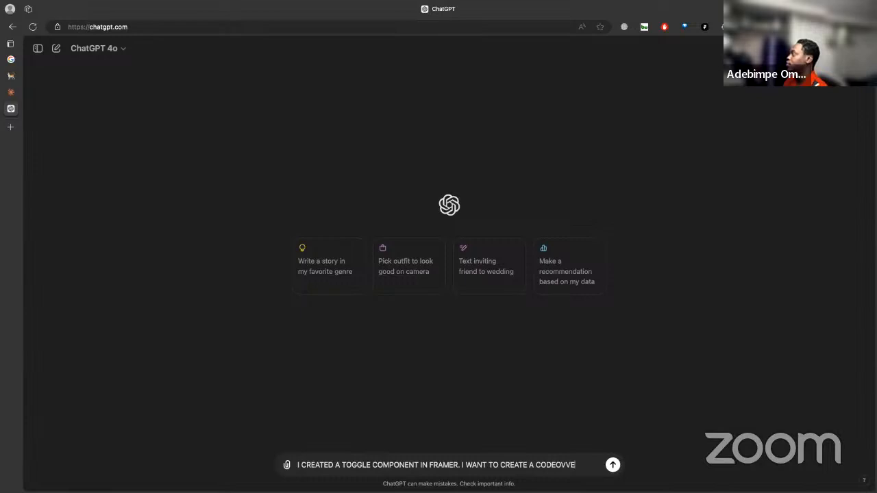
{"action": "key", "text": "BackSpace"}
{"action": "key", "text": "BackSpace"}
{"action": "type", "text": "R"}
{"action": "key", "text": "BackSpace"}
{"action": "type", "text": "ERD"}
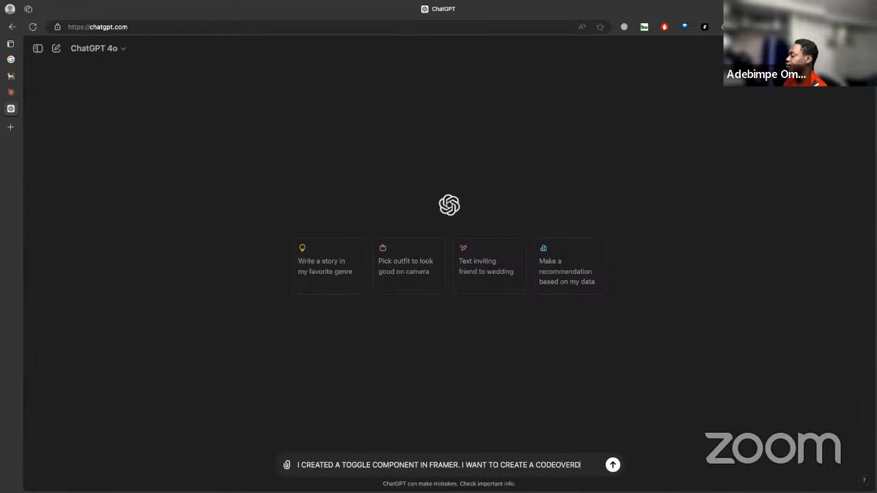
{"action": "key", "text": "BackSpace"}
{"action": "type", "text": "IDE"}
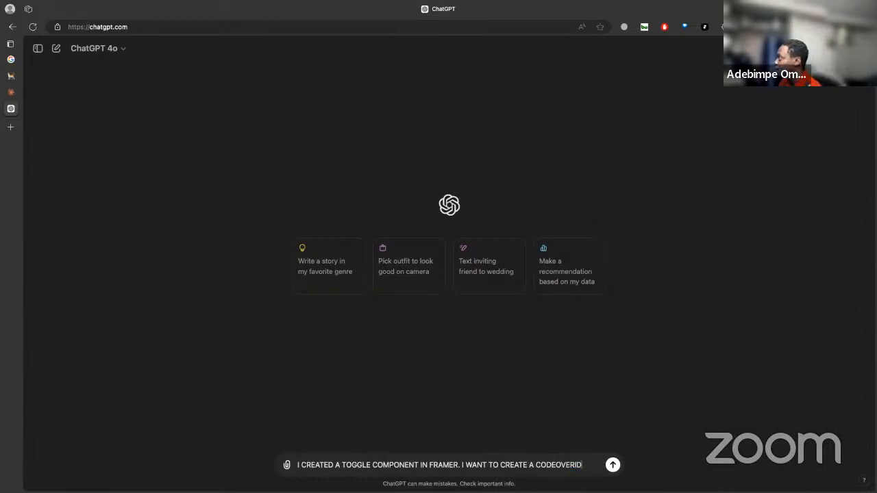
- Continue the message with "THAT DETECTS WHEN I CLICK THE TOOGLE BUTTON EVERYTHING ON THE WEBS"
{"action": "type", "text": " THAT "}
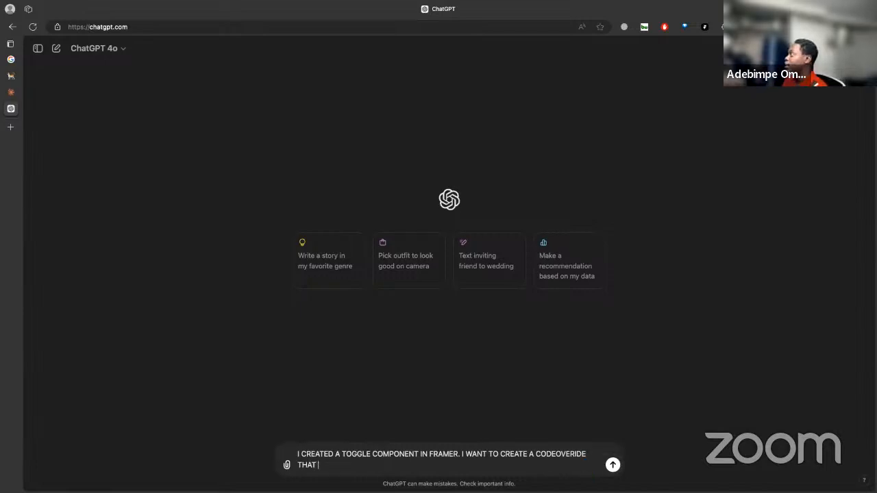
{"action": "type", "text": "DETECTS"}
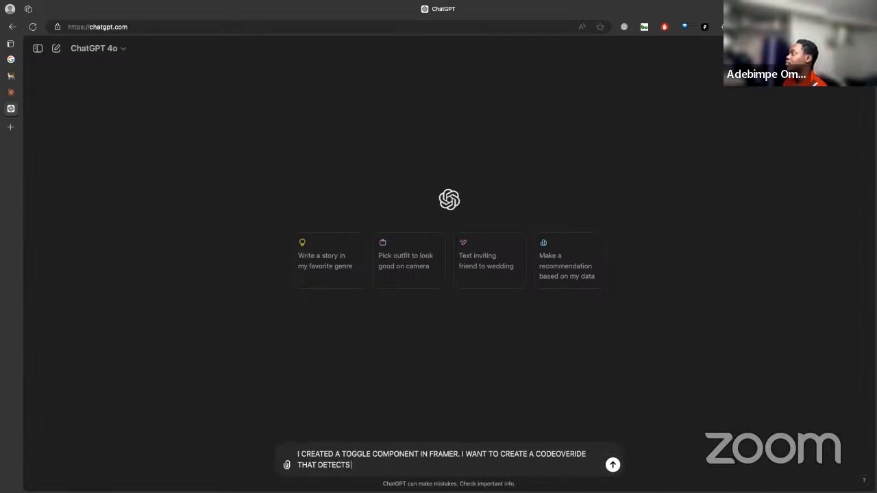
{"action": "type", "text": " WHEN I CLICK"}
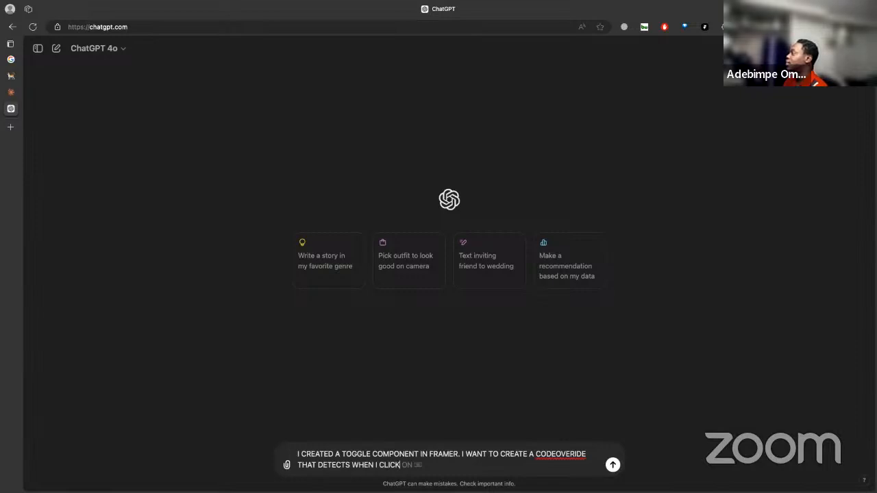
{"action": "type", "text": " THE TOOGL"}
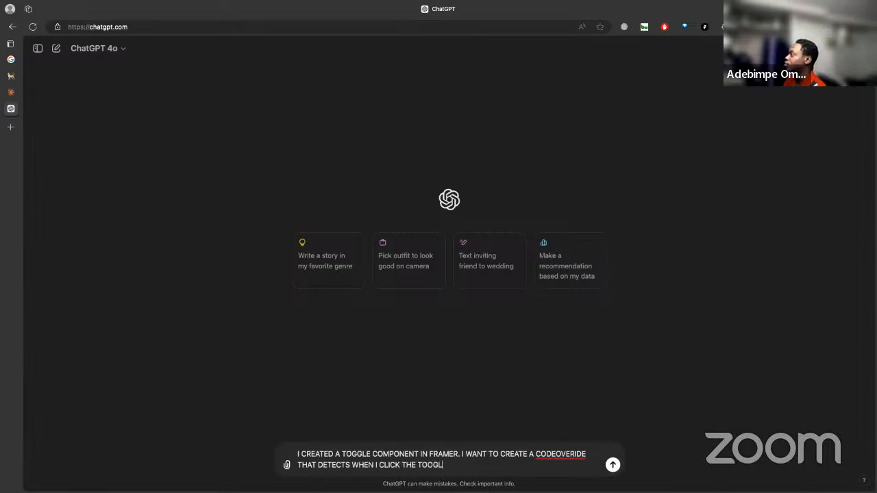
{"action": "type", "text": "E BUTTON "}
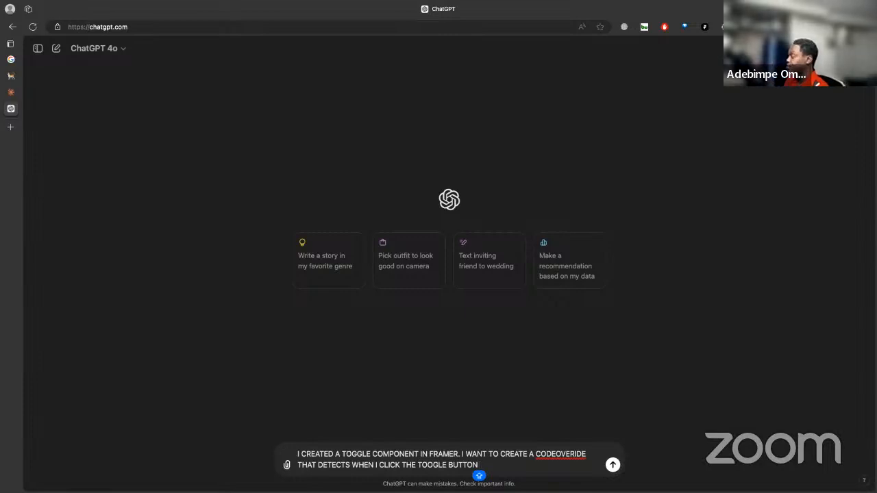
{"action": "type", "text": "EVERYTH"}
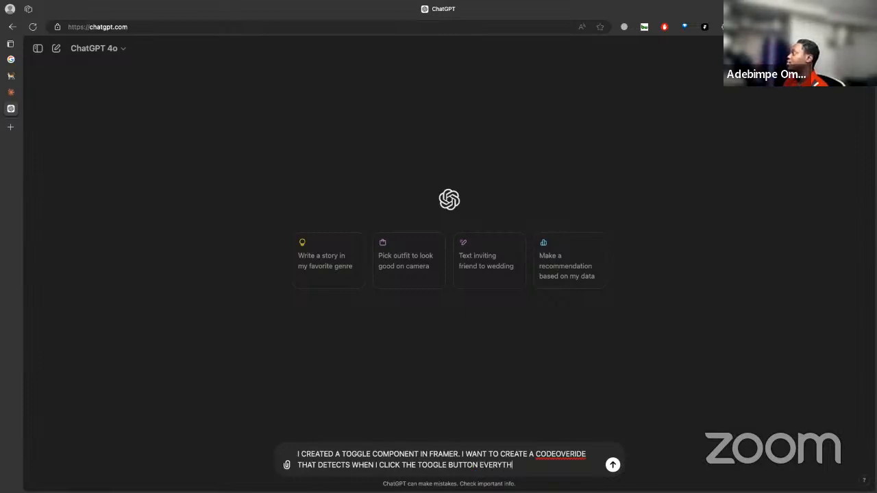
{"action": "type", "text": "ING ON THE WEBS"}
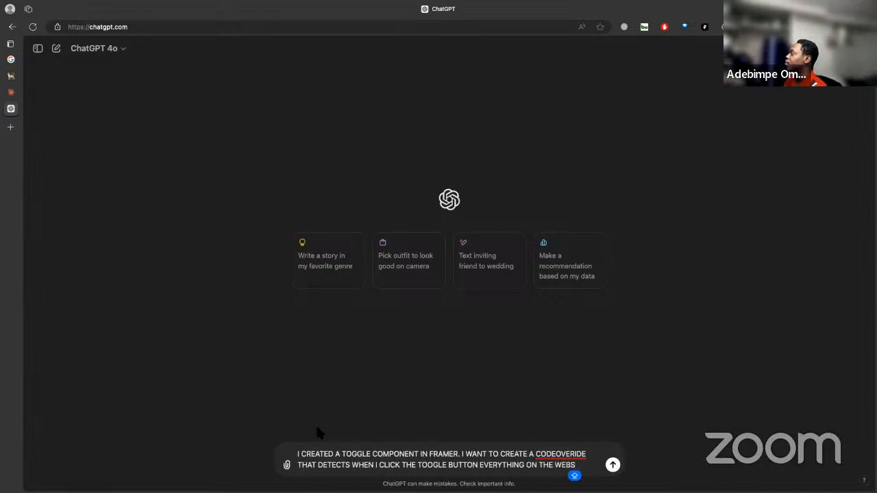
- Insert "FIRST COMPONENT" before "TOOGLE BUTTON" in the message
{"action": "left_click", "coordinate": [417, 466]}
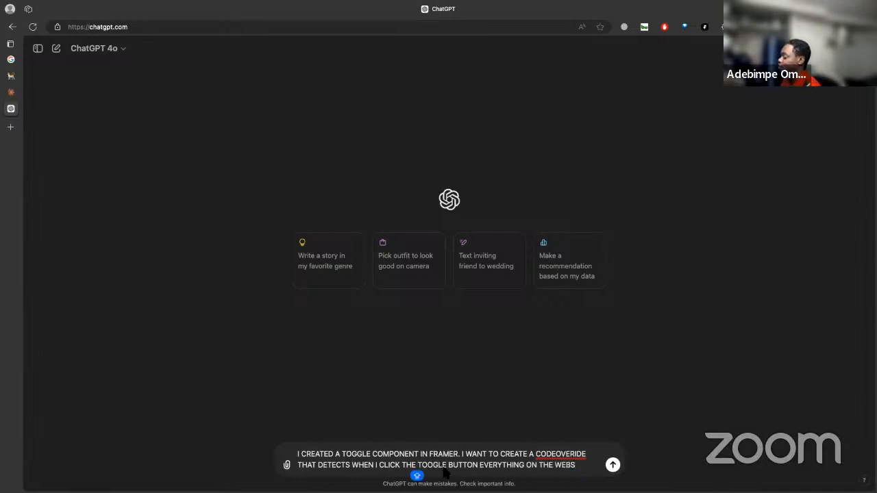
{"action": "type", "text": "FIRST "}
{"action": "type", "text": "COMPONEN"}
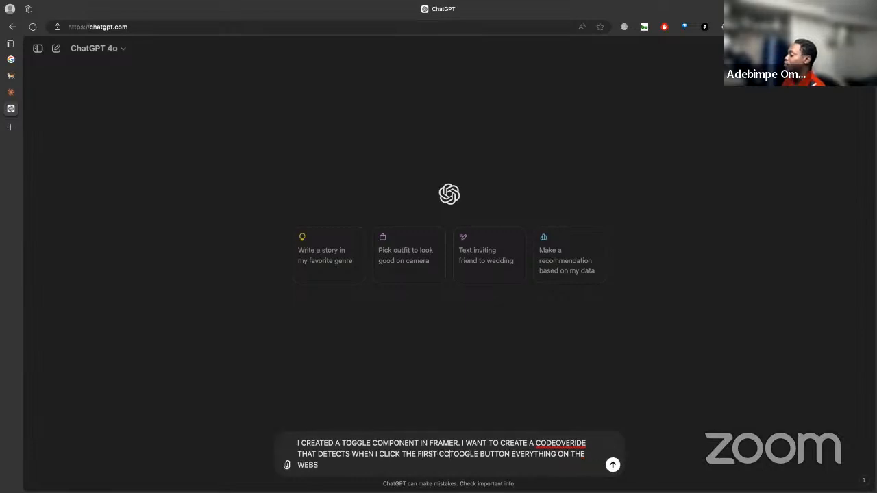
{"action": "type", "text": "T"}
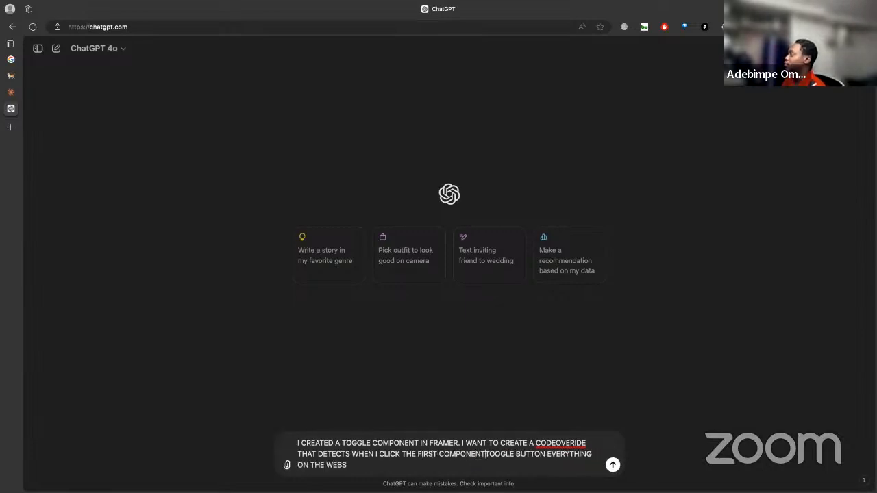
{"action": "key", "text": "Caps_Lock"}
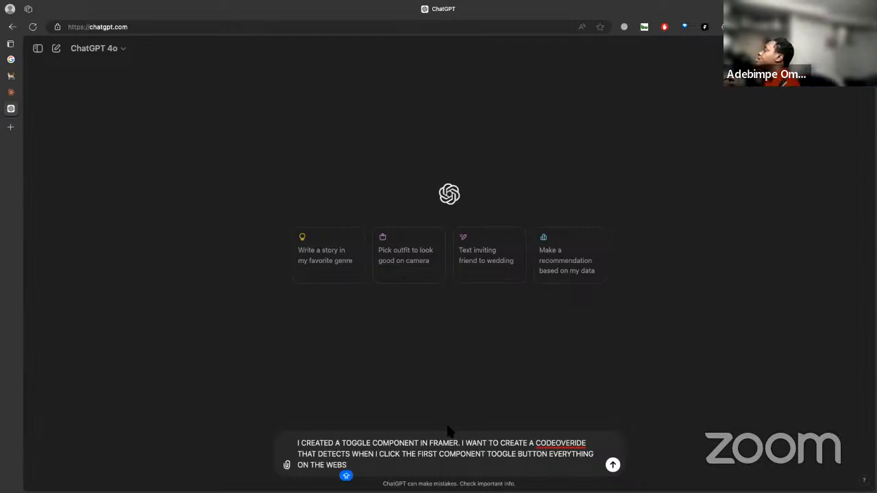
- Reword the inserted phrase in the message so that "FIRST VARIANT OF THE" precedes "COMPONENT TOOGLE BUTTON"
{"action": "left_click", "coordinate": [441, 454]}
{"action": "key", "text": "BackSpace"}
{"action": "key", "text": "BackSpace"}
{"action": "key", "text": "BackSpace"}
{"action": "key", "text": "BackSpace"}
{"action": "key", "text": "BackSpace"}
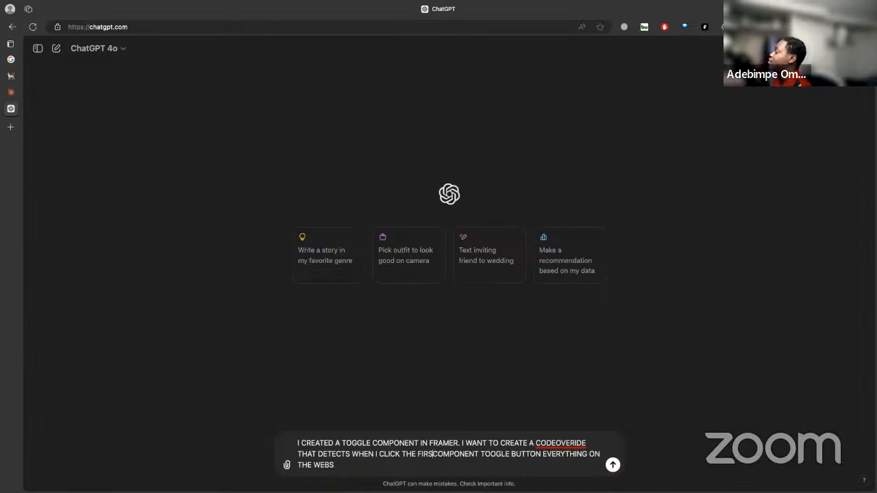
{"action": "type", "text": "IRST VCARIAN"}
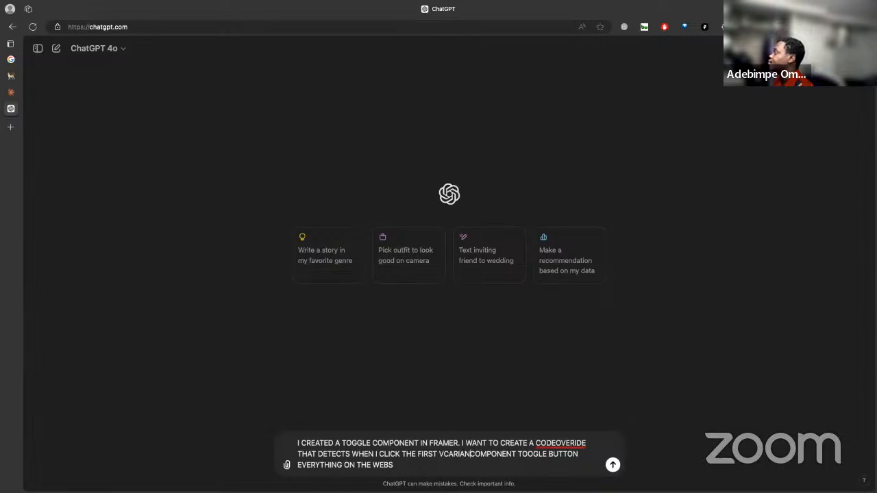
{"action": "key", "text": "BackSpace"}
{"action": "key", "text": "BackSpace"}
{"action": "key", "text": "BackSpace"}
{"action": "key", "text": "BackSpace"}
{"action": "key", "text": "BackSpace"}
{"action": "type", "text": "ARIAN"}
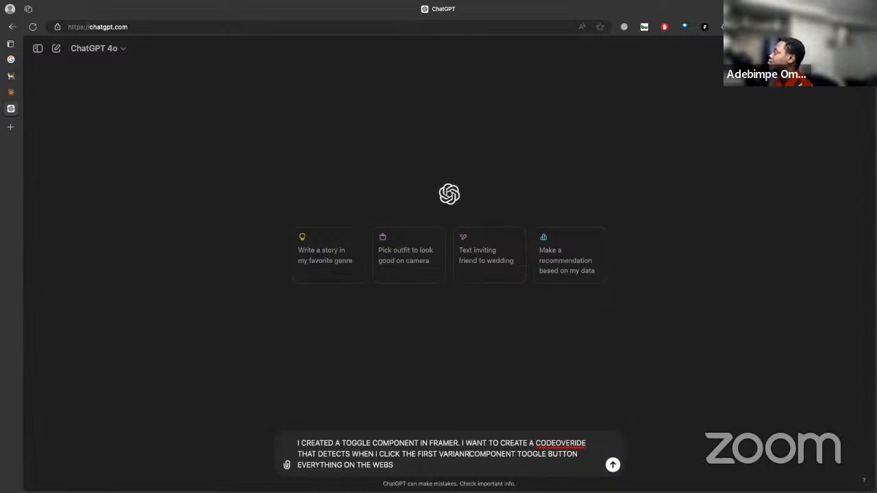
{"action": "type", "text": "T OF THE"}
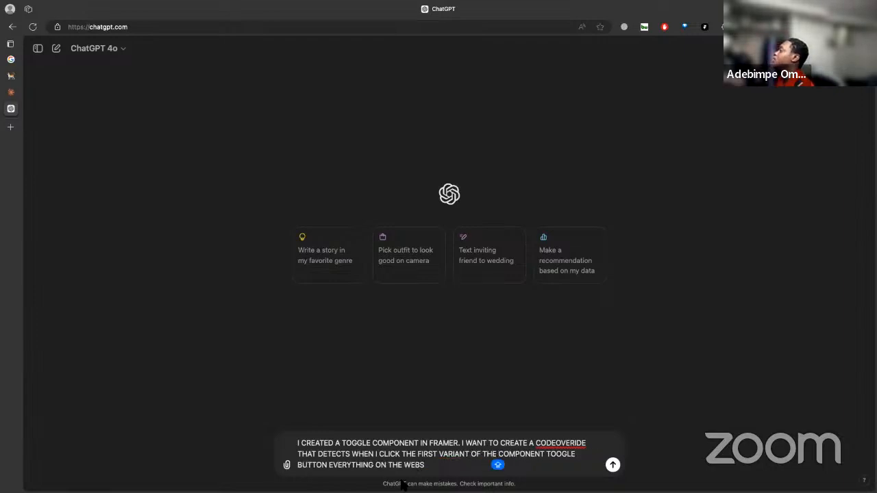
- Insert "THEN" before "EVERYTHING" in the message and complete its last word as "WEBSITE"
{"action": "left_click", "coordinate": [430, 465]}
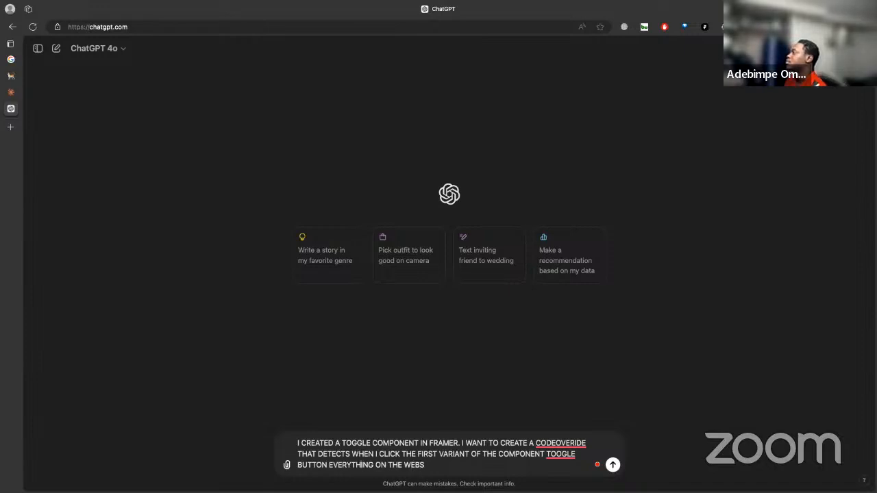
{"action": "type", "text": "THEN EVERYTH"}
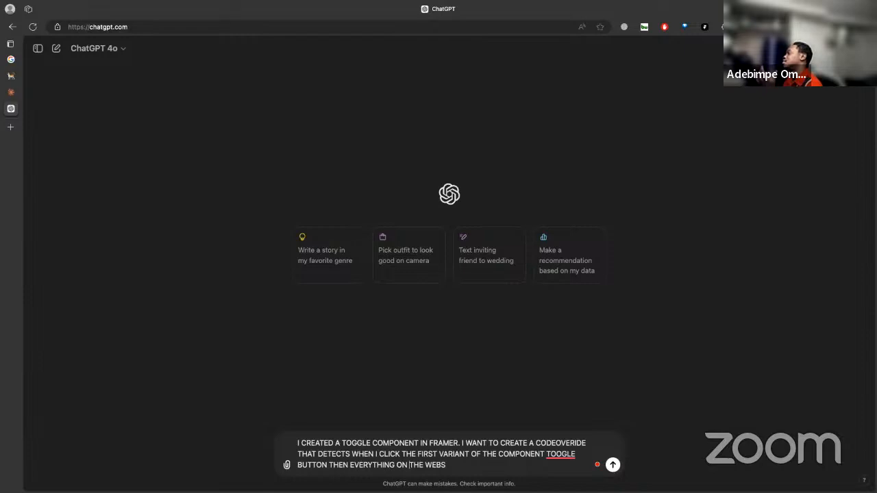
{"action": "type", "text": "ING ON THE WEBSITE "}
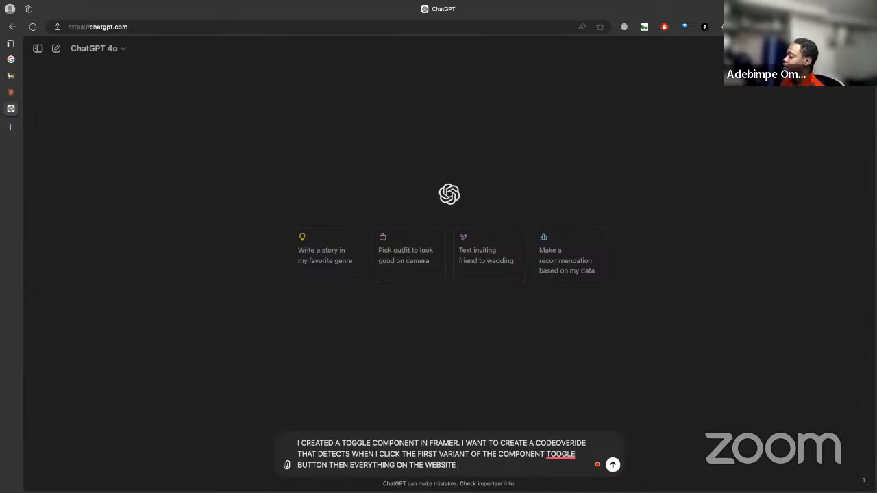
- Continue the message with "CHANGES FROM LIGHT MODE TO A DARK MODE THEME."
{"action": "type", "text": "CHANGES FROM KL"}
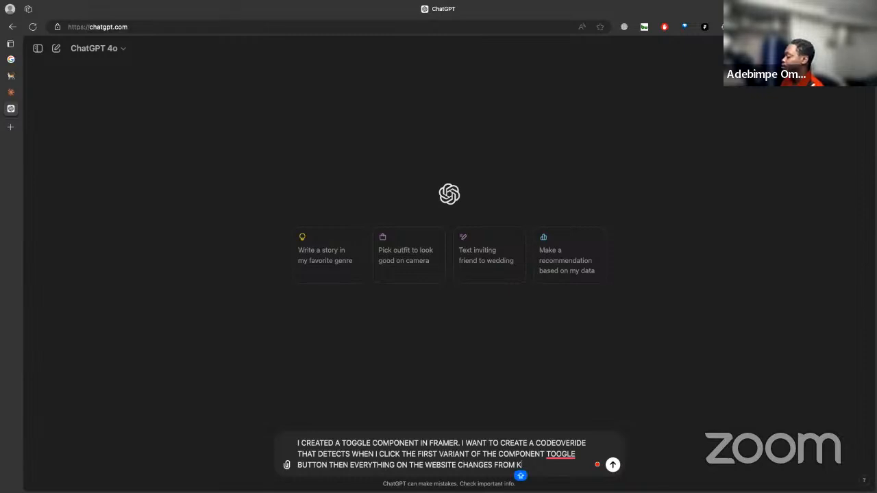
{"action": "key", "text": "BackSpace"}
{"action": "type", "text": "LIGHT "}
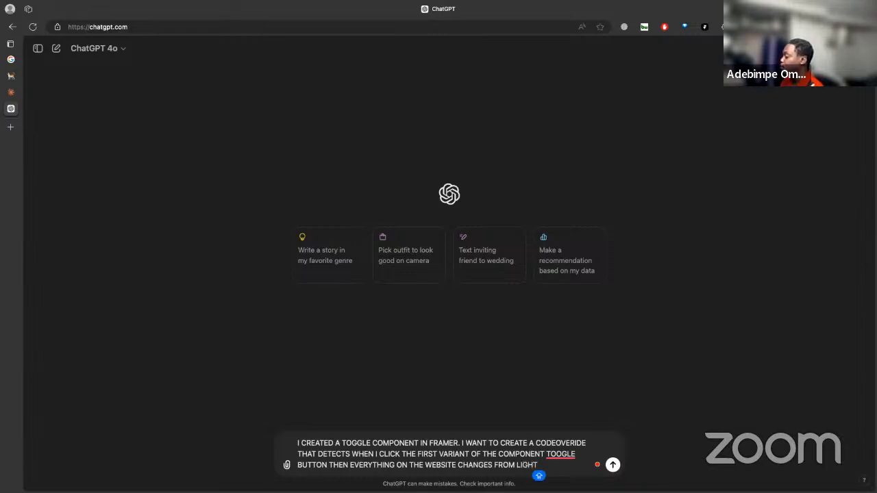
{"action": "type", "text": "MODE TO"}
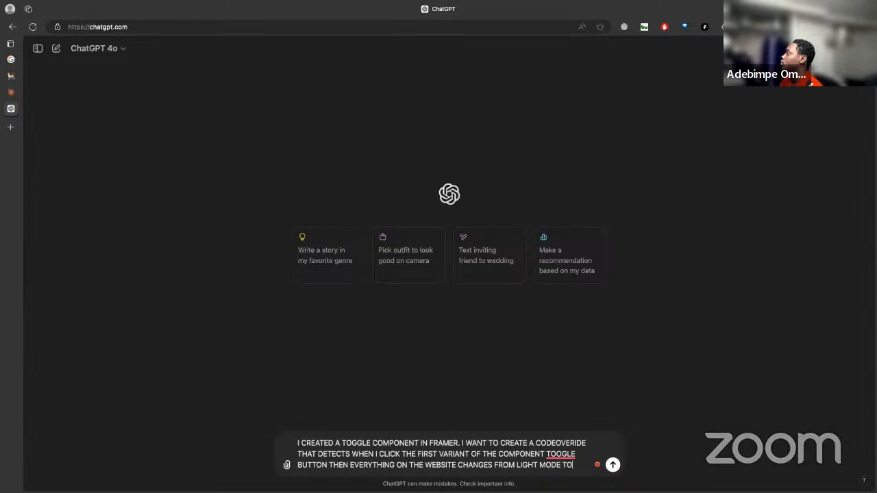
{"action": "type", "text": " A DAR"}
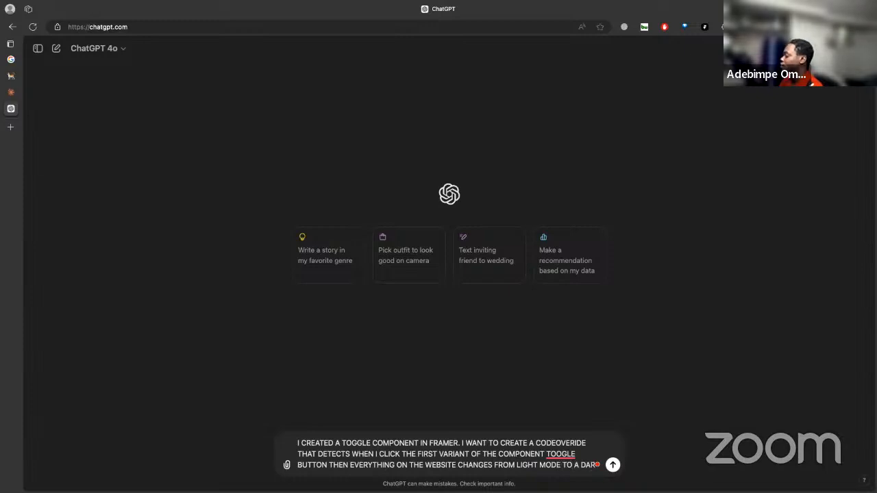
{"action": "type", "text": "K MODE"}
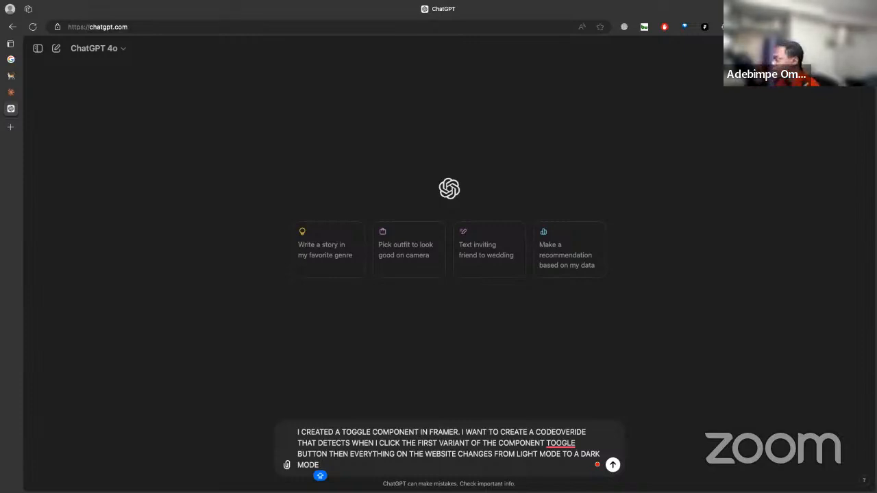
{"action": "type", "text": " THEME"}
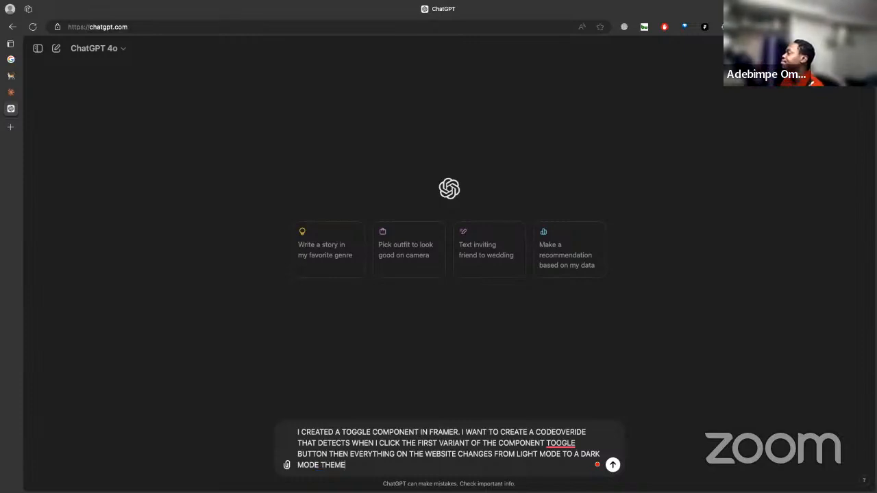
{"action": "type", "text": ". "}
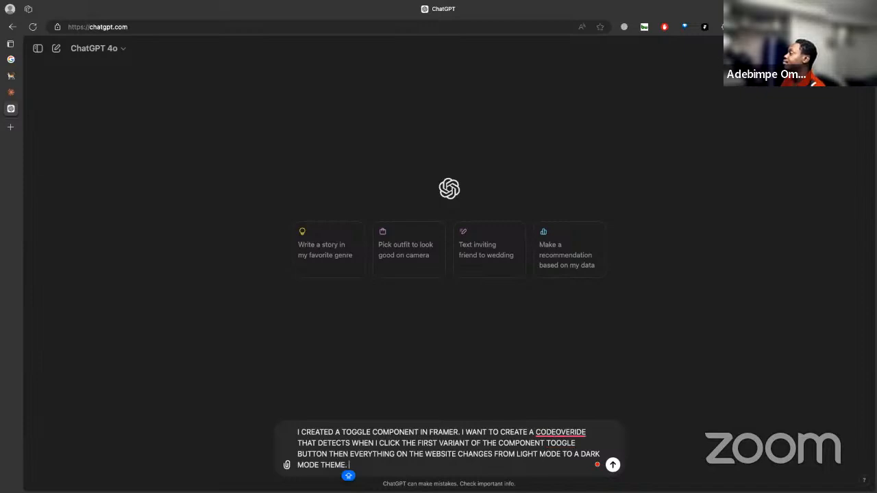
{"action": "type", "text": "AND WH"}
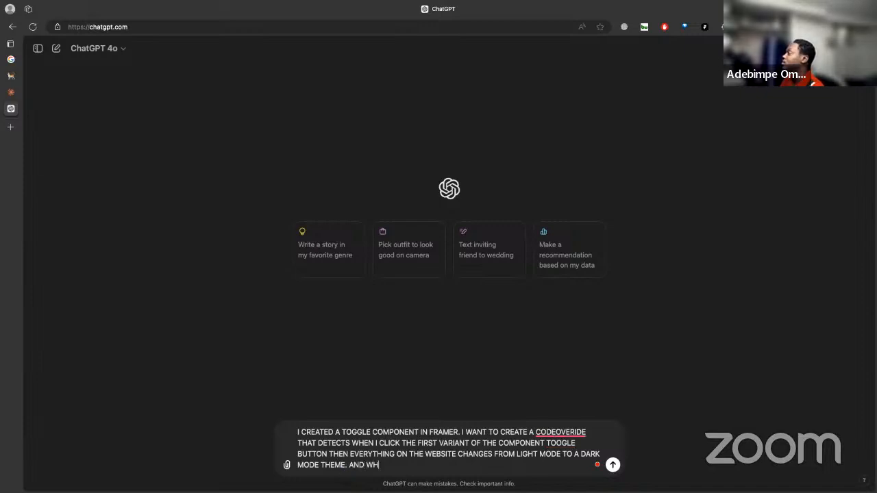
{"action": "key", "text": "BackSpace"}
{"action": "key", "text": "BackSpace"}
{"action": "key", "text": "BackSpace"}
{"action": "key", "text": "BackSpace"}
{"action": "key", "text": "BackSpace"}
{"action": "key", "text": "BackSpace"}
{"action": "key", "text": "BackSpace"}
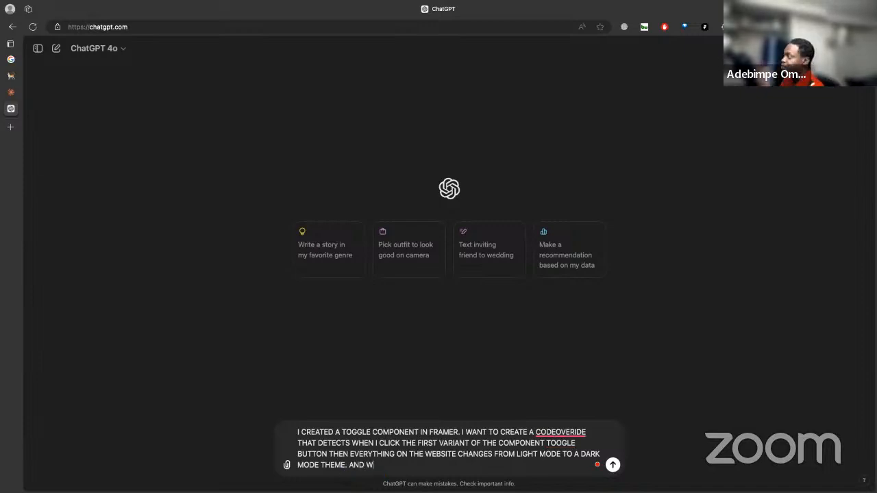
- Start the message's next sentence with "BUT WHEN I CLICK ON THE SECOND VARIANT"
{"action": "type", "text": "BUT "}
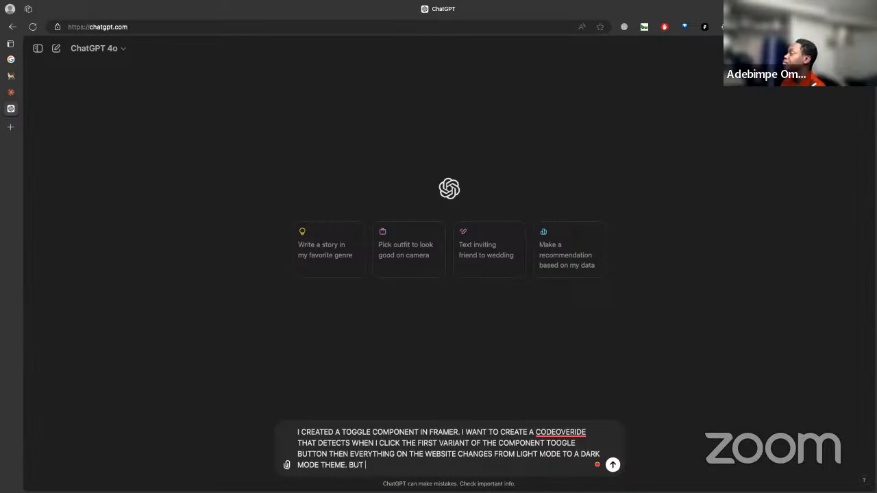
{"action": "type", "text": "WEHEN "}
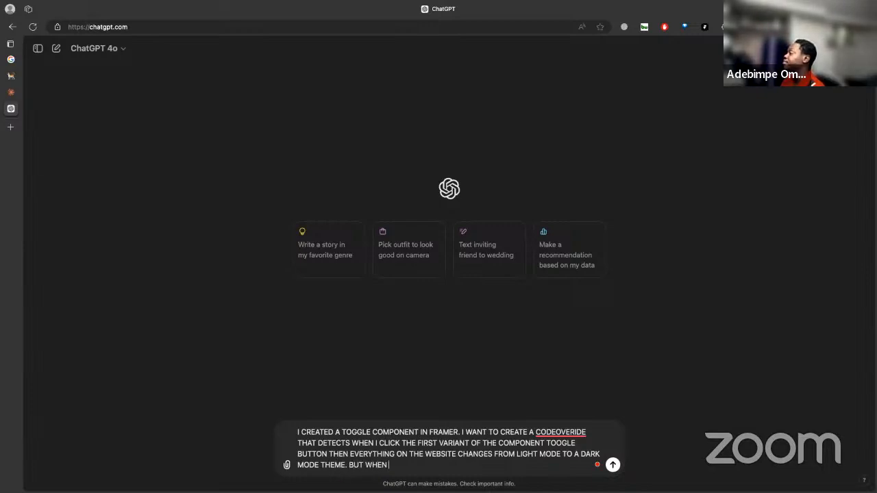
{"action": "type", "text": "I CLICKL"}
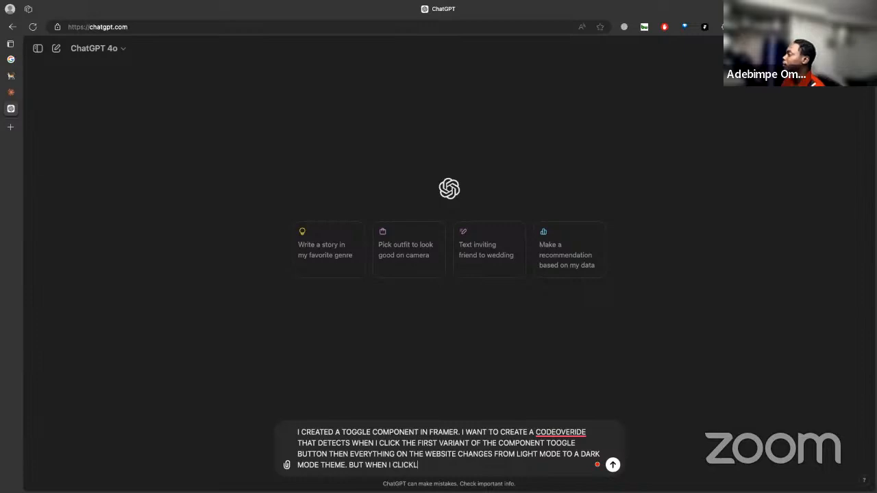
{"action": "key", "text": "BackSpace"}
{"action": "type", "text": " ON THE"}
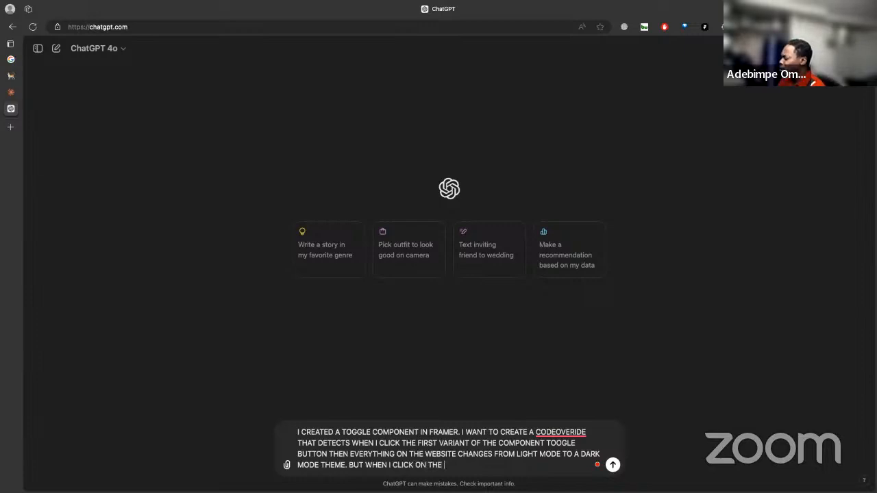
{"action": "type", "text": " SEC"}
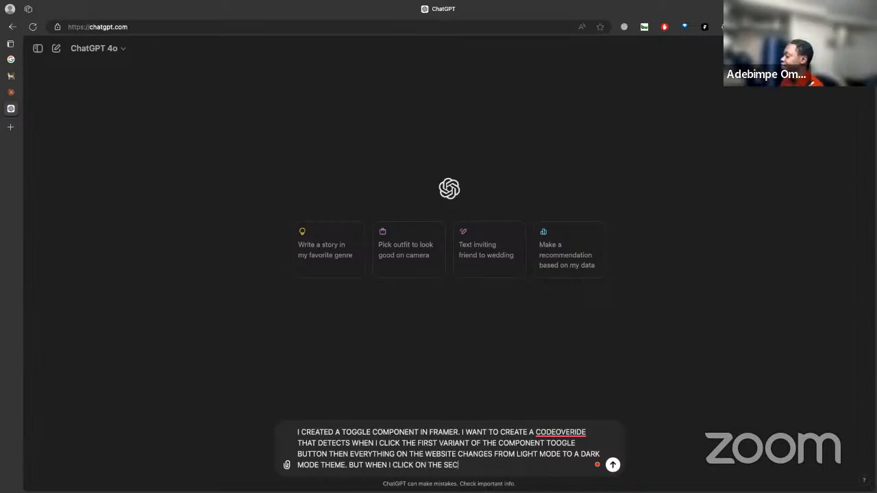
{"action": "type", "text": "OND VARIANT"}
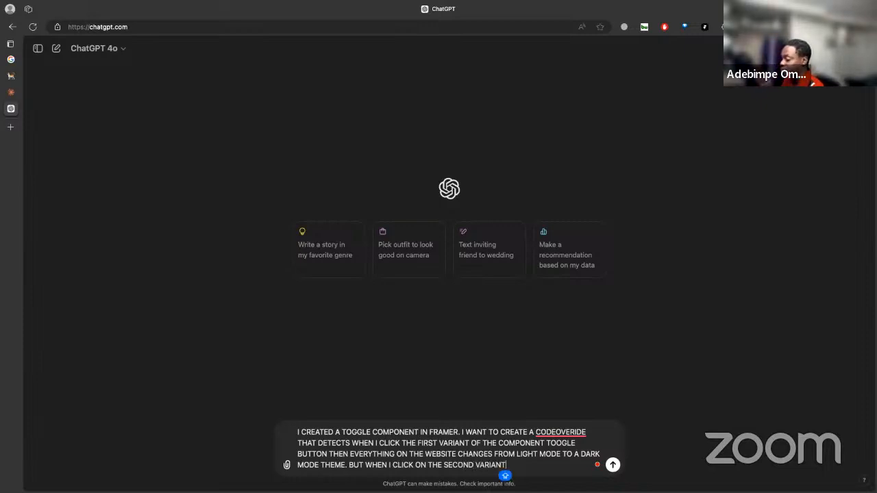
- Finish the sentence with "EVERYTHING CHANGES BACK TO LIGHT MODE" and send the message
{"action": "type", "text": " EVERYT"}
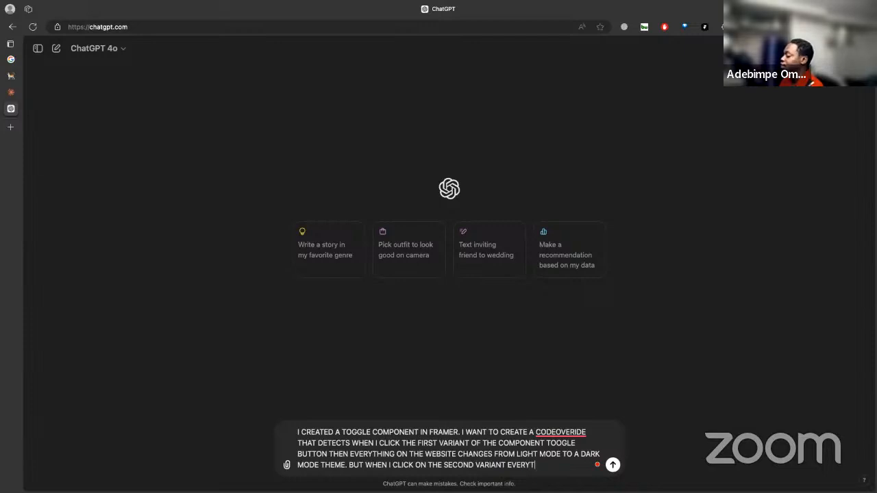
{"action": "type", "text": "HING CHA"}
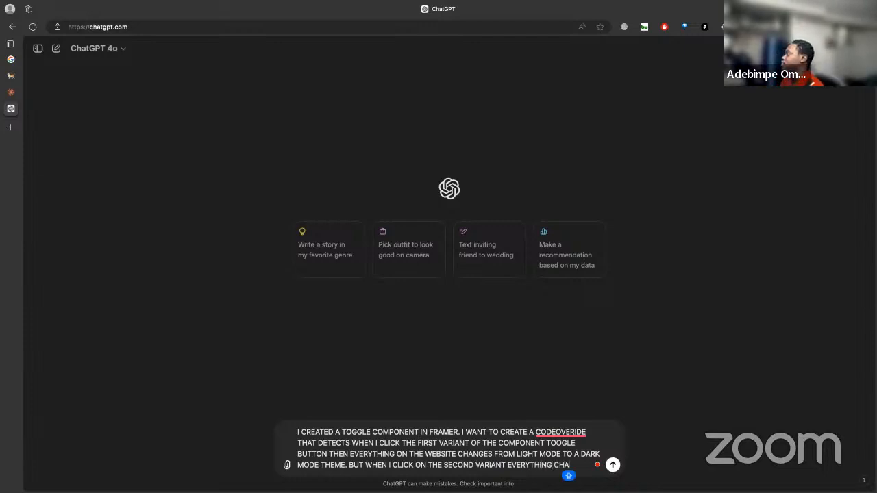
{"action": "type", "text": "GES BACK TO"}
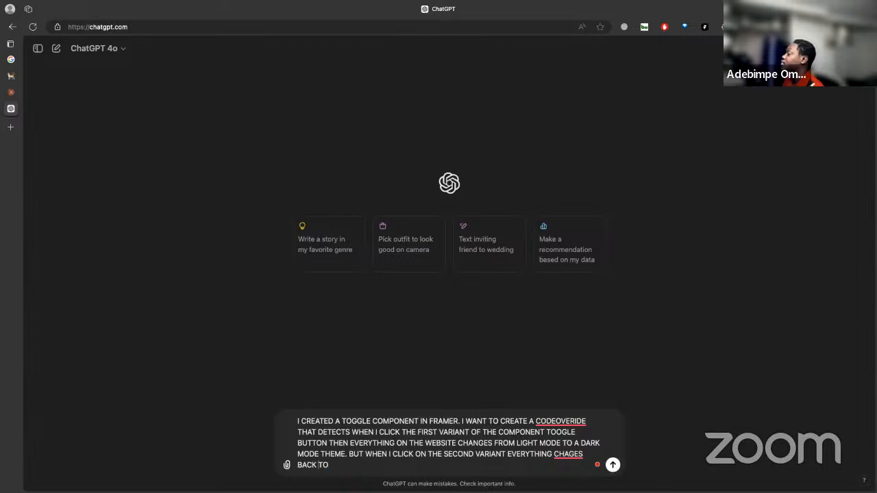
{"action": "left_click", "coordinate": [569, 454]}
{"action": "type", "text": "NGES FROM "}
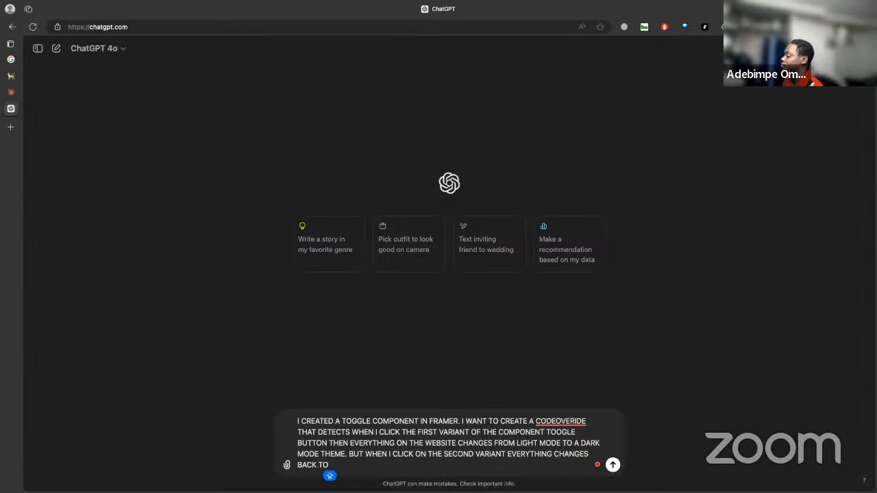
{"action": "type", "text": "LIGHT"}
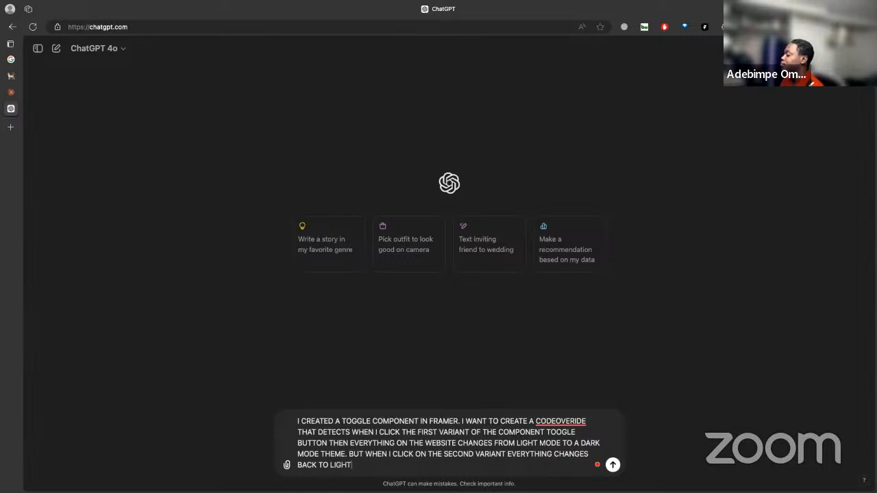
{"action": "type", "text": " MODE"}
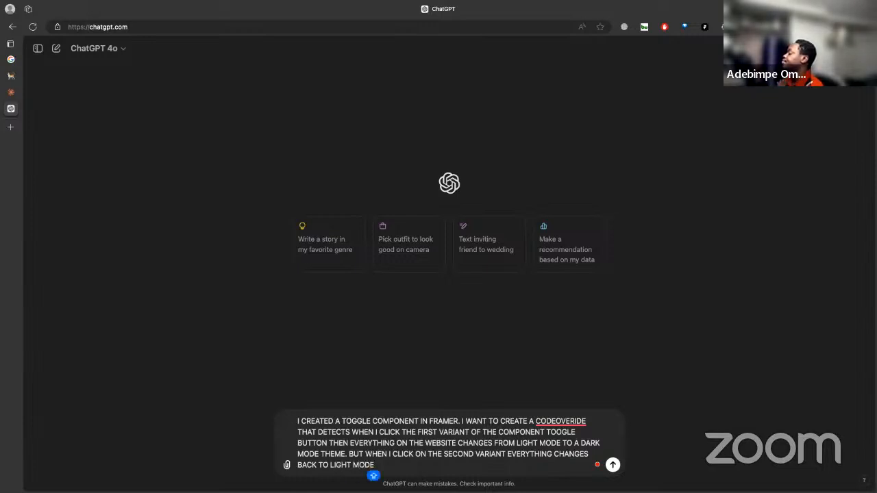
{"action": "key", "text": "Return"}
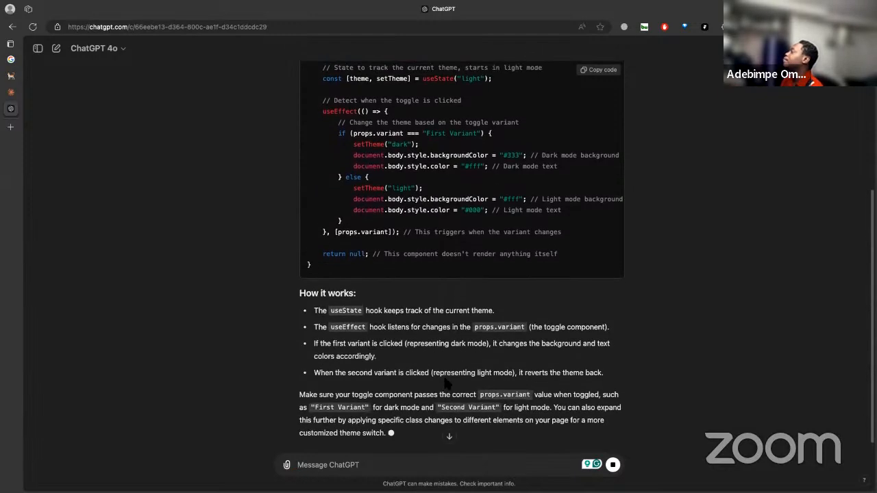
- Copy the entire sent prompt from the conversation and submit it in a new Claude chat
{"action": "scroll", "coordinate": [451, 357], "scroll_direction": "up", "scroll_amount": 5}
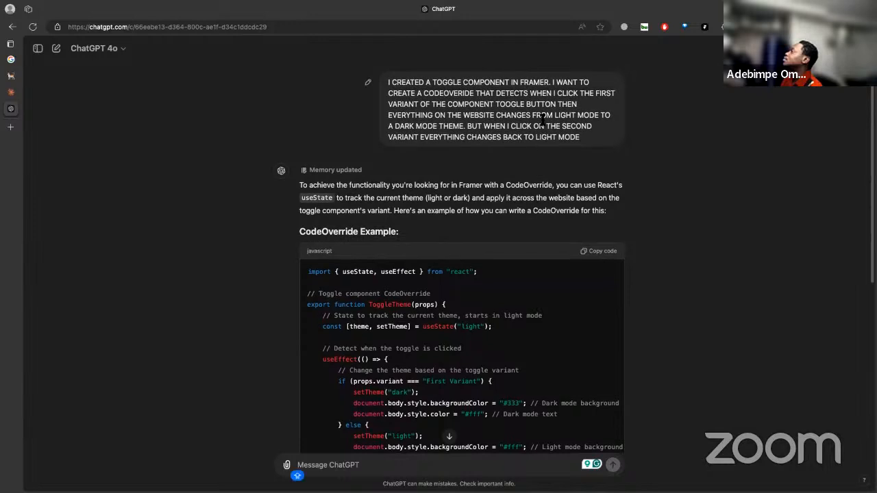
{"action": "left_click_drag", "start_coordinate": [580, 139], "coordinate": [386, 81]}
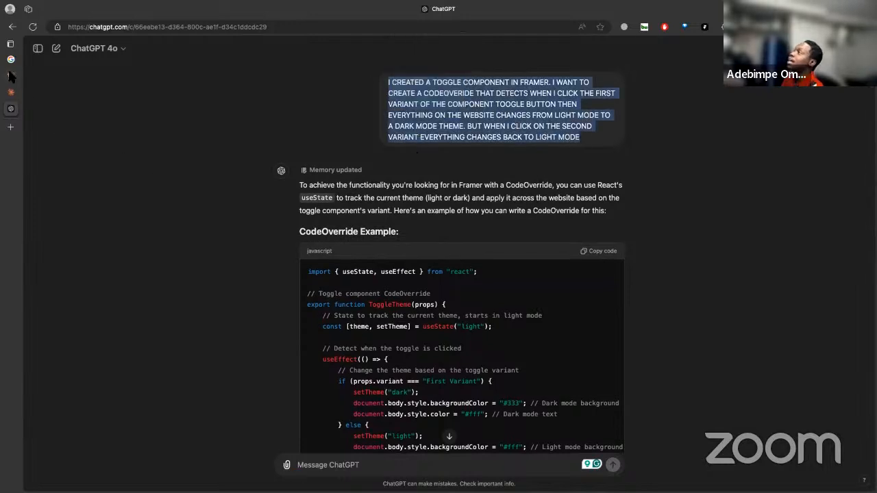
{"action": "left_click", "coordinate": [13, 92]}
{"action": "type", "text": "I CREATED A TOGGLE COMPONENT IN FRAMER. I WANT TO CREATE A CODEOVERIDE THAT DETECTS WHEN I CLICK THE FIRST VARIANT OF THE COMPONENT TOOGLE BUTTON THEN EVERYTHING ON THE WEBSITE CHANGES FROM LIGHT MODE TO A DARK MODE THEME. BUT WHEN I CLICK ON THE SECOND VARIANT EVERYTHING CHANGES BACK TO LIGHT MODE"}
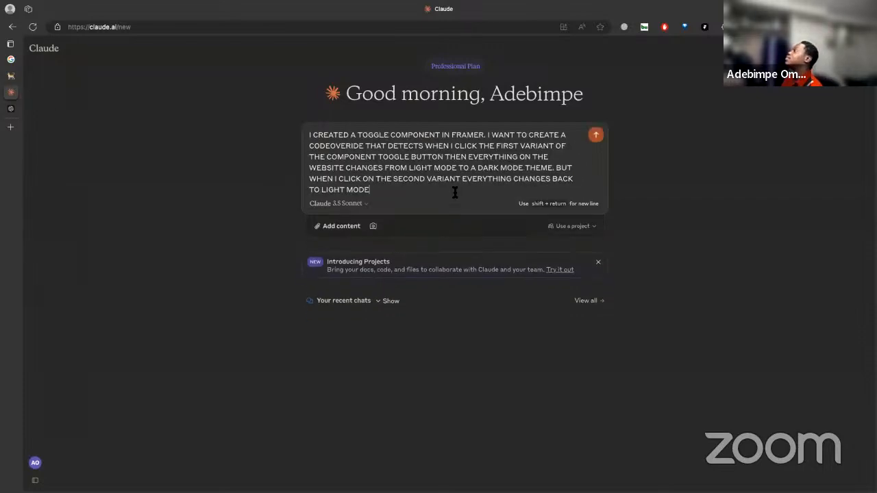
{"action": "key", "text": "Return"}
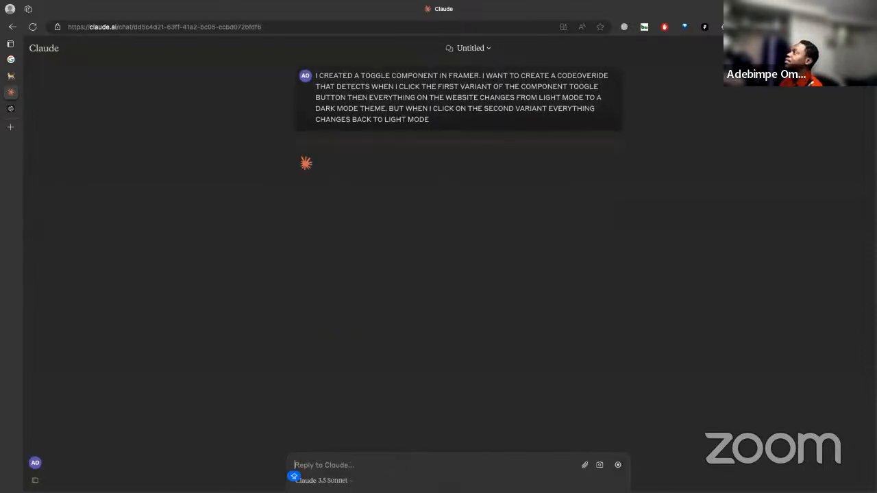
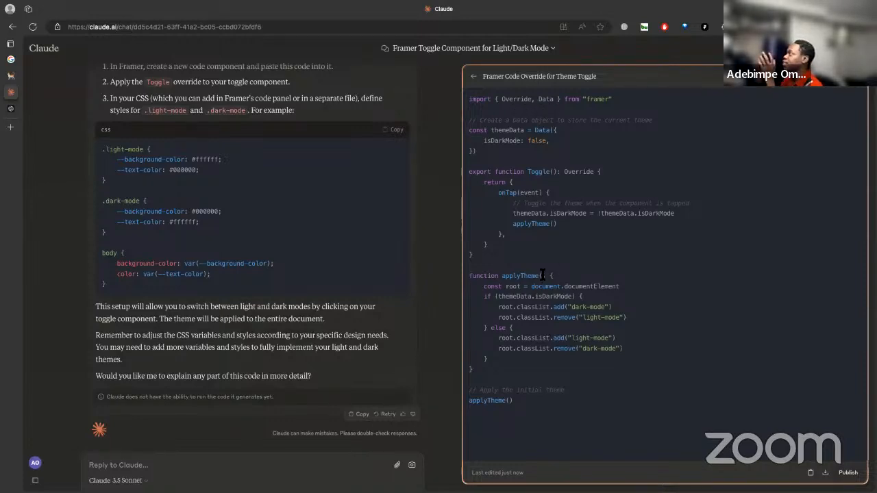
- Copy all of Claude's generated theme toggle override code and switch to Framer
{"action": "left_click_drag", "start_coordinate": [520, 400], "coordinate": [468, 101]}
{"action": "key", "text": "ctrl+c"}
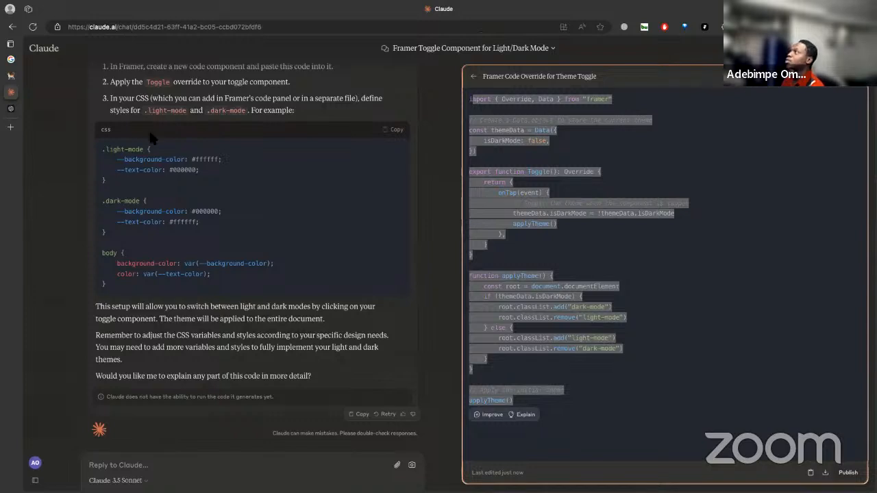
{"action": "mouse_move", "coordinate": [447, 490]}
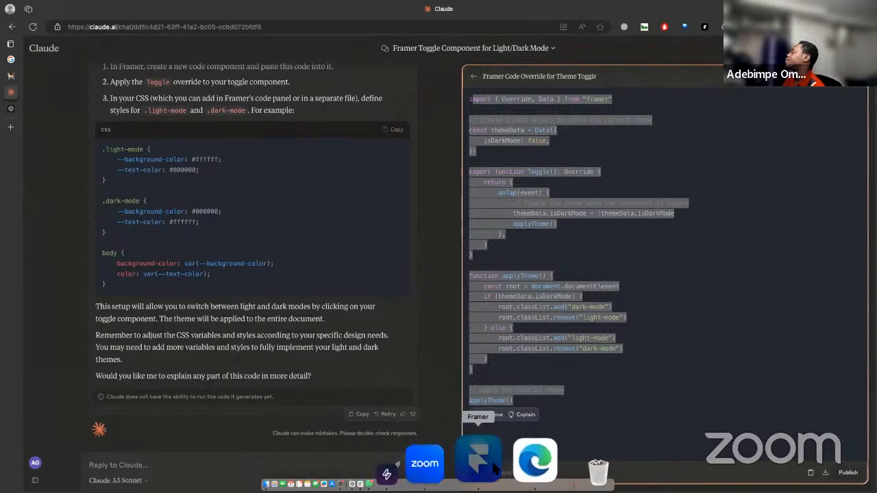
{"action": "left_click", "coordinate": [478, 457]}
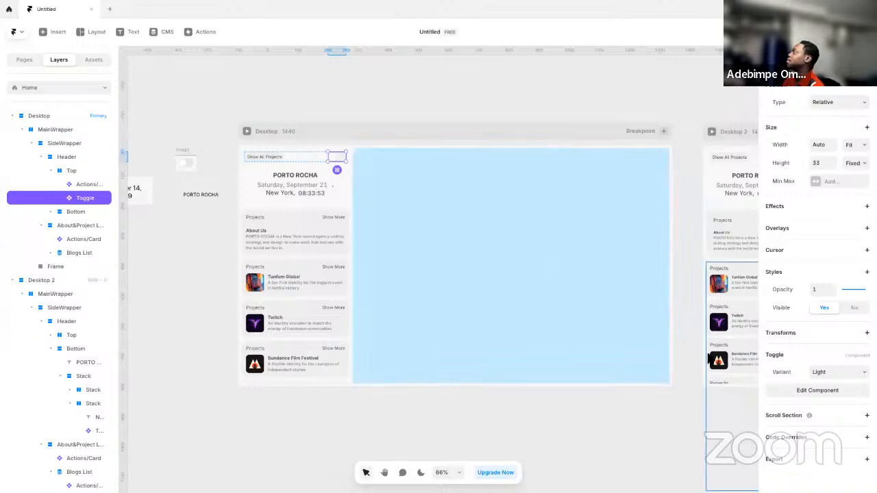
- Add a code override to the selected Toggle by creating a new override file named SwitchTheme
{"action": "left_click", "coordinate": [813, 441]}
{"action": "left_click", "coordinate": [835, 461]}
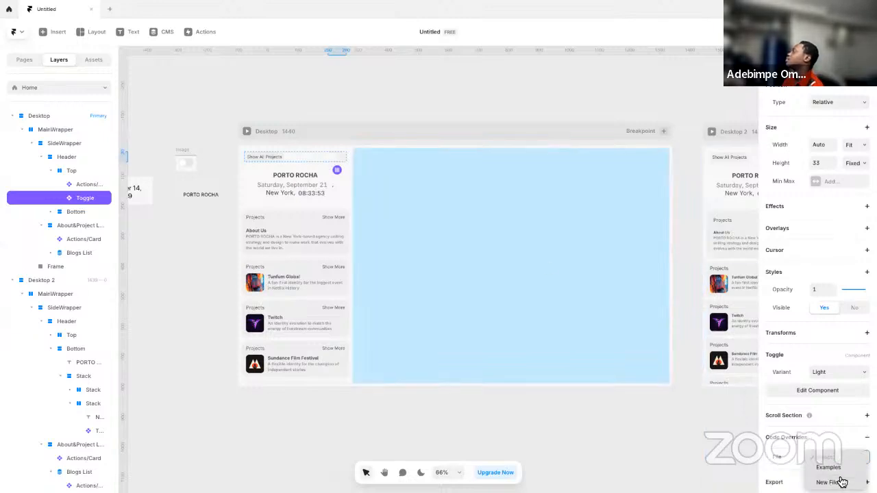
{"action": "left_click", "coordinate": [834, 483]}
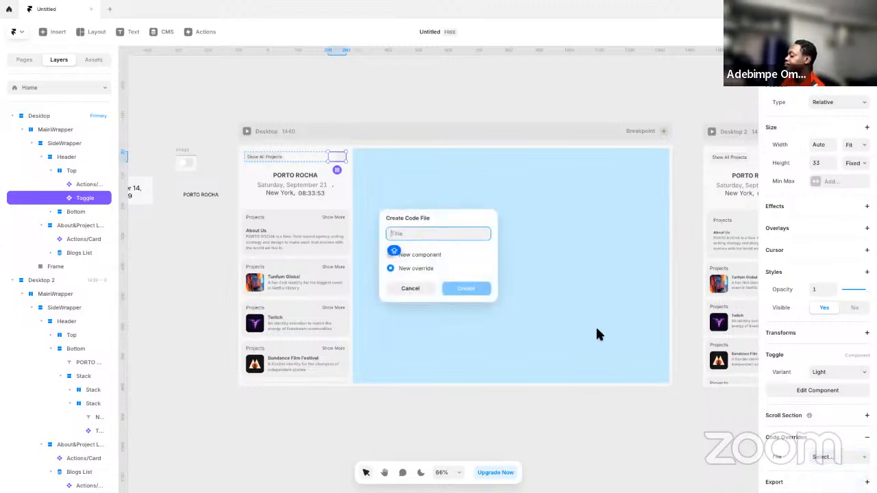
{"action": "type", "text": "SwitchTheme"}
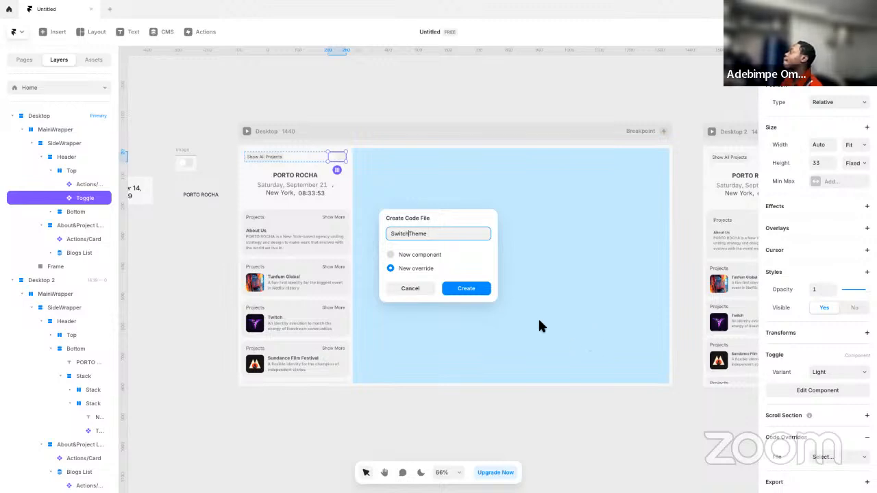
{"action": "left_click", "coordinate": [477, 291]}
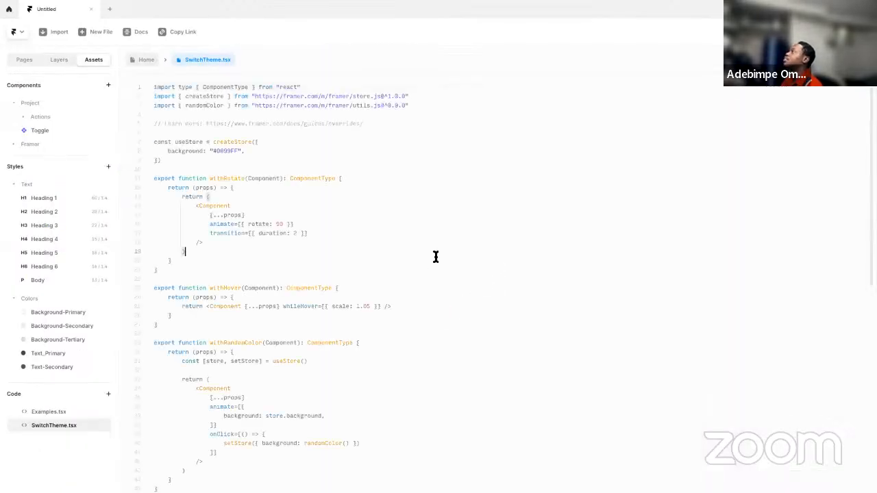
- Replace all the default code in SwitchTheme.tsx with the theme toggle code copied from Claude
{"action": "key", "text": "ctrl+a"}
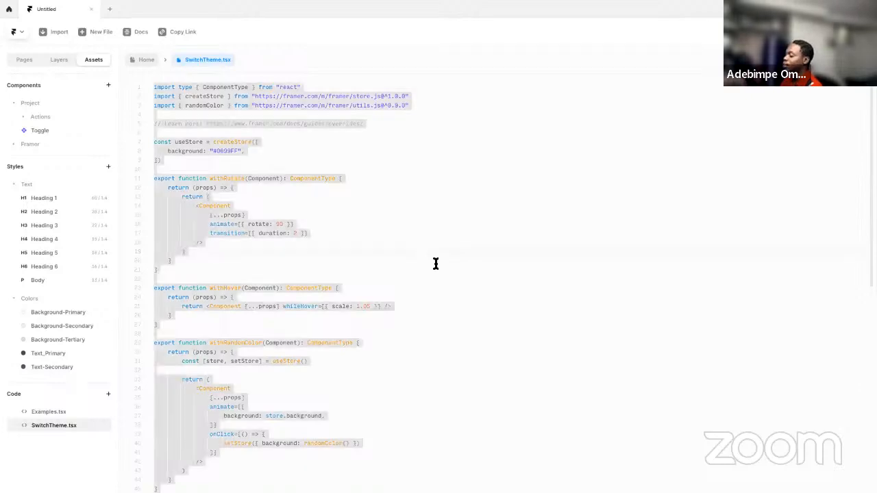
{"action": "key", "text": "ctrl+v"}
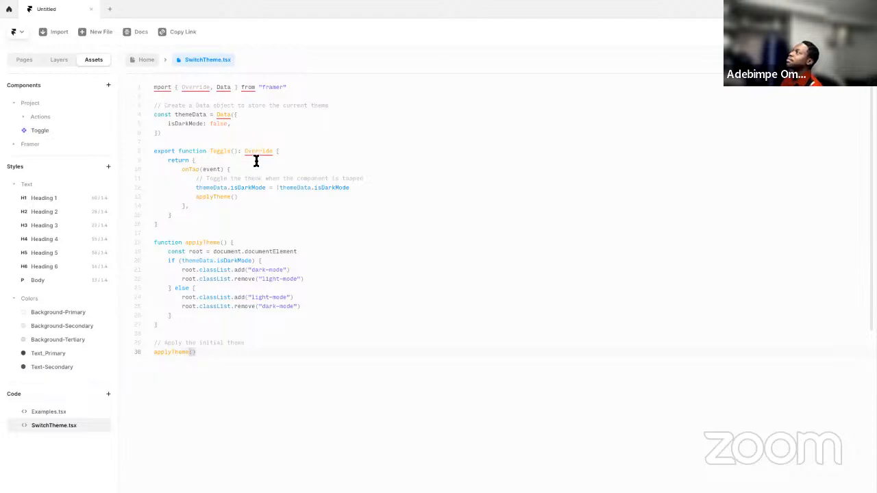
{"action": "left_click", "coordinate": [344, 270]}
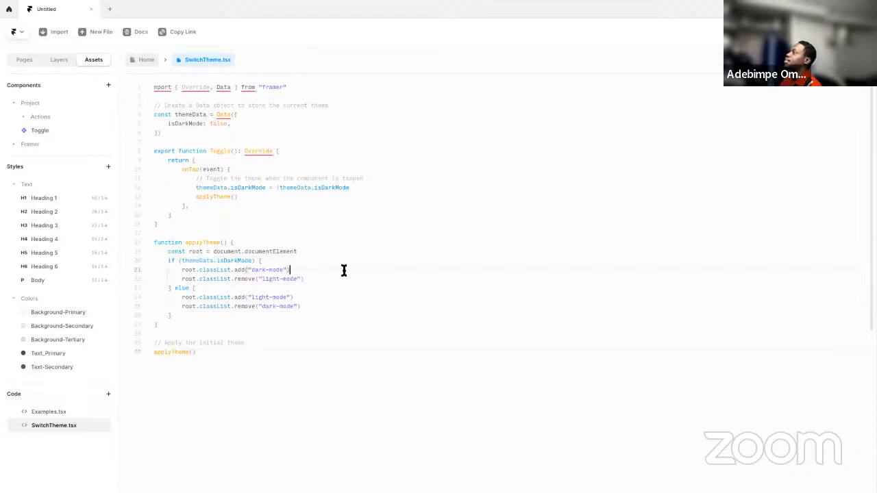
- Return to the Home page, preview the Desktop frame, and flip the header toggle repeatedly to test theme switching
{"action": "left_click", "coordinate": [148, 63]}
{"action": "left_click", "coordinate": [247, 133]}
{"action": "key", "text": "ctrl+p"}
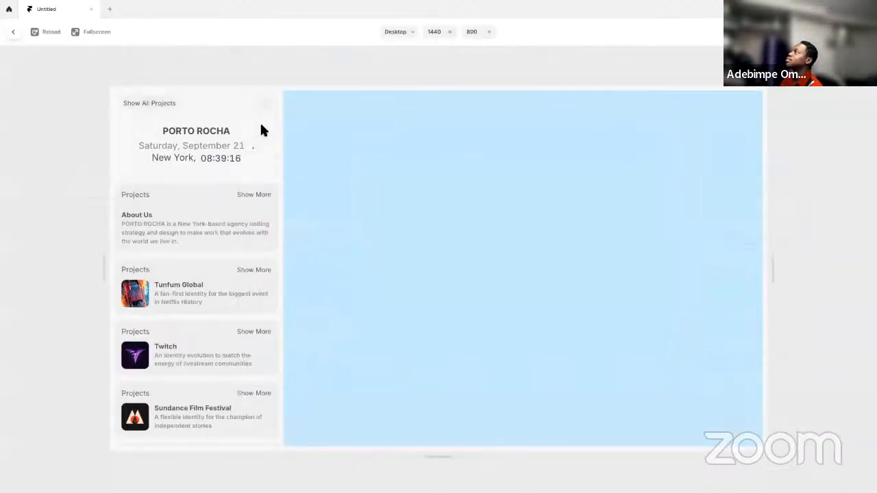
{"action": "left_click", "coordinate": [265, 107]}
{"action": "left_click", "coordinate": [264, 107]}
{"action": "left_click", "coordinate": [265, 107]}
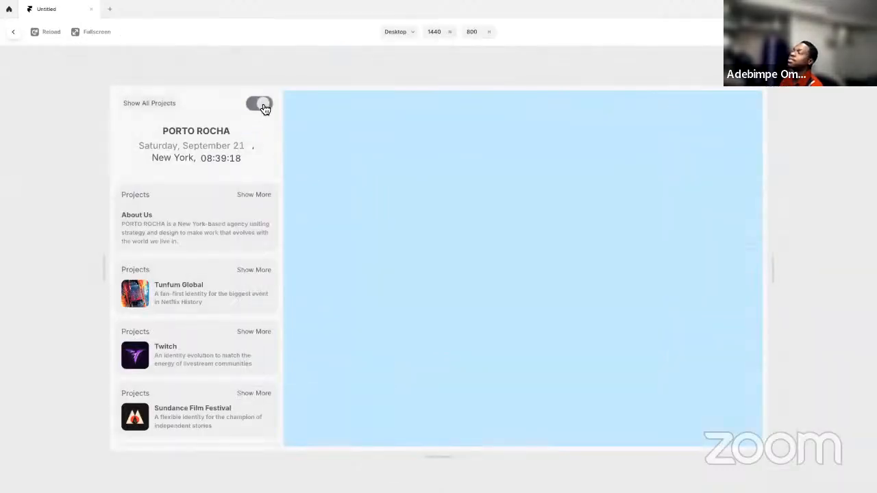
{"action": "left_click", "coordinate": [265, 107]}
{"action": "left_click", "coordinate": [265, 107]}
{"action": "left_click", "coordinate": [264, 107]}
{"action": "left_click", "coordinate": [264, 107]}
{"action": "left_click", "coordinate": [265, 107]}
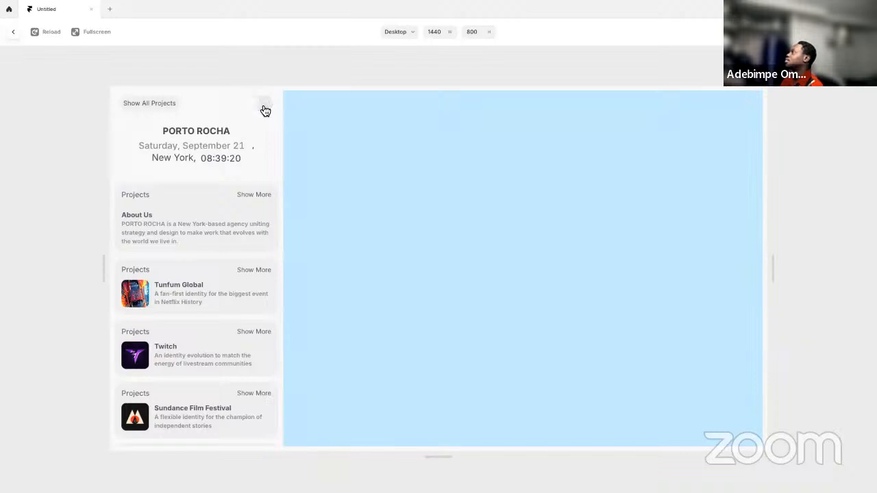
{"action": "key", "text": "Escape"}
- Reopen the SwitchTheme.tsx code file and enlarge its console to show the full list of warnings
{"action": "left_click", "coordinate": [832, 457]}
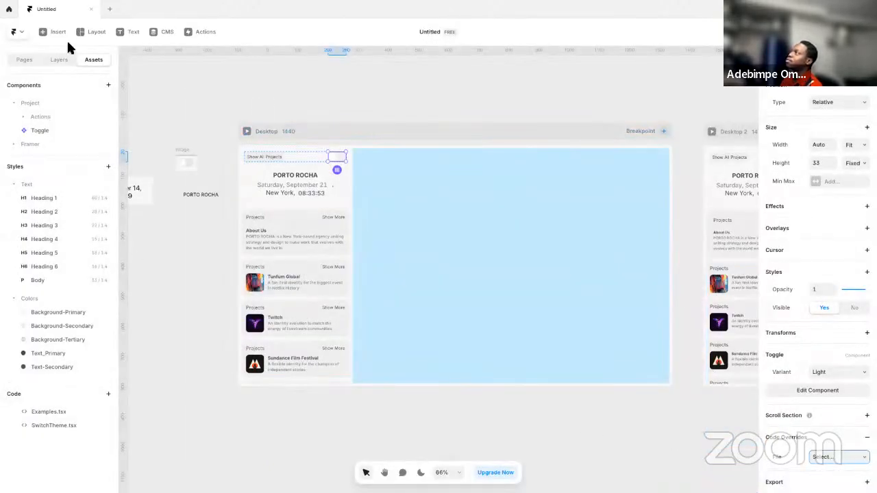
{"action": "left_click", "coordinate": [27, 60]}
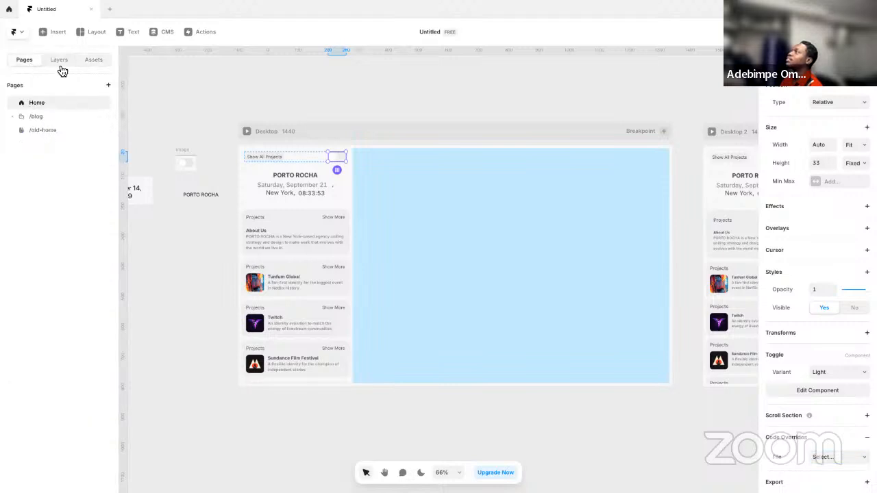
{"action": "left_click", "coordinate": [96, 60]}
{"action": "left_click", "coordinate": [66, 424]}
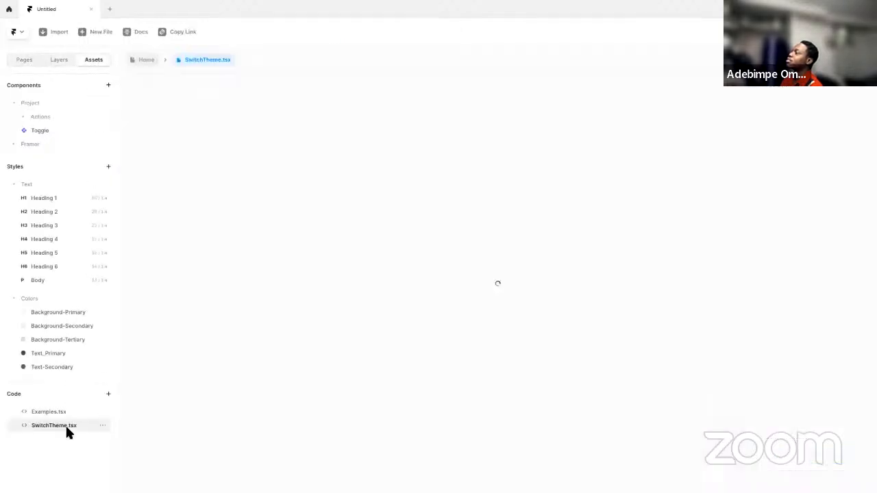
{"action": "left_click", "coordinate": [283, 297]}
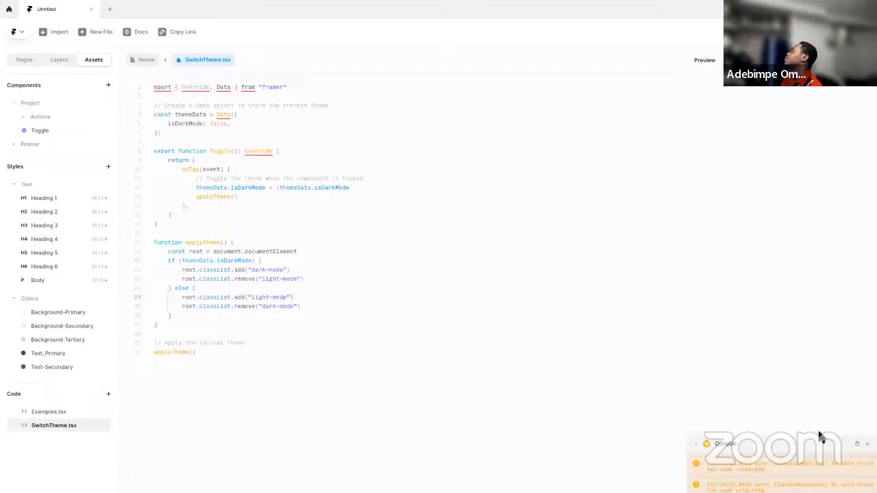
{"action": "left_click_drag", "start_coordinate": [802, 442], "coordinate": [808, 81]}
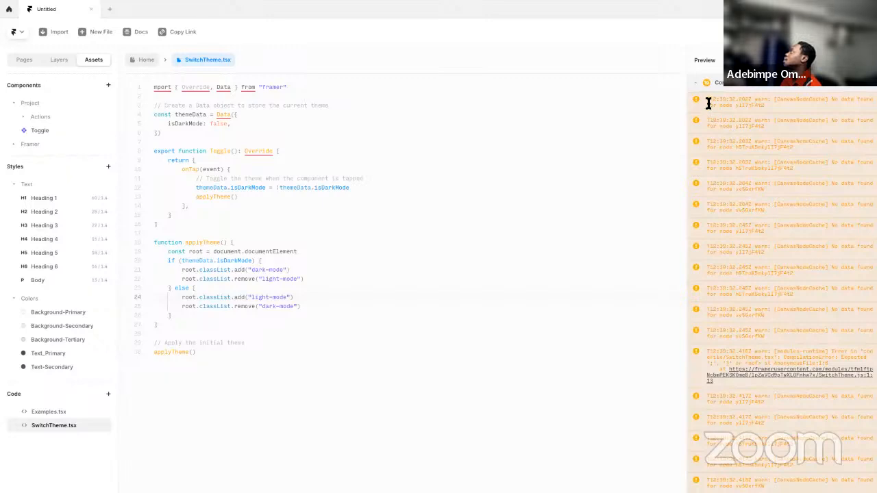
- Copy the console warnings and paste them into the reply of the Claude theme toggle chat
{"action": "left_click_drag", "start_coordinate": [707, 102], "coordinate": [829, 492]}
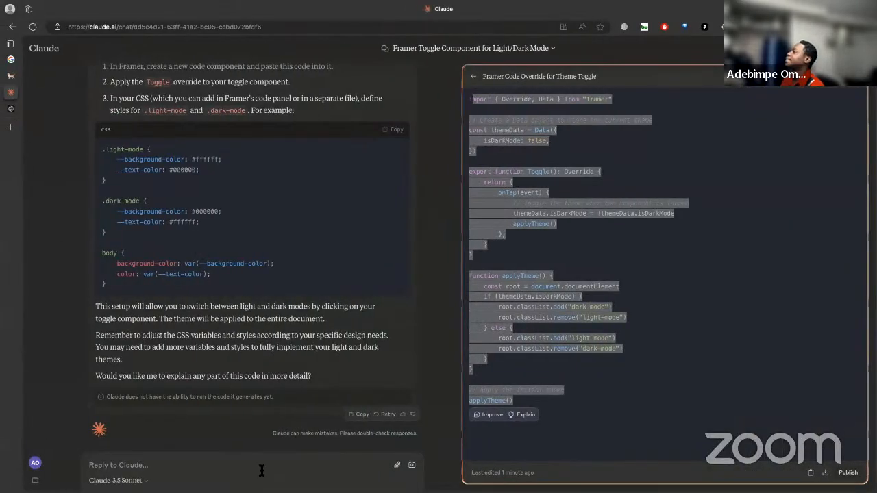
{"action": "left_click", "coordinate": [266, 465]}
{"action": "key", "text": "ctrl+v"}
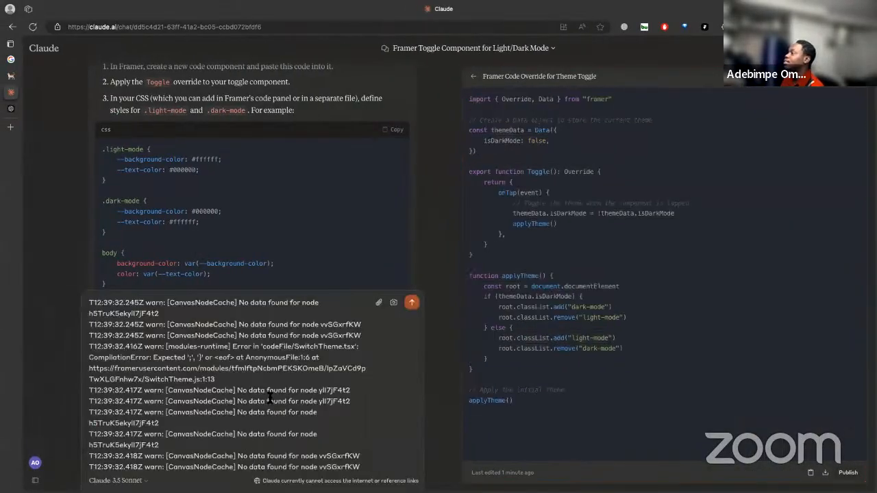
{"action": "scroll", "coordinate": [281, 361], "scroll_direction": "up", "scroll_amount": 10}
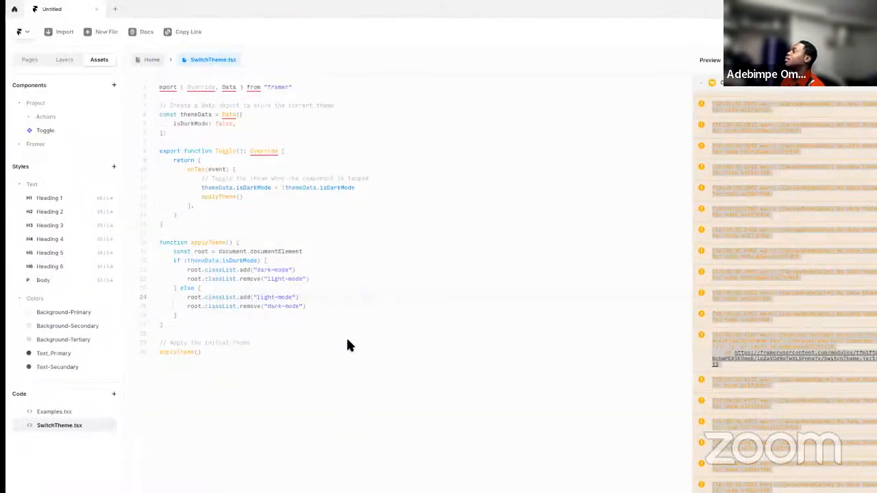
- Switch back to Framer, complete the word "import" on line 1 of SwitchTheme.tsx, and save the file
{"action": "left_click", "coordinate": [170, 87]}
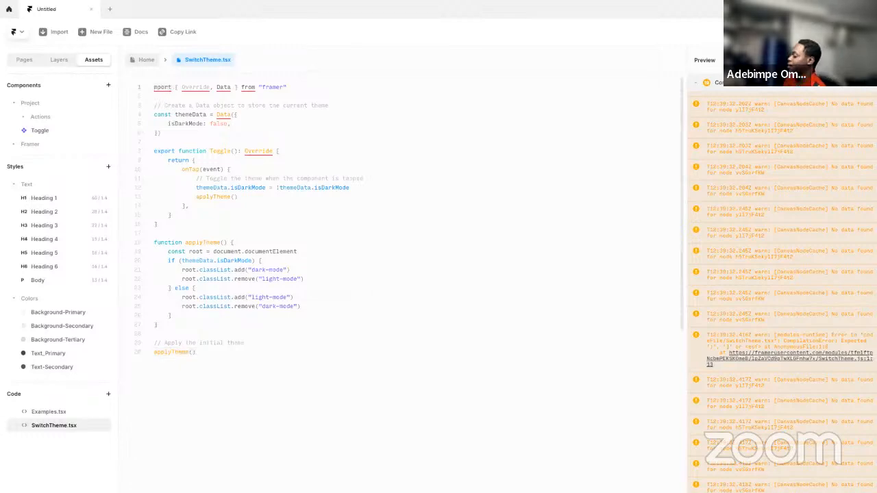
{"action": "type", "text": "i"}
{"action": "left_click", "coordinate": [483, 205]}
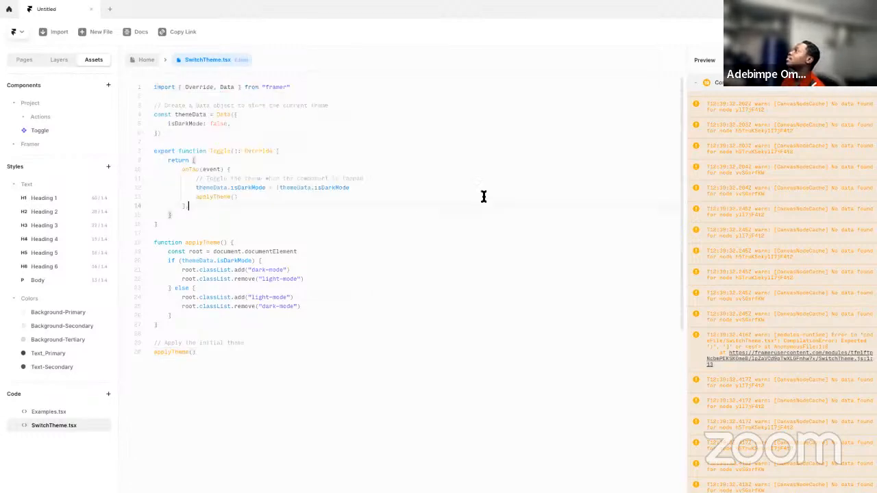
{"action": "key", "text": "ctrl+s"}
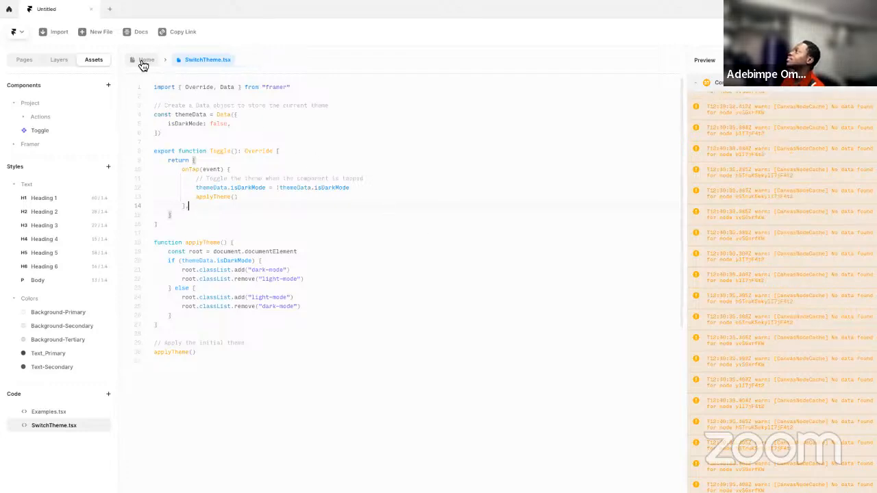
- Return to the Home page and assign the Toggle override from the SwitchTheme file to the selected Toggle component
{"action": "left_click", "coordinate": [143, 62]}
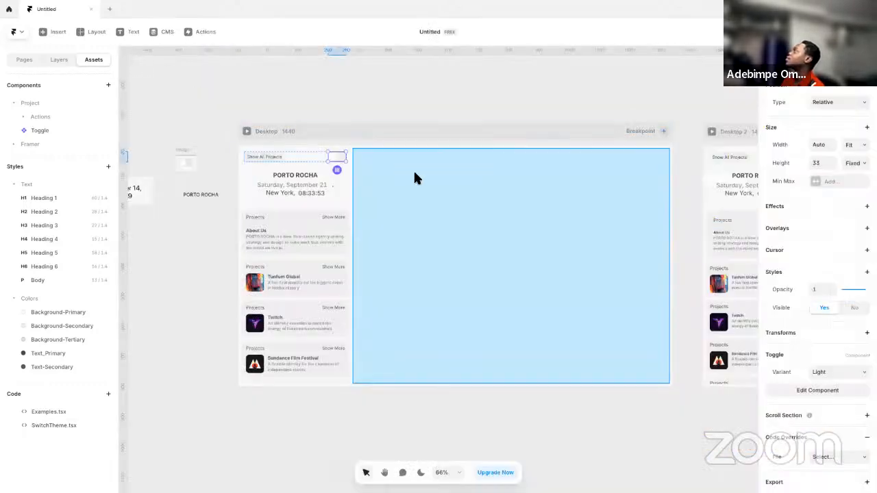
{"action": "left_click", "coordinate": [248, 132]}
{"action": "left_click", "coordinate": [13, 36]}
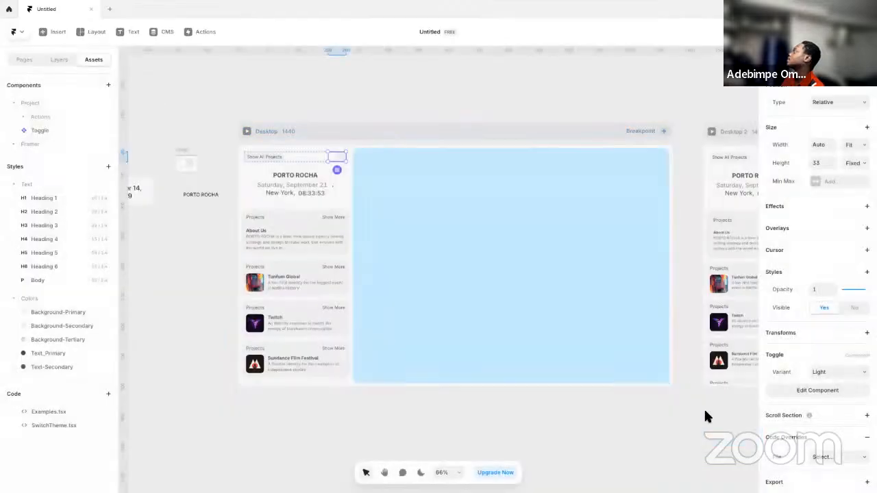
{"action": "left_click", "coordinate": [835, 463]}
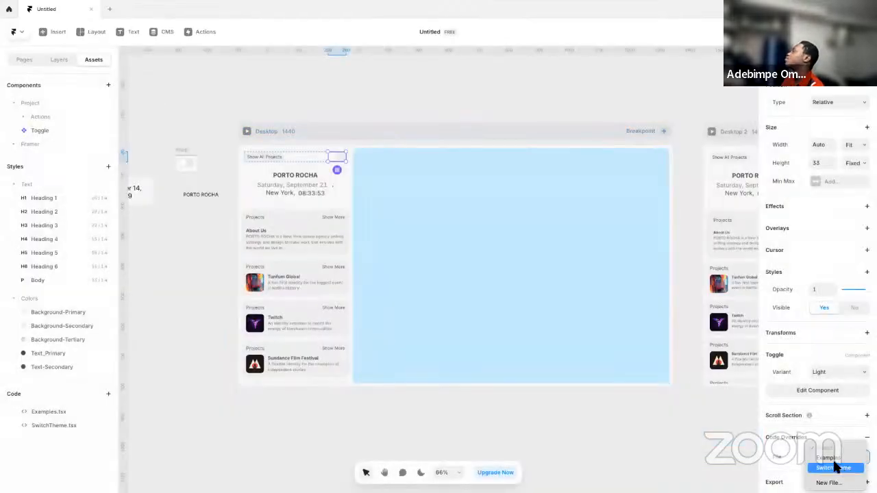
{"action": "left_click", "coordinate": [836, 466]}
{"action": "left_click", "coordinate": [839, 474]}
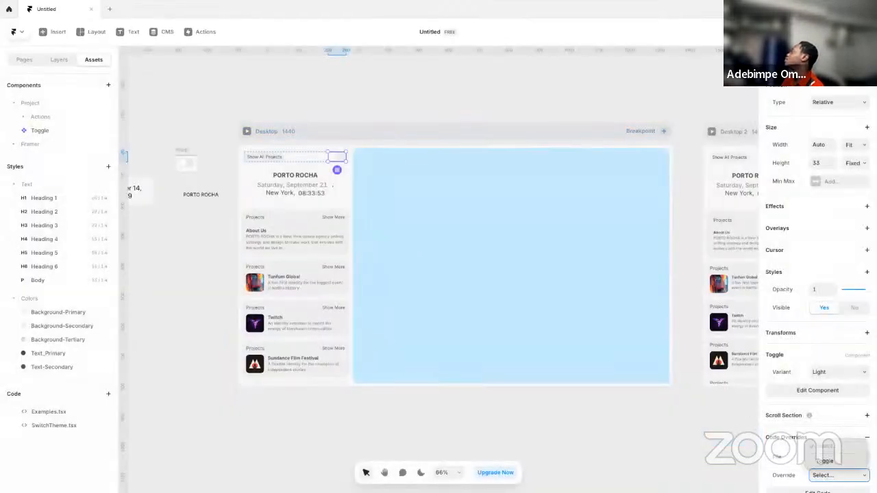
{"action": "left_click", "coordinate": [832, 464]}
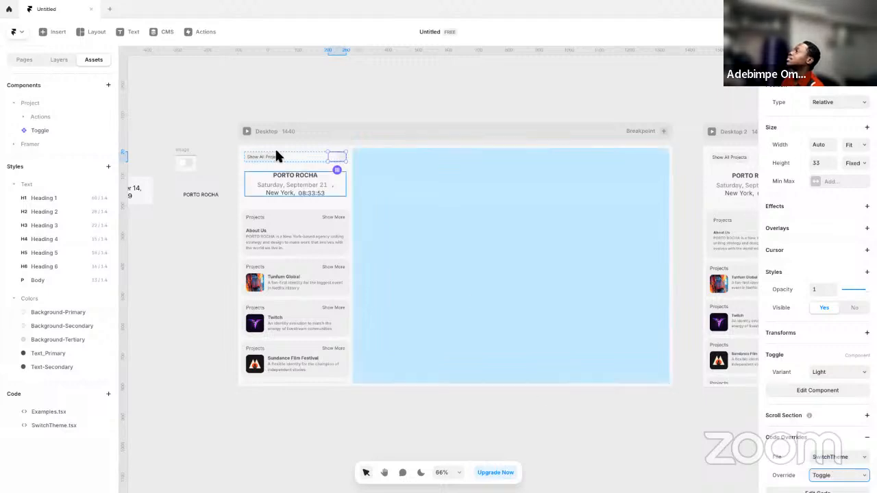
- Preview the Desktop frame twice, flipping the header toggle to test whether the override switches the theme
{"action": "left_click", "coordinate": [246, 131]}
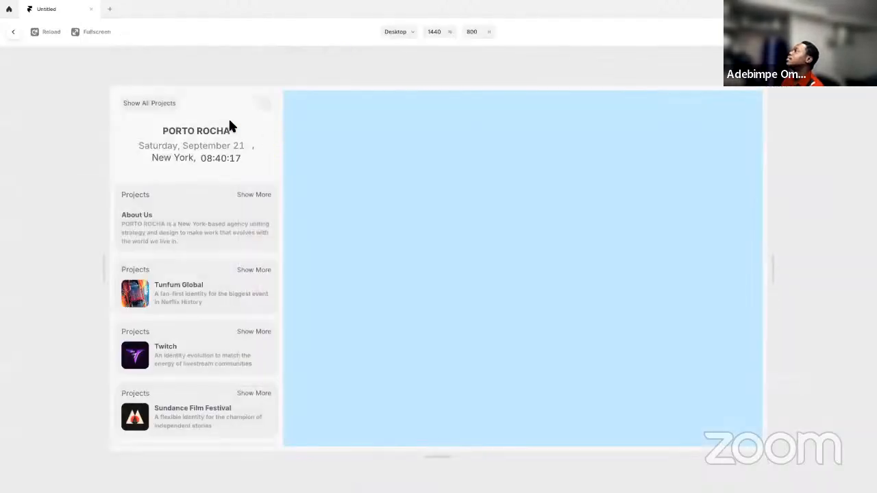
{"action": "left_click", "coordinate": [264, 105]}
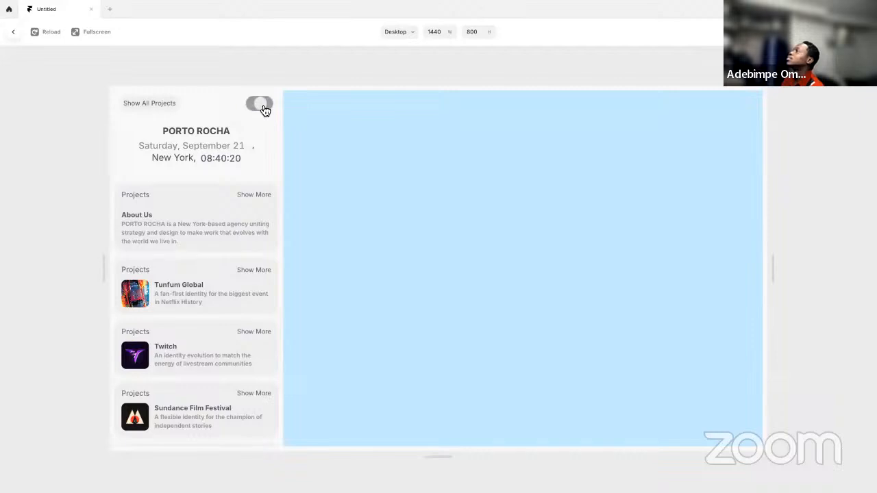
{"action": "left_click", "coordinate": [259, 108]}
{"action": "key", "text": "Escape"}
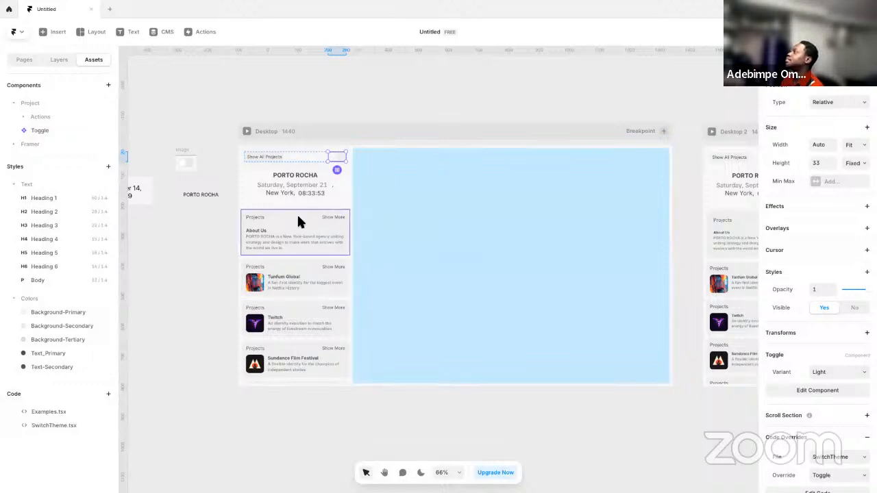
{"action": "left_click", "coordinate": [247, 131]}
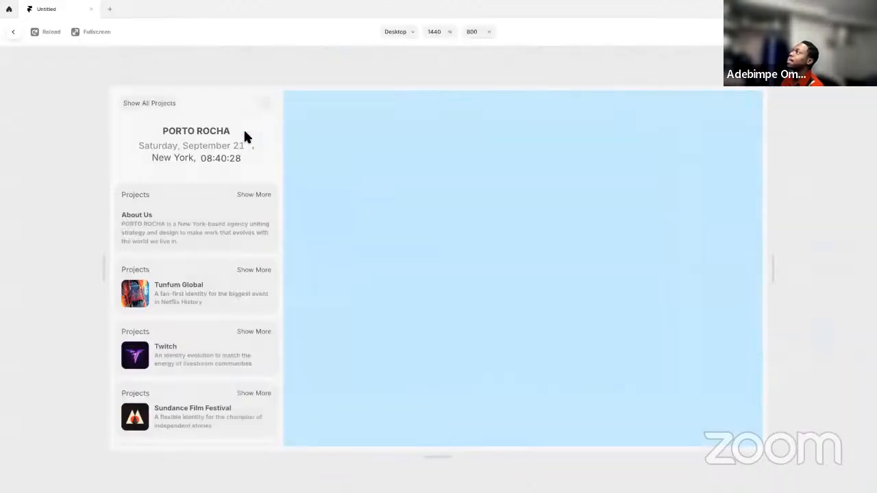
{"action": "left_click", "coordinate": [264, 106]}
{"action": "left_click", "coordinate": [264, 106]}
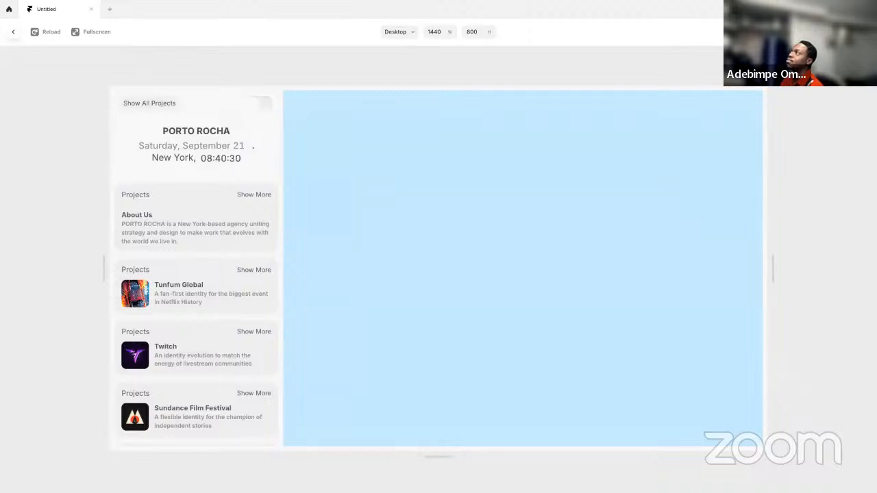
{"action": "left_click", "coordinate": [13, 32]}
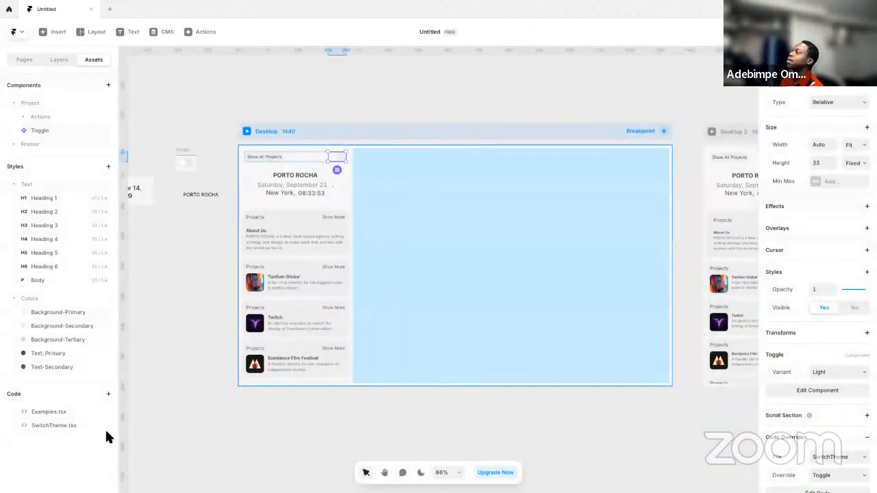
- Open SwitchTheme.tsx again and examine the applyTheme code and the console warnings
{"action": "left_click", "coordinate": [75, 425]}
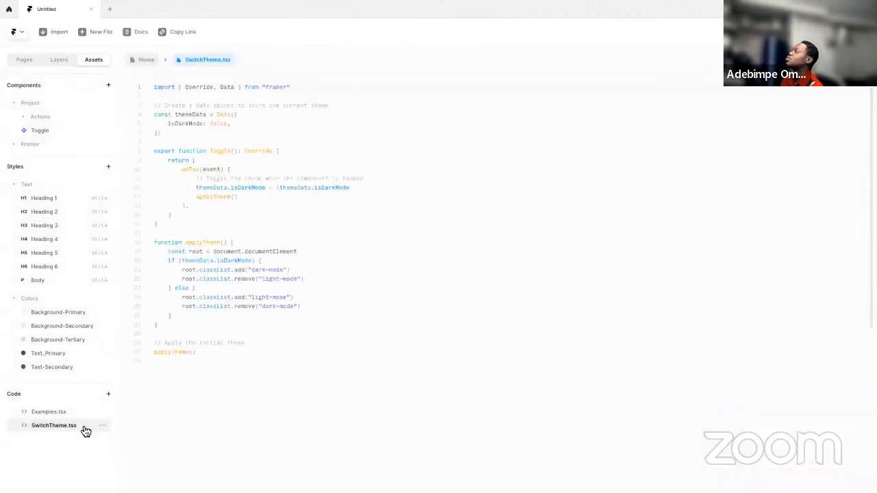
{"action": "left_click", "coordinate": [239, 351]}
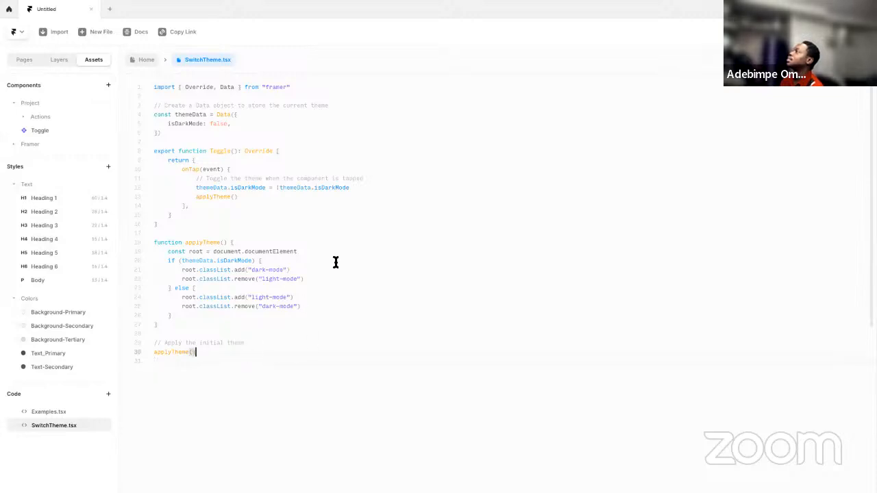
{"action": "left_click", "coordinate": [322, 241]}
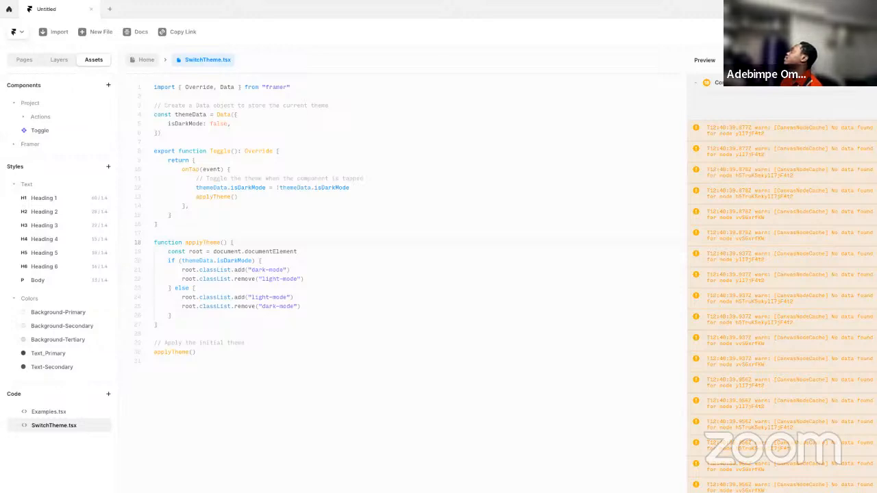
- Shrink the console panel and look over the Toggle and applyTheme code in SwitchTheme.tsx
{"action": "left_click_drag", "start_coordinate": [822, 84], "coordinate": [818, 187]}
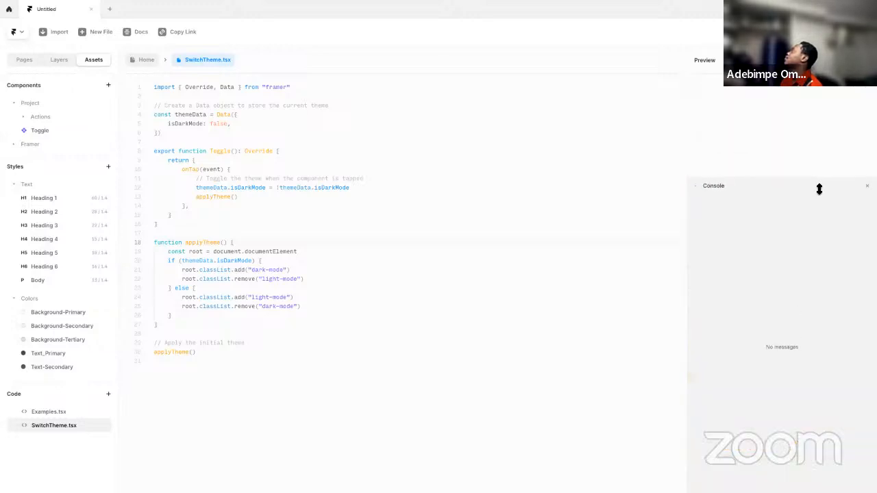
{"action": "left_click", "coordinate": [267, 106]}
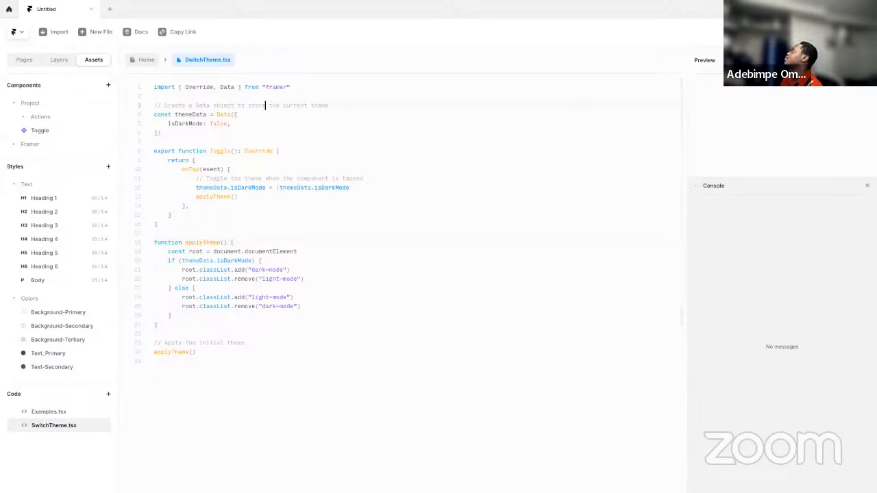
{"action": "left_click", "coordinate": [377, 198]}
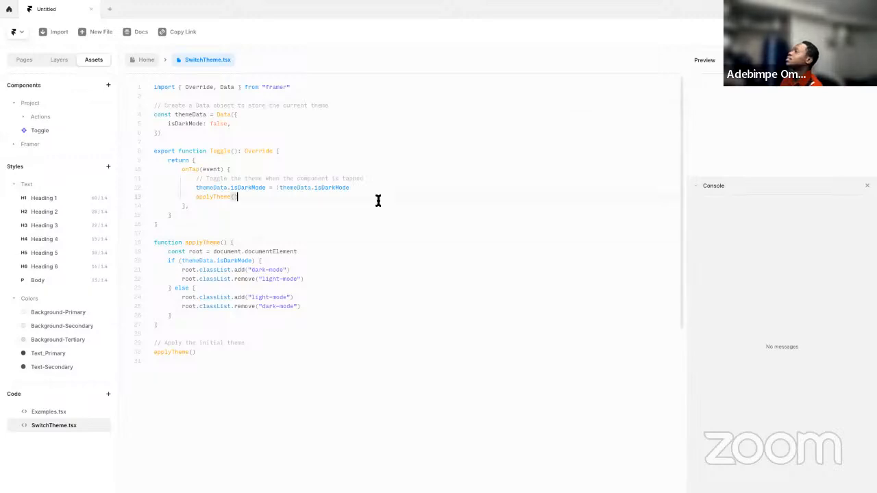
{"action": "left_click", "coordinate": [346, 317]}
- Return to the Home page and preview the Desktop frame, flipping the header toggle twice to test the theme override
{"action": "left_click", "coordinate": [146, 59]}
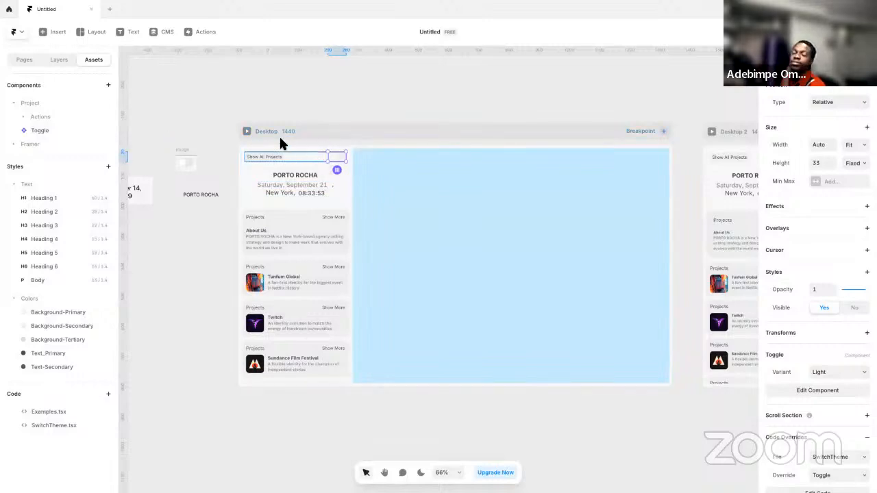
{"action": "left_click", "coordinate": [246, 131]}
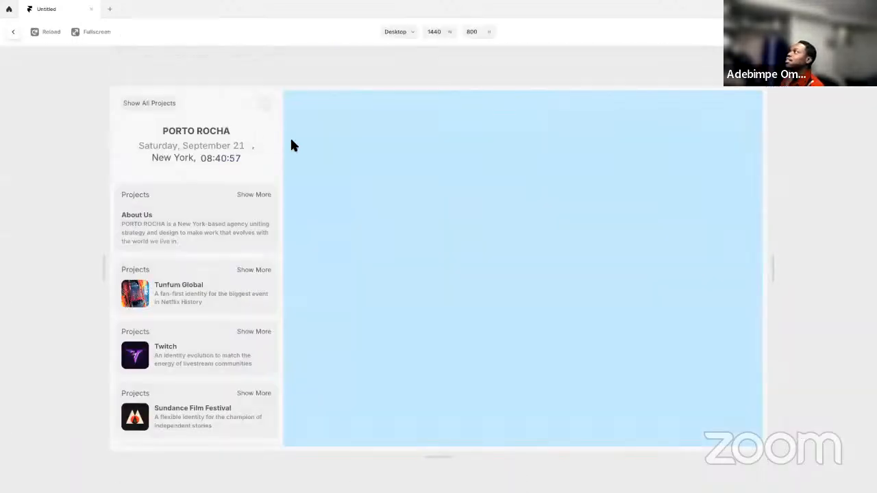
{"action": "left_click", "coordinate": [264, 110]}
{"action": "left_click", "coordinate": [264, 110]}
{"action": "key", "text": "Escape"}
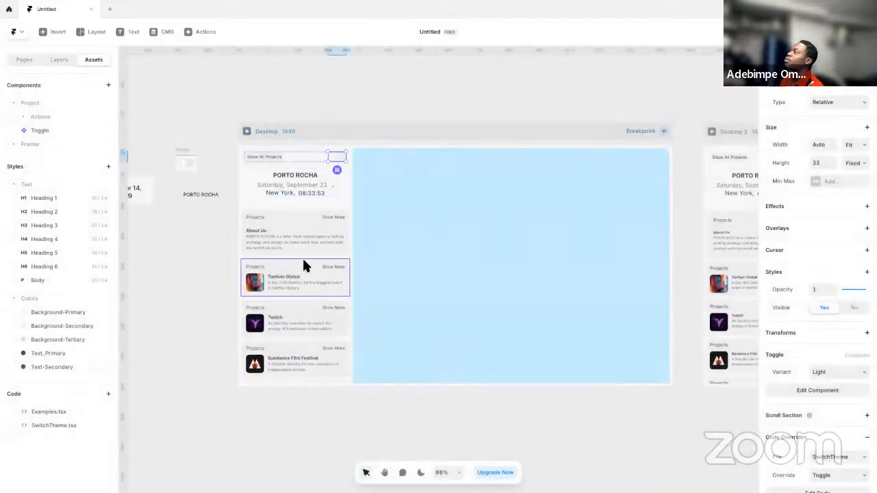
- Switch to Claude, review its CSS instructions, and send a reply reporting that nothing happens when the toggle button is clicked
{"action": "key", "text": "ctrl+Left"}
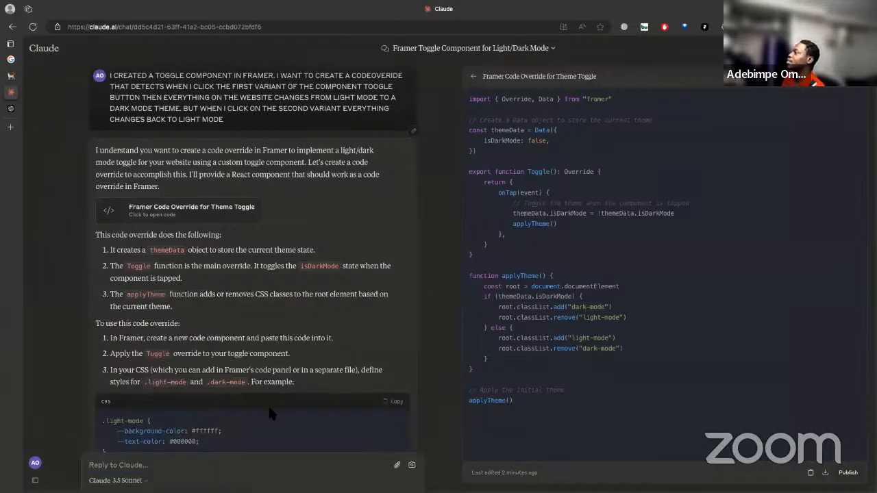
{"action": "scroll", "coordinate": [289, 329], "scroll_direction": "down", "scroll_amount": 3}
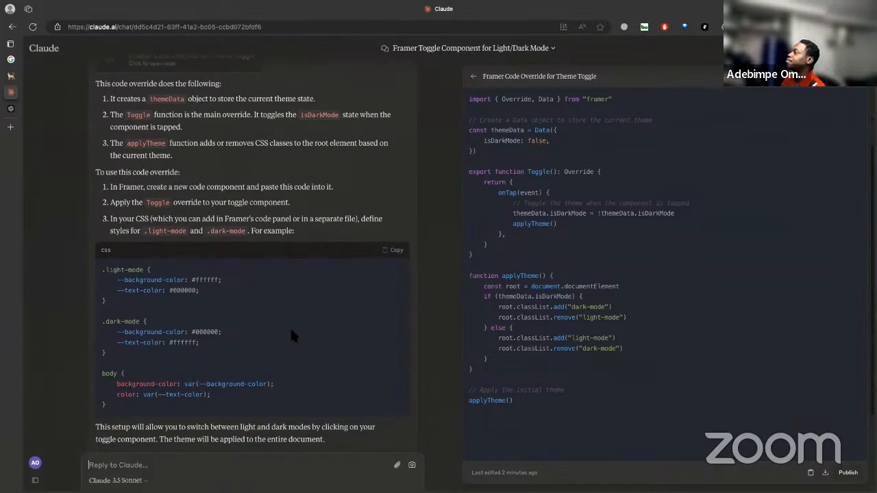
{"action": "type", "text": "so when"}
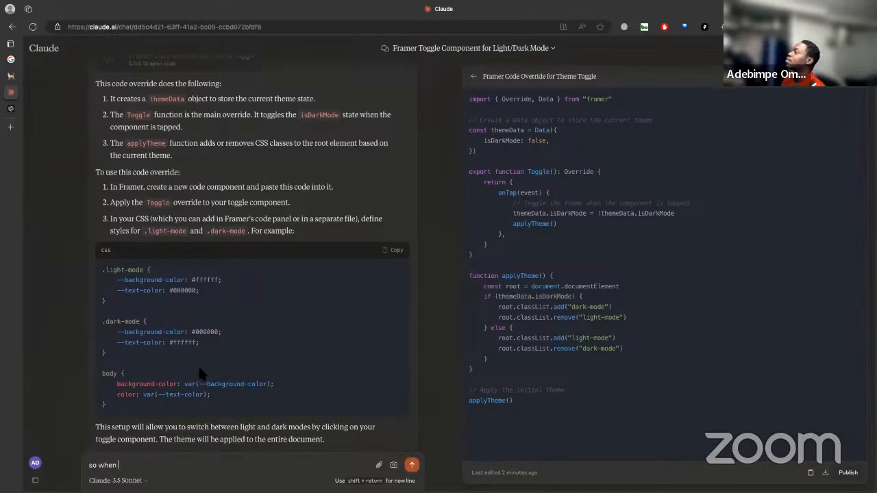
{"action": "scroll", "coordinate": [201, 373], "scroll_direction": "down", "scroll_amount": 2}
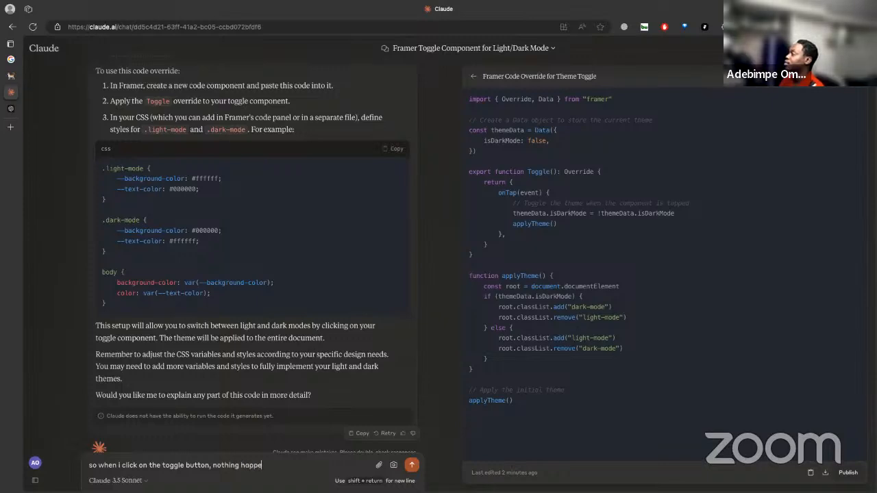
{"action": "key", "text": "Return"}
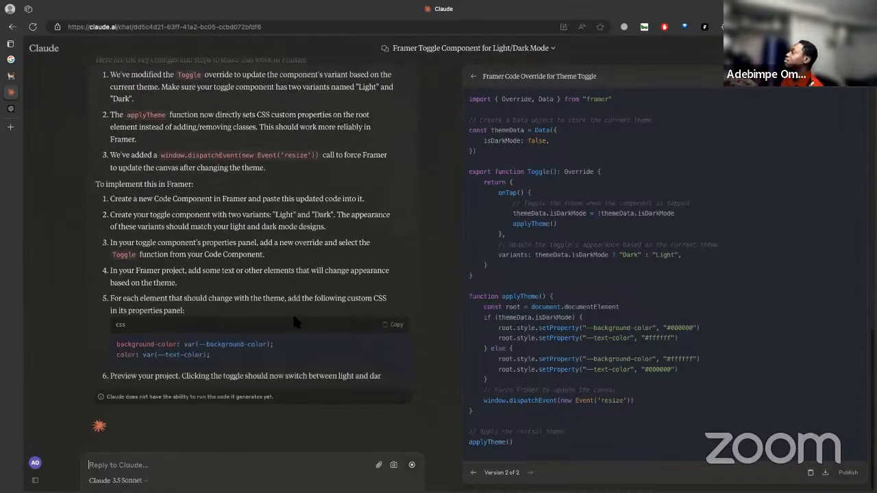
- Copy Claude's version 2 override code, replace all of SwitchTheme.tsx in Framer with it, and complete the word "import" on line 1
{"action": "left_click_drag", "start_coordinate": [524, 434], "coordinate": [468, 96]}
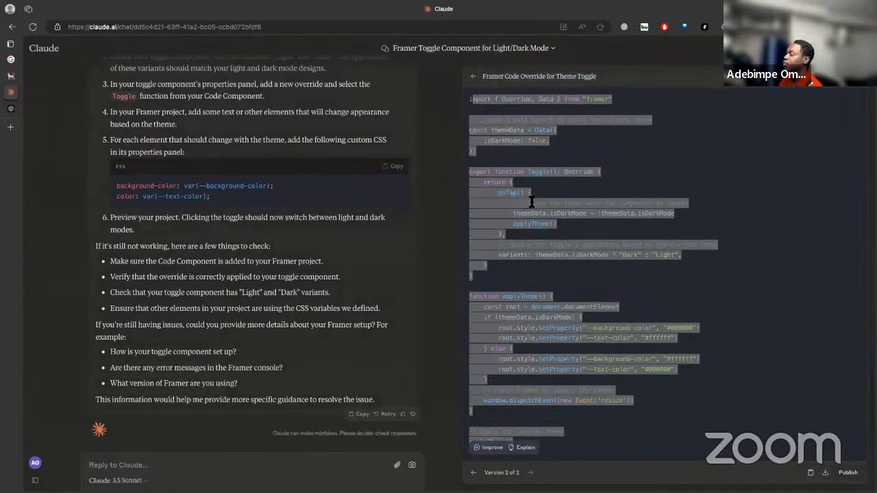
{"action": "key", "text": "super+Tab"}
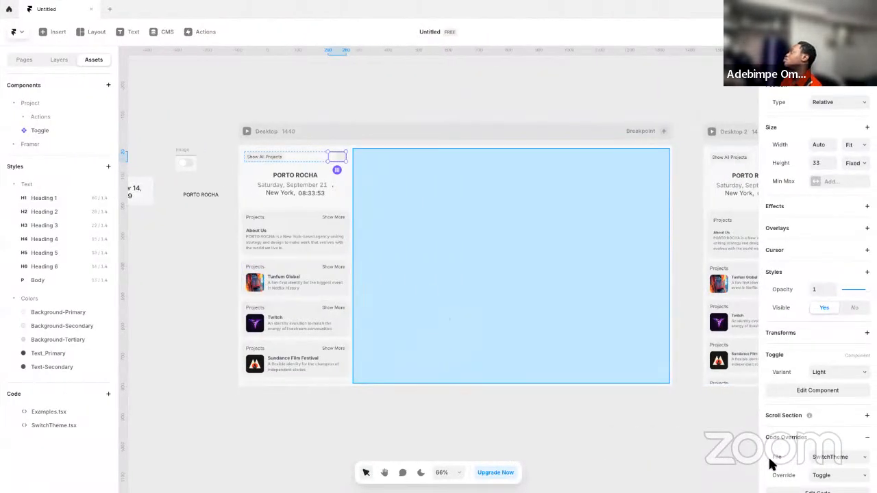
{"action": "scroll", "coordinate": [815, 452], "scroll_direction": "down", "scroll_amount": 1}
{"action": "left_click", "coordinate": [825, 446]}
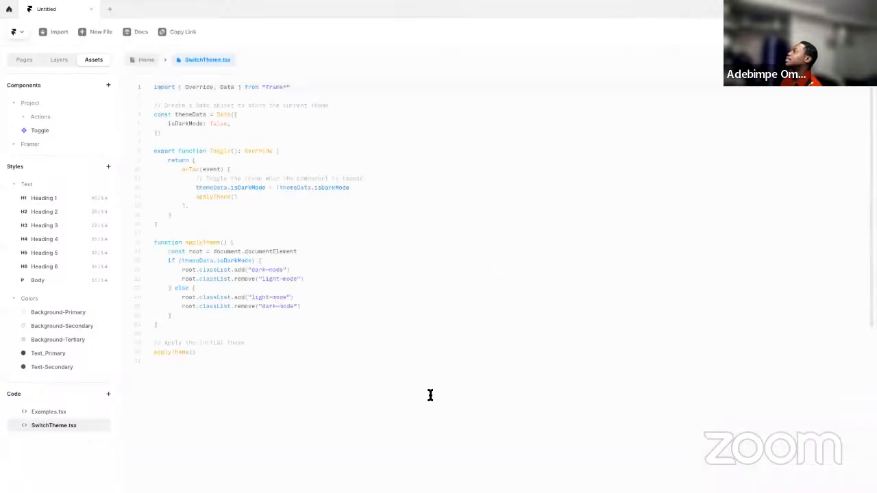
{"action": "key", "text": "ctrl+a"}
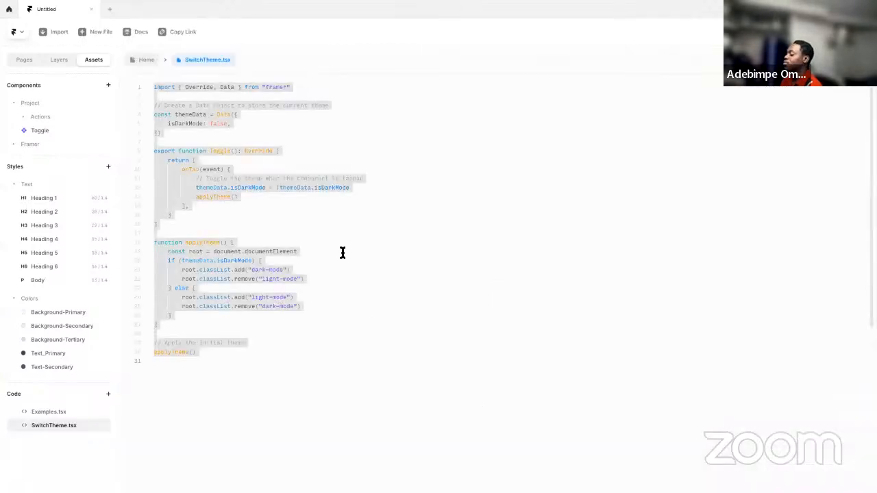
{"action": "key", "text": "ctrl+v"}
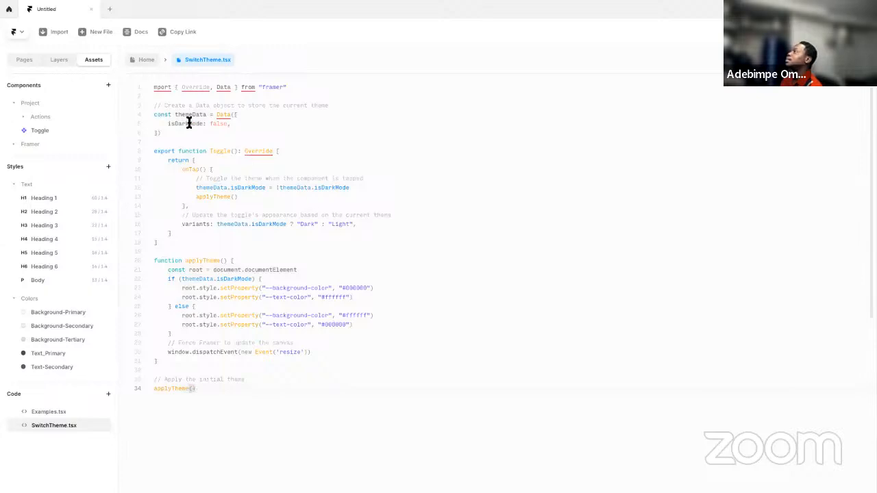
{"action": "left_click", "coordinate": [158, 94]}
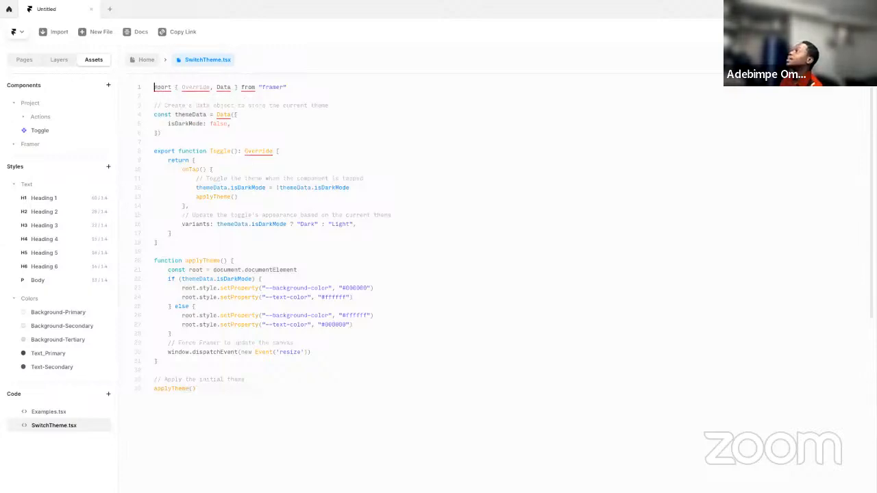
{"action": "type", "text": "i"}
{"action": "left_click", "coordinate": [534, 180]}
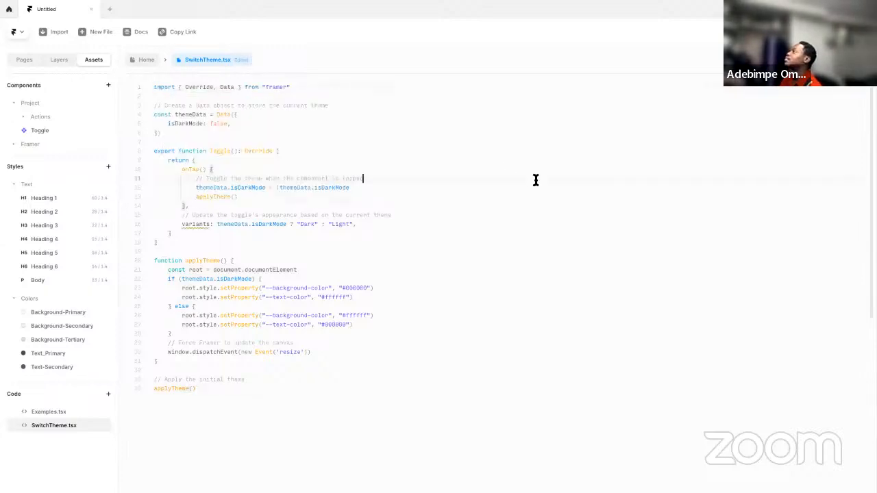
- Preview the Desktop frame from the Home page and flip the header toggle repeatedly to test the revised override code
{"action": "left_click", "coordinate": [144, 60]}
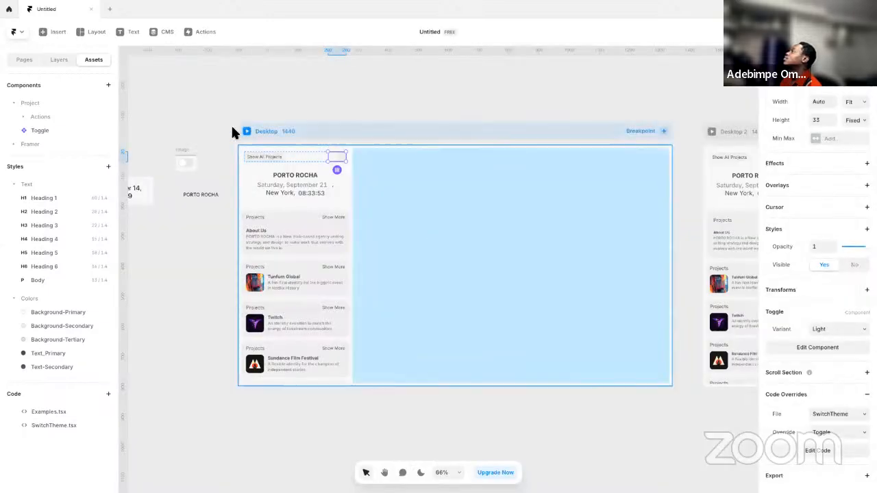
{"action": "left_click", "coordinate": [248, 131]}
{"action": "left_click", "coordinate": [244, 130]}
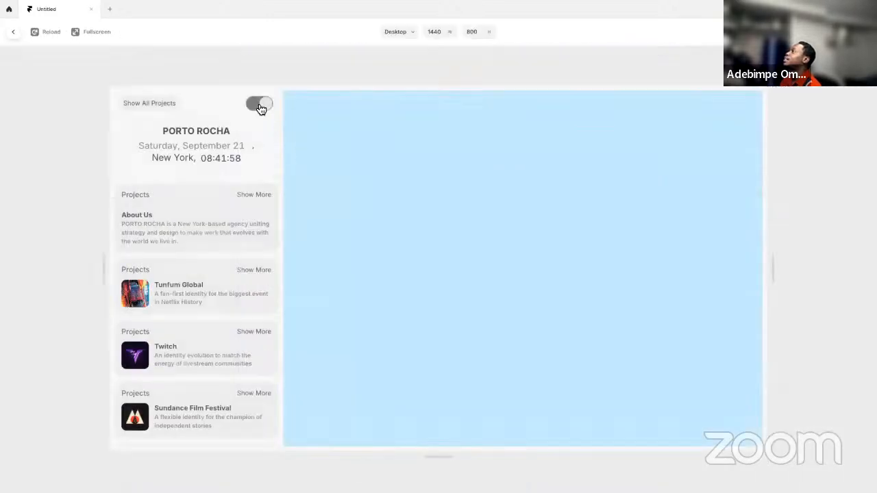
{"action": "left_click", "coordinate": [261, 110]}
{"action": "left_click", "coordinate": [261, 110]}
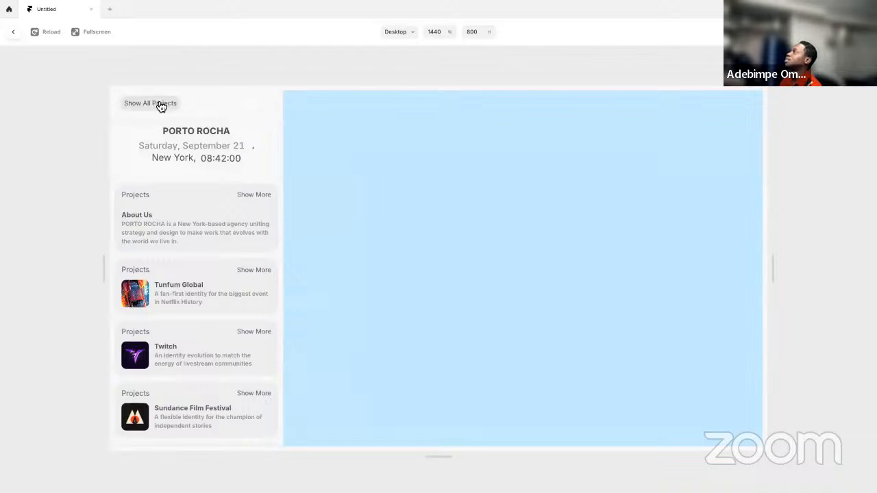
{"action": "left_click", "coordinate": [251, 108]}
{"action": "left_click", "coordinate": [251, 108]}
{"action": "left_click", "coordinate": [251, 108]}
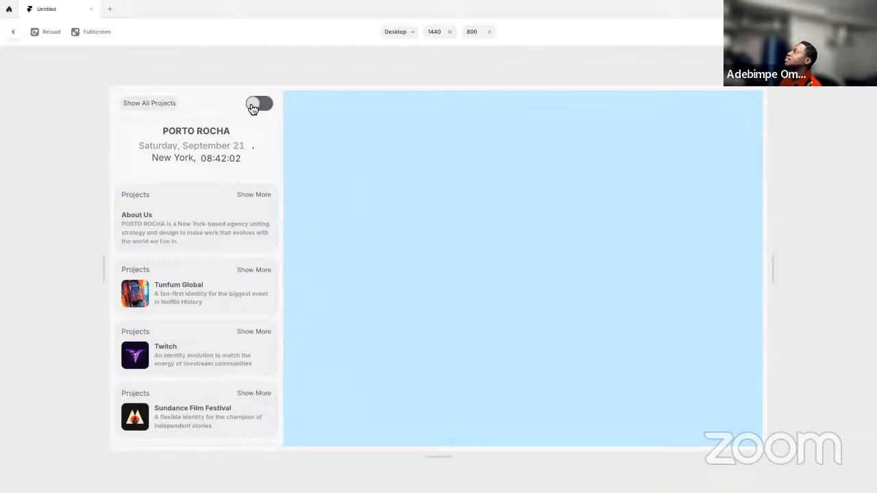
{"action": "key", "text": "Escape"}
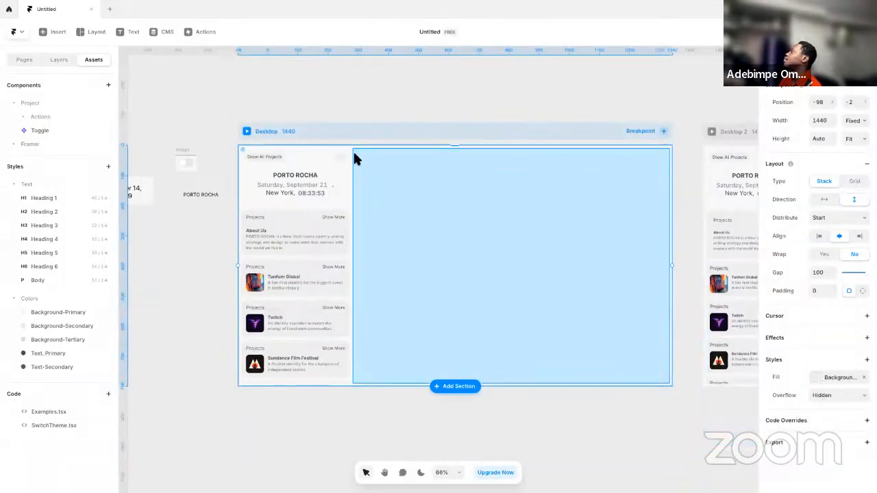
- Select the Toggle component in the Desktop header and check the available options for its code override and override file
{"action": "left_click", "coordinate": [334, 158]}
{"action": "left_click", "coordinate": [847, 437]}
{"action": "left_click", "coordinate": [846, 438]}
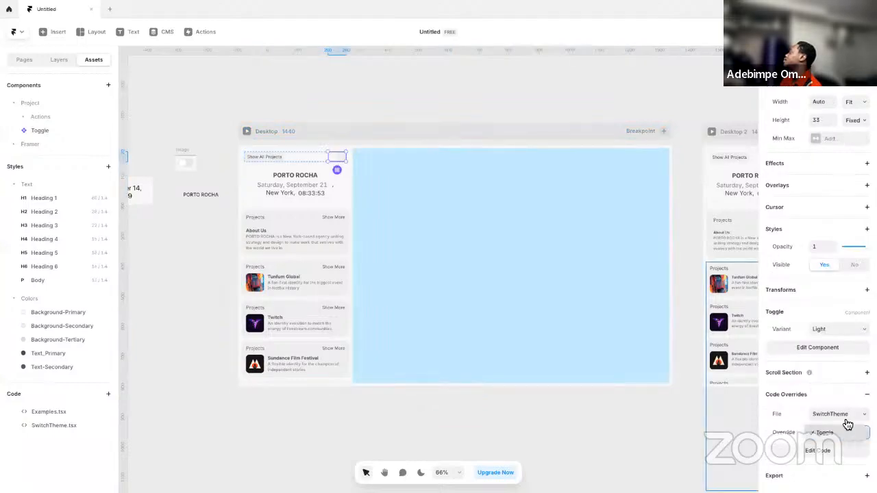
{"action": "left_click", "coordinate": [847, 418]}
{"action": "left_click", "coordinate": [847, 415]}
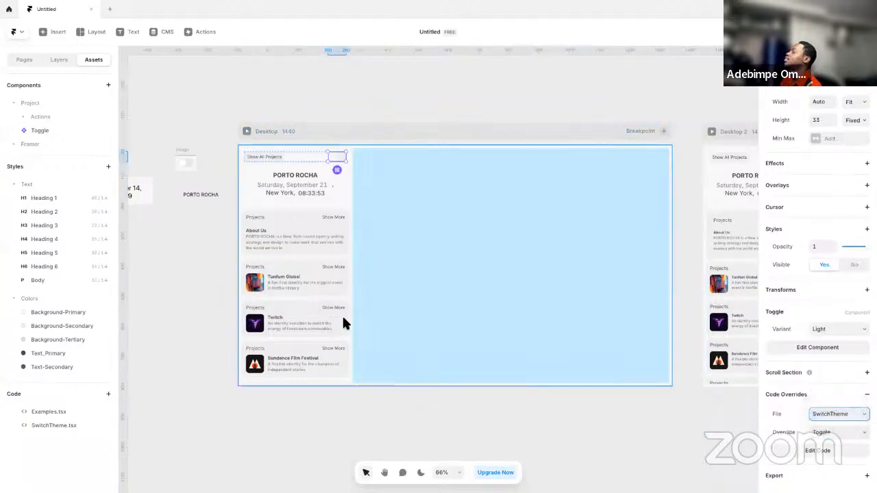
- Switch to Claude and send the reply "Still not working for the code override"
{"action": "key", "text": "ctrl+Left"}
{"action": "left_click", "coordinate": [189, 467]}
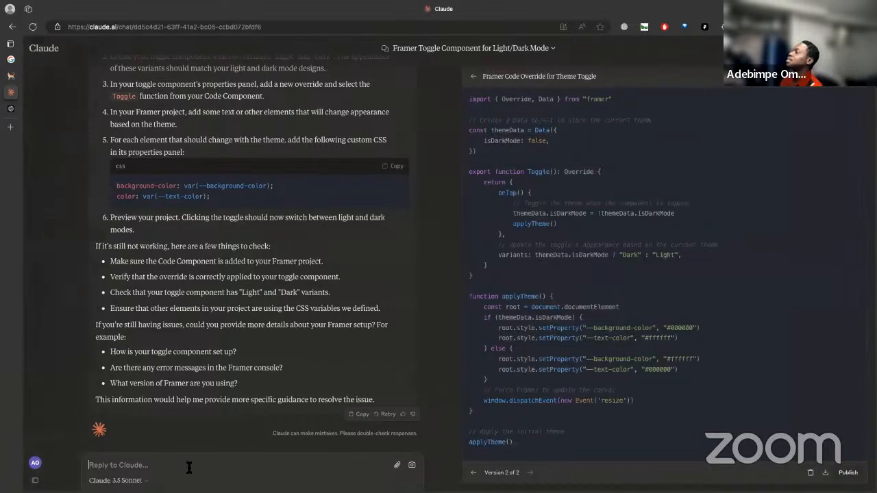
{"action": "type", "text": "Sti"}
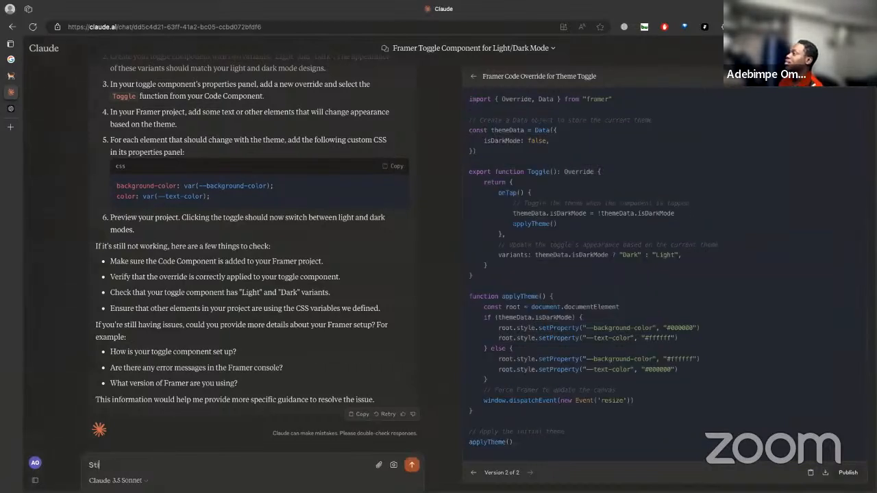
{"action": "type", "text": "ll not working for the override"}
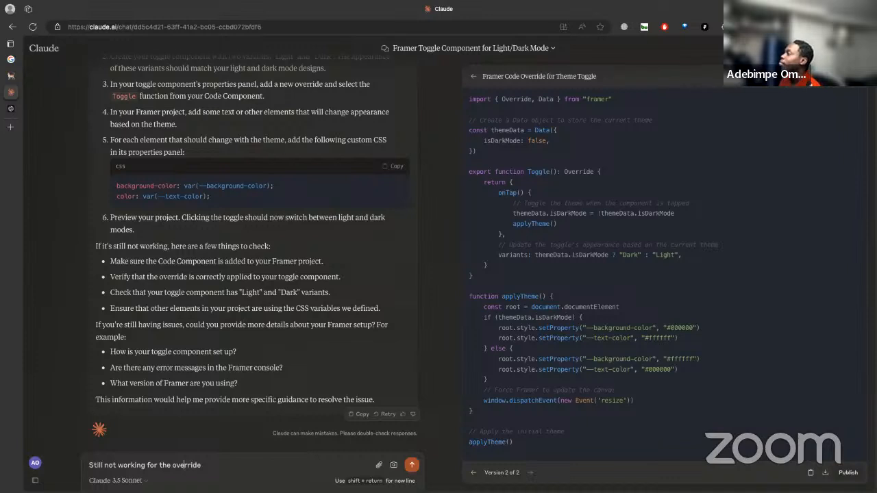
{"action": "type", "text": "code"}
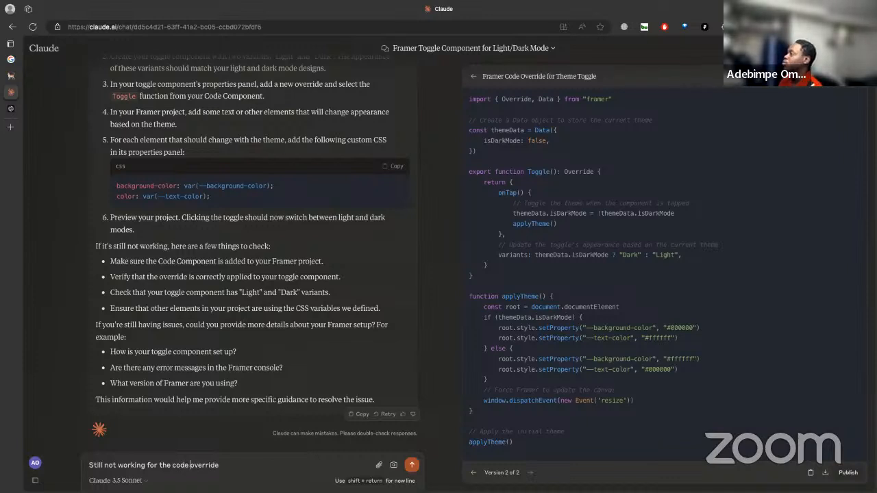
{"action": "key", "text": "Return"}
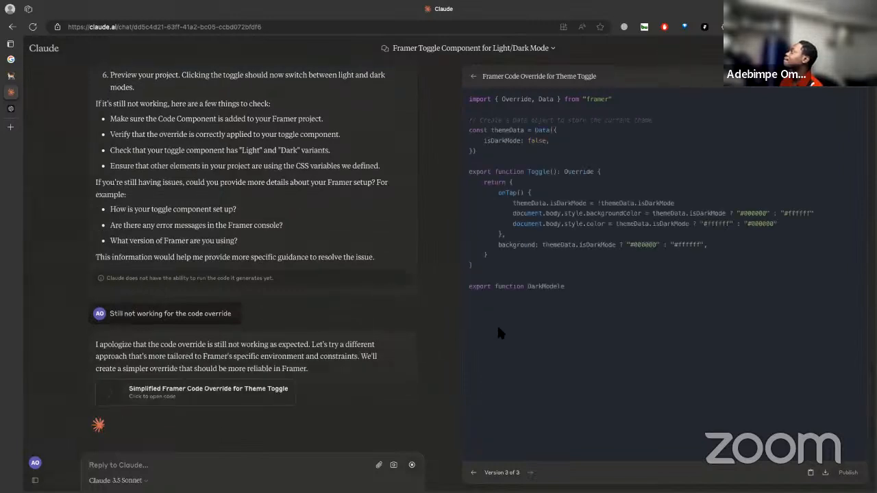
- Copy Claude's simplified version 3 override code and replace the entire contents of SwitchTheme.tsx in Framer with it
{"action": "left_click_drag", "start_coordinate": [530, 334], "coordinate": [494, 99]}
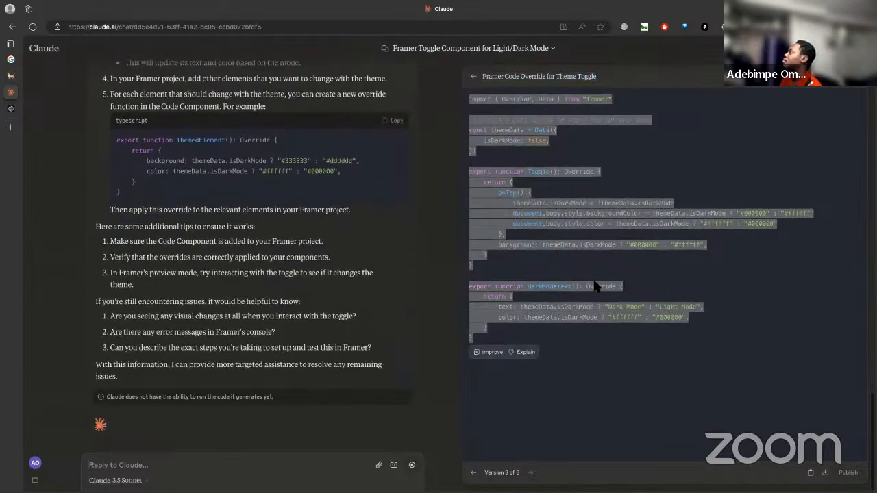
{"action": "key", "text": "ctrl+Right"}
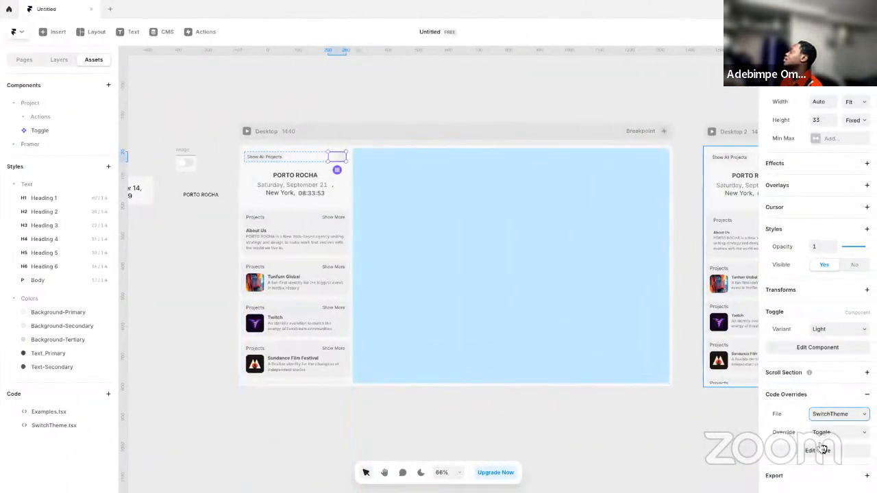
{"action": "left_click", "coordinate": [823, 449]}
{"action": "left_click", "coordinate": [425, 337]}
{"action": "key", "text": "ctrl+a"}
{"action": "type", "text": "import { Override, Data } from \"framer\"  // Create a Data object to store the current theme const themeData = Data({     isDarkMode: false, })  export function Toggle(): Override {     return {         onTap() {             themeData.isDarkMode = !themeData.isDarkMode             document.body.style.backgroundColor = themeData.isDarkMode                 ? \"#000000\"                 : \"#ffffff\"             document.body.style.color = themeData.isDarkMode                 ? \"#ffffff\"                 : \"#000000\"         },         background: themeData.isDarkMode ? \"#000000\" : \"#ffffff\",     } }  export function DarkModeText(): Override {     return {         text: themeData.isDarkMode ? \"Dark Mode\" : \"Light Mode\",         color: themeData.isDarkMode ? \"#ffffff\" : \"#000000\",     } }"}
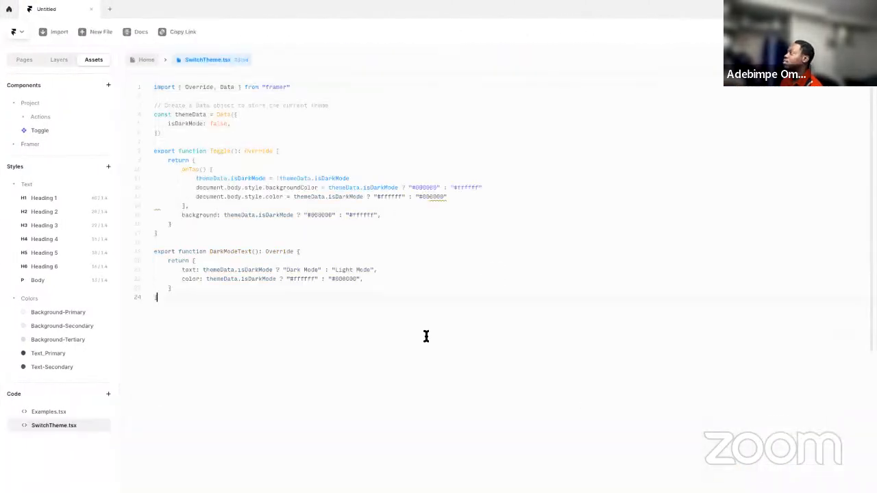
- Go back to the Home page and preview the Desktop frame, flipping the header toggle to test the simplified override
{"action": "left_click", "coordinate": [139, 60]}
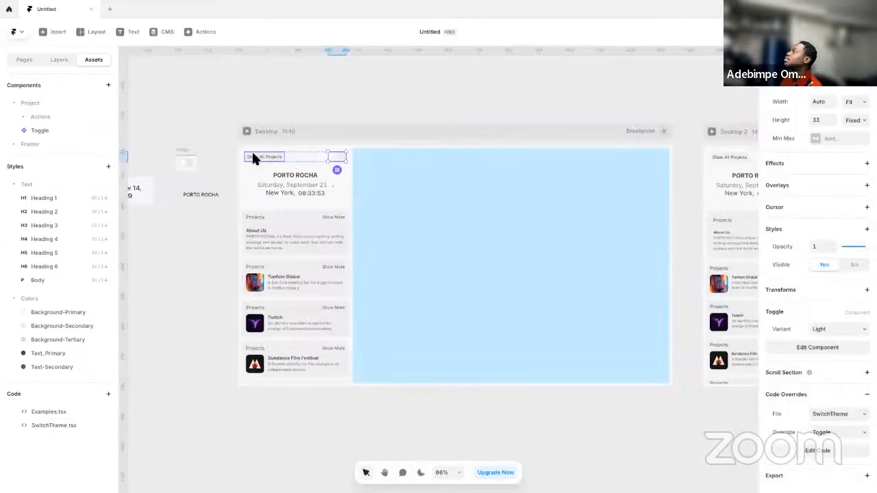
{"action": "left_click", "coordinate": [247, 130]}
{"action": "left_click", "coordinate": [263, 106]}
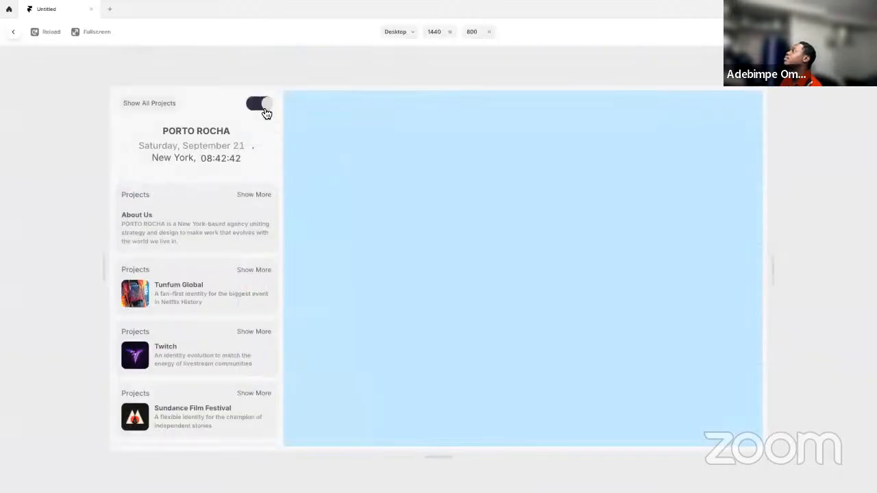
- Flip the header toggle again in the preview, and send Claude "not working" with a screenshot of the previewed sidebar attached
{"action": "left_click", "coordinate": [263, 106]}
{"action": "left_click", "coordinate": [263, 107]}
{"action": "key", "text": "ctrl+Left"}
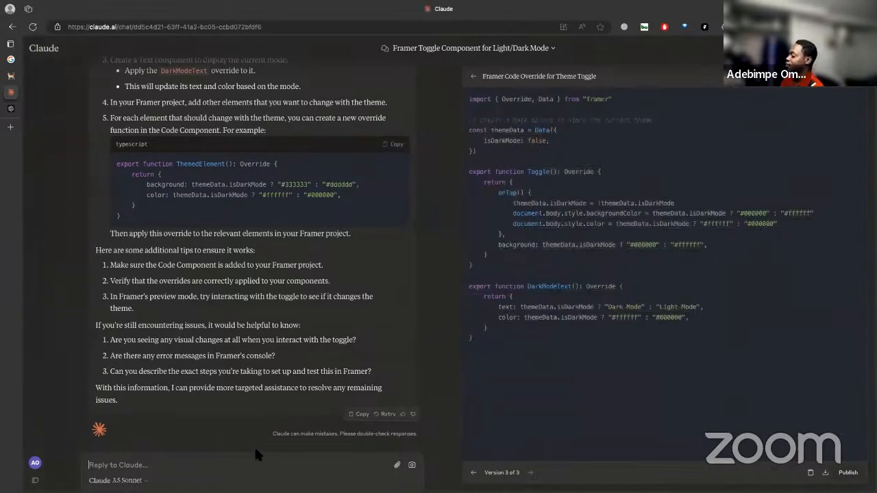
{"action": "type", "text": "not working"}
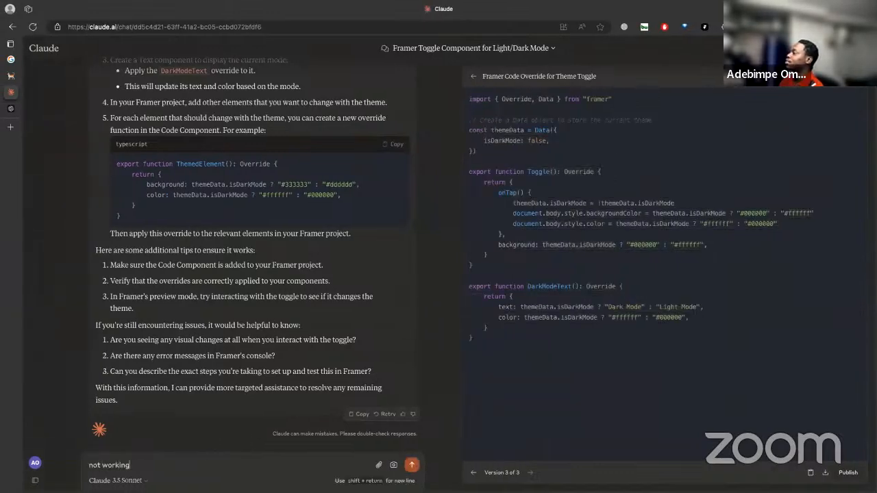
{"action": "key", "text": "ctrl+Right"}
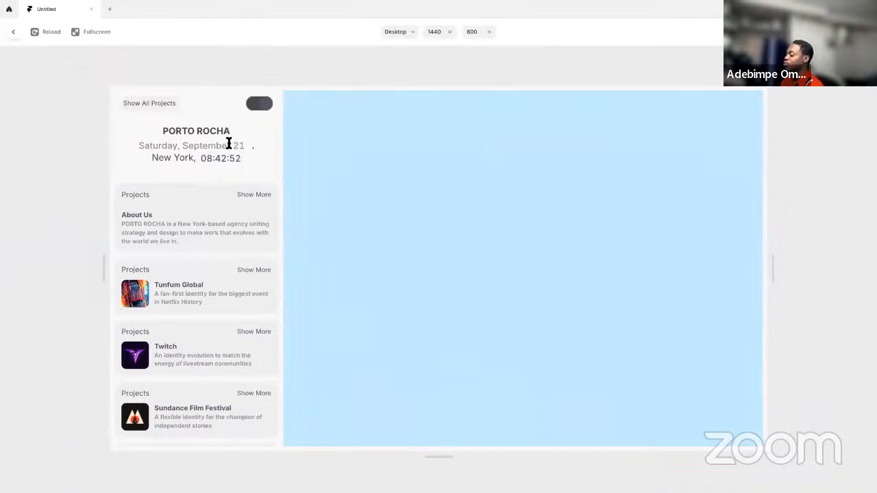
{"action": "key", "text": "super+shift+4"}
{"action": "left_click_drag", "start_coordinate": [102, 60], "coordinate": [295, 474]}
{"action": "key", "text": "ctrl+Left"}
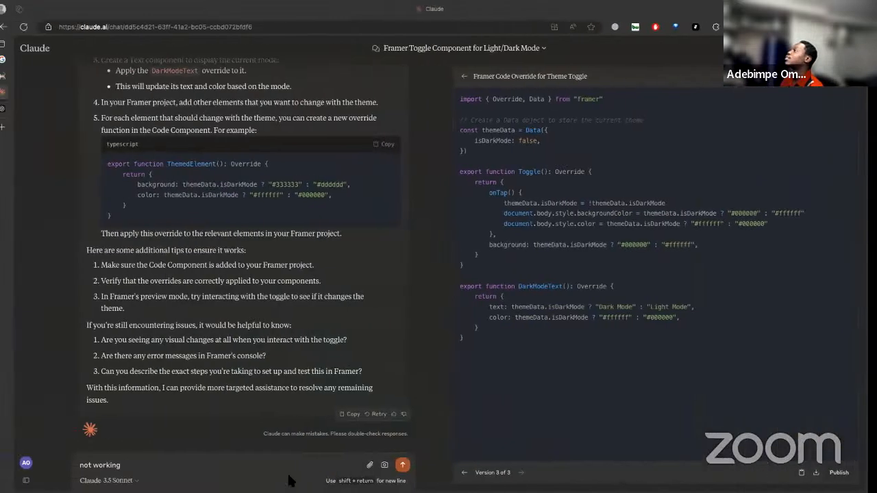
{"action": "key", "text": "super+v"}
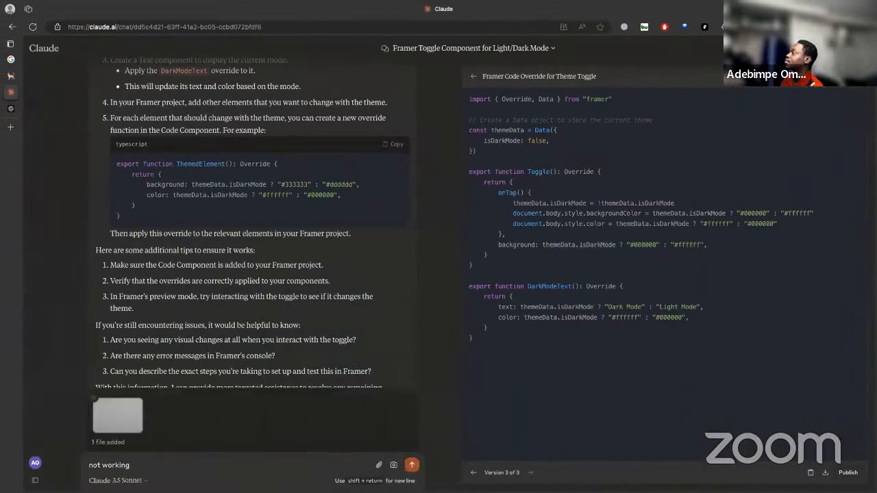
{"action": "key", "text": "Return"}
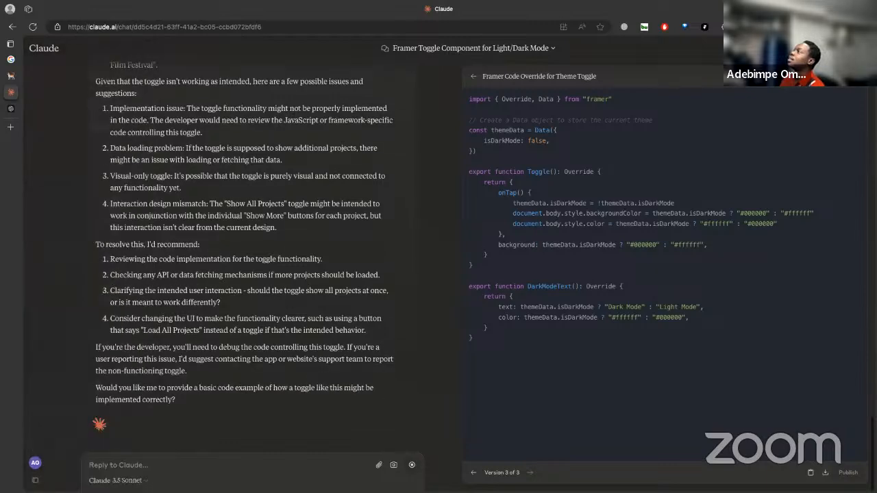
- Switch to the existing ChatGPT conversation about the toggle and look over its CodeOverride example
{"action": "left_click", "coordinate": [11, 108]}
{"action": "left_click", "coordinate": [446, 237]}
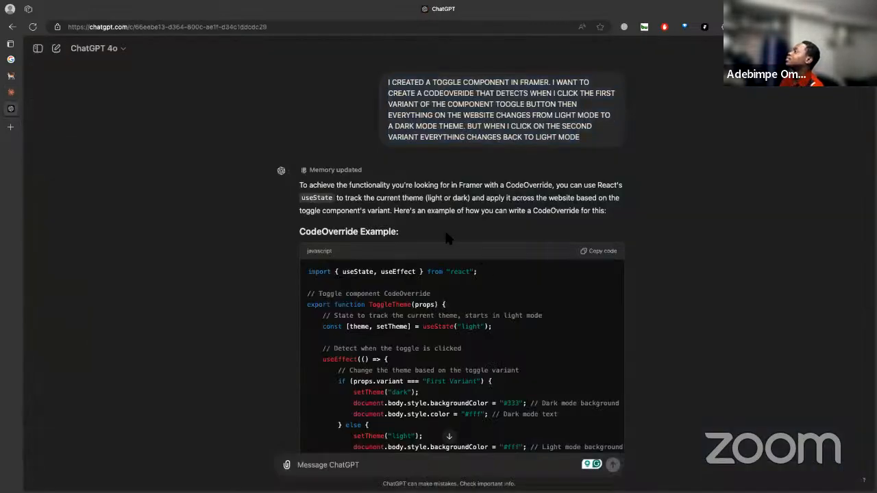
{"action": "scroll", "coordinate": [459, 298], "scroll_direction": "down", "scroll_amount": 2}
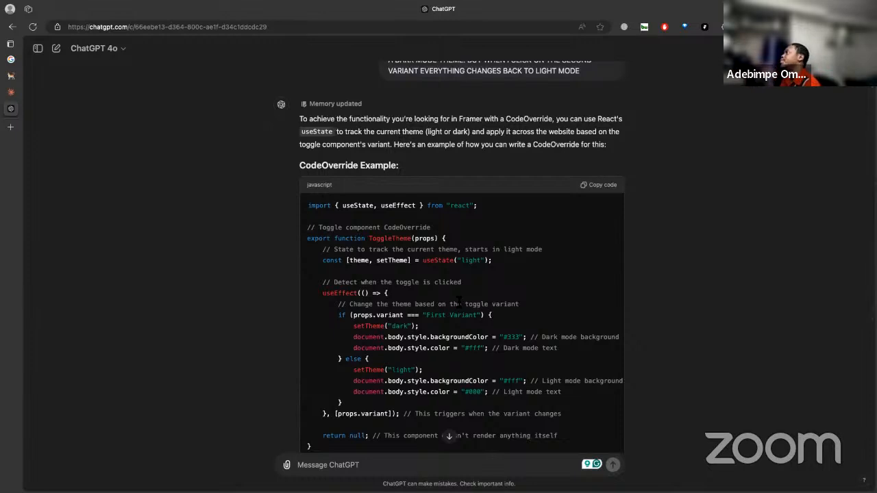
- Set the ChatGPT model to o1-mini
{"action": "left_click", "coordinate": [96, 48]}
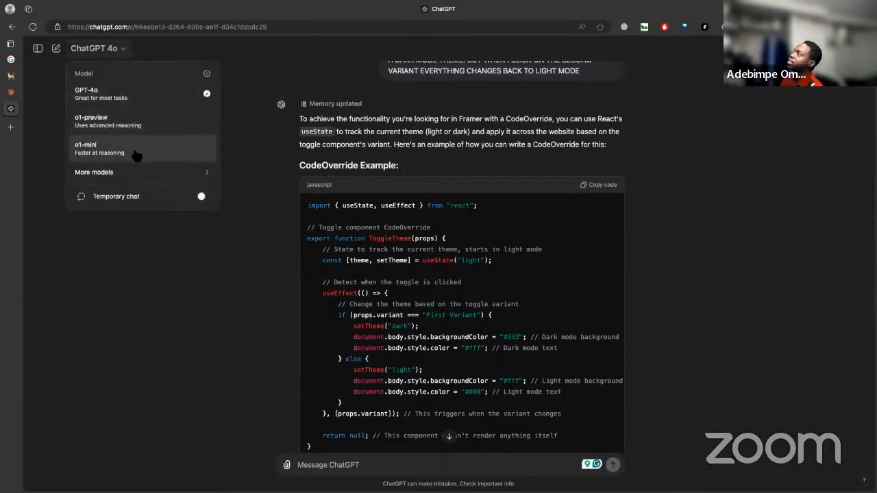
{"action": "left_click", "coordinate": [136, 152]}
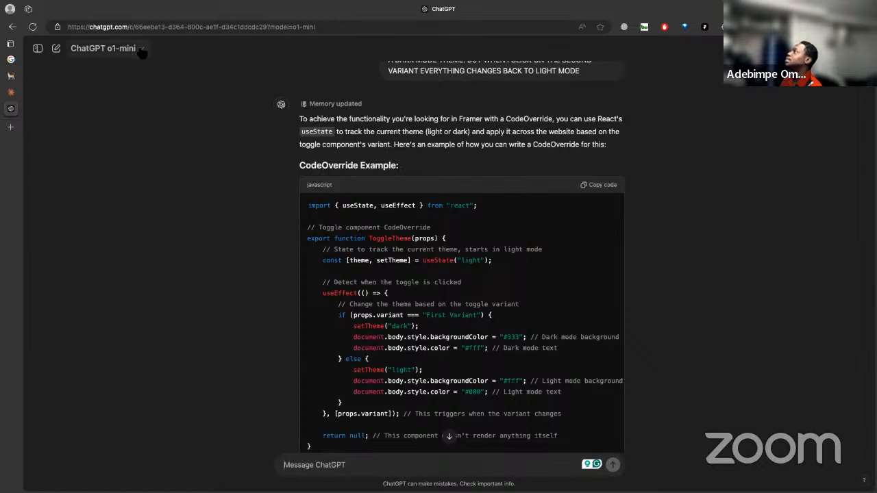
{"action": "left_click", "coordinate": [102, 48]}
{"action": "left_click", "coordinate": [632, 135]}
- Copy the original toggle-component prompt, set the model to o1-preview and resend the prompt in the same conversation
{"action": "scroll", "coordinate": [629, 164], "scroll_direction": "up", "scroll_amount": 3}
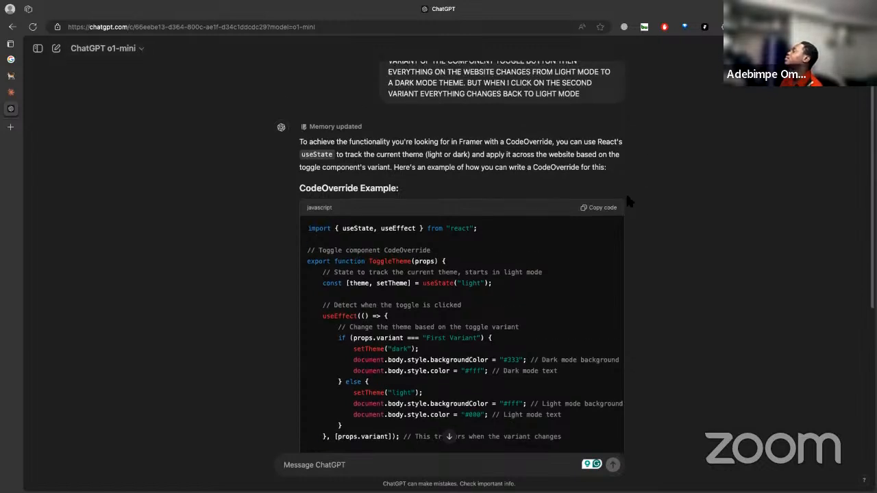
{"action": "left_click_drag", "start_coordinate": [581, 140], "coordinate": [402, 82]}
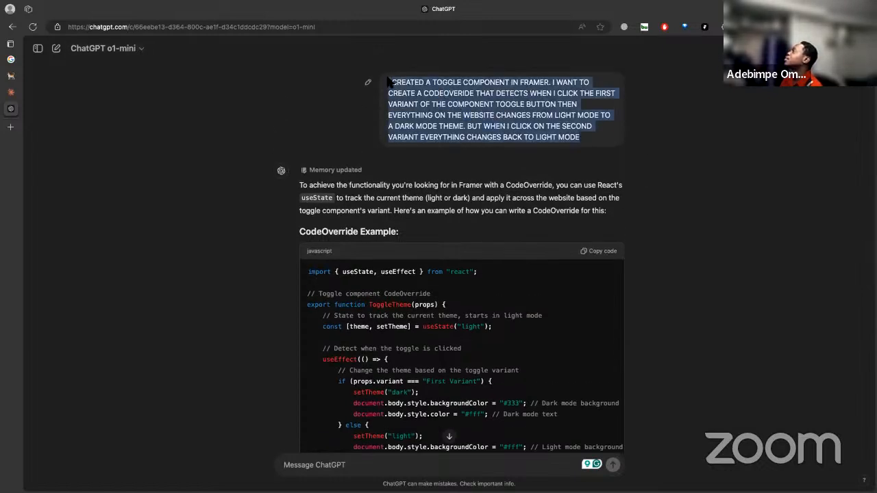
{"action": "left_click", "coordinate": [118, 52]}
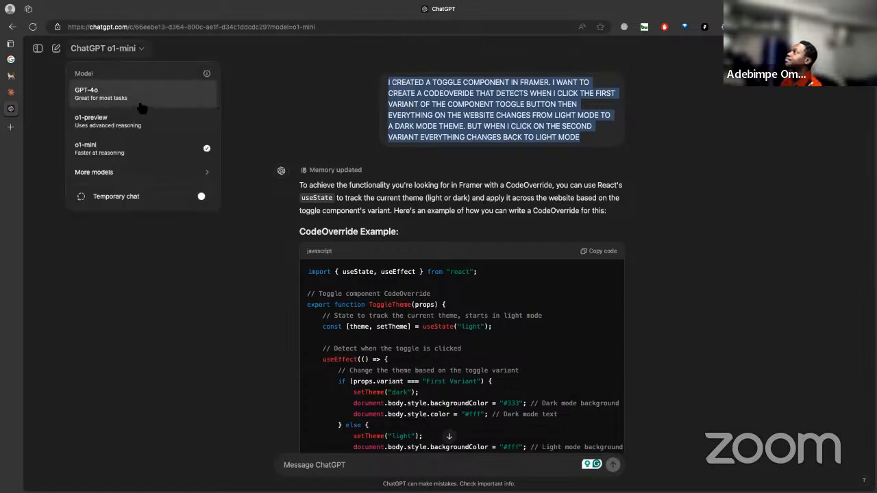
{"action": "left_click", "coordinate": [144, 122]}
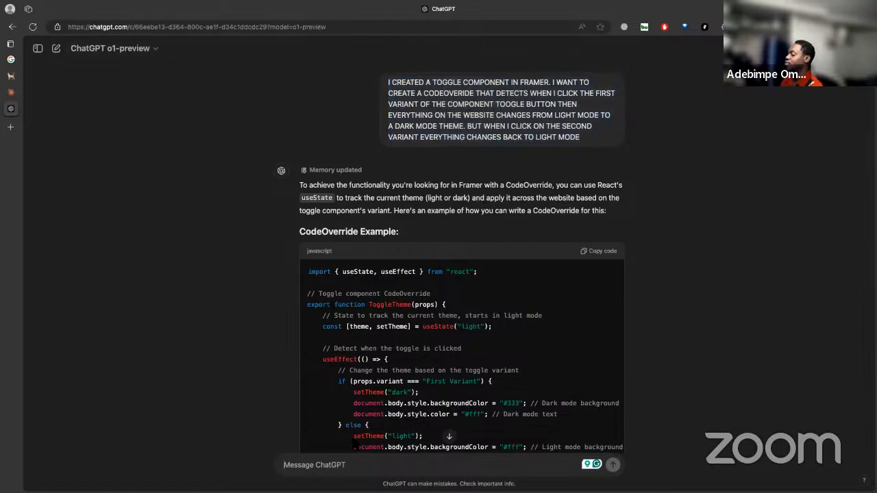
{"action": "type", "text": "I CREATED A TOGGLE COMPONENT IN FRAMER. I WANT TO CREATE A CODEOVERIDE THAT DETECTS WHEN I CLICK THE FIRST VARIANT OF THE COMPONENT TOOGLE BUTTON THEN EVERYTHING ON THE WEBSITE CHANGES FROM LIGHT MODE TO A DARK MODE THEME. BUT WHEN I CLICK ON THE SECOND VARIANT EVERYTHING CHANGES BACK TO LIGHT MODE"}
{"action": "key", "text": "Return"}
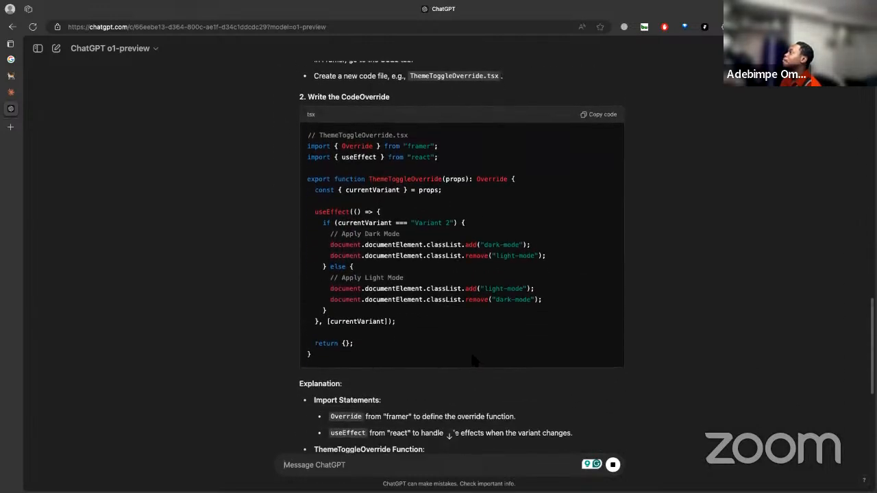
- Read through ChatGPT's new reply, examining the toggle variant setup, the code file instructions, the override code and its explanation
{"action": "scroll", "coordinate": [473, 358], "scroll_direction": "up", "scroll_amount": 5}
{"action": "scroll", "coordinate": [472, 358], "scroll_direction": "up", "scroll_amount": 5}
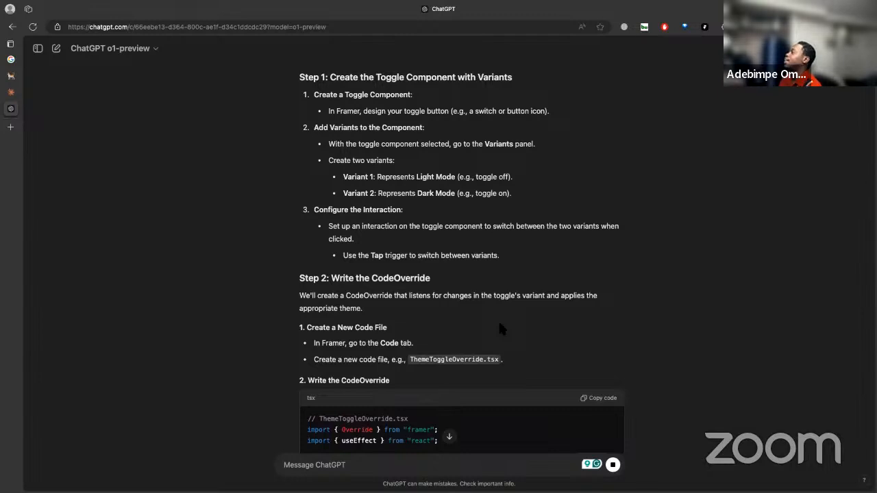
{"action": "scroll", "coordinate": [498, 321], "scroll_direction": "up", "scroll_amount": 4}
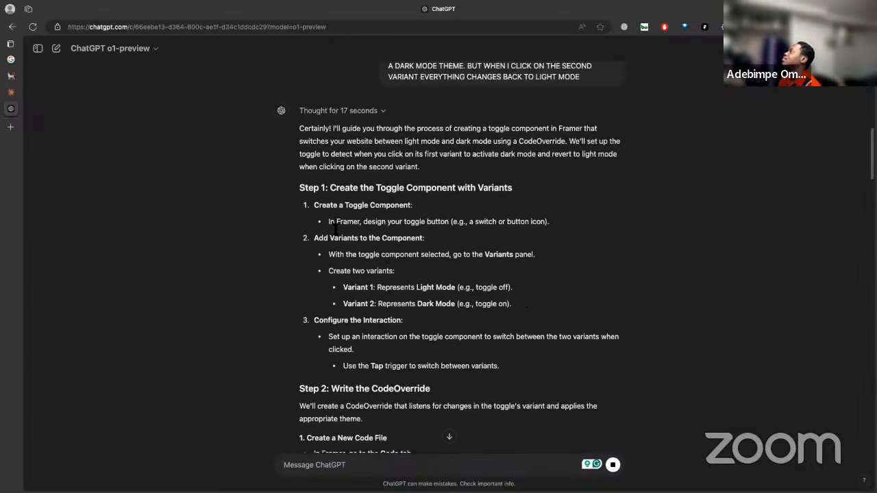
{"action": "left_click_drag", "start_coordinate": [338, 207], "coordinate": [412, 206]}
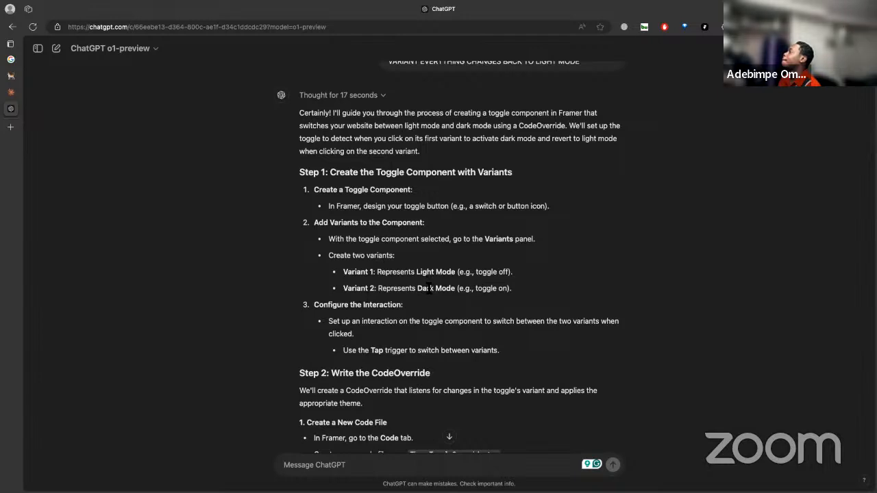
{"action": "scroll", "coordinate": [428, 287], "scroll_direction": "down", "scroll_amount": 1}
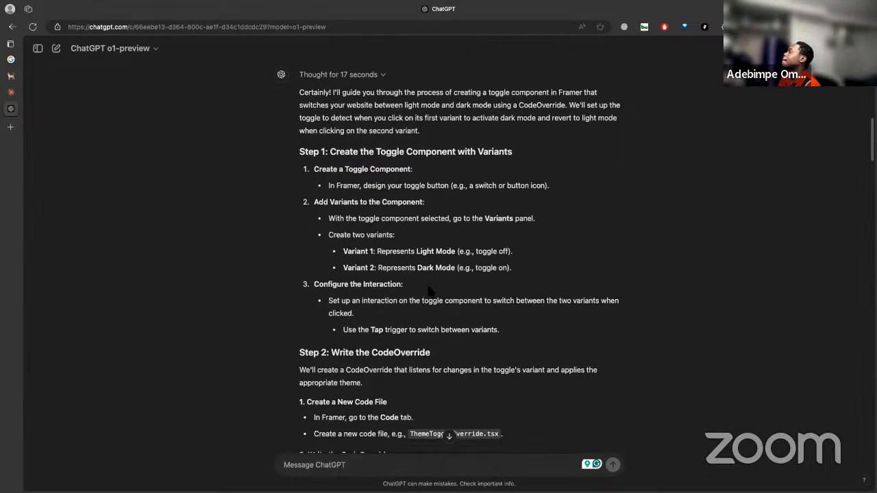
{"action": "scroll", "coordinate": [429, 291], "scroll_direction": "down", "scroll_amount": 2}
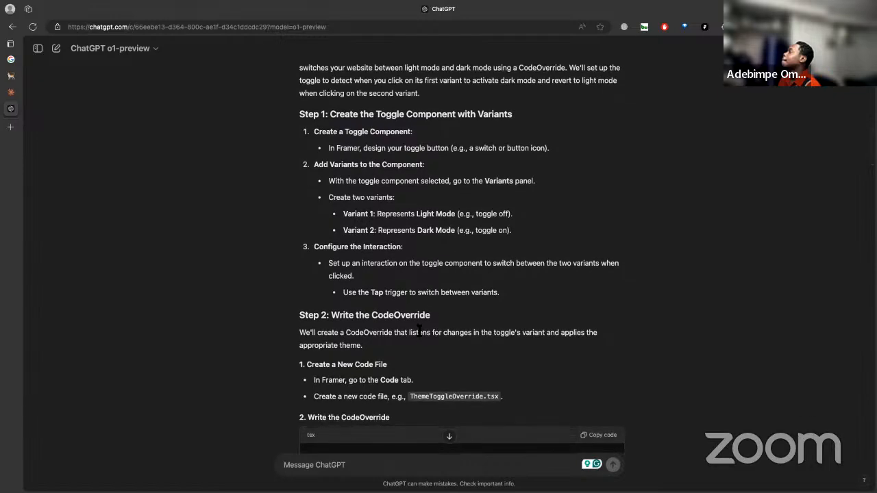
{"action": "scroll", "coordinate": [419, 332], "scroll_direction": "down", "scroll_amount": 1}
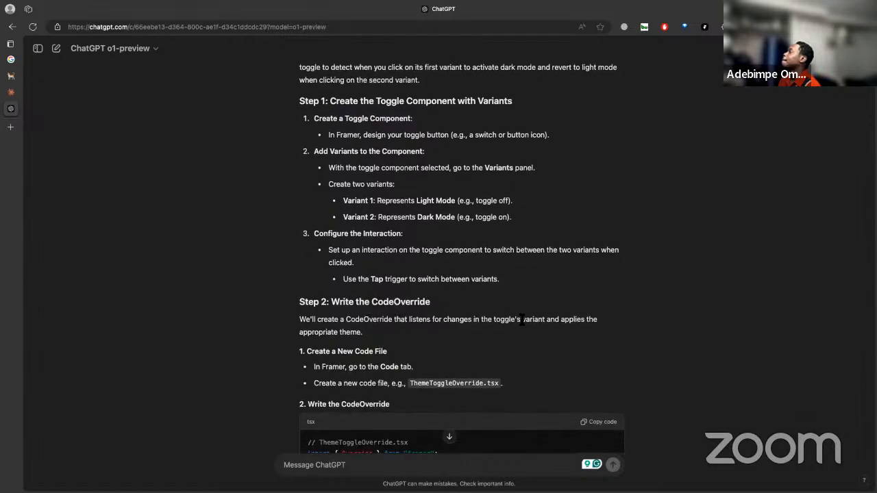
{"action": "scroll", "coordinate": [494, 314], "scroll_direction": "down", "scroll_amount": 1}
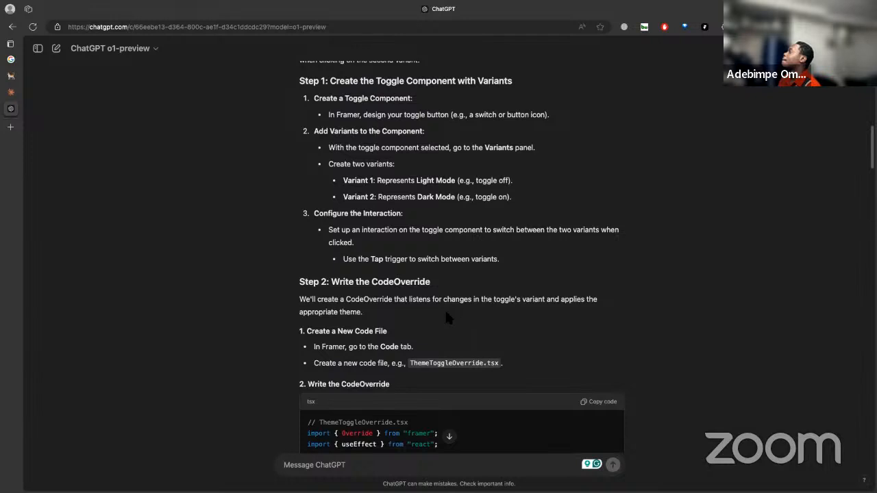
{"action": "scroll", "coordinate": [446, 317], "scroll_direction": "down", "scroll_amount": 3}
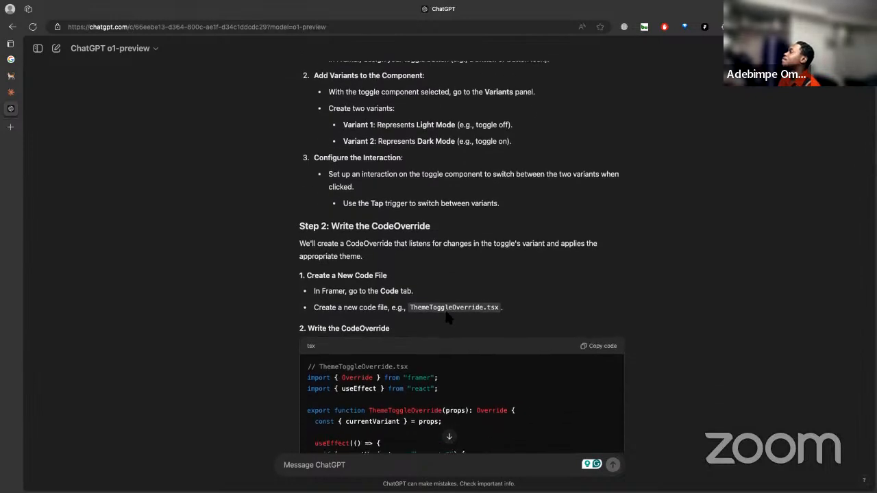
{"action": "left_click_drag", "start_coordinate": [333, 290], "coordinate": [397, 291]}
{"action": "left_click", "coordinate": [337, 320]}
{"action": "scroll", "coordinate": [452, 320], "scroll_direction": "down", "scroll_amount": 10}
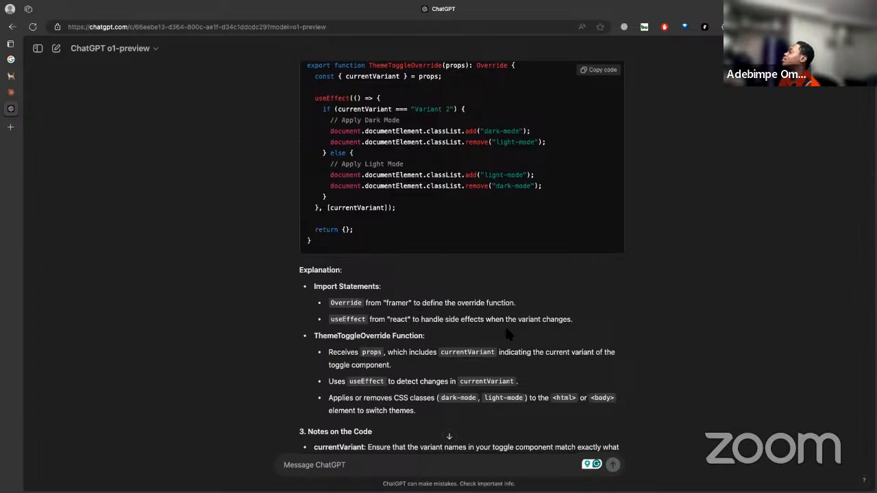
{"action": "scroll", "coordinate": [508, 334], "scroll_direction": "up", "scroll_amount": 6}
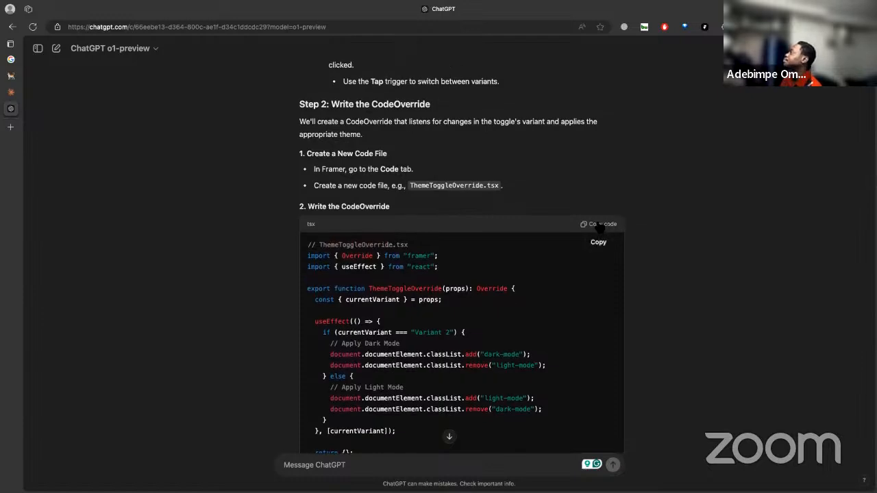
- Copy the override code from the reply, and then copy the suggested file name ThemeToggleOverride.tsx
{"action": "left_click", "coordinate": [597, 229]}
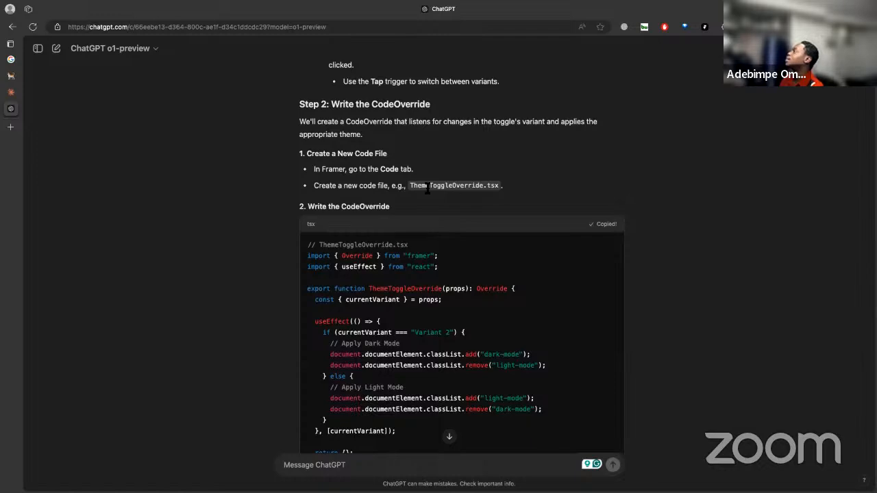
{"action": "left_click_drag", "start_coordinate": [409, 182], "coordinate": [500, 190]}
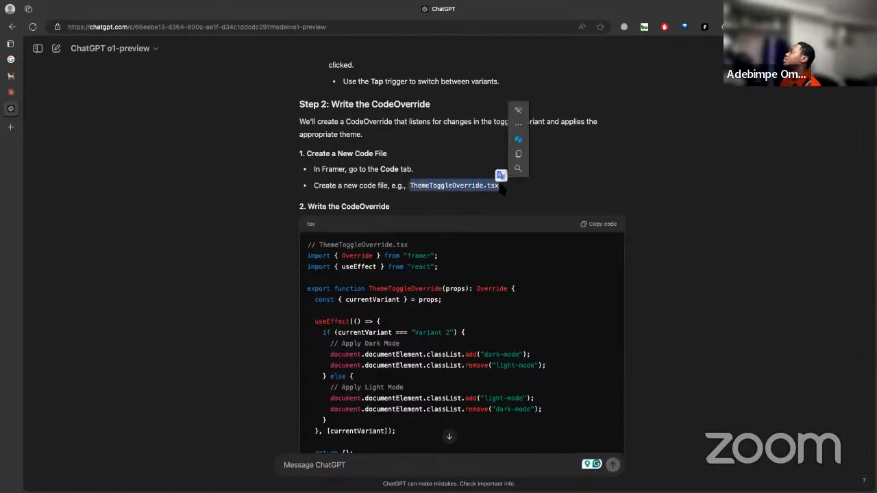
{"action": "key", "text": "ctrl+c"}
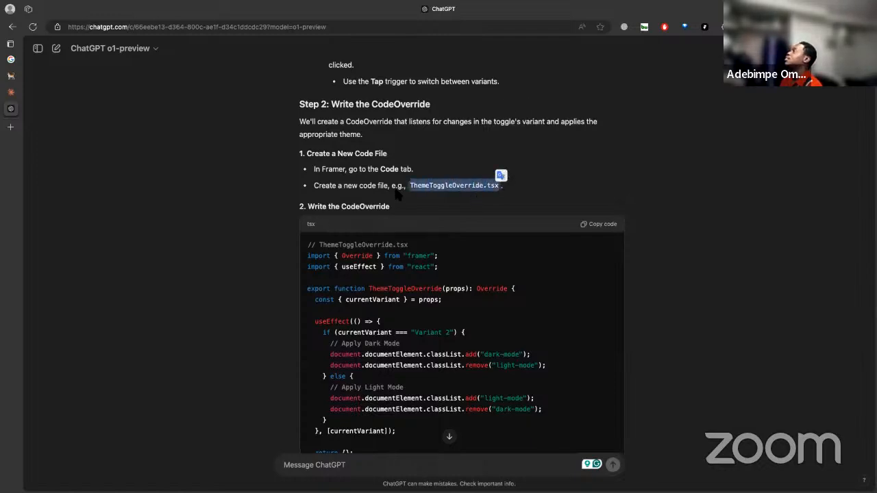
- Return to Framer, exit the preview and check the header Toggle's code override settings in the Desktop frame
{"action": "key", "text": "ctrl+Left"}
{"action": "key", "text": "ctrl+Right"}
{"action": "key", "text": "ctrl+Right"}
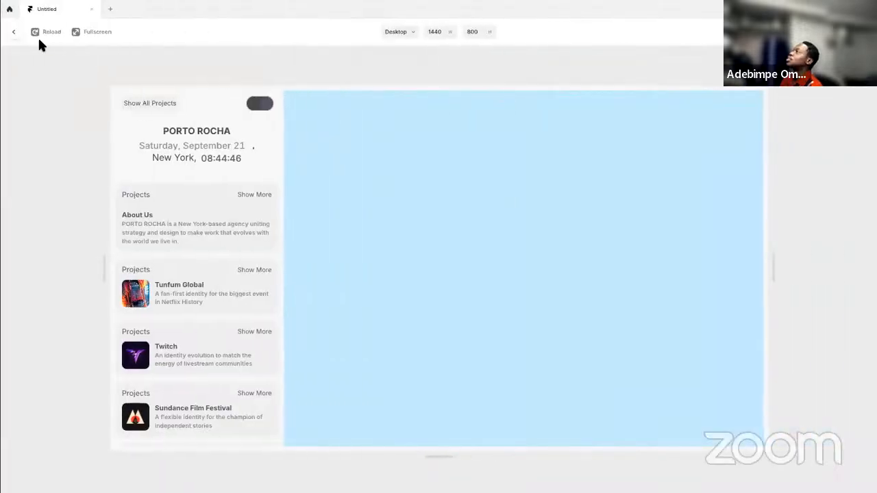
{"action": "left_click", "coordinate": [14, 32]}
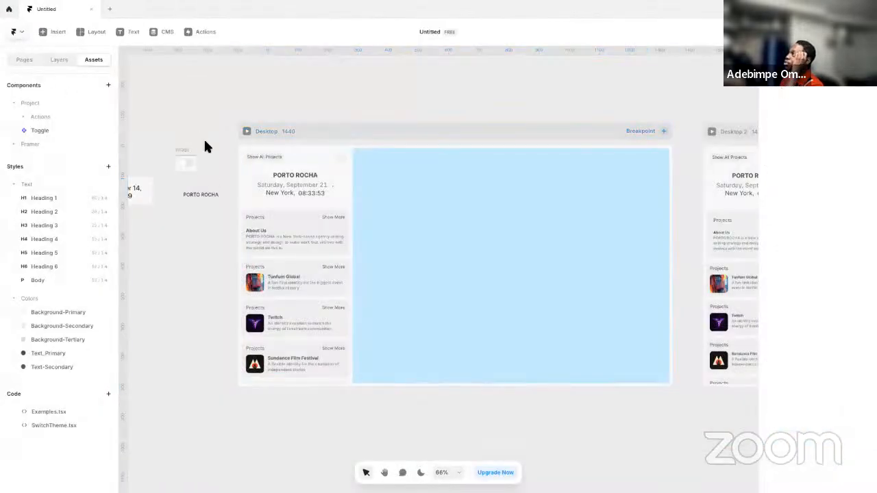
{"action": "left_click", "coordinate": [328, 158]}
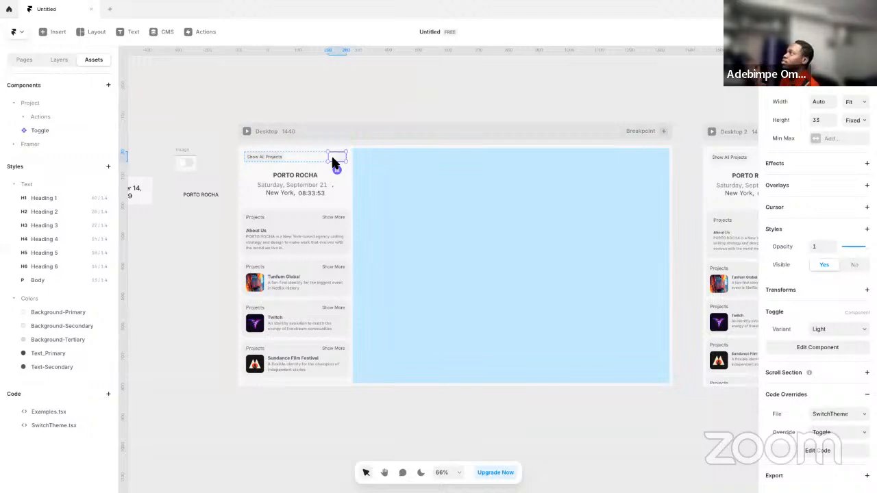
{"action": "left_click", "coordinate": [198, 109]}
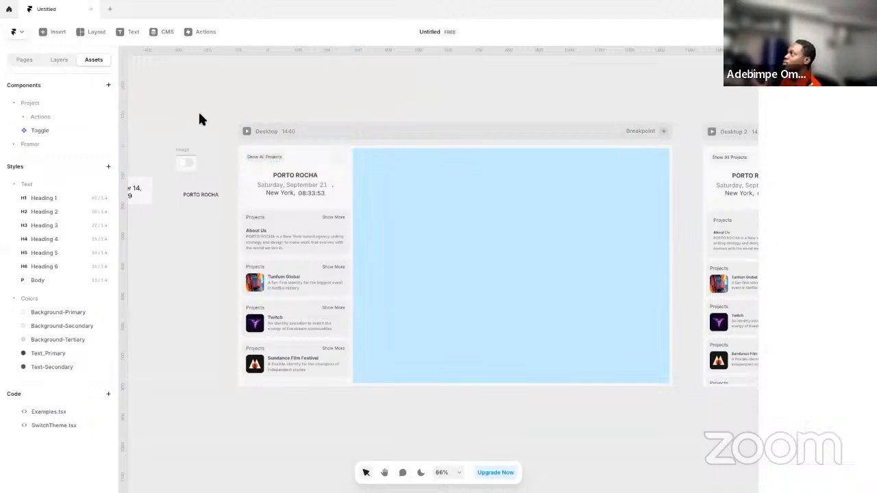
- Create a new project component titled ThemeToggleOverride.tsx
{"action": "left_click", "coordinate": [108, 86]}
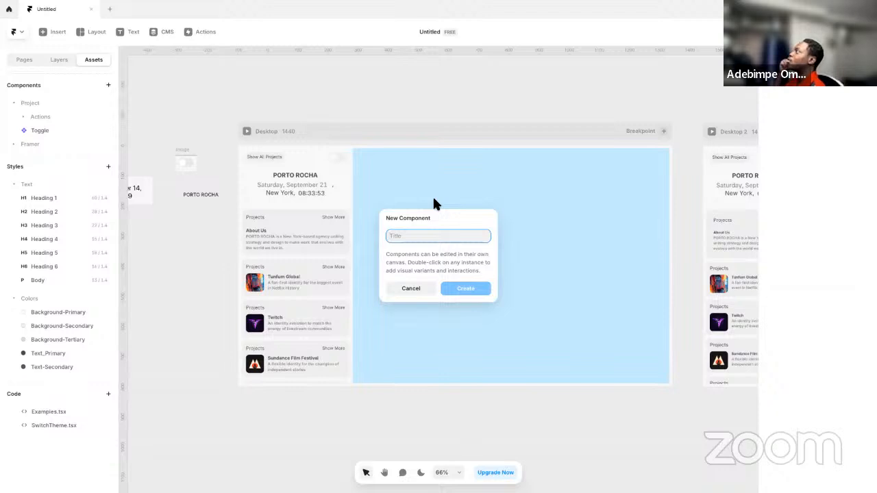
{"action": "key", "text": "ctrl+v"}
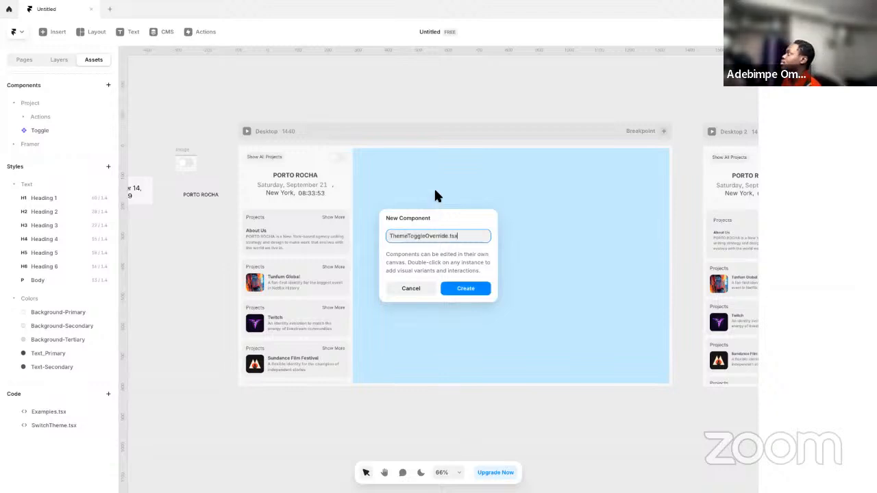
{"action": "left_click", "coordinate": [465, 291]}
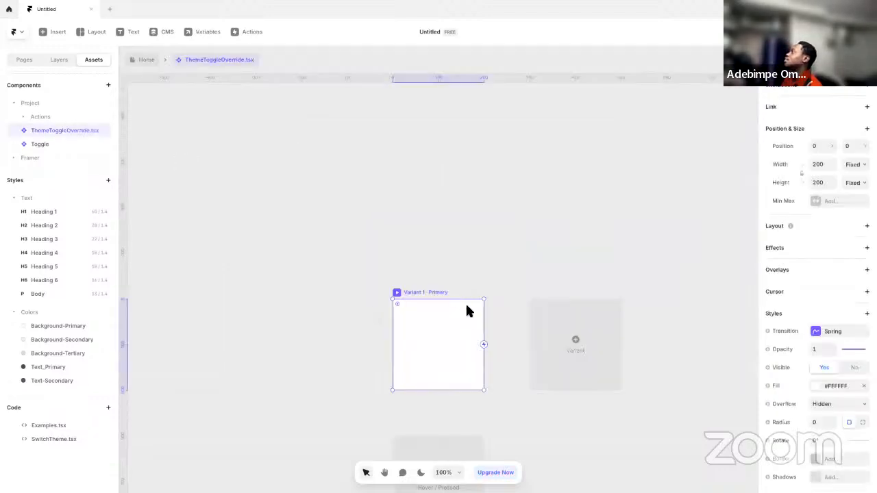
- Switch to ChatGPT and recheck the reply's instructions for creating the code file and writing the CodeOverride
{"action": "left_click", "coordinate": [320, 200]}
{"action": "left_click", "coordinate": [420, 292]}
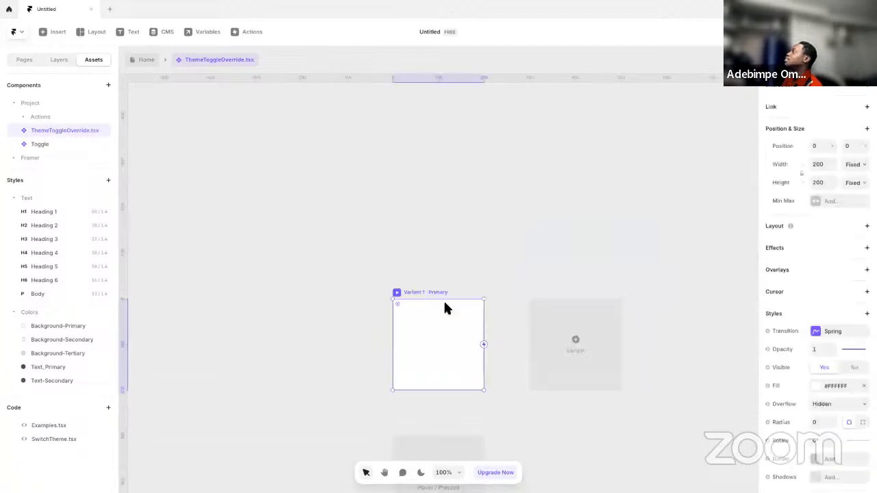
{"action": "key", "text": "alt+Tab"}
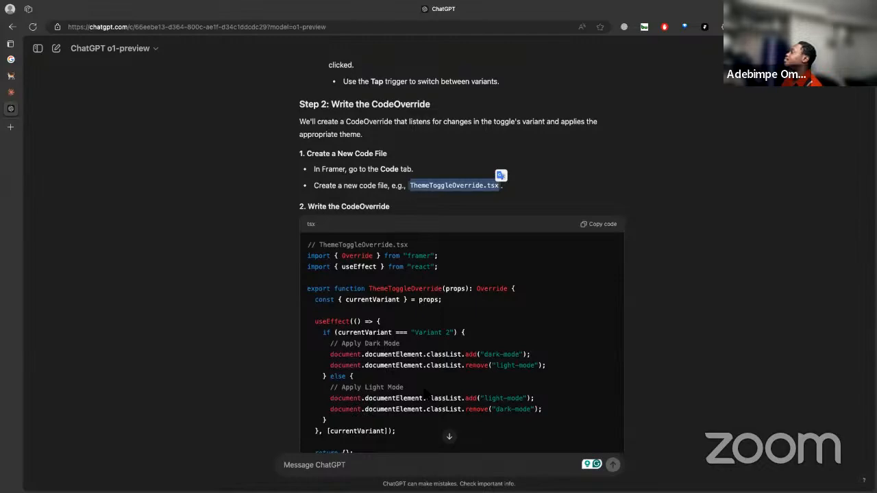
{"action": "scroll", "coordinate": [425, 395], "scroll_direction": "down", "scroll_amount": 2}
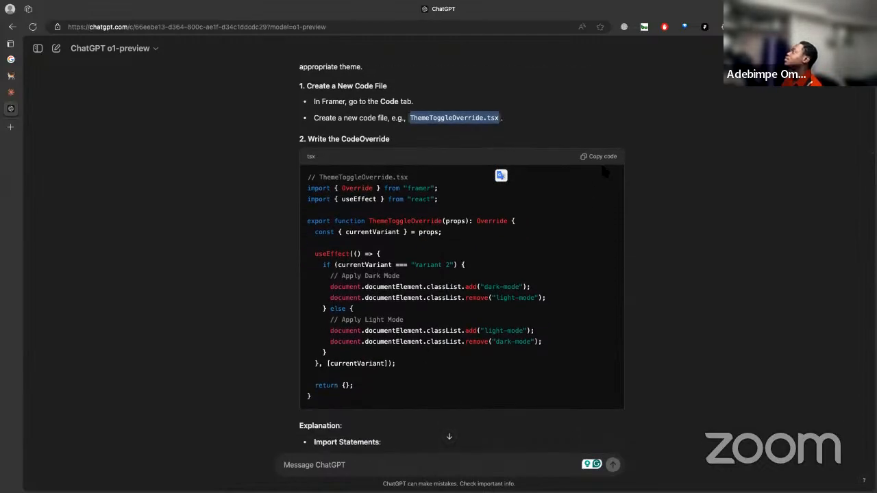
- Return to Framer and delete the ThemeToggleOverride.tsx component from the project components
{"action": "key", "text": "alt+Tab"}
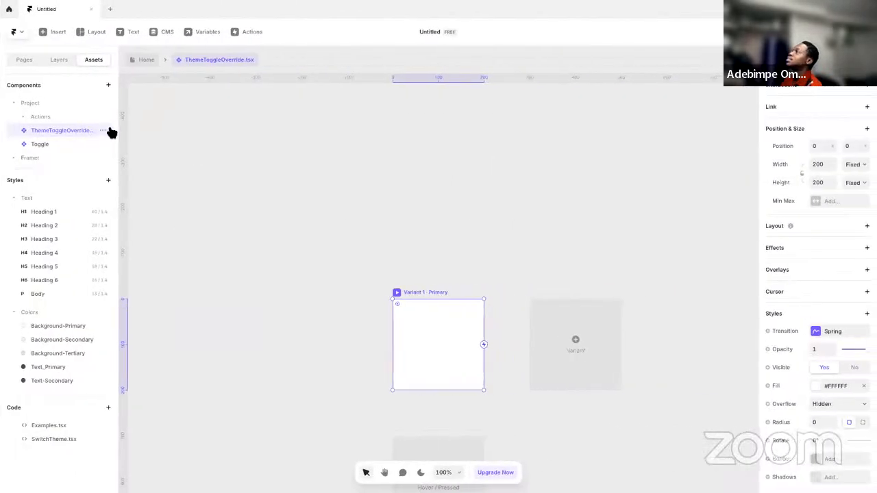
{"action": "left_click", "coordinate": [109, 132]}
{"action": "left_click", "coordinate": [135, 208]}
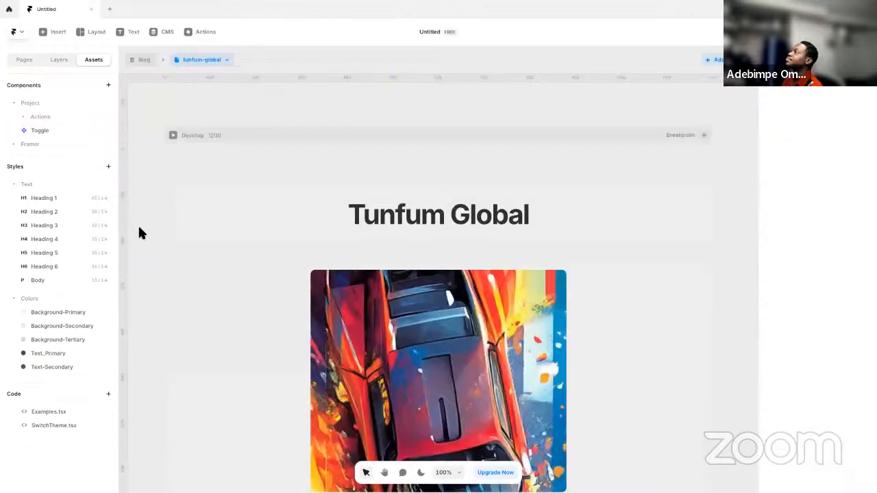
- Start creating a new code file in the project's code assets
{"action": "left_click", "coordinate": [108, 394]}
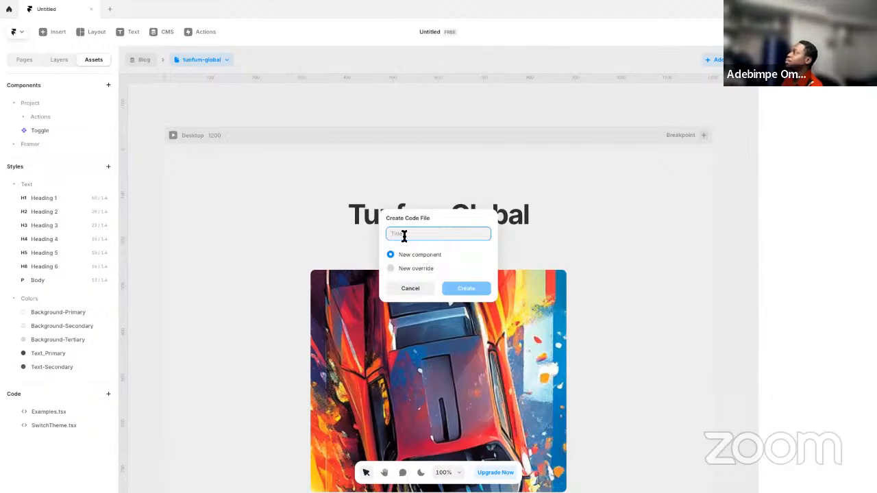
- Switch to the ChatGPT instructions and copy the code file name ThemeToggleOverride without its .tsx extension
{"action": "key", "text": "alt+Tab"}
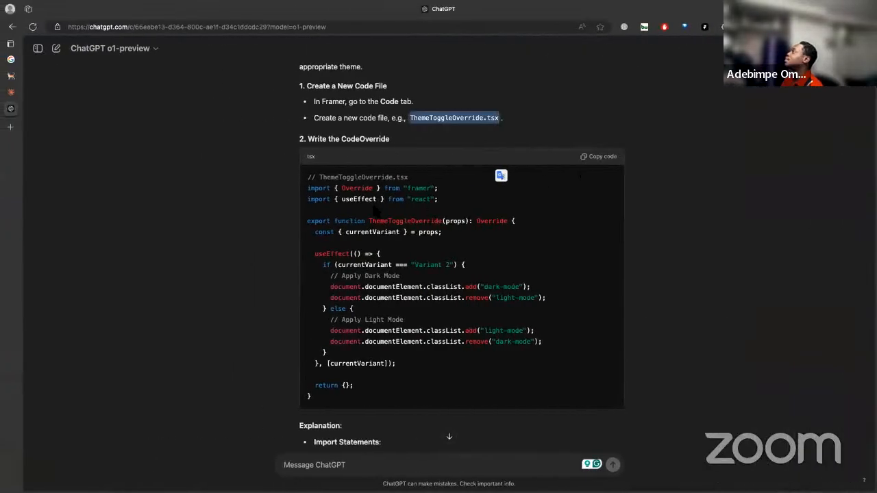
{"action": "left_click", "coordinate": [433, 140]}
{"action": "right_click", "coordinate": [447, 117]}
{"action": "left_click", "coordinate": [431, 120]}
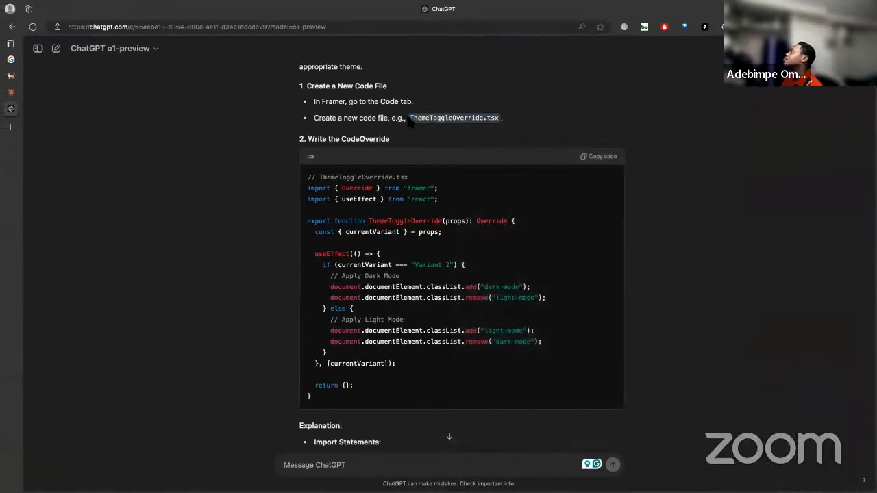
{"action": "left_click_drag", "start_coordinate": [409, 118], "coordinate": [481, 124]}
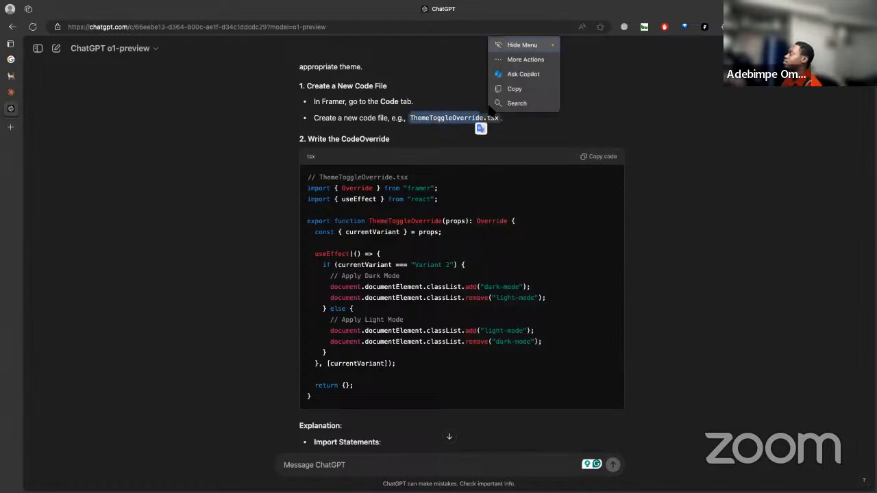
{"action": "left_click", "coordinate": [461, 101]}
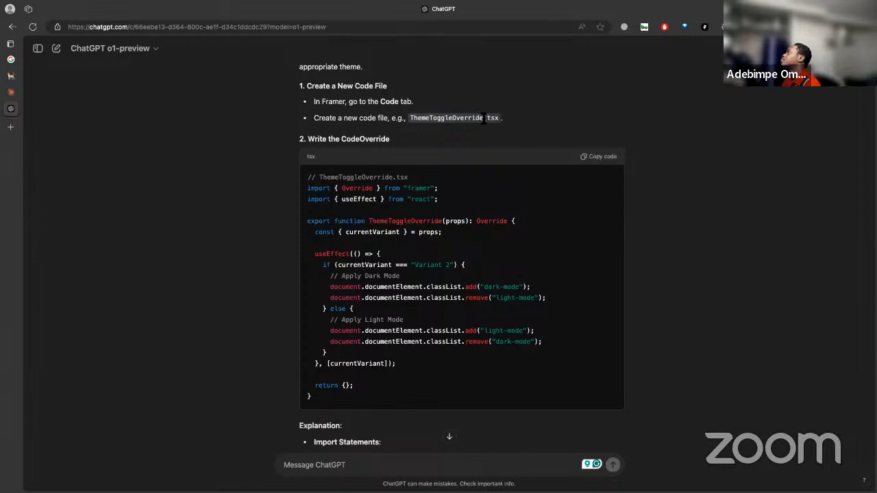
{"action": "left_click_drag", "start_coordinate": [484, 118], "coordinate": [409, 118]}
{"action": "key", "text": "super+c"}
- Back in Framer, create a new component code file titled ThemeToggleOverride
{"action": "key", "text": "ctrl+Right"}
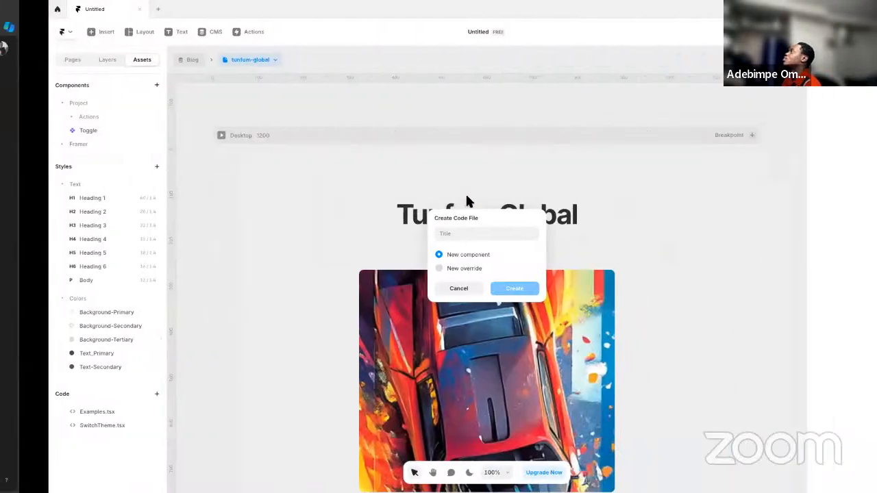
{"action": "left_click", "coordinate": [428, 235]}
{"action": "key", "text": "super+v"}
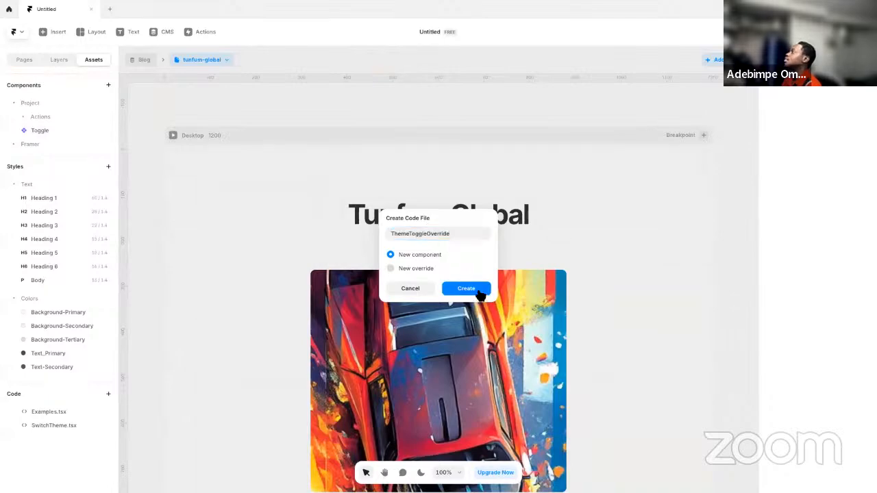
{"action": "left_click", "coordinate": [472, 289]}
- Replace the default code in ThemeToggleOverride.tsx with the override code copied from ChatGPT and save the file
{"action": "key", "text": "ctrl+Left"}
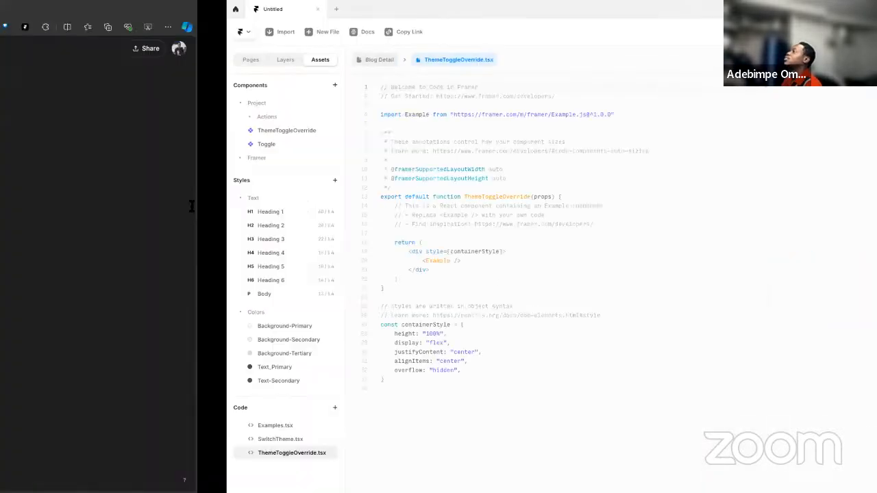
{"action": "left_click", "coordinate": [602, 159]}
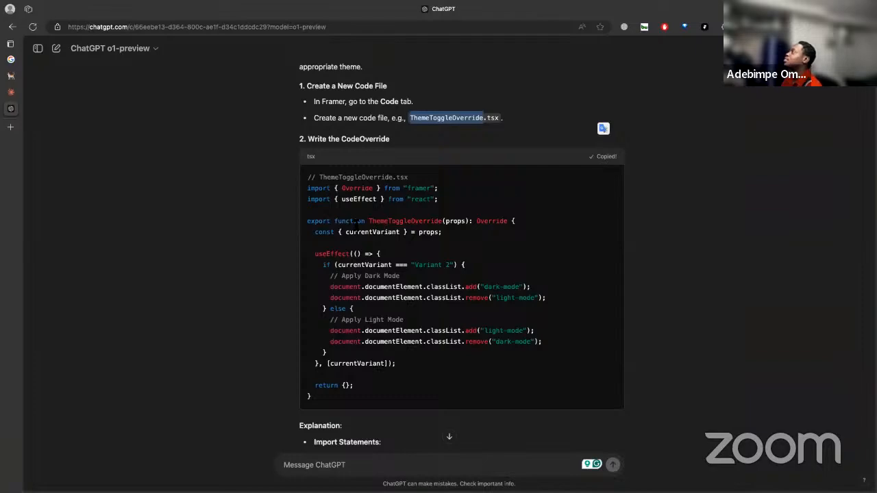
{"action": "key", "text": "ctrl+Right"}
{"action": "key", "text": "super+a"}
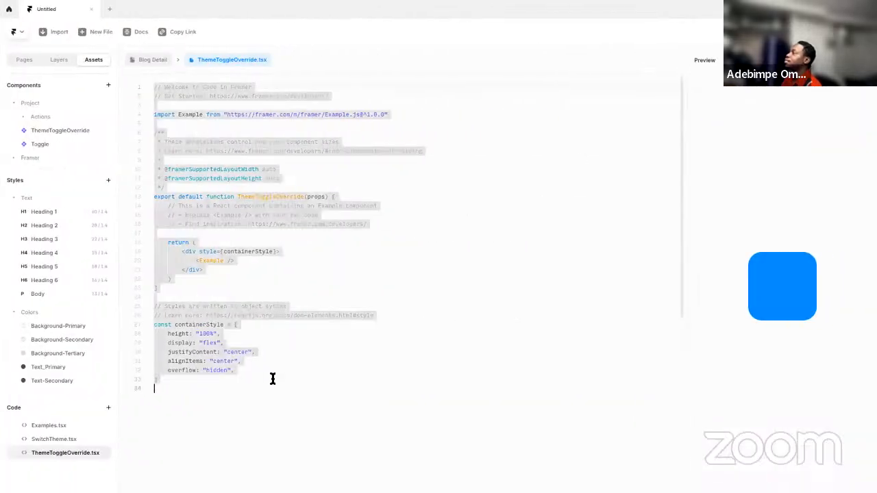
{"action": "key", "text": "super+v"}
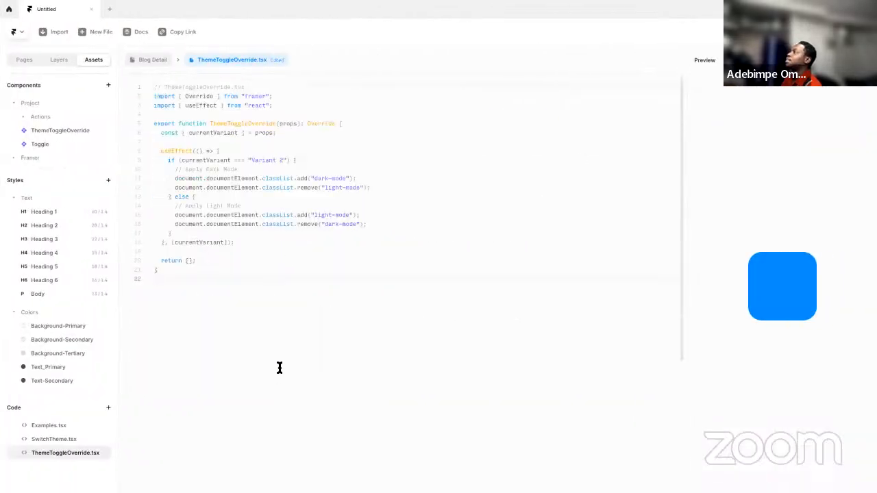
{"action": "key", "text": "super+s"}
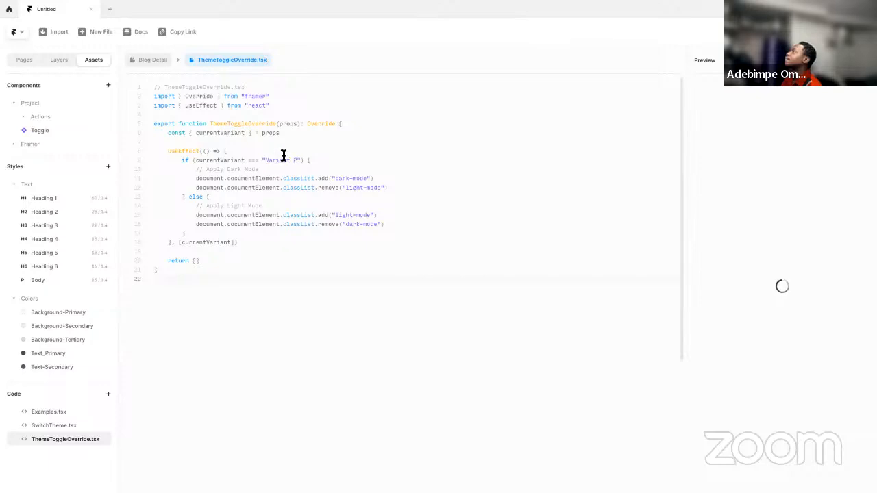
- Open the Toggle component from the blog page and expand the Framer components group to inspect the available components
{"action": "left_click", "coordinate": [154, 61]}
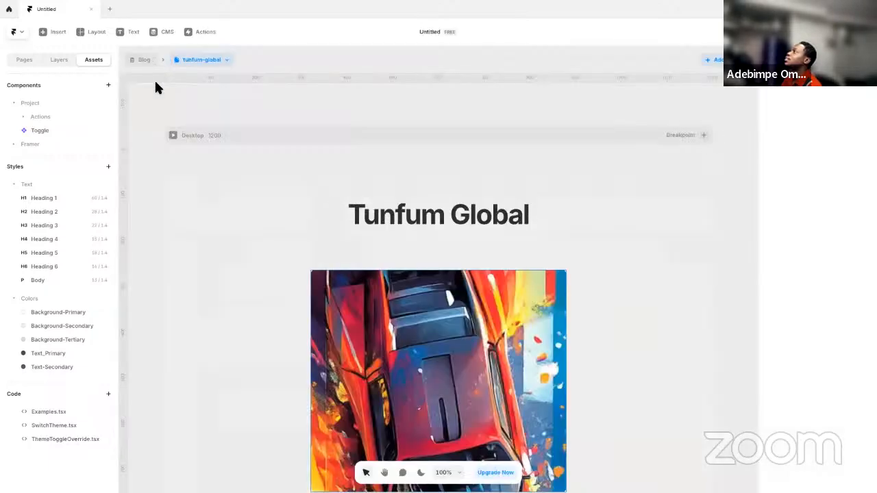
{"action": "left_click", "coordinate": [52, 129]}
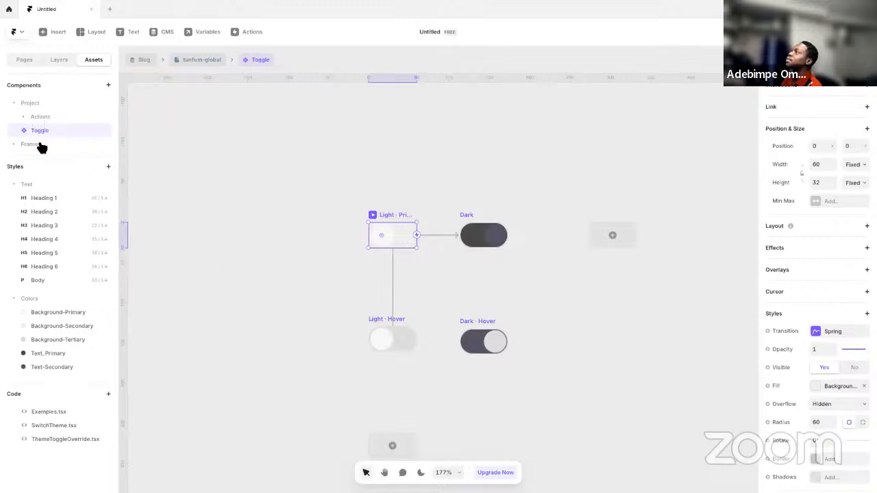
{"action": "left_click", "coordinate": [36, 145]}
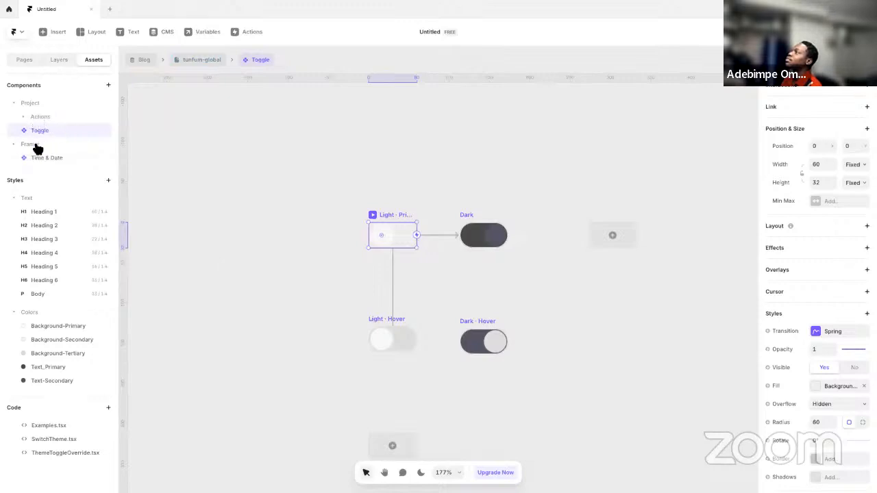
- Reopen ThemeToggleOverride.tsx, enlarge its console and examine the logged warnings
{"action": "left_click", "coordinate": [63, 452]}
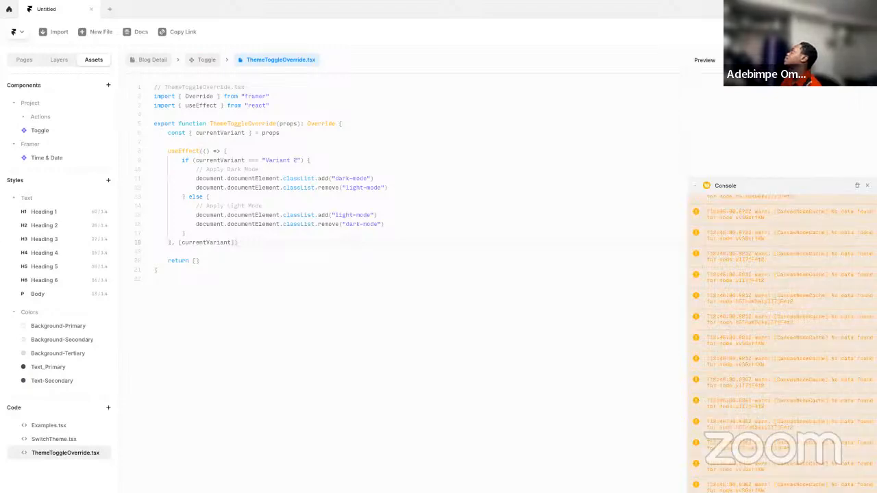
{"action": "left_click_drag", "start_coordinate": [773, 187], "coordinate": [773, 83]}
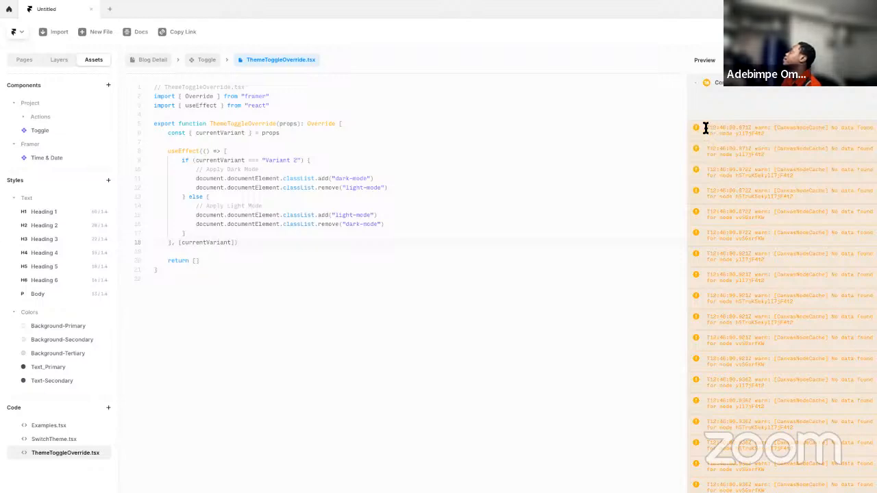
{"action": "left_click_drag", "start_coordinate": [705, 128], "coordinate": [781, 386]}
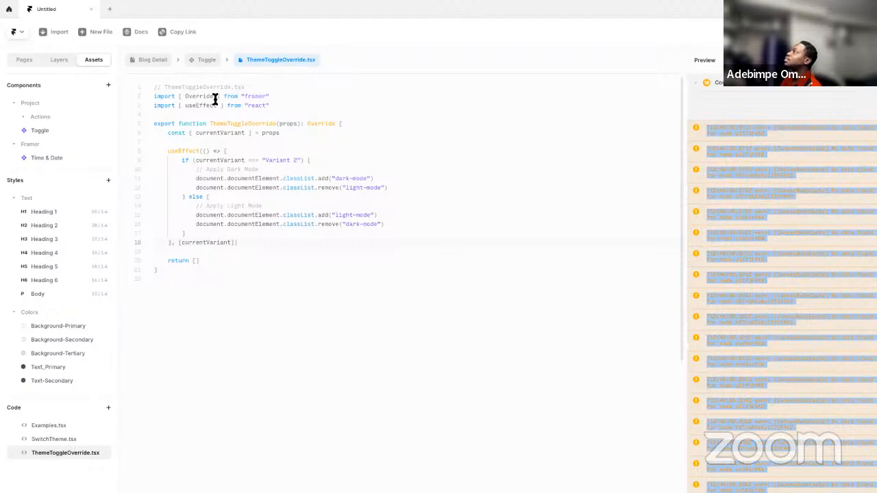
- Open the Home page and show the project's components, styles and code files
{"action": "left_click", "coordinate": [25, 60]}
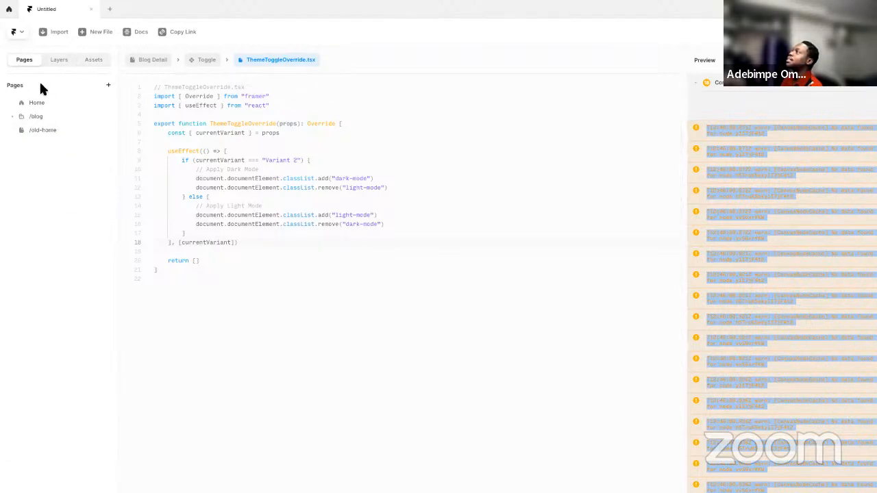
{"action": "left_click", "coordinate": [146, 62]}
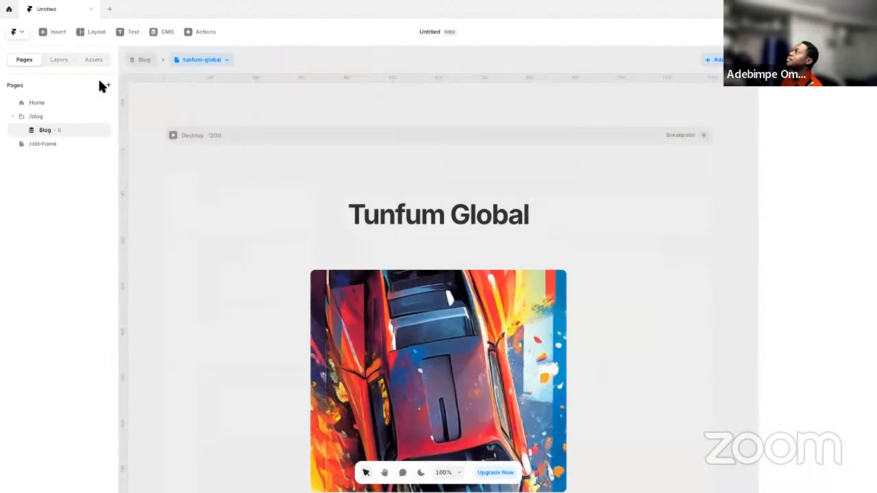
{"action": "left_click", "coordinate": [53, 102]}
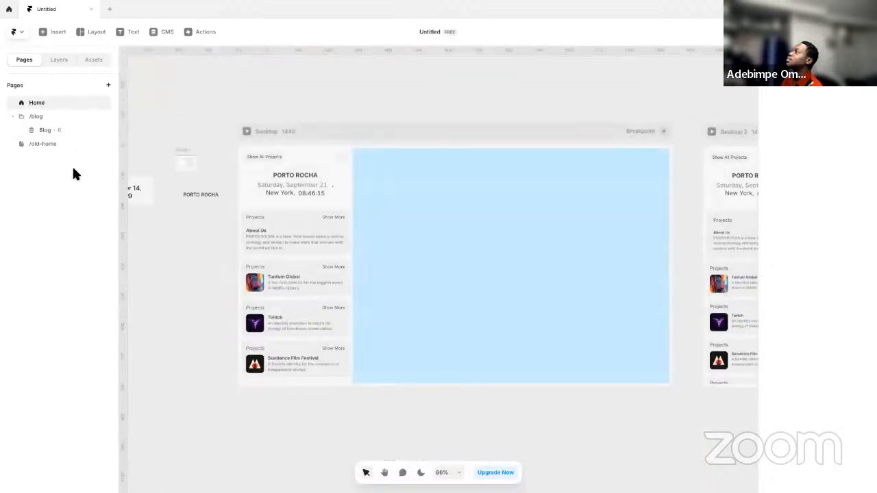
{"action": "left_click", "coordinate": [94, 61]}
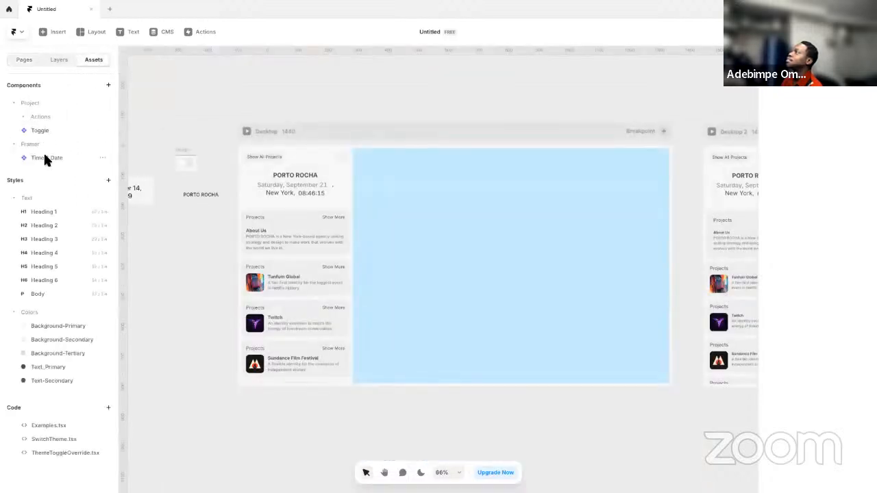
- Try to place the ThemeToggleOverride.tsx code file on the Home page canvas
{"action": "left_click_drag", "start_coordinate": [64, 452], "coordinate": [179, 445]}
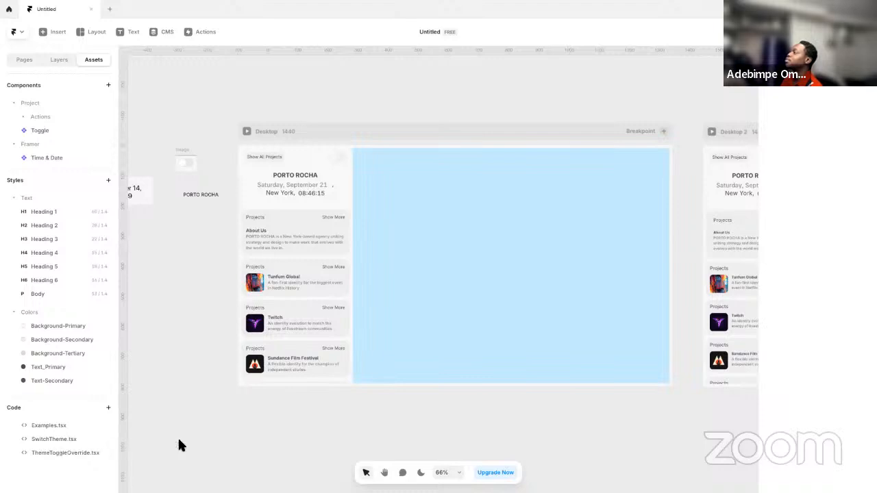
{"action": "left_click_drag", "start_coordinate": [98, 454], "coordinate": [160, 436]}
{"action": "left_click_drag", "start_coordinate": [72, 429], "coordinate": [63, 452]}
- Open ThemeToggleOverride.tsx and select its code from the Override import line through the end of the function for copying
{"action": "left_click", "coordinate": [65, 452]}
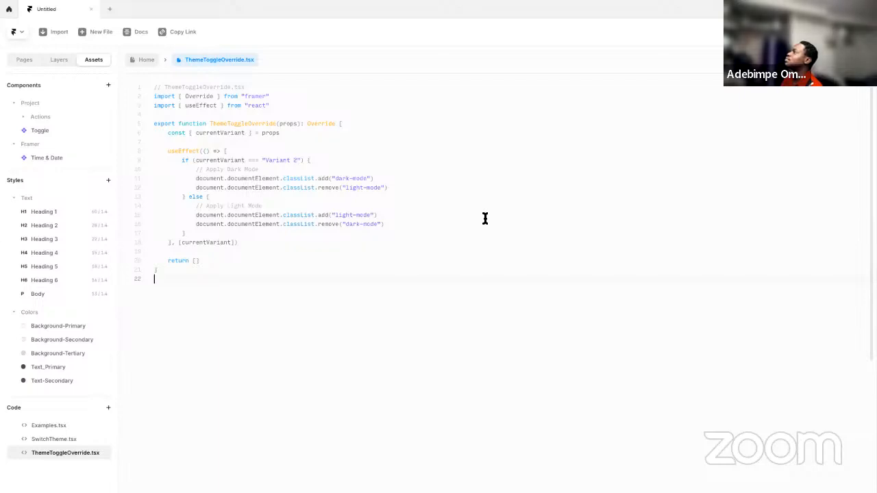
{"action": "left_click", "coordinate": [195, 98]}
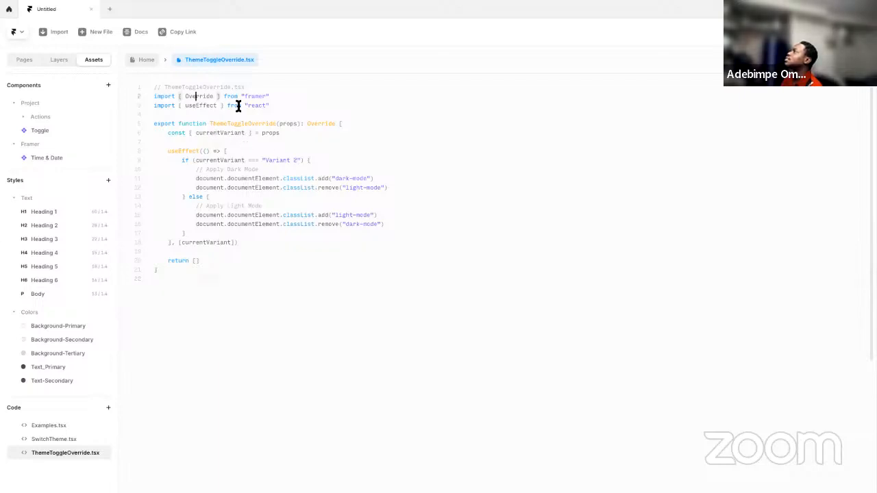
{"action": "left_click", "coordinate": [199, 114]}
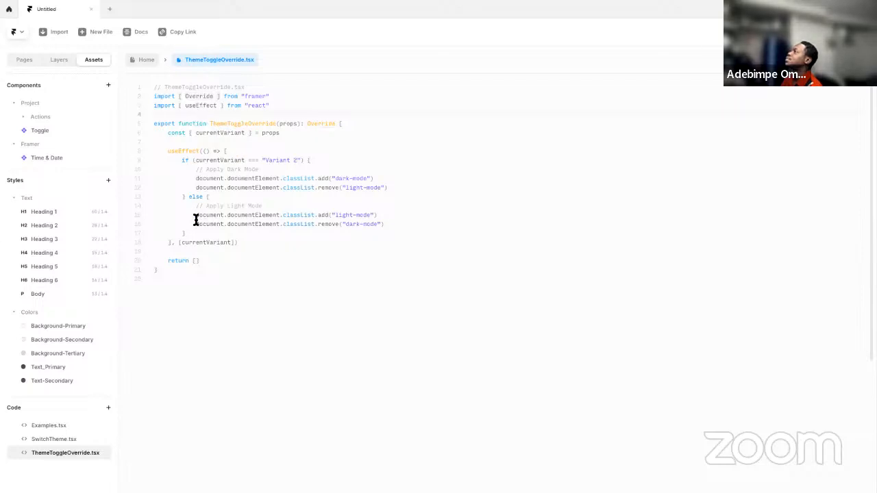
{"action": "left_click_drag", "start_coordinate": [186, 284], "coordinate": [111, 95]}
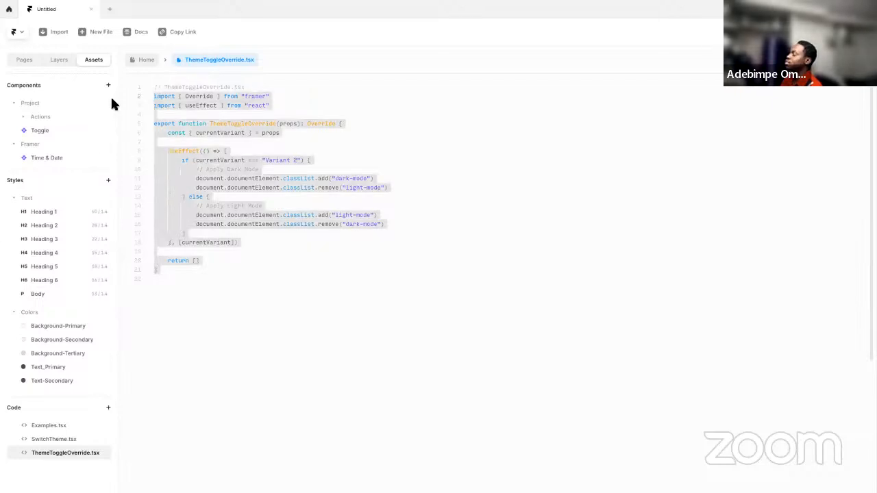
- Paste the theme toggle override code at the end of SwitchTheme.tsx and comment out its duplicate Override import line
{"action": "left_click", "coordinate": [55, 439]}
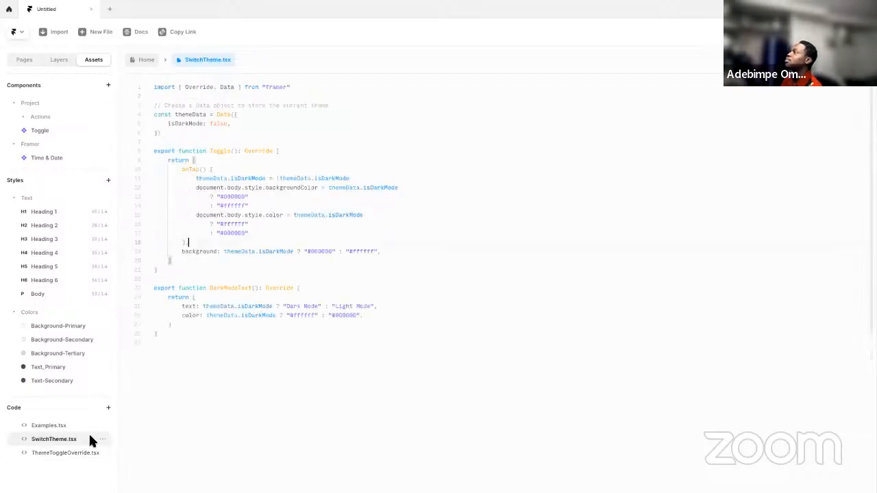
{"action": "left_click", "coordinate": [179, 343]}
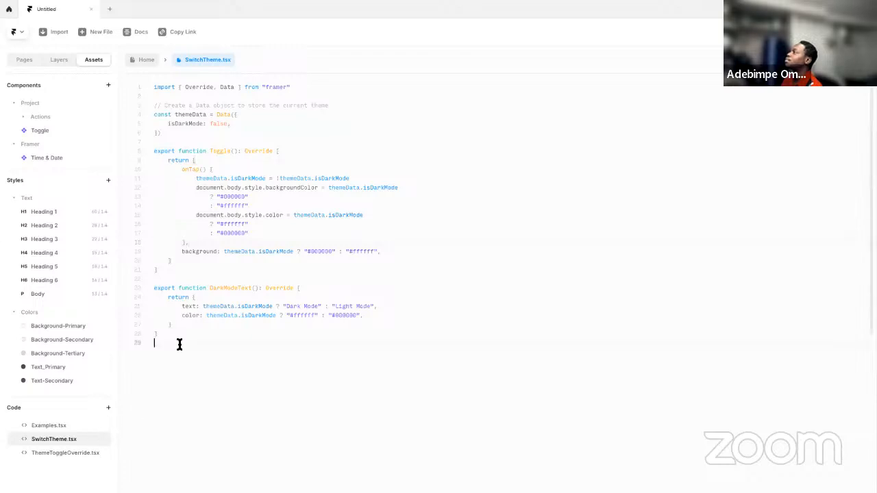
{"action": "key", "text": "ctrl+v"}
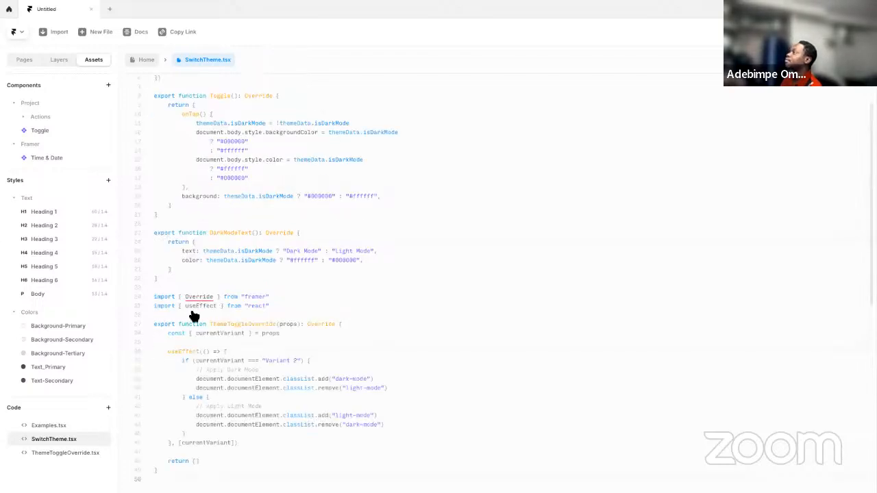
{"action": "key", "text": "ctrl+slash"}
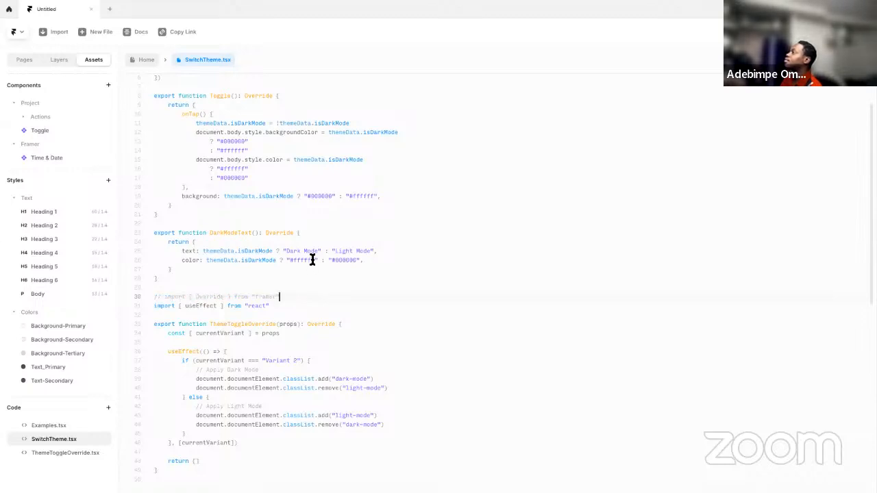
- On the Home page, set the code override of the Desktop frame's toggle to ThemeToggleOverride from the SwitchTheme file
{"action": "left_click", "coordinate": [139, 60]}
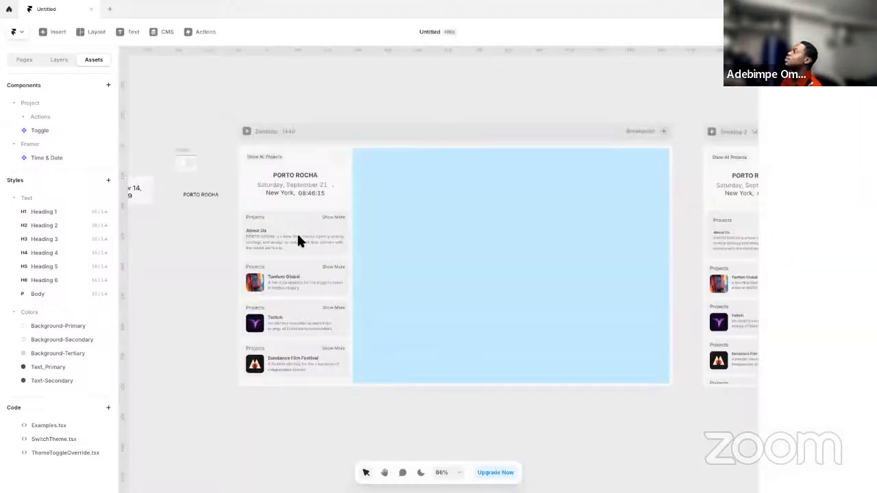
{"action": "left_click", "coordinate": [338, 159]}
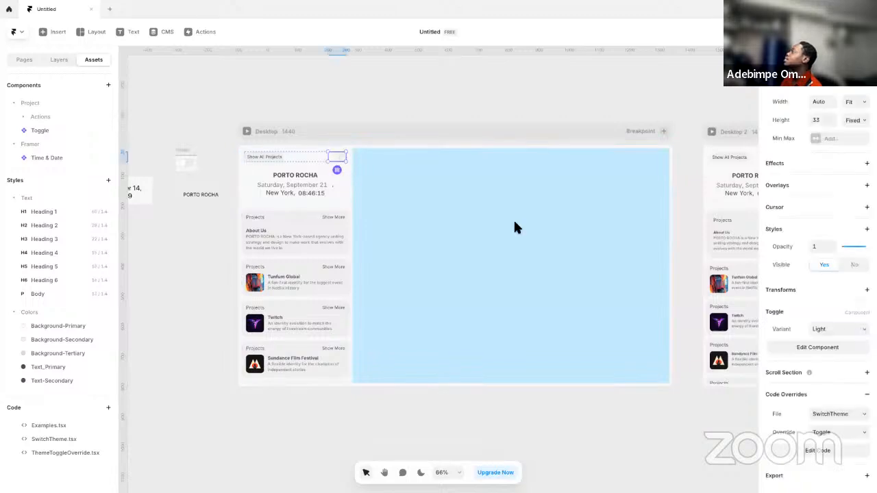
{"action": "left_click", "coordinate": [837, 432]}
{"action": "left_click", "coordinate": [838, 424]}
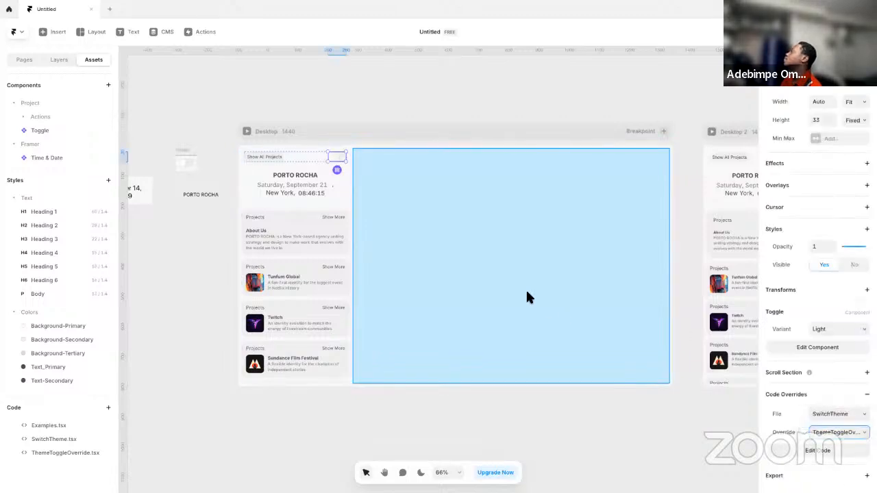
- Preview the Desktop frame, test the theme toggle and return to the canvas
{"action": "left_click", "coordinate": [247, 131]}
{"action": "left_click", "coordinate": [260, 108]}
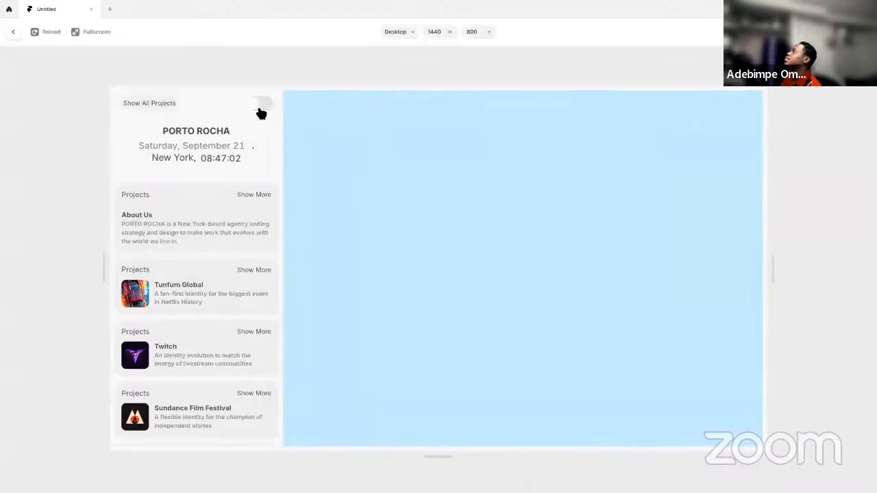
{"action": "key", "text": "Escape"}
- Set the Home page toggle's code override to DarkModeText and test the toggle in the Desktop preview
{"action": "left_click", "coordinate": [856, 433]}
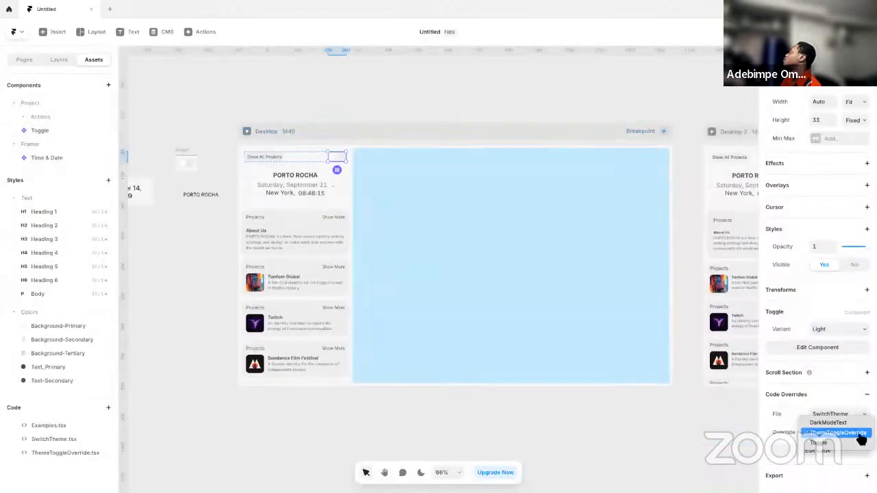
{"action": "left_click", "coordinate": [854, 424]}
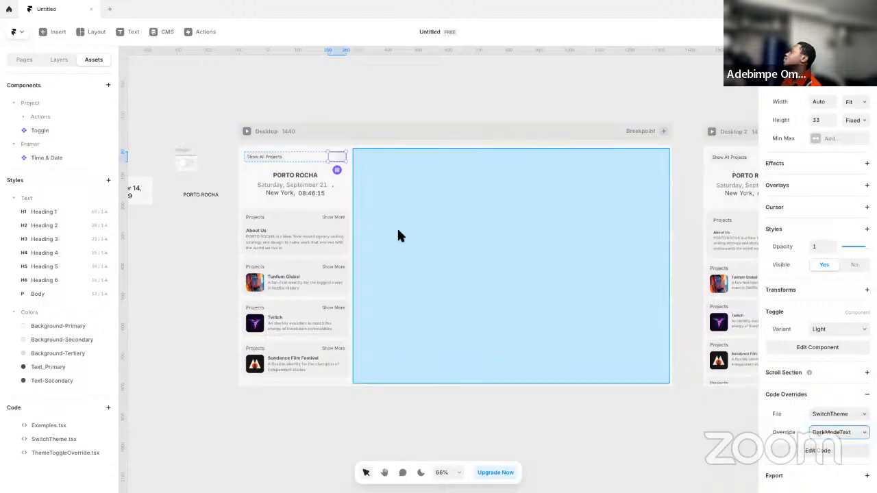
{"action": "left_click", "coordinate": [247, 131]}
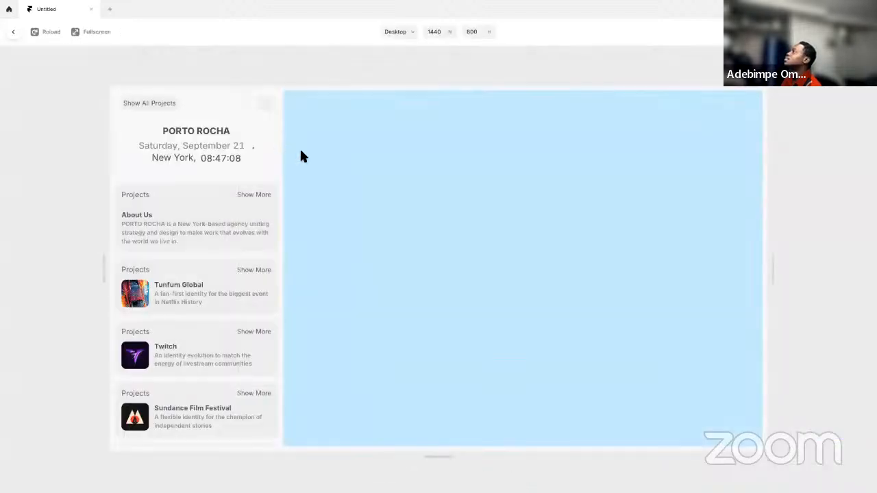
{"action": "left_click", "coordinate": [261, 109]}
{"action": "left_click", "coordinate": [260, 110]}
{"action": "key", "text": "Escape"}
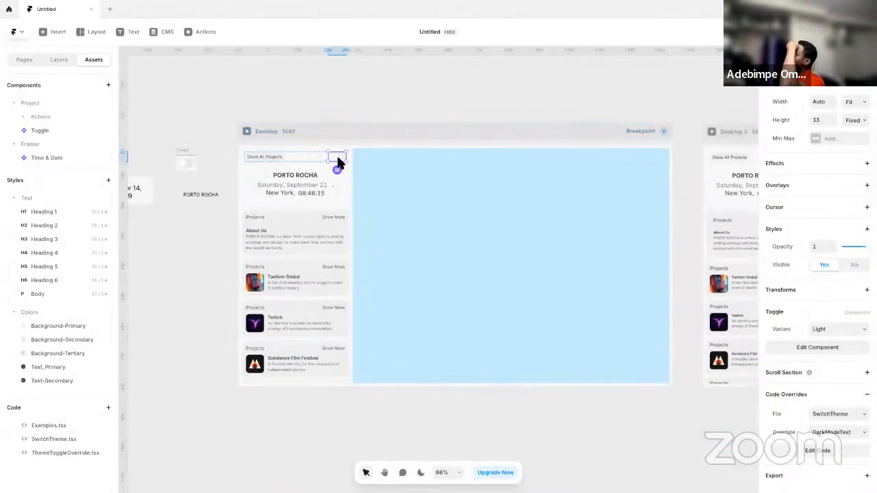
- Remove the Home page toggle's code override and apply ThemeToggleOverride from the ThemeToggleOverride file to the Toggle component's Light variant
{"action": "left_click", "coordinate": [866, 394]}
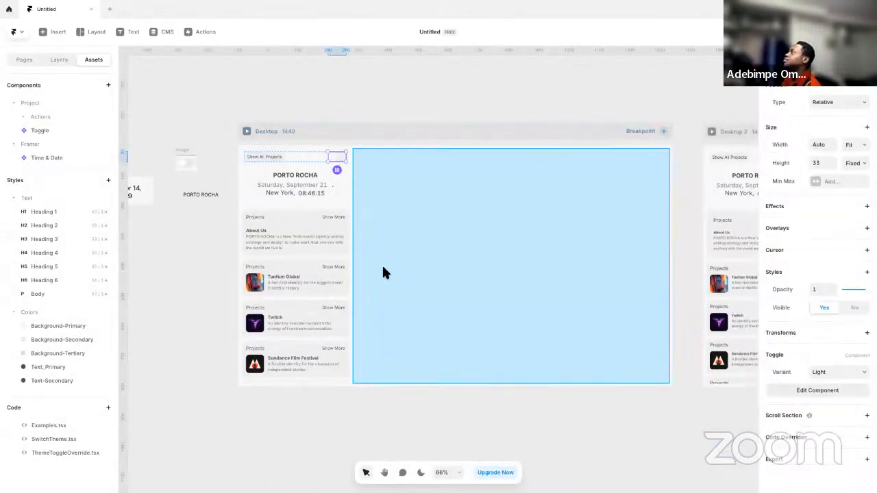
{"action": "left_click", "coordinate": [815, 392]}
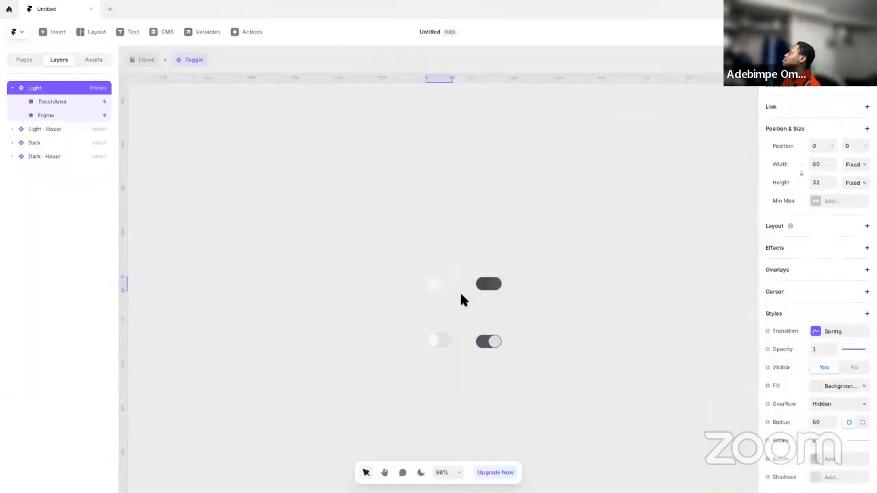
{"action": "scroll", "coordinate": [836, 387], "scroll_direction": "down", "scroll_amount": 2}
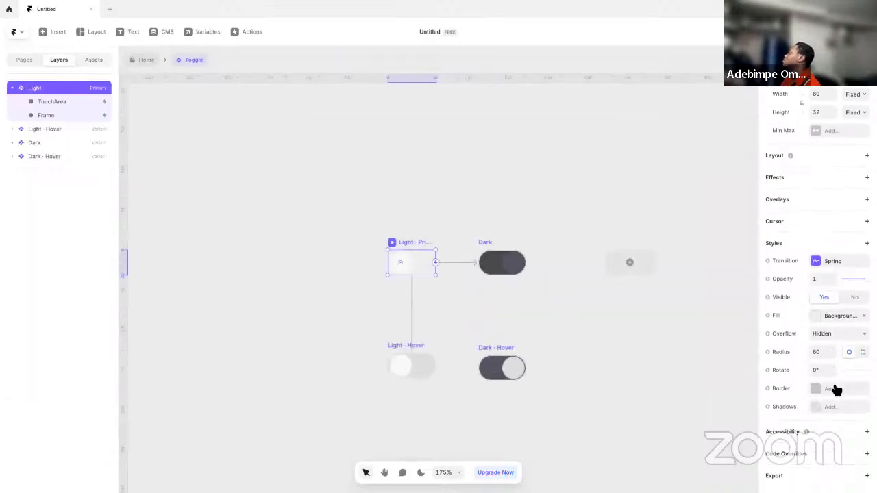
{"action": "left_click", "coordinate": [834, 455]}
{"action": "left_click", "coordinate": [825, 472]}
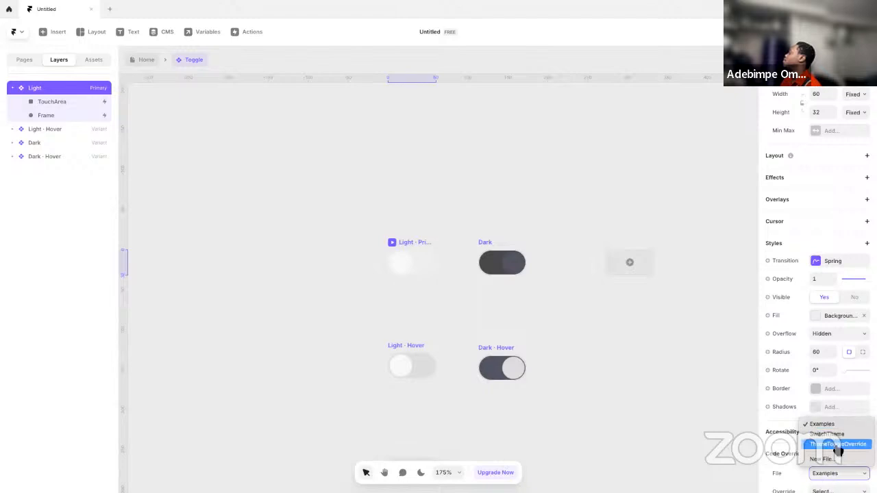
{"action": "left_click", "coordinate": [841, 443]}
{"action": "scroll", "coordinate": [828, 445], "scroll_direction": "down", "scroll_amount": 2}
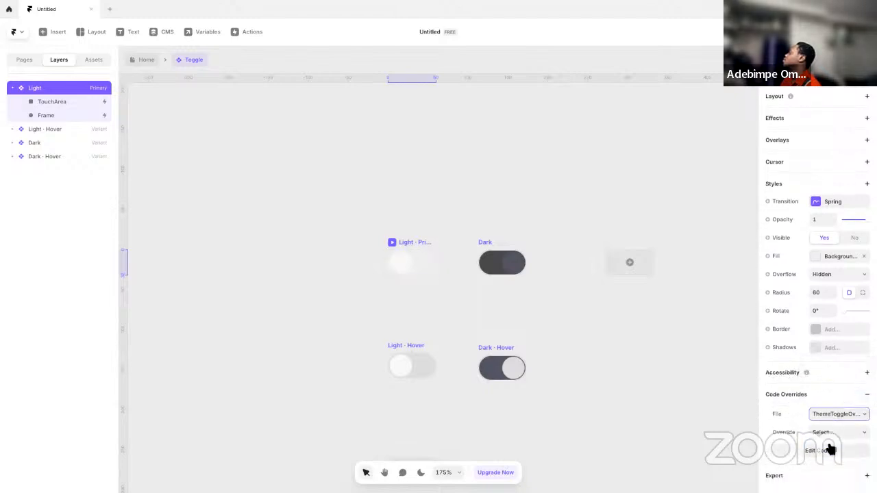
{"action": "left_click", "coordinate": [836, 436]}
{"action": "left_click", "coordinate": [837, 446]}
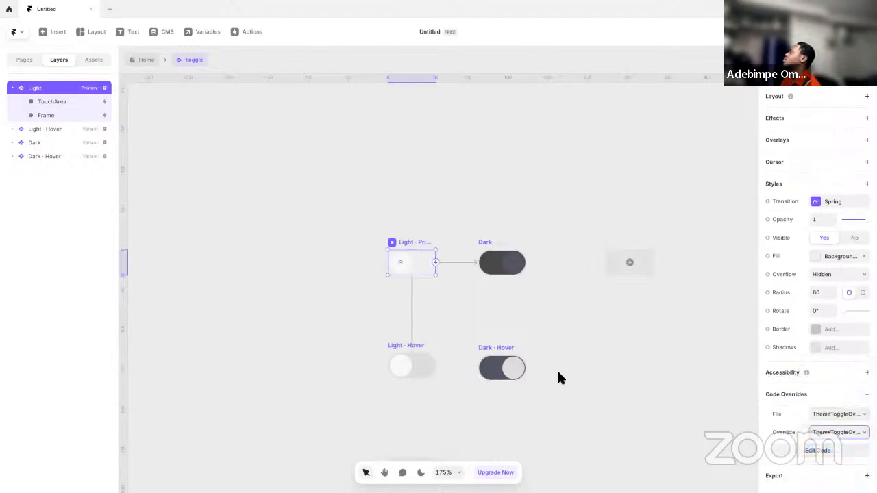
- Return to the Home page, preview the Desktop frame and switch the theme toggle back and forth several times
{"action": "left_click", "coordinate": [144, 61]}
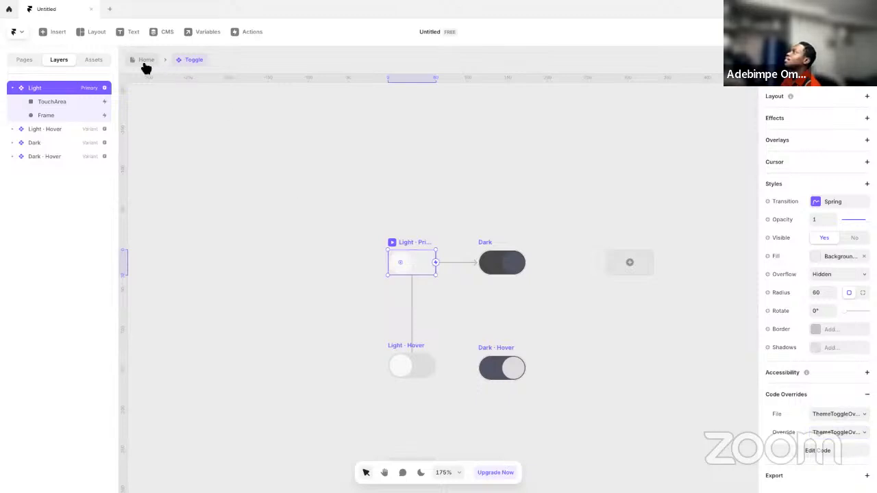
{"action": "left_click", "coordinate": [246, 131]}
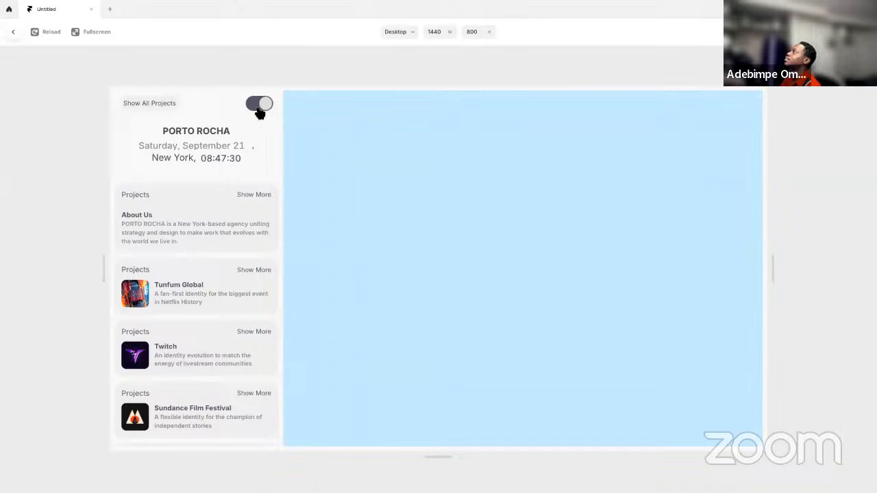
{"action": "left_click", "coordinate": [260, 109]}
{"action": "left_click", "coordinate": [260, 109]}
{"action": "left_click", "coordinate": [259, 109]}
{"action": "left_click", "coordinate": [259, 108]}
{"action": "left_click", "coordinate": [259, 108]}
{"action": "left_click", "coordinate": [260, 108]}
{"action": "key", "text": "Escape"}
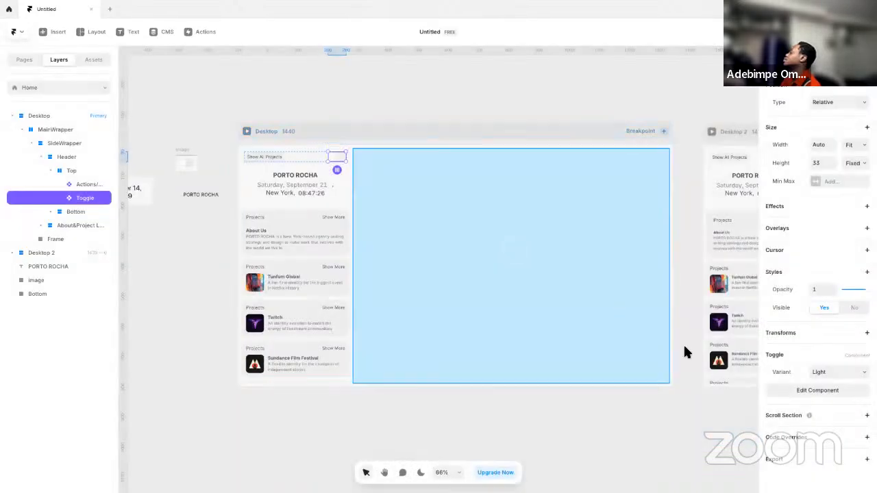
- Change the code override of the Toggle component's Light variant to DarkModeText from the SwitchTheme file
{"action": "double_click", "coordinate": [331, 157]}
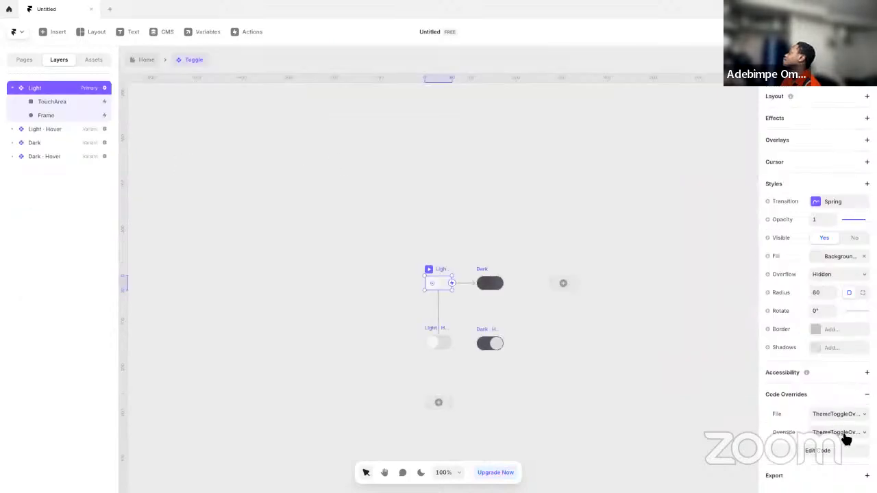
{"action": "left_click", "coordinate": [846, 439]}
{"action": "left_click", "coordinate": [842, 433]}
{"action": "left_click", "coordinate": [845, 415]}
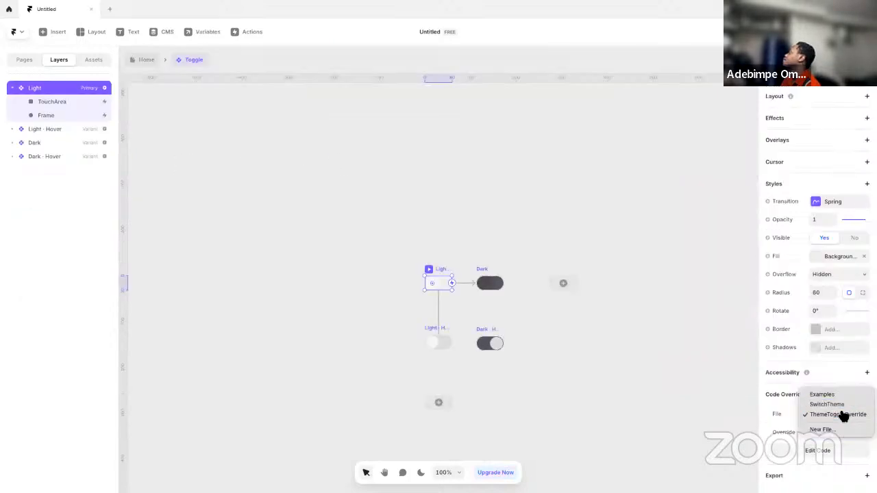
{"action": "left_click", "coordinate": [841, 404]}
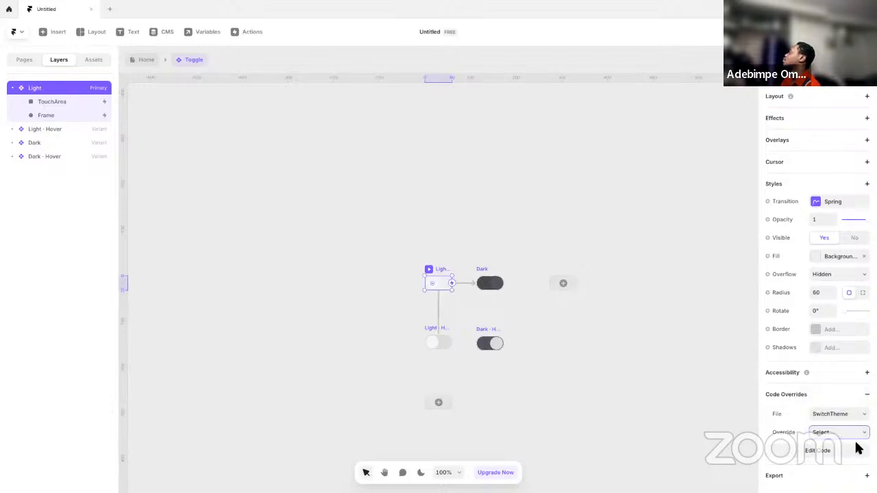
{"action": "left_click", "coordinate": [858, 449]}
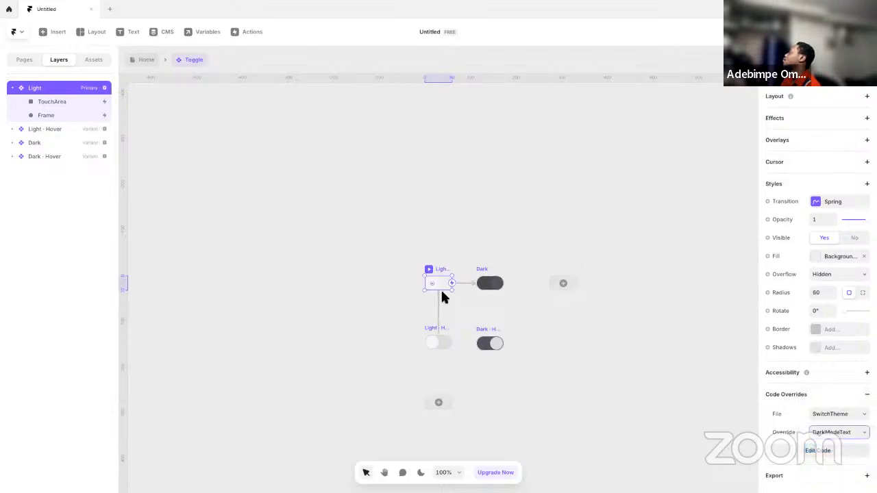
- Go back to the Home page and test the toggle with its DarkModeText override in the Desktop preview
{"action": "left_click", "coordinate": [146, 60]}
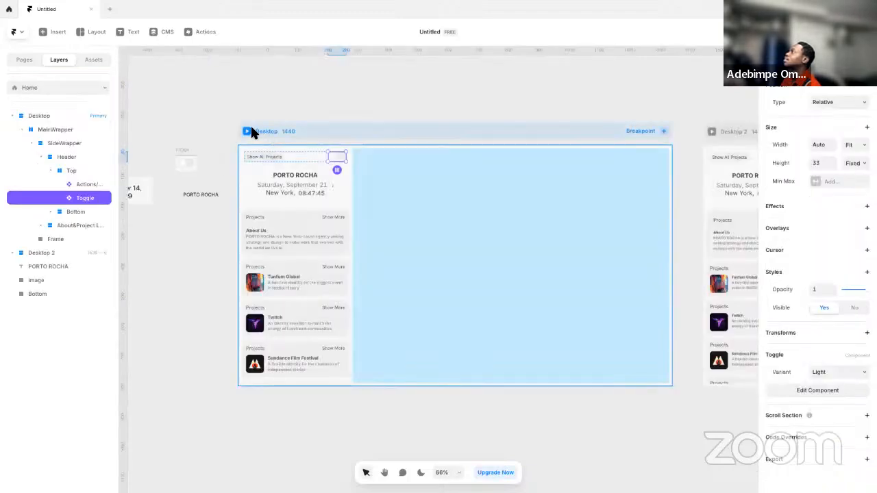
{"action": "left_click", "coordinate": [248, 131]}
{"action": "left_click", "coordinate": [262, 109]}
{"action": "left_click", "coordinate": [264, 110]}
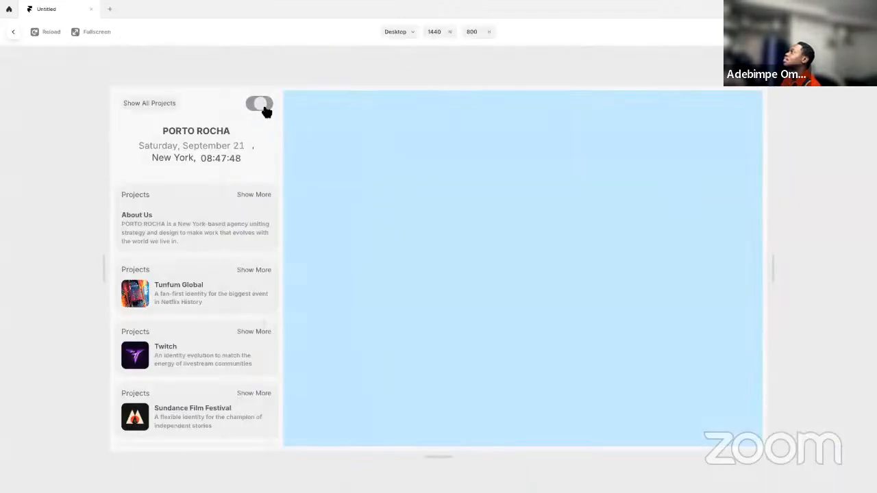
{"action": "key", "text": "Escape"}
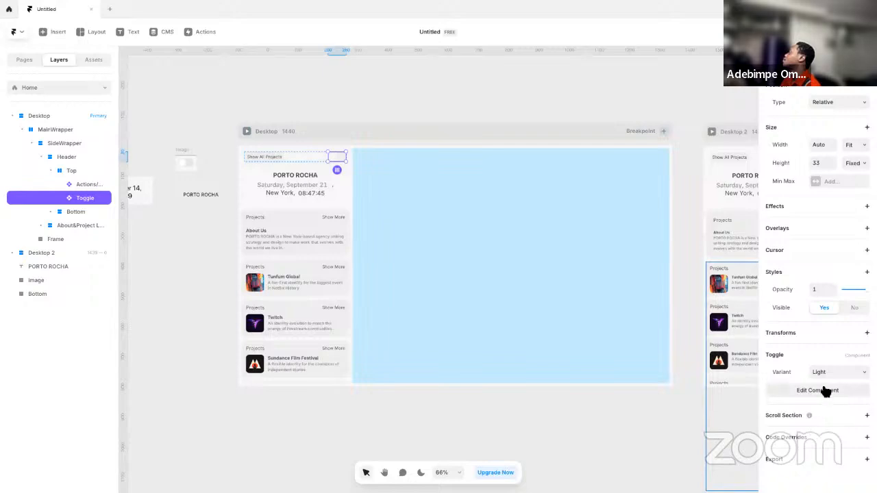
- Switch to ChatGPT and review its instructions for the light and dark CSS classes and attaching the override
{"action": "key", "text": "ctrl+Left"}
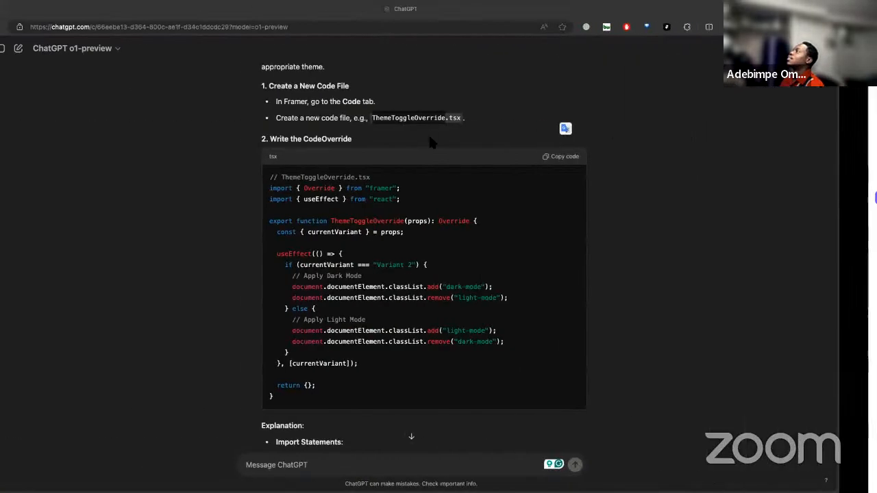
{"action": "scroll", "coordinate": [406, 357], "scroll_direction": "down", "scroll_amount": 10}
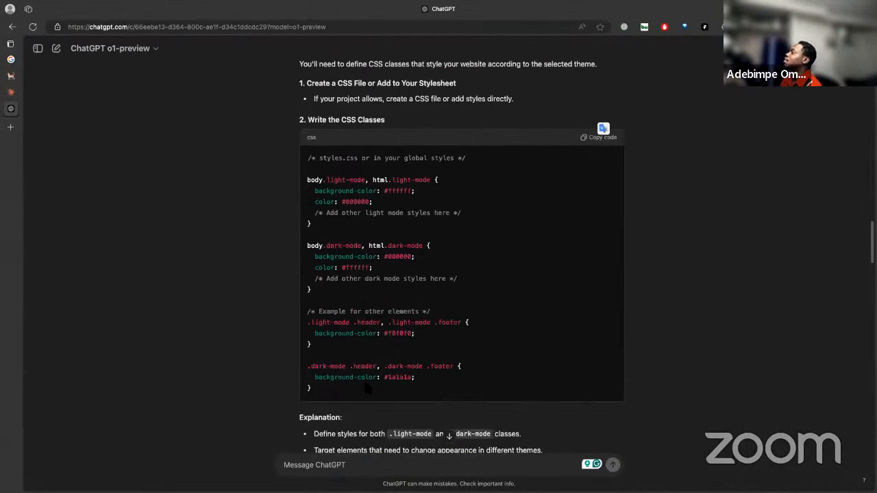
{"action": "scroll", "coordinate": [367, 388], "scroll_direction": "down", "scroll_amount": 4}
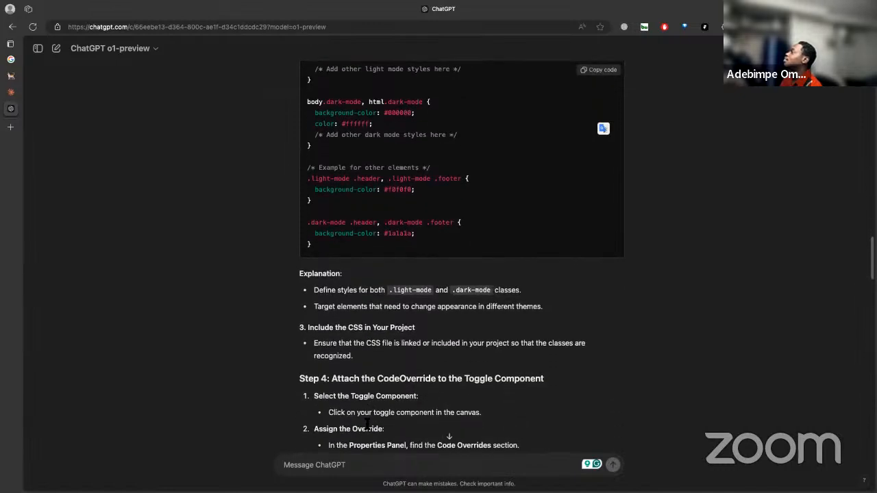
{"action": "type", "text": "it"}
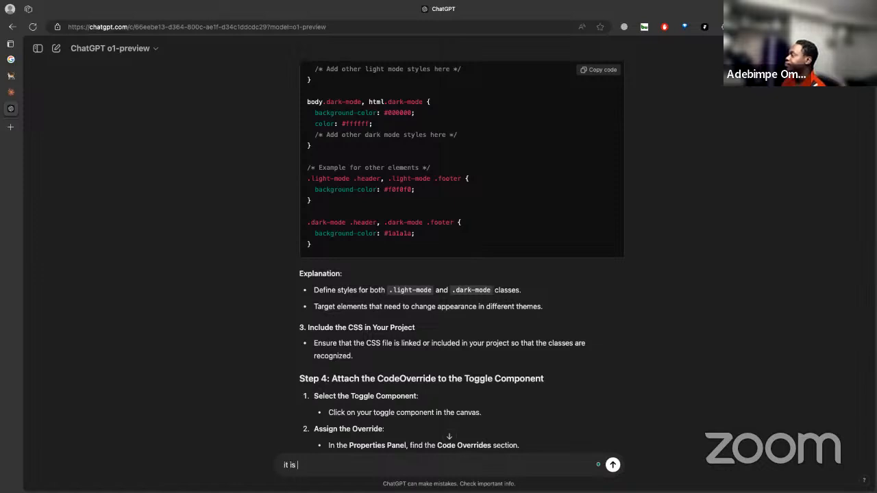
{"action": "type", "text": " is"}
{"action": "key", "text": "BackSpace"}
{"action": "key", "text": "BackSpace"}
{"action": "key", "text": "BackSpace"}
{"action": "key", "text": "BackSpace"}
{"action": "key", "text": "BackSpace"}
- Send ChatGPT the message "Take advantage of the framer app color properties as there is no place i can put css"
{"action": "type", "text": "Take advantage of the fr"}
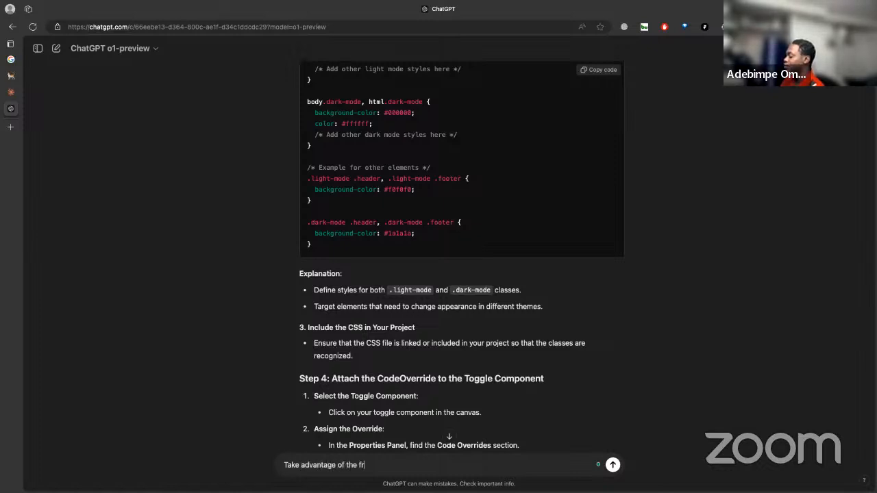
{"action": "type", "text": "amer app"}
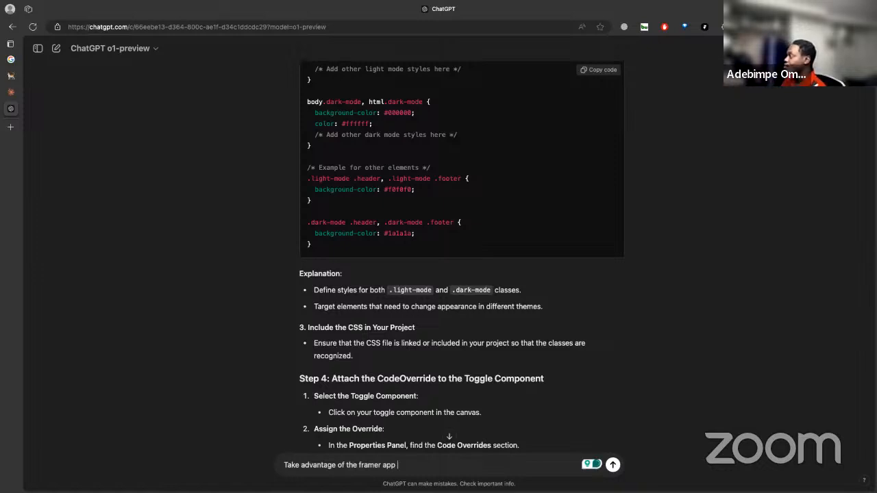
{"action": "type", "text": " co"}
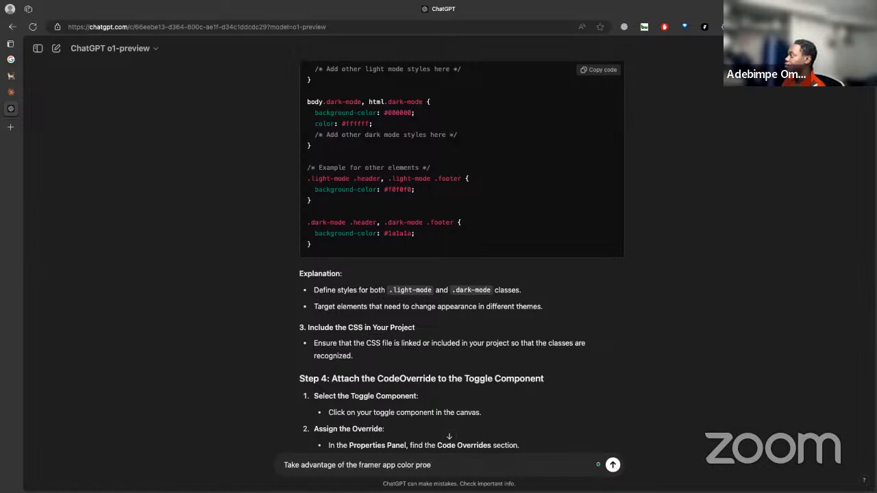
{"action": "type", "text": "lor prope"}
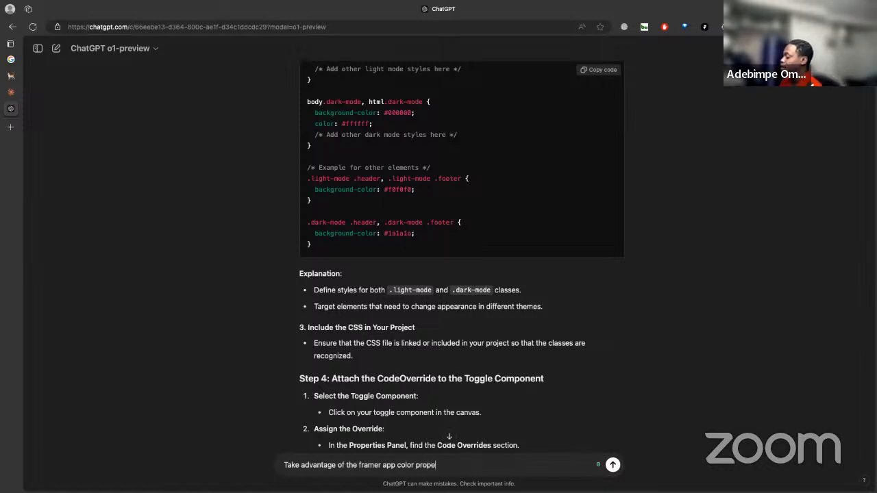
{"action": "type", "text": "rtrie"}
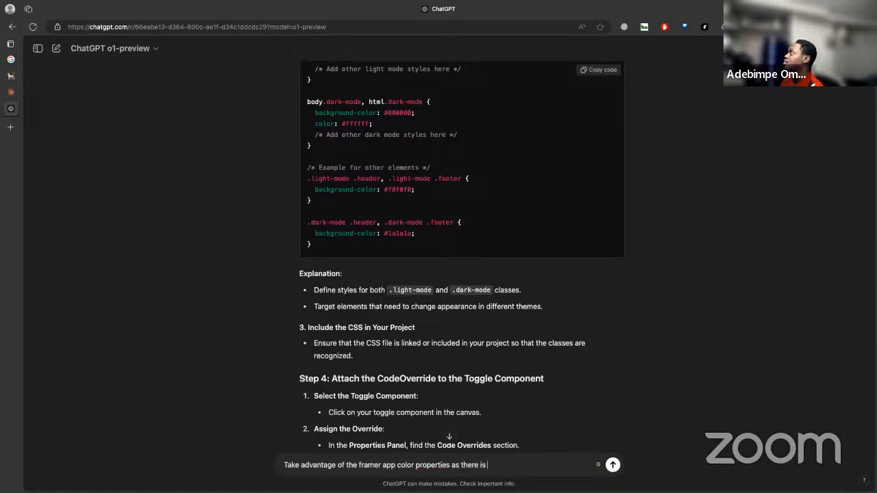
{"action": "type", "text": "s as there is no place i can put css"}
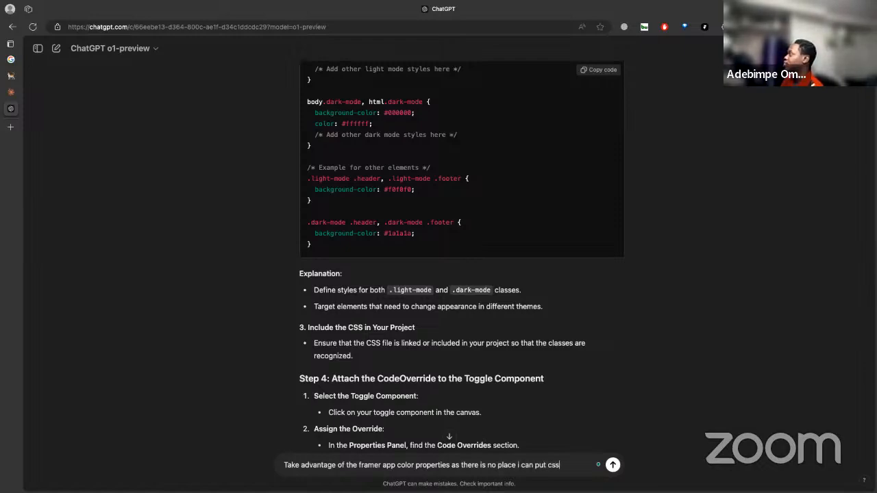
{"action": "key", "text": "Return"}
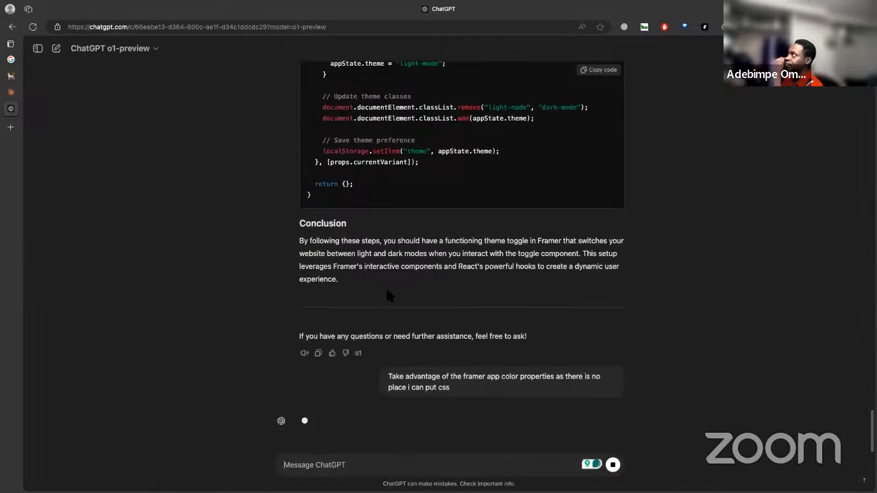
- Review the ThemeToggleOverride code with saved theme preference at the end of ChatGPT's previous answer
{"action": "scroll", "coordinate": [394, 302], "scroll_direction": "up", "scroll_amount": 5}
{"action": "scroll", "coordinate": [402, 325], "scroll_direction": "up", "scroll_amount": 5}
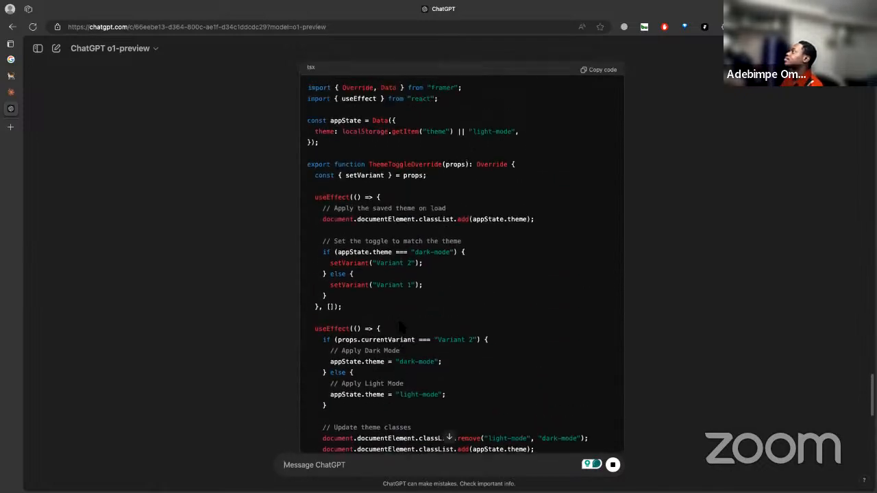
{"action": "scroll", "coordinate": [402, 329], "scroll_direction": "down", "scroll_amount": 5}
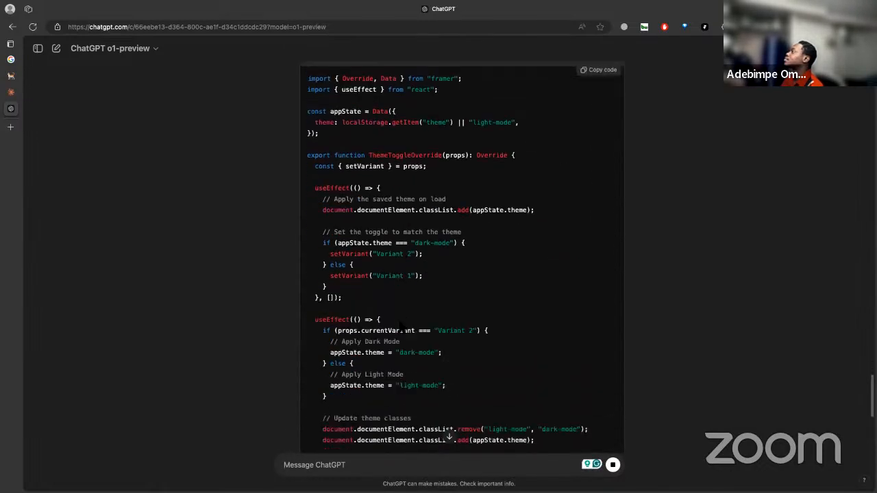
{"action": "scroll", "coordinate": [402, 331], "scroll_direction": "down", "scroll_amount": 2}
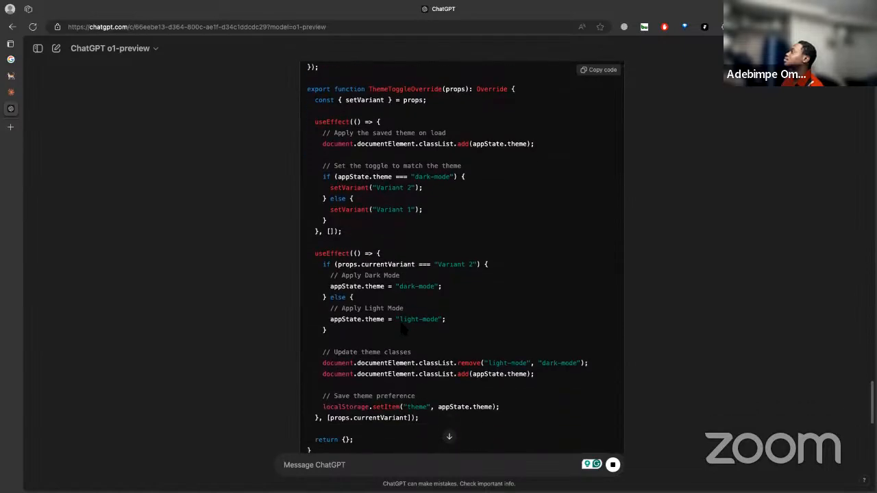
{"action": "scroll", "coordinate": [404, 330], "scroll_direction": "up", "scroll_amount": 2}
{"action": "scroll", "coordinate": [402, 328], "scroll_direction": "down", "scroll_amount": 8}
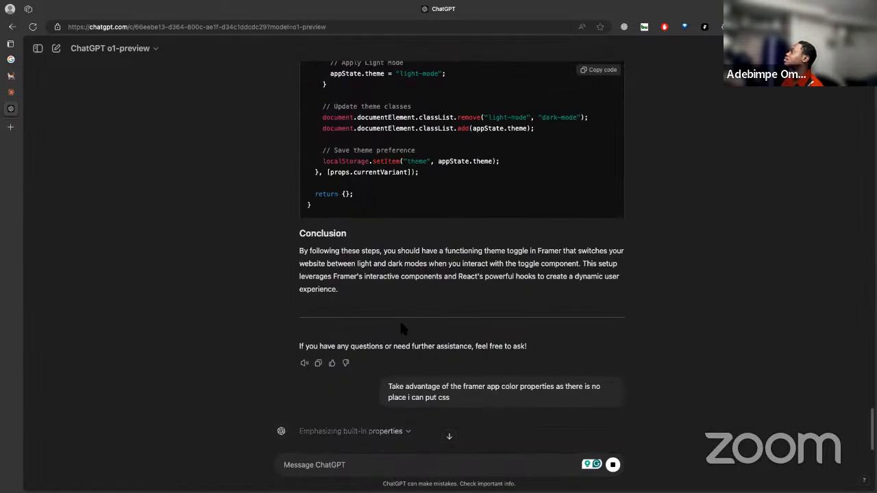
- Find the full CodeOverride with State Synchronization example in ChatGPT's previous answer and copy its code
{"action": "scroll", "coordinate": [402, 328], "scroll_direction": "up", "scroll_amount": 7}
{"action": "scroll", "coordinate": [403, 329], "scroll_direction": "up", "scroll_amount": 3}
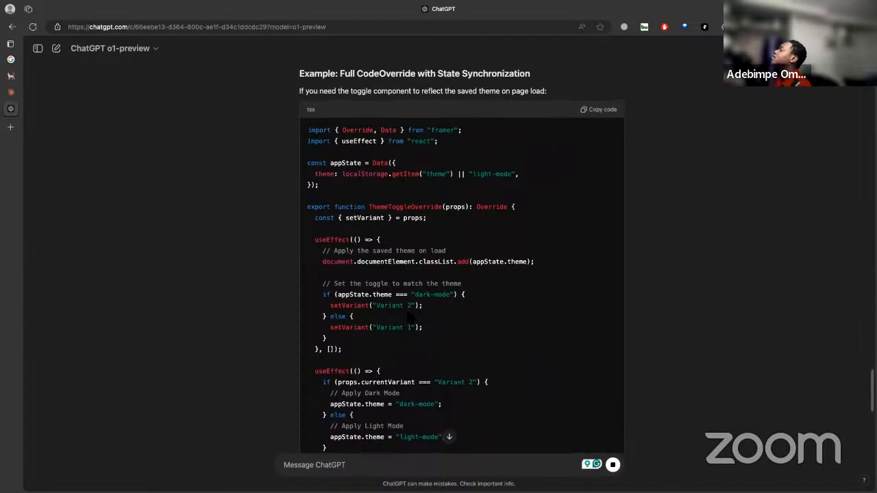
{"action": "scroll", "coordinate": [490, 240], "scroll_direction": "down", "scroll_amount": 10}
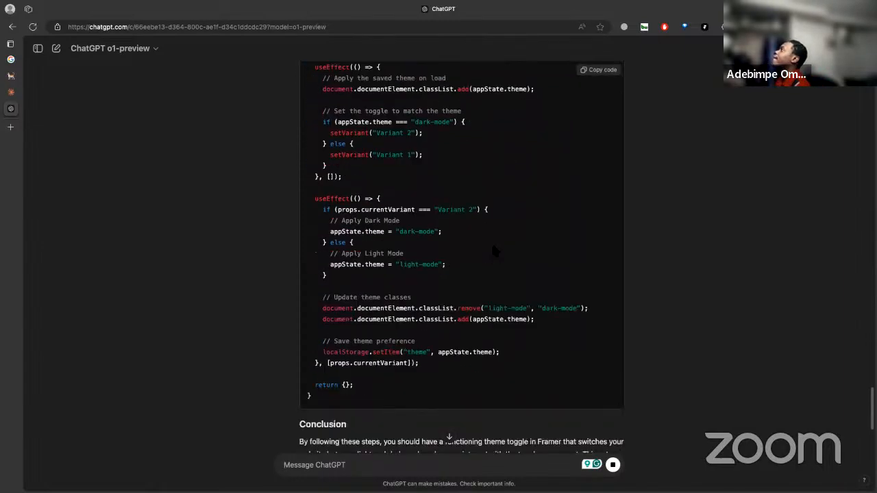
{"action": "scroll", "coordinate": [490, 239], "scroll_direction": "up", "scroll_amount": 9}
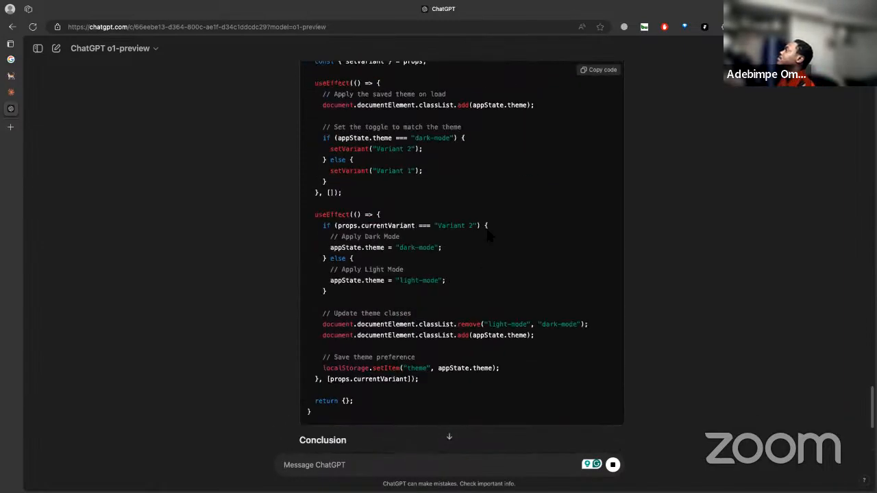
{"action": "scroll", "coordinate": [485, 237], "scroll_direction": "up", "scroll_amount": 12}
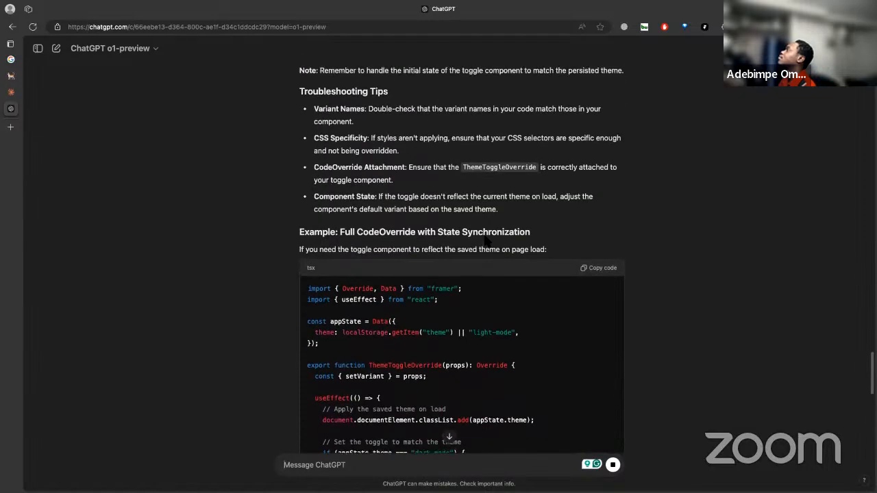
{"action": "scroll", "coordinate": [557, 307], "scroll_direction": "down", "scroll_amount": 6}
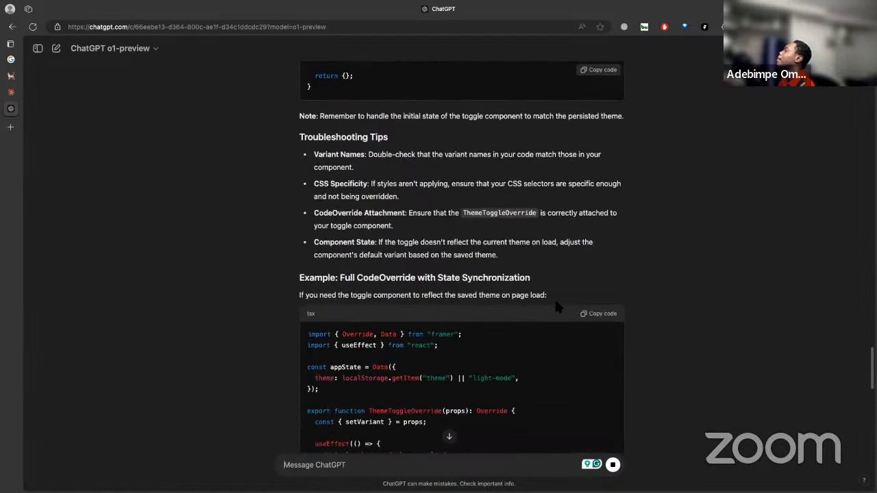
{"action": "left_click", "coordinate": [599, 314]}
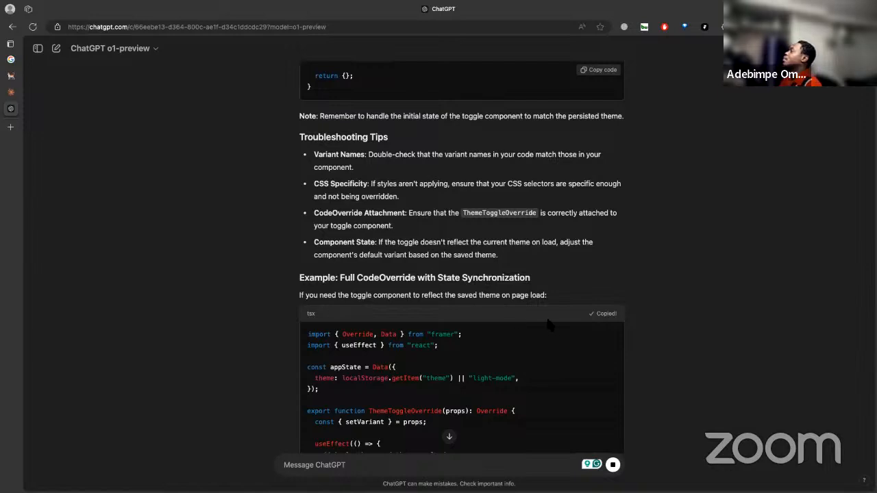
- Switch to Framer, open the Toggle component's SwitchTheme.tsx override file, and replace all its code with the copied example
{"action": "key", "text": "ctrl+Right"}
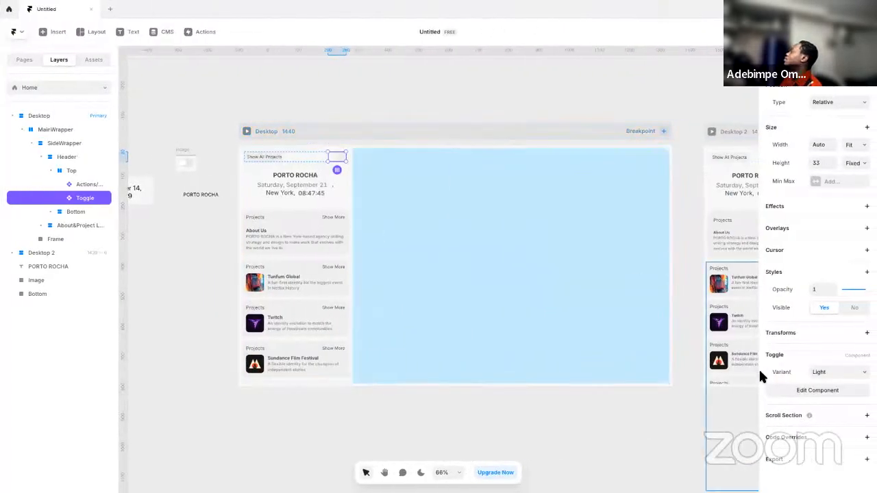
{"action": "left_click", "coordinate": [813, 389]}
{"action": "left_click", "coordinate": [819, 450]}
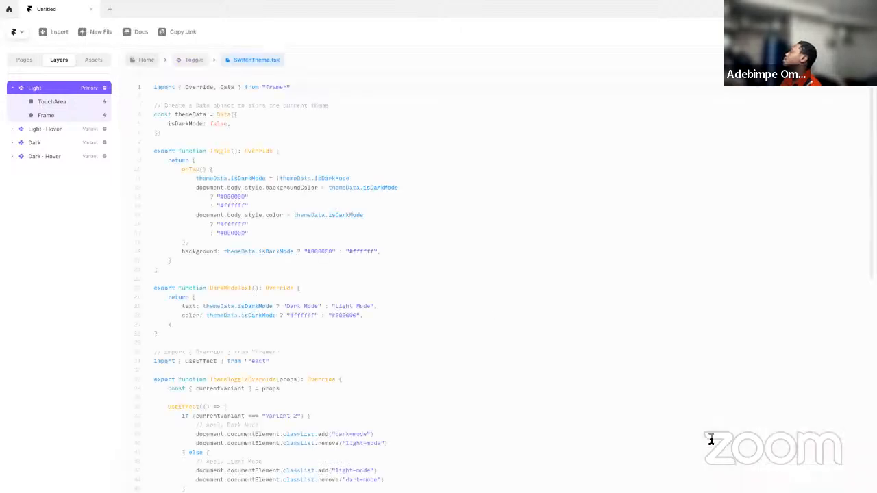
{"action": "key", "text": "ctrl+a"}
{"action": "key", "text": "ctrl+v"}
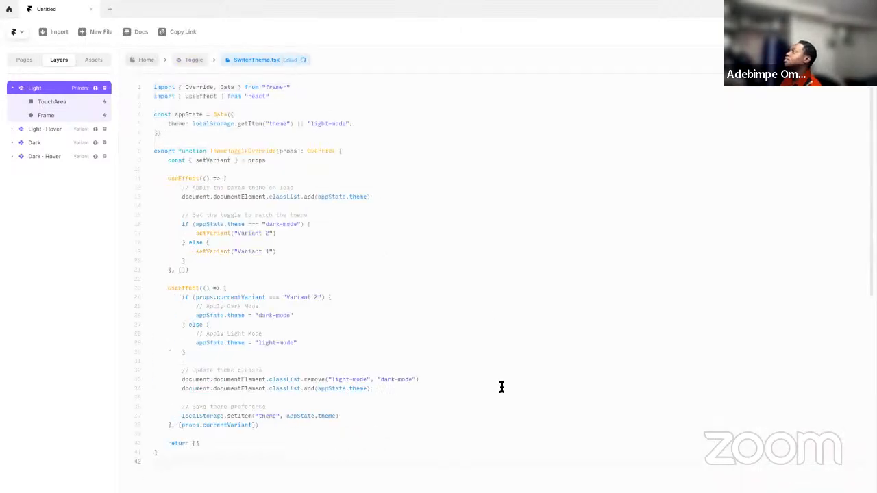
{"action": "left_click", "coordinate": [503, 413]}
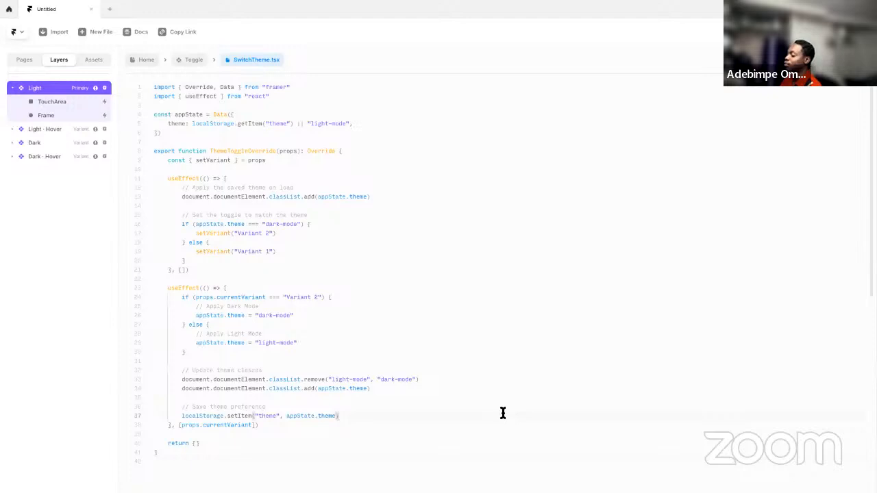
{"action": "key", "text": "ctrl+a"}
{"action": "key", "text": "ctrl+v"}
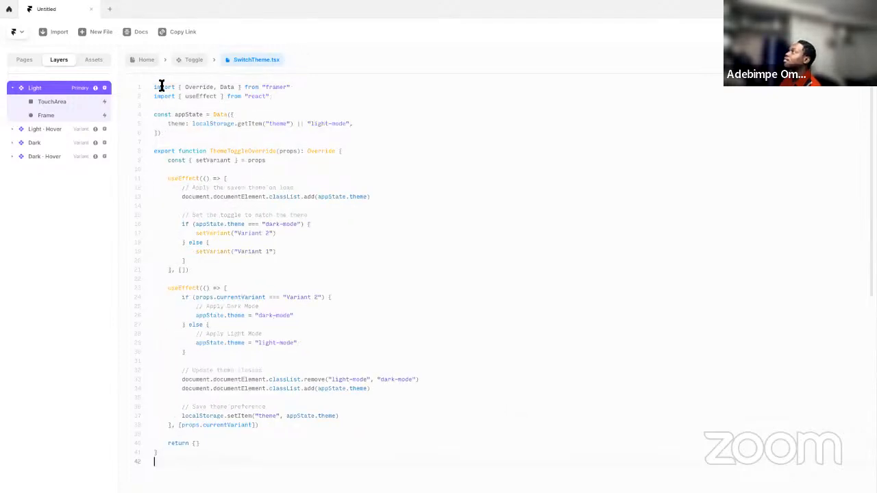
- Assign ThemeToggleOverride from the SwitchTheme file to the Toggle component's Light variant
{"action": "left_click", "coordinate": [191, 60]}
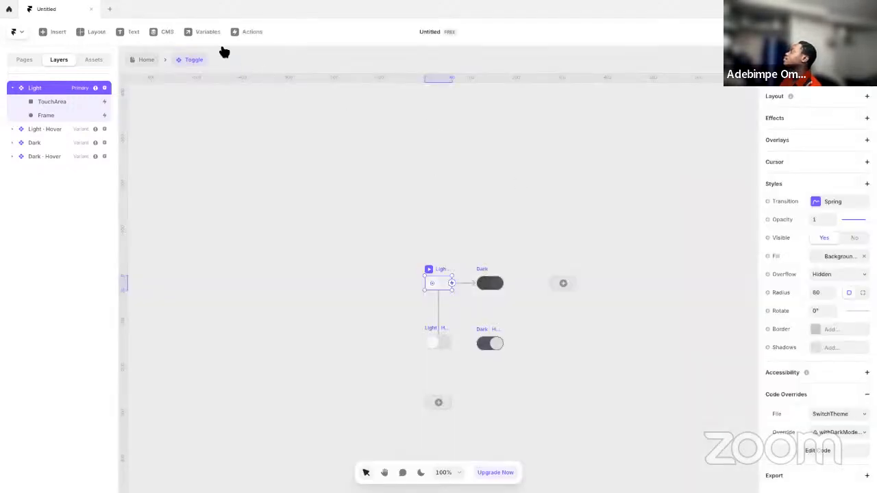
{"action": "left_click", "coordinate": [845, 432]}
{"action": "left_click", "coordinate": [828, 448]}
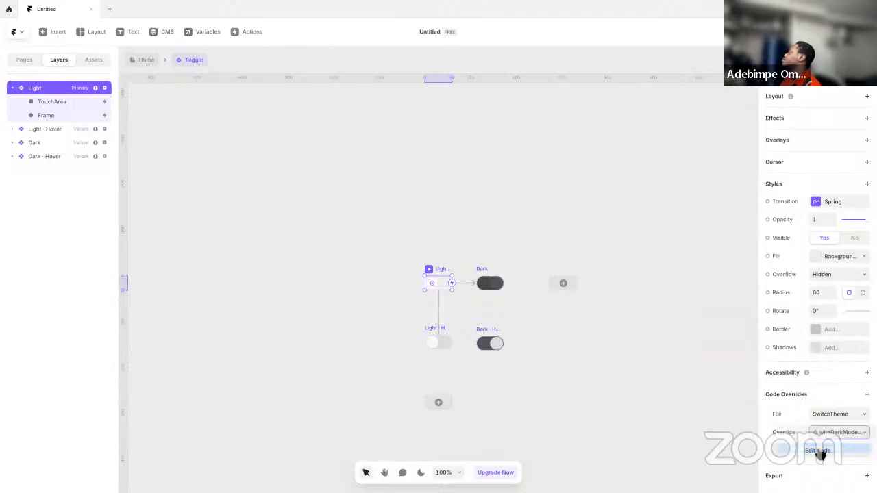
- Return to the Home page and check the toggle in the Desktop preview
{"action": "left_click", "coordinate": [135, 60]}
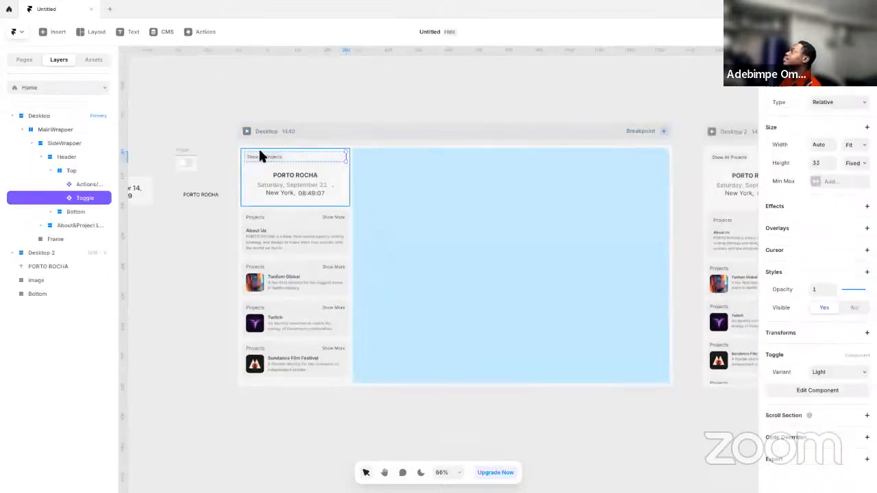
{"action": "left_click", "coordinate": [245, 131]}
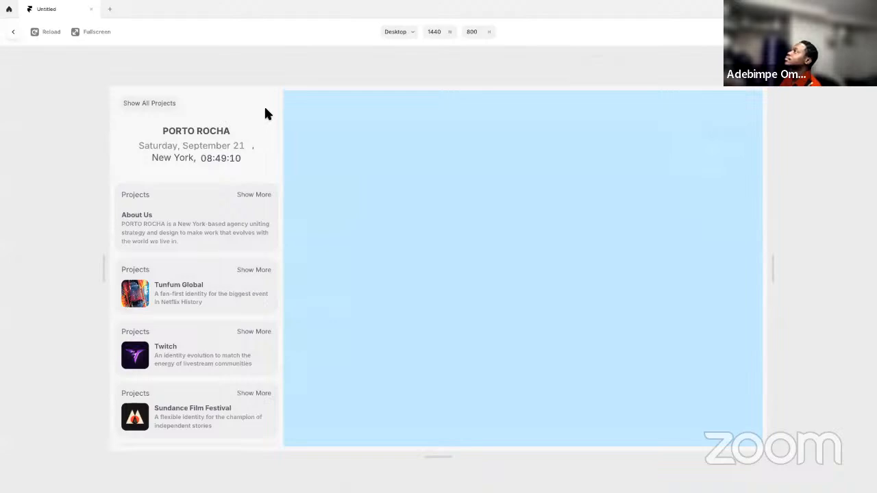
{"action": "key", "text": "Escape"}
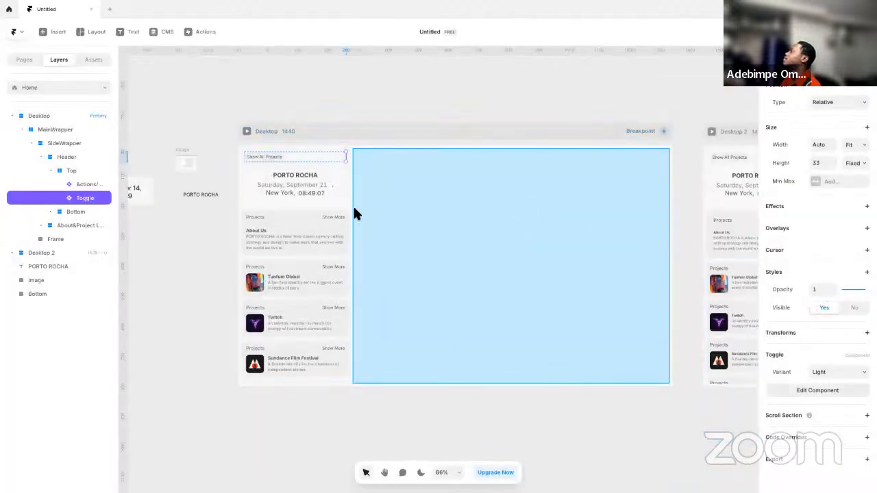
- Remove the code override from the Toggle component's Light variant and go back to the Home page
{"action": "left_click", "coordinate": [825, 393]}
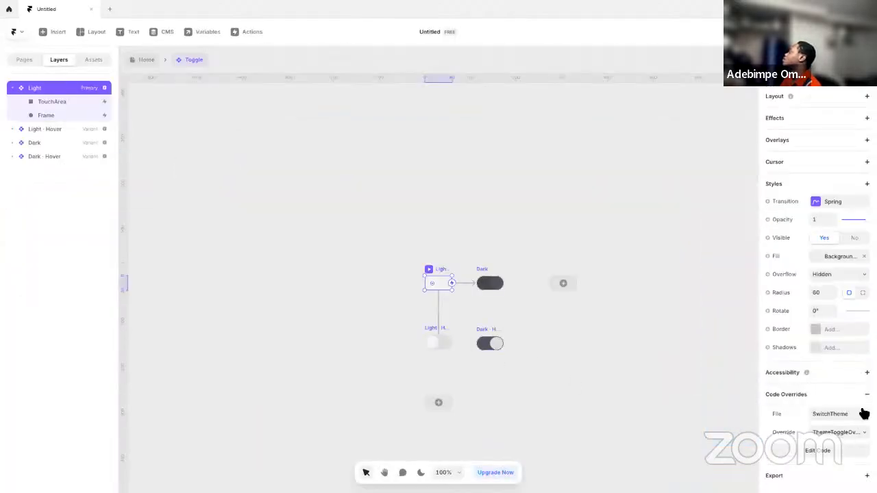
{"action": "left_click", "coordinate": [860, 410]}
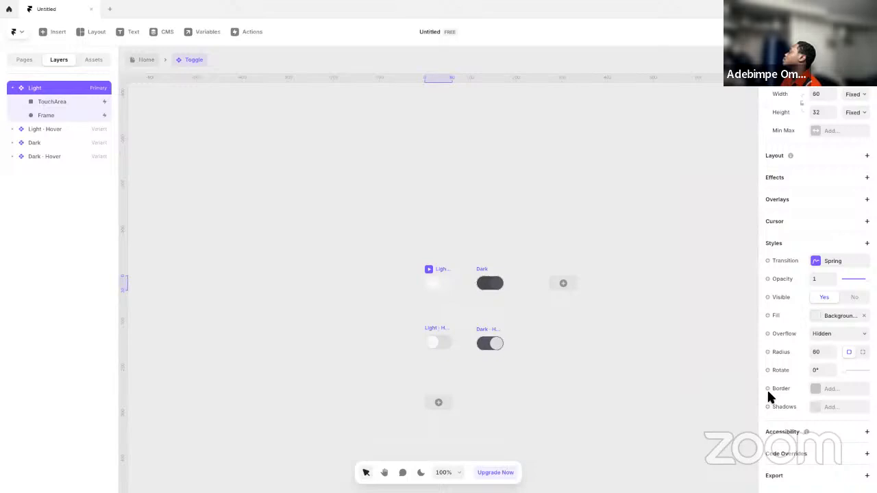
{"action": "left_click", "coordinate": [145, 60]}
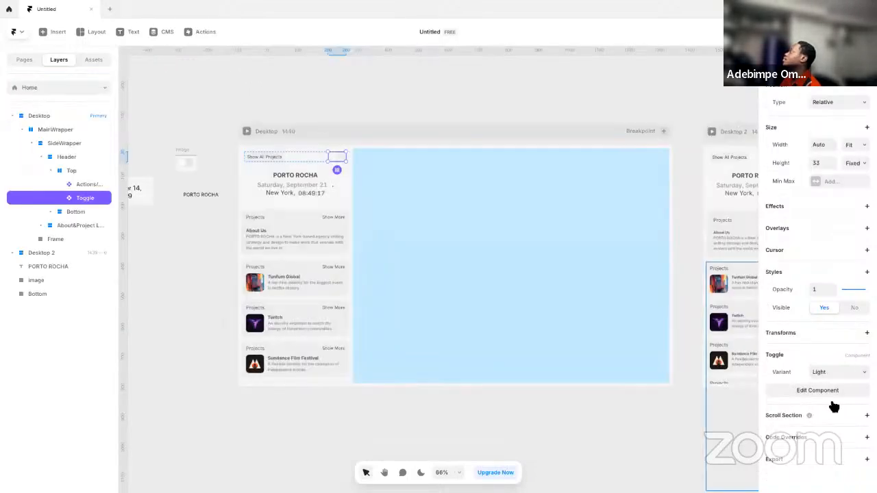
- Attach ThemeToggleOverride from the ThemeToggleOverride file to the Home page's Toggle instance and check it in the Desktop preview
{"action": "left_click", "coordinate": [778, 440]}
{"action": "left_click", "coordinate": [836, 457]}
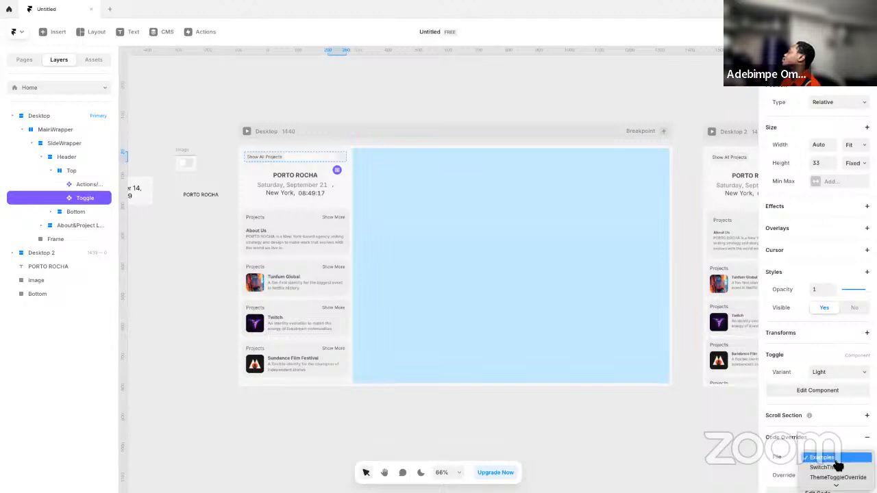
{"action": "left_click", "coordinate": [842, 477]}
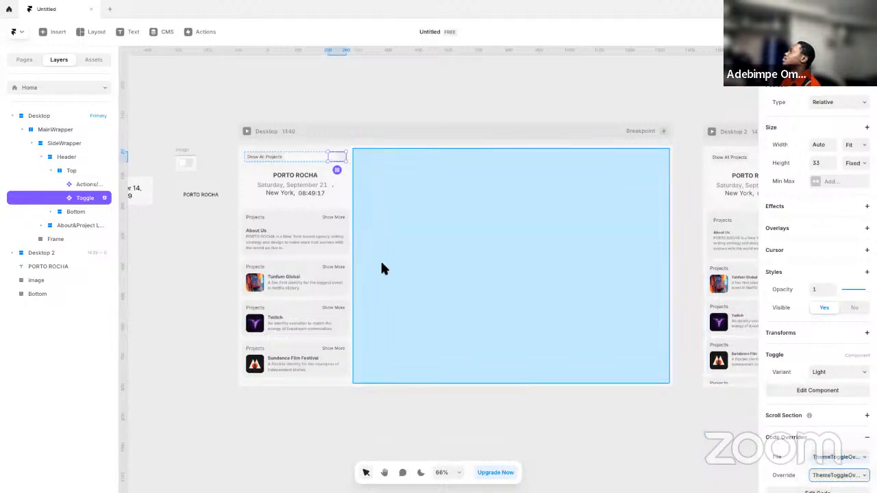
{"action": "left_click", "coordinate": [247, 130]}
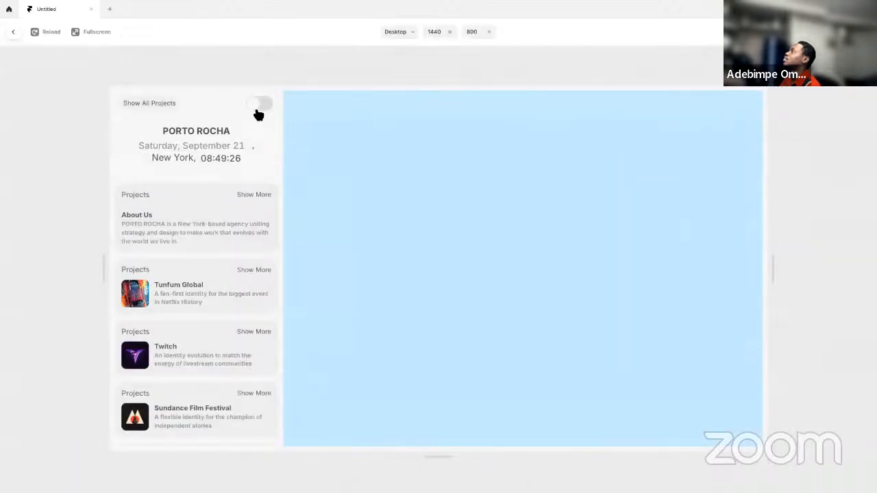
{"action": "key", "text": "Escape"}
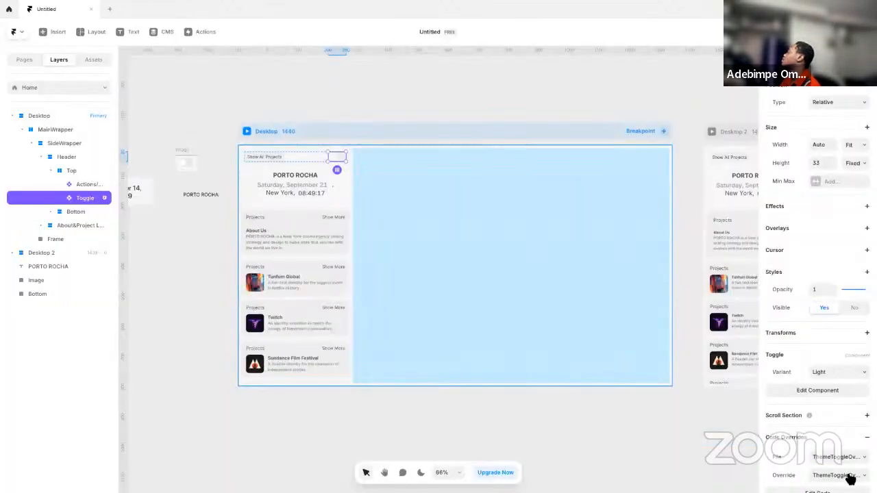
- Change the Toggle instance's override file to SwitchTheme with ThemeToggleOverride and check it in the Desktop preview
{"action": "left_click", "coordinate": [839, 457]}
{"action": "left_click", "coordinate": [841, 457]}
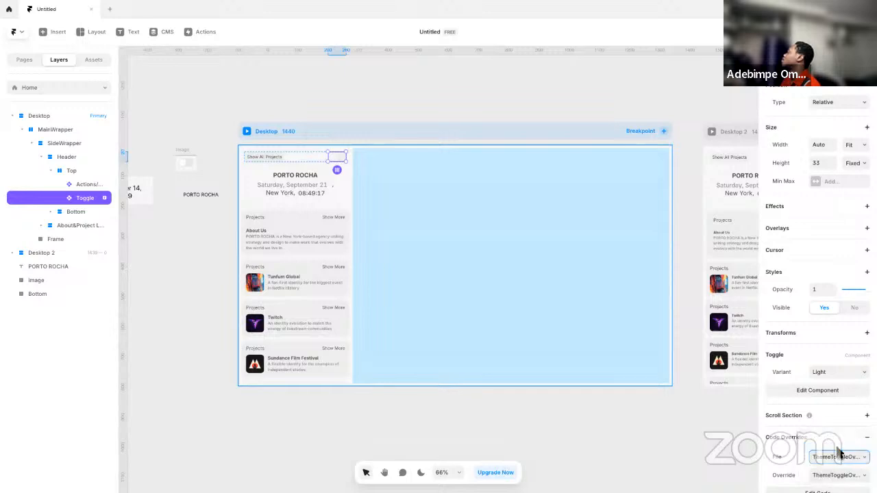
{"action": "left_click", "coordinate": [838, 471]}
{"action": "left_click", "coordinate": [838, 461]}
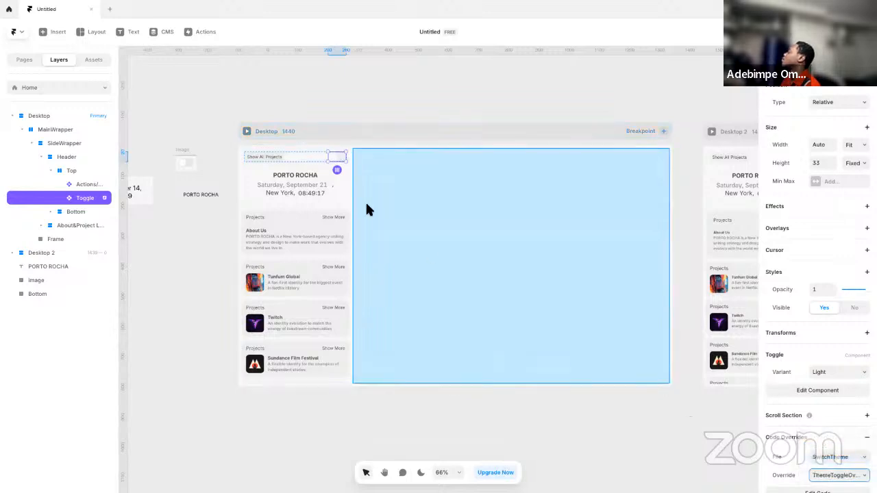
{"action": "left_click", "coordinate": [246, 131]}
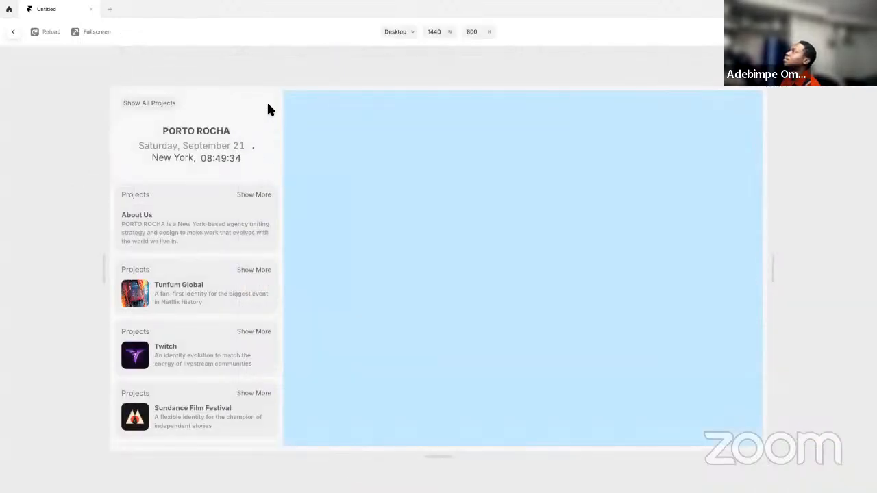
{"action": "key", "text": "Escape"}
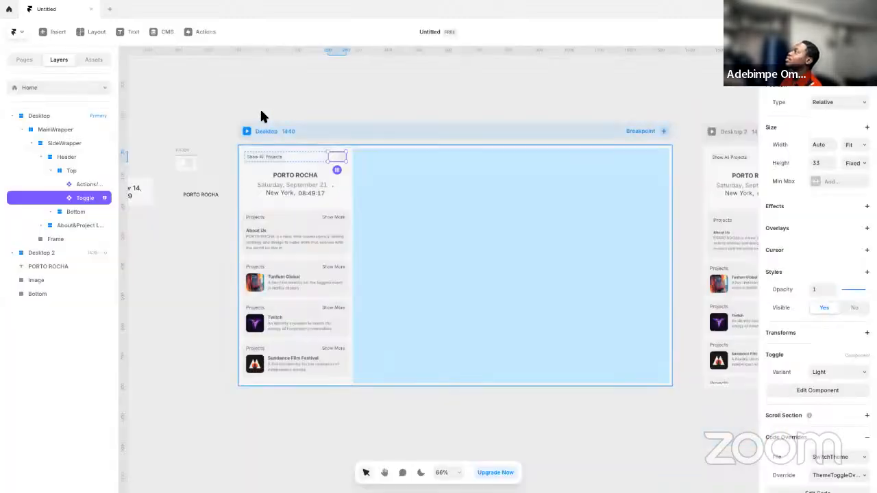
- Switch to ChatGPT, look through the new token-based answer, and copy the Persist Theme Preference code using setGlobalTheme
{"action": "key", "text": "super+Tab"}
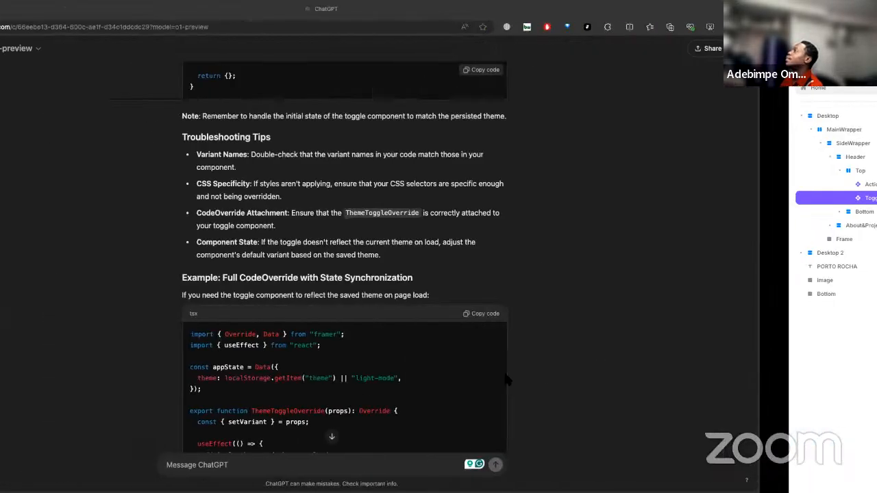
{"action": "scroll", "coordinate": [506, 320], "scroll_direction": "down", "scroll_amount": 15}
{"action": "scroll", "coordinate": [510, 323], "scroll_direction": "down", "scroll_amount": 20}
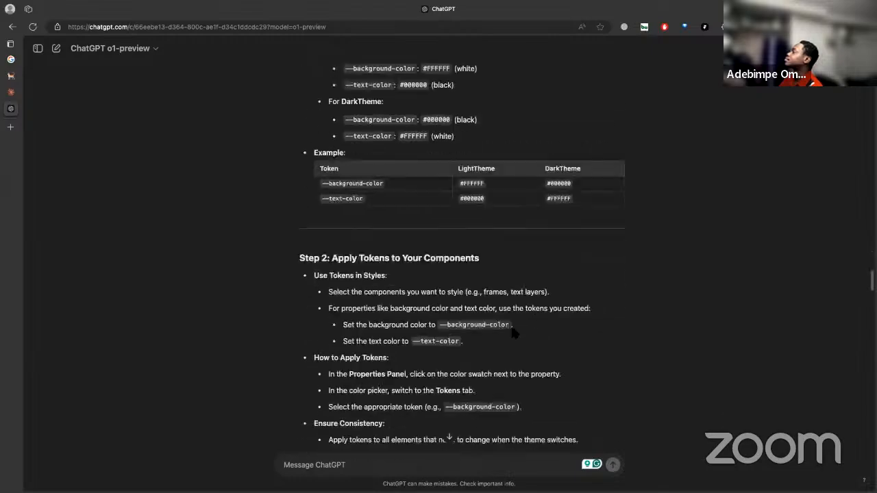
{"action": "scroll", "coordinate": [513, 315], "scroll_direction": "down", "scroll_amount": 20}
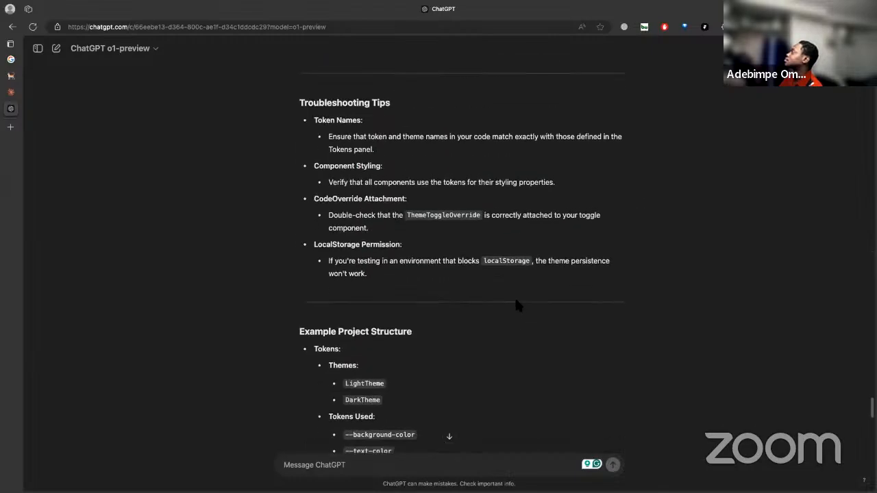
{"action": "scroll", "coordinate": [518, 306], "scroll_direction": "up", "scroll_amount": 10}
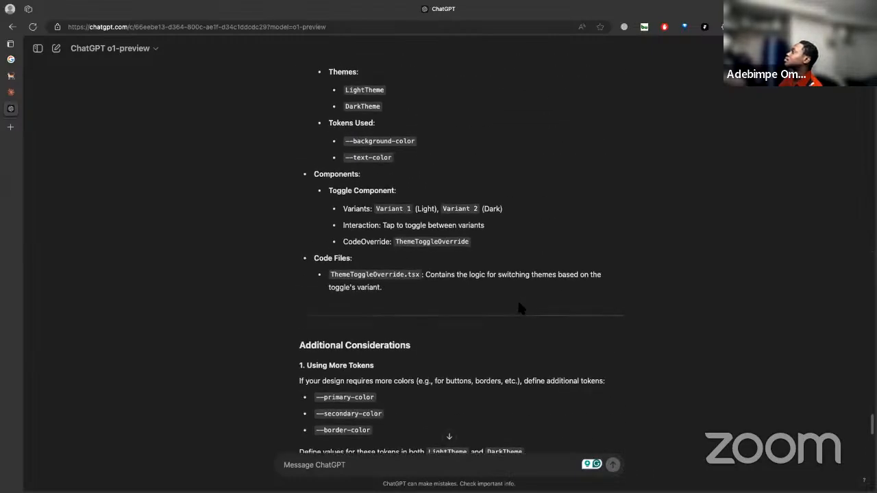
{"action": "scroll", "coordinate": [515, 301], "scroll_direction": "up", "scroll_amount": 15}
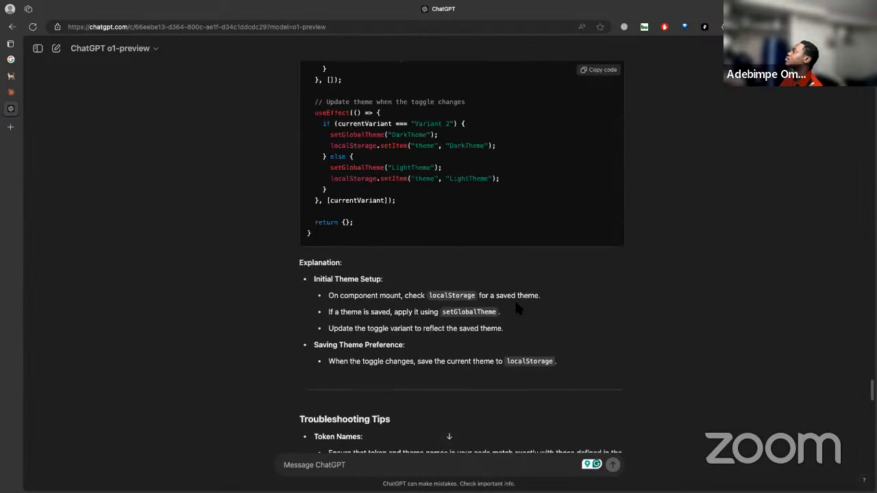
{"action": "left_click", "coordinate": [608, 233]}
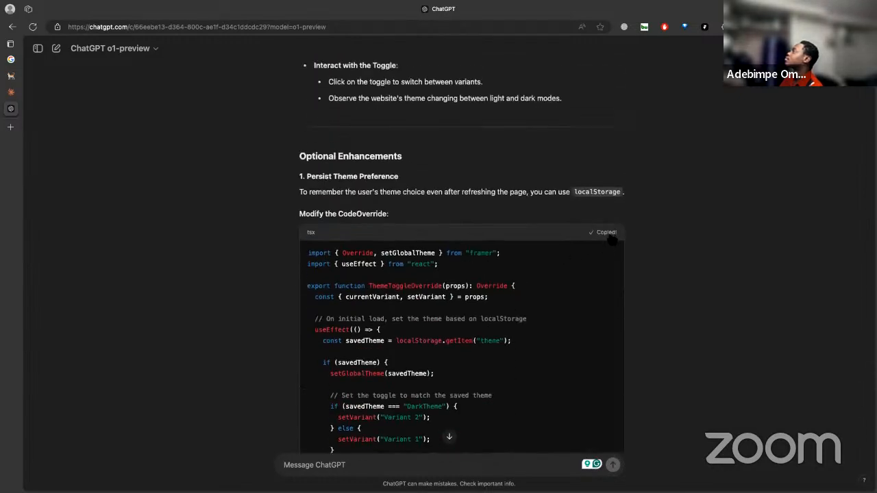
- Switch back to Framer and delete the ThemeToggleOverride.tsx code file from the project
{"action": "key", "text": "ctrl+Right"}
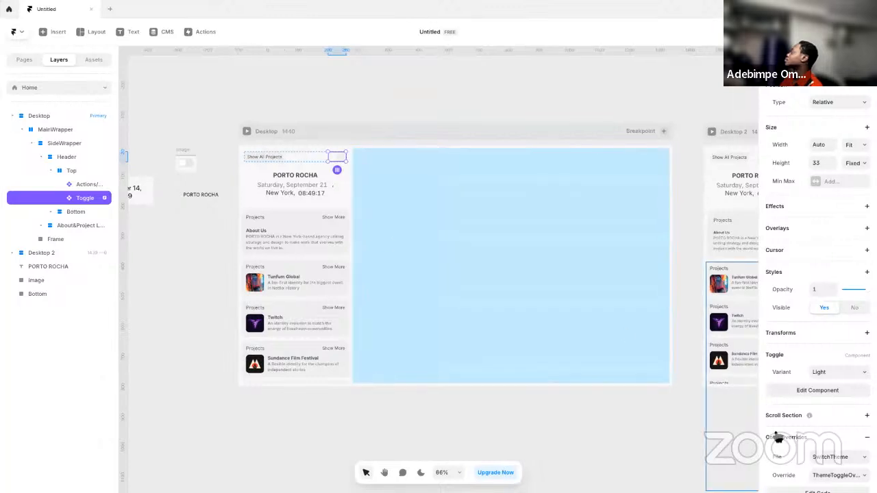
{"action": "left_click", "coordinate": [836, 476]}
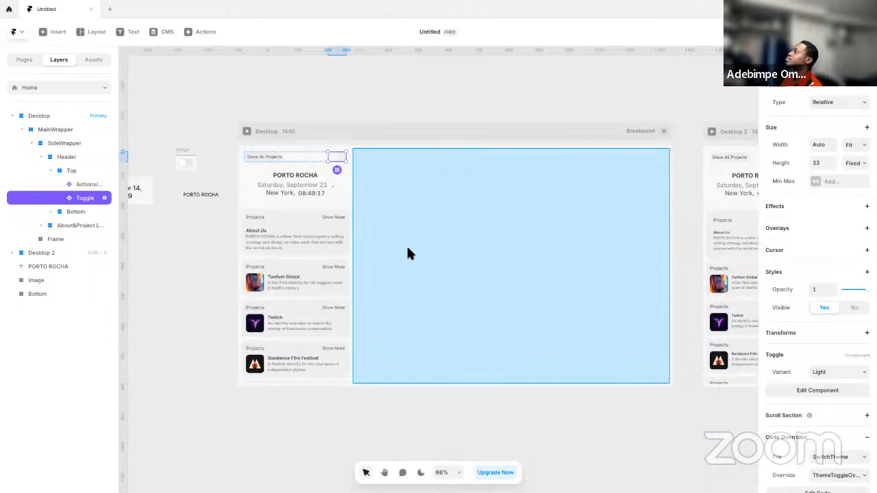
{"action": "left_click", "coordinate": [94, 60]}
{"action": "left_click", "coordinate": [67, 439]}
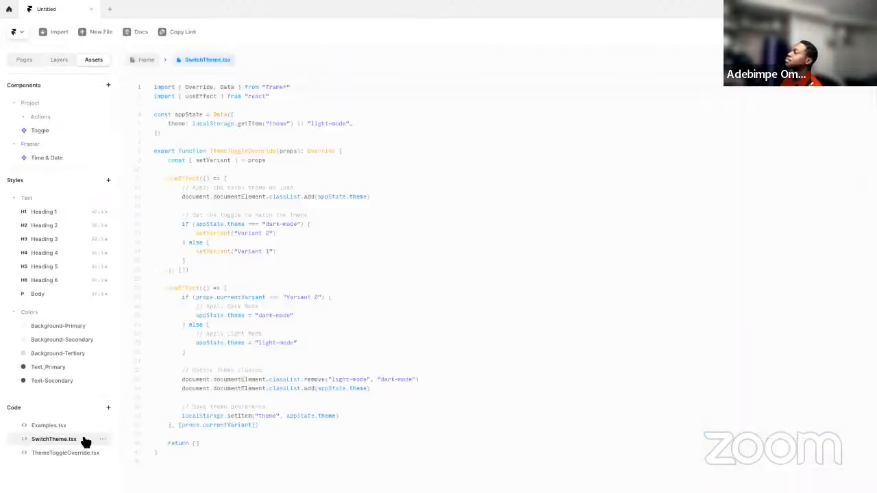
{"action": "left_click", "coordinate": [60, 452]}
{"action": "left_click", "coordinate": [103, 453]}
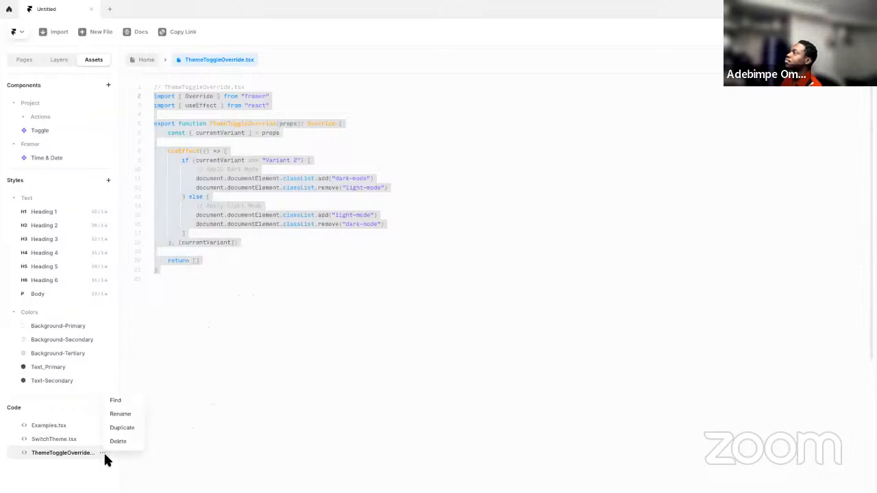
{"action": "left_click", "coordinate": [127, 441]}
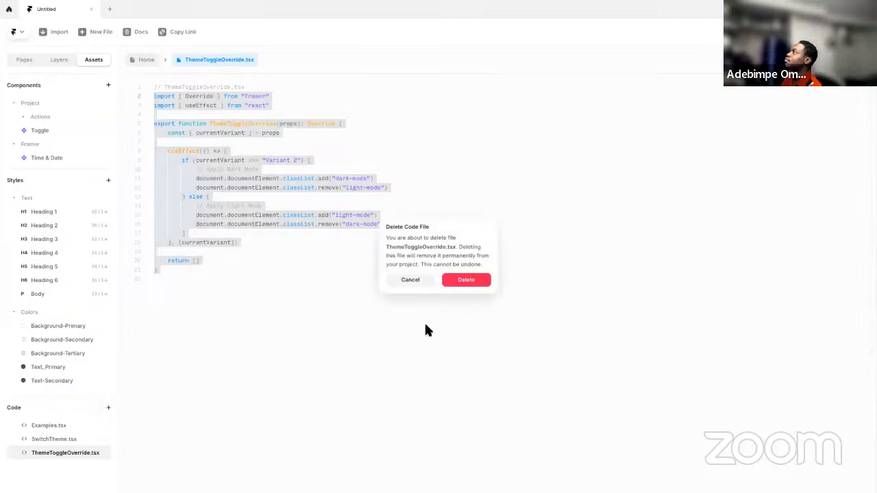
{"action": "left_click", "coordinate": [472, 279]}
- Replace the entire contents of SwitchTheme.tsx with the copied setGlobalTheme override code
{"action": "left_click", "coordinate": [63, 433]}
{"action": "key", "text": "ctrl+a"}
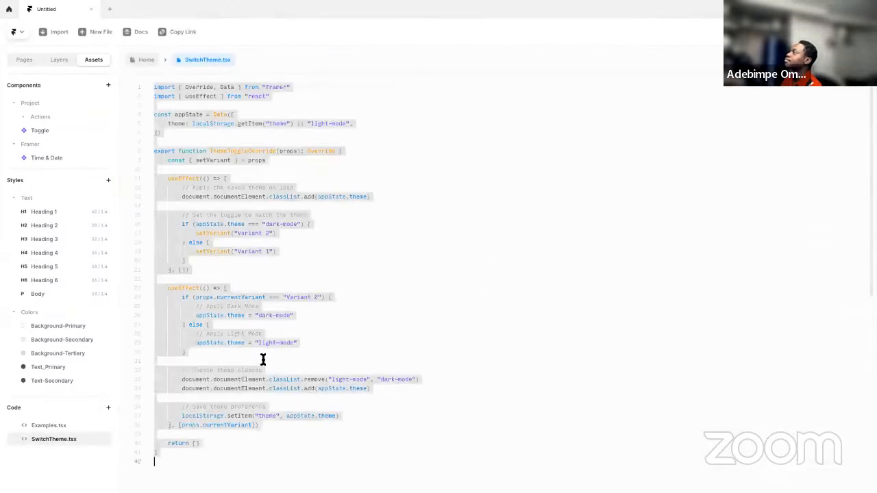
{"action": "key", "text": "ctrl+v"}
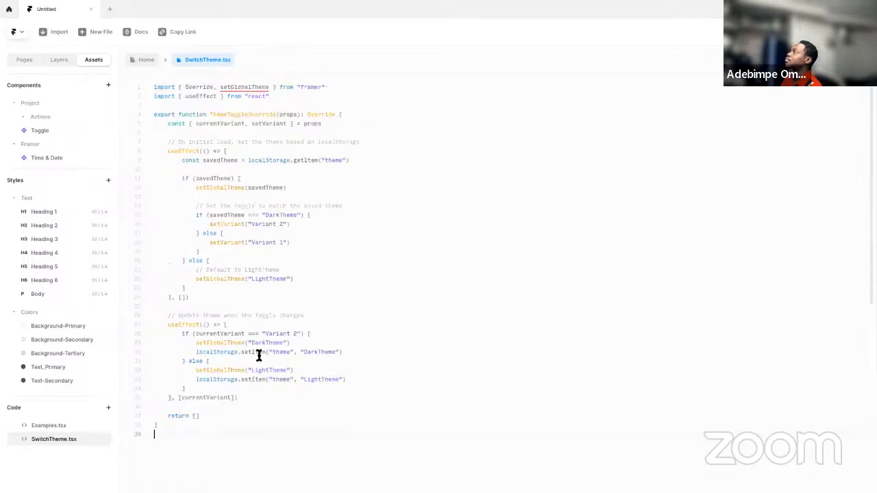
- Compare the variant names in SwitchTheme.tsx's setVariant calls with the Toggle component's Light and Dark variants, and return to the Home page
{"action": "left_click", "coordinate": [280, 227]}
{"action": "left_click", "coordinate": [281, 243]}
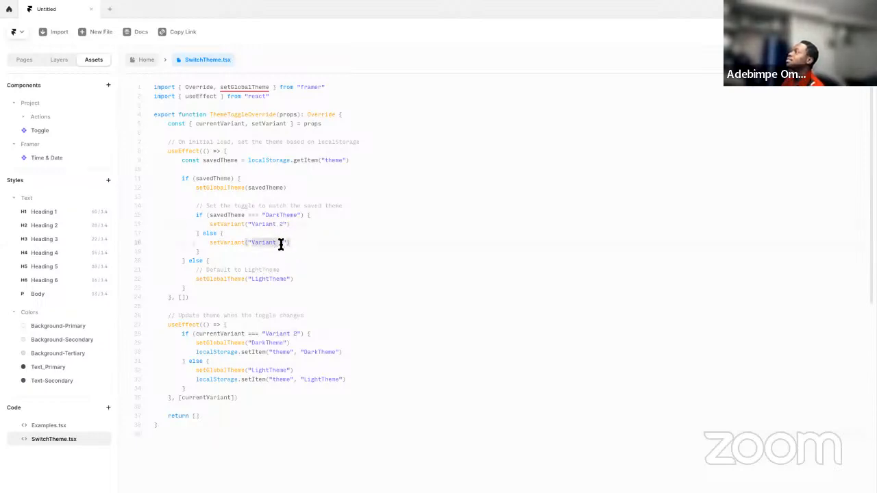
{"action": "left_click", "coordinate": [152, 64]}
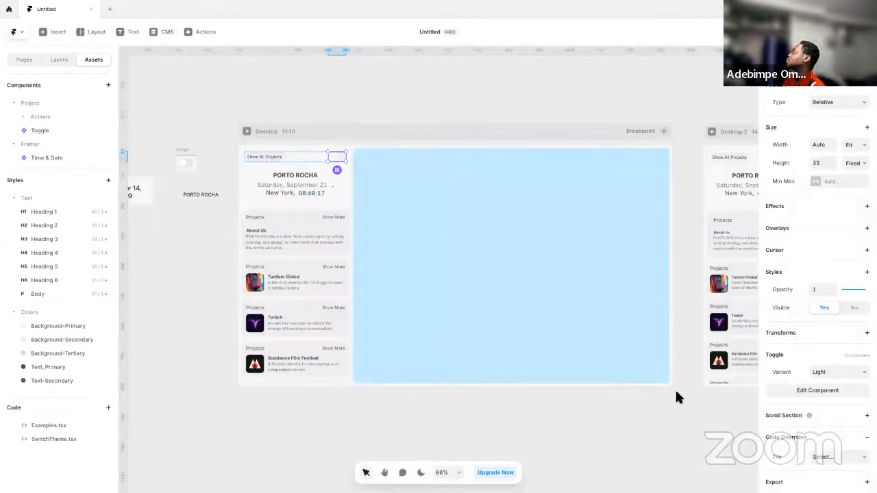
{"action": "double_click", "coordinate": [337, 155]}
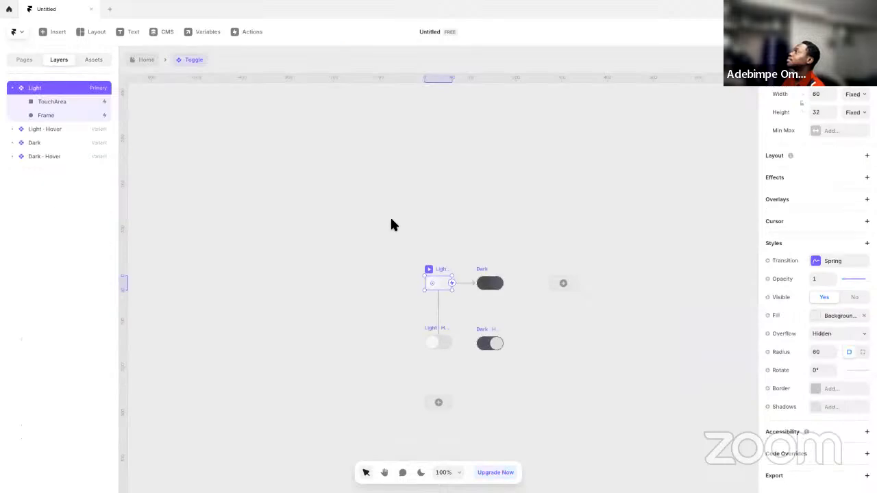
{"action": "left_click", "coordinate": [492, 273]}
{"action": "scroll", "coordinate": [440, 274], "scroll_direction": "up", "scroll_amount": 5}
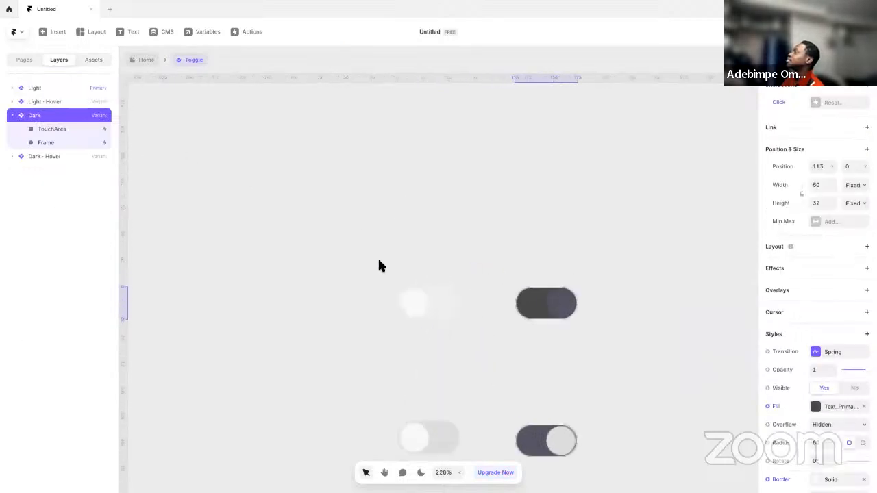
{"action": "left_click", "coordinate": [411, 280]}
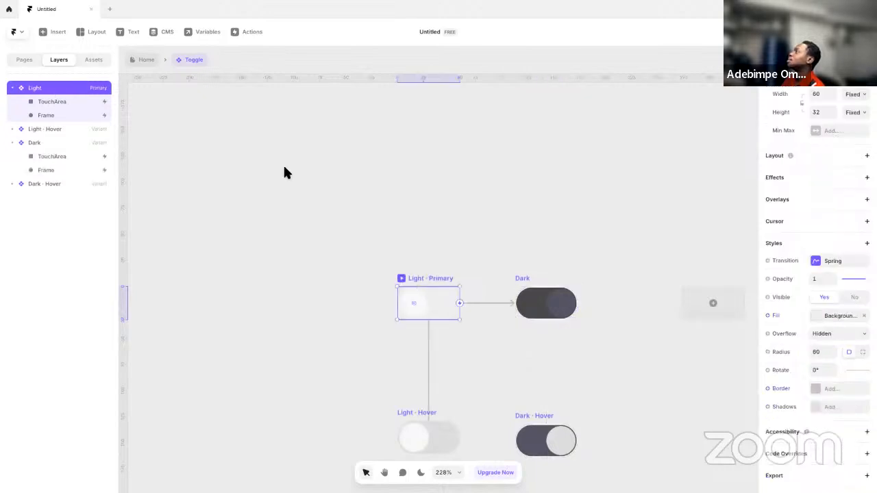
{"action": "left_click", "coordinate": [146, 62]}
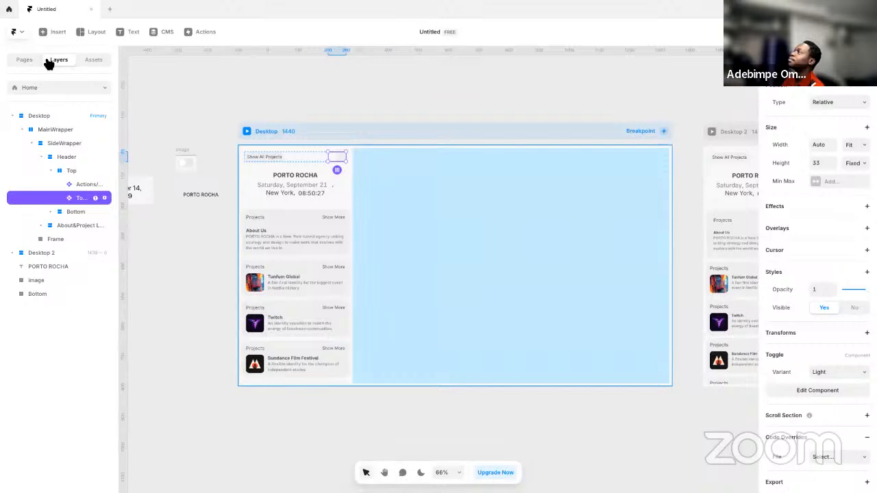
- In SwitchTheme.tsx, change the saved-theme setVariant calls to "Dark" for DarkTheme and "Light" for the else branch
{"action": "left_click", "coordinate": [99, 61]}
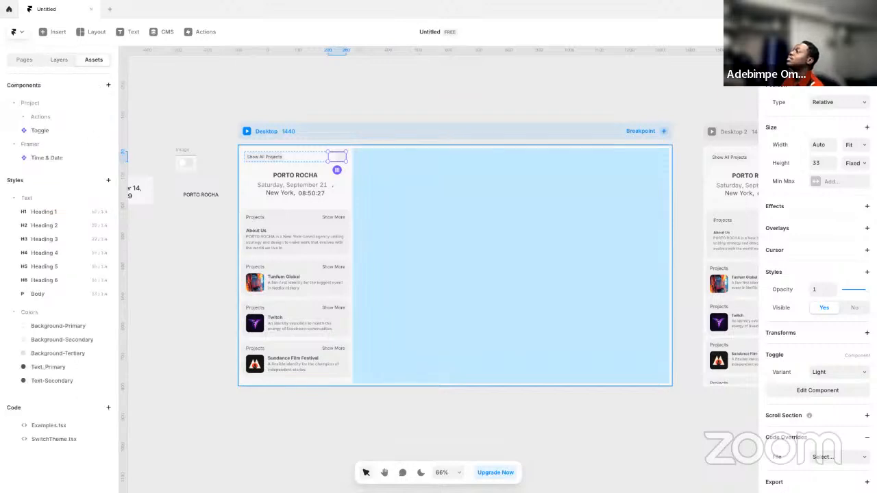
{"action": "left_click", "coordinate": [62, 439]}
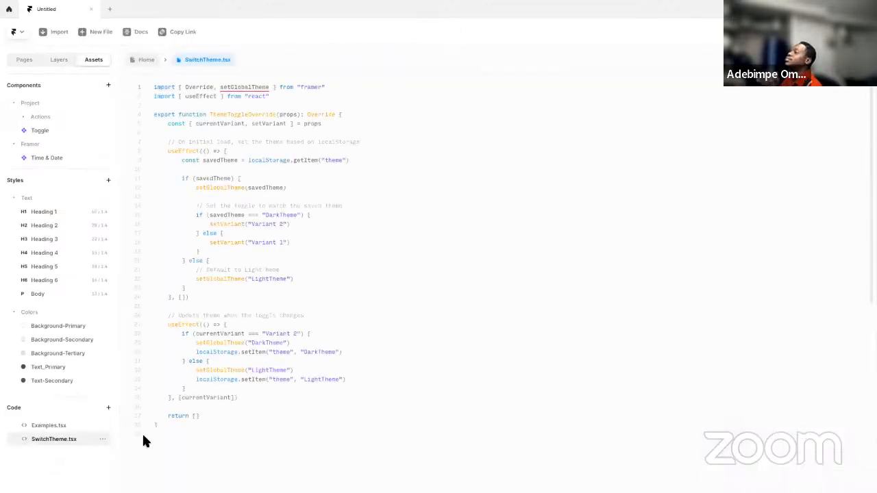
{"action": "left_click", "coordinate": [287, 233]}
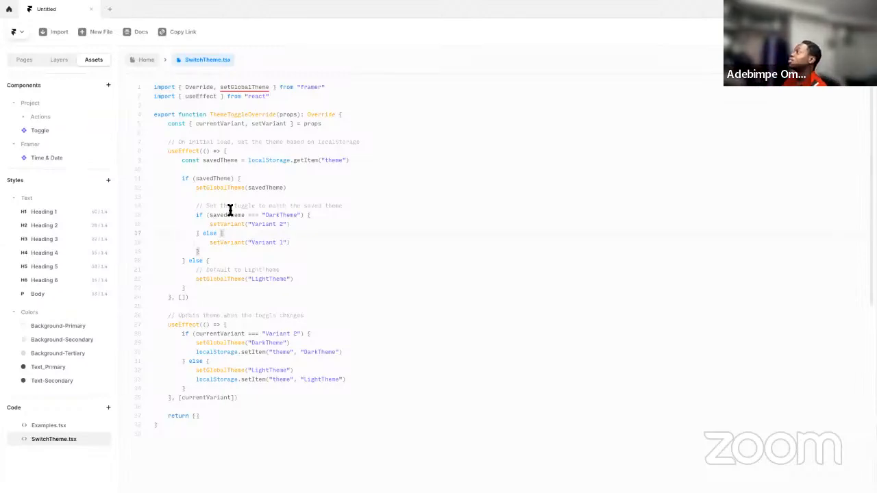
{"action": "left_click", "coordinate": [281, 225]}
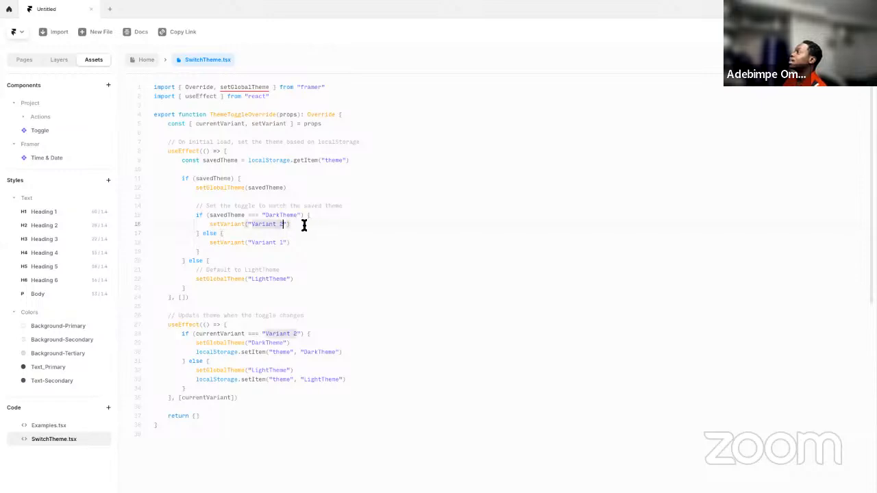
{"action": "key", "text": "BackSpace"}
{"action": "key", "text": "BackSpace"}
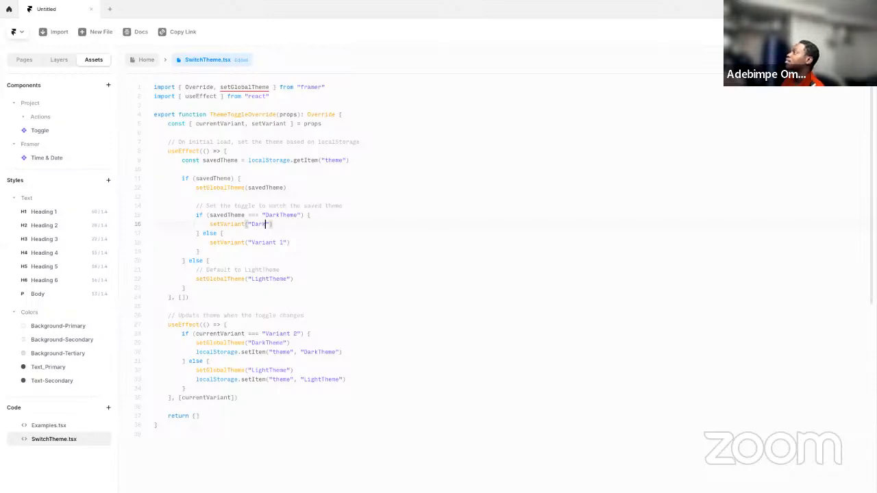
{"action": "left_click_drag", "start_coordinate": [284, 244], "coordinate": [255, 245]}
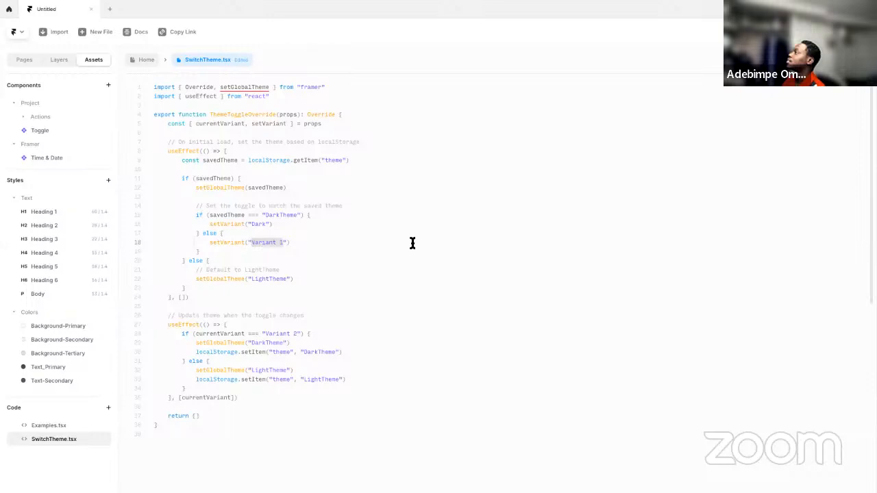
{"action": "type", "text": "Light"}
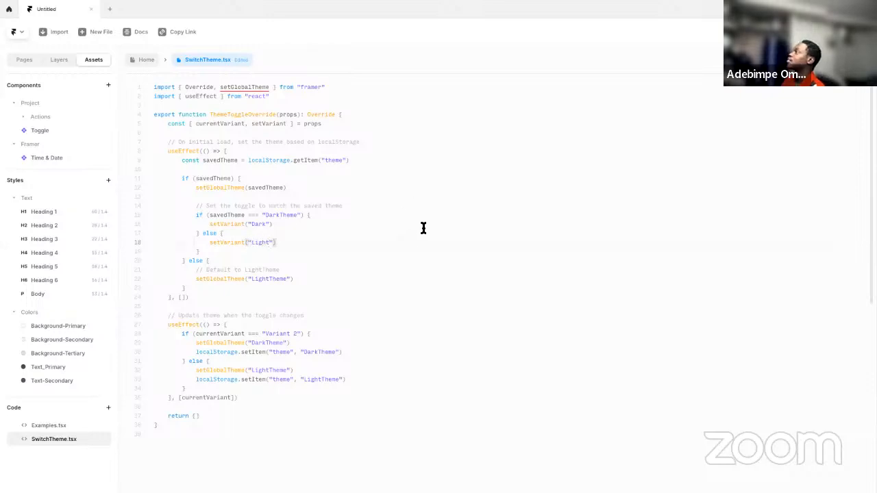
{"action": "left_click", "coordinate": [423, 230]}
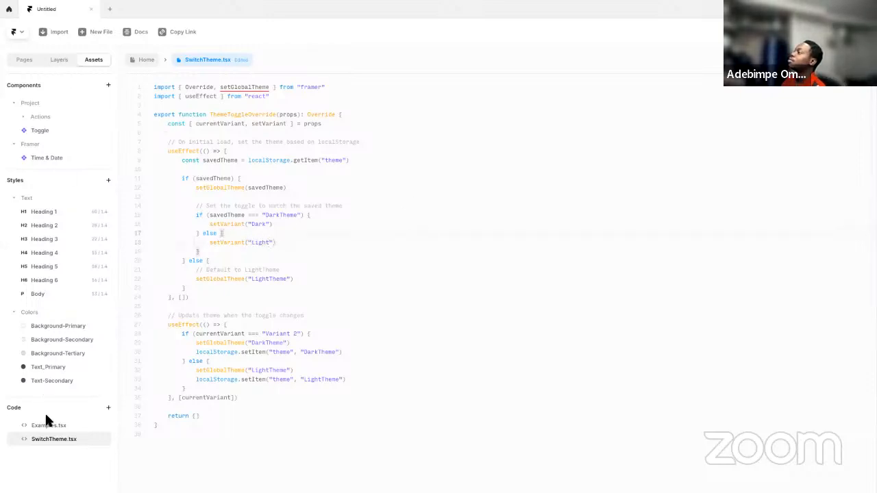
- Check the Toggle component's variants and the override files offered for the Toggle instance on the Home page
{"action": "left_click", "coordinate": [59, 61]}
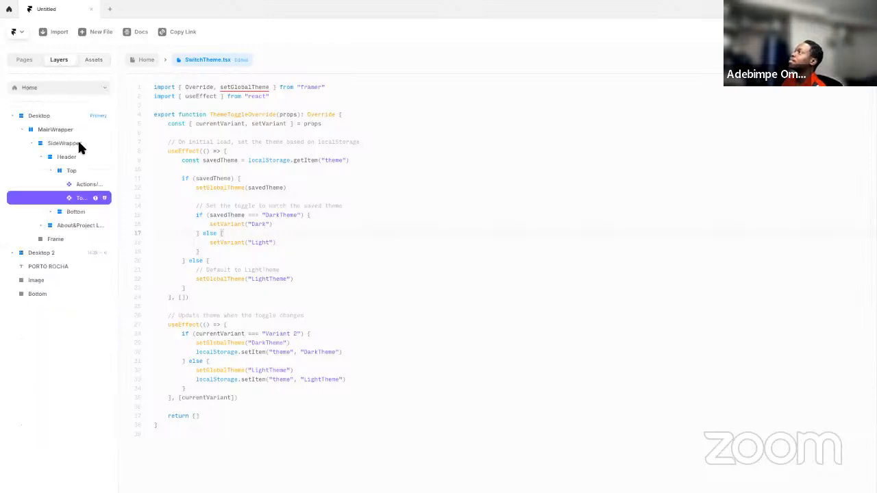
{"action": "left_click", "coordinate": [153, 60]}
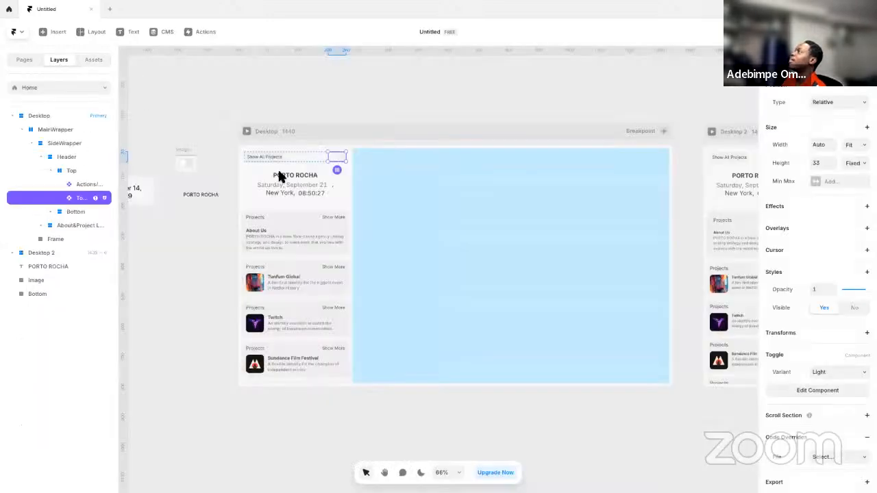
{"action": "double_click", "coordinate": [337, 159]}
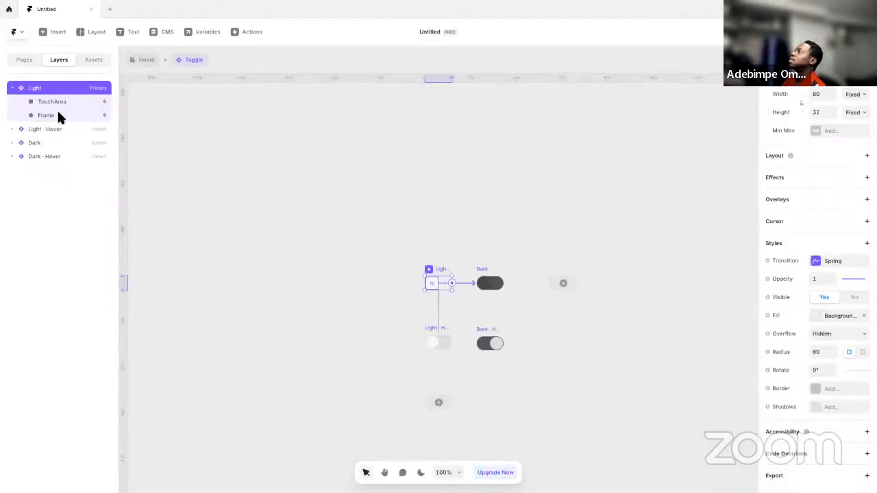
{"action": "left_click", "coordinate": [143, 62]}
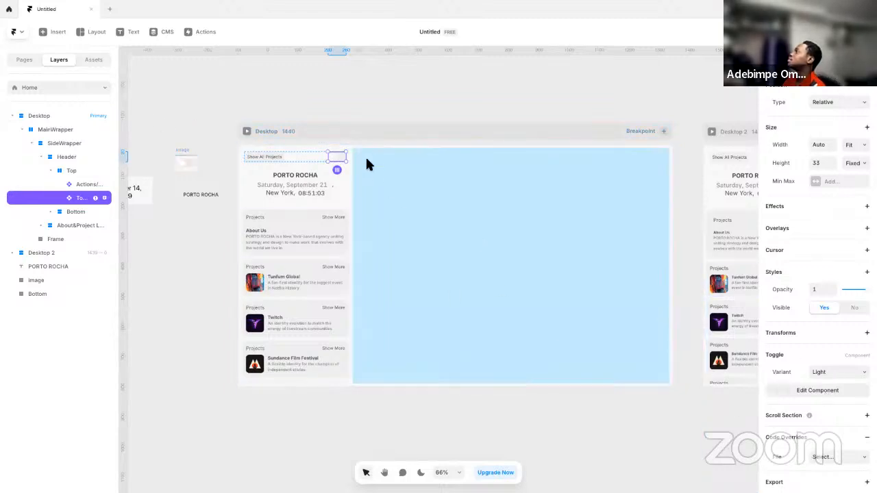
{"action": "left_click", "coordinate": [832, 457]}
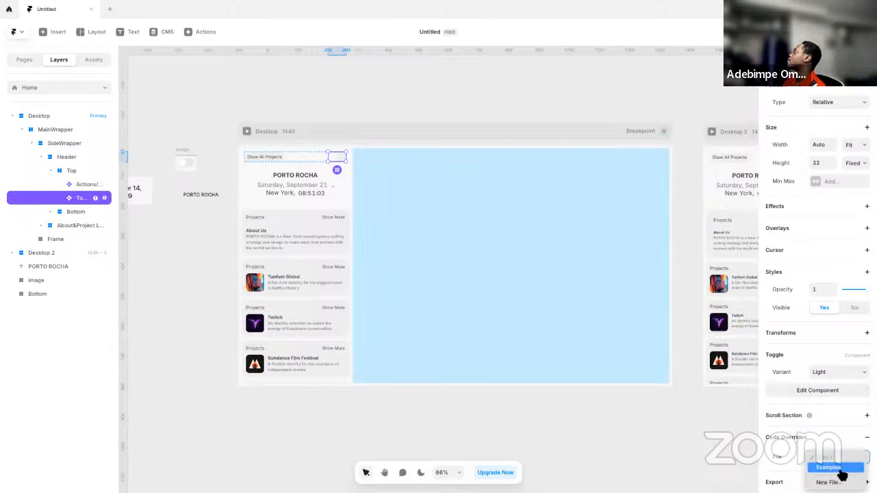
{"action": "left_click", "coordinate": [776, 457]}
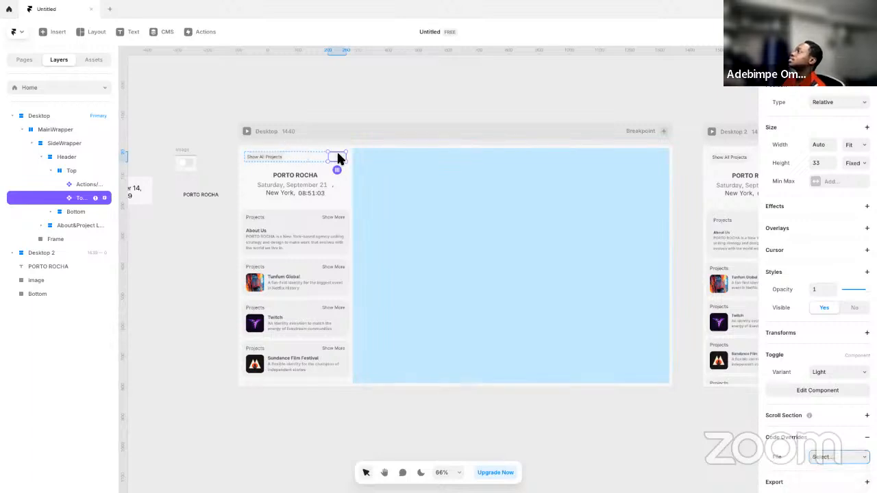
{"action": "double_click", "coordinate": [337, 158]}
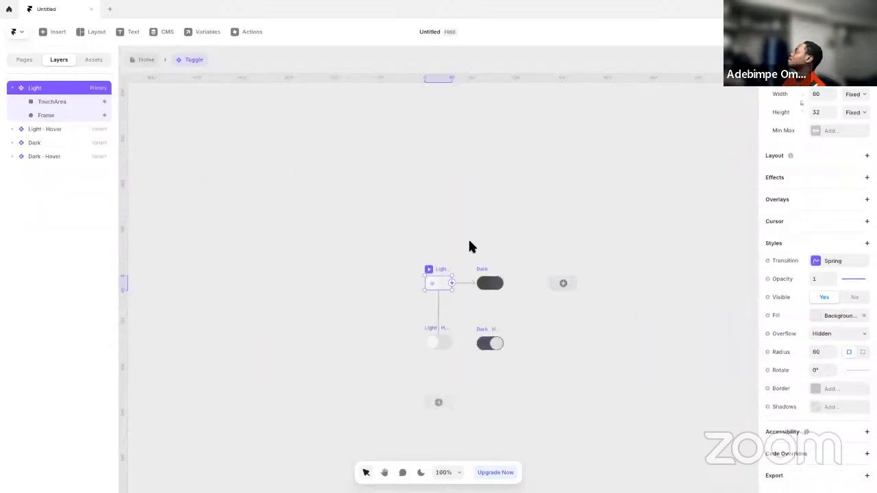
- Try removing setGlobalTheme from the framer import in SwitchTheme.tsx, and undo the removal
{"action": "left_click", "coordinate": [94, 60]}
{"action": "left_click", "coordinate": [77, 438]}
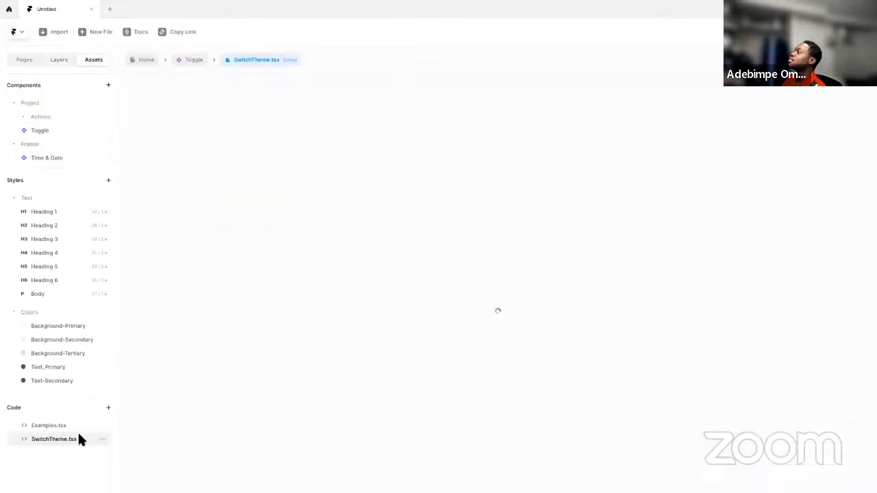
{"action": "left_click", "coordinate": [340, 283]}
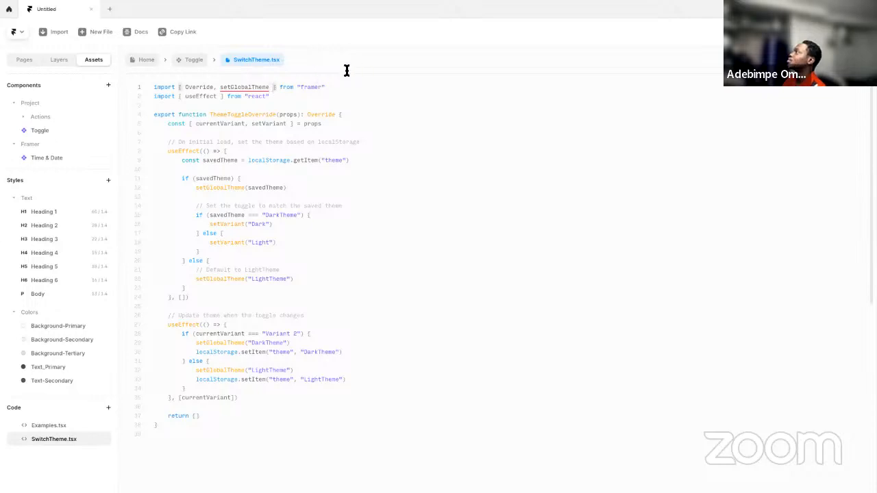
{"action": "key", "text": "BackSpace"}
{"action": "key", "text": "BackSpace"}
{"action": "key", "text": "BackSpace"}
{"action": "key", "text": "BackSpace"}
{"action": "key", "text": "BackSpace"}
{"action": "key", "text": "BackSpace"}
{"action": "key", "text": "BackSpace"}
{"action": "key", "text": "BackSpace"}
{"action": "key", "text": "BackSpace"}
{"action": "key", "text": "BackSpace"}
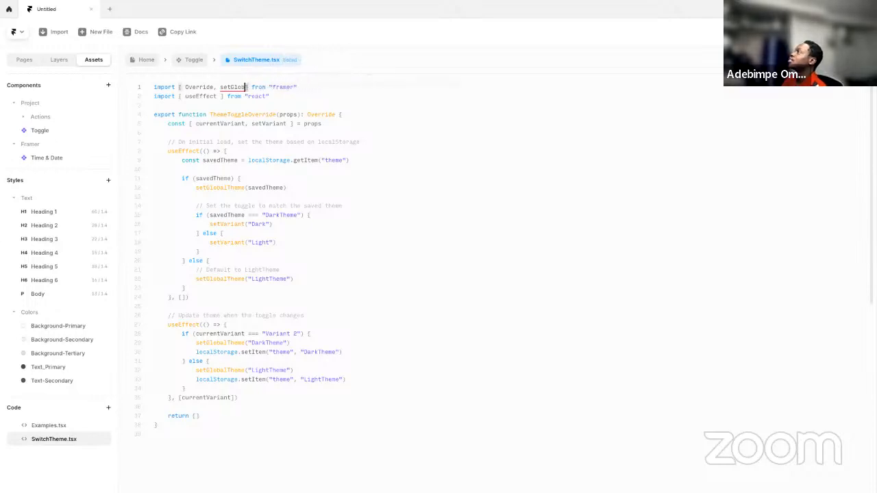
{"action": "key", "text": "BackSpace"}
{"action": "key", "text": "BackSpace"}
{"action": "key", "text": "BackSpace"}
{"action": "key", "text": "BackSpace"}
{"action": "key", "text": "BackSpace"}
{"action": "key", "text": "BackSpace"}
{"action": "key", "text": "BackSpace"}
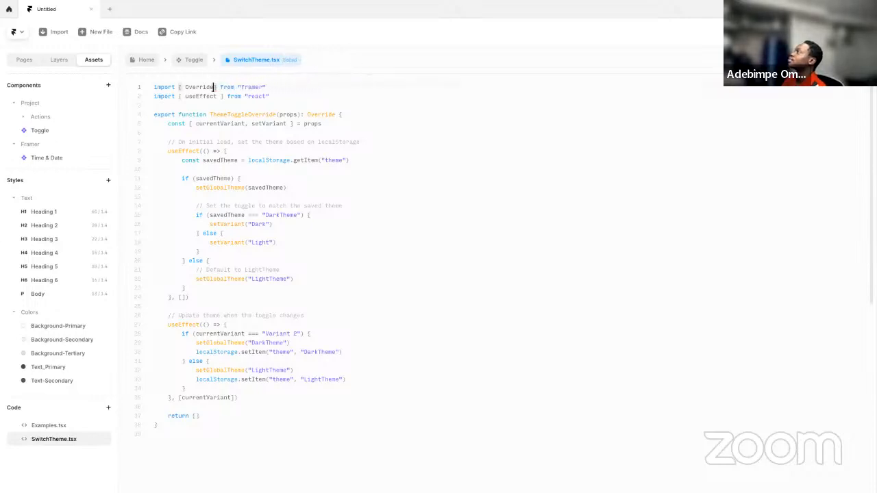
{"action": "left_click", "coordinate": [388, 200]}
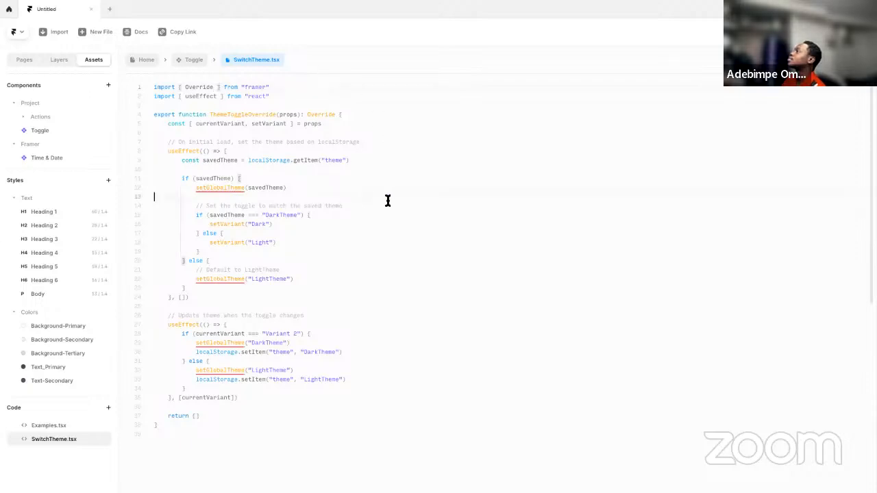
{"action": "key", "text": "ctrl+z"}
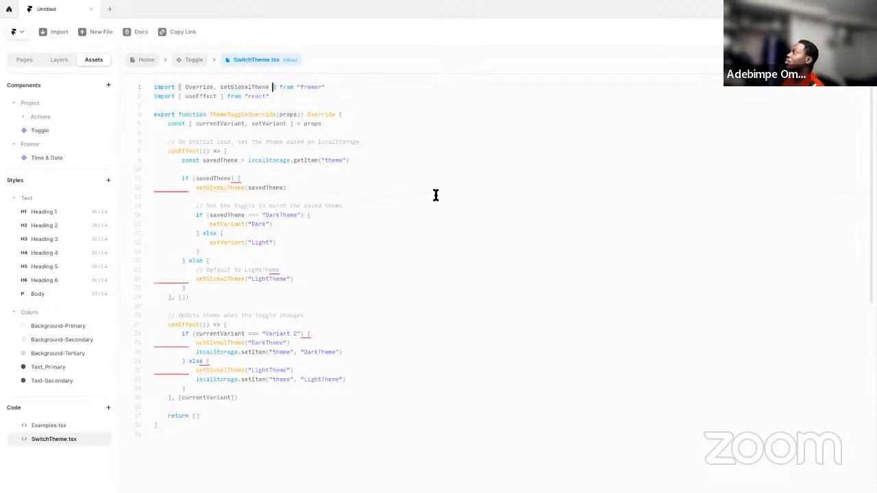
{"action": "left_click", "coordinate": [246, 89]}
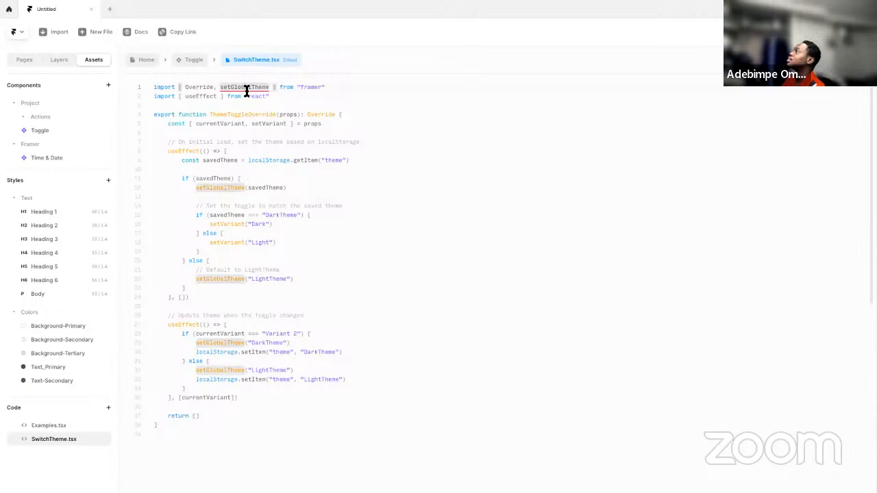
- Send ChatGPT the import error "Module '"framer"' has no exported member 'setGlobalTheme'.(2305" from SwitchTheme.tsx
{"action": "mouse_move", "coordinate": [248, 87]}
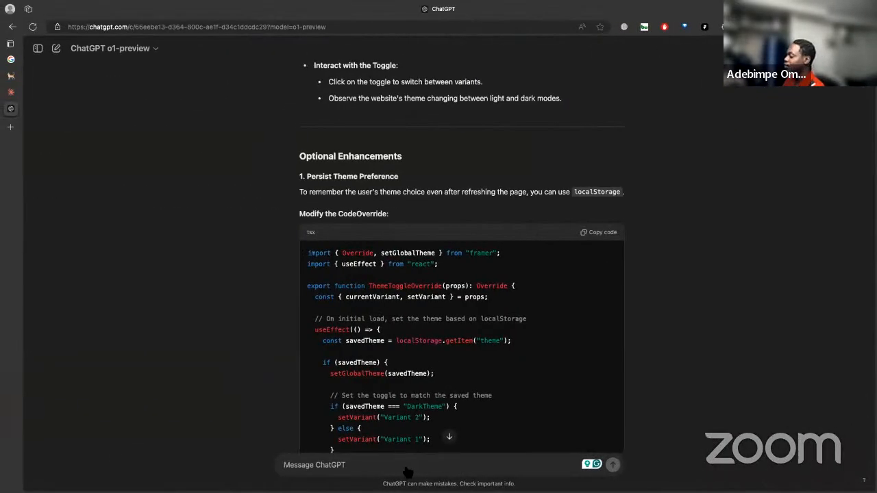
{"action": "left_click", "coordinate": [405, 468]}
{"action": "type", "text": "Module '\"framer\"' has no exported member 'setGlobalTheme'.(2305"}
{"action": "key", "text": "Return"}
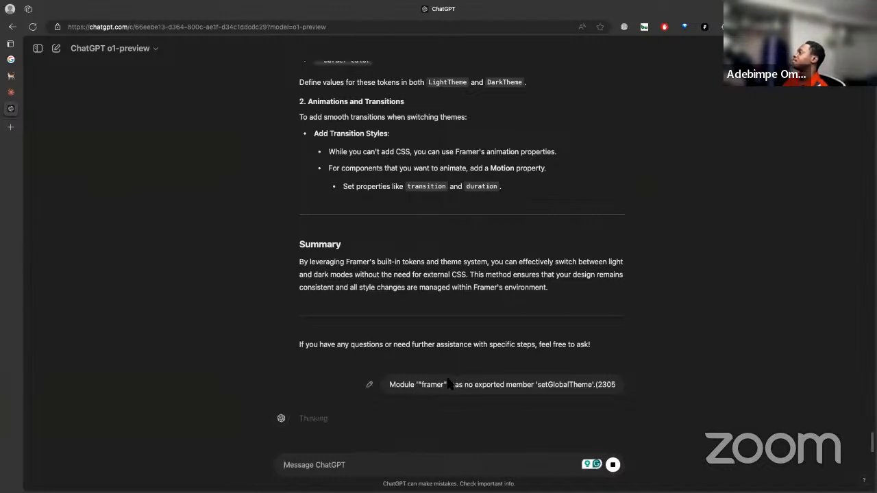
{"action": "scroll", "coordinate": [450, 381], "scroll_direction": "up", "scroll_amount": 1}
{"action": "scroll", "coordinate": [449, 384], "scroll_direction": "down", "scroll_amount": 1}
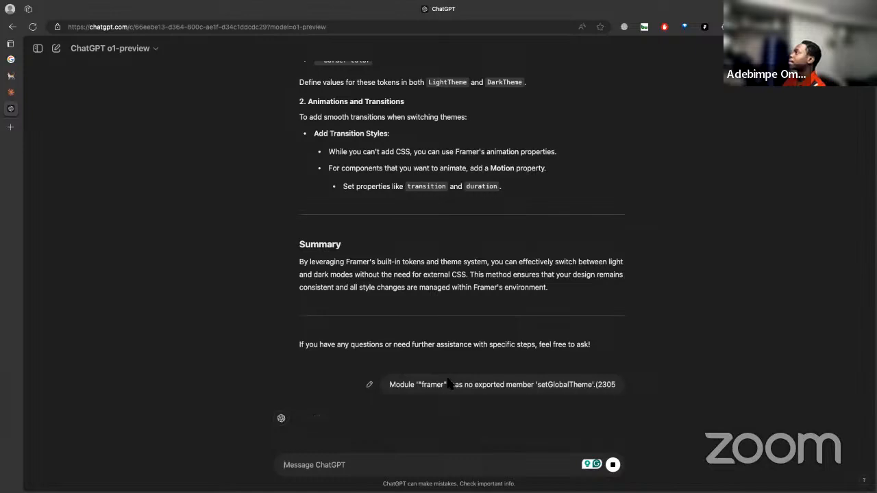
{"action": "scroll", "coordinate": [448, 382], "scroll_direction": "up", "scroll_amount": 6}
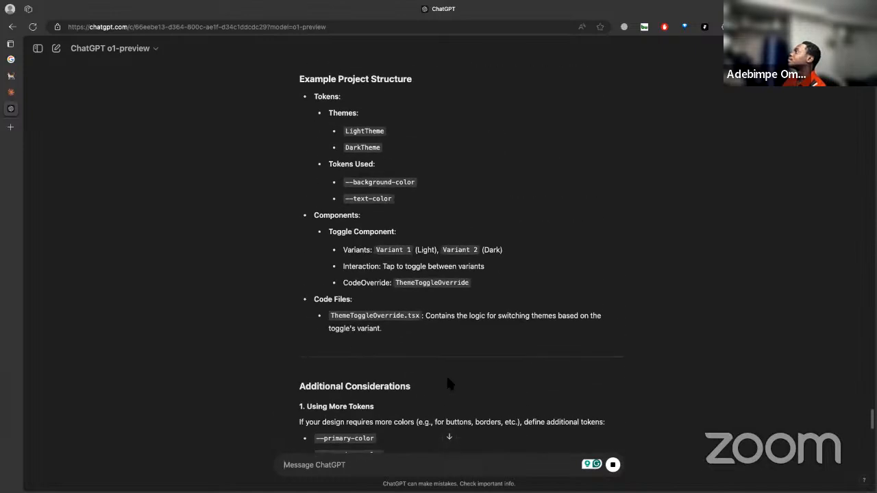
{"action": "scroll", "coordinate": [445, 374], "scroll_direction": "down", "scroll_amount": 6}
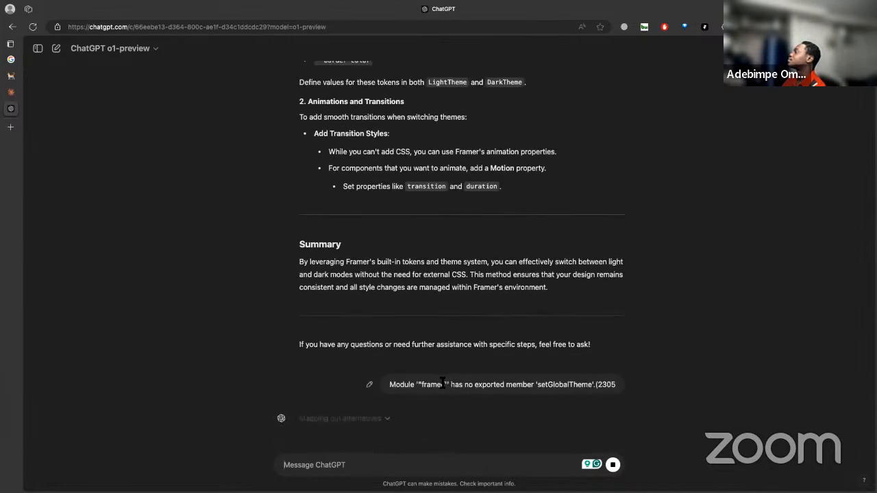
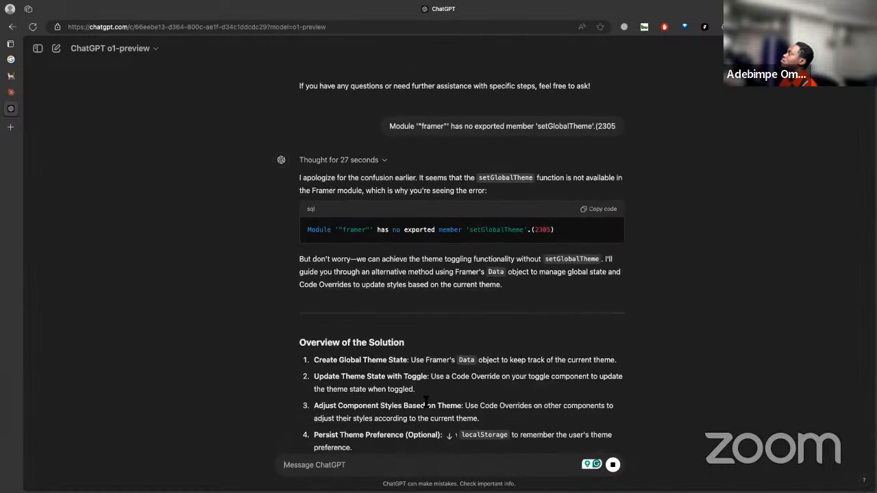
- Replace all code in SwitchTheme.tsx with the appState-based ThemeToggleOverride code from Step 2 of ChatGPT's new answer
{"action": "scroll", "coordinate": [426, 403], "scroll_direction": "down", "scroll_amount": 5}
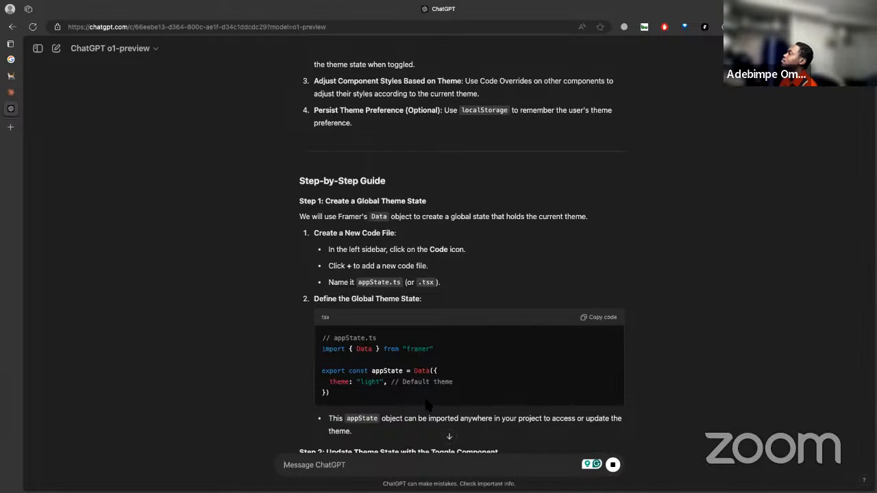
{"action": "scroll", "coordinate": [426, 405], "scroll_direction": "down", "scroll_amount": 4}
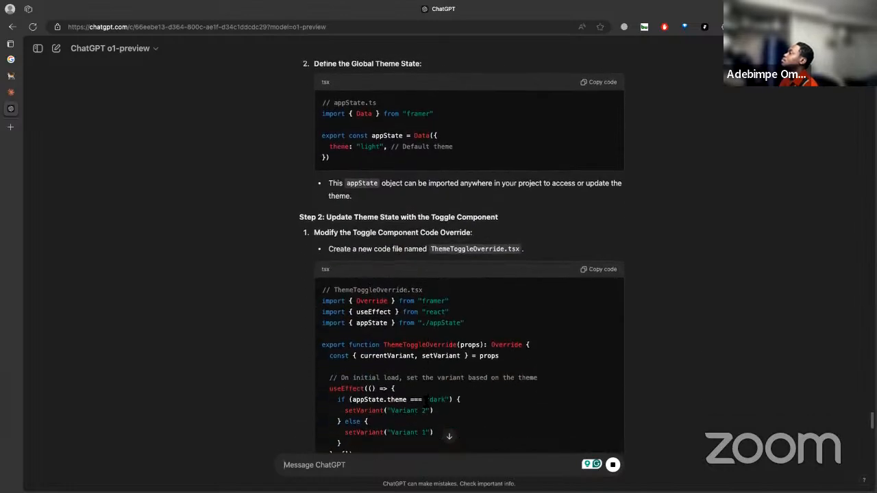
{"action": "scroll", "coordinate": [428, 400], "scroll_direction": "up", "scroll_amount": 1}
{"action": "scroll", "coordinate": [426, 406], "scroll_direction": "down", "scroll_amount": 2}
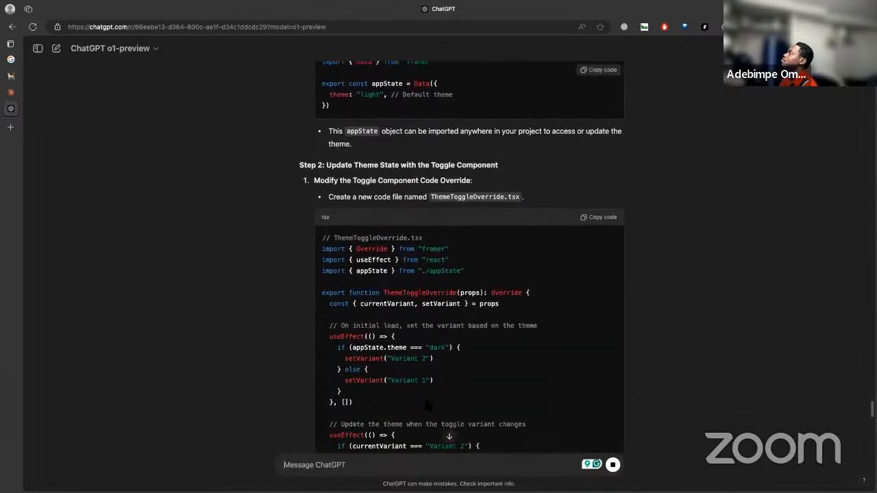
{"action": "scroll", "coordinate": [425, 404], "scroll_direction": "down", "scroll_amount": 5}
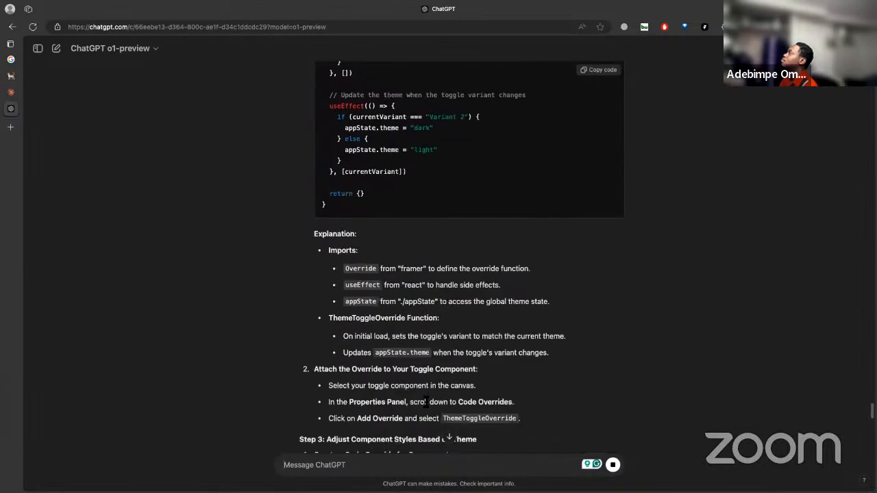
{"action": "scroll", "coordinate": [425, 400], "scroll_direction": "up", "scroll_amount": 5}
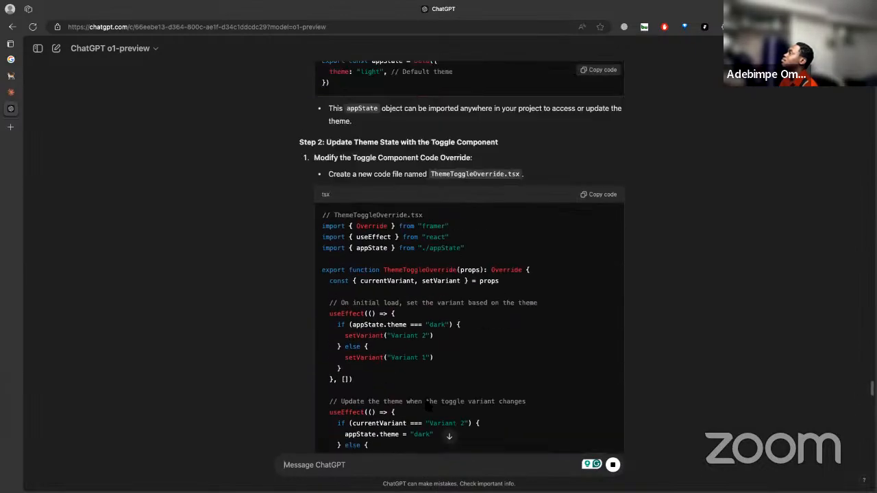
{"action": "scroll", "coordinate": [426, 405], "scroll_direction": "down", "scroll_amount": 1}
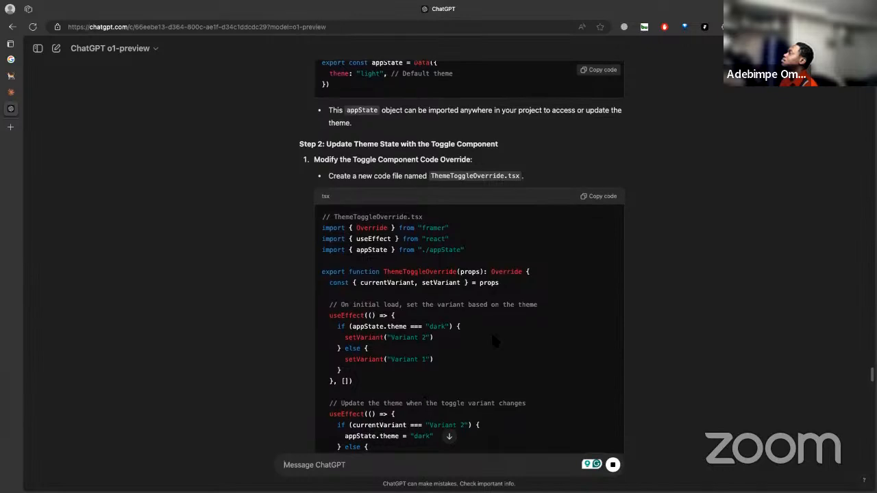
{"action": "left_click", "coordinate": [599, 196]}
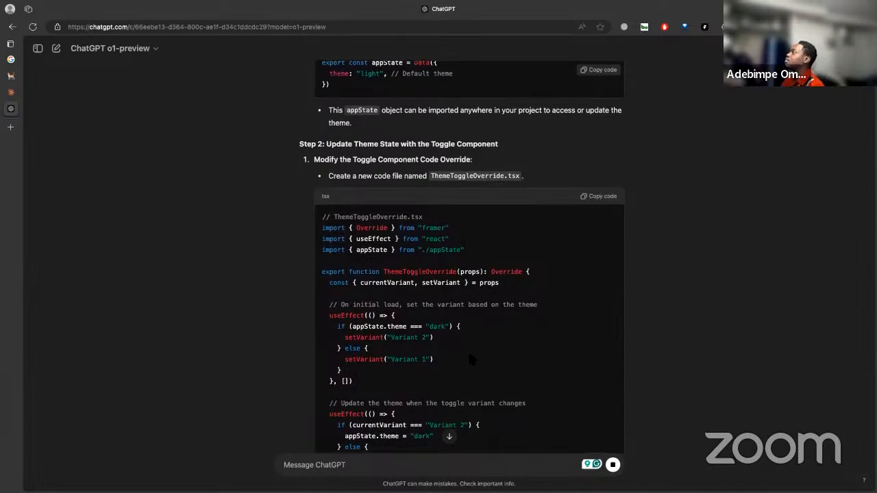
{"action": "key", "text": "ctrl+Right"}
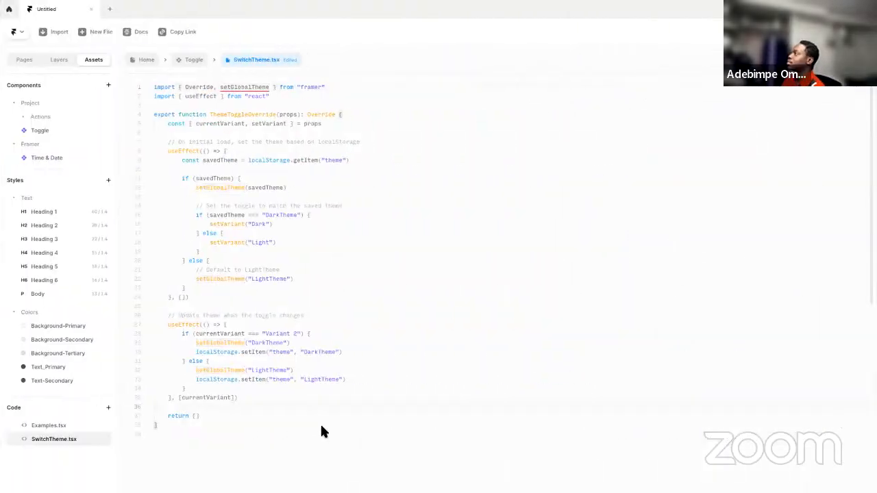
{"action": "key", "text": "ctrl+a"}
{"action": "key", "text": "ctrl+v"}
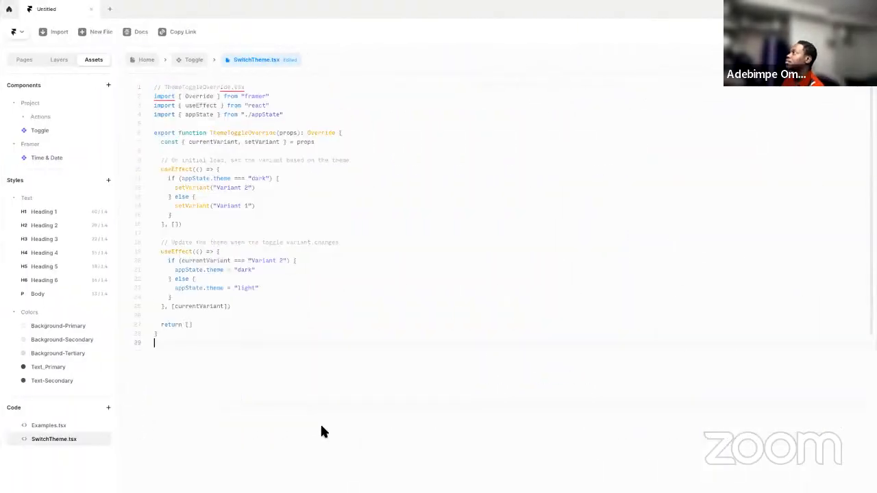
- Inspect the "./appState" import in SwitchTheme.tsx, then check the theme toggle override in the Claude chat and return to ChatGPT
{"action": "left_click", "coordinate": [306, 116]}
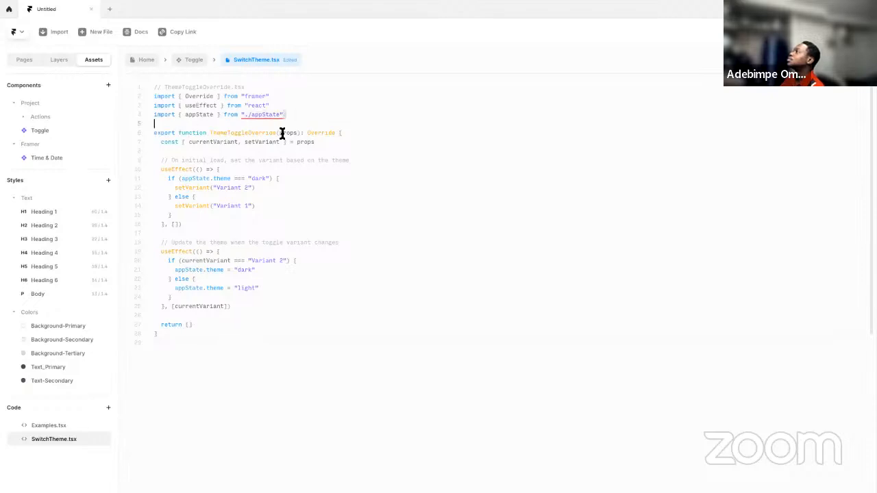
{"action": "left_click", "coordinate": [290, 204]}
{"action": "mouse_move", "coordinate": [267, 117]}
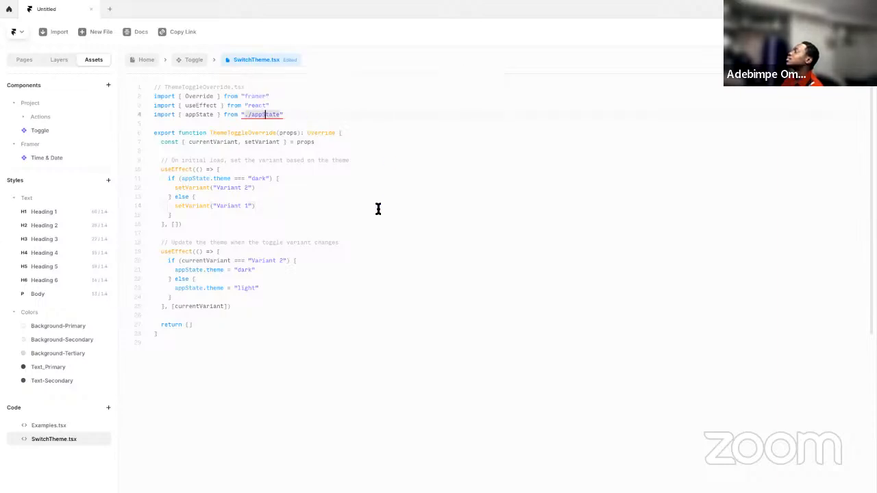
{"action": "key", "text": "ctrl+Left"}
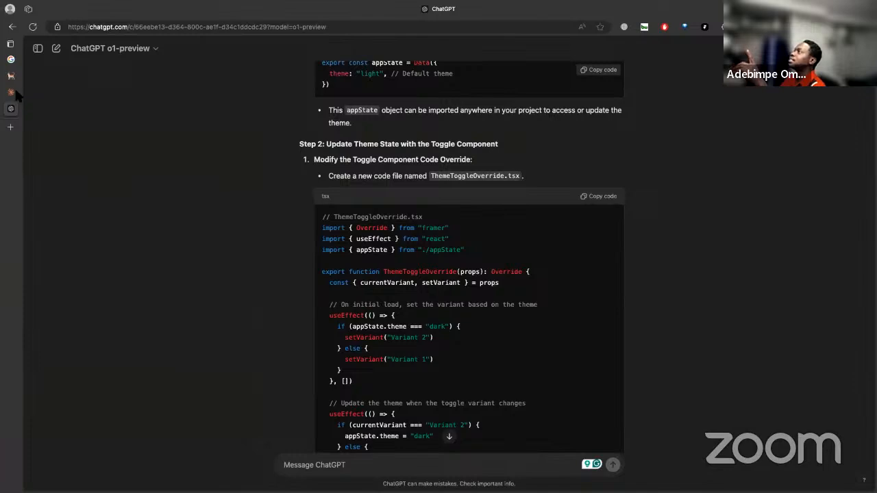
{"action": "left_click", "coordinate": [10, 92]}
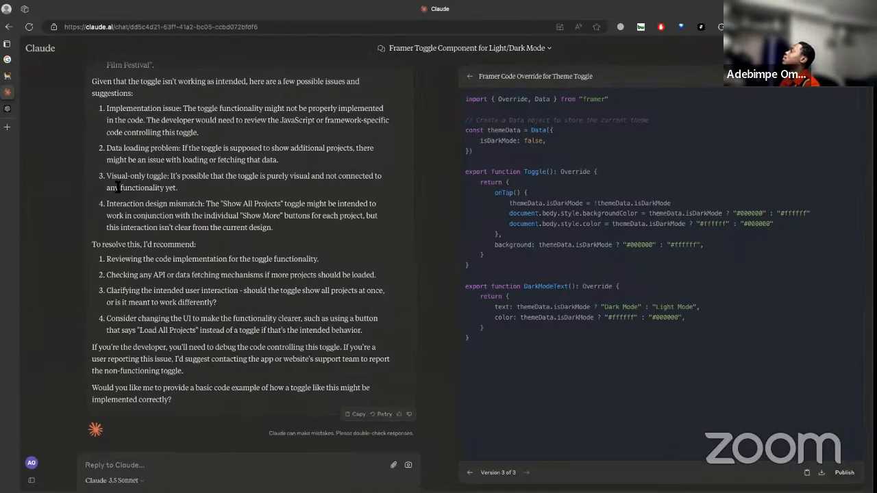
{"action": "left_click", "coordinate": [39, 108]}
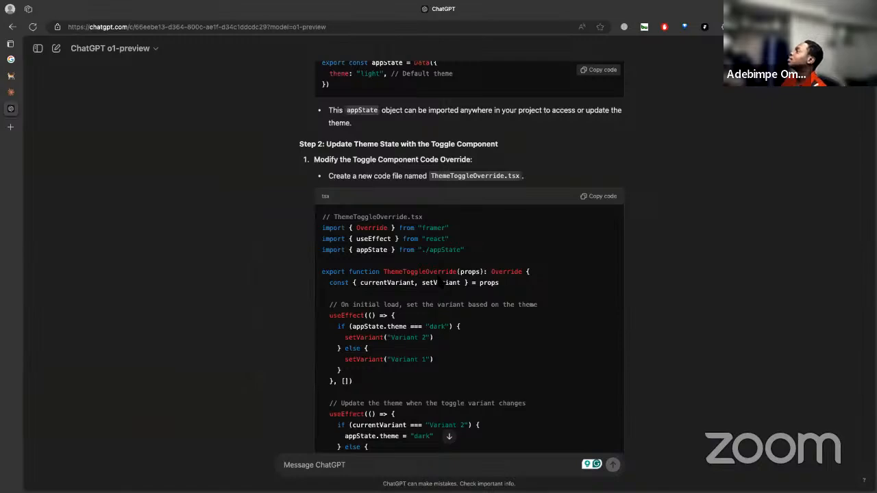
- Replace all code in SwitchTheme.tsx with ChatGPT's earlier setGlobalTheme override from the "Write the CodeOverride" section
{"action": "scroll", "coordinate": [441, 272], "scroll_direction": "down", "scroll_amount": 3}
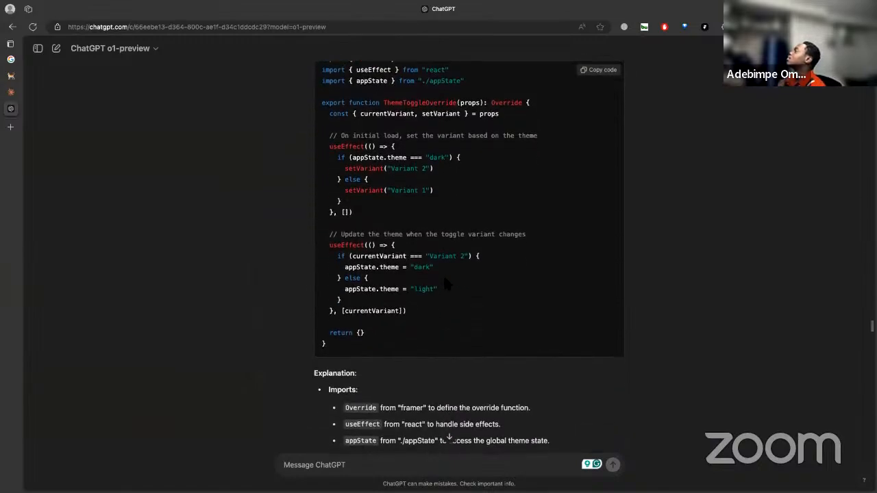
{"action": "scroll", "coordinate": [443, 273], "scroll_direction": "up", "scroll_amount": 1}
{"action": "scroll", "coordinate": [466, 234], "scroll_direction": "up", "scroll_amount": 20}
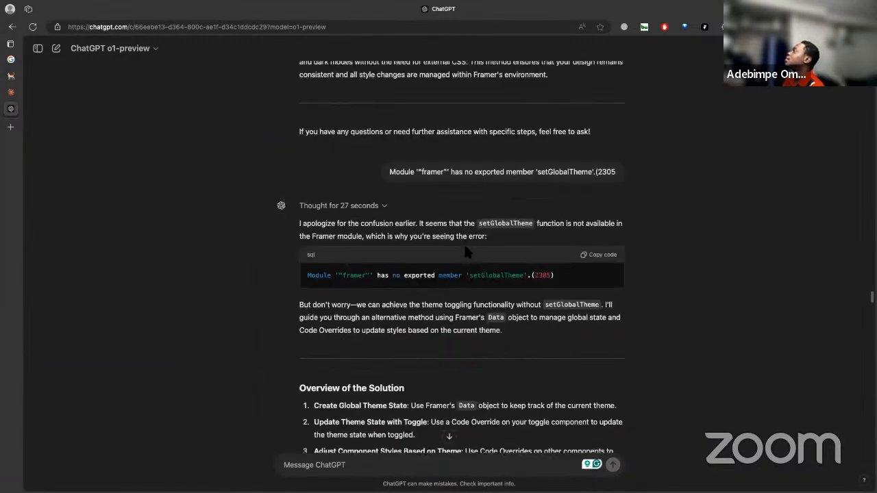
{"action": "scroll", "coordinate": [465, 251], "scroll_direction": "up", "scroll_amount": 10}
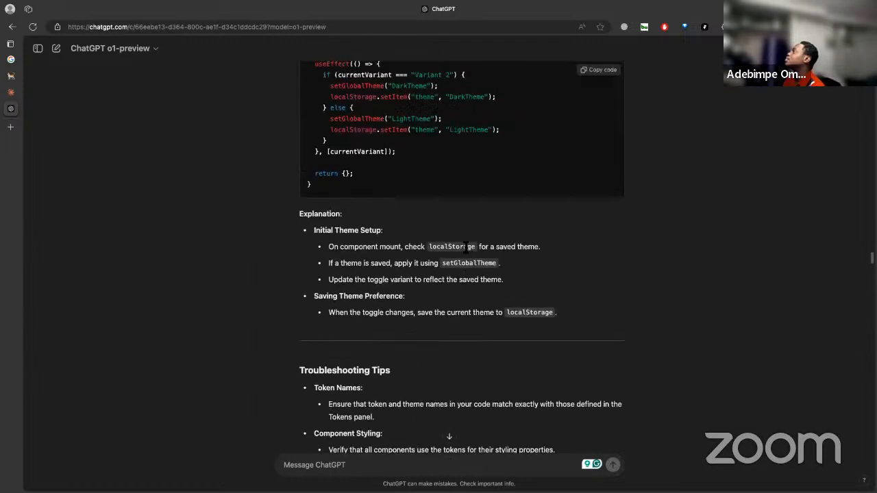
{"action": "scroll", "coordinate": [467, 252], "scroll_direction": "up", "scroll_amount": 15}
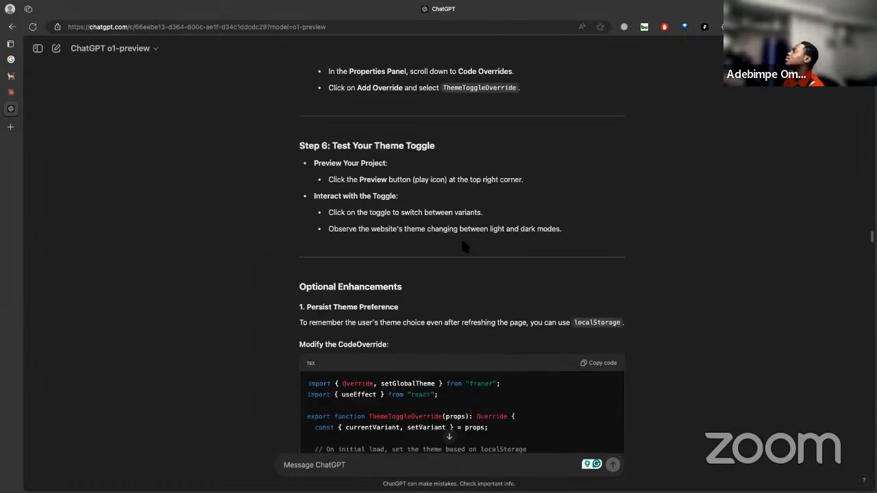
{"action": "scroll", "coordinate": [460, 242], "scroll_direction": "up", "scroll_amount": 5}
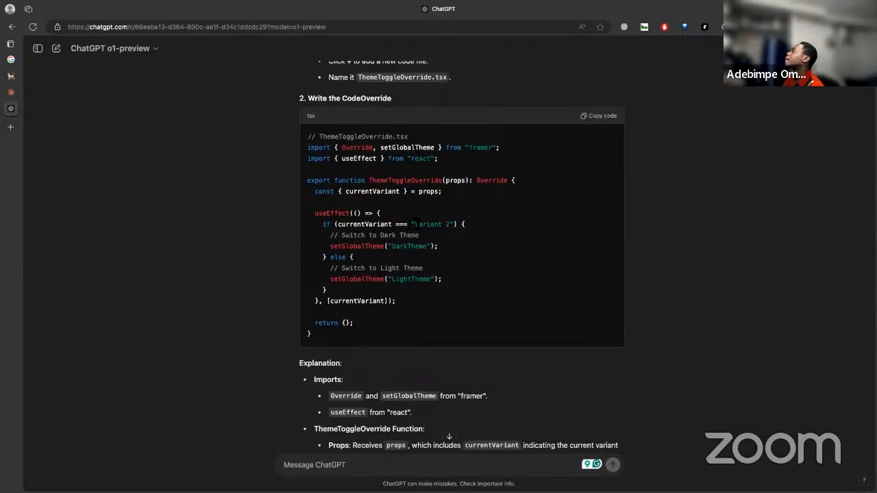
{"action": "scroll", "coordinate": [418, 221], "scroll_direction": "up", "scroll_amount": 1}
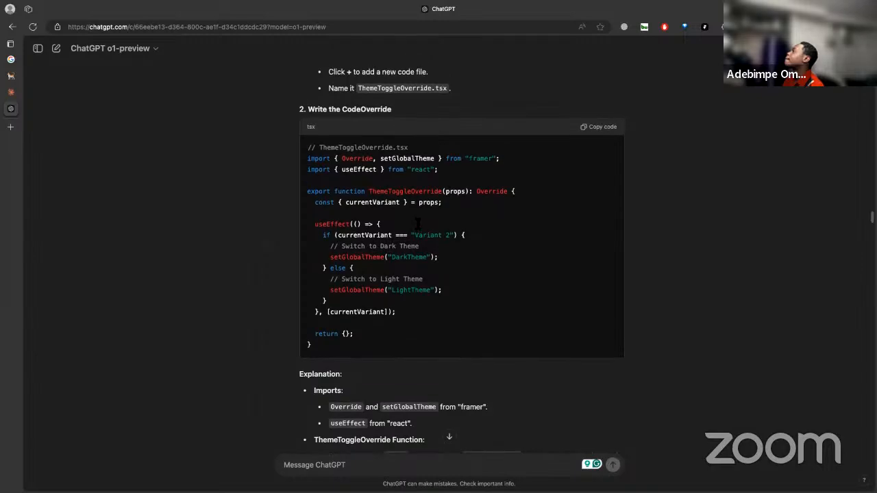
{"action": "left_click", "coordinate": [592, 130]}
{"action": "key", "text": "ctrl+Left"}
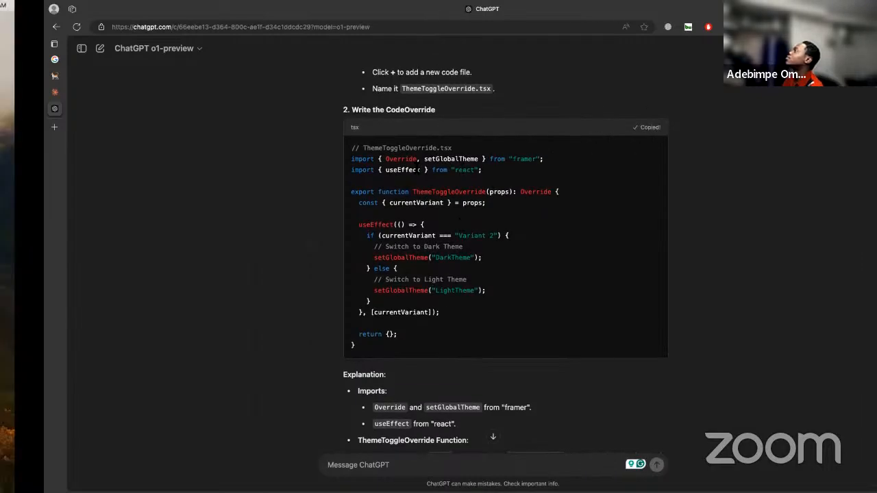
{"action": "key", "text": "ctrl+Right"}
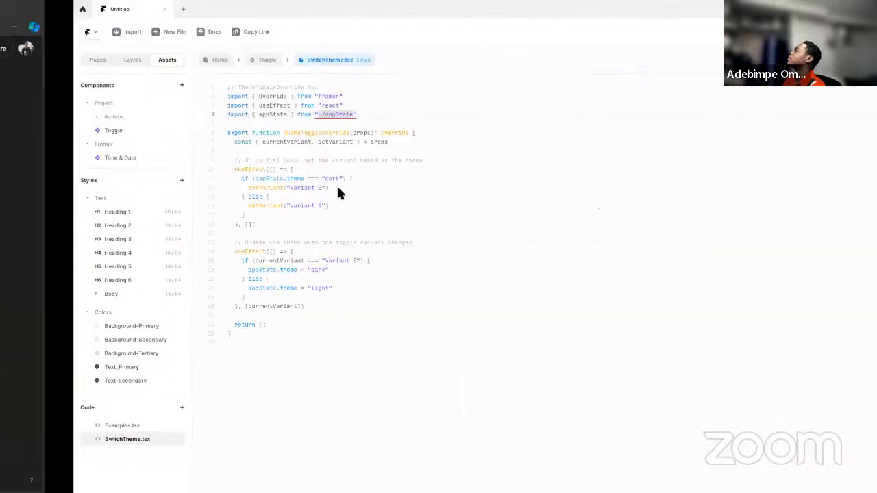
{"action": "key", "text": "super+a"}
{"action": "key", "text": "super+v"}
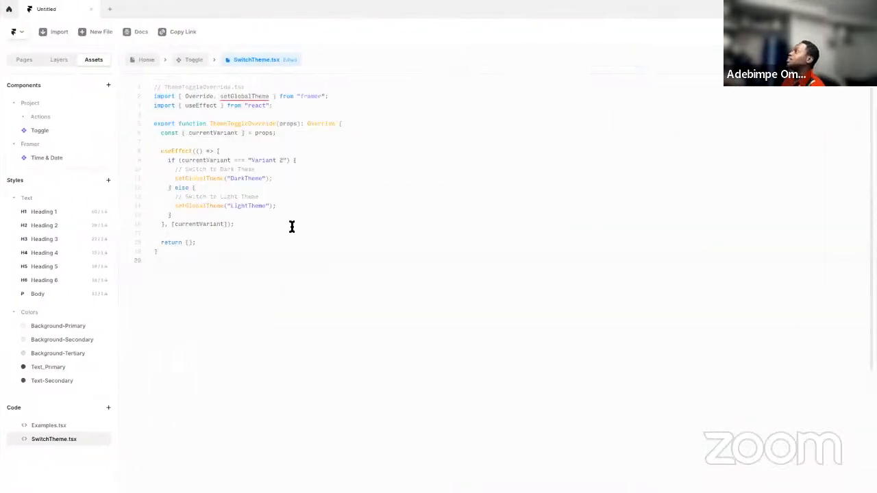
- Copy ChatGPT's earlier tsx override code that makes the toggle component reflect the saved theme on page load
{"action": "key", "text": "ctrl+Left"}
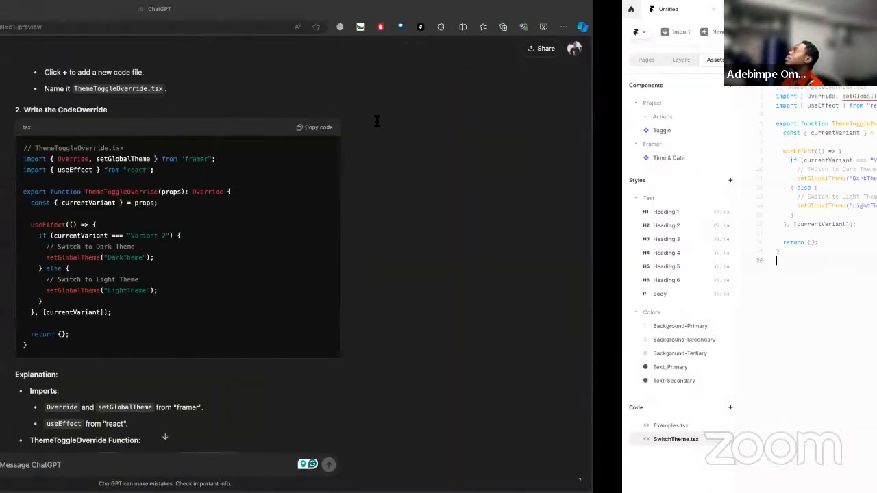
{"action": "scroll", "coordinate": [424, 183], "scroll_direction": "up", "scroll_amount": 5}
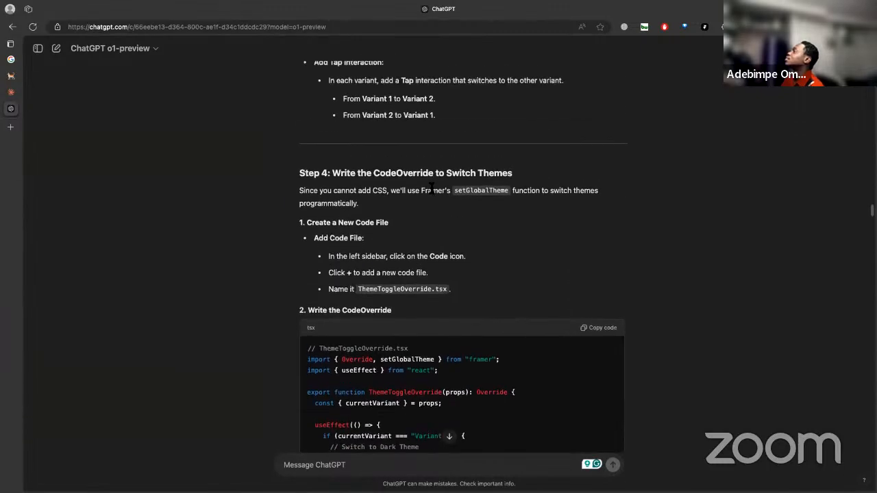
{"action": "scroll", "coordinate": [432, 188], "scroll_direction": "up", "scroll_amount": 12}
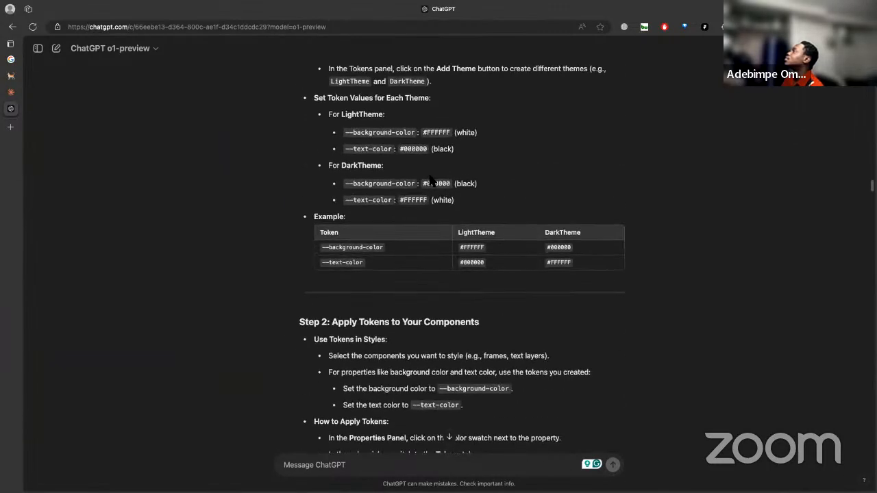
{"action": "scroll", "coordinate": [430, 179], "scroll_direction": "up", "scroll_amount": 15}
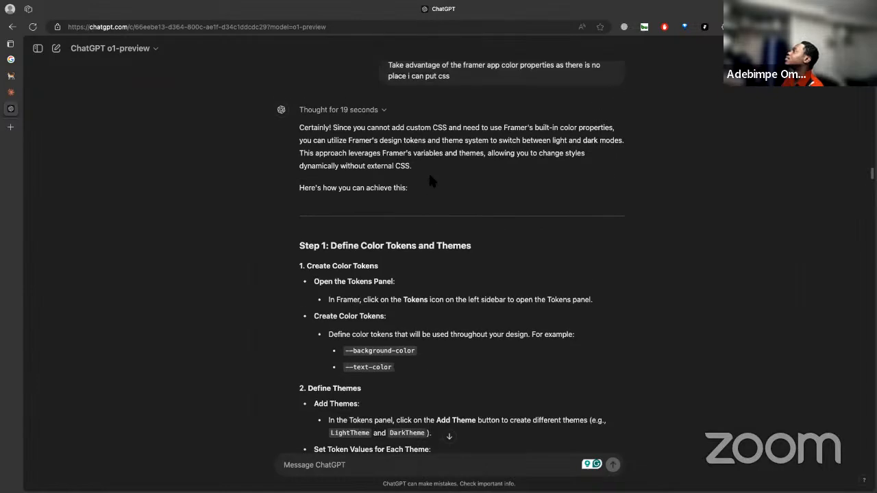
{"action": "scroll", "coordinate": [430, 180], "scroll_direction": "up", "scroll_amount": 12}
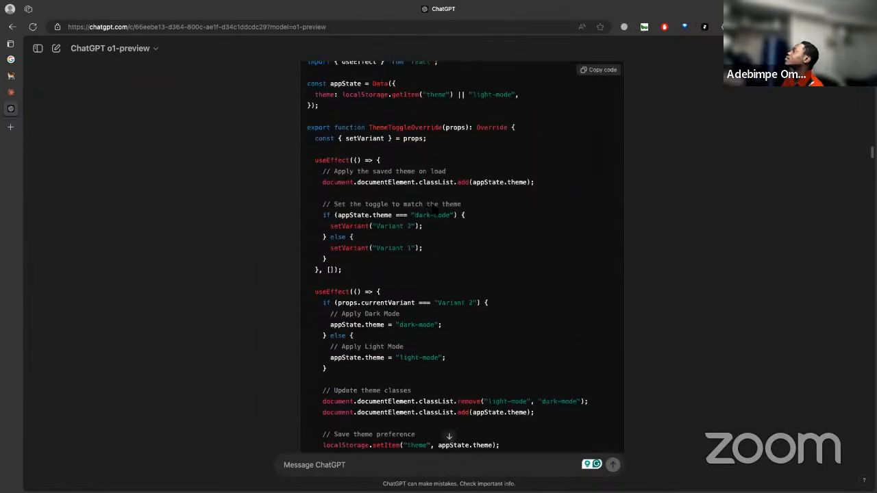
{"action": "scroll", "coordinate": [433, 206], "scroll_direction": "up", "scroll_amount": 1}
{"action": "scroll", "coordinate": [472, 226], "scroll_direction": "down", "scroll_amount": 2}
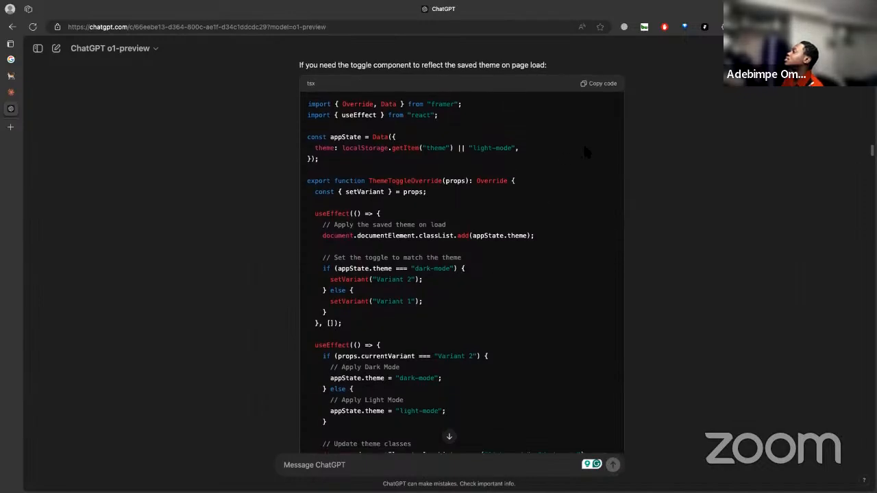
{"action": "left_click", "coordinate": [606, 84]}
- Replace all code in Framer's SwitchTheme.tsx with the copied saved-theme override and save the file
{"action": "key", "text": "ctrl+Left"}
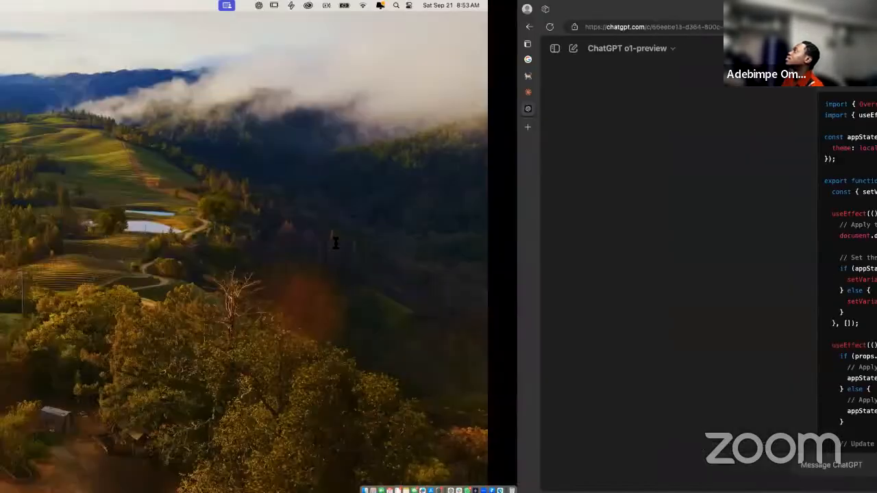
{"action": "key", "text": "ctrl+Right"}
{"action": "key", "text": "ctrl+Right"}
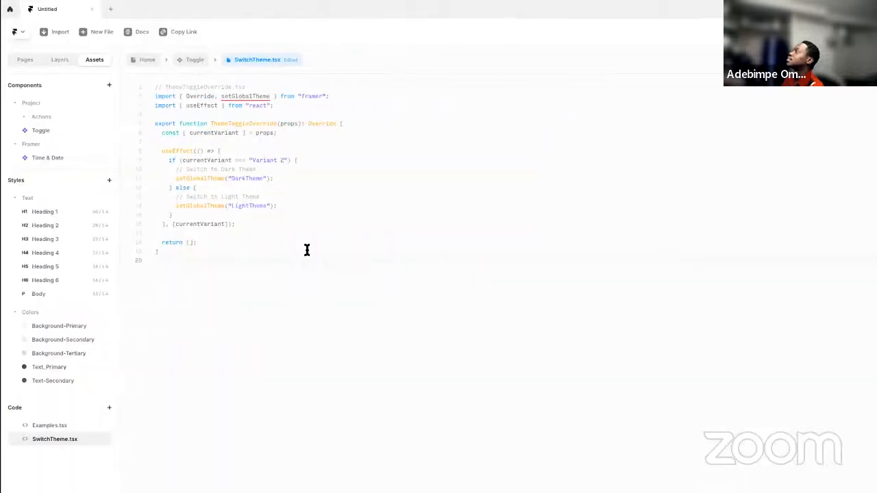
{"action": "left_click", "coordinate": [307, 249]}
{"action": "key", "text": "ctrl+a"}
{"action": "key", "text": "ctrl+v"}
{"action": "key", "text": "ctrl+s"}
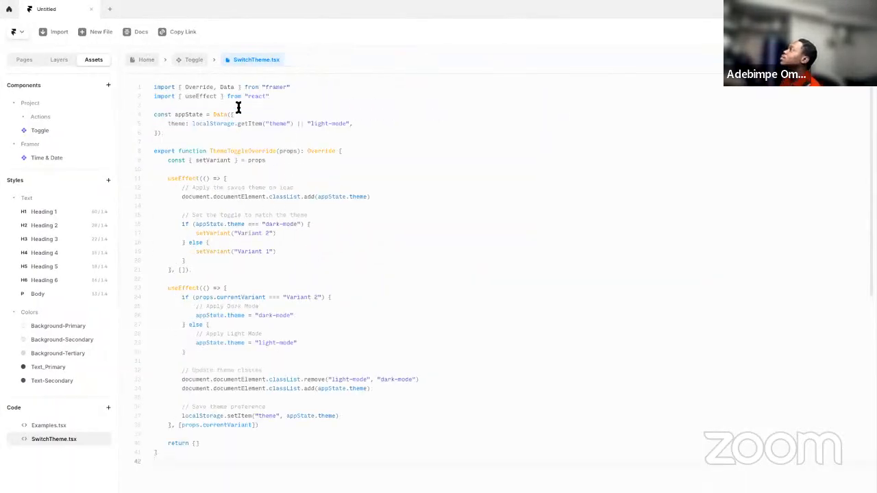
- Change the setVariant values in SwitchTheme.tsx to "Dark" for dark mode and "Light" for the else branch
{"action": "left_click", "coordinate": [268, 233]}
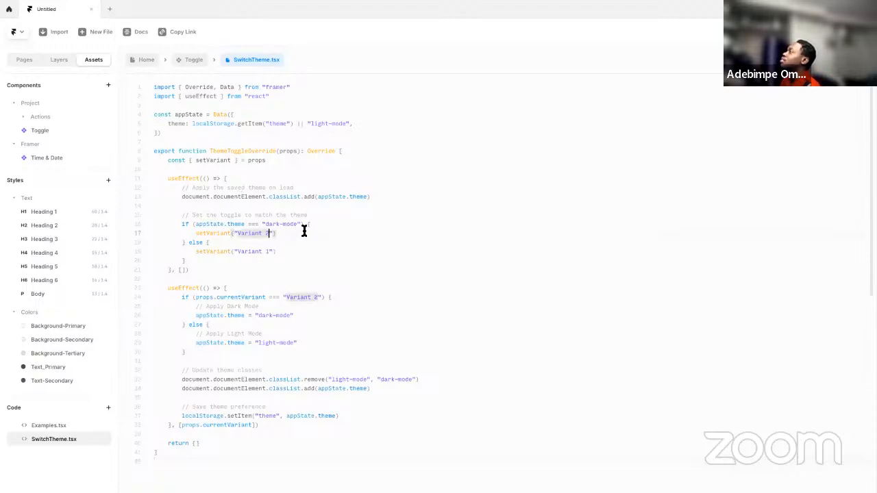
{"action": "key", "text": "BackSpace"}
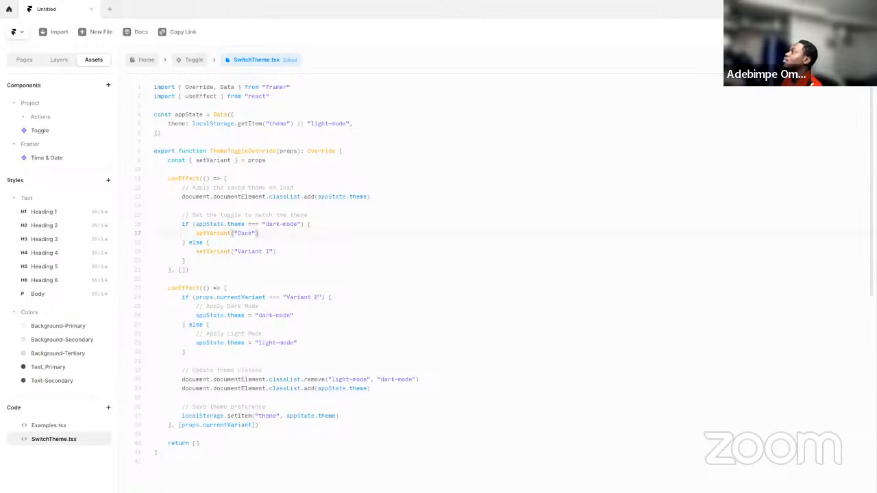
{"action": "key", "text": "BackSpace"}
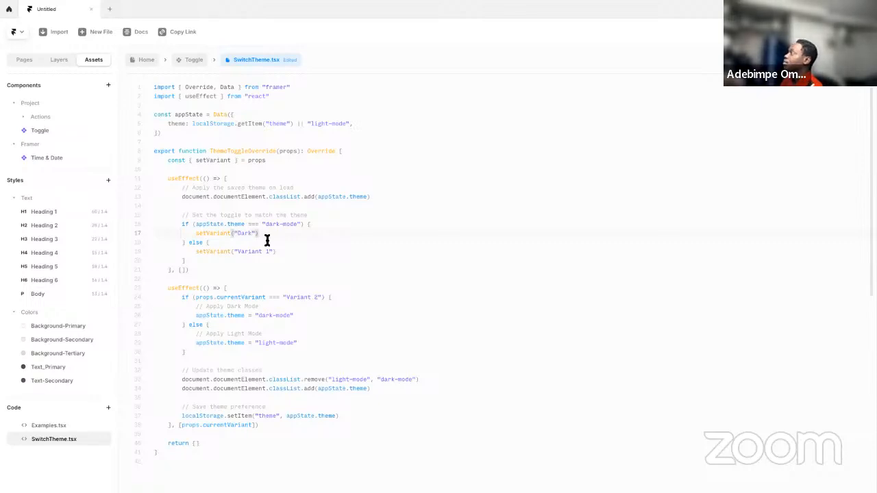
{"action": "left_click", "coordinate": [268, 251]}
{"action": "key", "text": "BackSpace"}
{"action": "key", "text": "BackSpace"}
{"action": "key", "text": "BackSpace"}
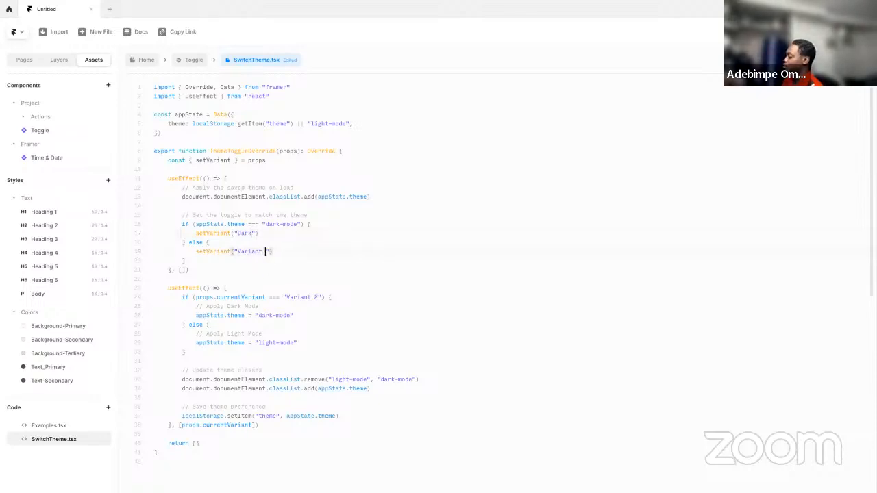
{"action": "key", "text": "BackSpace"}
{"action": "key", "text": "BackSpace"}
{"action": "type", "text": "Lig"}
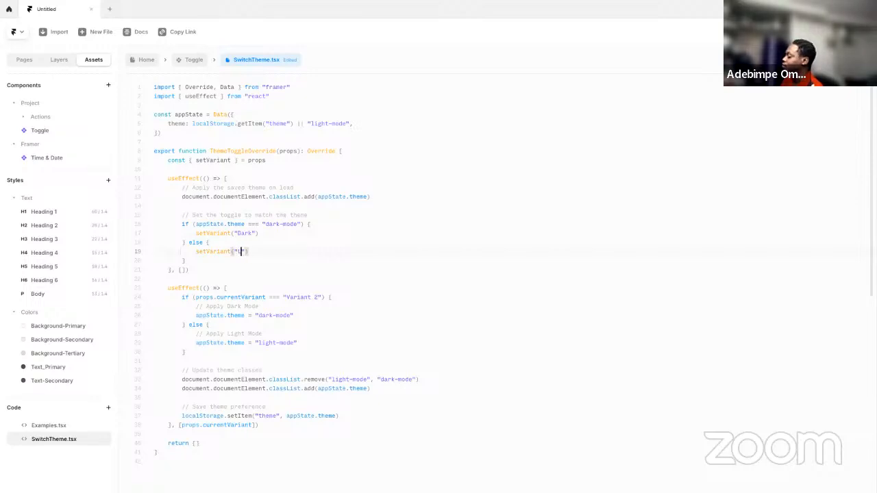
{"action": "type", "text": "ht"}
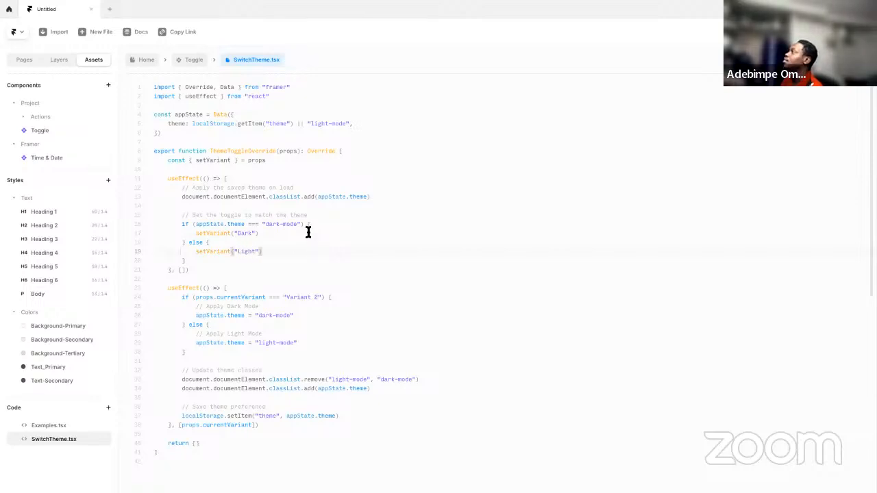
- Return to the Home page, reselect ThemeToggleOverride for the toggle, and preview the Desktop frame
{"action": "left_click", "coordinate": [195, 61]}
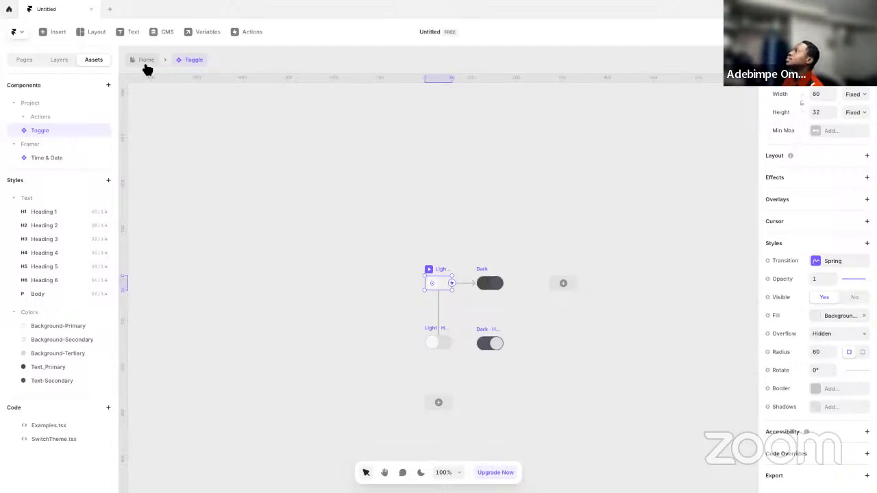
{"action": "left_click", "coordinate": [145, 63]}
{"action": "left_click", "coordinate": [832, 474]}
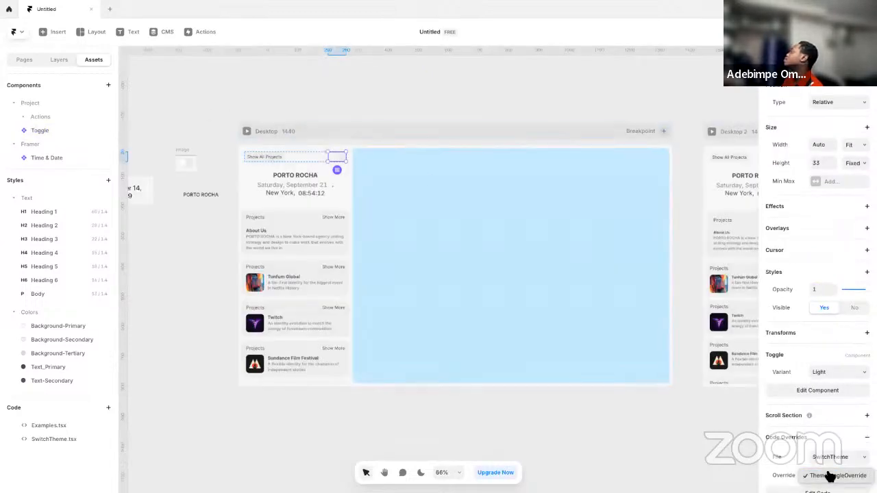
{"action": "left_click", "coordinate": [832, 476]}
{"action": "left_click", "coordinate": [245, 131]}
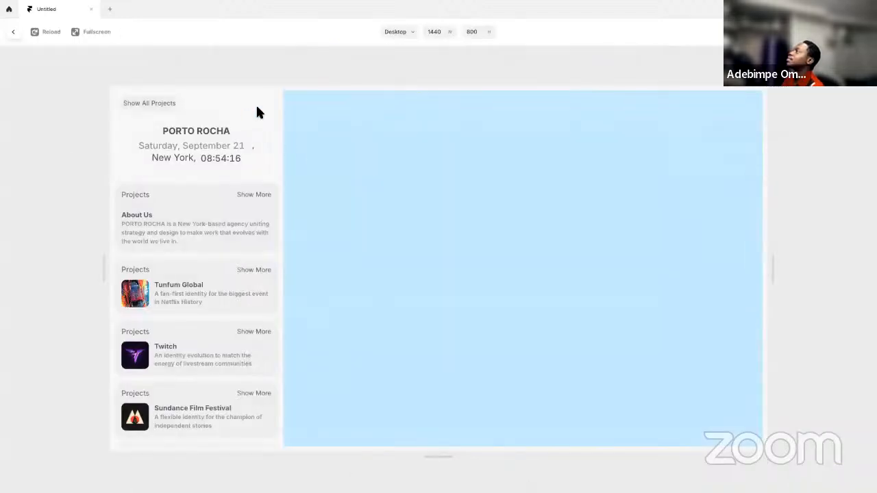
{"action": "key", "text": "Escape"}
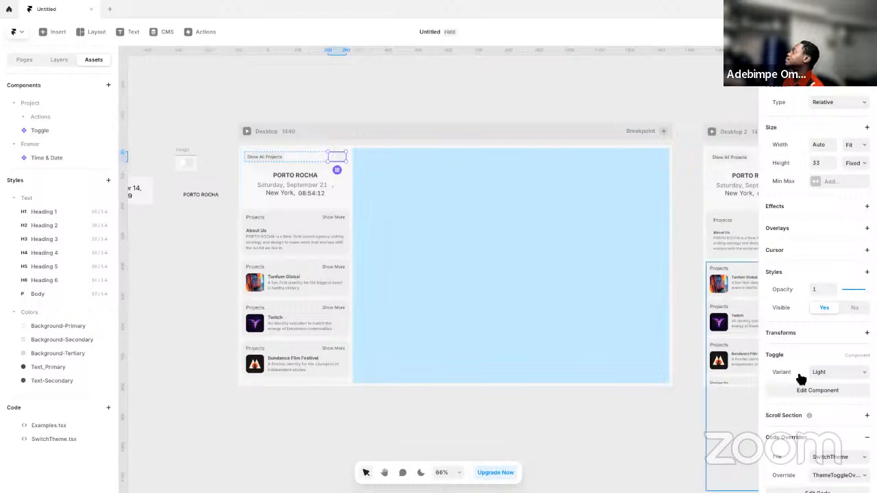
- Remove the code override from the Home page toggle and test the toggle in the Desktop preview
{"action": "left_click", "coordinate": [851, 462]}
{"action": "left_click", "coordinate": [788, 460]}
{"action": "left_click", "coordinate": [794, 437]}
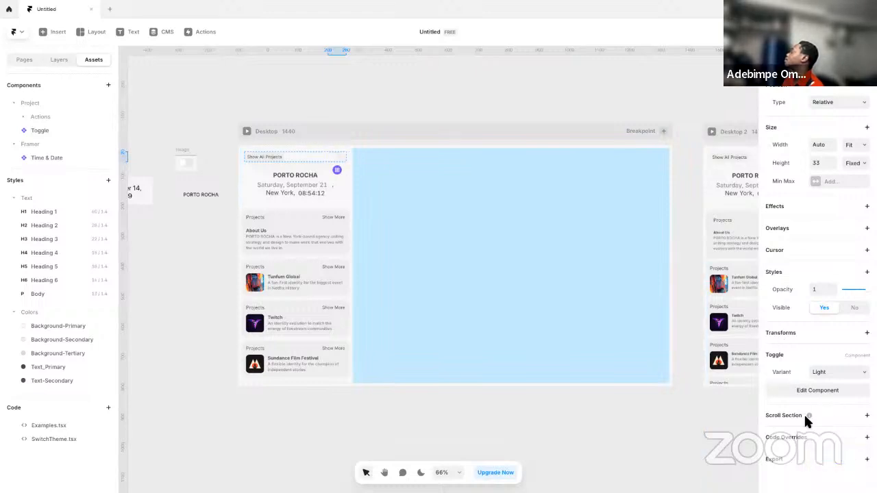
{"action": "left_click", "coordinate": [246, 131]}
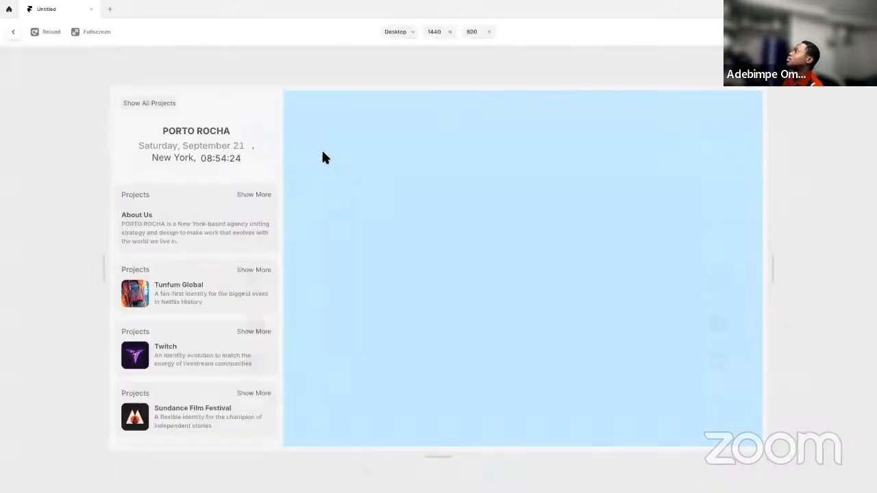
{"action": "left_click", "coordinate": [264, 103]}
{"action": "key", "text": "Escape"}
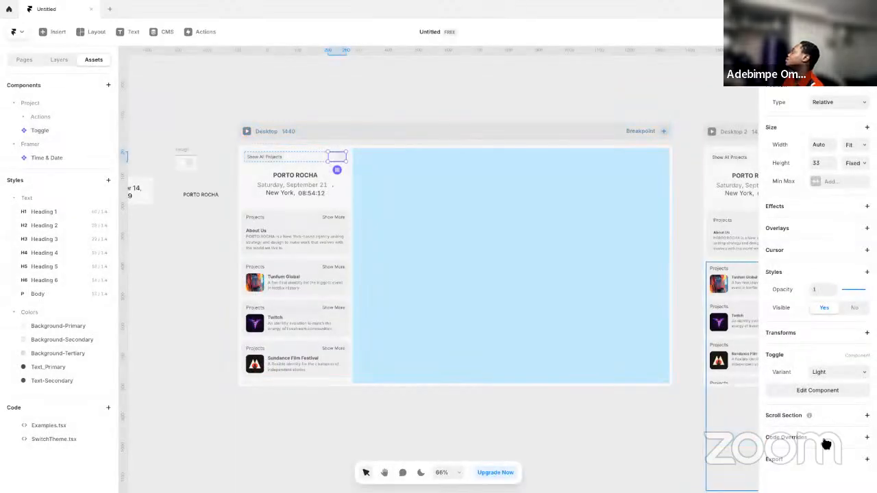
- Apply the ThemeToggleOverride from the SwitchTheme file to the Light primary variant inside the Toggle component
{"action": "double_click", "coordinate": [339, 159]}
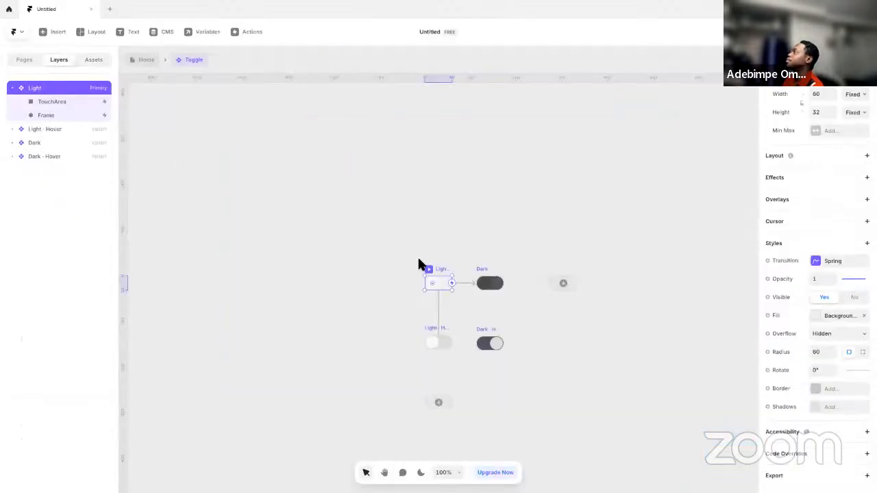
{"action": "left_click", "coordinate": [843, 454]}
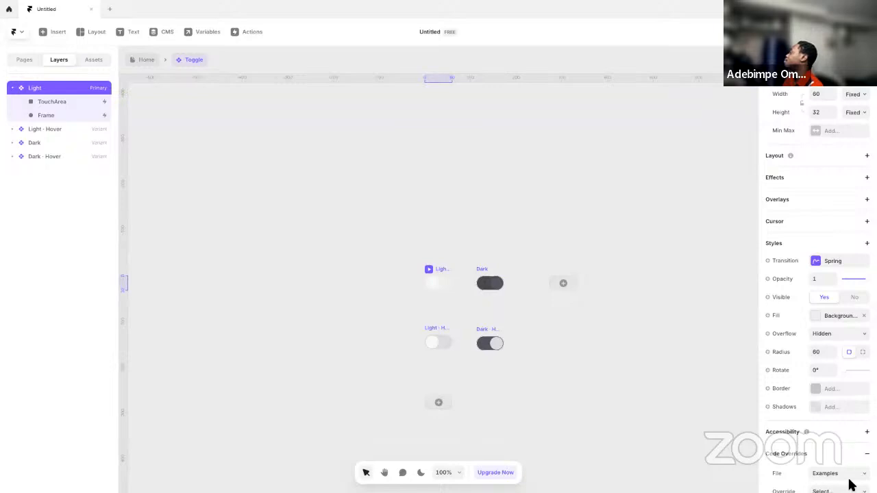
{"action": "left_click", "coordinate": [848, 478]}
{"action": "left_click", "coordinate": [846, 452]}
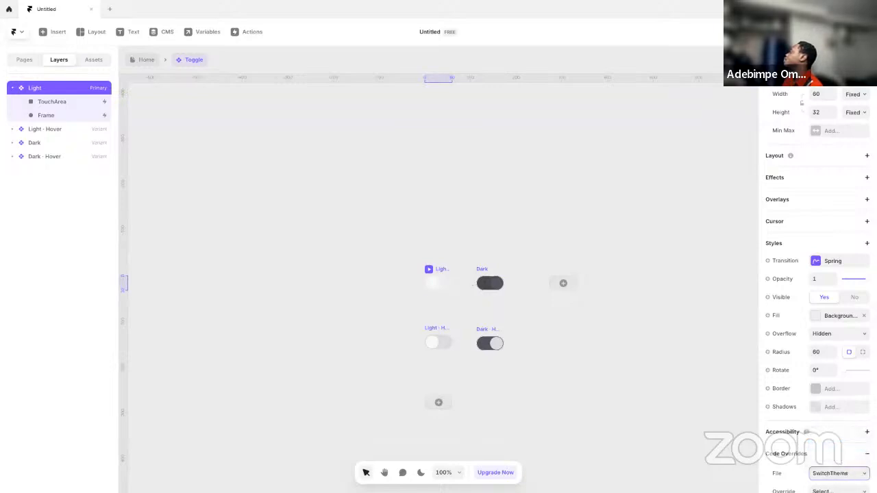
{"action": "scroll", "coordinate": [842, 447], "scroll_direction": "down", "scroll_amount": 2}
{"action": "left_click", "coordinate": [847, 432]}
{"action": "left_click", "coordinate": [843, 450]}
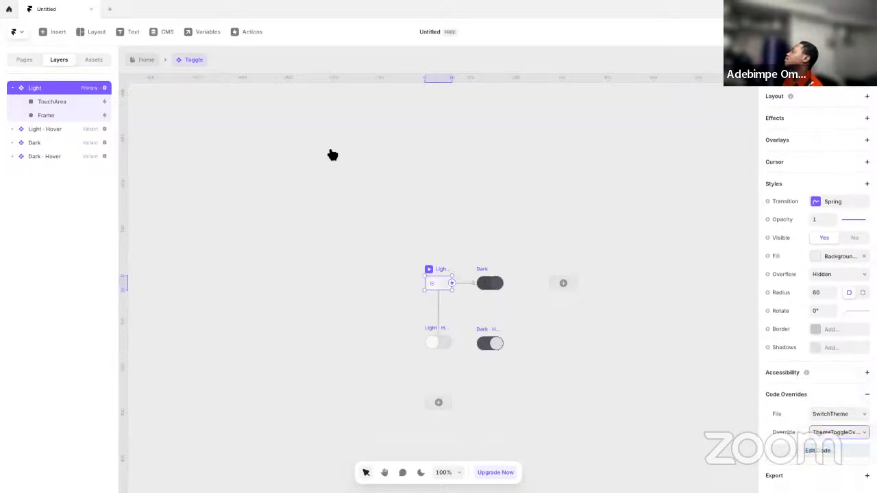
- Review the Home page toggle's width options, check the Light variant's size in the Toggle component, and return to Home
{"action": "left_click", "coordinate": [142, 61]}
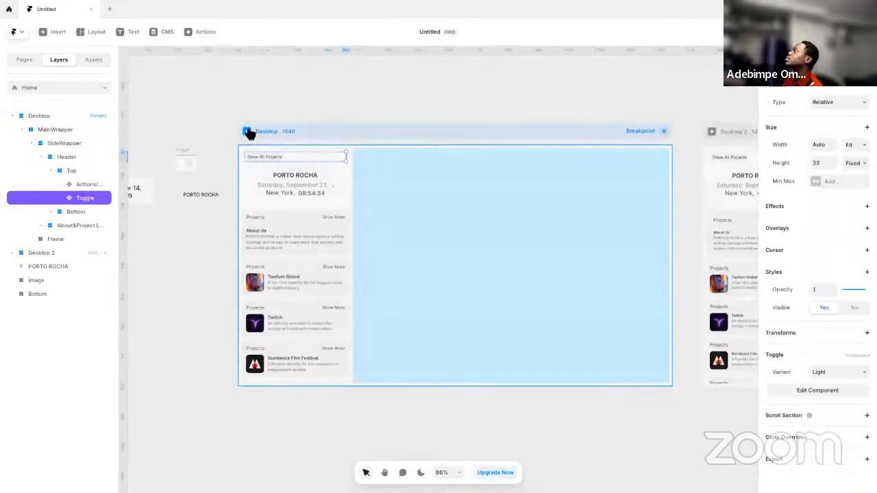
{"action": "left_click", "coordinate": [854, 149]}
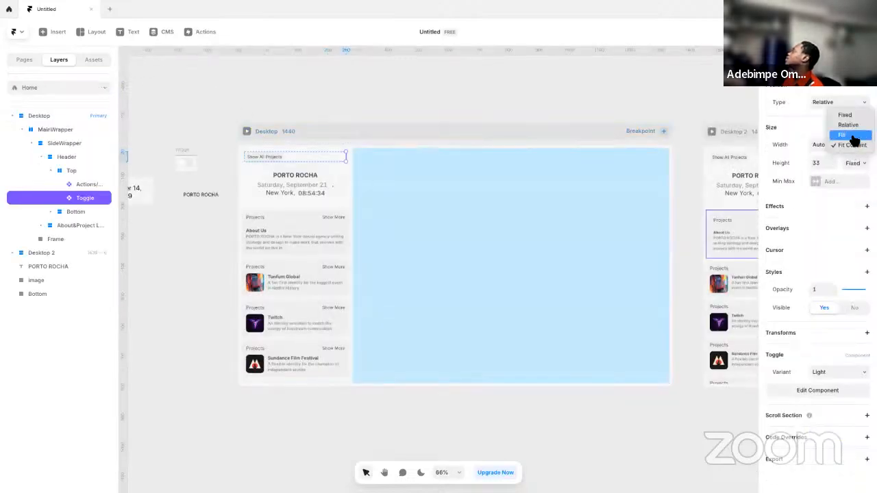
{"action": "left_click", "coordinate": [339, 105]}
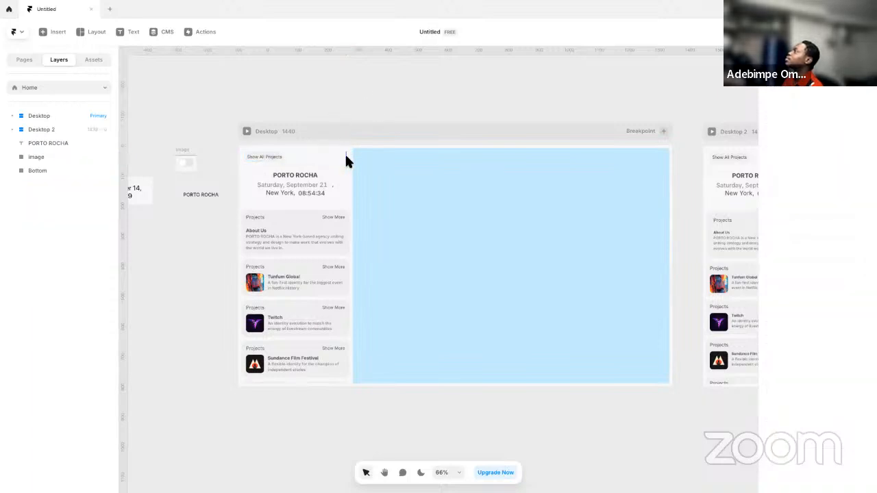
{"action": "double_click", "coordinate": [345, 160]}
{"action": "scroll", "coordinate": [822, 192], "scroll_direction": "up", "scroll_amount": 4}
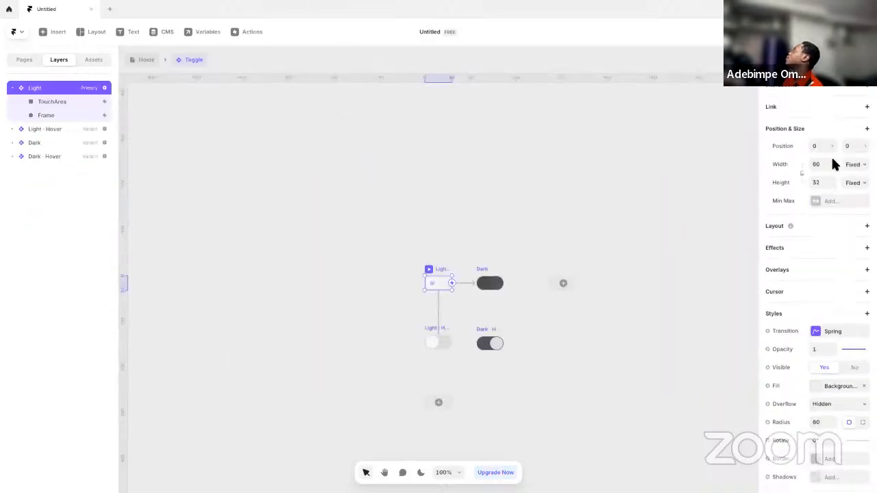
{"action": "left_click", "coordinate": [135, 60]}
- Set the Home page toggle's width to Fixed at 60 and preview the Desktop frame
{"action": "left_click", "coordinate": [856, 146]}
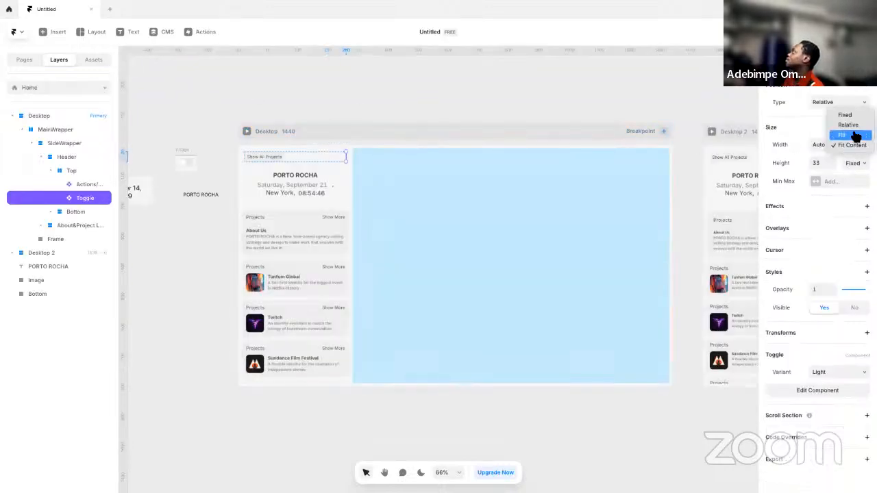
{"action": "left_click", "coordinate": [856, 115]}
{"action": "left_click", "coordinate": [817, 145]}
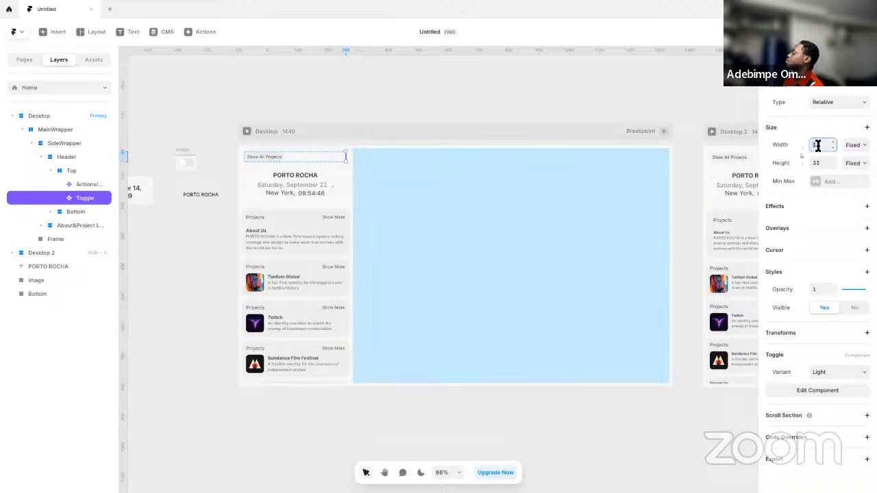
{"action": "type", "text": "60"}
{"action": "key", "text": "Return"}
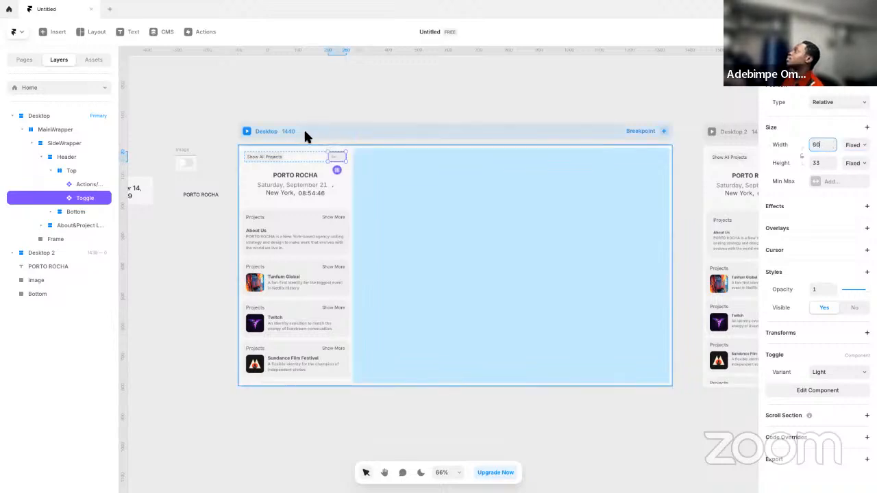
{"action": "left_click", "coordinate": [247, 132]}
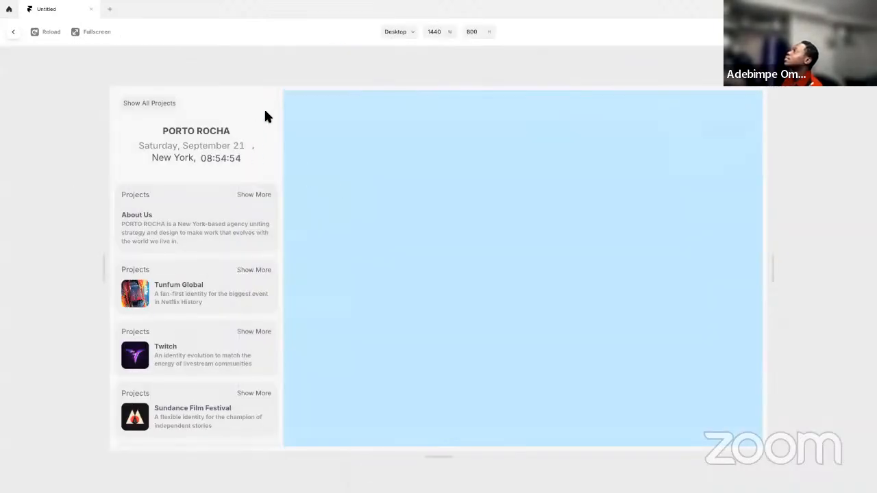
{"action": "key", "text": "Escape"}
{"action": "scroll", "coordinate": [347, 163], "scroll_direction": "down", "scroll_amount": 5}
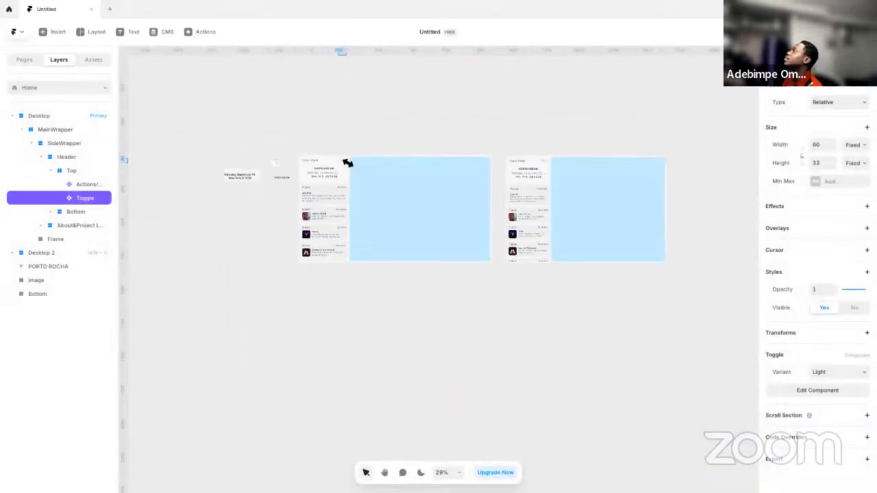
- Remove the code override from the Light primary variant in the Toggle component and return to the Home page
{"action": "scroll", "coordinate": [347, 163], "scroll_direction": "up", "scroll_amount": 10}
{"action": "scroll", "coordinate": [339, 159], "scroll_direction": "up", "scroll_amount": 2}
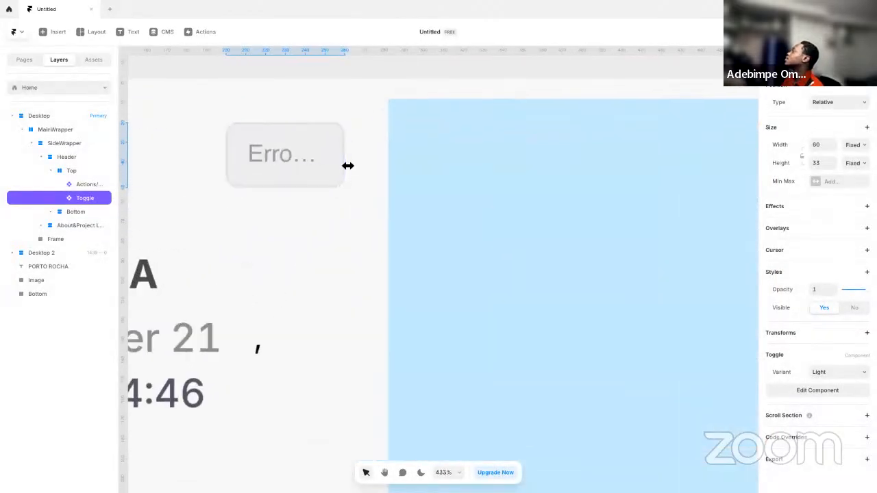
{"action": "scroll", "coordinate": [347, 165], "scroll_direction": "down", "scroll_amount": 4}
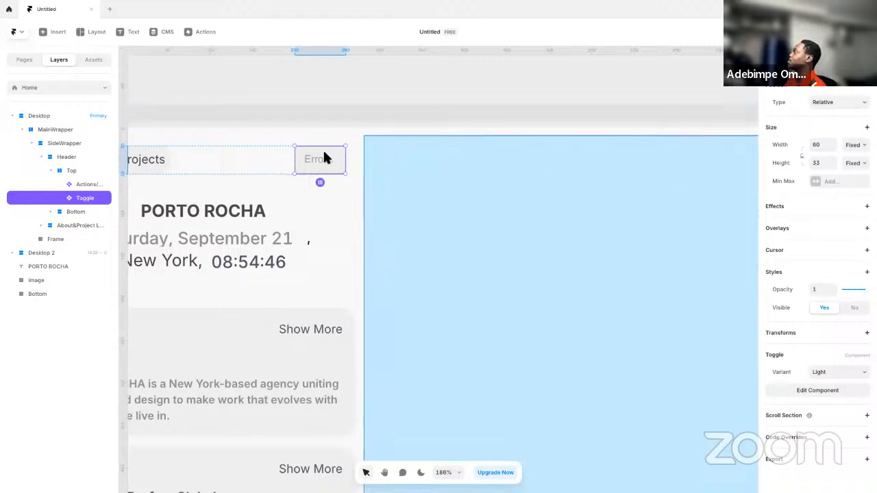
{"action": "double_click", "coordinate": [314, 162]}
{"action": "scroll", "coordinate": [788, 353], "scroll_direction": "down", "scroll_amount": 4}
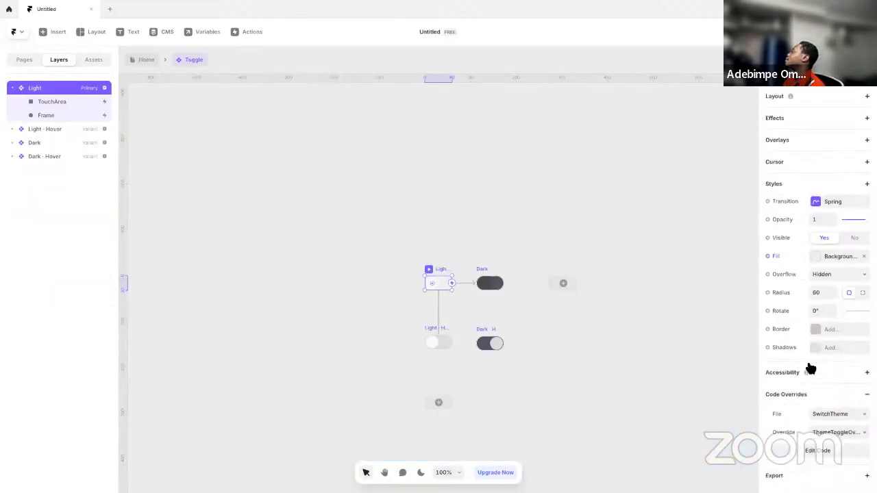
{"action": "left_click", "coordinate": [866, 394]}
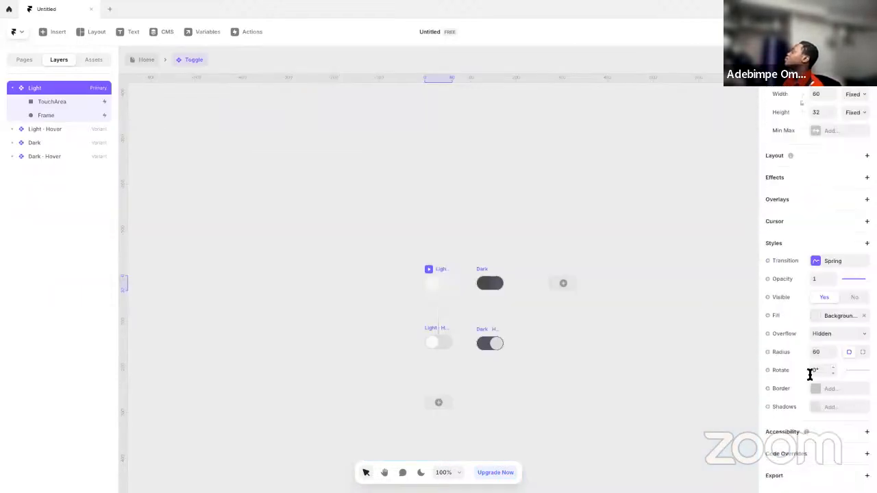
{"action": "left_click", "coordinate": [140, 60]}
{"action": "left_click", "coordinate": [334, 101]}
{"action": "scroll", "coordinate": [322, 121], "scroll_direction": "up", "scroll_amount": 3}
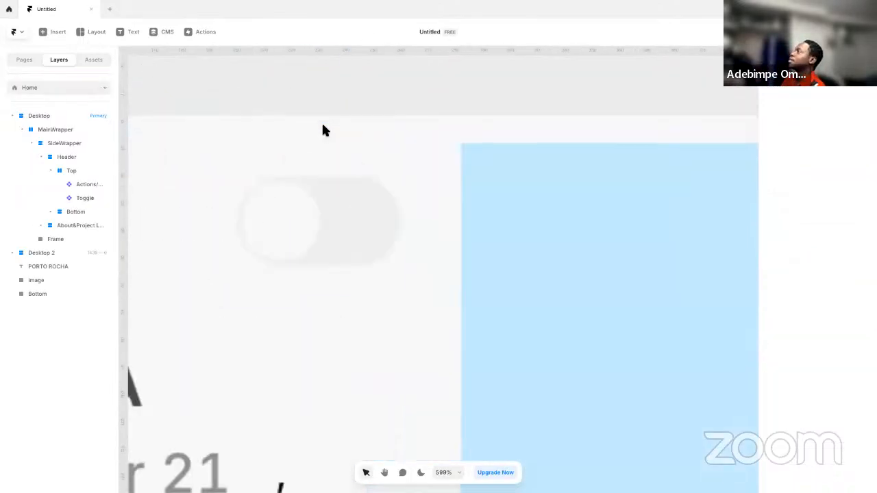
{"action": "scroll", "coordinate": [321, 122], "scroll_direction": "down", "scroll_amount": 6}
{"action": "left_click", "coordinate": [337, 155]}
{"action": "left_click", "coordinate": [329, 102]}
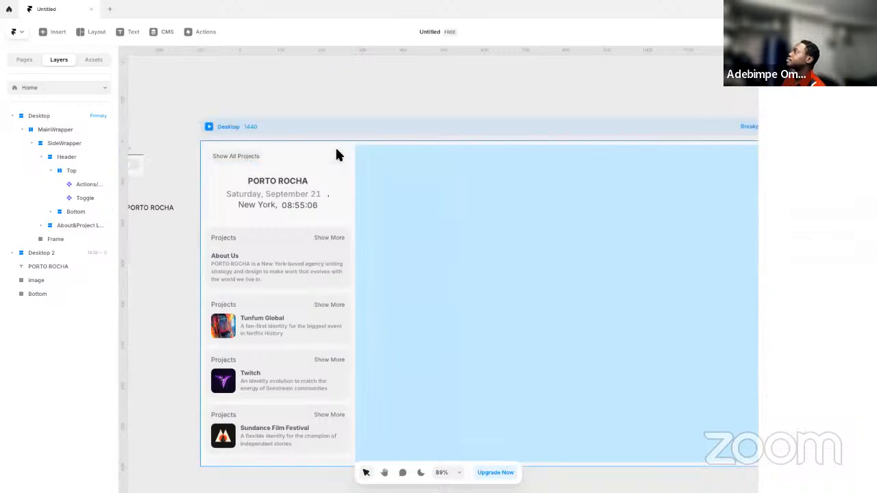
{"action": "key", "text": "space"}
{"action": "left_click_drag", "start_coordinate": [475, 244], "coordinate": [340, 205]}
{"action": "scroll", "coordinate": [346, 197], "scroll_direction": "down", "scroll_amount": 4}
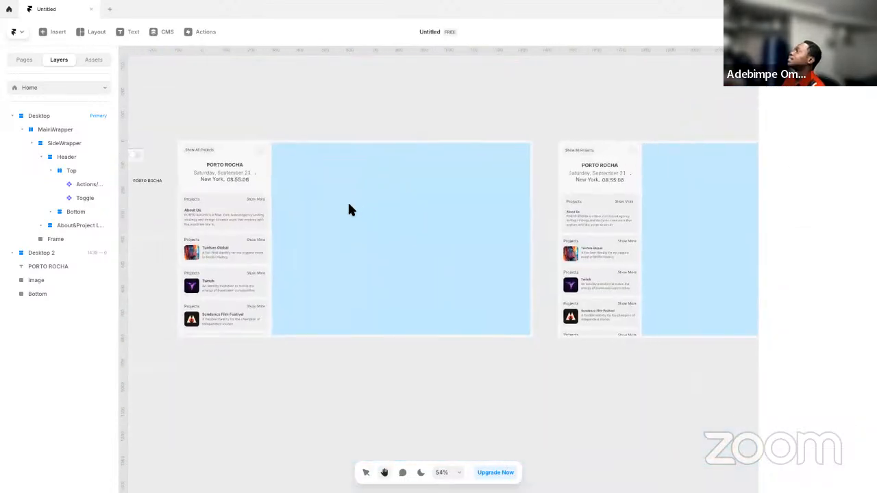
{"action": "left_click", "coordinate": [313, 196]}
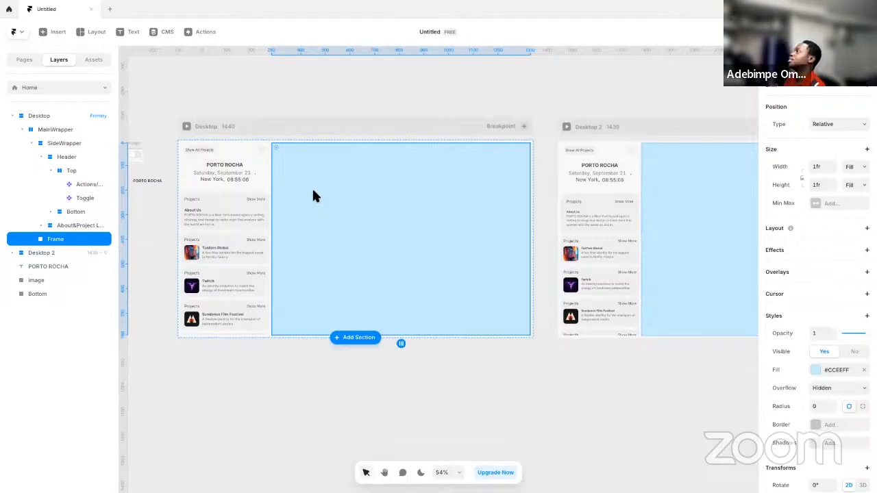
{"action": "left_click", "coordinate": [215, 101]}
{"action": "scroll", "coordinate": [201, 176], "scroll_direction": "right", "scroll_amount": 3}
{"action": "scroll", "coordinate": [202, 177], "scroll_direction": "up", "scroll_amount": 2}
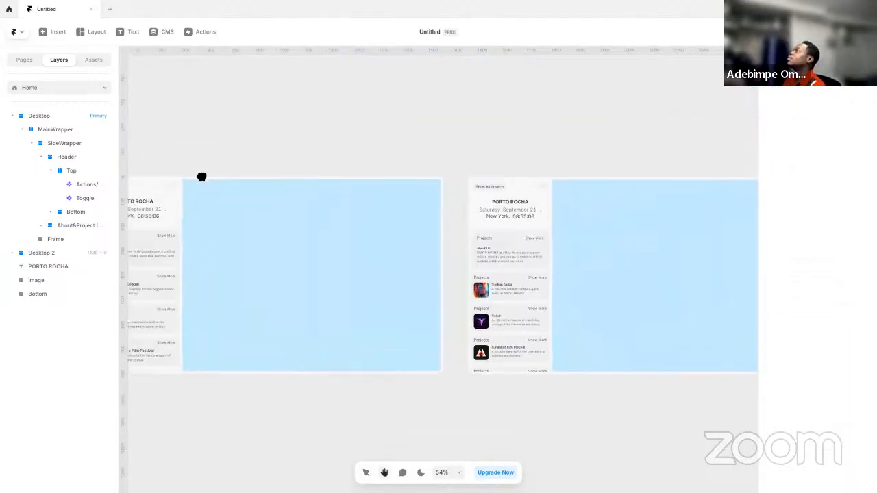
- Switch to the browser, view the PORTO ROCHA reference site, and return to Framer
{"action": "key", "text": "ctrl+Left"}
{"action": "key", "text": "ctrl+Left"}
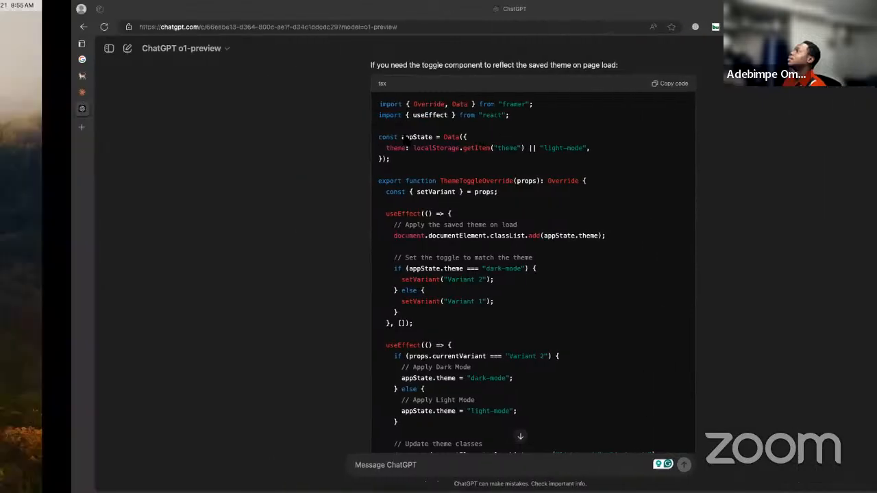
{"action": "key", "text": "ctrl+Right"}
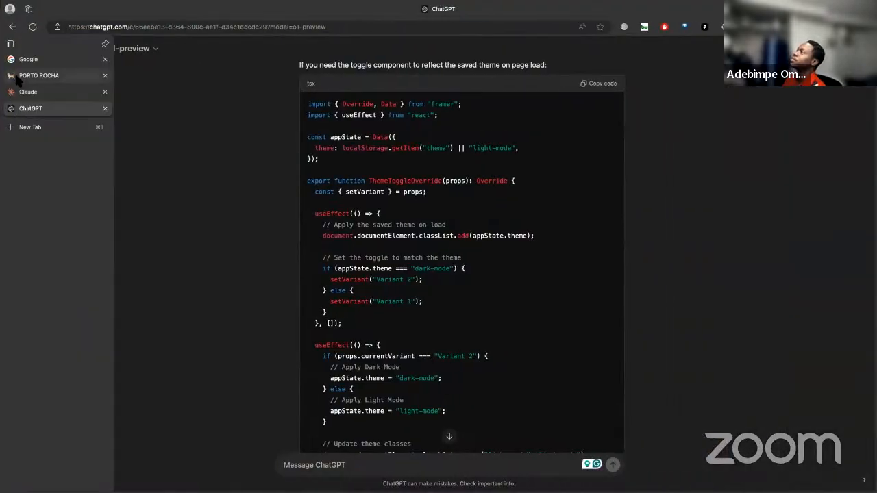
{"action": "left_click", "coordinate": [15, 74]}
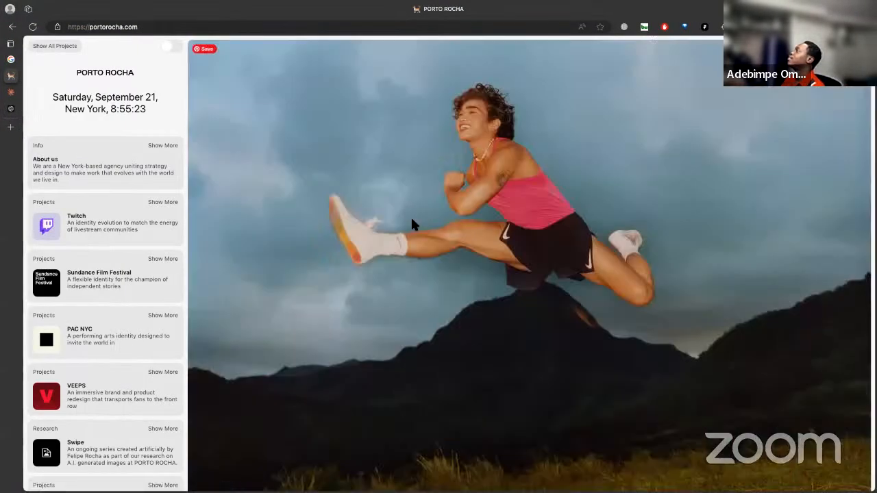
{"action": "key", "text": "ctrl+Right"}
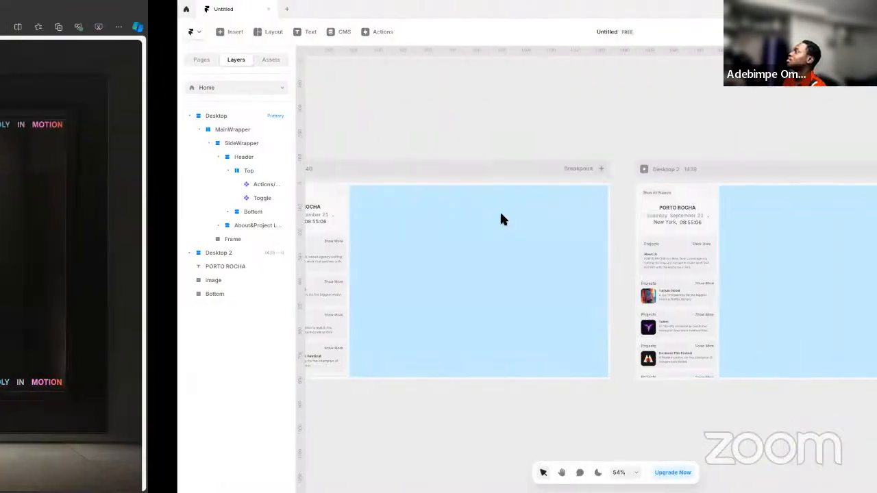
- Draw a blank frame about 696 by 455 on the empty Home canvas beside the Desktop layout
{"action": "left_click_drag", "start_coordinate": [322, 113], "coordinate": [254, 211]}
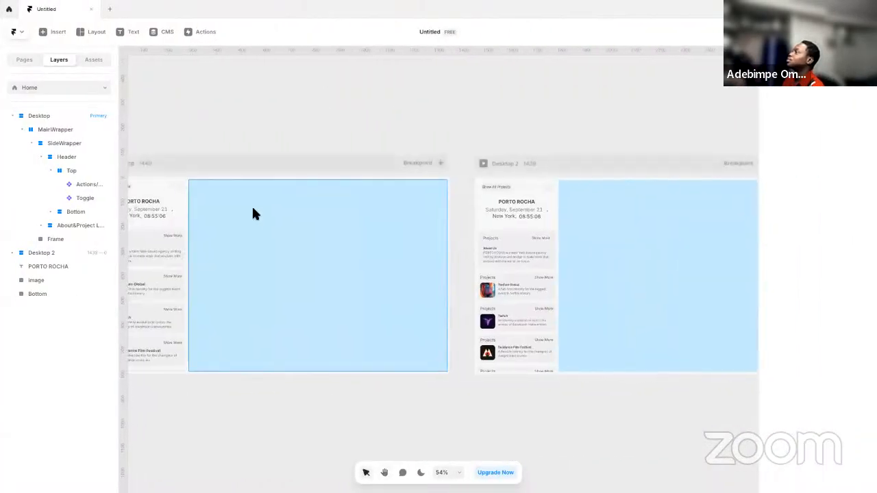
{"action": "left_click_drag", "start_coordinate": [281, 139], "coordinate": [660, 145]}
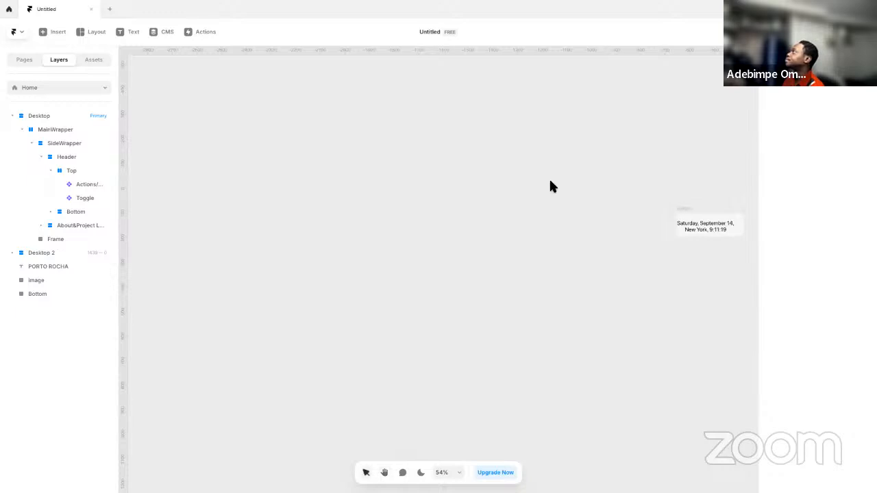
{"action": "left_click_drag", "start_coordinate": [552, 186], "coordinate": [425, 182]}
{"action": "key", "text": "f"}
{"action": "left_click_drag", "start_coordinate": [296, 226], "coordinate": [468, 338]}
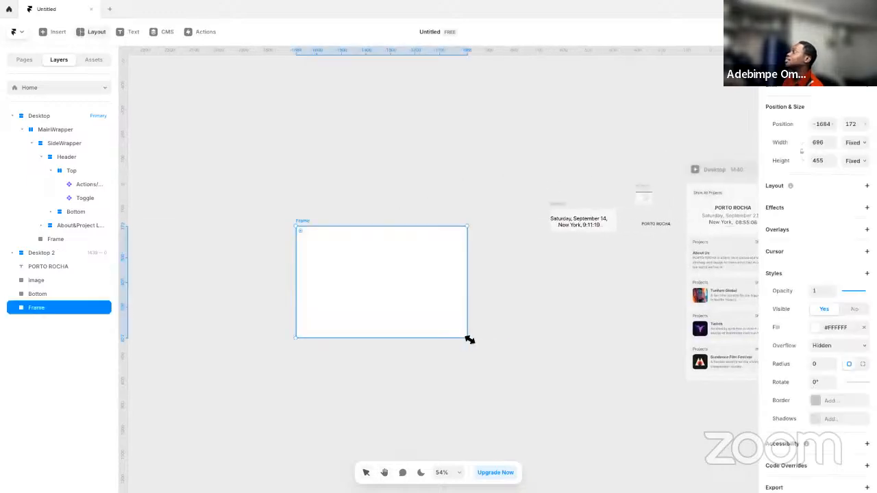
{"action": "left_click", "coordinate": [226, 121]}
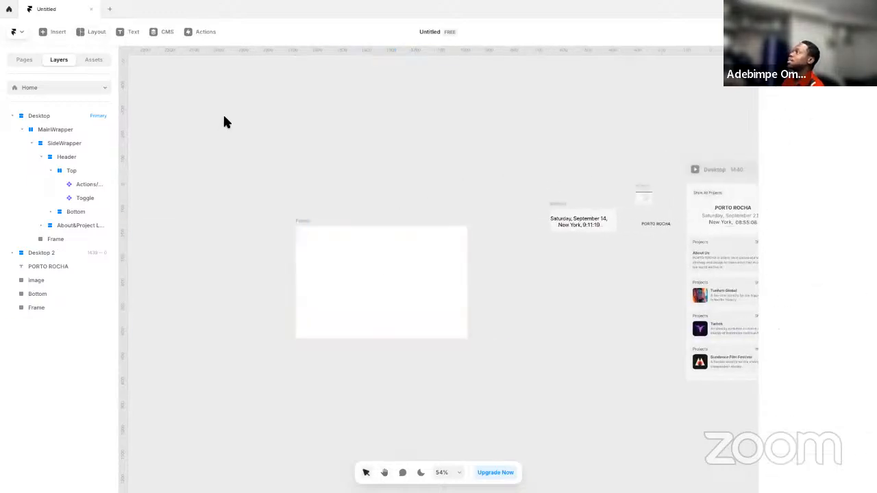
- Try a Carousel element on the canvas above the blank frame, and delete it
{"action": "left_click", "coordinate": [53, 30]}
{"action": "type", "text": "ca"}
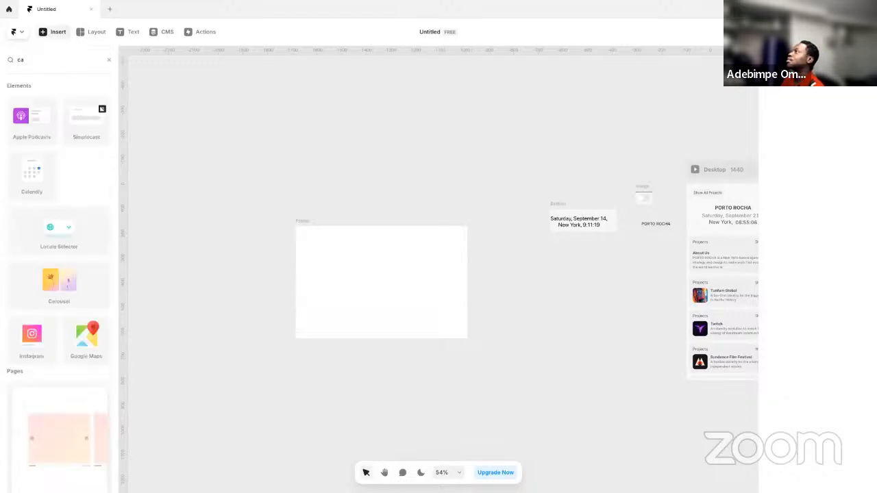
{"action": "type", "text": "ro"}
{"action": "left_click_drag", "start_coordinate": [59, 117], "coordinate": [385, 147]}
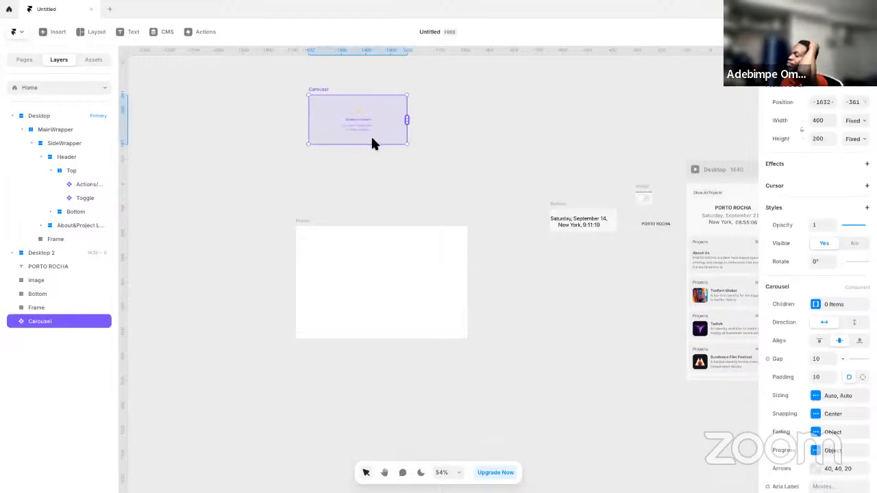
{"action": "left_click", "coordinate": [315, 223]}
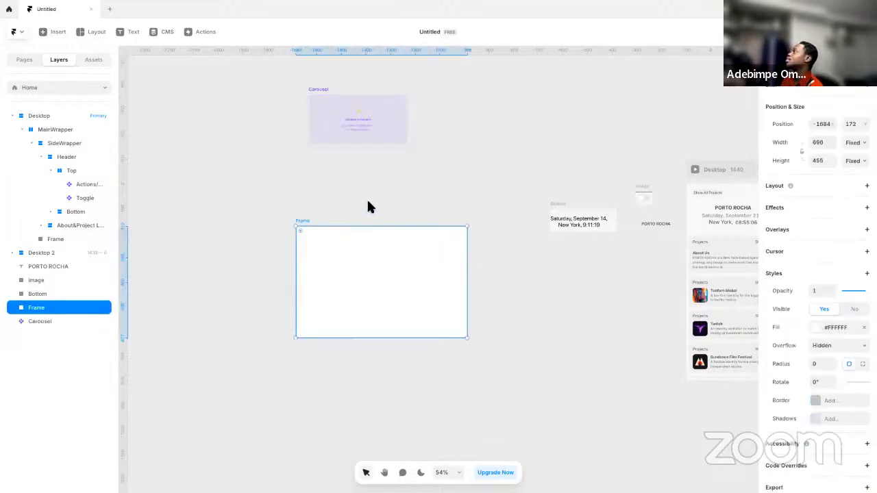
{"action": "left_click_drag", "start_coordinate": [368, 205], "coordinate": [330, 263]}
{"action": "left_click", "coordinate": [407, 179]}
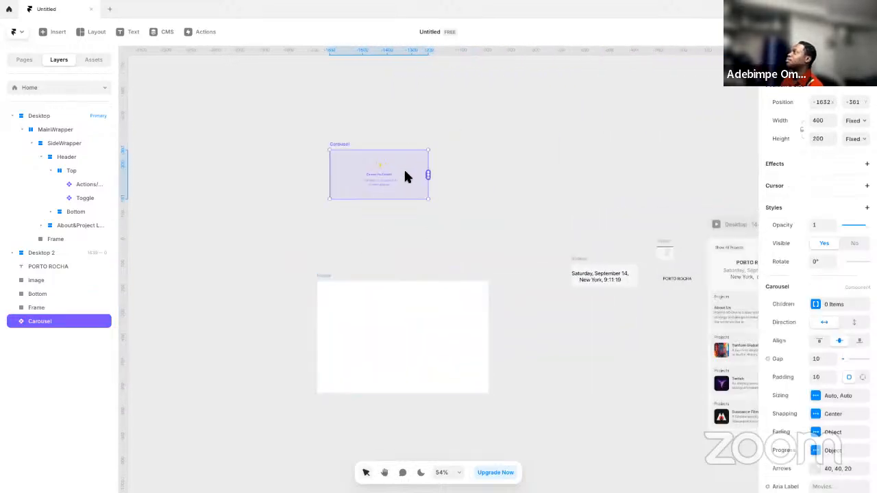
{"action": "key", "text": "Delete"}
- Rename the blank frame as HeroImages and convert it into a component
{"action": "left_click", "coordinate": [362, 326]}
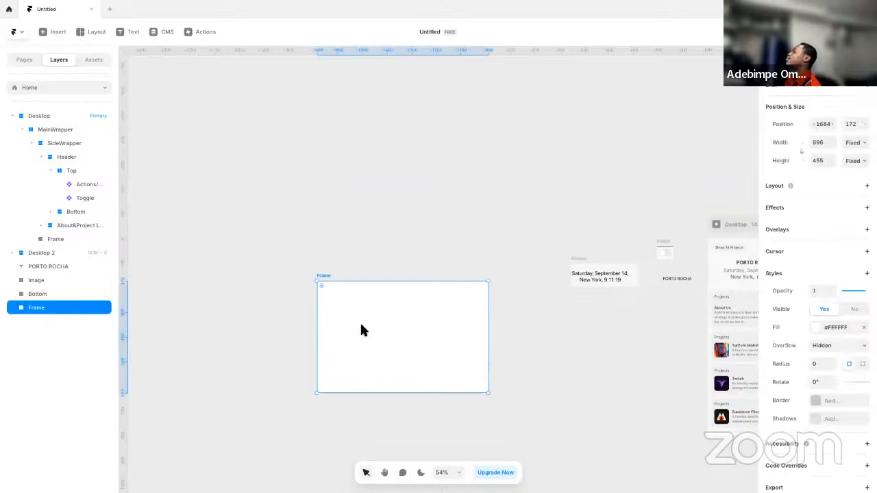
{"action": "double_click", "coordinate": [94, 305]}
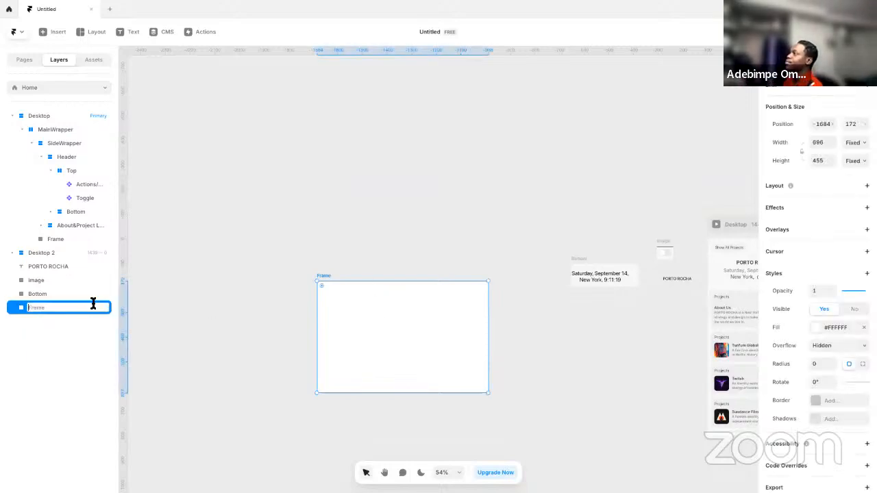
{"action": "type", "text": "HeroImages"}
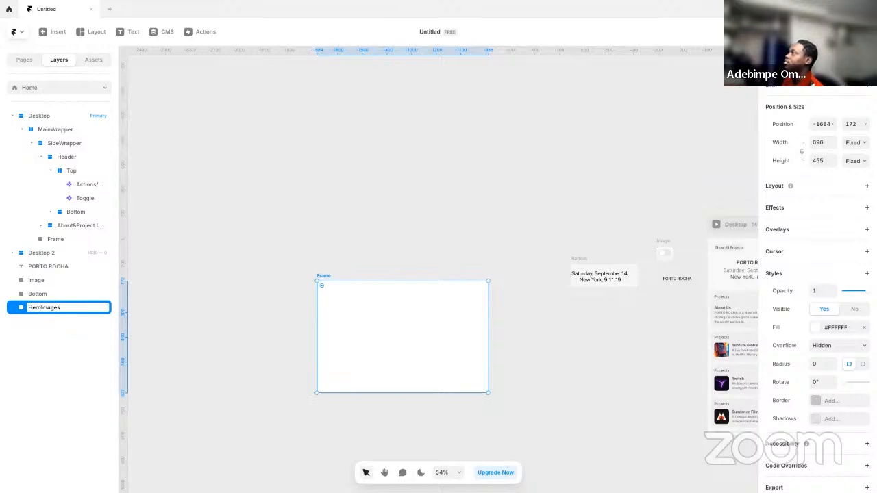
{"action": "key", "text": "Return"}
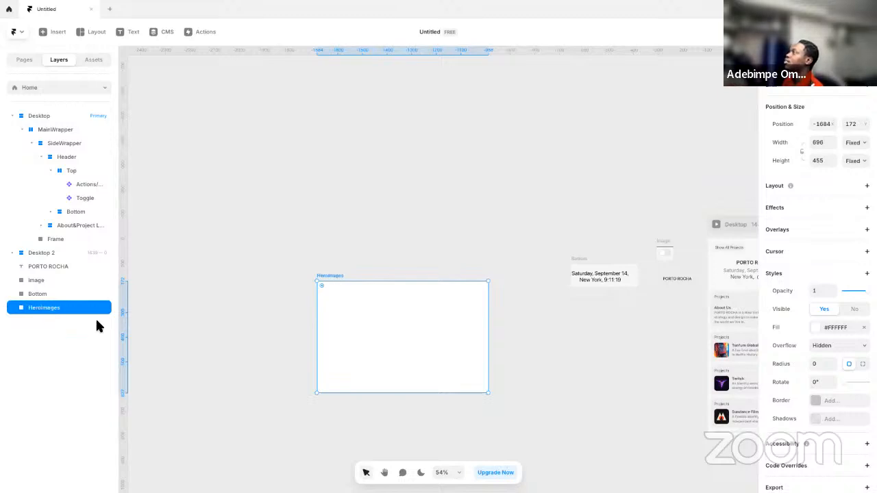
{"action": "right_click", "coordinate": [443, 288]}
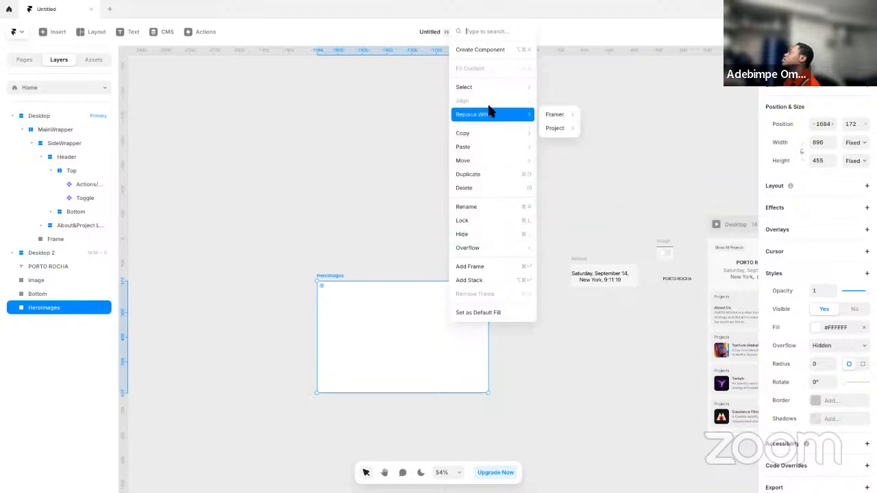
{"action": "left_click", "coordinate": [482, 59]}
{"action": "left_click", "coordinate": [482, 289]}
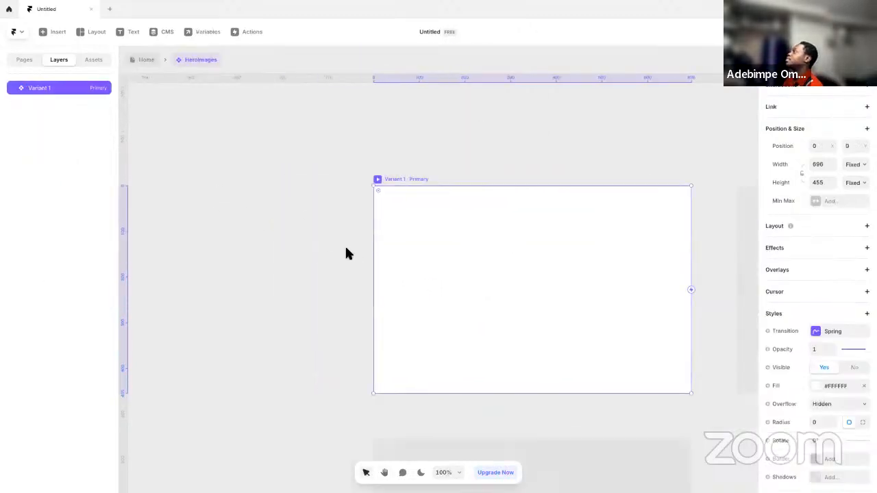
- Insert a Carousel element inside Variant 1 of the HeroImages component
{"action": "left_click", "coordinate": [253, 235]}
{"action": "left_click", "coordinate": [380, 198]}
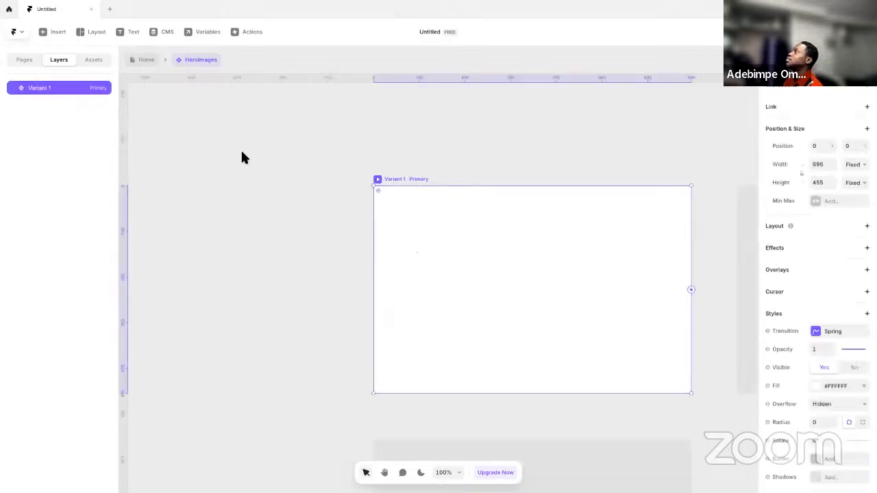
{"action": "left_click", "coordinate": [59, 32]}
{"action": "left_click_drag", "start_coordinate": [68, 123], "coordinate": [522, 274]}
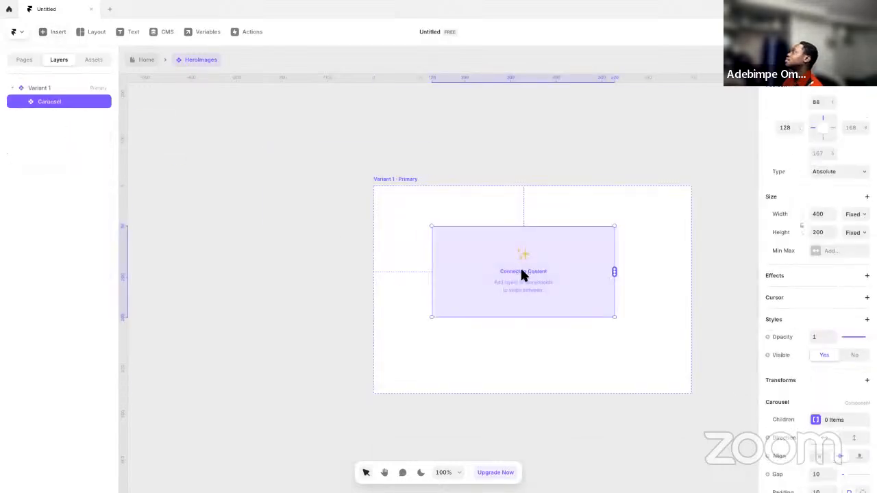
{"action": "left_click", "coordinate": [206, 223]}
- Draw a frame about 489 by 283 beside Variant 1 and duplicate it twice in a column below
{"action": "left_click_drag", "start_coordinate": [223, 194], "coordinate": [215, 212]}
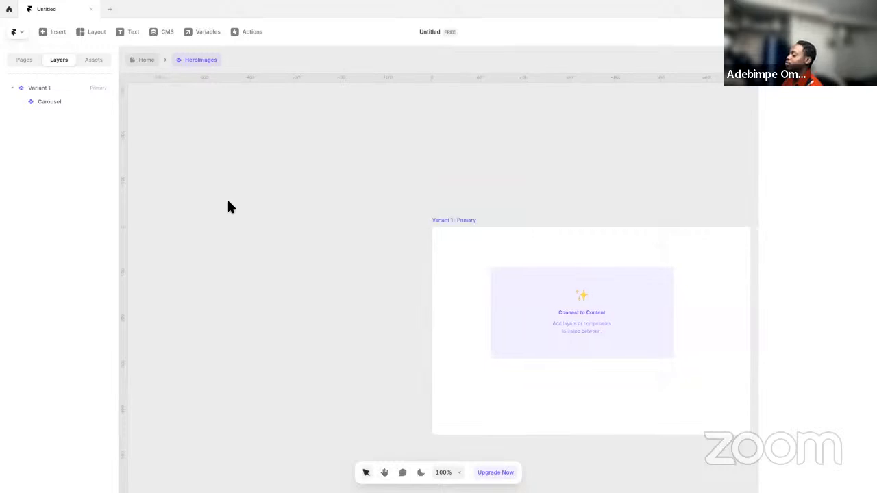
{"action": "key", "text": "f"}
{"action": "left_click_drag", "start_coordinate": [176, 150], "coordinate": [399, 279]}
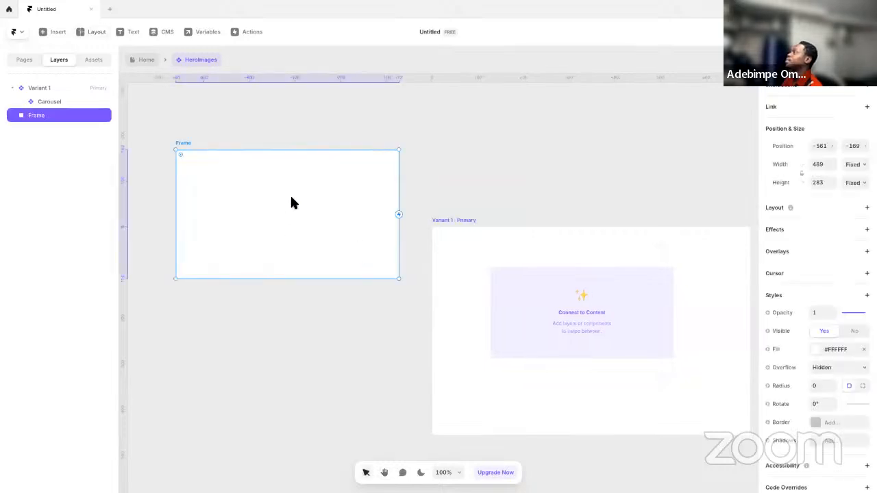
{"action": "left_click_drag", "start_coordinate": [289, 193], "coordinate": [306, 333]}
{"action": "left_click_drag", "start_coordinate": [455, 308], "coordinate": [519, 149]}
{"action": "left_click_drag", "start_coordinate": [373, 197], "coordinate": [380, 372]}
- Select all three frames beside Variant 1 and fill them with a random Unsplash photo
{"action": "left_click", "coordinate": [377, 227], "text": "shift"}
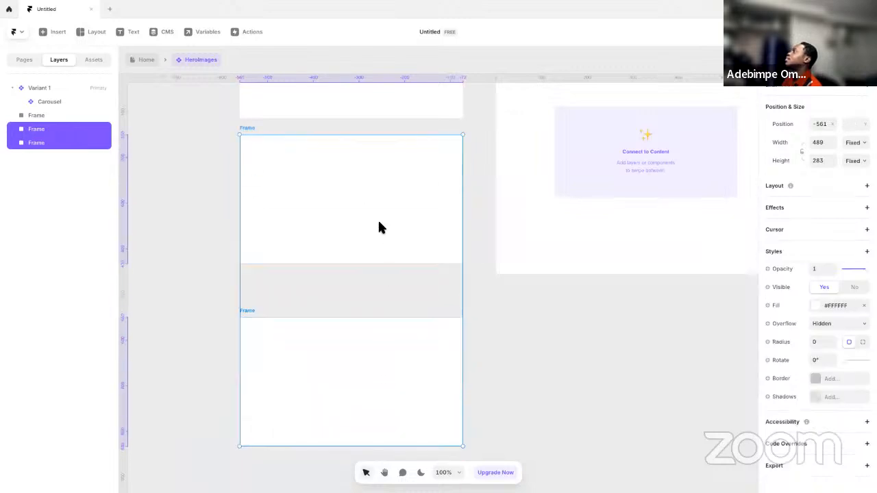
{"action": "left_click", "coordinate": [366, 89], "text": "shift"}
{"action": "left_click", "coordinate": [835, 306]}
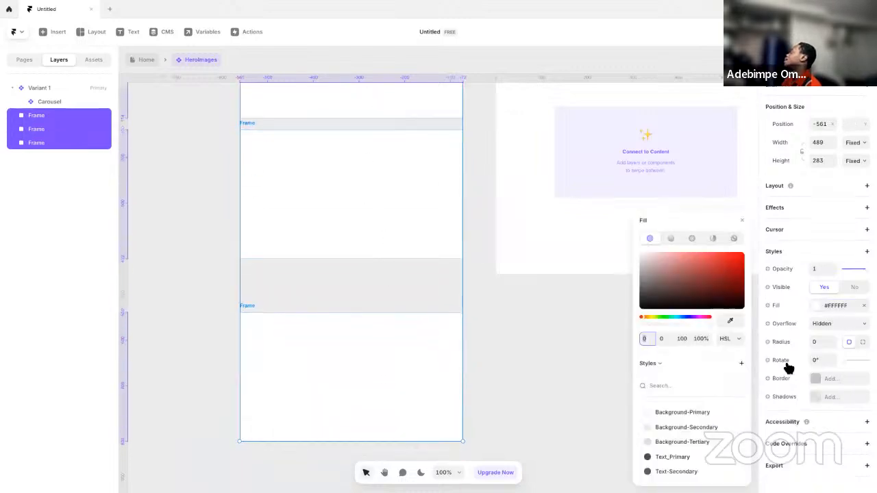
{"action": "left_click", "coordinate": [735, 239]}
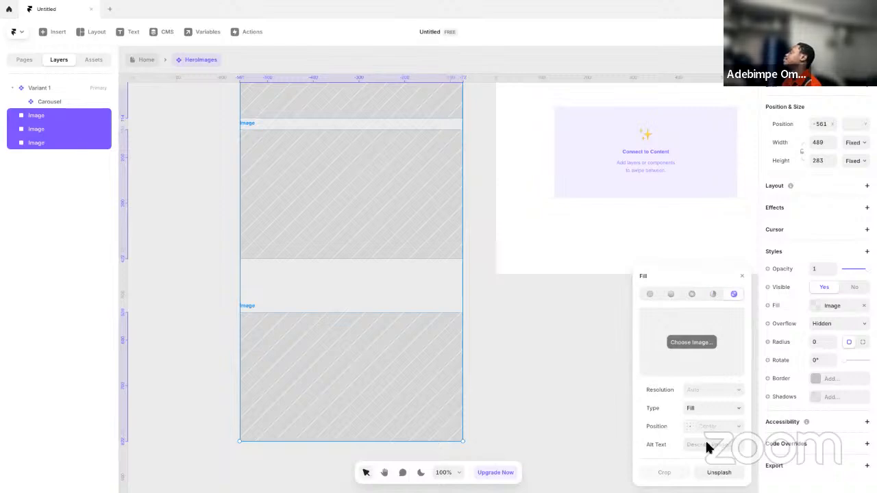
{"action": "left_click", "coordinate": [724, 472]}
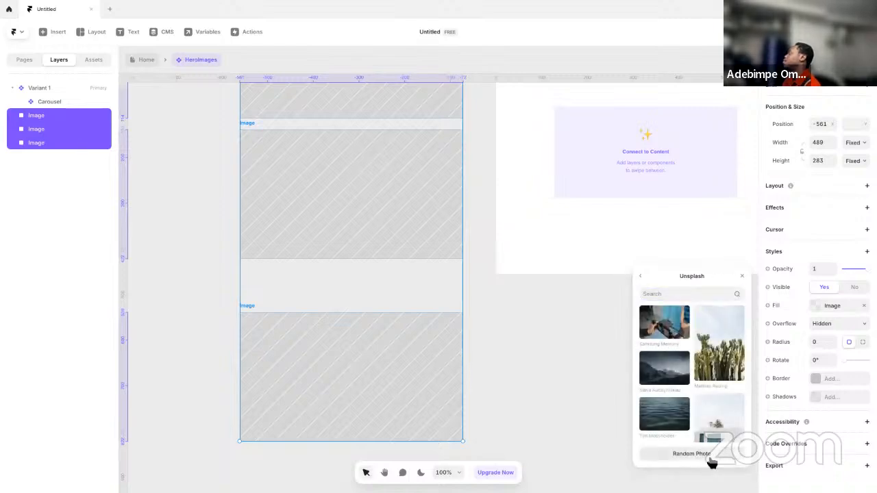
{"action": "left_click", "coordinate": [709, 462]}
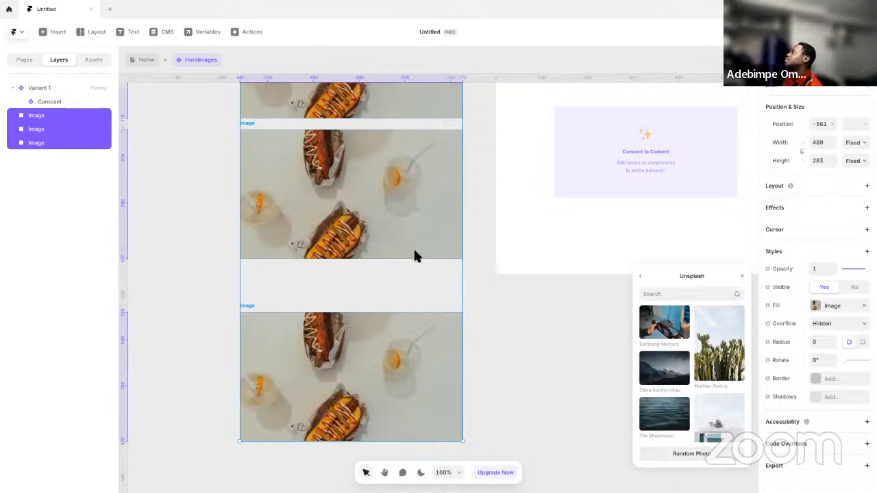
- Replace the fills of the middle and lowest images with different random Unsplash photos
{"action": "left_click", "coordinate": [418, 254]}
{"action": "left_click", "coordinate": [433, 246]}
{"action": "left_click", "coordinate": [829, 352]}
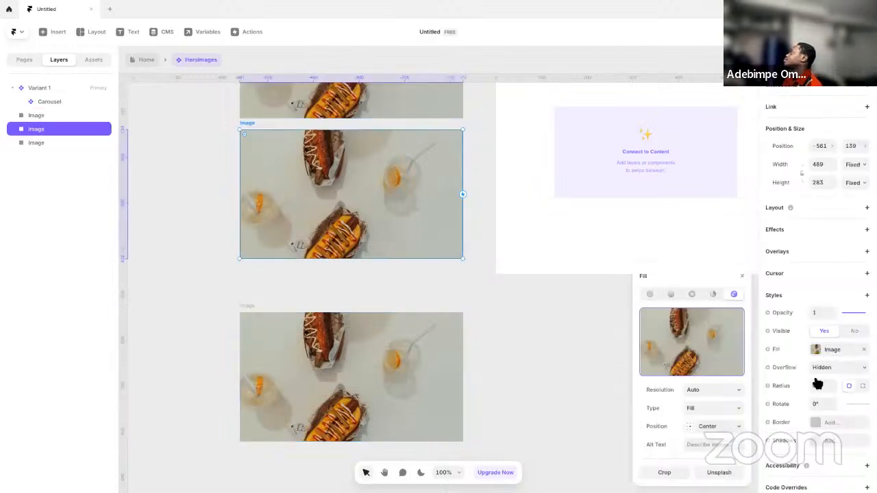
{"action": "left_click", "coordinate": [719, 473]}
{"action": "left_click", "coordinate": [720, 457]}
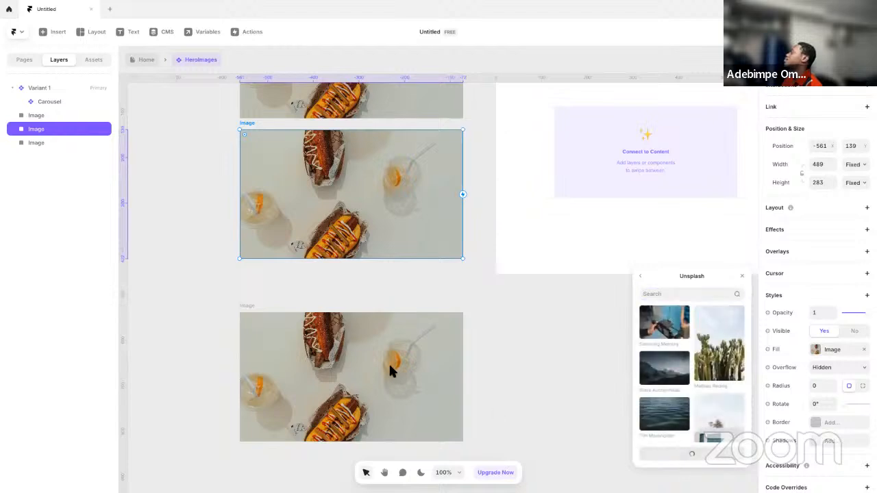
{"action": "left_click", "coordinate": [362, 321]}
{"action": "left_click", "coordinate": [709, 455]}
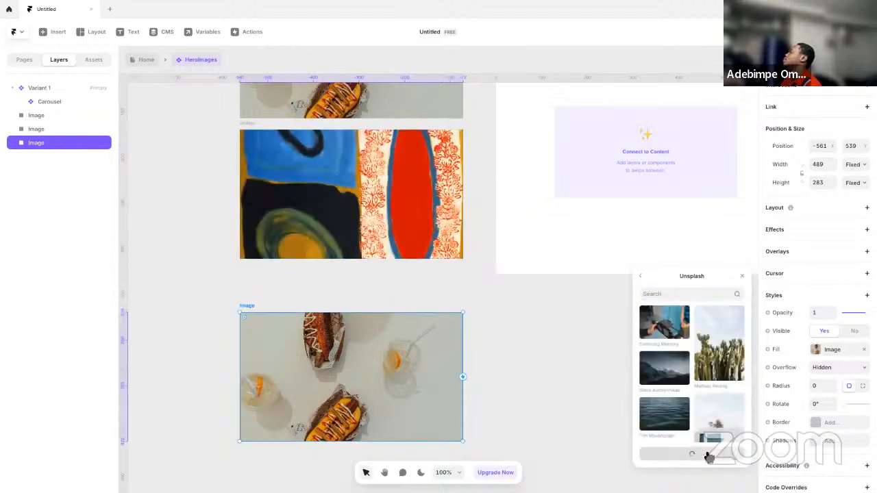
{"action": "left_click", "coordinate": [548, 405]}
- Connect the carousel in Variant 1 to each of the three images as its content
{"action": "scroll", "coordinate": [397, 370], "scroll_direction": "down", "scroll_amount": 6}
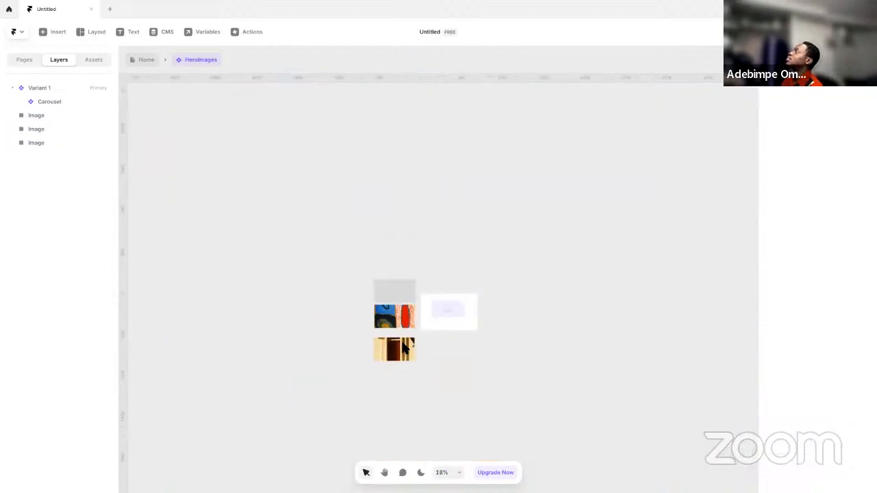
{"action": "scroll", "coordinate": [320, 302], "scroll_direction": "up", "scroll_amount": 2}
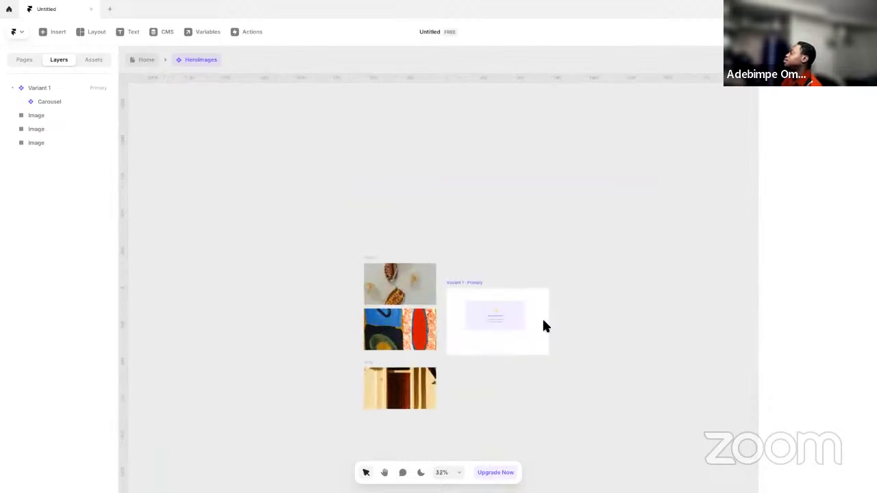
{"action": "left_click", "coordinate": [541, 315]}
{"action": "left_click_drag", "start_coordinate": [525, 315], "coordinate": [409, 271]}
{"action": "left_click_drag", "start_coordinate": [523, 315], "coordinate": [411, 327]}
{"action": "left_click_drag", "start_coordinate": [524, 317], "coordinate": [401, 387]}
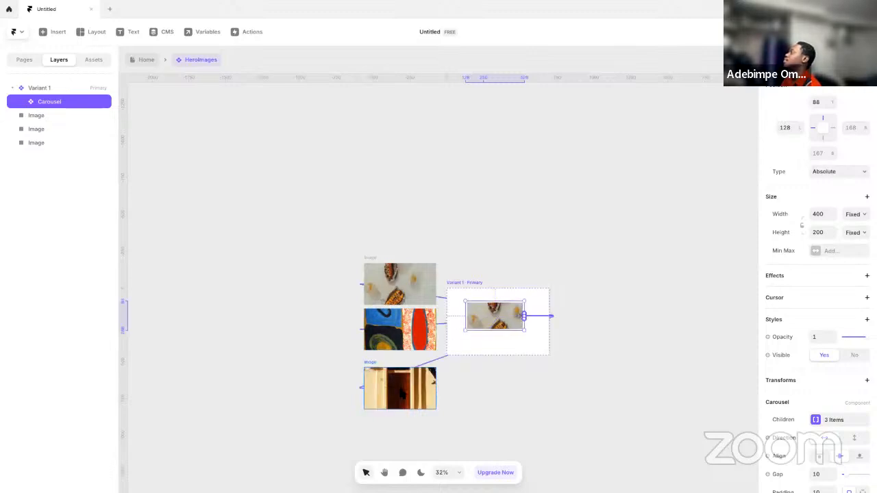
{"action": "key", "text": "Escape"}
- Set the carousel's top, left and right offsets to 0 and pin its bottom edge inside Variant 1
{"action": "left_click", "coordinate": [480, 305]}
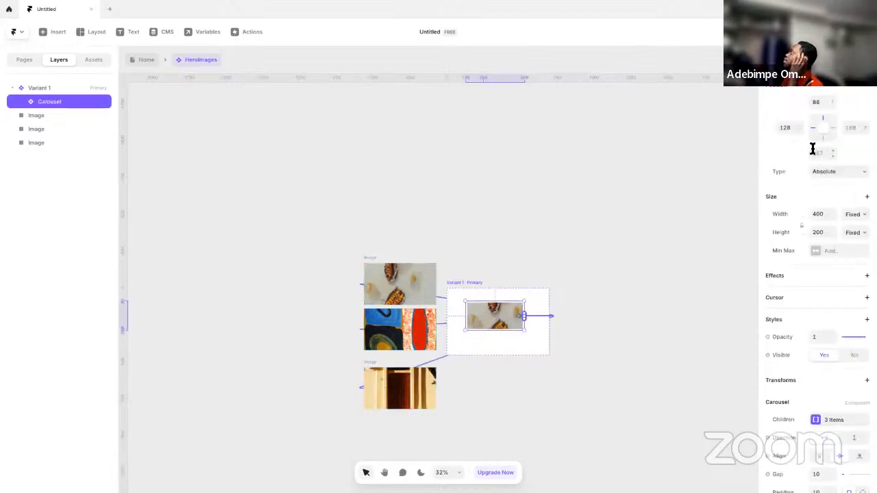
{"action": "left_click", "coordinate": [824, 214]}
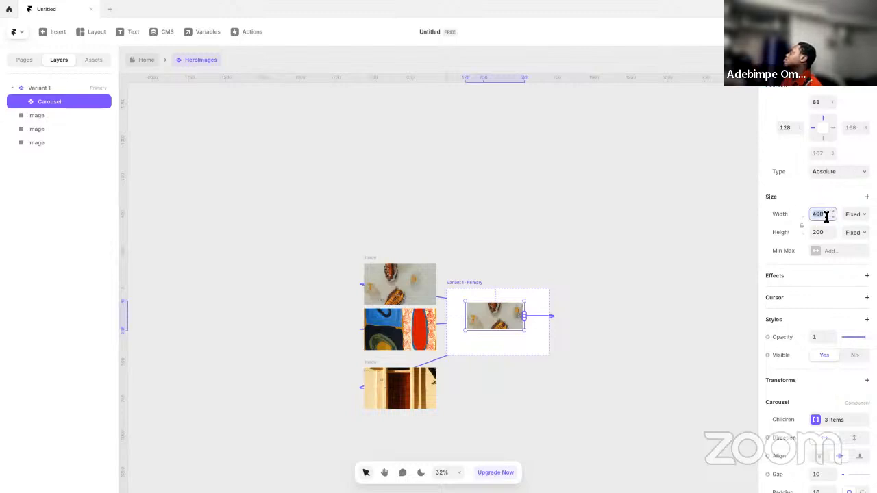
{"action": "left_click", "coordinate": [816, 101]}
{"action": "type", "text": "0"}
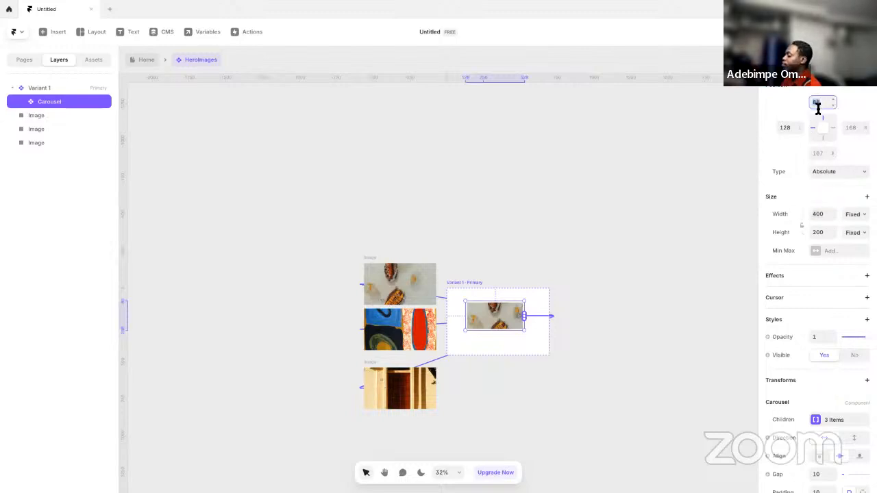
{"action": "left_click", "coordinate": [785, 128]}
{"action": "type", "text": "0"}
{"action": "left_click", "coordinate": [856, 128]}
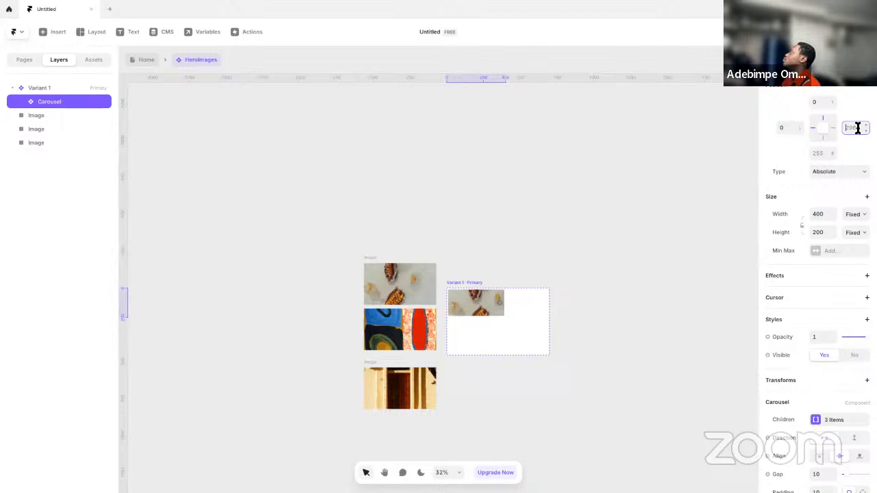
{"action": "type", "text": "0"}
{"action": "left_click", "coordinate": [823, 152]}
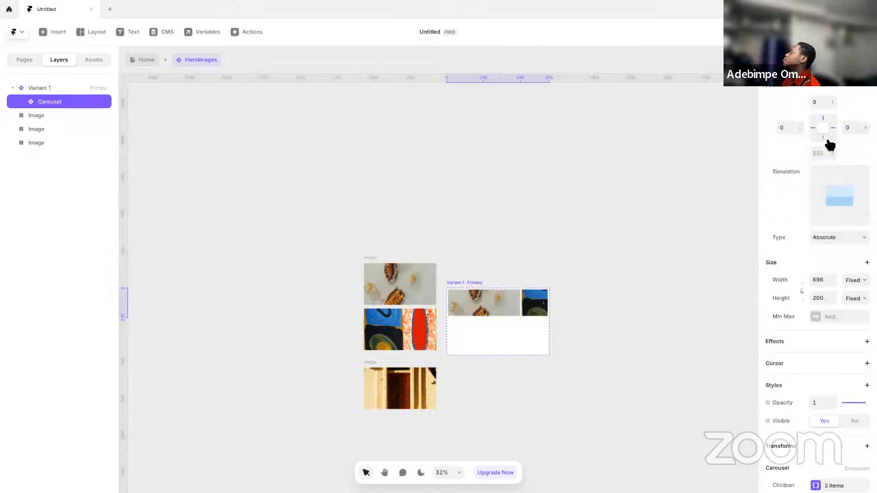
{"action": "left_click", "coordinate": [825, 141]}
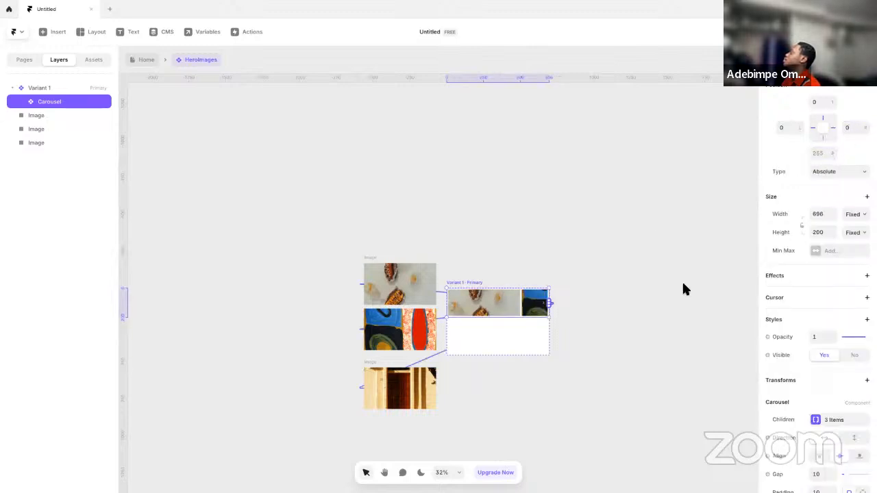
{"action": "left_click", "coordinate": [822, 139]}
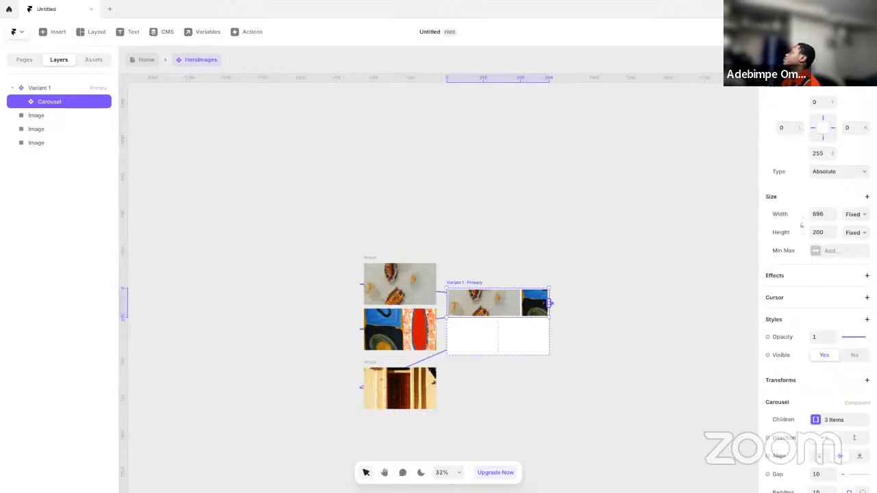
- Make the carousel's width and height relative, with the width at 100% and the height set to 100%
{"action": "left_click", "coordinate": [854, 214]}
{"action": "left_click", "coordinate": [856, 227]}
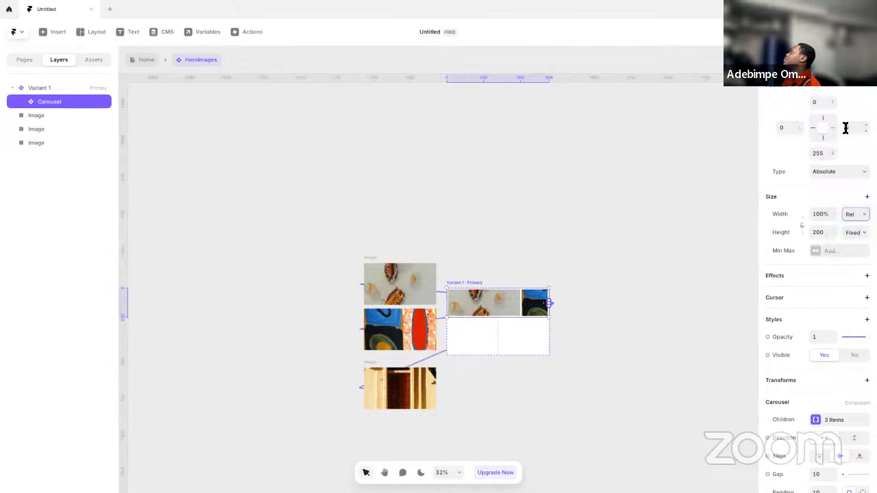
{"action": "left_click", "coordinate": [854, 233]}
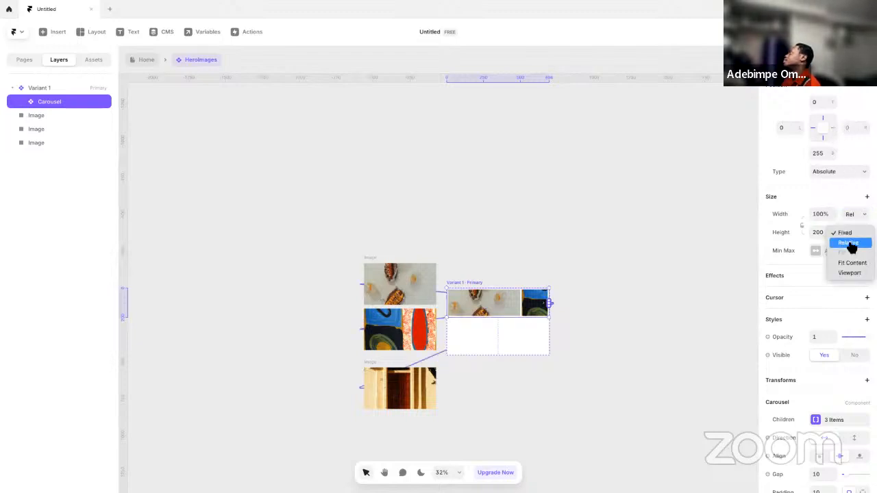
{"action": "left_click", "coordinate": [850, 243]}
{"action": "left_click", "coordinate": [817, 233]}
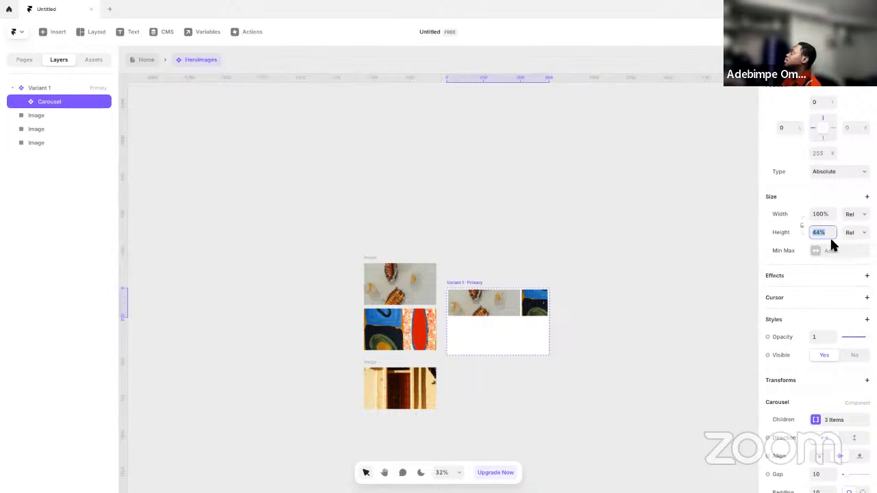
{"action": "type", "text": "100"}
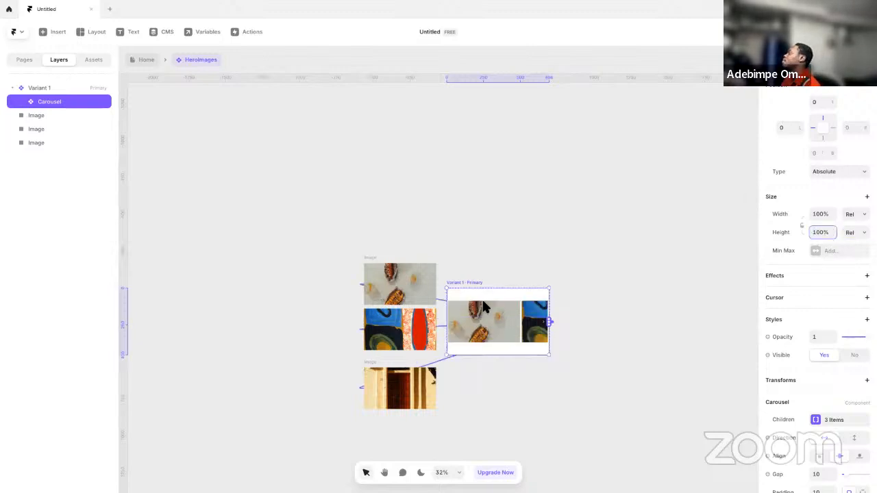
- Try a width of 700 on the three images, undo it, and set their height to 700 instead
{"action": "scroll", "coordinate": [541, 330], "scroll_direction": "up", "scroll_amount": 5}
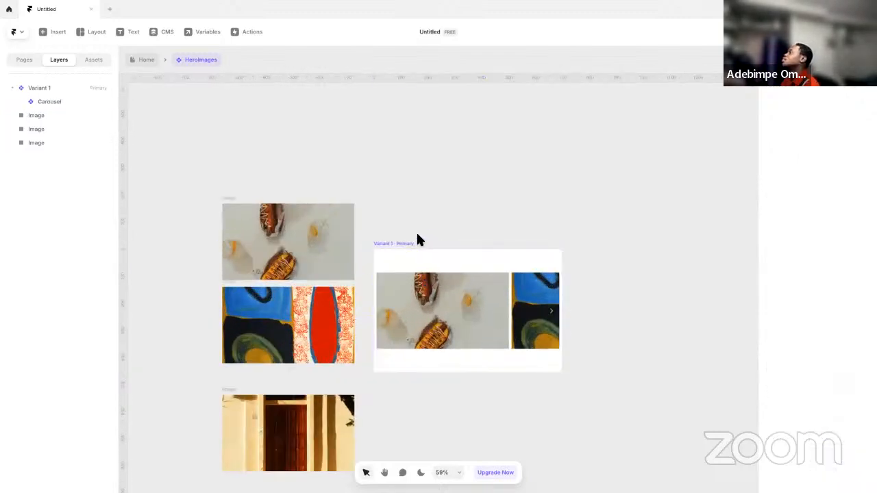
{"action": "left_click", "coordinate": [399, 243]}
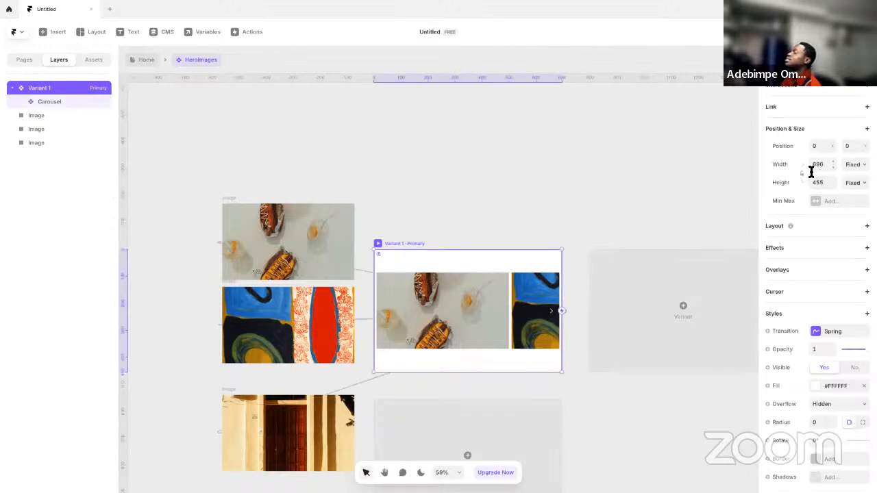
{"action": "left_click", "coordinate": [295, 274]}
{"action": "left_click", "coordinate": [320, 304], "text": "shift"}
{"action": "left_click", "coordinate": [288, 432], "text": "shift"}
{"action": "left_click", "coordinate": [819, 144]}
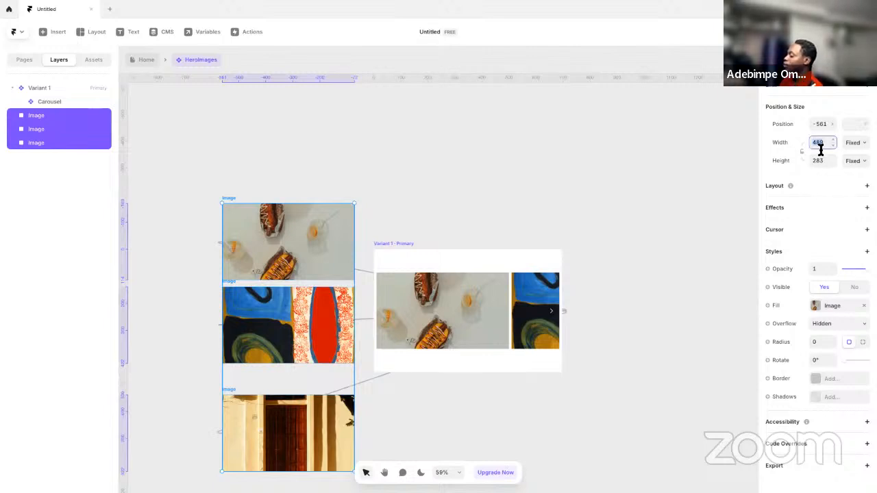
{"action": "type", "text": "700"}
{"action": "key", "text": "Return"}
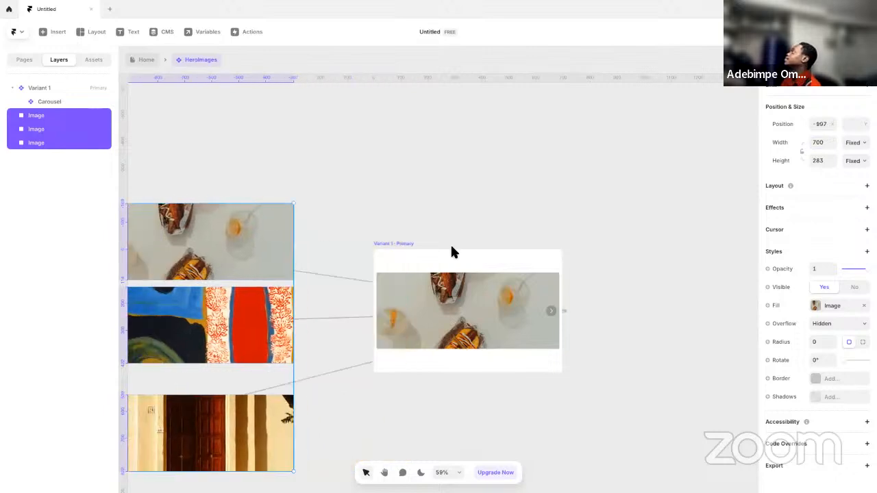
{"action": "key", "text": "ctrl+z"}
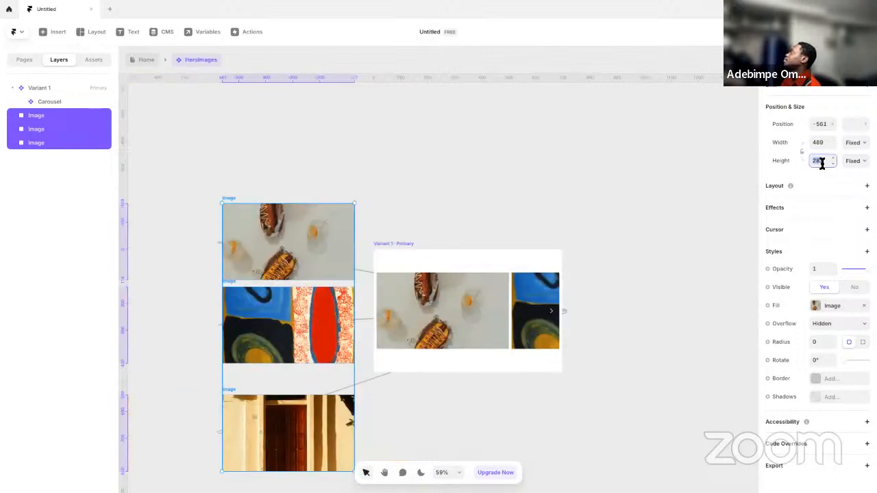
{"action": "key", "text": "Return"}
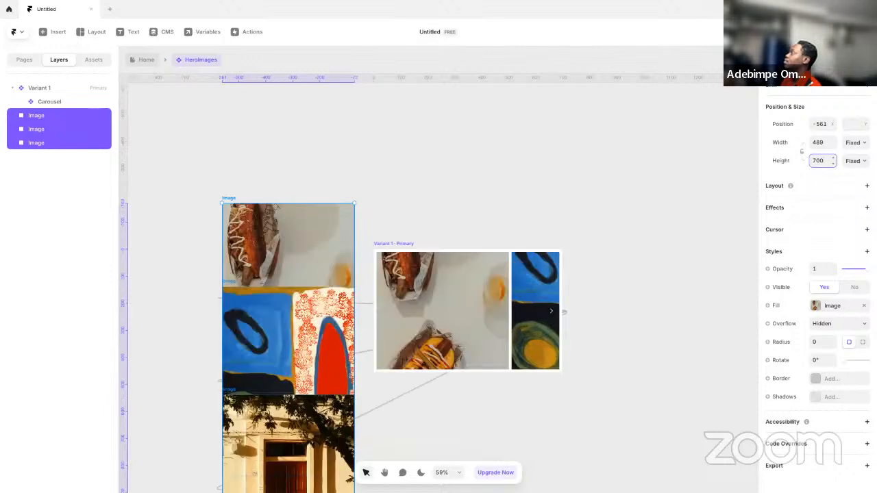
- Move the stacked images farther away from Variant 1 and shift the top image slightly outward
{"action": "left_click", "coordinate": [396, 243]}
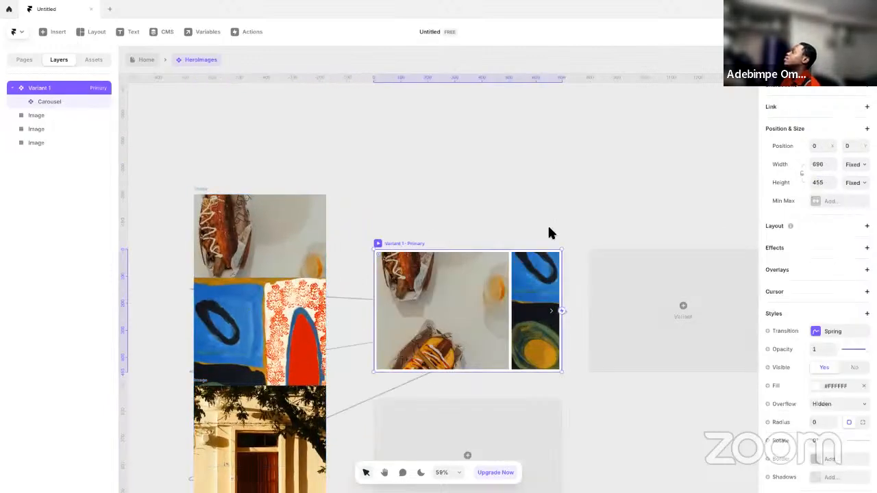
{"action": "scroll", "coordinate": [373, 187], "scroll_direction": "left", "scroll_amount": 3}
{"action": "left_click", "coordinate": [358, 274]}
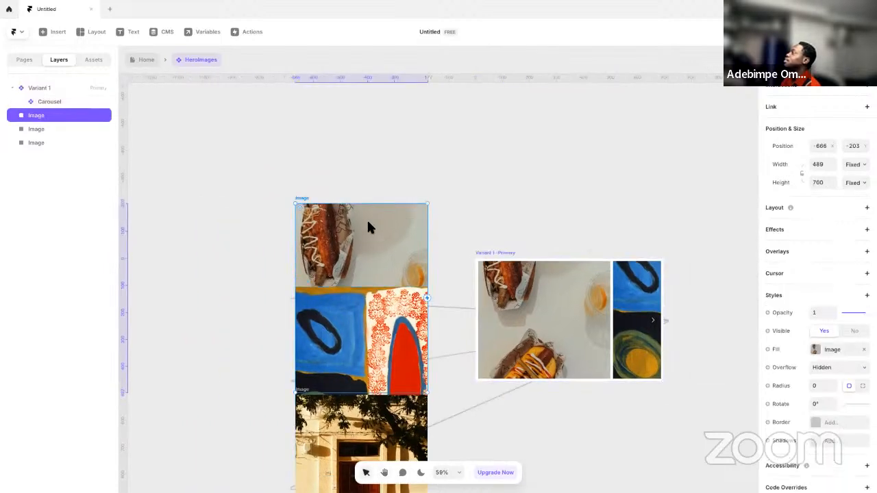
{"action": "left_click_drag", "start_coordinate": [366, 218], "coordinate": [436, 237]}
- Set the width of the three images to 696, matching Variant 1, and move the stack farther away from the variant
{"action": "left_click", "coordinate": [393, 375], "text": "shift"}
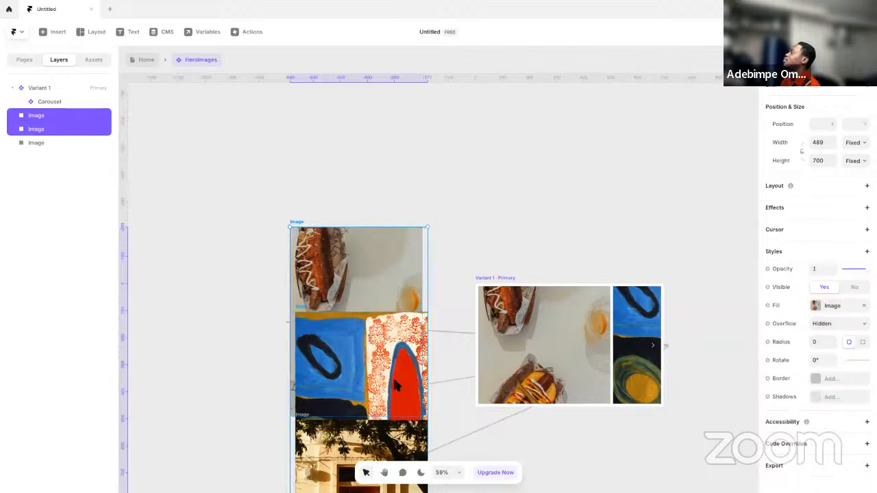
{"action": "left_click", "coordinate": [359, 447], "text": "shift"}
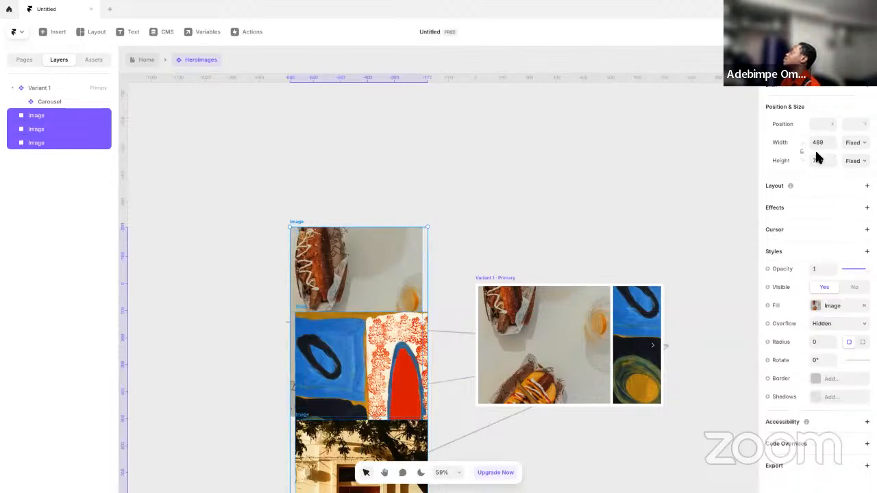
{"action": "left_click", "coordinate": [489, 277]}
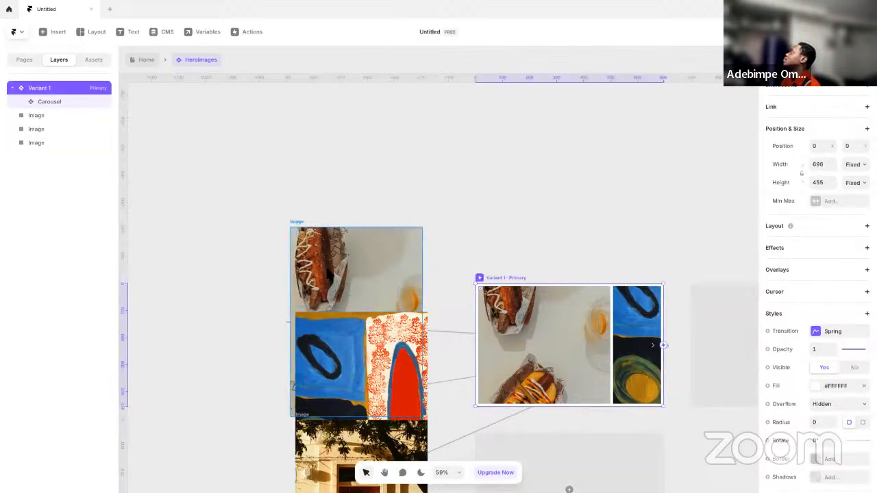
{"action": "left_click", "coordinate": [819, 164]}
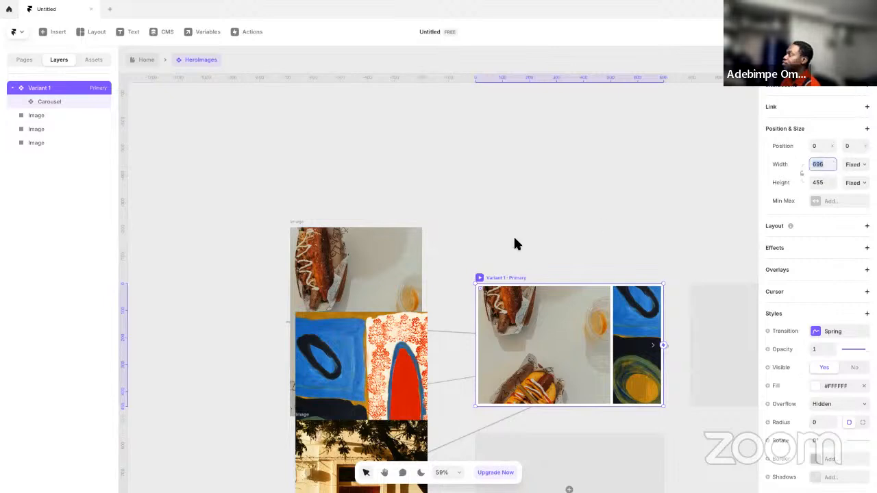
{"action": "left_click", "coordinate": [377, 280]}
{"action": "left_click", "coordinate": [396, 360], "text": "shift"}
{"action": "left_click", "coordinate": [367, 445], "text": "shift"}
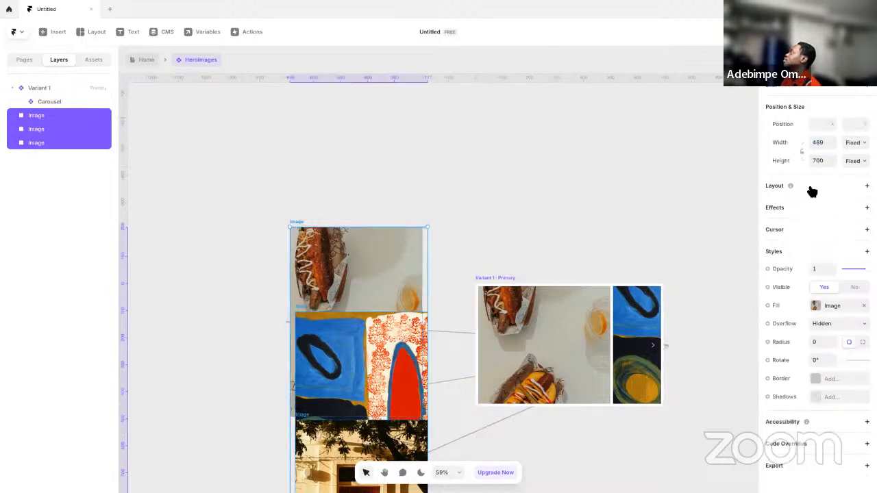
{"action": "left_click", "coordinate": [823, 143]}
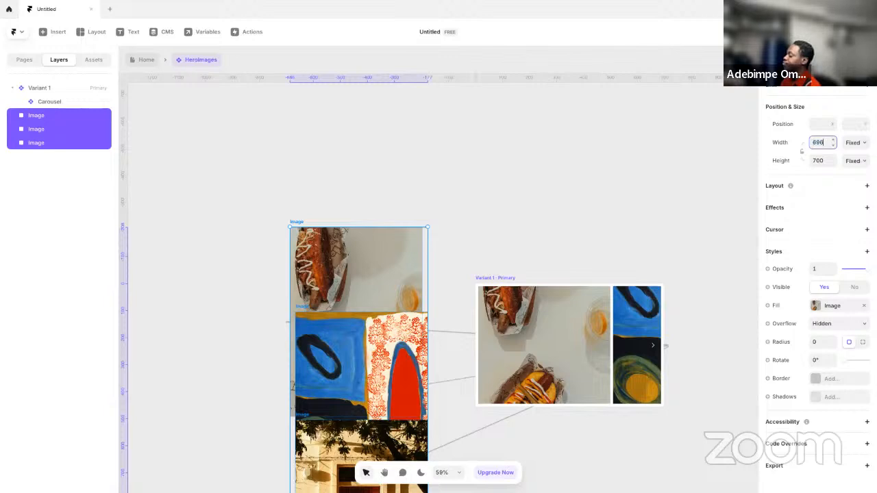
{"action": "key", "text": "Return"}
{"action": "left_click_drag", "start_coordinate": [428, 267], "coordinate": [345, 259]}
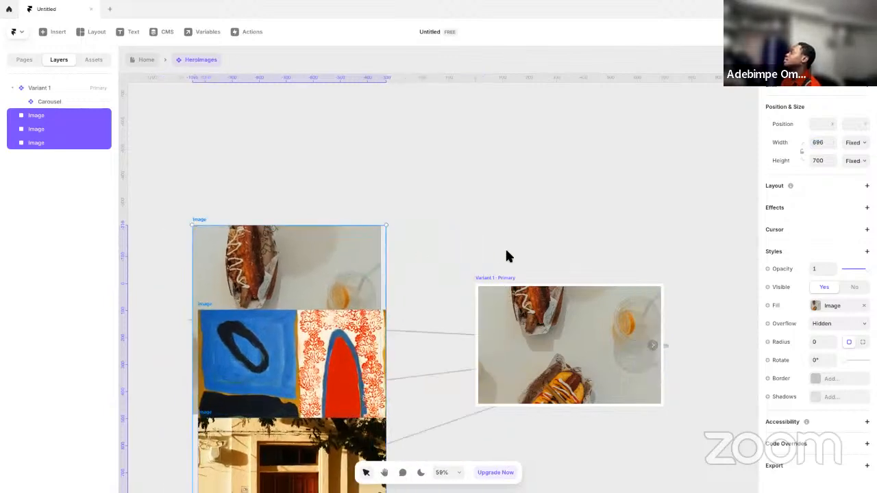
- Turn off the navigation arrows of the carousel inside Variant 1
{"action": "left_click", "coordinate": [493, 276]}
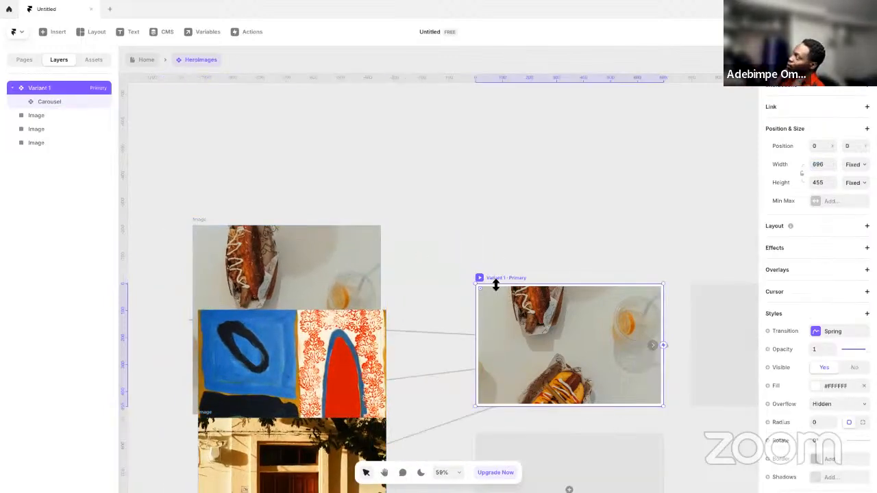
{"action": "scroll", "coordinate": [815, 274], "scroll_direction": "down", "scroll_amount": 2}
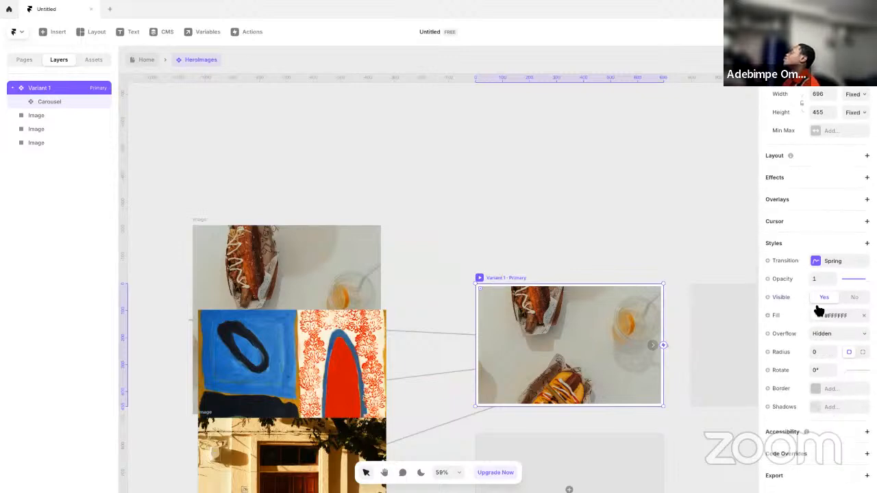
{"action": "left_click", "coordinate": [563, 363]}
{"action": "scroll", "coordinate": [814, 389], "scroll_direction": "down", "scroll_amount": 5}
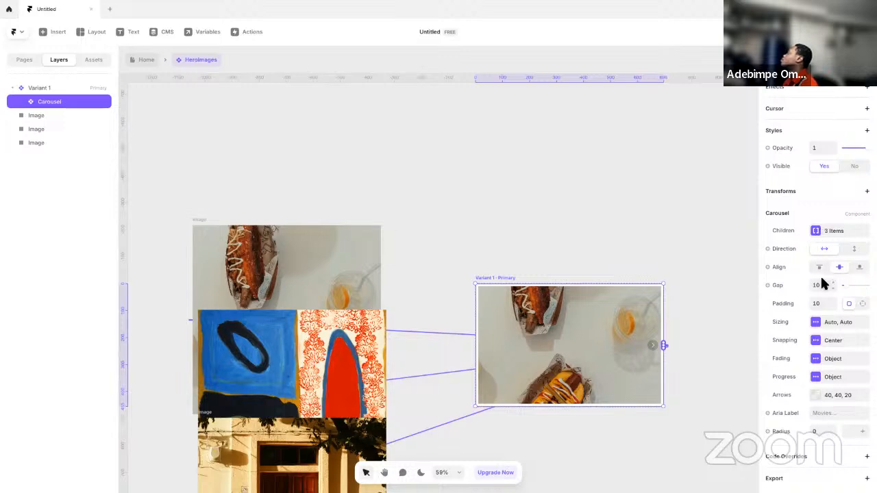
{"action": "left_click", "coordinate": [832, 397]}
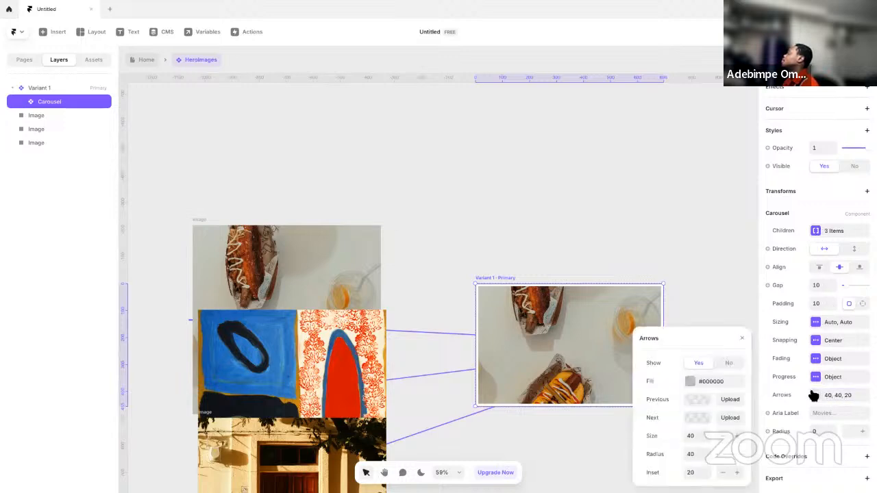
{"action": "left_click", "coordinate": [729, 364]}
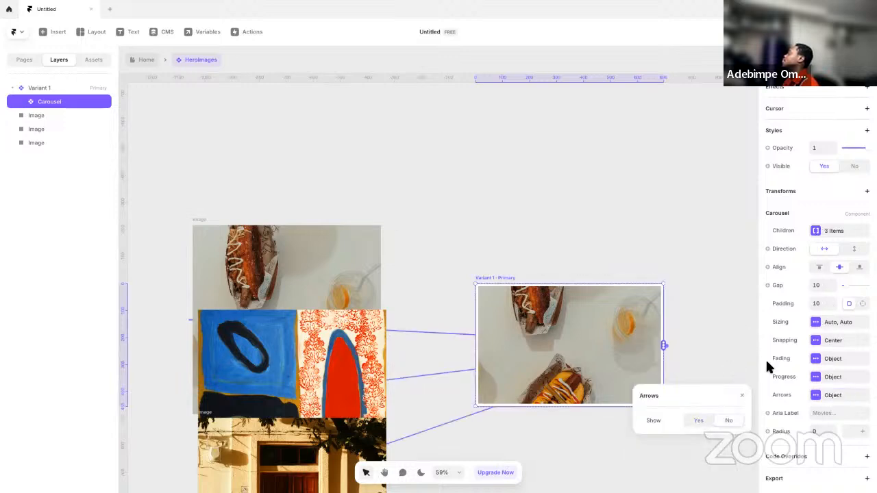
{"action": "left_click", "coordinate": [741, 397]}
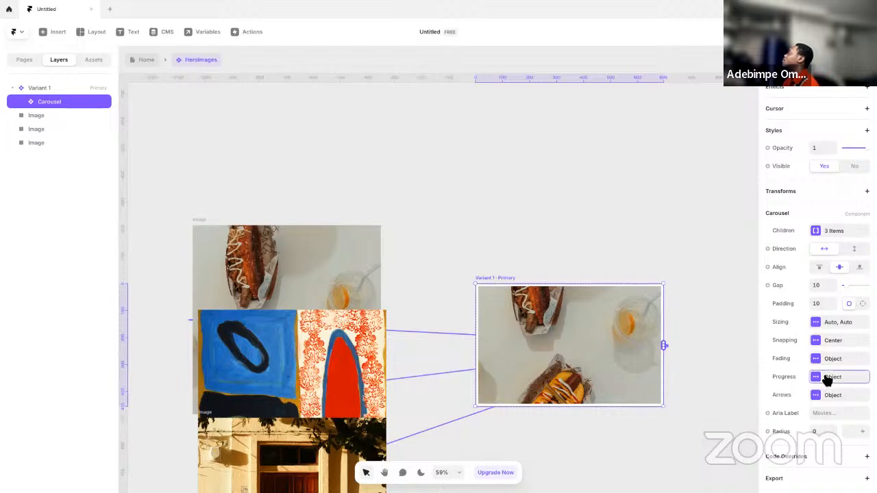
- Try the carousel's progress scroll bar and its fading effect, switching each back to No
{"action": "left_click", "coordinate": [827, 379]}
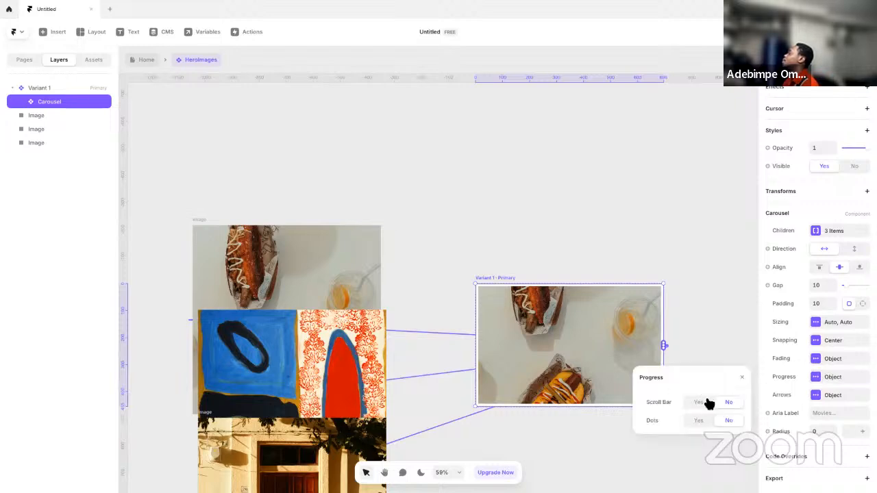
{"action": "left_click", "coordinate": [702, 404]}
{"action": "left_click", "coordinate": [732, 403]}
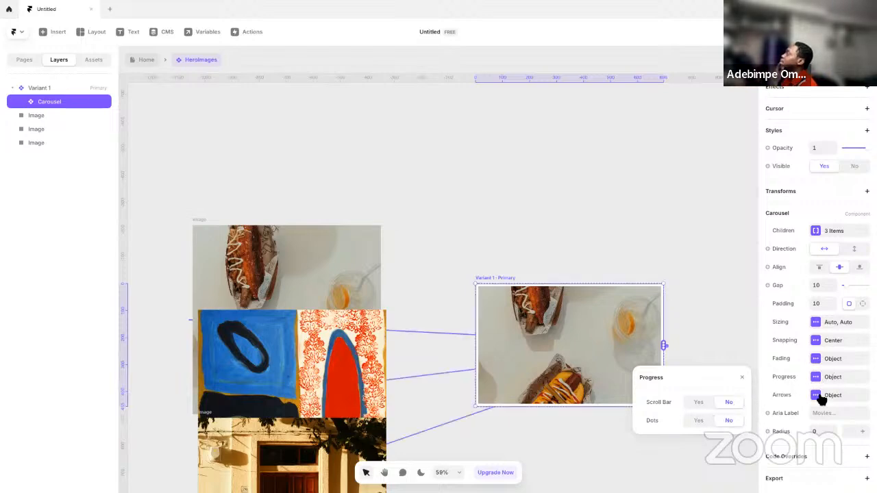
{"action": "left_click", "coordinate": [835, 362]}
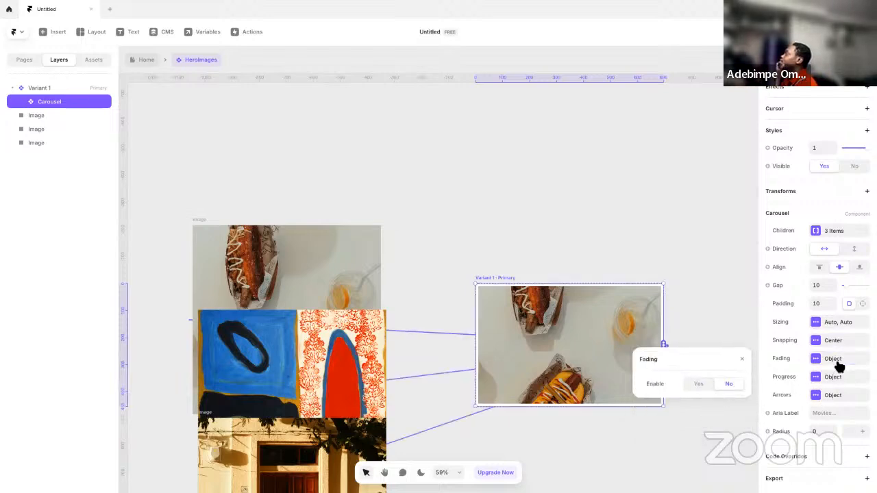
{"action": "left_click", "coordinate": [698, 383]}
{"action": "left_click", "coordinate": [728, 385]}
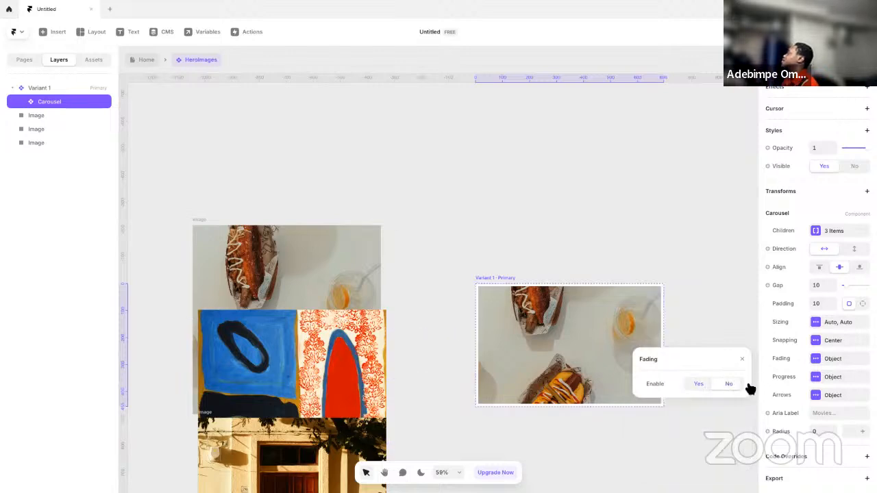
- Examine the carousel's snapping and sizing options
{"action": "left_click", "coordinate": [834, 343]}
{"action": "left_click", "coordinate": [833, 345]}
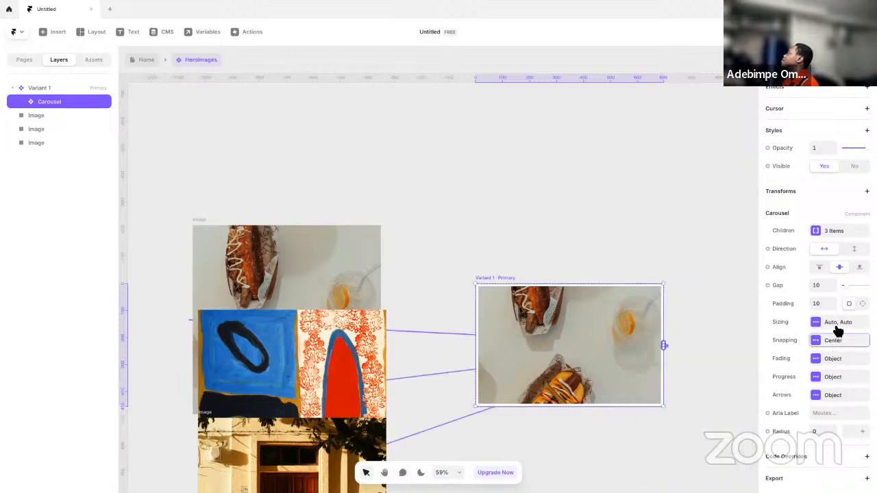
{"action": "left_click", "coordinate": [839, 328]}
{"action": "left_click", "coordinate": [839, 329]}
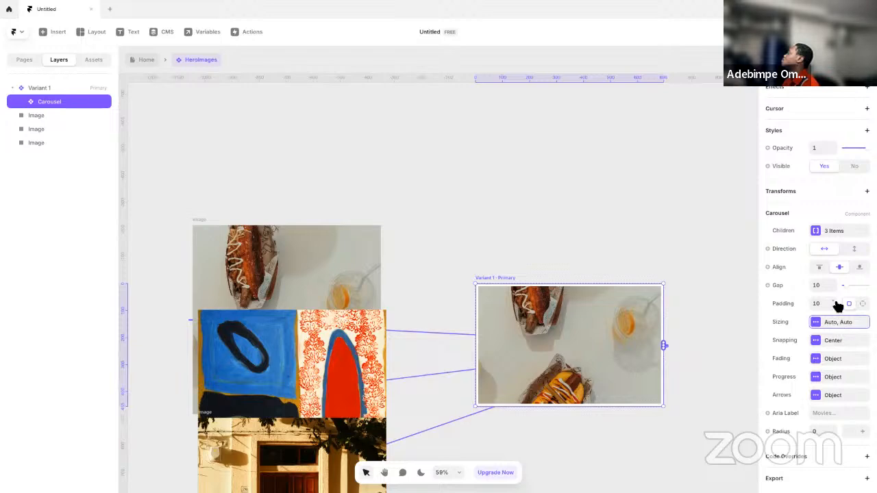
{"action": "left_click", "coordinate": [834, 329]}
{"action": "left_click", "coordinate": [834, 329]}
- Preview Variant 1 to check how the carousel scrolls through the images, and return to the canvas
{"action": "left_click", "coordinate": [481, 278]}
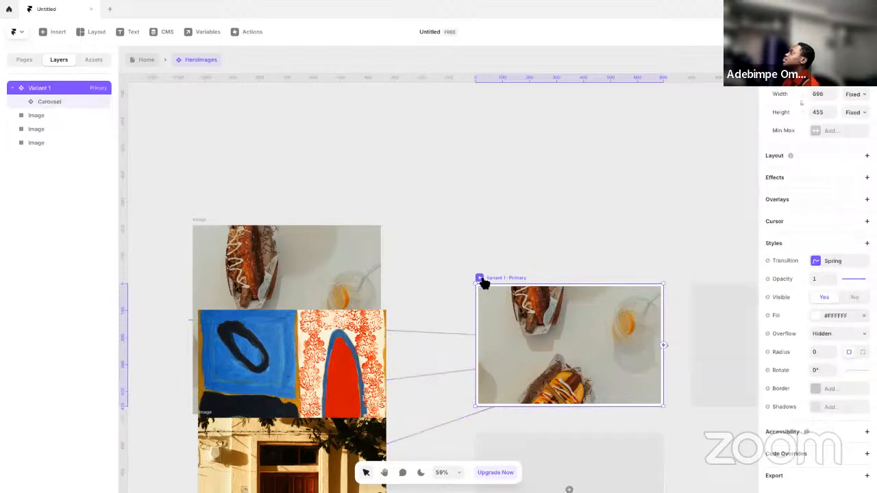
{"action": "key", "text": "ctrl+p"}
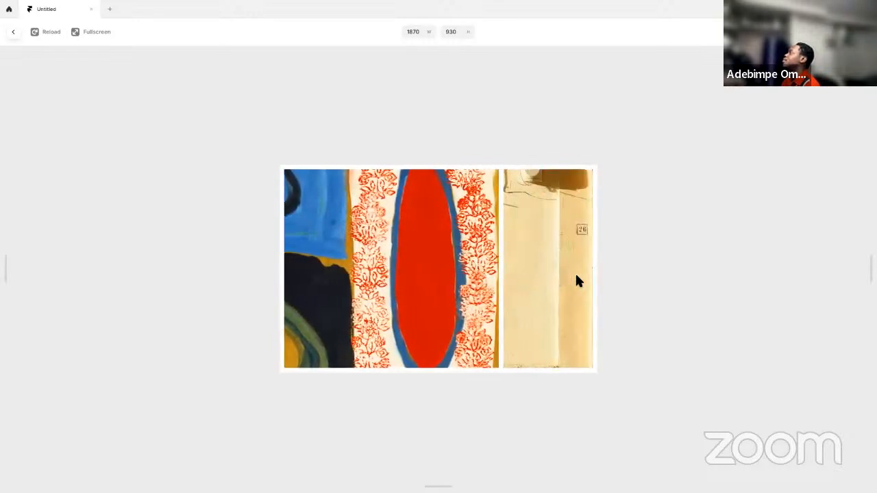
{"action": "key", "text": "Escape"}
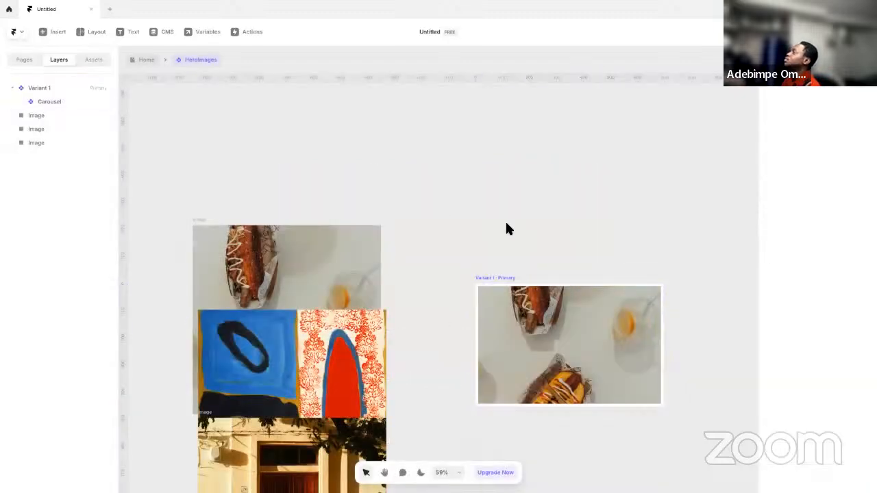
- Search the insertable elements for "tic" and place a Ticker on the canvas above the stacked images
{"action": "left_click", "coordinate": [52, 34]}
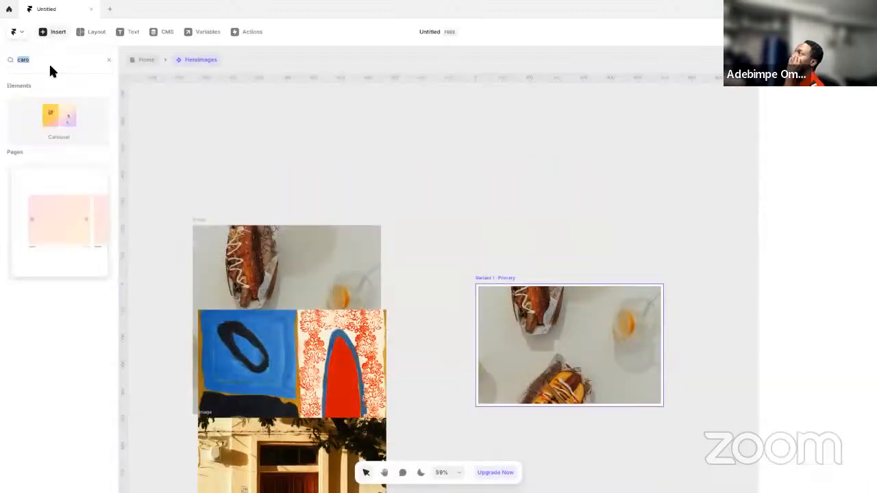
{"action": "type", "text": "tik"}
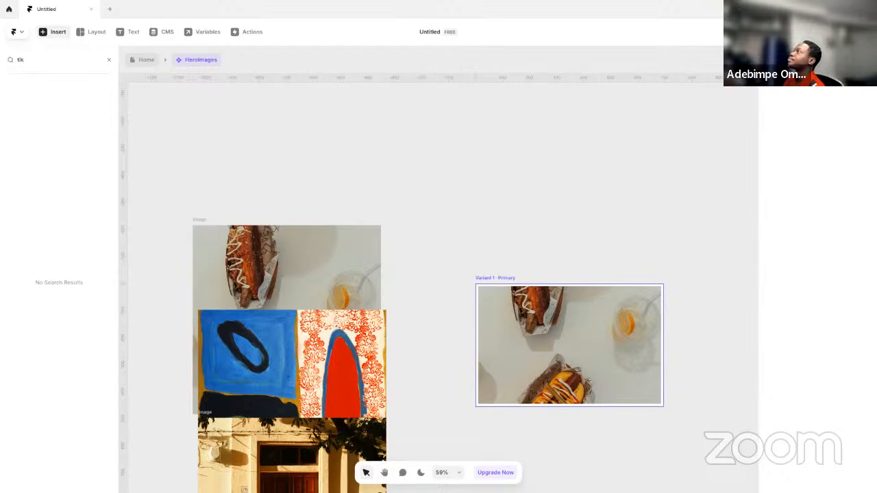
{"action": "key", "text": "BackSpace"}
{"action": "type", "text": "c"}
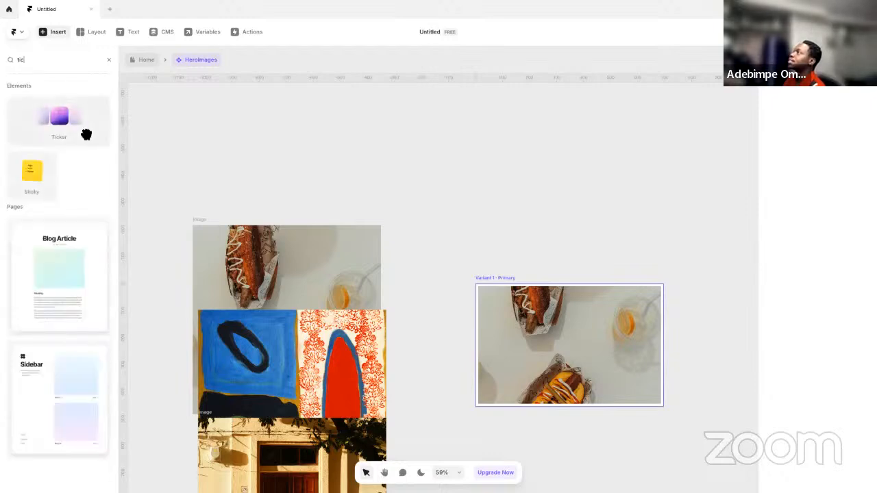
{"action": "left_click_drag", "start_coordinate": [79, 125], "coordinate": [280, 162]}
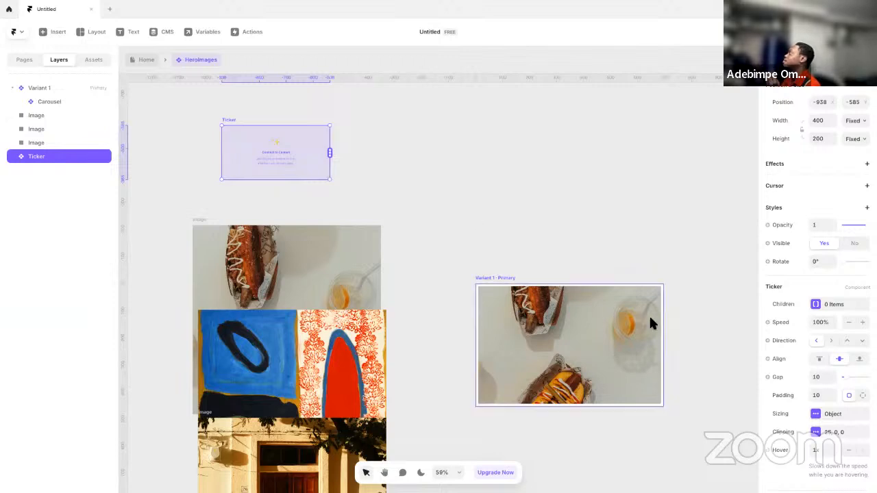
- Move the carousel out of Variant 1 onto the empty canvas and place the ticker inside the variant instead
{"action": "left_click", "coordinate": [551, 328]}
{"action": "left_click_drag", "start_coordinate": [557, 297], "coordinate": [532, 160]}
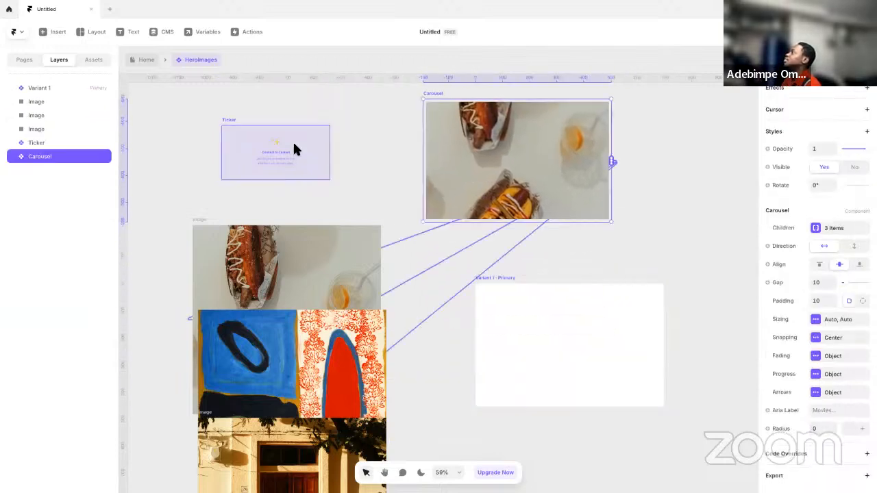
{"action": "left_click_drag", "start_coordinate": [292, 150], "coordinate": [384, 312]}
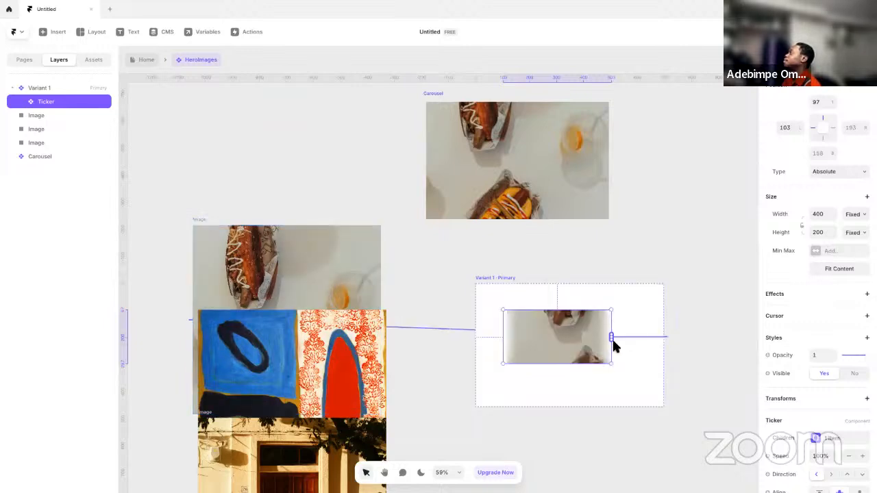
- Try to connect the ticker to the painting image and the doorway image as further children
{"action": "left_click_drag", "start_coordinate": [610, 335], "coordinate": [363, 375]}
{"action": "left_click_drag", "start_coordinate": [608, 337], "coordinate": [299, 463]}
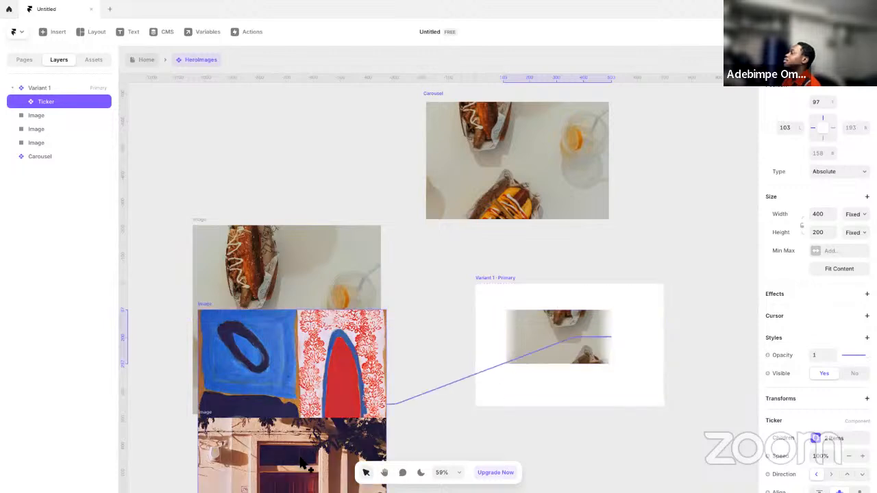
{"action": "left_click_drag", "start_coordinate": [411, 433], "coordinate": [446, 407]}
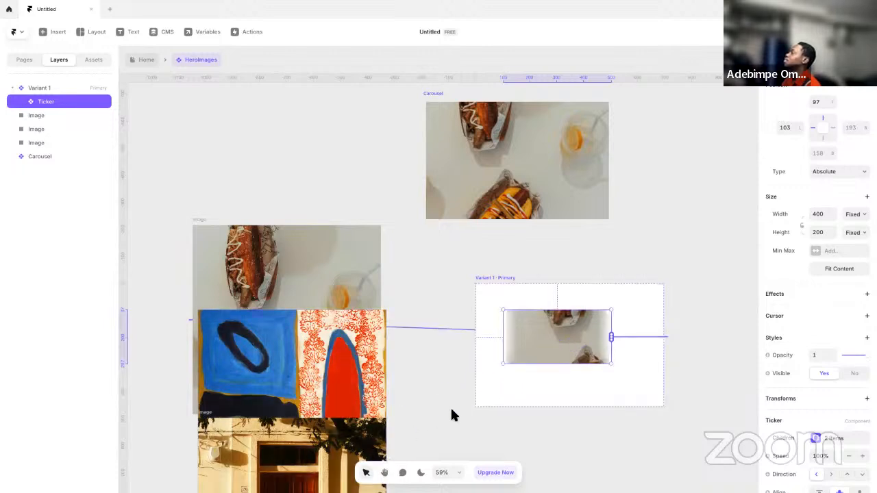
- Spread the stacked images out by moving the hot dog image far outward and the painting slightly off the doorway image
{"action": "scroll", "coordinate": [450, 414], "scroll_direction": "down", "scroll_amount": 3}
{"action": "scroll", "coordinate": [523, 333], "scroll_direction": "left", "scroll_amount": 3}
{"action": "left_click_drag", "start_coordinate": [359, 180], "coordinate": [188, 230]}
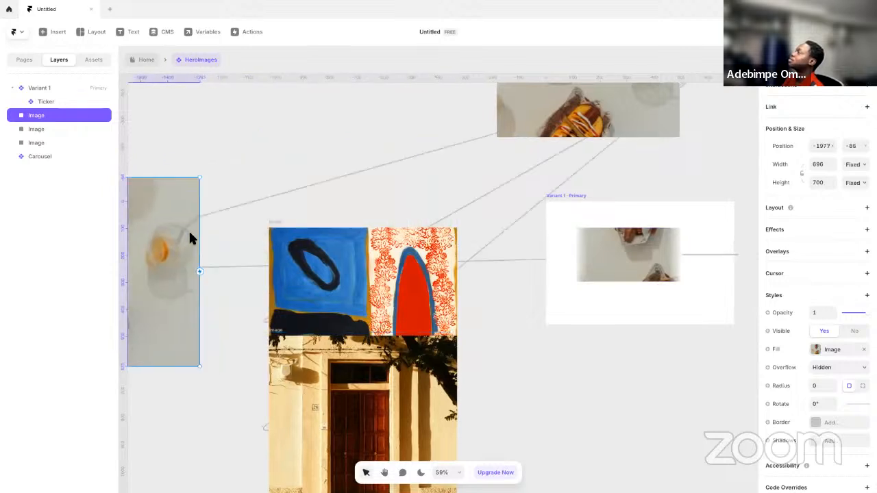
{"action": "left_click_drag", "start_coordinate": [329, 288], "coordinate": [298, 240]}
- Remove both image entries from the ticker's children
{"action": "left_click", "coordinate": [589, 247]}
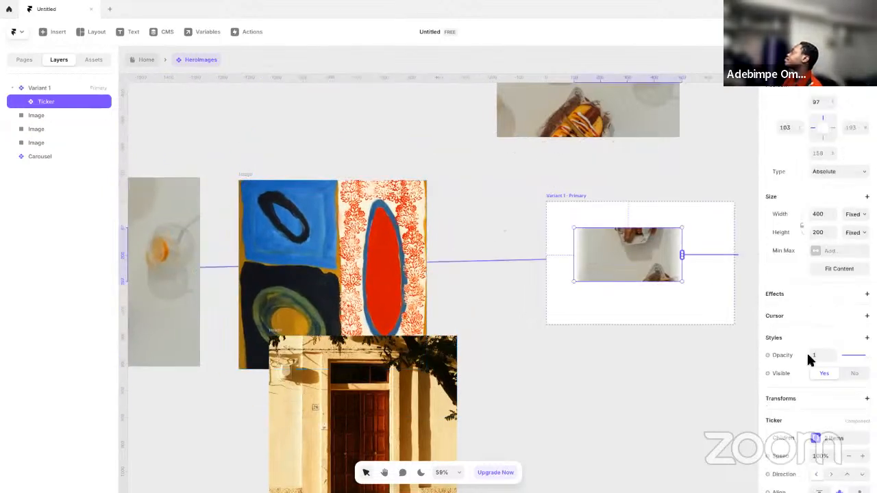
{"action": "left_click", "coordinate": [848, 439]}
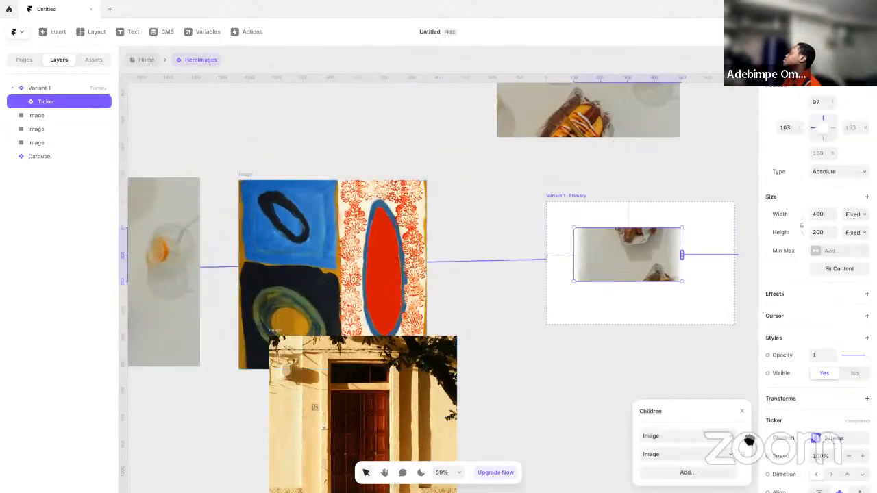
{"action": "left_click", "coordinate": [747, 439]}
{"action": "left_click", "coordinate": [762, 460]}
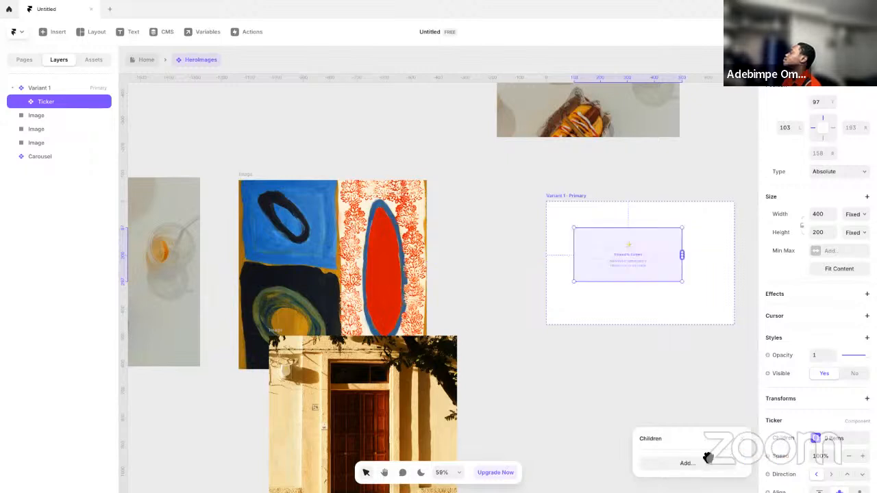
- Connect the ticker to the hot dog image, the painting image and the doorway image, in that order, as its children
{"action": "left_click_drag", "start_coordinate": [675, 257], "coordinate": [176, 303]}
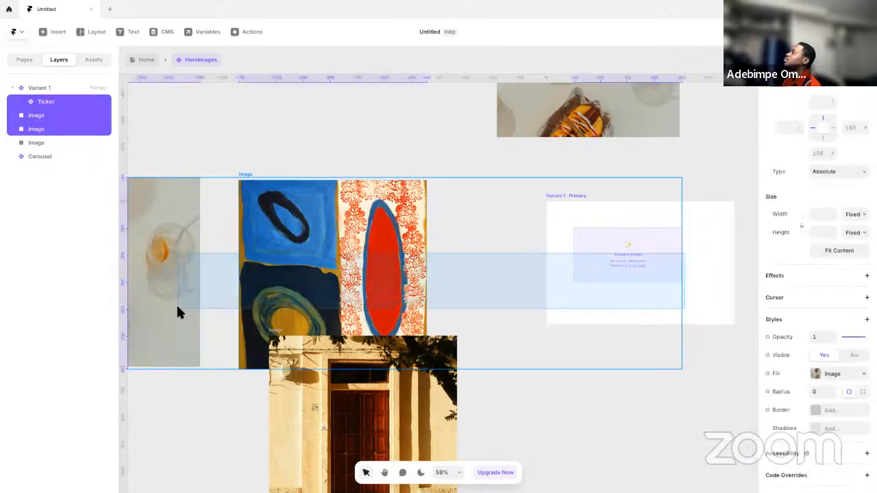
{"action": "left_click", "coordinate": [695, 257]}
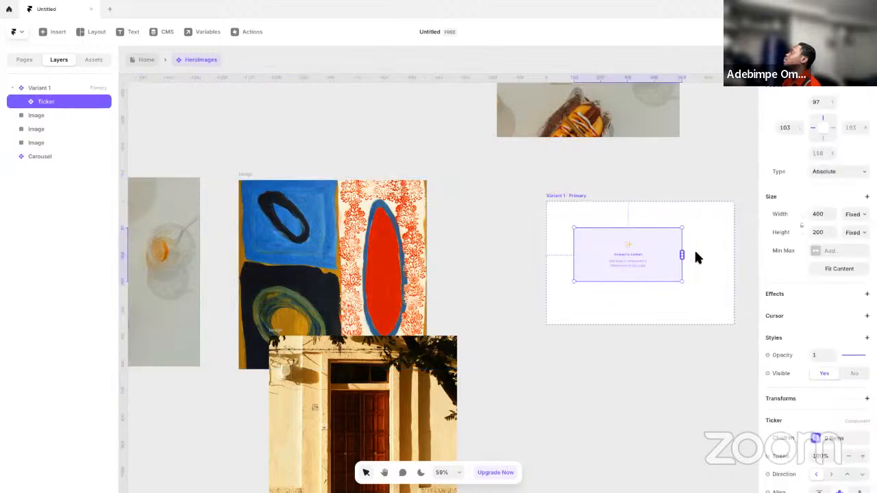
{"action": "left_click_drag", "start_coordinate": [681, 256], "coordinate": [194, 281]}
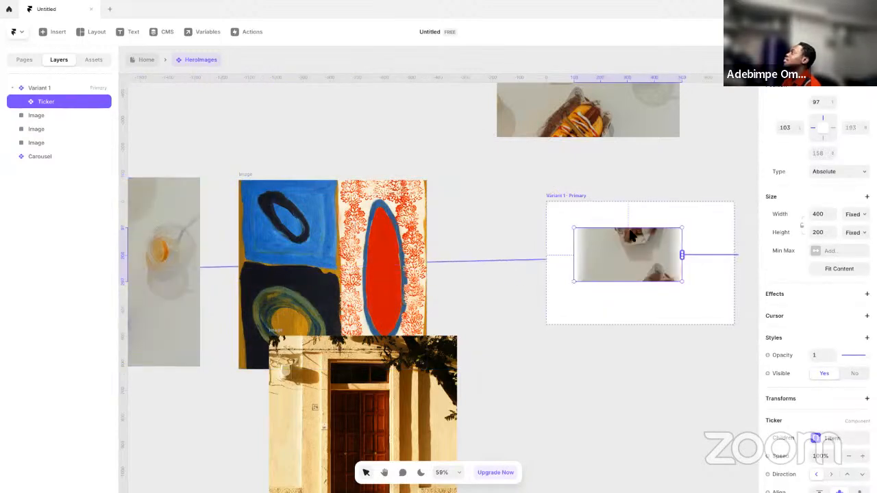
{"action": "left_click_drag", "start_coordinate": [681, 255], "coordinate": [412, 288]}
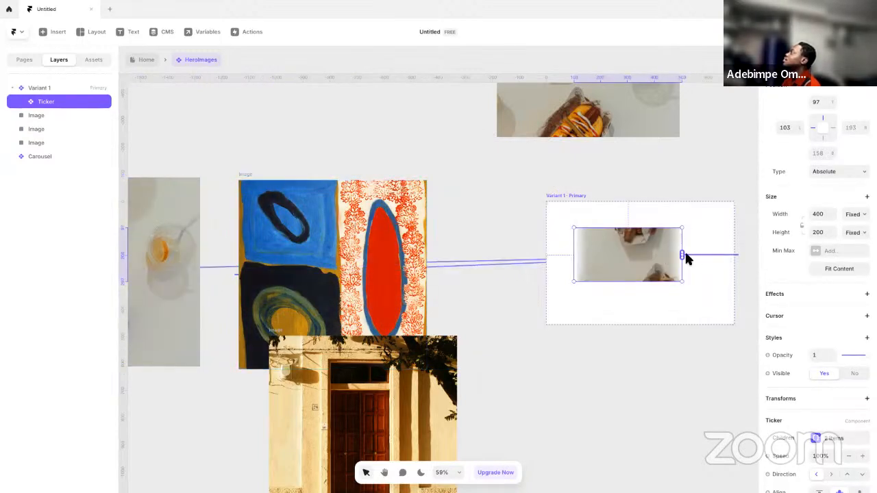
{"action": "left_click_drag", "start_coordinate": [682, 255], "coordinate": [452, 416]}
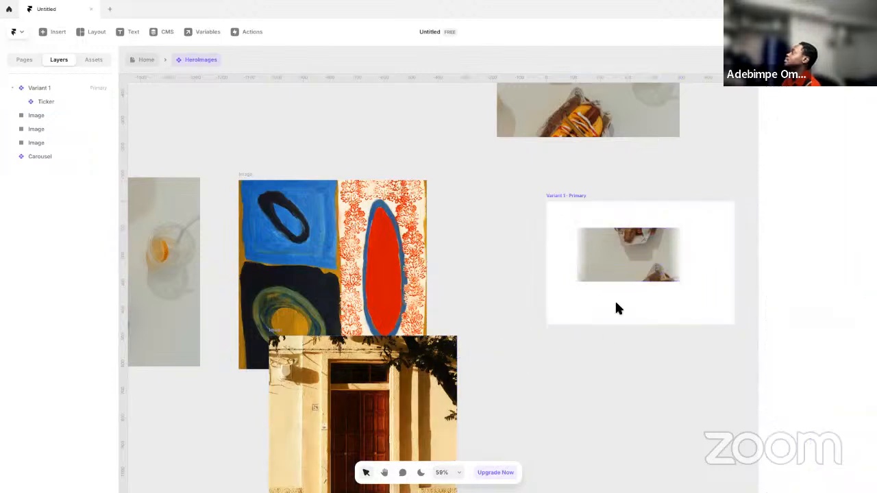
- Set the ticker's top and left offsets within Variant 1 to 0
{"action": "left_click", "coordinate": [813, 103]}
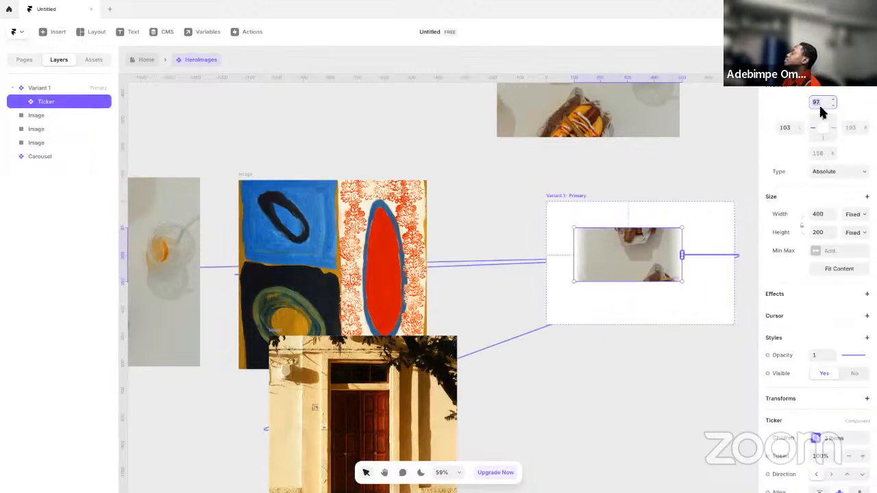
{"action": "type", "text": "0"}
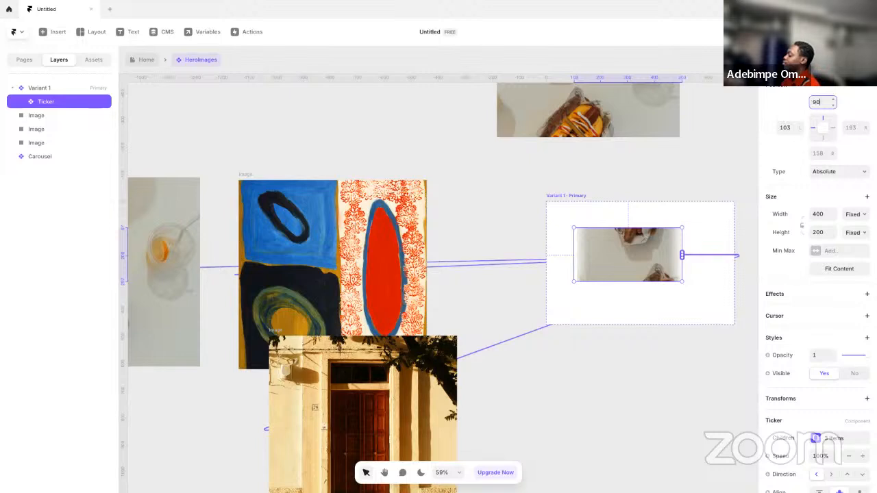
{"action": "left_click", "coordinate": [785, 128]}
{"action": "type", "text": "0"}
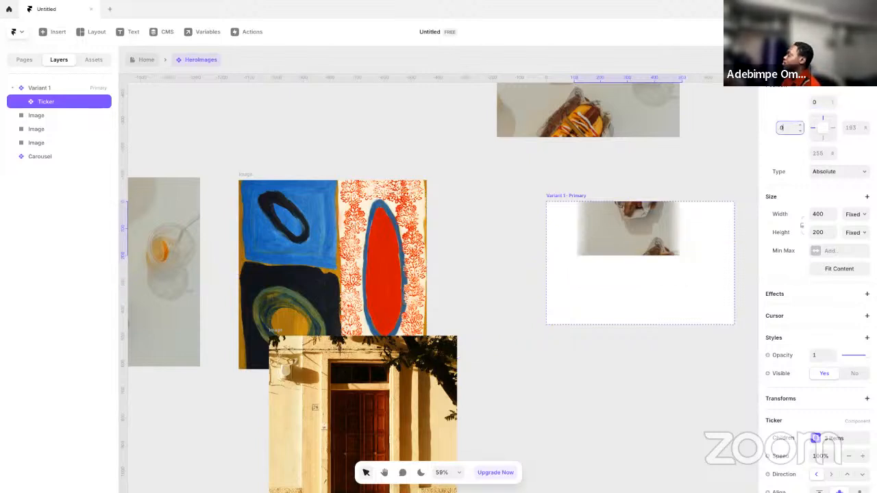
- Make the ticker's width relative and set it to 100%
{"action": "left_click", "coordinate": [853, 214]}
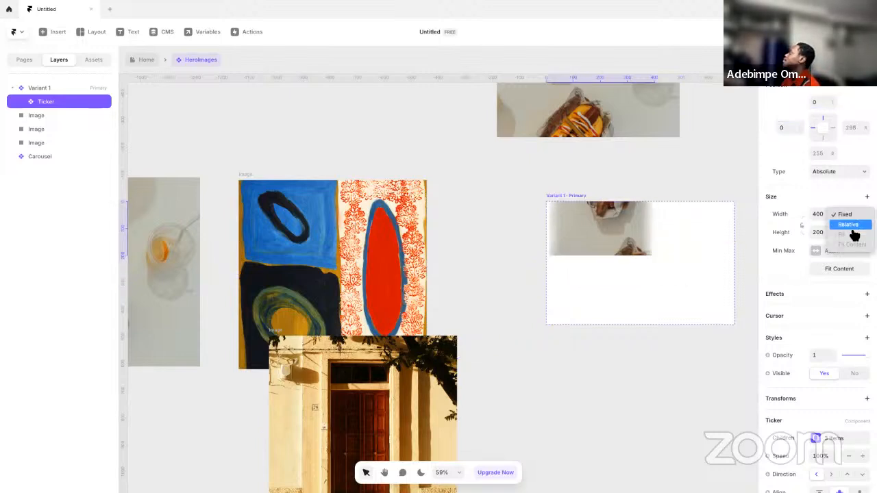
{"action": "left_click", "coordinate": [848, 225]}
{"action": "left_click", "coordinate": [818, 215]}
{"action": "type", "text": "100%"}
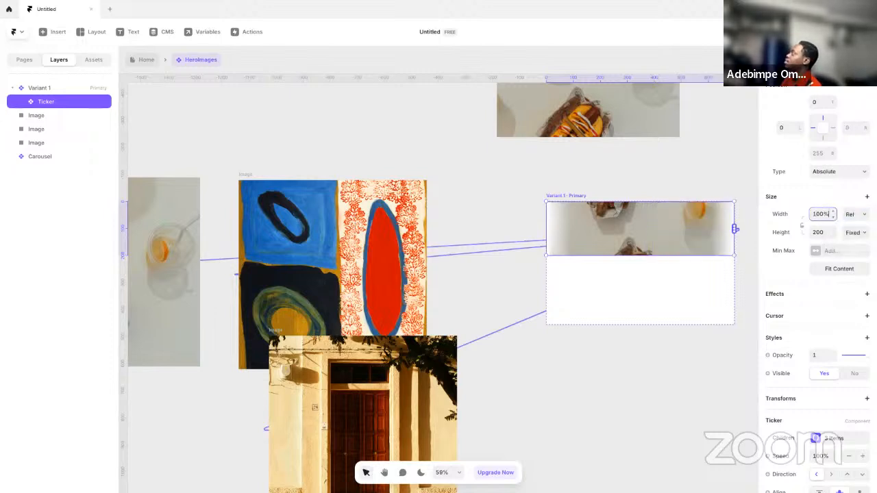
{"action": "left_click", "coordinate": [822, 232]}
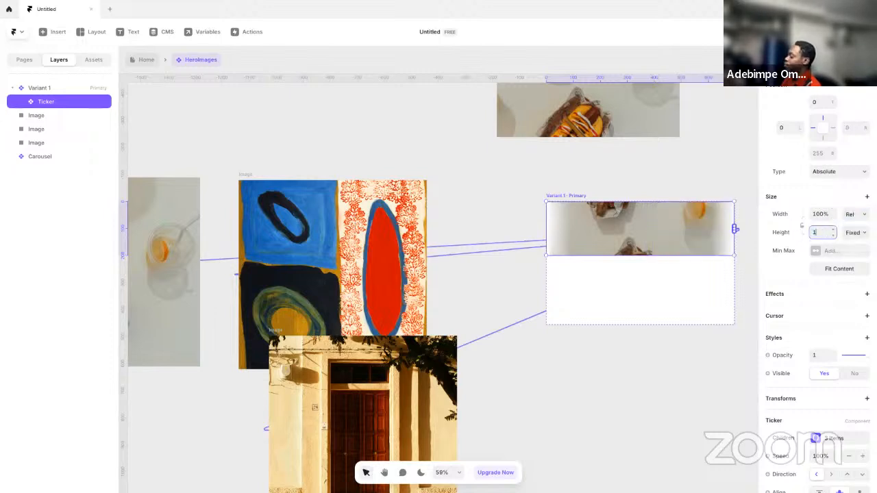
{"action": "type", "text": "100"}
{"action": "key", "text": "Return"}
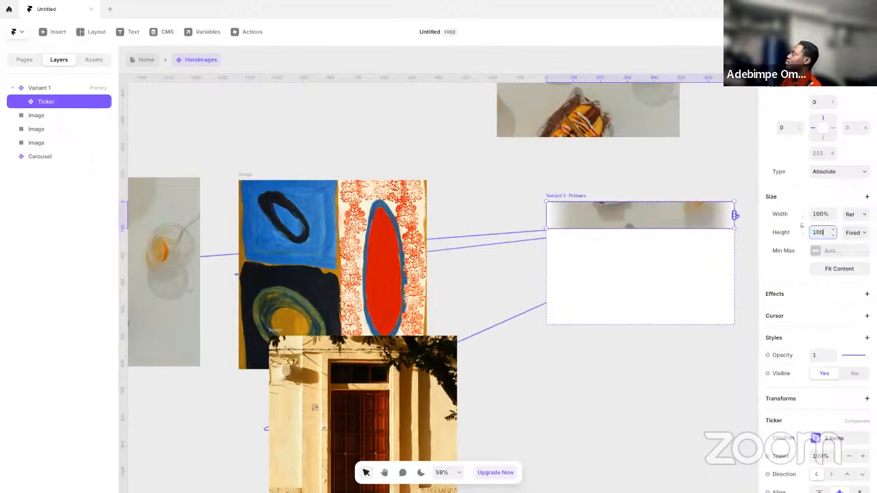
- Make the ticker's height relative and set it to 100%
{"action": "left_click", "coordinate": [852, 232]}
{"action": "left_click", "coordinate": [852, 244]}
{"action": "left_click", "coordinate": [820, 232]}
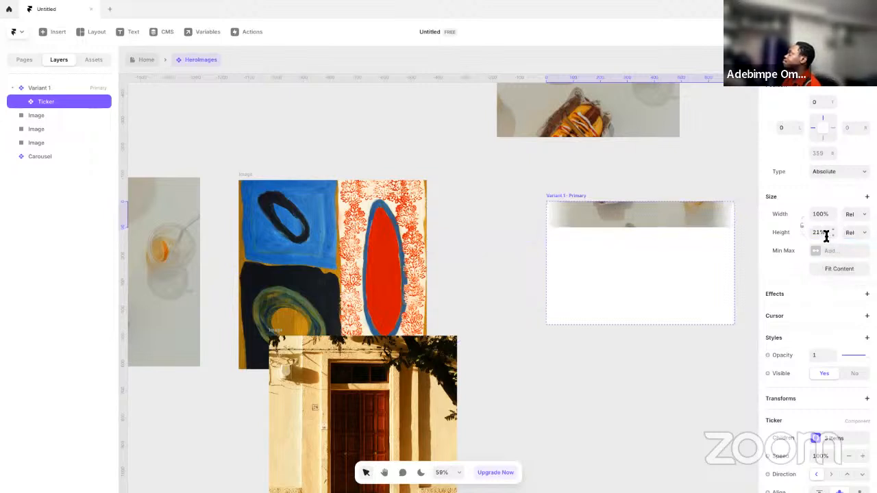
{"action": "type", "text": "100"}
{"action": "key", "text": "Return"}
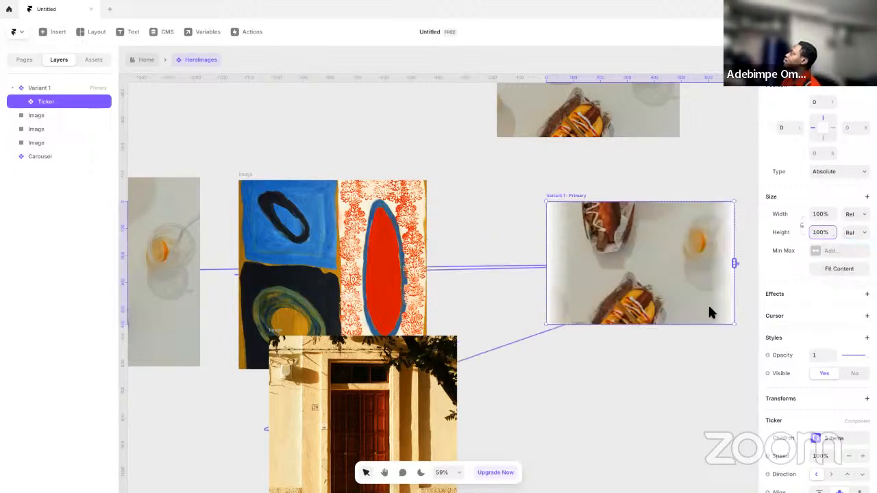
{"action": "left_click", "coordinate": [738, 263]}
- Preview Variant 1 to check how the ticker moves and fades at its edges, and look over the ticker's settings
{"action": "left_click", "coordinate": [556, 197]}
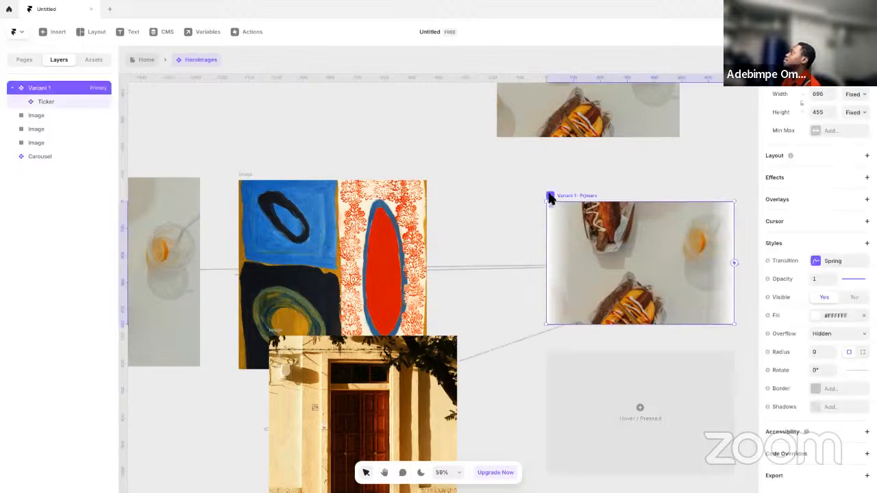
{"action": "key", "text": "ctrl+p"}
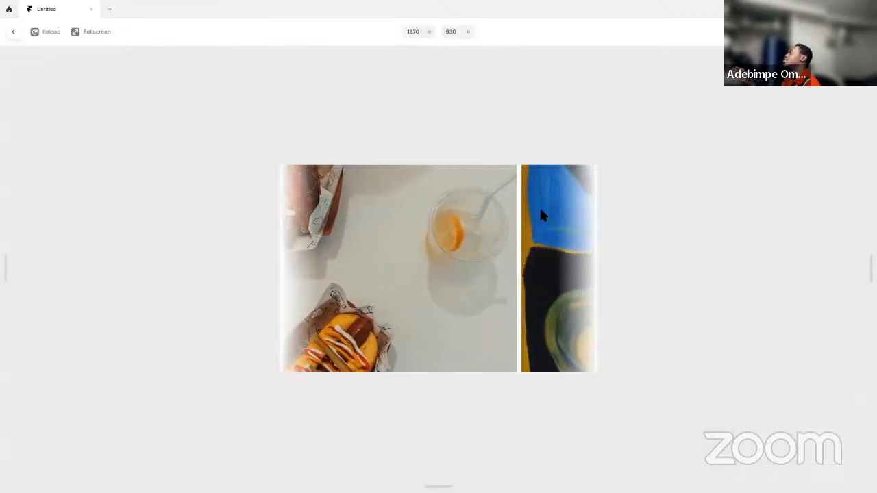
{"action": "key", "text": "Escape"}
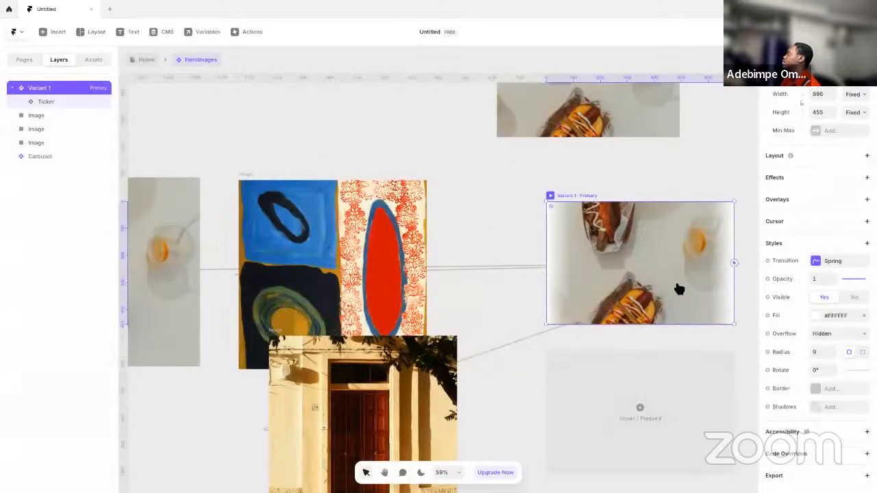
{"action": "scroll", "coordinate": [728, 343], "scroll_direction": "right", "scroll_amount": 5}
{"action": "scroll", "coordinate": [728, 343], "scroll_direction": "up", "scroll_amount": 1}
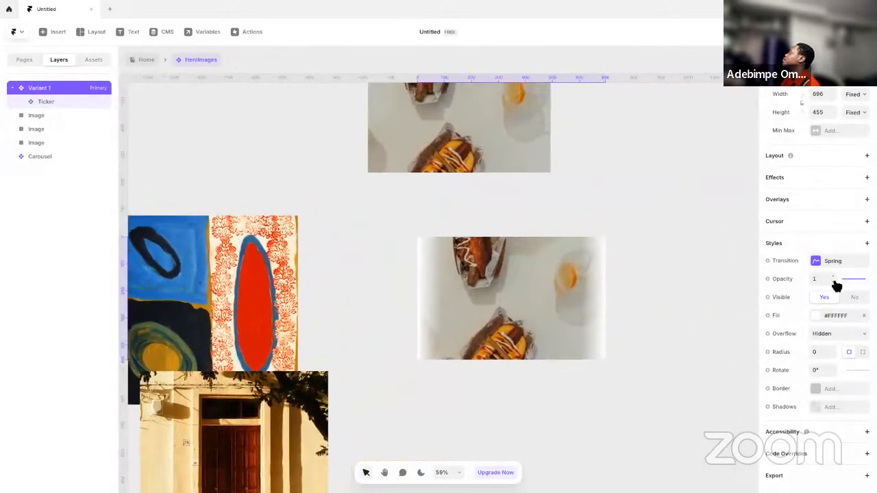
{"action": "left_click", "coordinate": [544, 309]}
{"action": "scroll", "coordinate": [829, 383], "scroll_direction": "down", "scroll_amount": 5}
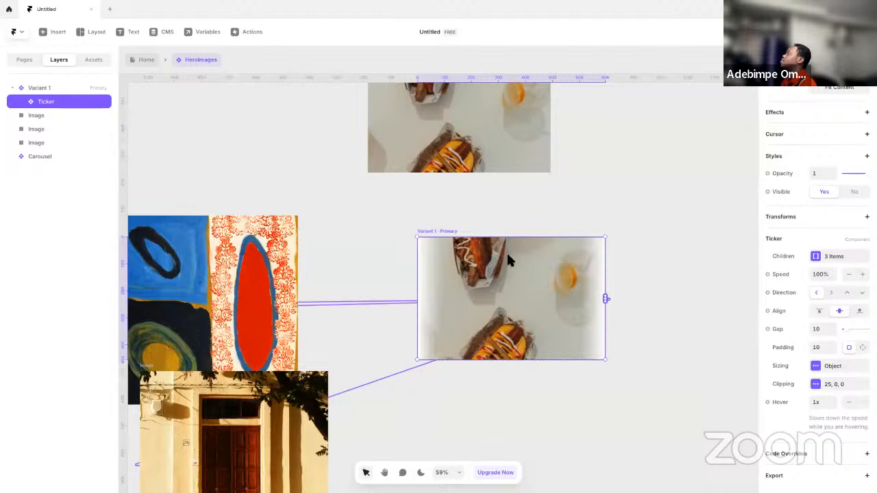
{"action": "left_click", "coordinate": [421, 231]}
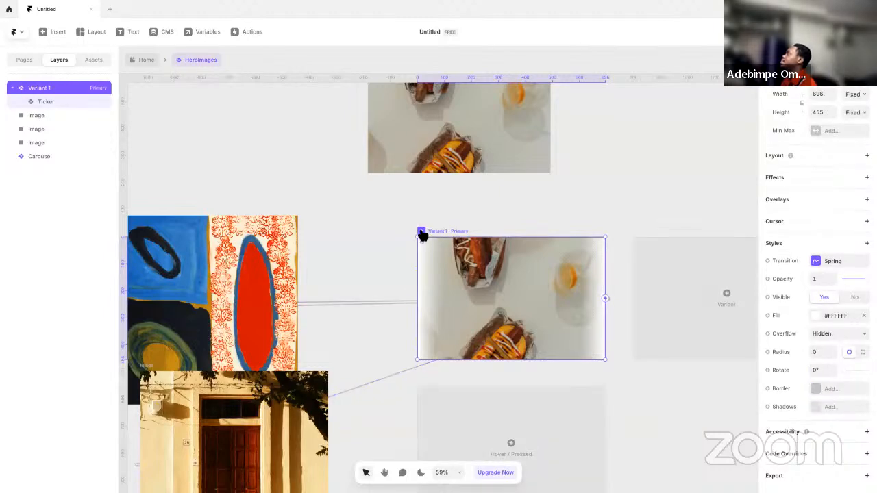
{"action": "key", "text": "ctrl+p"}
{"action": "key", "text": "Escape"}
- Turn off the fade in the ticker's clipping options and preview Variant 1
{"action": "key", "text": "Return"}
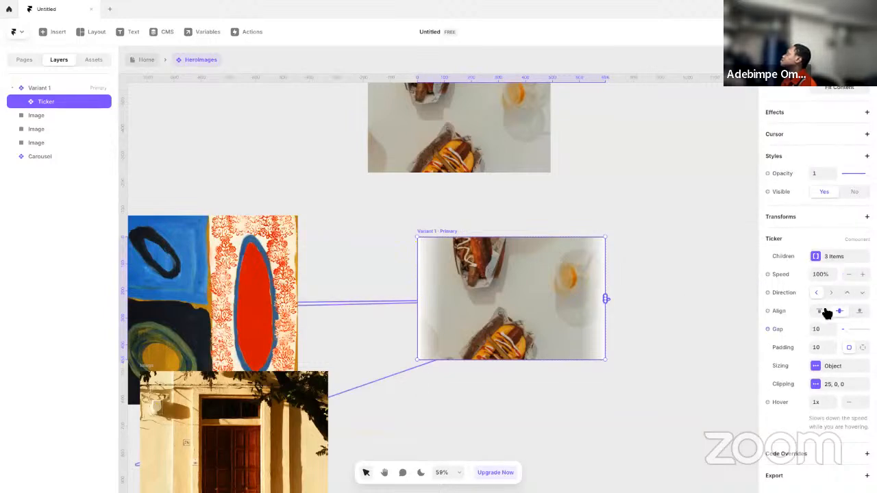
{"action": "left_click", "coordinate": [816, 384]}
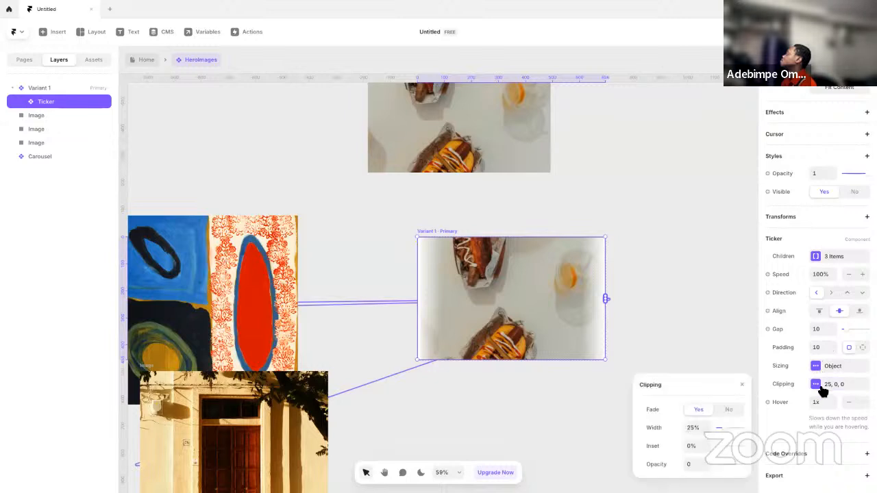
{"action": "left_click", "coordinate": [730, 410]}
{"action": "left_click", "coordinate": [424, 231]}
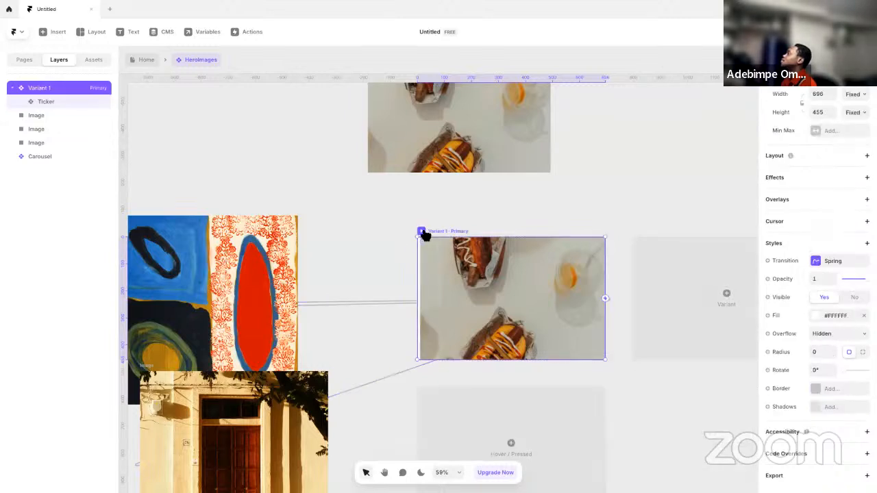
{"action": "key", "text": "ctrl+p"}
{"action": "key", "text": "Escape"}
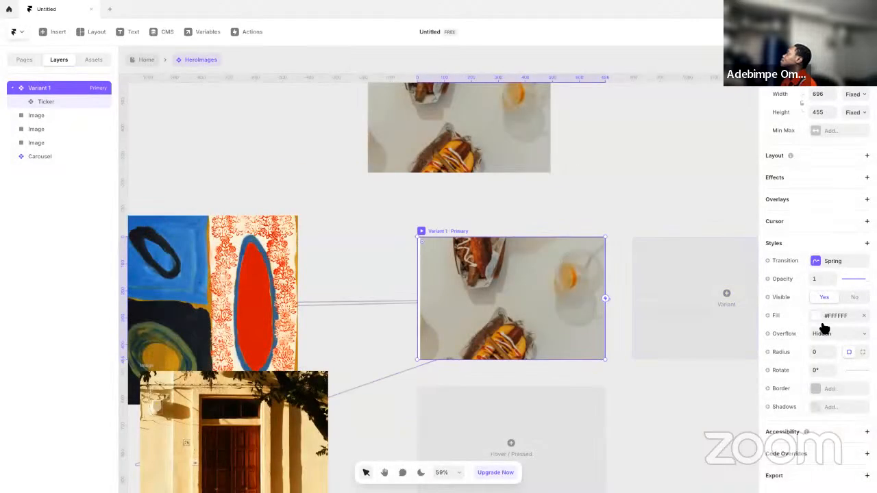
- Set the gap between the ticker's images to 0
{"action": "double_click", "coordinate": [496, 270]}
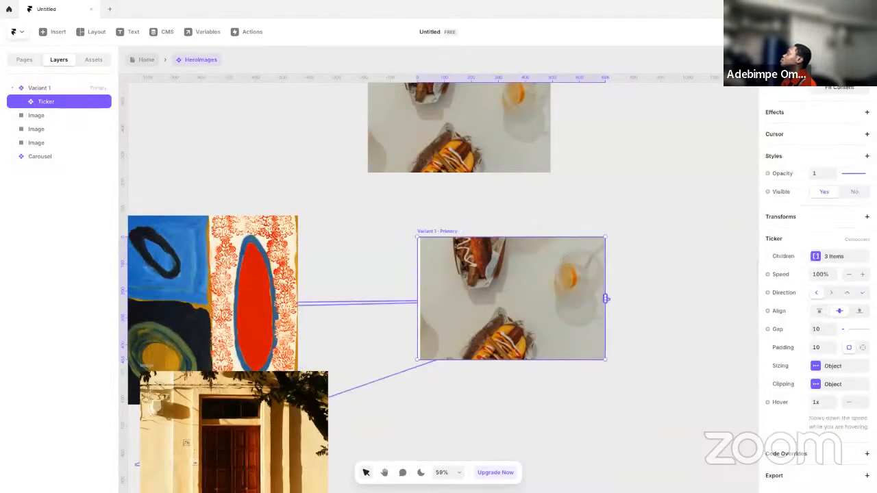
{"action": "left_click", "coordinate": [816, 329]}
{"action": "type", "text": "0"}
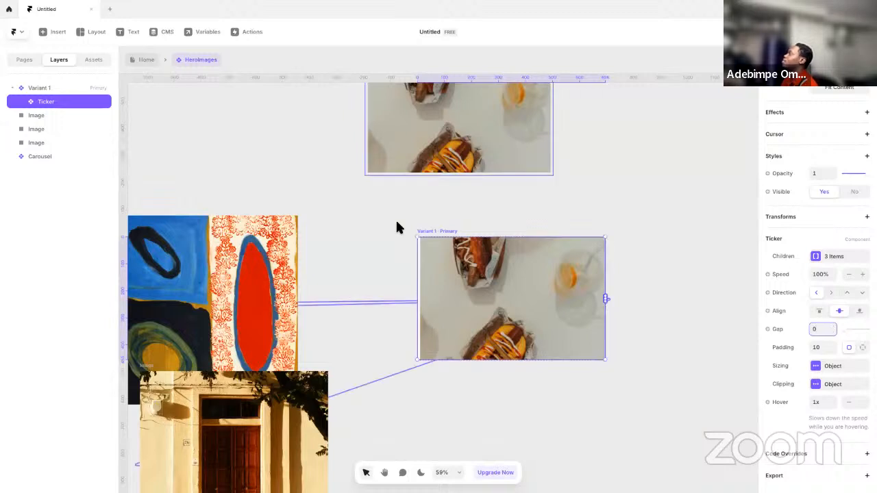
- Set the ticker's speed to 200% and preview Variant 1
{"action": "left_click", "coordinate": [826, 274]}
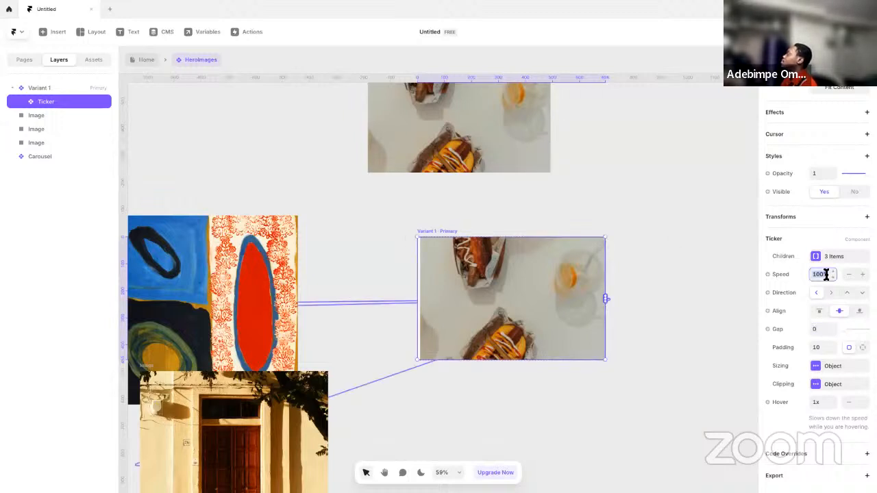
{"action": "type", "text": "200"}
{"action": "key", "text": "Return"}
{"action": "left_click", "coordinate": [442, 233]}
{"action": "key", "text": "ctrl+p"}
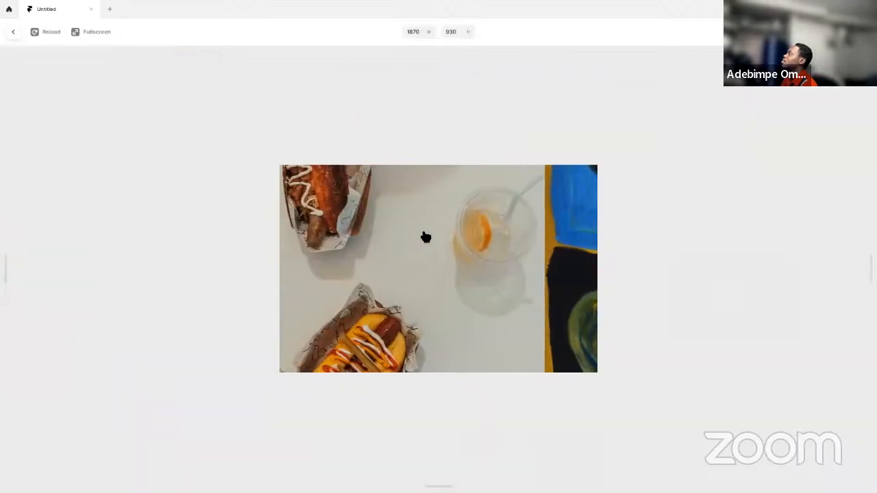
{"action": "key", "text": "Escape"}
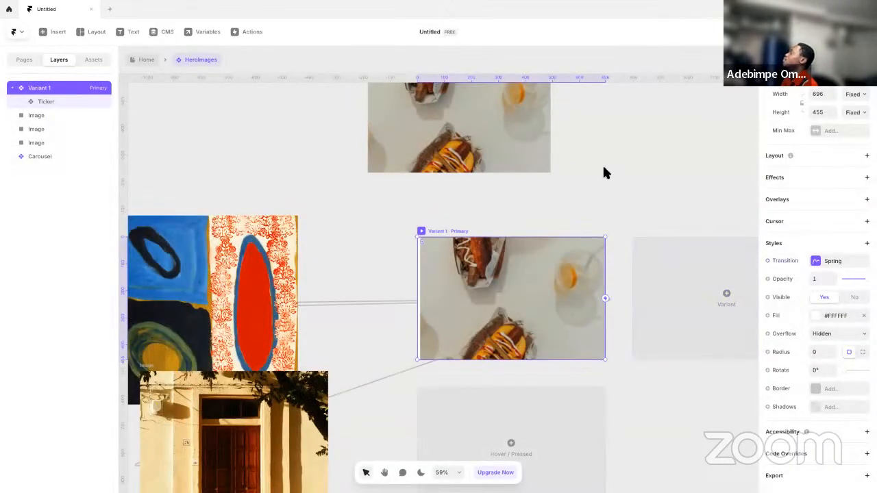
{"action": "key", "text": "ctrl+p"}
- Insert a Slideshow from the interactive elements onto the empty canvas just above Variant 1
{"action": "left_click", "coordinate": [58, 31]}
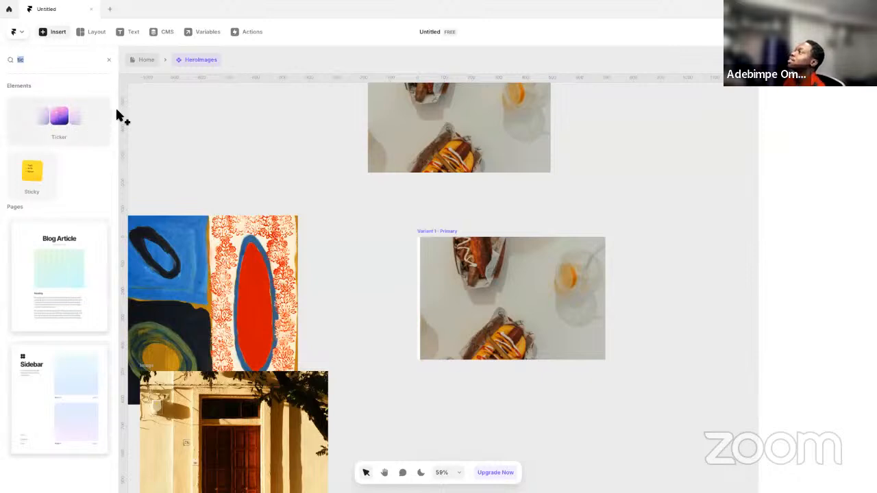
{"action": "left_click", "coordinate": [106, 59]}
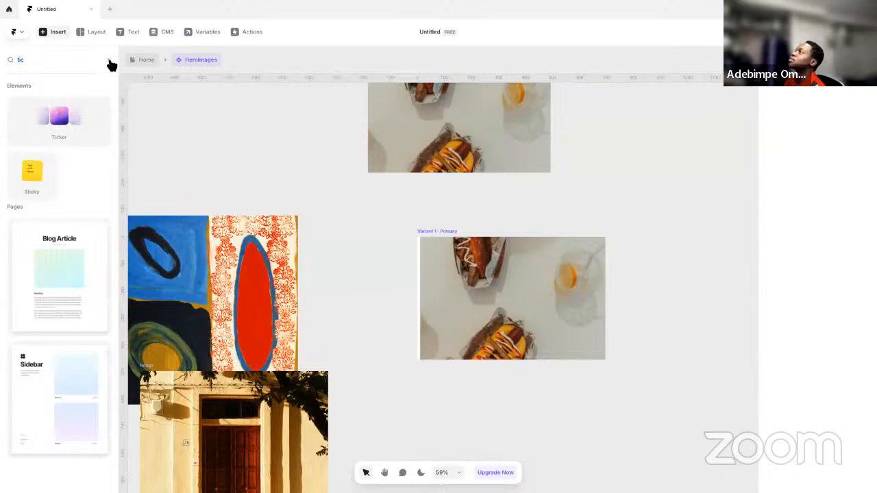
{"action": "left_click", "coordinate": [108, 59]}
{"action": "mouse_move", "coordinate": [70, 313]}
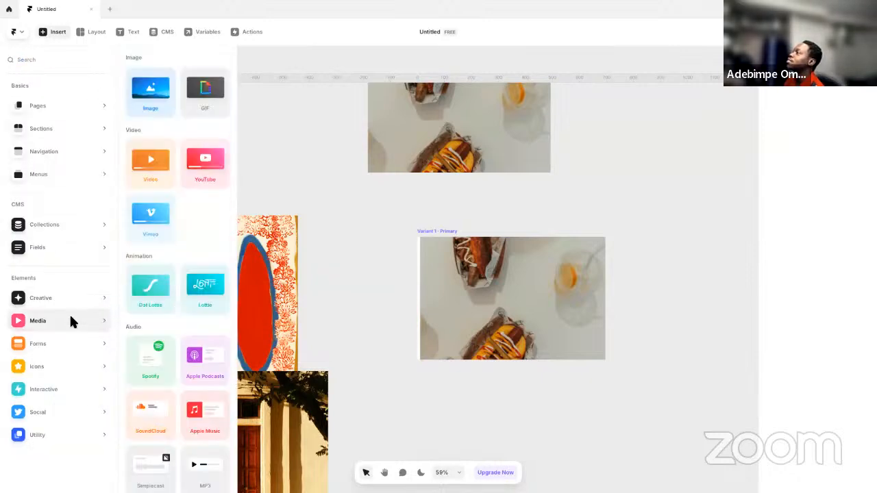
{"action": "scroll", "coordinate": [183, 384], "scroll_direction": "down", "scroll_amount": 1}
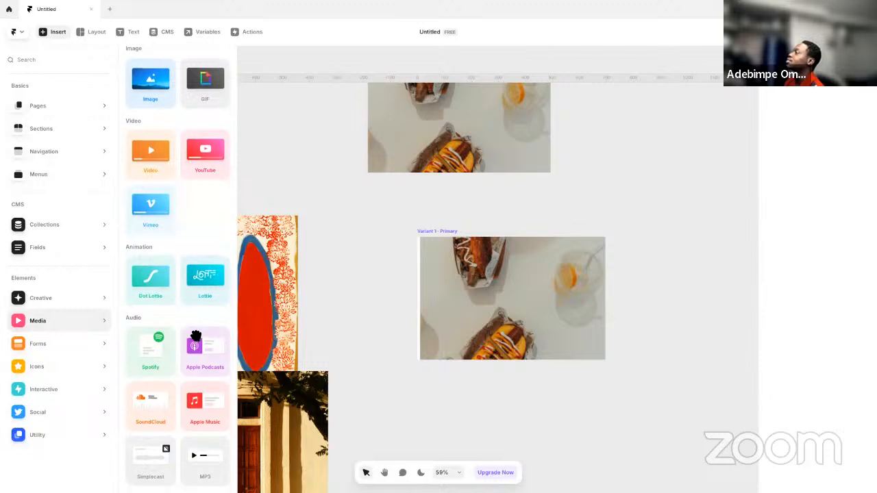
{"action": "mouse_move", "coordinate": [78, 384]}
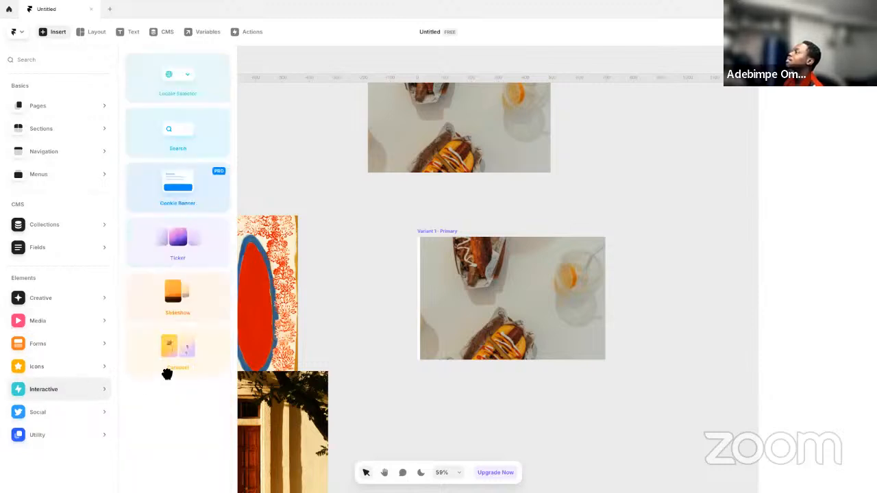
{"action": "left_click_drag", "start_coordinate": [187, 312], "coordinate": [575, 197]}
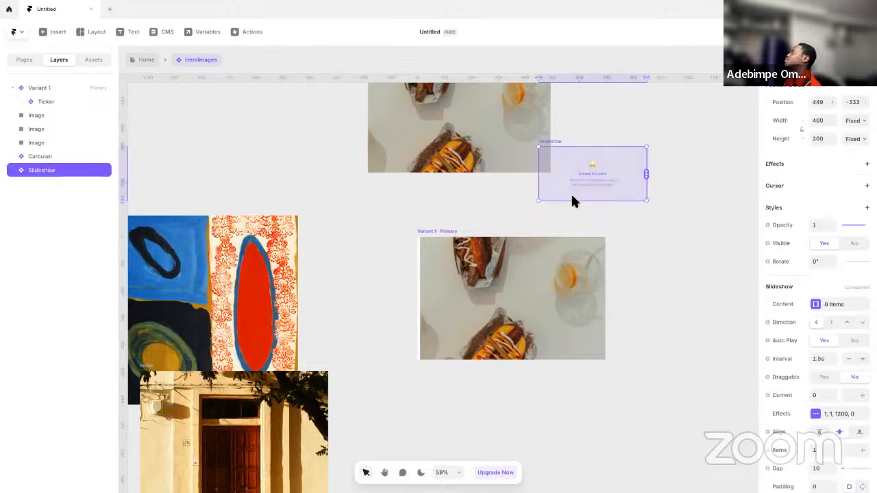
- Connect the slideshow above Variant 1 to the three images on the canvas as its content
{"action": "mouse_move", "coordinate": [645, 175]}
{"action": "left_mouse_down"}
{"action": "mouse_move", "coordinate": [426, 256]}
{"action": "mouse_move", "coordinate": [236, 305]}
{"action": "left_mouse_up"}
{"action": "scroll", "coordinate": [459, 319], "scroll_direction": "left", "scroll_amount": 2}
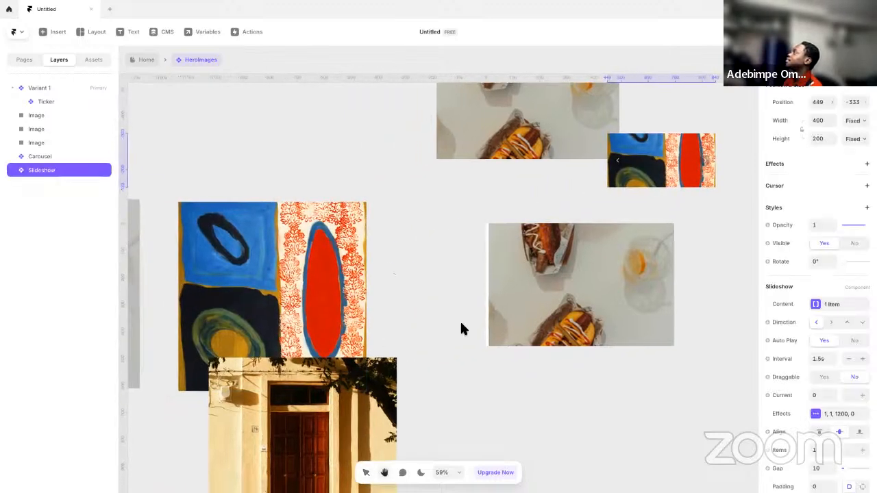
{"action": "left_click_drag", "start_coordinate": [721, 160], "coordinate": [137, 271]}
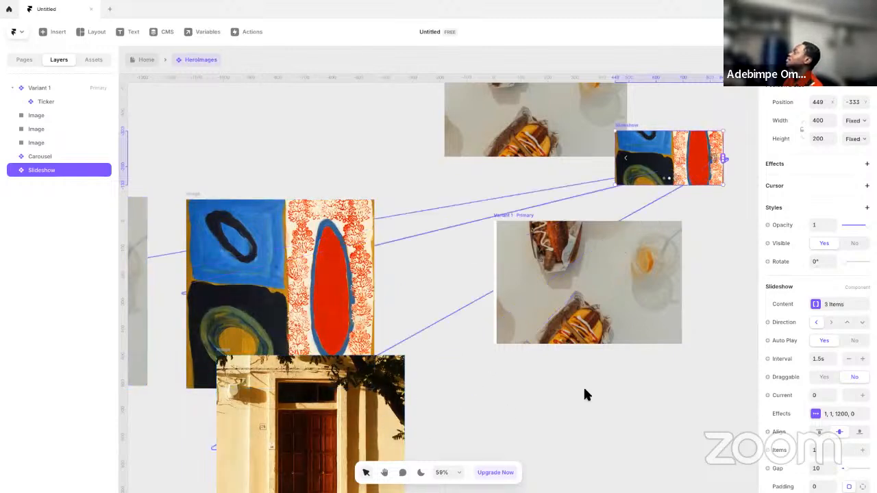
- Delete the ticker from Variant 1 and move the slideshow into the emptied frame
{"action": "left_click", "coordinate": [620, 281]}
{"action": "key", "text": "Delete"}
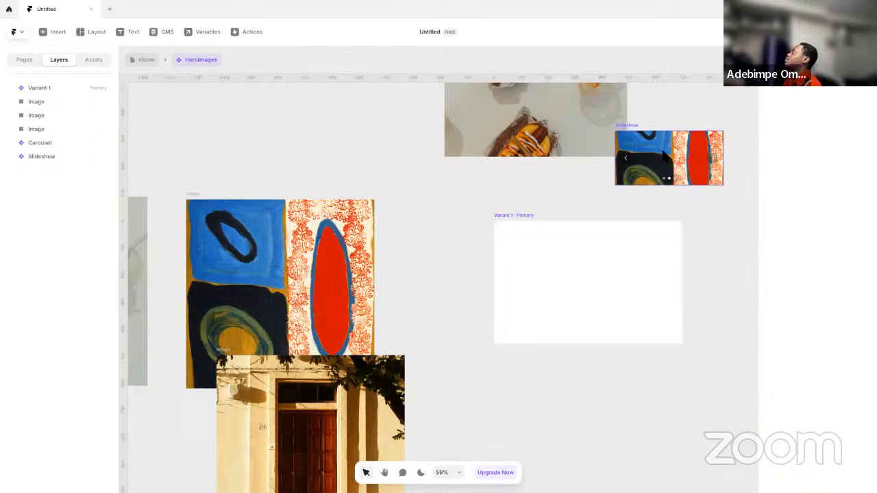
{"action": "left_click_drag", "start_coordinate": [666, 154], "coordinate": [581, 283]}
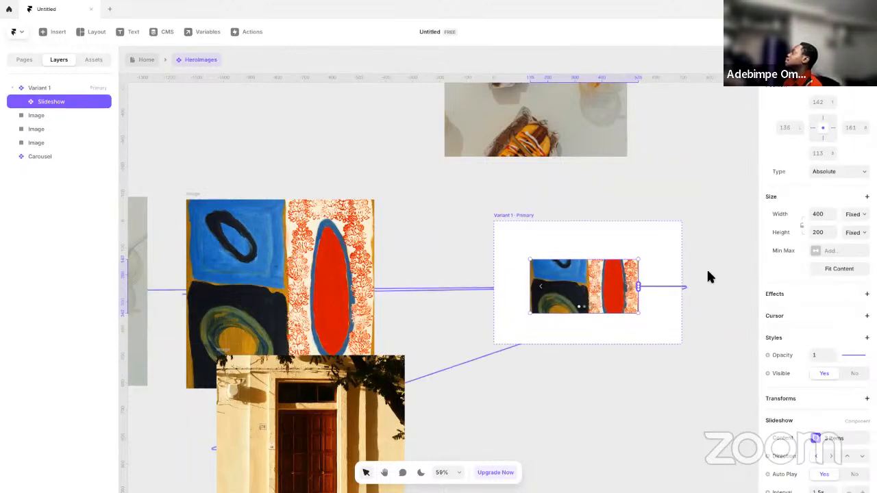
- Make the slideshow's width and height relative and set both to 100% of Variant 1
{"action": "left_click", "coordinate": [859, 218]}
{"action": "left_click", "coordinate": [850, 234]}
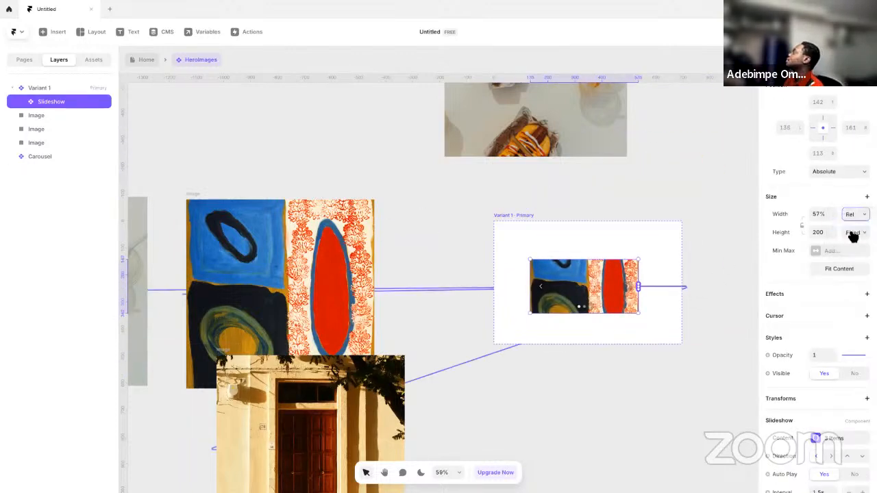
{"action": "left_click", "coordinate": [852, 234]}
{"action": "left_click", "coordinate": [852, 243]}
{"action": "left_click", "coordinate": [821, 215]}
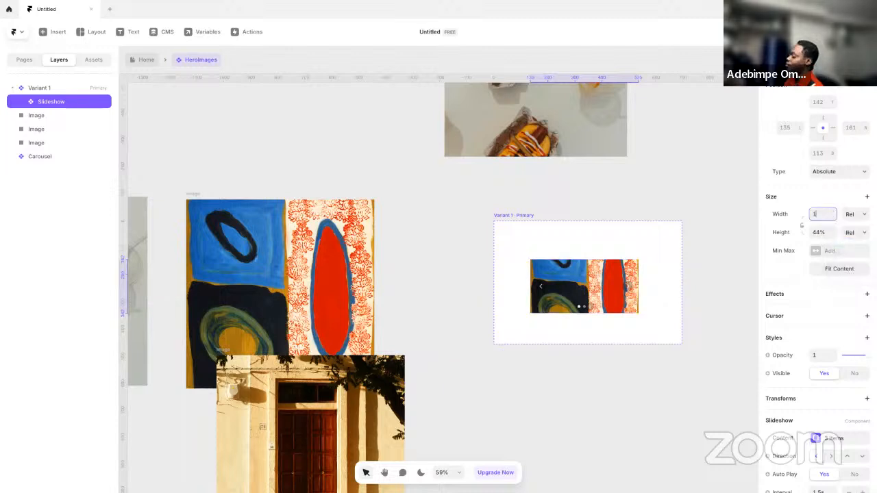
{"action": "type", "text": "100"}
{"action": "key", "text": "Tab"}
{"action": "type", "text": "1"}
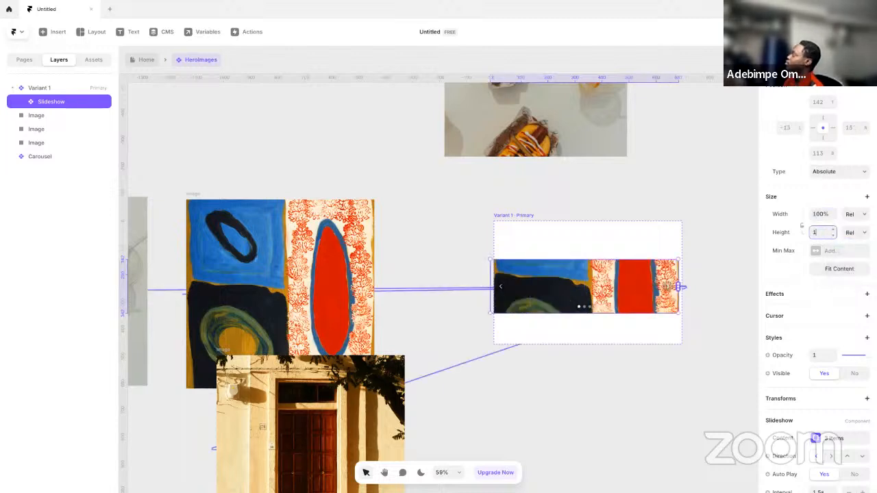
{"action": "type", "text": "00"}
{"action": "key", "text": "Return"}
{"action": "left_click", "coordinate": [720, 278]}
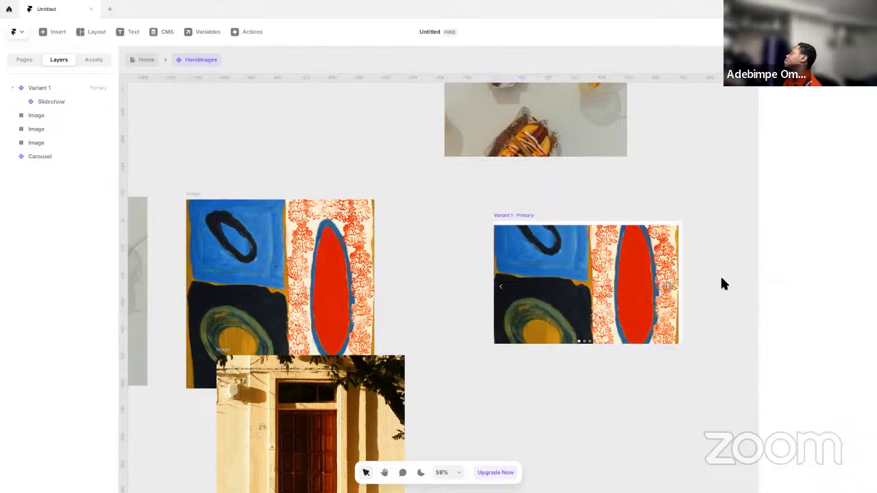
- Set the slideshow's top and left offsets inside Variant 1 to 0
{"action": "left_click", "coordinate": [637, 242]}
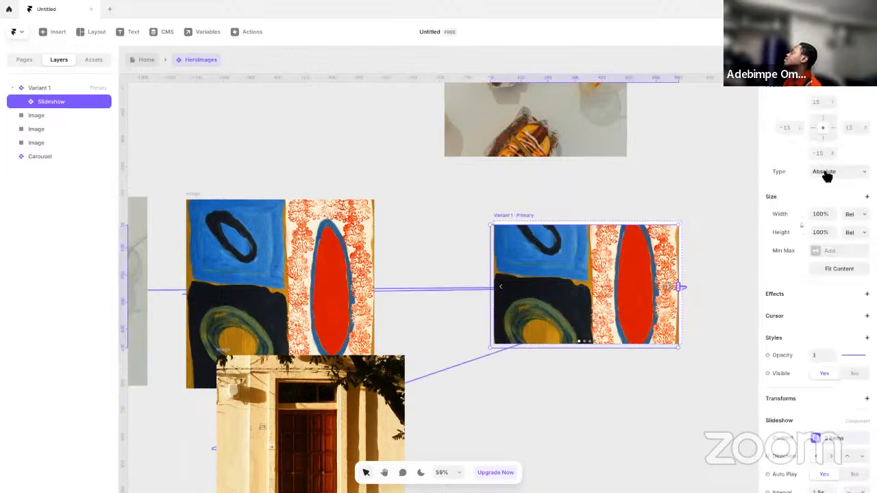
{"action": "left_click", "coordinate": [819, 103]}
{"action": "type", "text": "0"}
{"action": "left_click", "coordinate": [786, 130]}
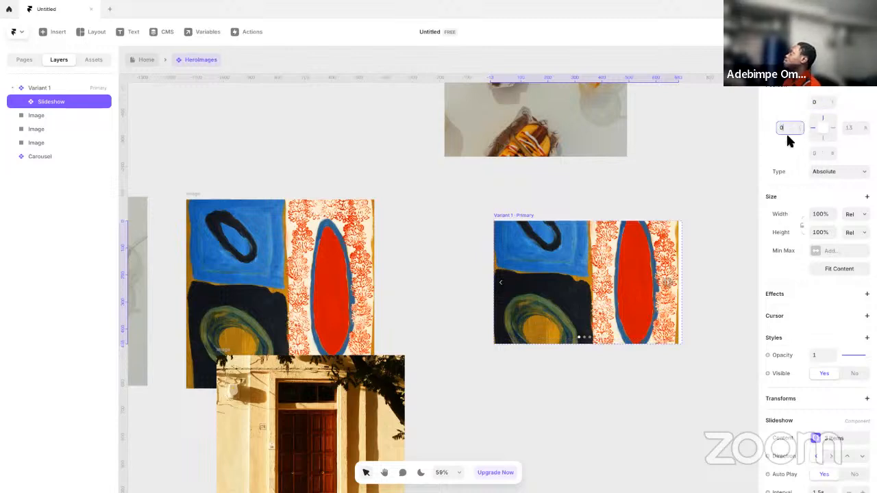
{"action": "type", "text": "0"}
{"action": "left_click", "coordinate": [682, 302]}
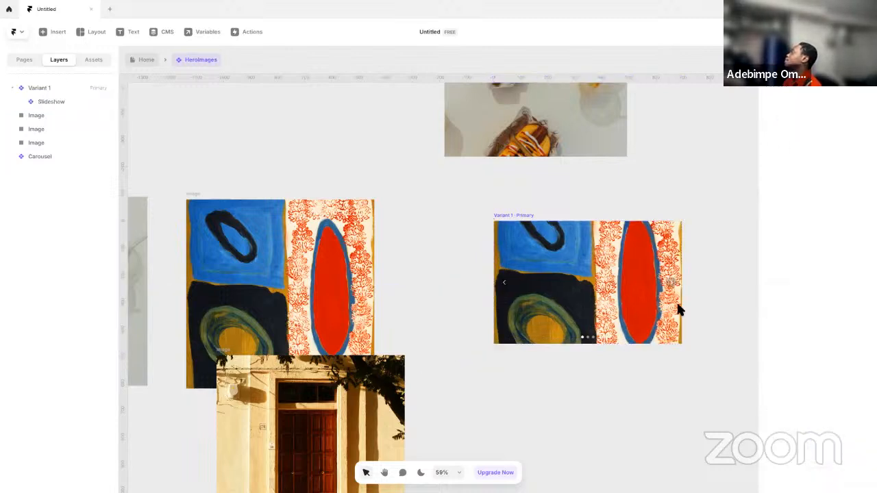
- Set the slideshow's auto-play interval to 1 s
{"action": "left_click", "coordinate": [675, 304]}
{"action": "scroll", "coordinate": [814, 330], "scroll_direction": "down", "scroll_amount": 3}
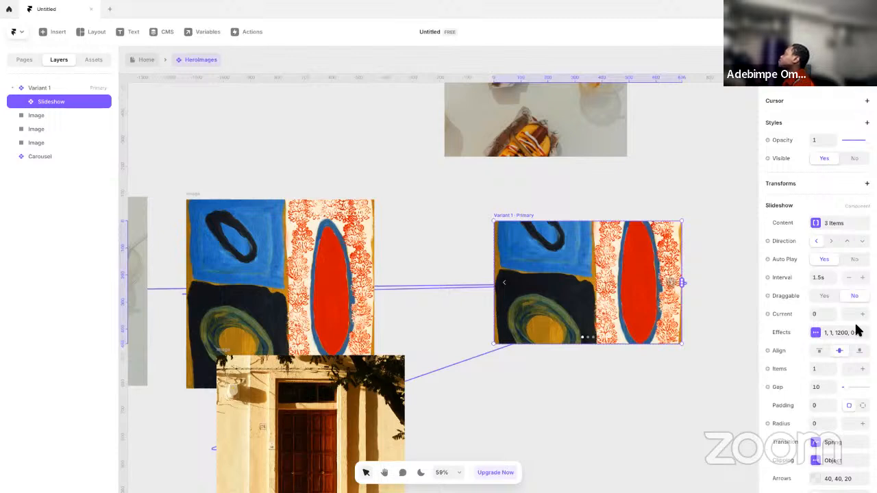
{"action": "left_click", "coordinate": [821, 276]}
{"action": "type", "text": "1"}
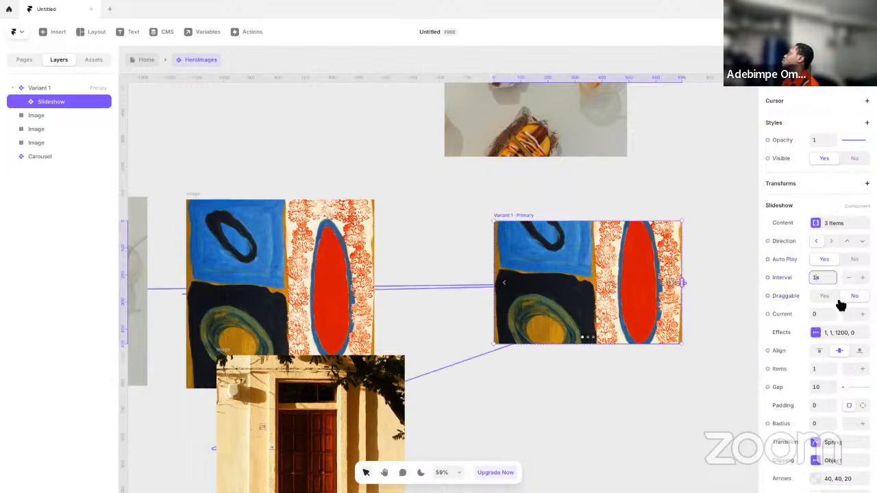
- Hide the slideshow's navigation arrows and dots, and preview Variant 1
{"action": "scroll", "coordinate": [826, 393], "scroll_direction": "down", "scroll_amount": 2}
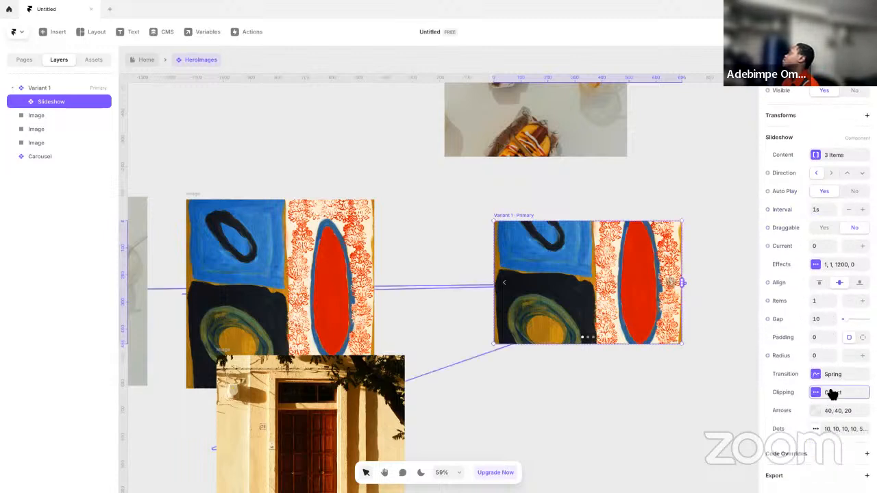
{"action": "left_click", "coordinate": [832, 393]}
{"action": "left_click", "coordinate": [818, 410]}
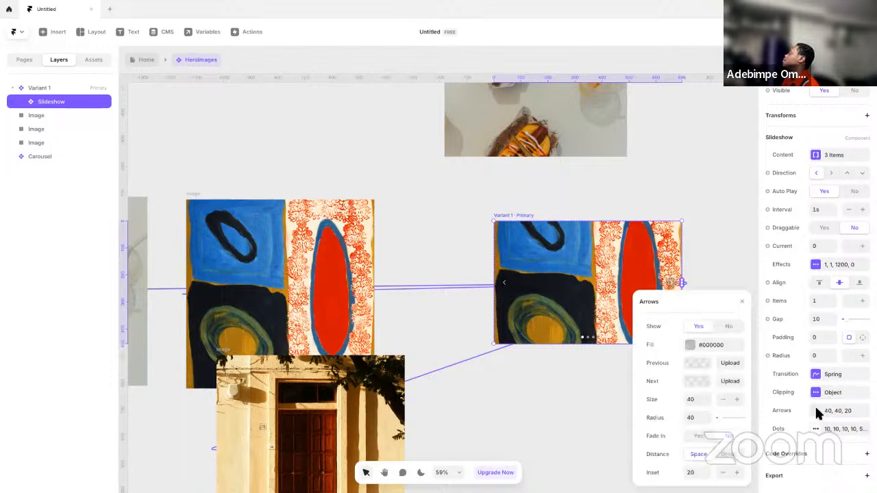
{"action": "left_click", "coordinate": [738, 333]}
{"action": "left_click", "coordinate": [812, 429]}
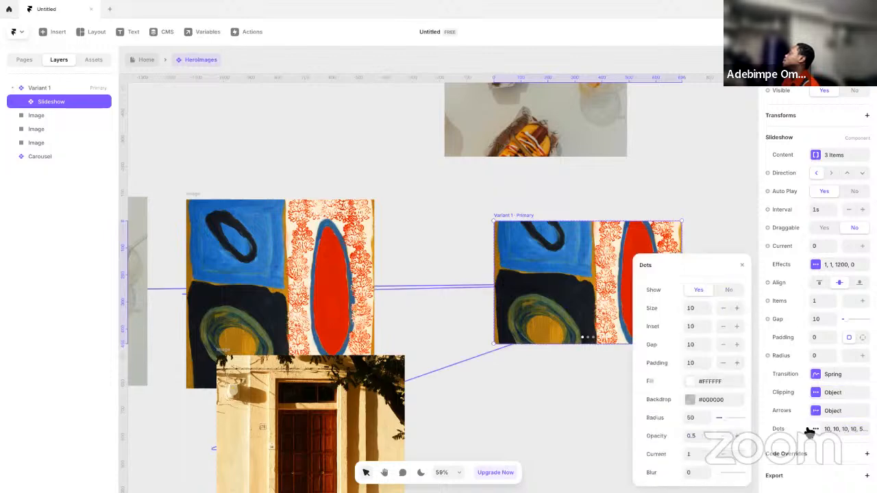
{"action": "left_click", "coordinate": [730, 290]}
{"action": "left_click", "coordinate": [720, 290]}
{"action": "left_click", "coordinate": [510, 216]}
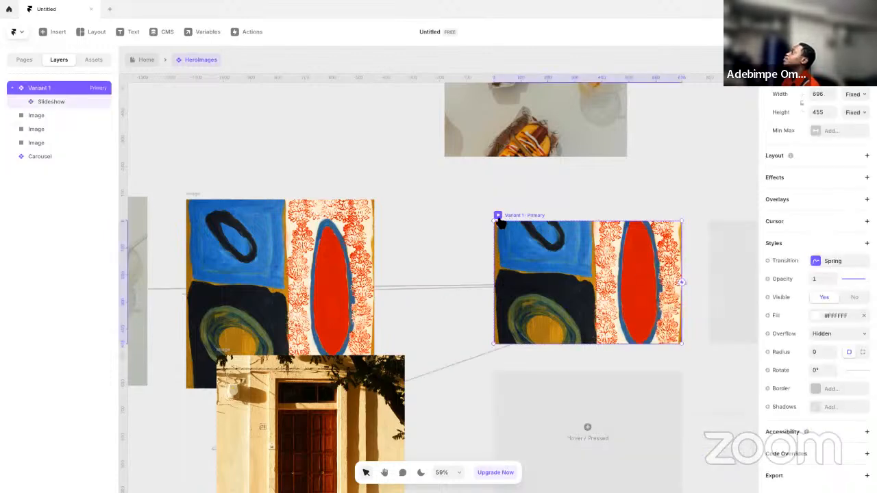
{"action": "key", "text": "ctrl+p"}
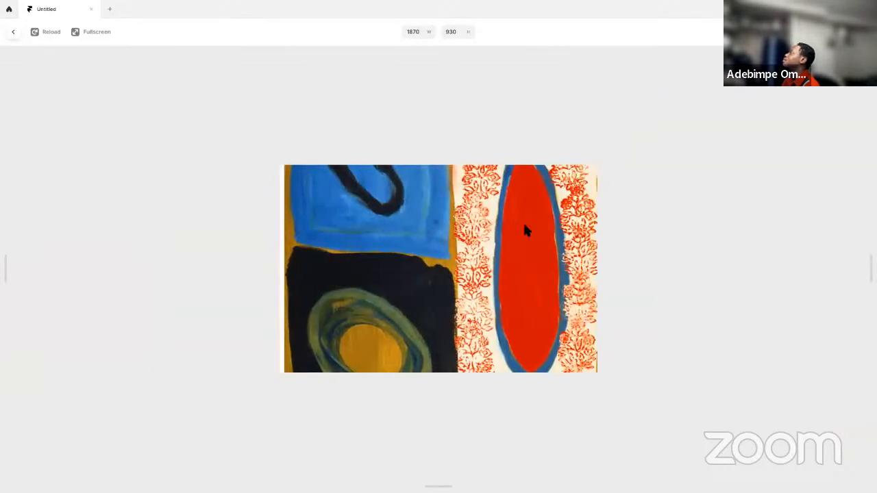
{"action": "key", "text": "Escape"}
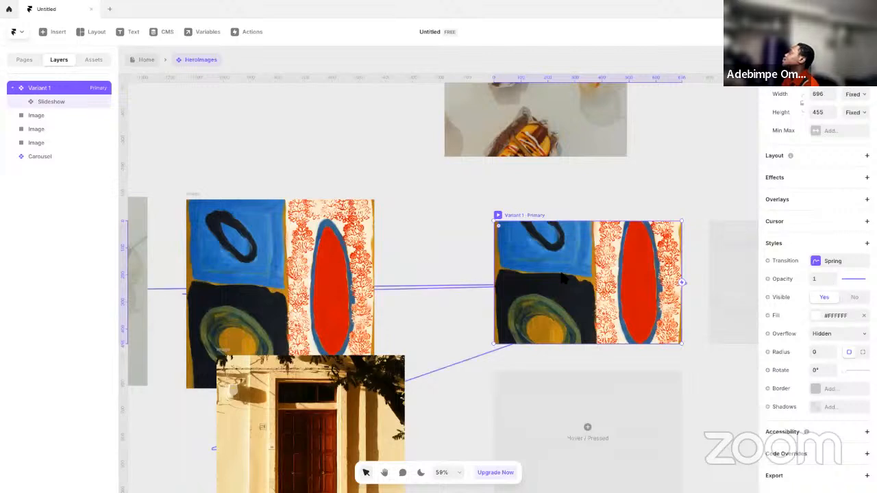
- Lower the perspective in the slideshow's effects to about 872
{"action": "left_click", "coordinate": [588, 294]}
{"action": "scroll", "coordinate": [841, 389], "scroll_direction": "up", "scroll_amount": 1}
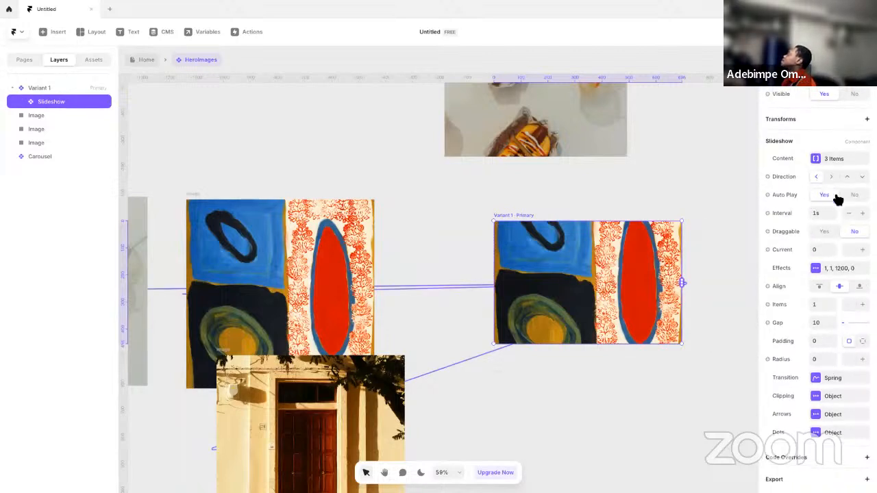
{"action": "left_click", "coordinate": [825, 271]}
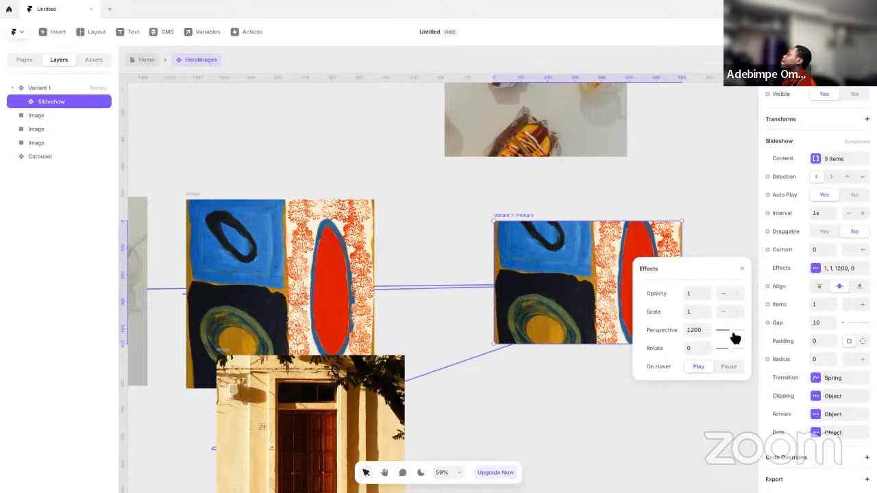
{"action": "left_click_drag", "start_coordinate": [733, 335], "coordinate": [721, 337]}
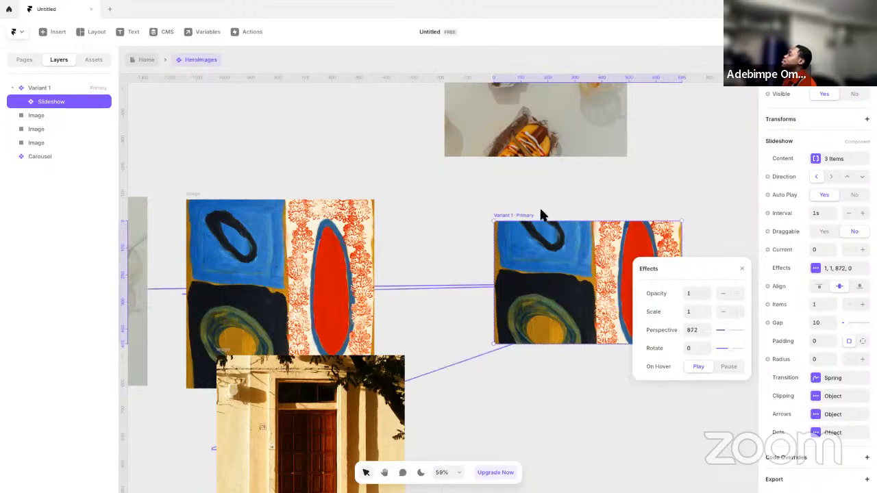
- Preview the HeroImages component's slideshow and return to the canvas with the slideshow still selected
{"action": "left_click", "coordinate": [517, 216]}
{"action": "key", "text": "super+p"}
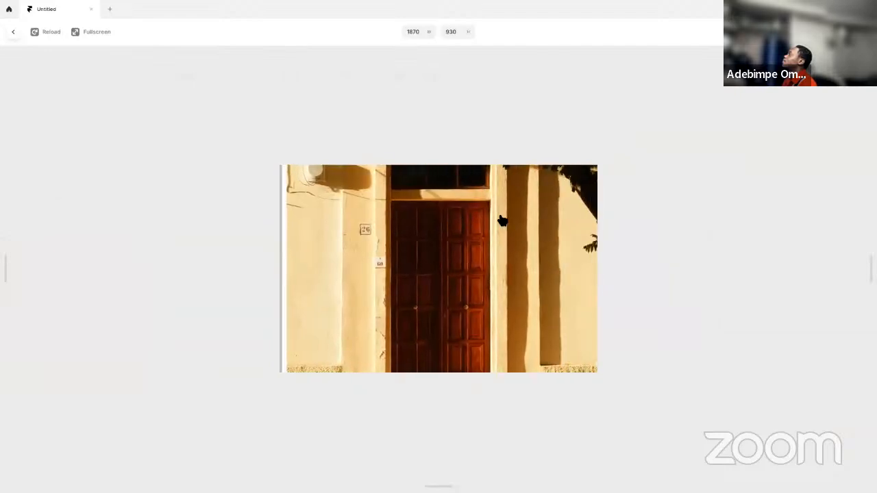
{"action": "key", "text": "Escape"}
{"action": "left_click", "coordinate": [681, 252]}
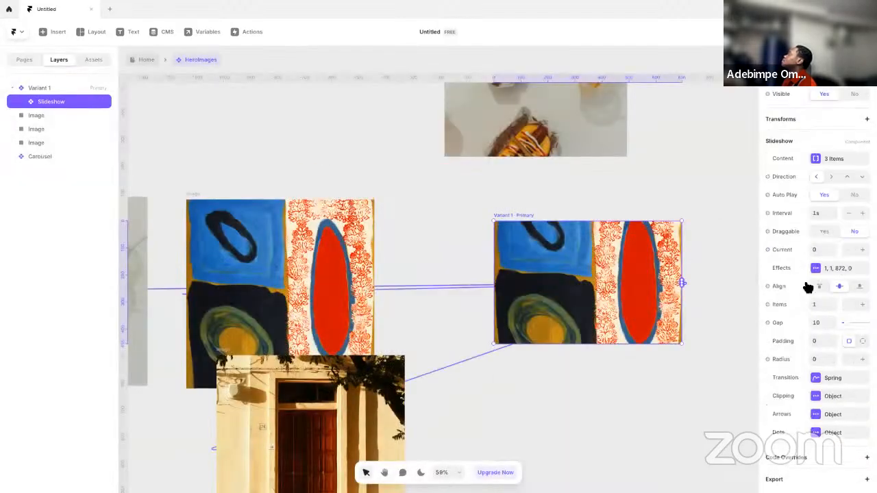
- Examine the slideshow's Transition, Clipping and Arrows settings without changing them
{"action": "left_click", "coordinate": [833, 378]}
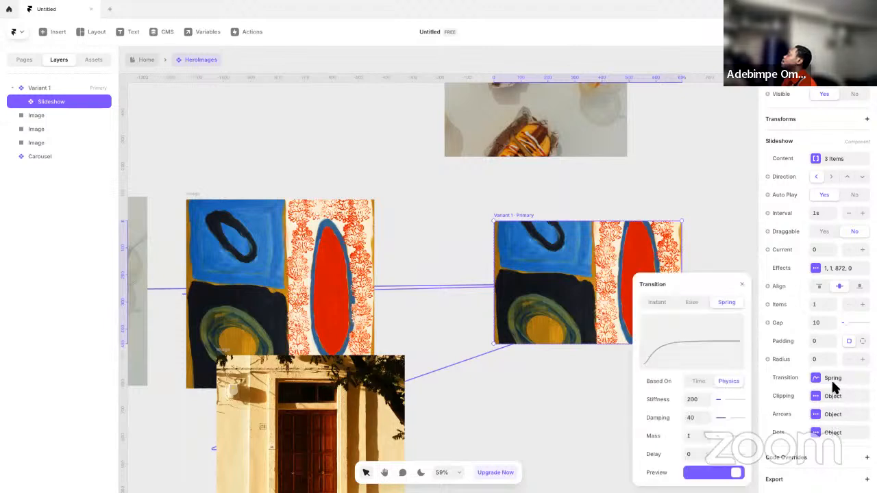
{"action": "left_click", "coordinate": [833, 380]}
{"action": "left_click", "coordinate": [834, 396]}
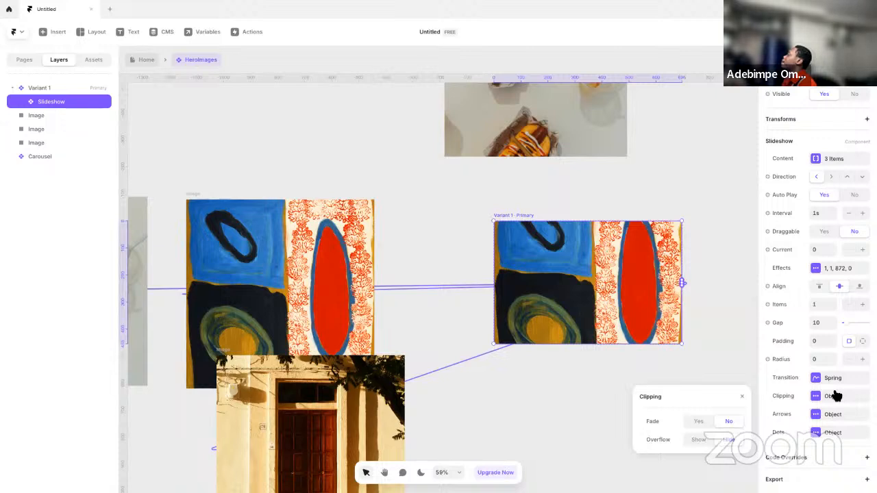
{"action": "left_click", "coordinate": [834, 396]}
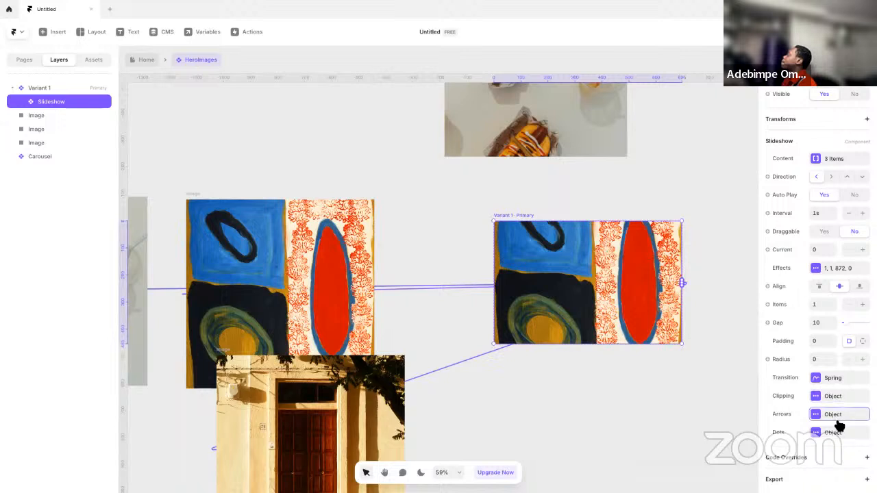
{"action": "left_click", "coordinate": [836, 415]}
{"action": "left_click", "coordinate": [838, 419]}
{"action": "left_click", "coordinate": [836, 418]}
{"action": "left_click", "coordinate": [834, 419]}
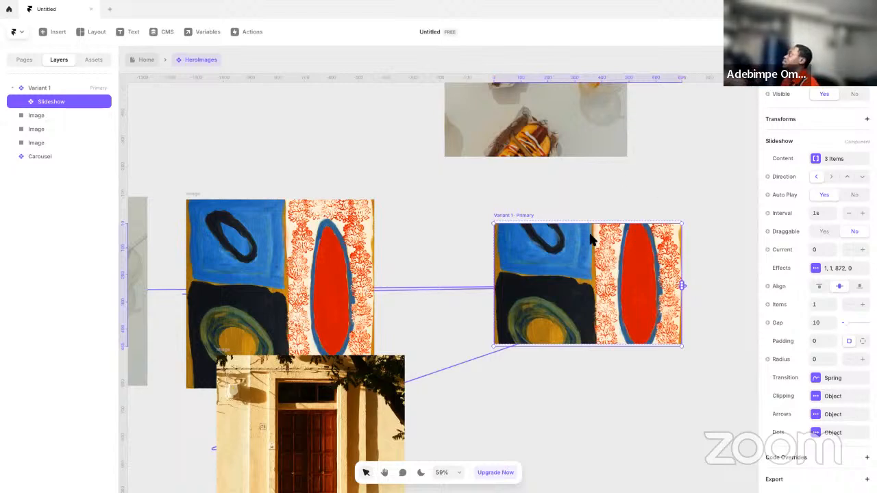
- Move the Slideshow out of Variant 1 onto the empty canvas above the painting image
{"action": "left_click_drag", "start_coordinate": [590, 237], "coordinate": [308, 94]}
{"action": "scroll", "coordinate": [475, 237], "scroll_direction": "up", "scroll_amount": 1}
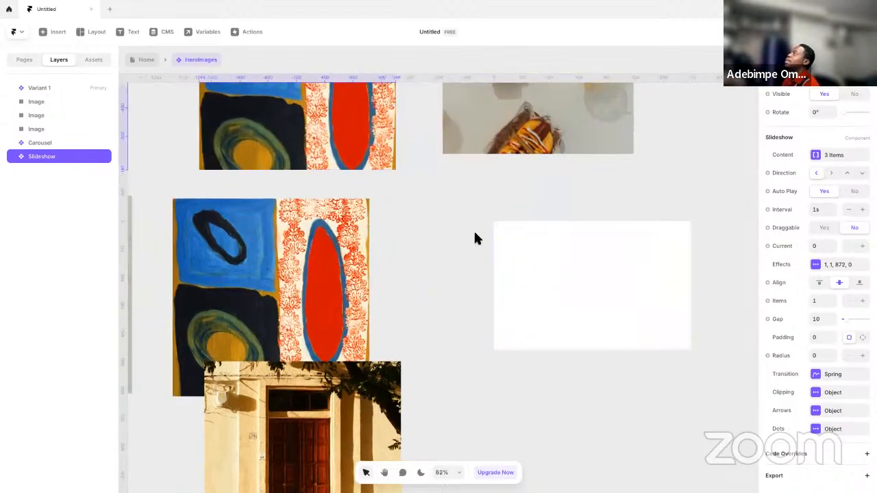
{"action": "scroll", "coordinate": [476, 237], "scroll_direction": "down", "scroll_amount": 5}
- Add two more variants, Variant 2 and Variant 3, to the emptied primary variant of HeroImages
{"action": "left_click", "coordinate": [508, 221]}
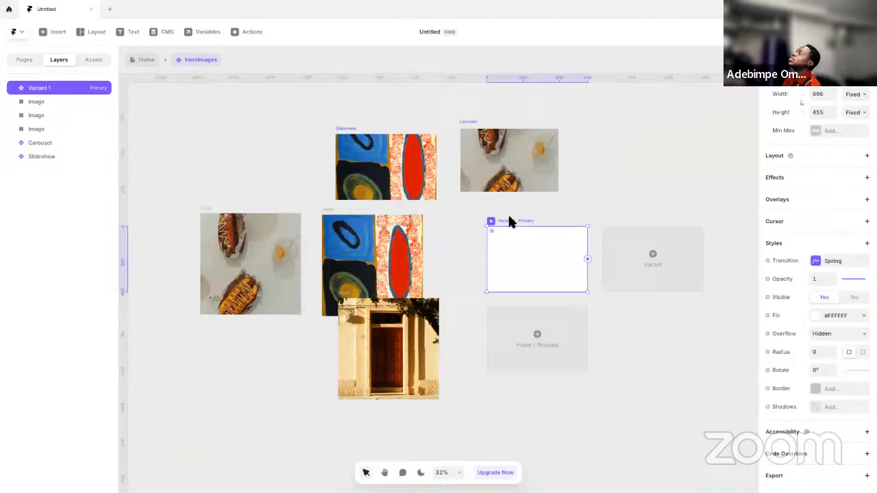
{"action": "left_click", "coordinate": [650, 240]}
{"action": "left_click", "coordinate": [565, 259]}
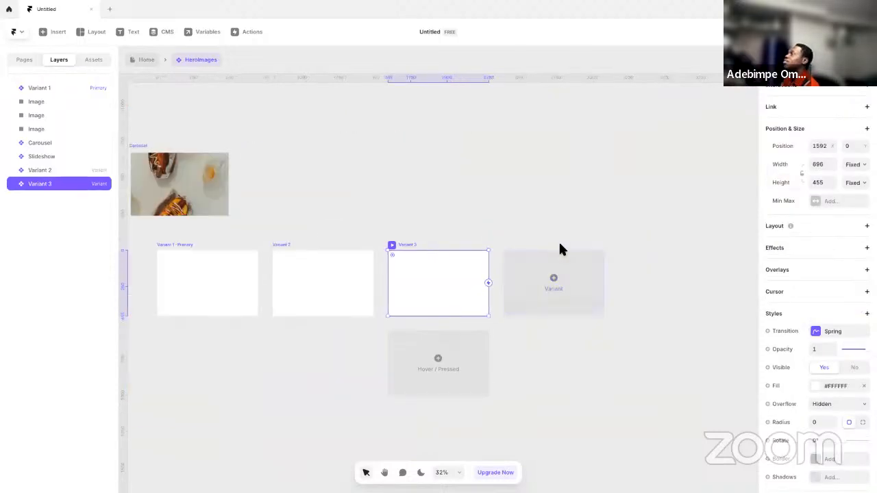
- Move the hot dog image toward the empty Variant 1, dropping it over the blue and red painting image
{"action": "scroll", "coordinate": [524, 221], "scroll_direction": "left", "scroll_amount": 5}
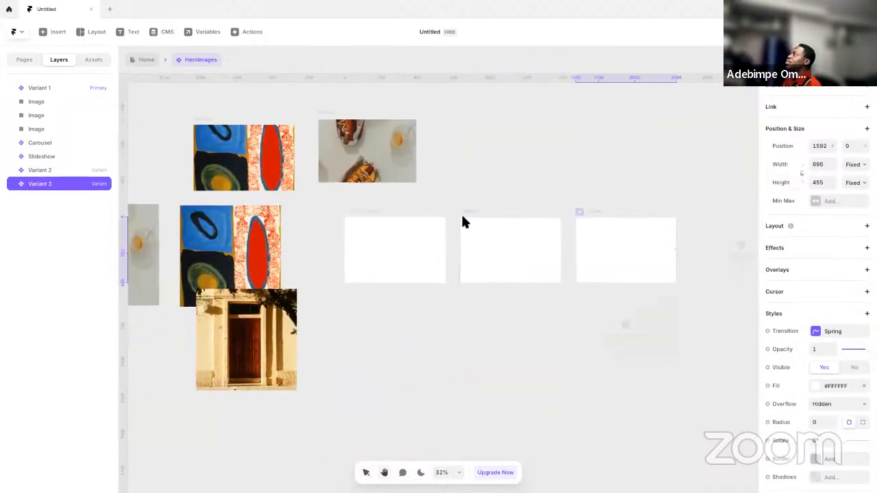
{"action": "scroll", "coordinate": [456, 226], "scroll_direction": "down", "scroll_amount": 2}
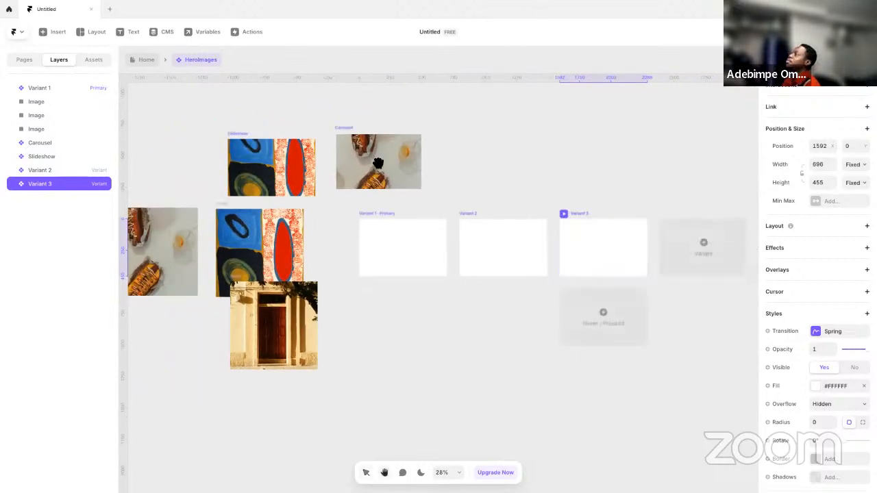
{"action": "left_click_drag", "start_coordinate": [391, 161], "coordinate": [502, 200]}
{"action": "left_click", "coordinate": [260, 284]}
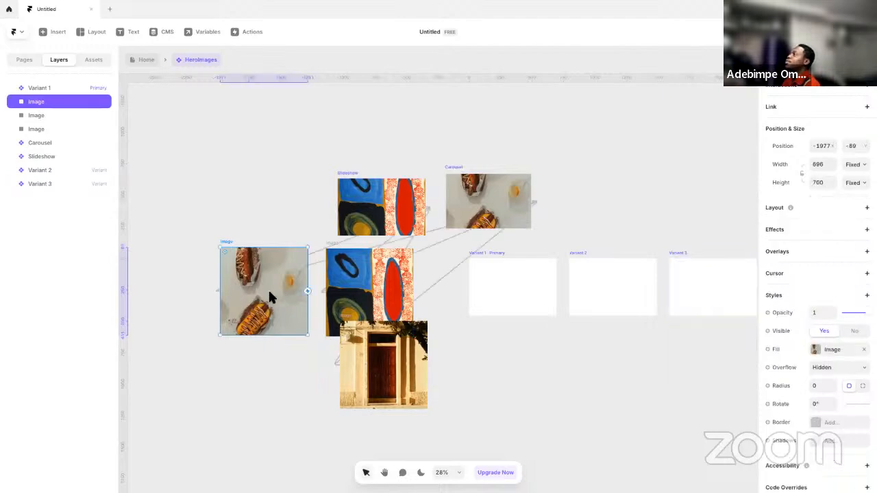
{"action": "left_click_drag", "start_coordinate": [260, 285], "coordinate": [346, 295]}
{"action": "left_click", "coordinate": [509, 273]}
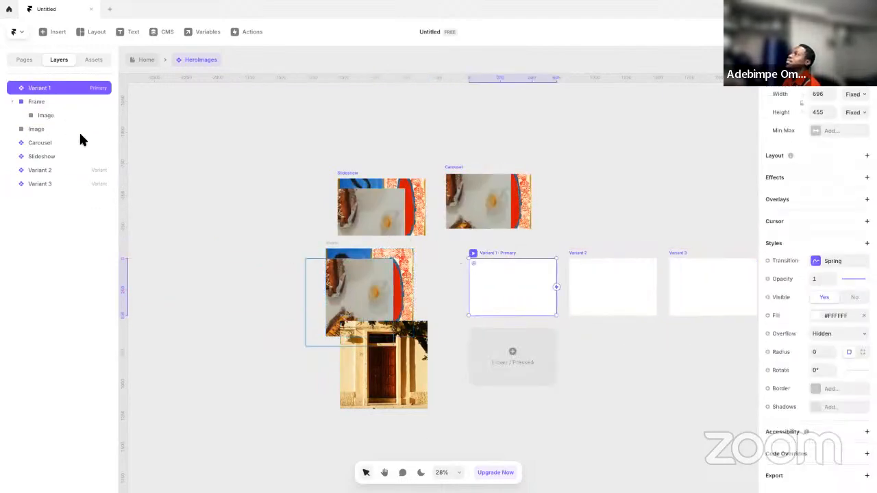
{"action": "left_click", "coordinate": [363, 278]}
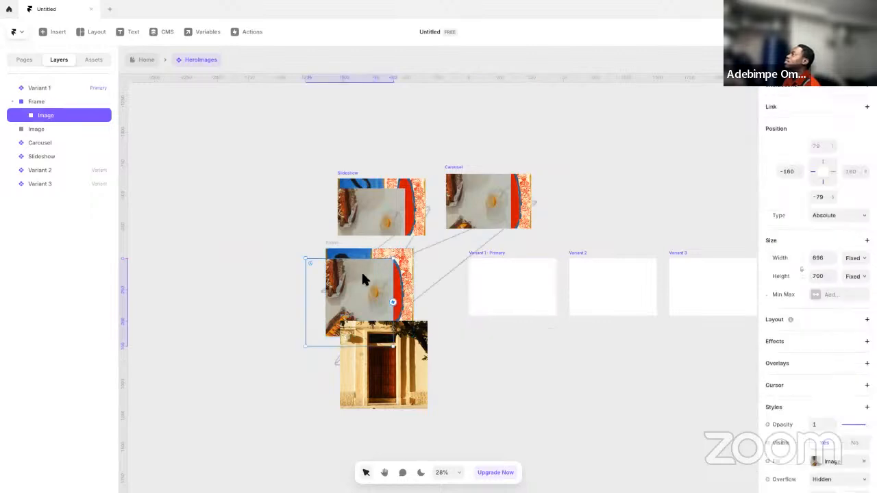
{"action": "left_click", "coordinate": [241, 298]}
{"action": "left_click", "coordinate": [397, 272]}
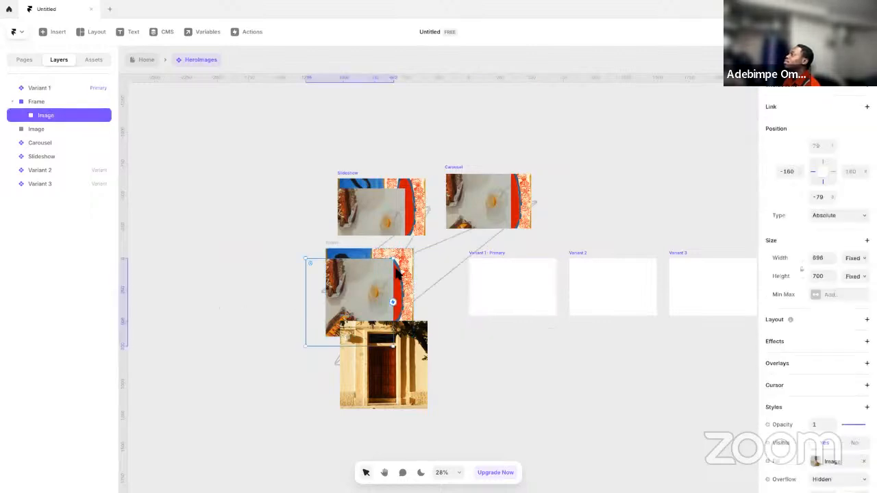
{"action": "key", "text": "Escape"}
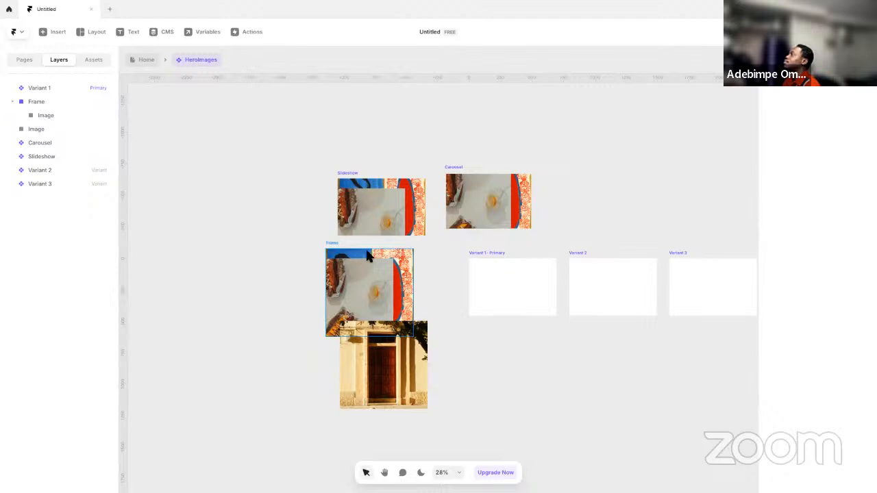
- Move the painting frame with its nested hot dog image, and the door image, into Variant 1
{"action": "left_click_drag", "start_coordinate": [368, 255], "coordinate": [507, 269]}
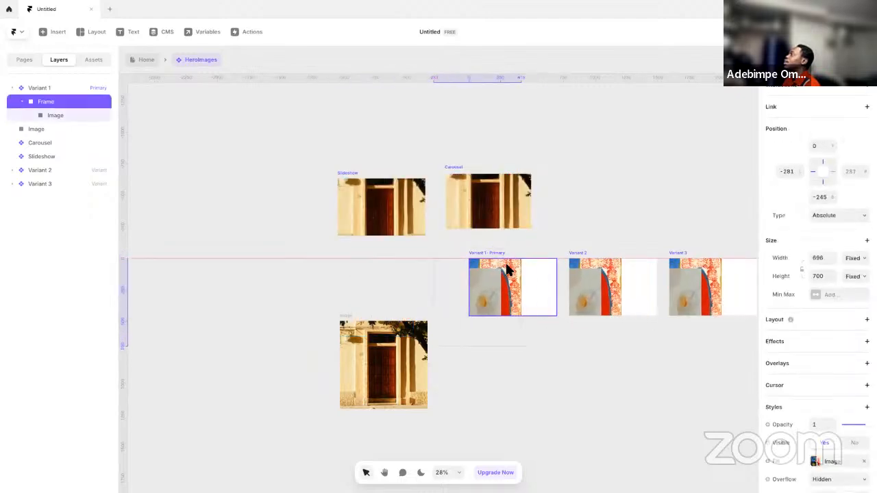
{"action": "left_click_drag", "start_coordinate": [358, 348], "coordinate": [529, 284]}
{"action": "left_click", "coordinate": [367, 302]}
{"action": "scroll", "coordinate": [418, 289], "scroll_direction": "right", "scroll_amount": 5}
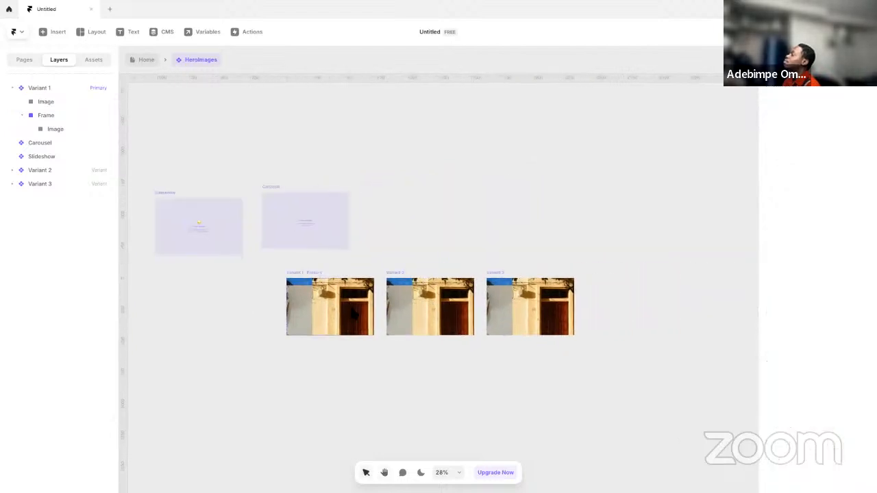
{"action": "scroll", "coordinate": [304, 301], "scroll_direction": "up", "scroll_amount": 2}
{"action": "scroll", "coordinate": [324, 289], "scroll_direction": "up", "scroll_amount": 3}
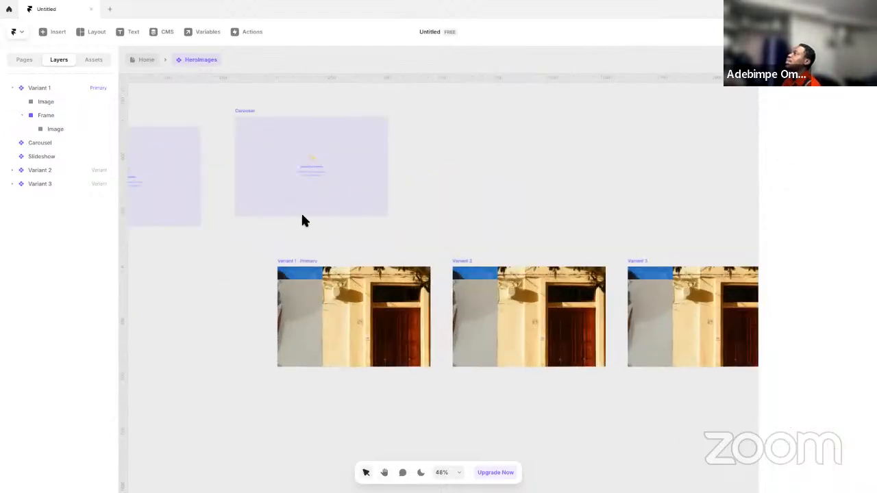
- Select all three picture layers in Variant 1 and make their width and height relative at 100%
{"action": "left_click_drag", "start_coordinate": [332, 278], "coordinate": [343, 295]}
{"action": "left_click", "coordinate": [327, 298]}
{"action": "left_click", "coordinate": [308, 300], "text": "shift"}
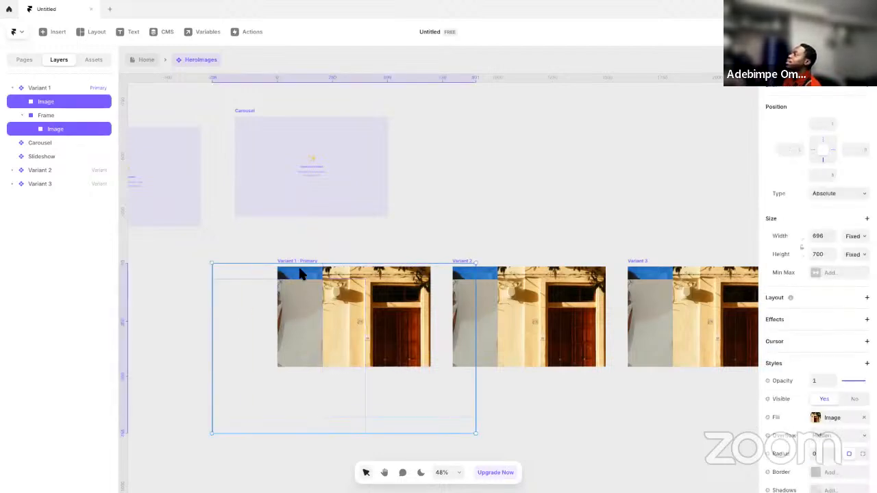
{"action": "left_click", "coordinate": [308, 273], "text": "shift"}
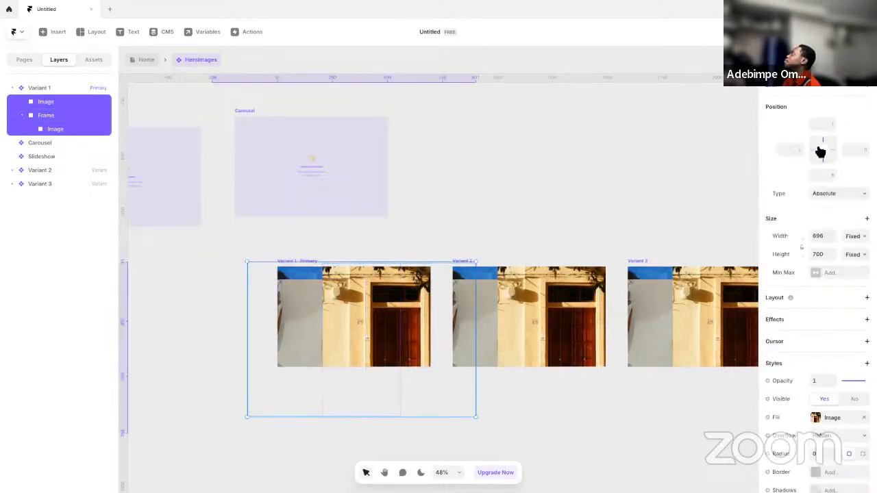
{"action": "left_click", "coordinate": [853, 235]}
{"action": "left_click", "coordinate": [847, 245]}
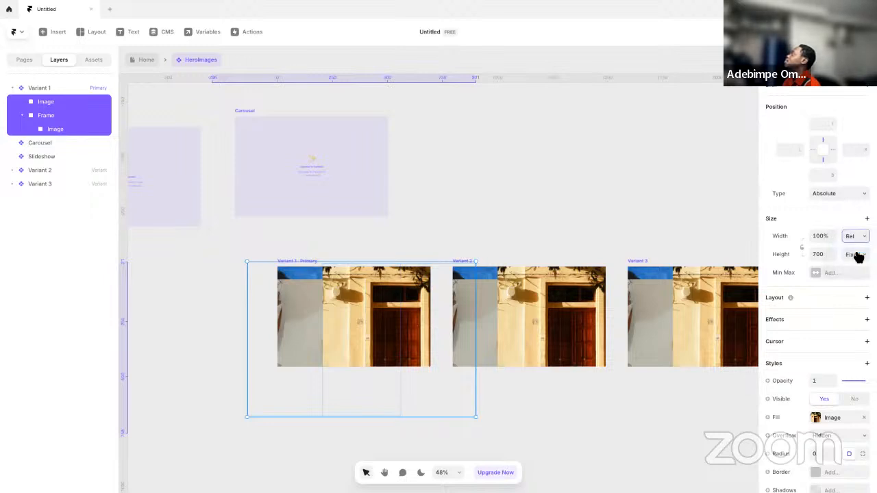
{"action": "left_click", "coordinate": [855, 254]}
{"action": "left_click", "coordinate": [848, 264]}
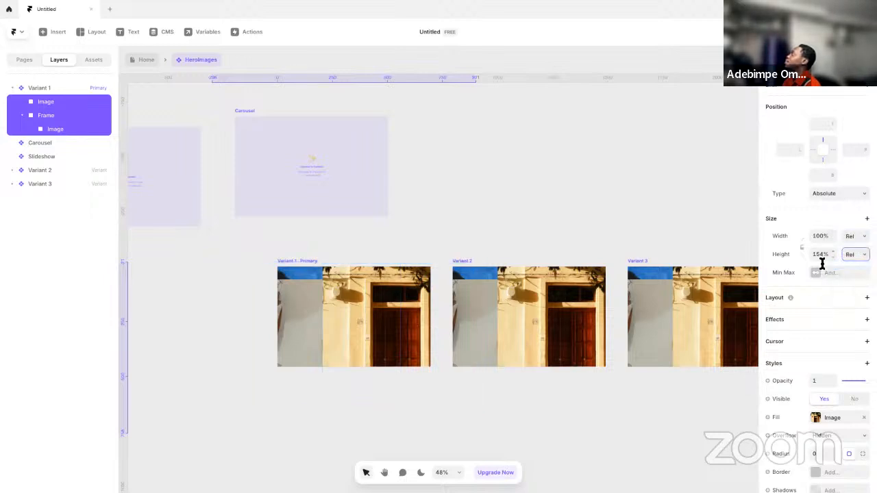
{"action": "left_click", "coordinate": [821, 255]}
{"action": "type", "text": "100"}
{"action": "key", "text": "Return"}
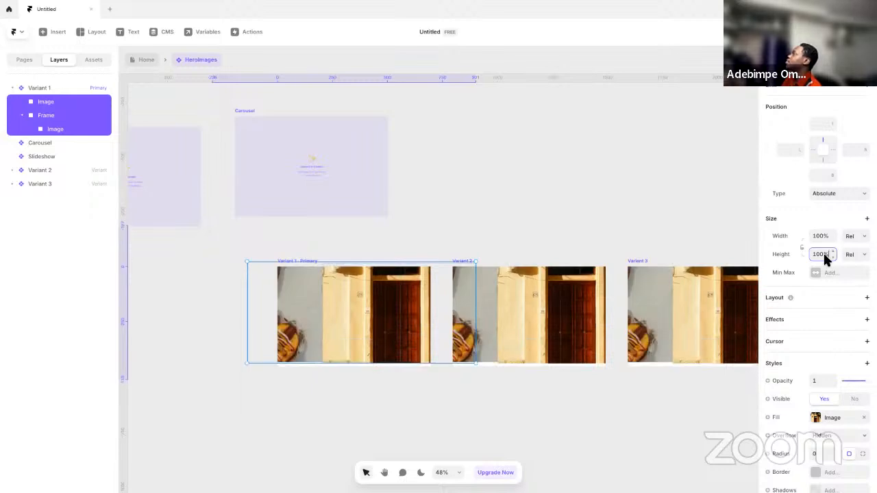
- Anchor the three selected picture layers to the top and left of their parent with offsets of 0
{"action": "left_click", "coordinate": [821, 152]}
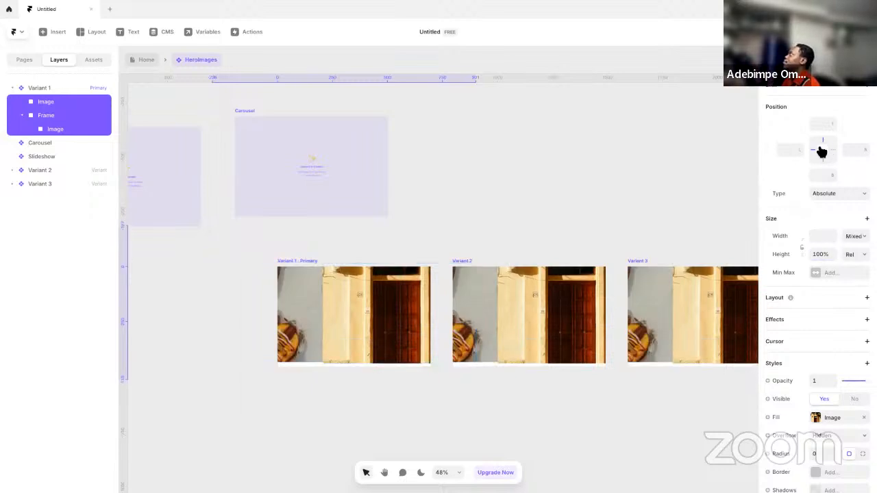
{"action": "left_click", "coordinate": [792, 149]}
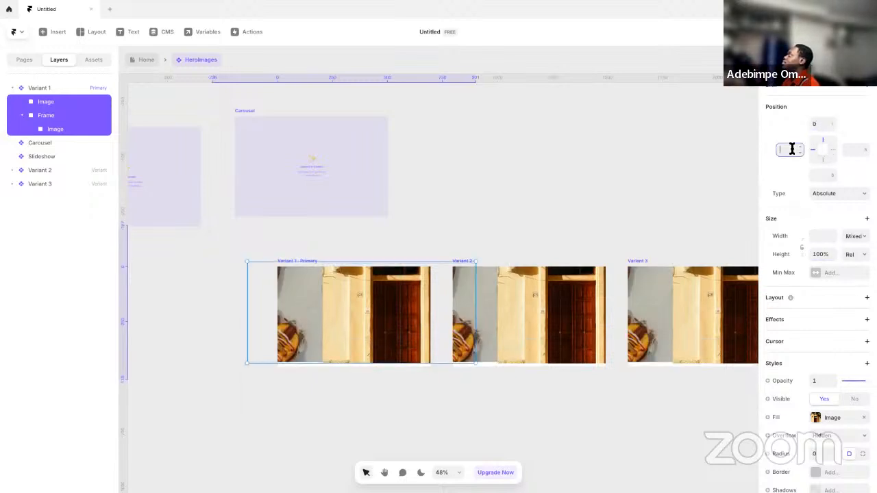
{"action": "left_click", "coordinate": [840, 152]}
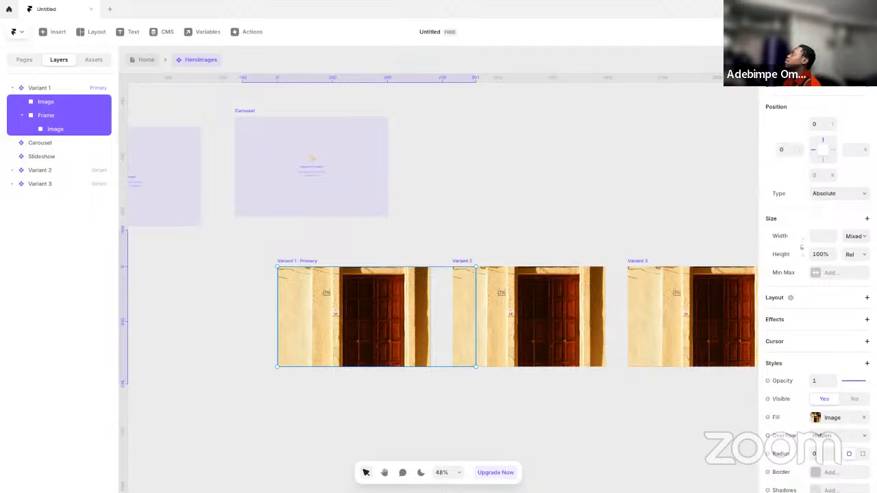
{"action": "left_click", "coordinate": [574, 177]}
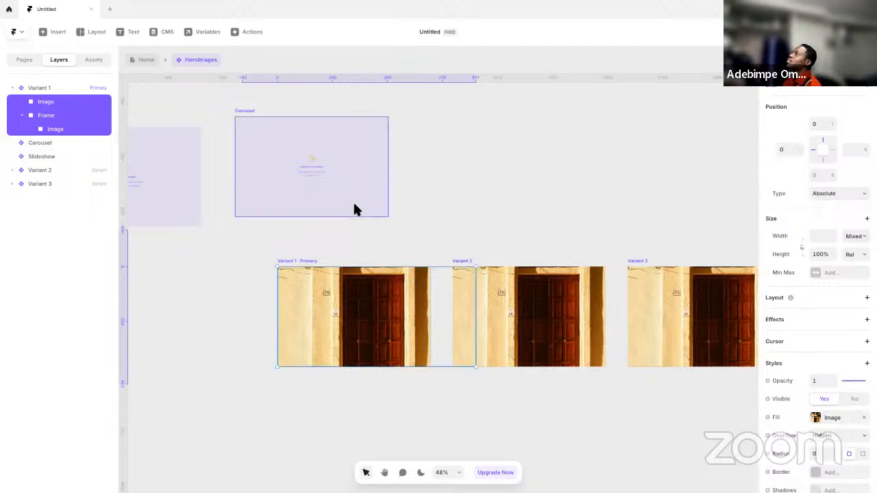
- Move the nested hot dog image out of the frame directly into Variant 1 and set its relative width and height to 100%
{"action": "left_click", "coordinate": [87, 101]}
{"action": "left_click_drag", "start_coordinate": [58, 132], "coordinate": [48, 116]}
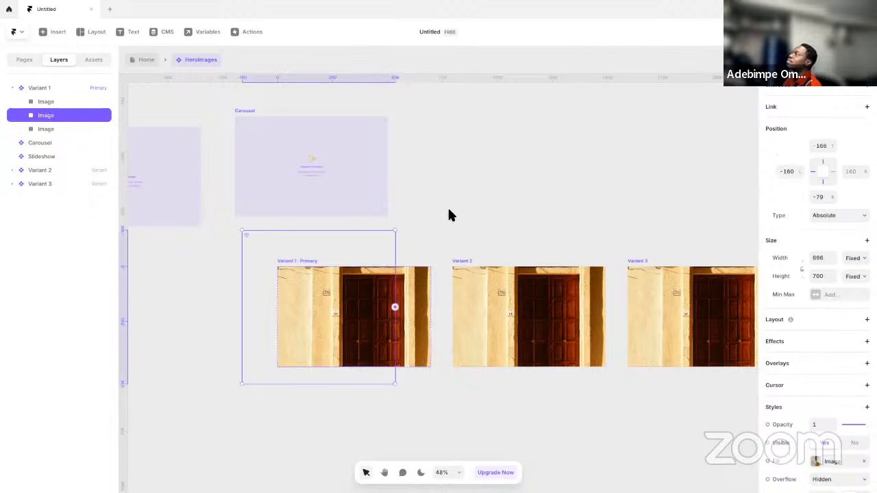
{"action": "left_click", "coordinate": [852, 258]}
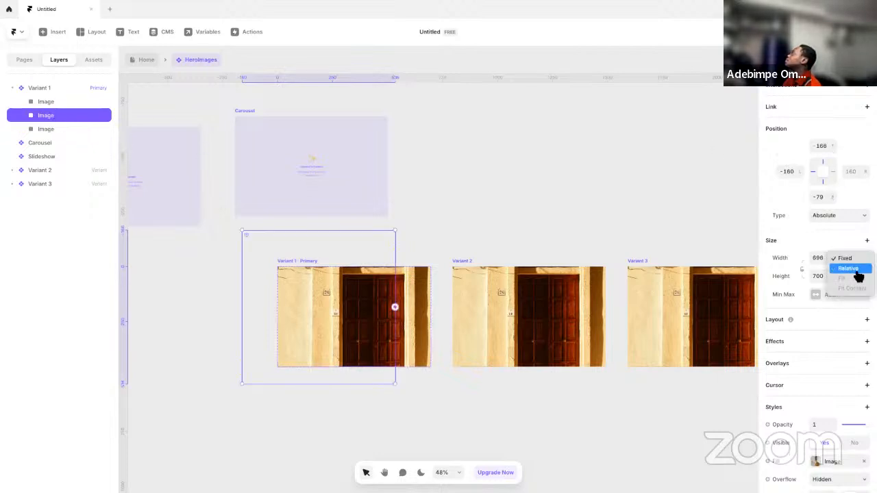
{"action": "left_click", "coordinate": [853, 268]}
{"action": "left_click", "coordinate": [855, 277]}
{"action": "left_click", "coordinate": [848, 287]}
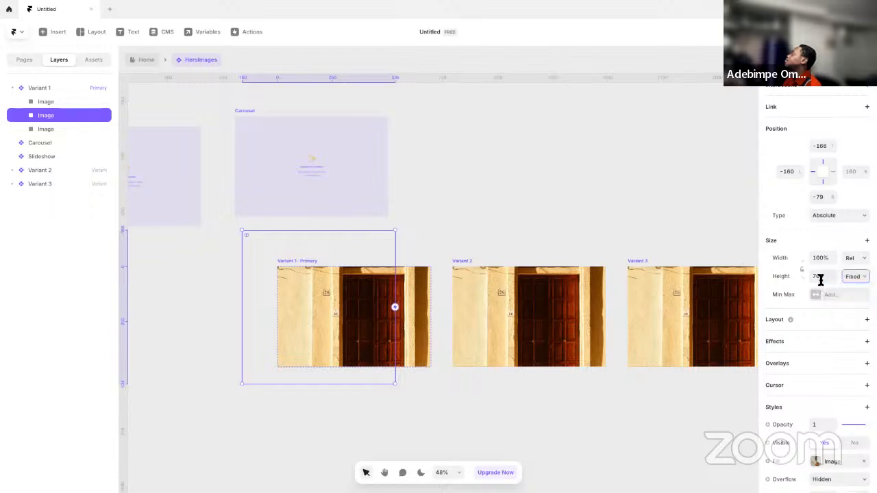
{"action": "left_click", "coordinate": [822, 276]}
{"action": "type", "text": "100"}
{"action": "key", "text": "Return"}
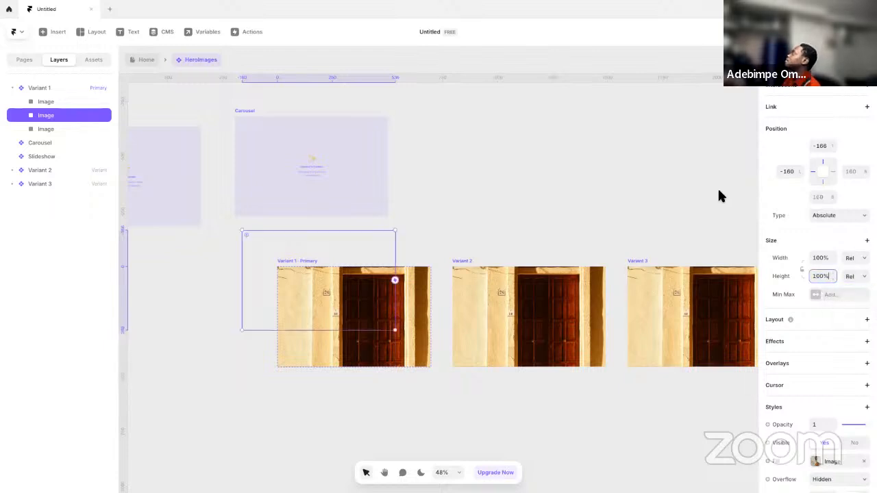
- Set the hot dog image's left and top offsets to 0 so it aligns with Variant 1
{"action": "left_click", "coordinate": [788, 172]}
{"action": "type", "text": "0"}
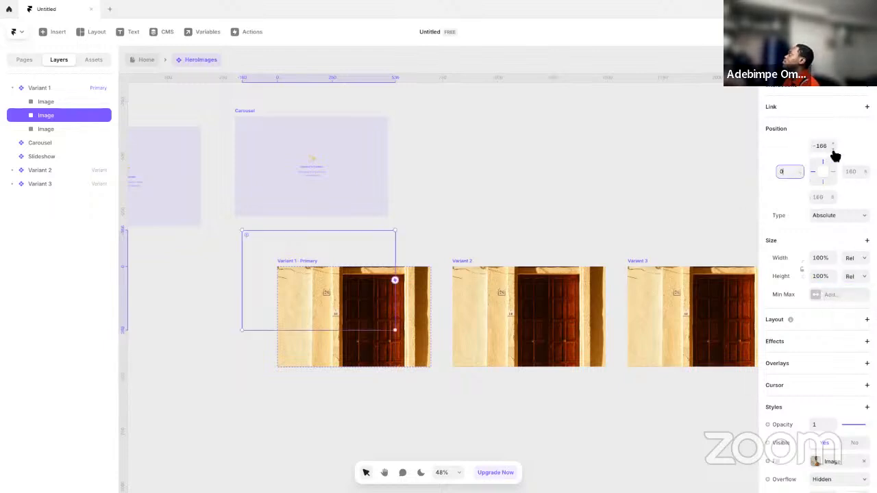
{"action": "left_click", "coordinate": [822, 146]}
{"action": "key", "text": "Return"}
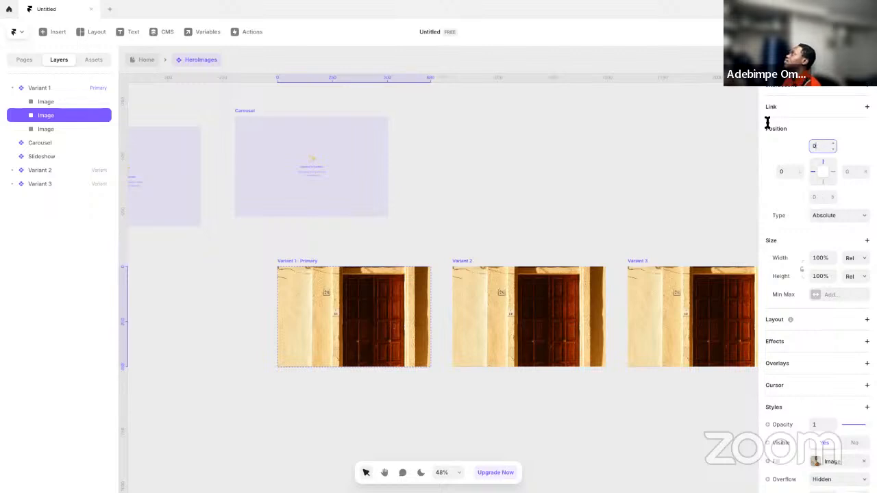
- Set the door image's width in Variant 1 to relative 100% and check the sizing of the other two images
{"action": "left_click", "coordinate": [64, 102]}
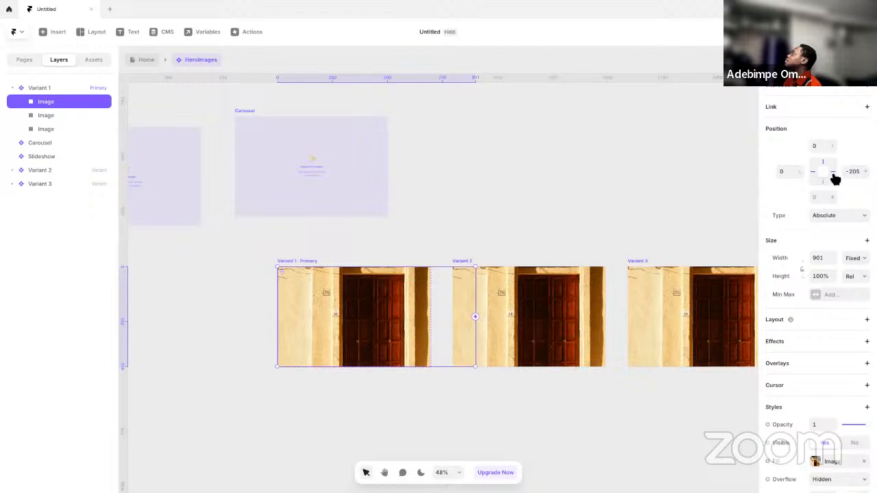
{"action": "left_click", "coordinate": [854, 257]}
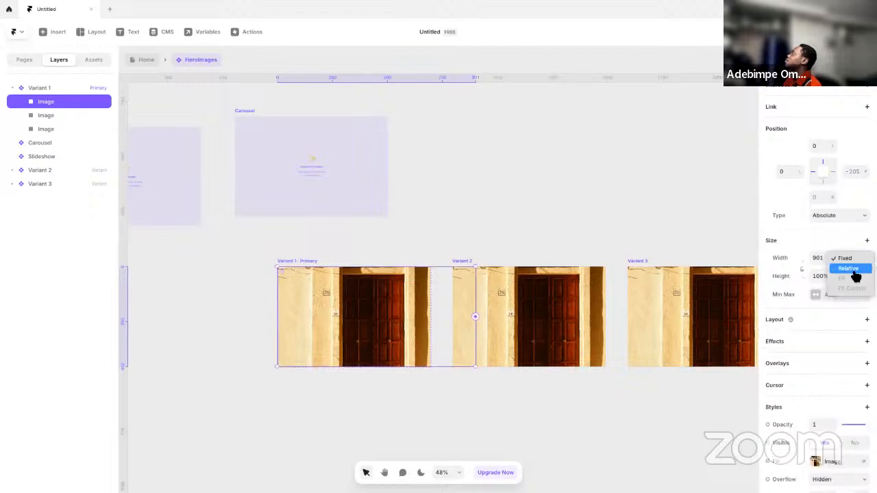
{"action": "left_click", "coordinate": [849, 267]}
{"action": "left_click", "coordinate": [822, 258]}
{"action": "type", "text": "100"}
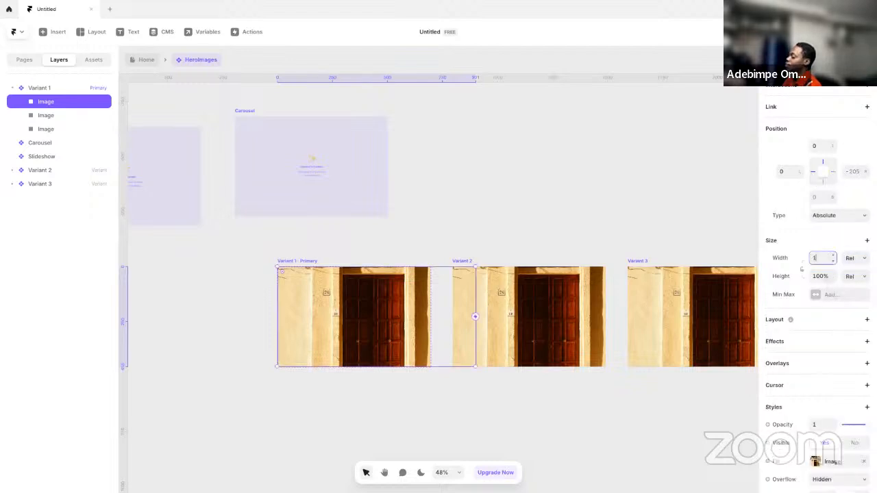
{"action": "key", "text": "Return"}
{"action": "left_click", "coordinate": [77, 118]}
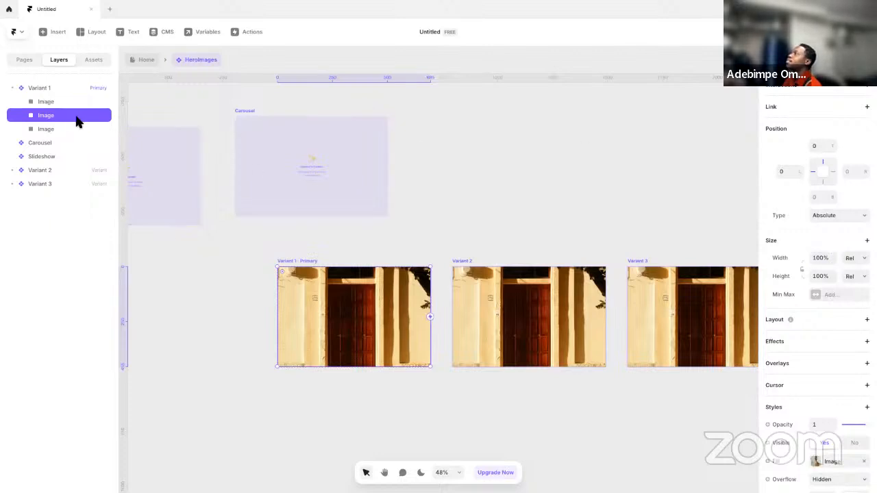
{"action": "left_click", "coordinate": [73, 131]}
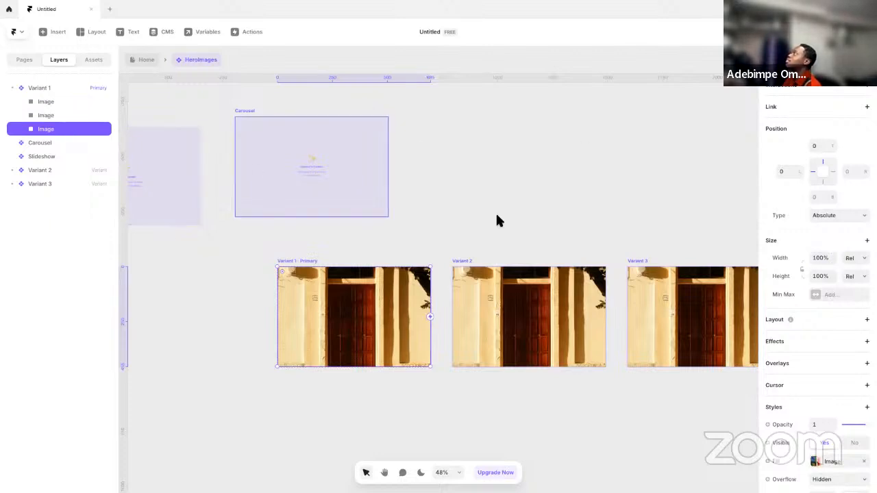
- Hide the topmost door image in Variant 2
{"action": "left_click_drag", "start_coordinate": [555, 223], "coordinate": [456, 225]}
{"action": "left_click", "coordinate": [432, 295]}
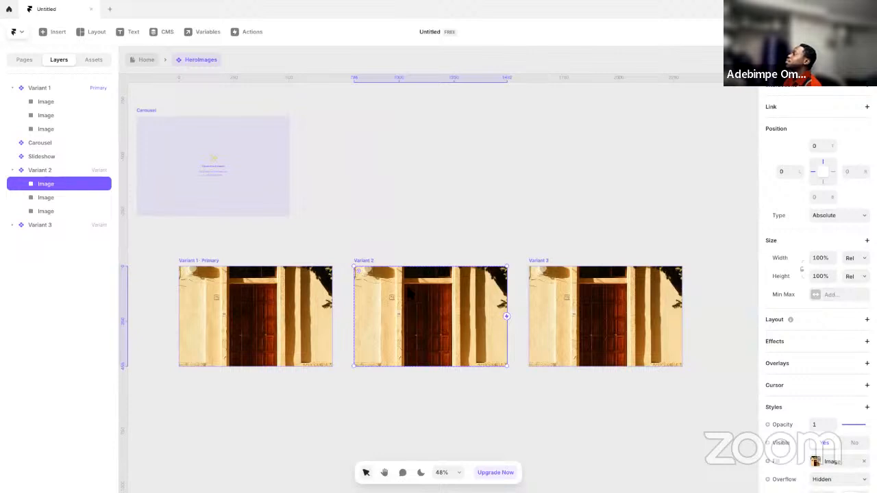
{"action": "scroll", "coordinate": [842, 319], "scroll_direction": "down", "scroll_amount": 3}
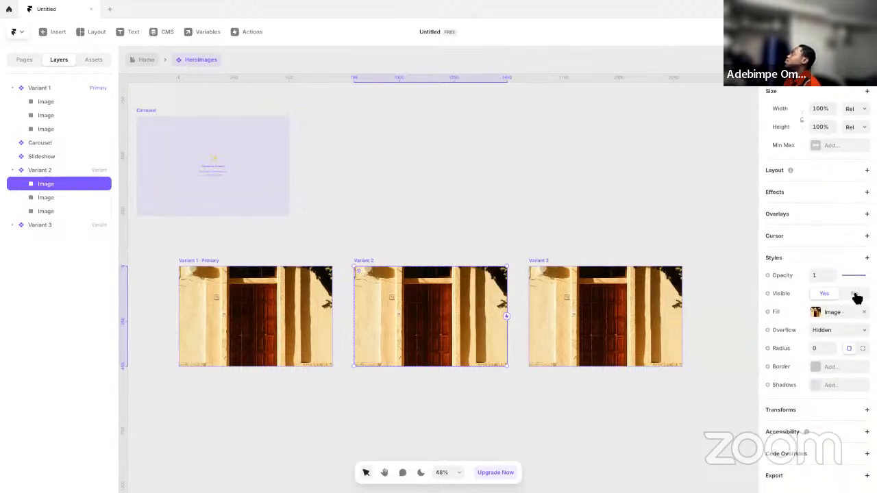
{"action": "left_click", "coordinate": [854, 294]}
- Hide the first two image layers in Variant 3 together
{"action": "left_click", "coordinate": [594, 301]}
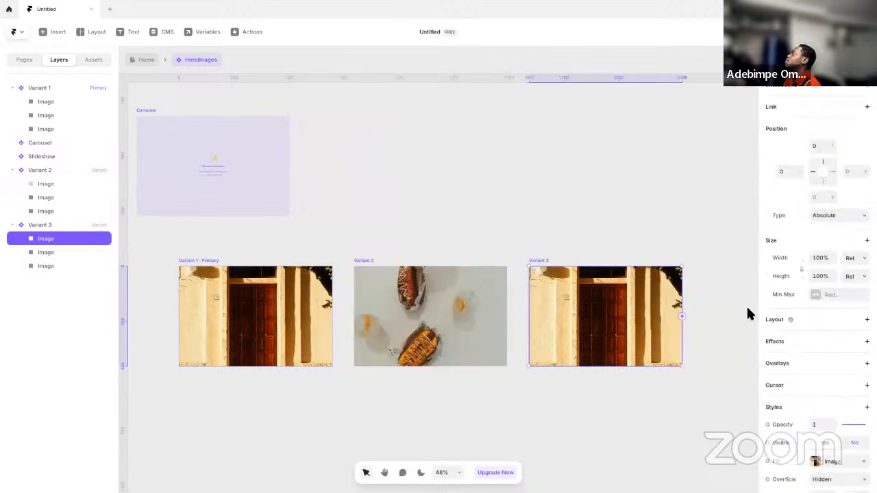
{"action": "left_click", "coordinate": [65, 253], "text": "shift"}
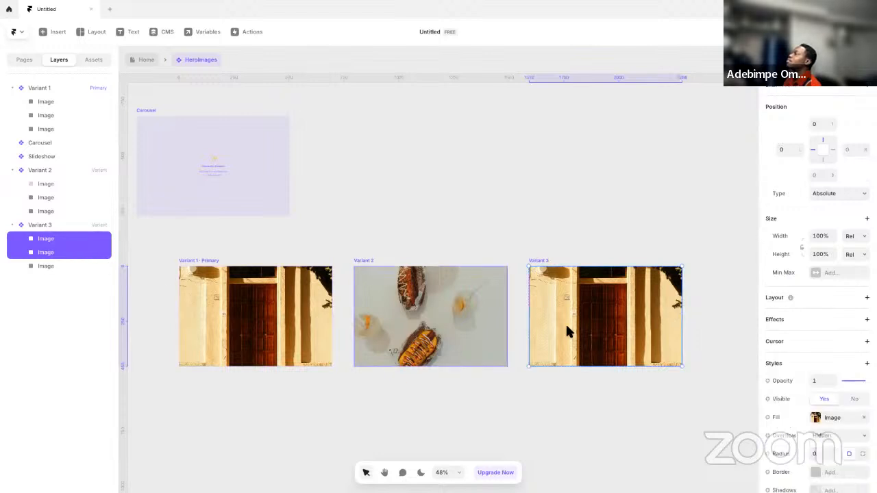
{"action": "left_click", "coordinate": [855, 403]}
{"action": "left_click", "coordinate": [654, 405]}
- Connect Variant 1 to Variant 2 and Variant 2 to Variant 3 with interactions triggered on Appear
{"action": "left_click", "coordinate": [207, 261]}
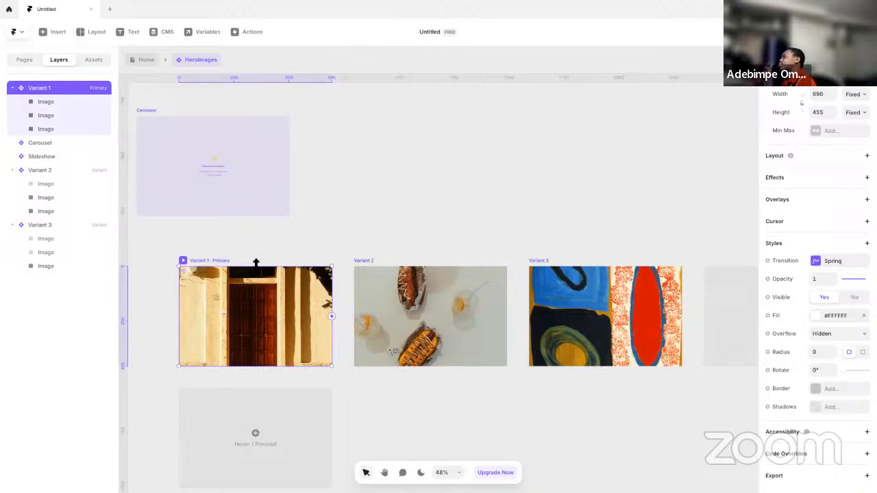
{"action": "left_click_drag", "start_coordinate": [332, 316], "coordinate": [403, 268]}
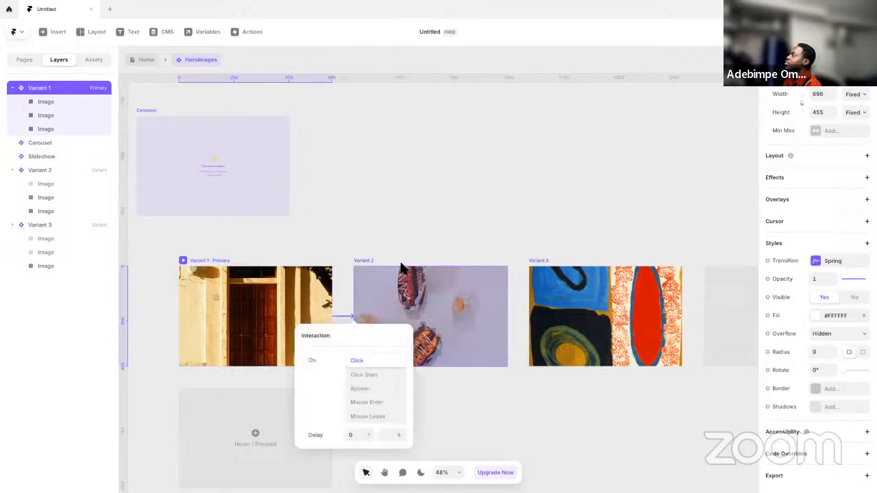
{"action": "left_click", "coordinate": [373, 390]}
{"action": "left_click", "coordinate": [373, 259]}
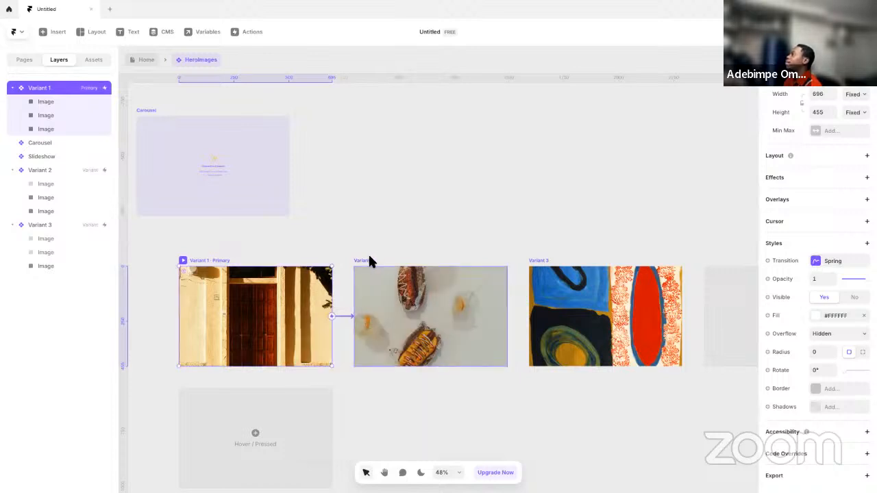
{"action": "left_click_drag", "start_coordinate": [507, 317], "coordinate": [548, 319]}
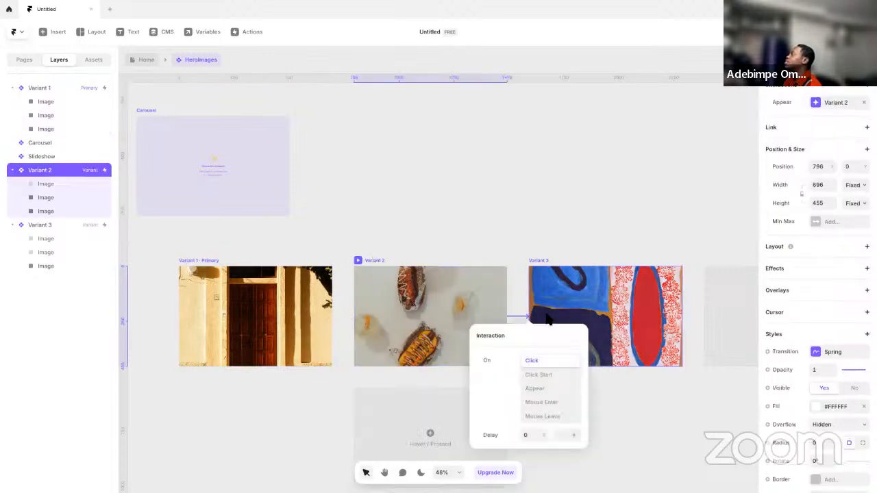
{"action": "left_click", "coordinate": [550, 389]}
{"action": "left_click", "coordinate": [395, 246]}
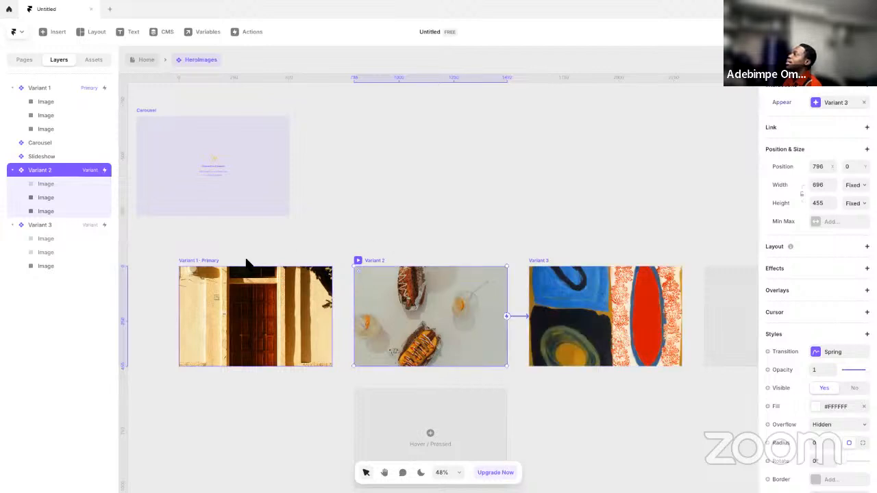
- Inspect Variant 1's Spring transition settings and preview the component
{"action": "left_click", "coordinate": [210, 259]}
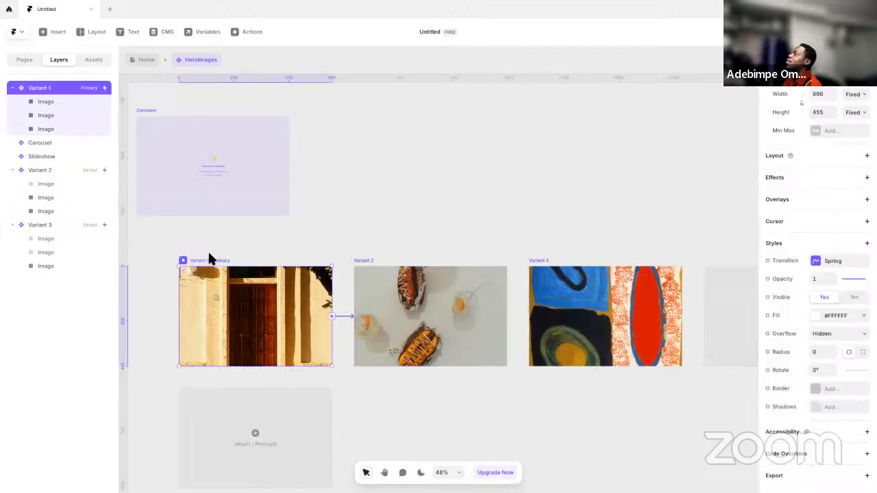
{"action": "left_click", "coordinate": [822, 264]}
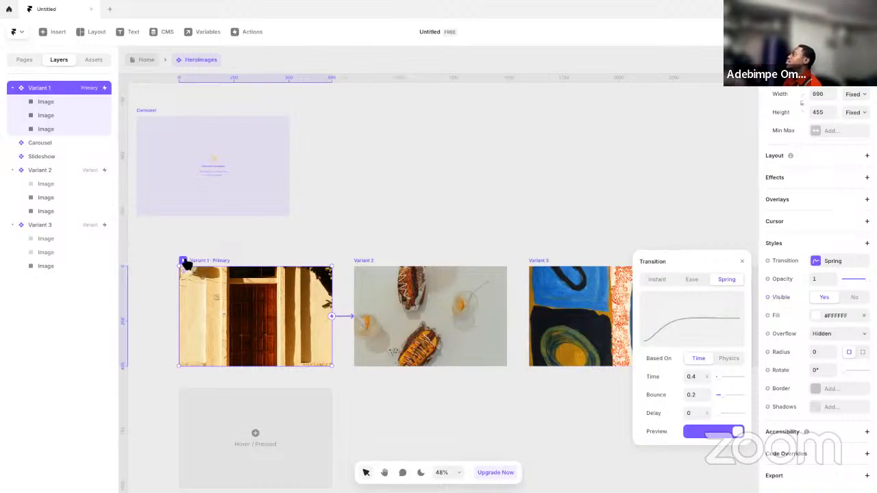
{"action": "key", "text": "ctrl+p"}
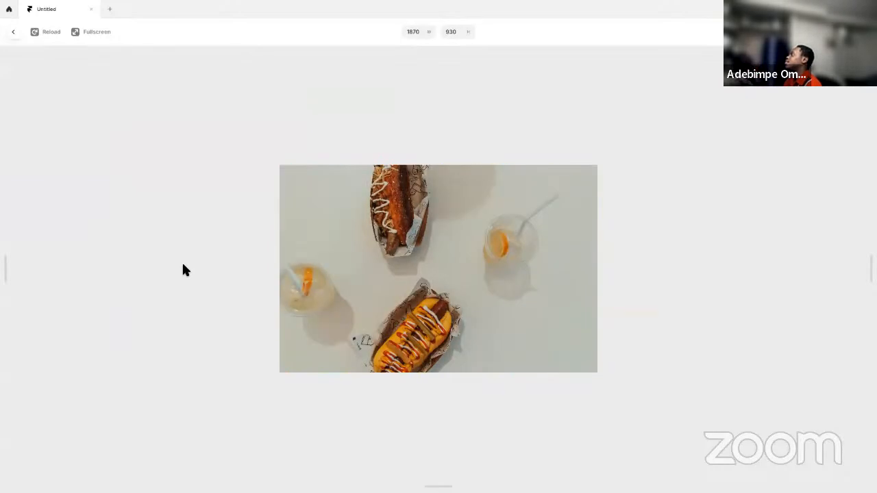
{"action": "key", "text": "Escape"}
- Set Variant 1's transition to Instant and preview the component
{"action": "left_click", "coordinate": [832, 261]}
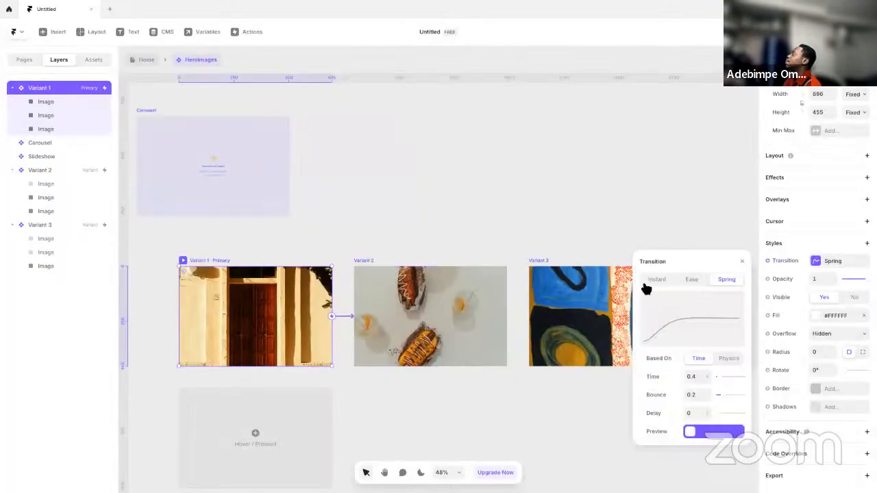
{"action": "left_click", "coordinate": [648, 284]}
{"action": "key", "text": "ctrl+p"}
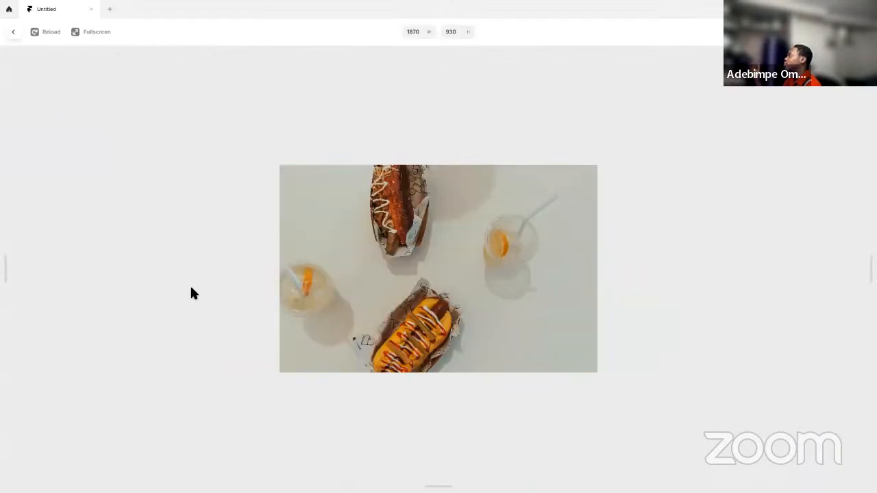
{"action": "key", "text": "Escape"}
- Change Variant 1's transition to Ease with Ease In Out and preview the component
{"action": "left_click", "coordinate": [830, 264]}
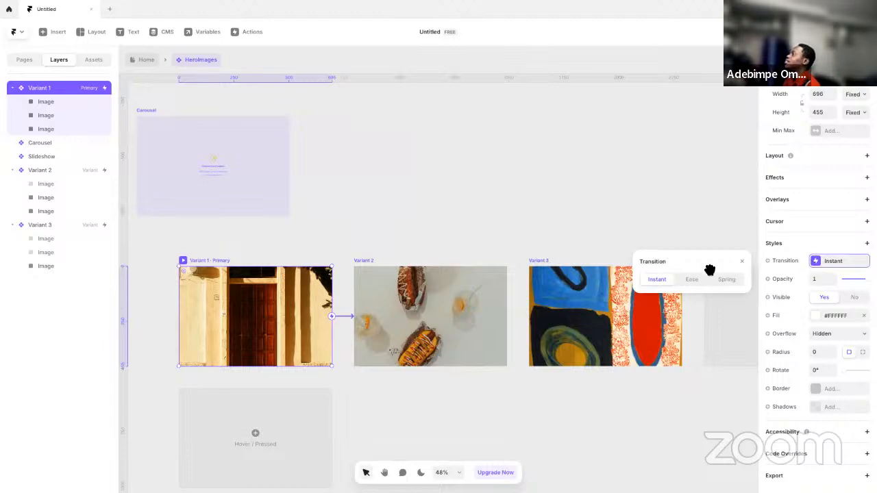
{"action": "left_click", "coordinate": [692, 281]}
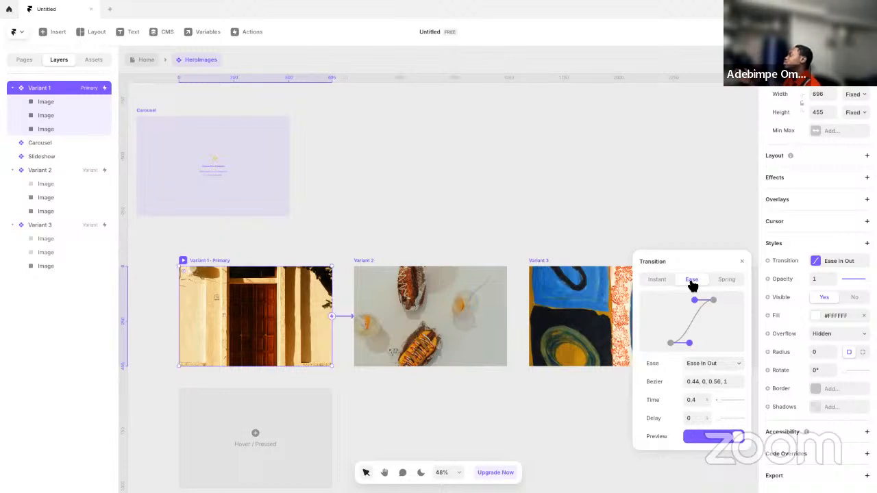
{"action": "left_click", "coordinate": [742, 263]}
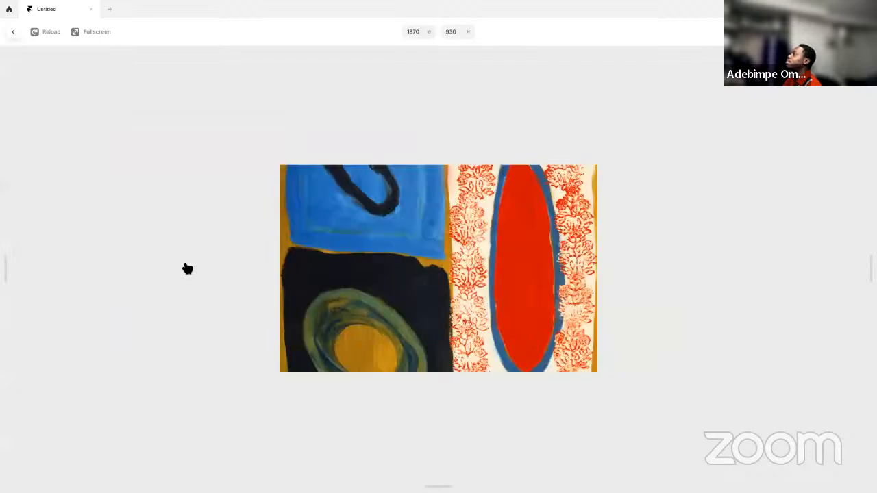
{"action": "key", "text": "Escape"}
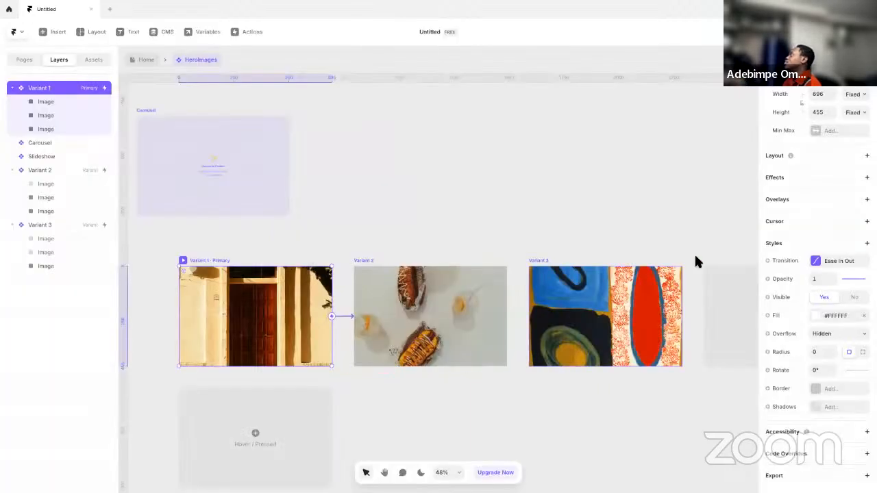
- Set the Ease In Out transition's delay to 1 s and preview the component from Variant 1
{"action": "left_click", "coordinate": [816, 261]}
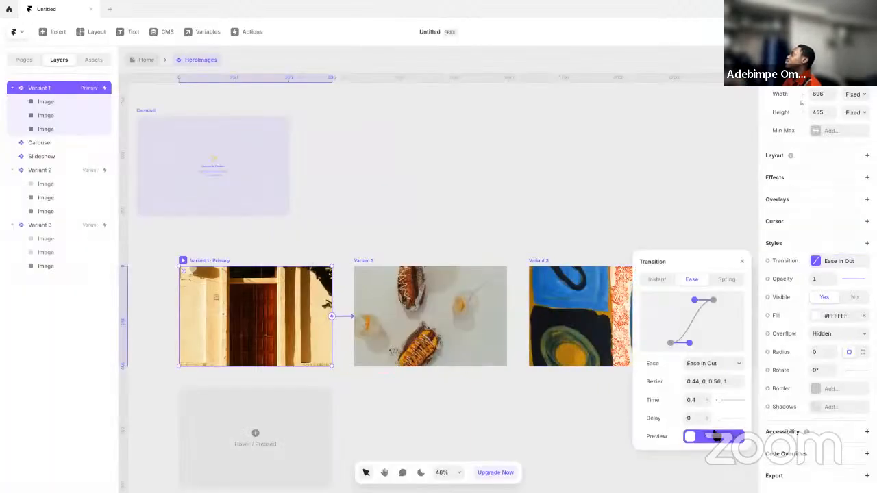
{"action": "left_click", "coordinate": [692, 418]}
{"action": "type", "text": "1"}
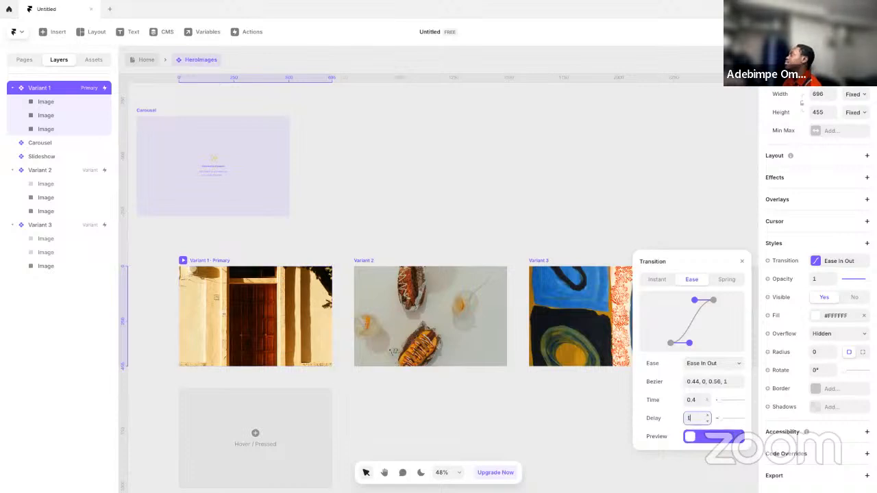
{"action": "left_click", "coordinate": [362, 259]}
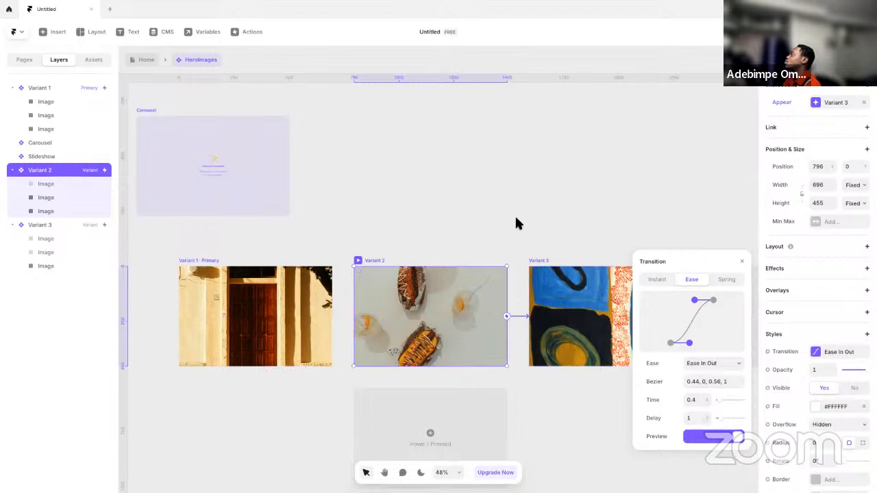
{"action": "left_click", "coordinate": [214, 272]}
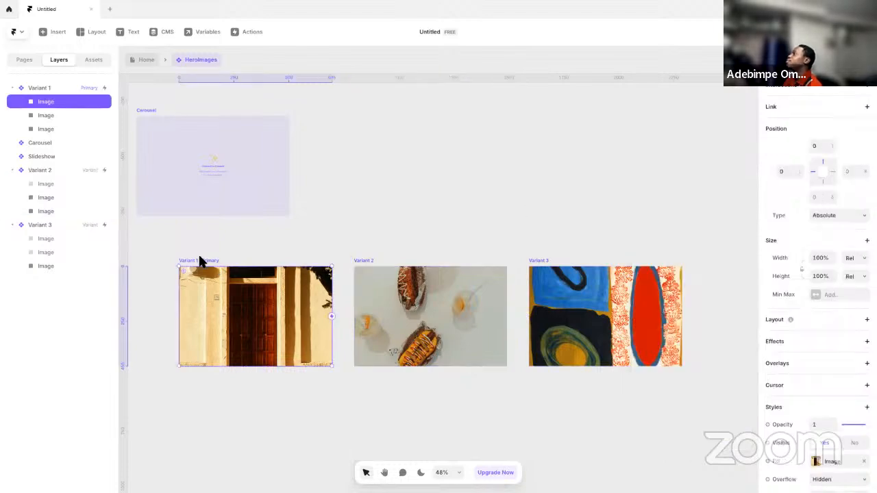
{"action": "left_click", "coordinate": [202, 260]}
{"action": "left_click", "coordinate": [183, 260]}
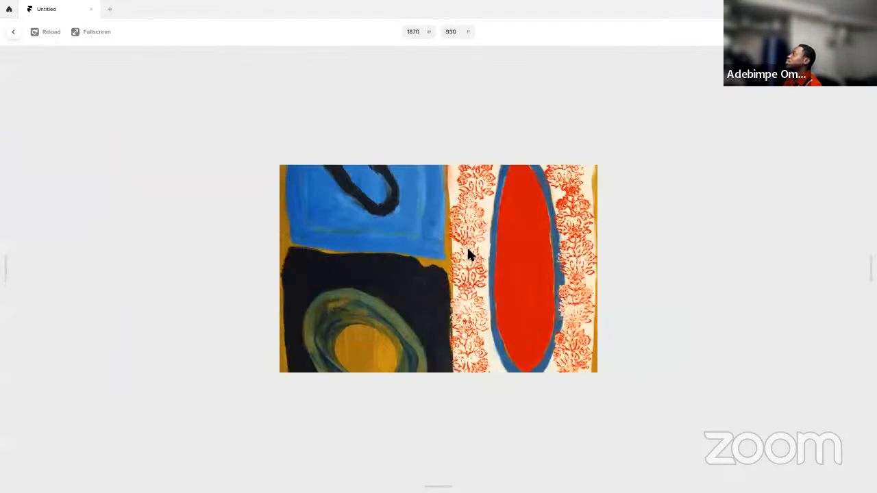
{"action": "key", "text": "Escape"}
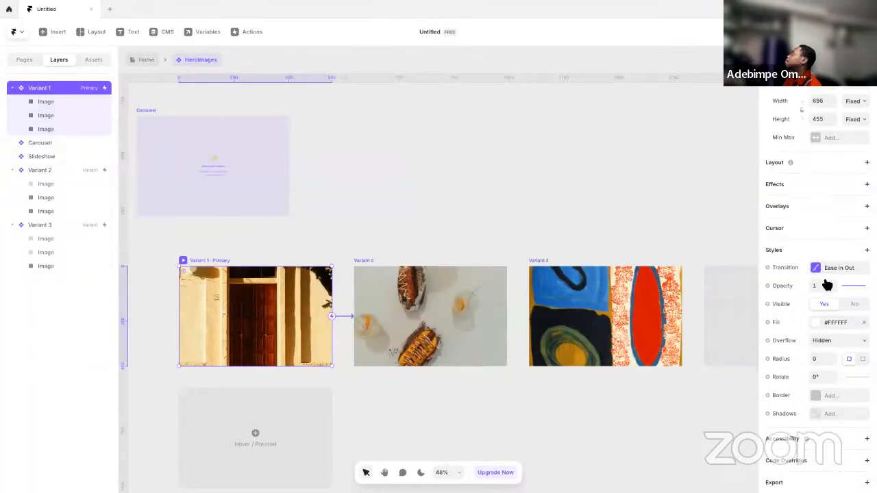
- Compare the Appear interactions of the three variants and set Variant 1's interaction to Cycle
{"action": "scroll", "coordinate": [822, 288], "scroll_direction": "up", "scroll_amount": 3}
{"action": "left_click", "coordinate": [829, 104]}
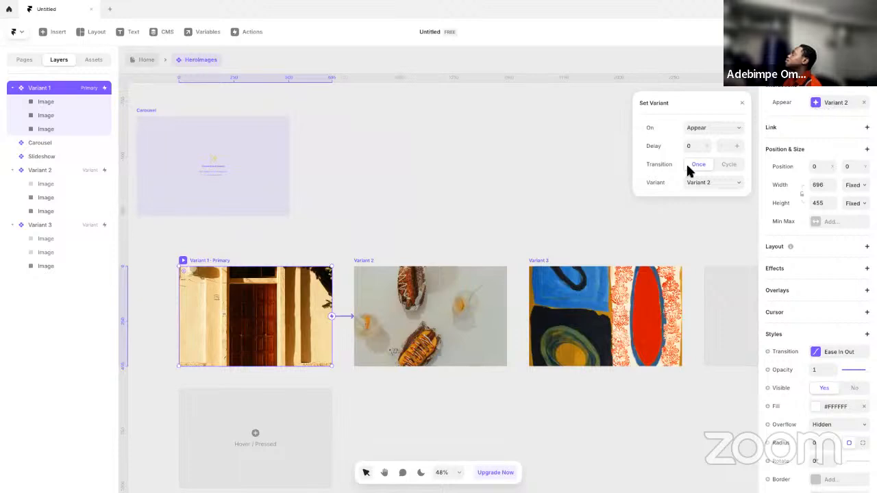
{"action": "left_click", "coordinate": [374, 261]}
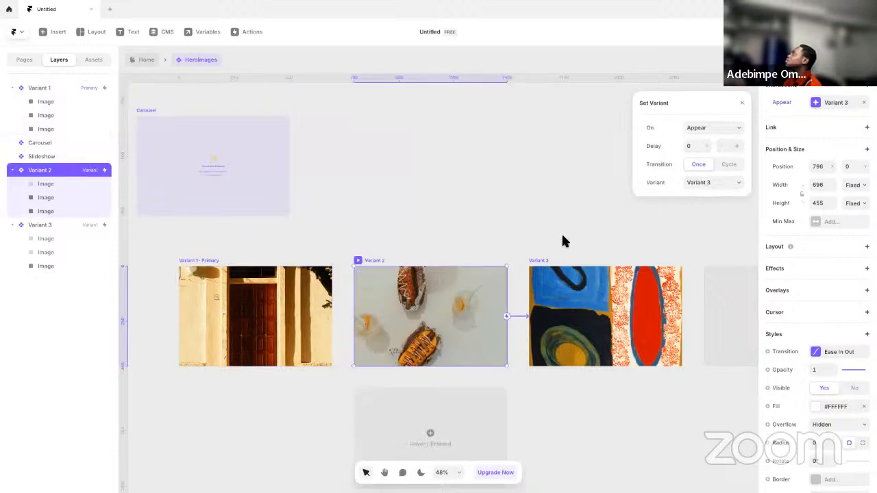
{"action": "left_click", "coordinate": [550, 261]}
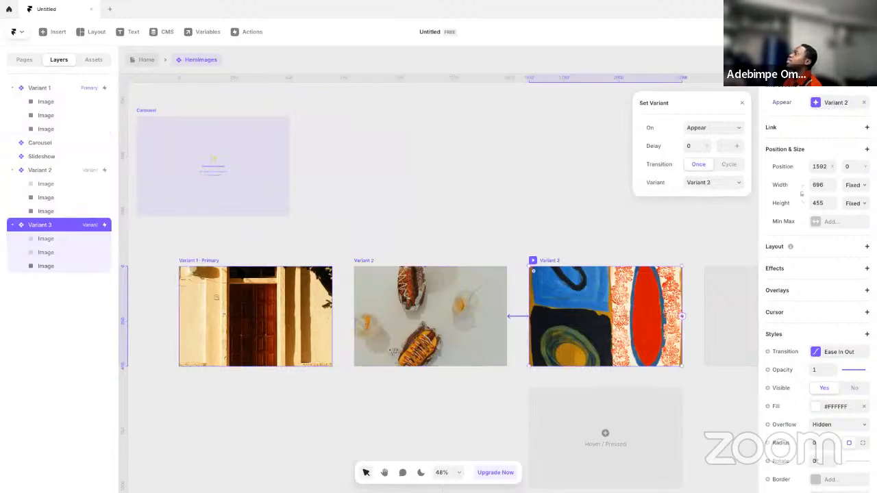
{"action": "left_click", "coordinate": [200, 262]}
{"action": "left_click", "coordinate": [729, 166]}
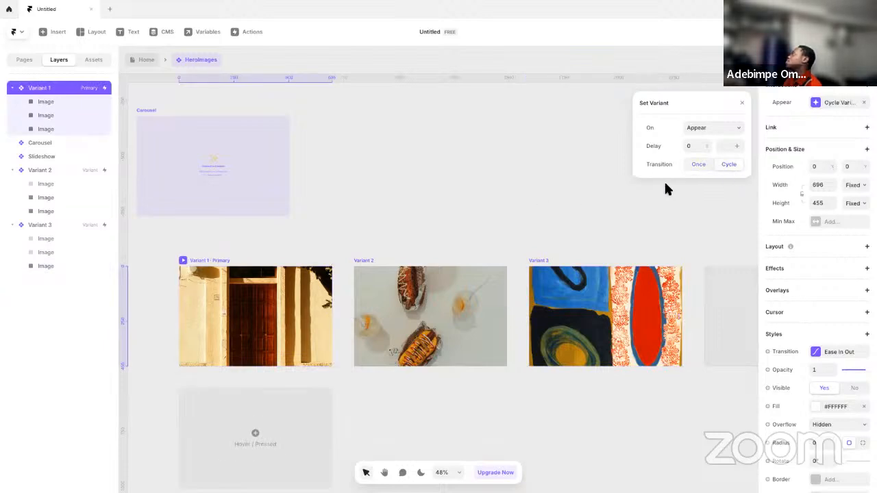
{"action": "left_click", "coordinate": [370, 262]}
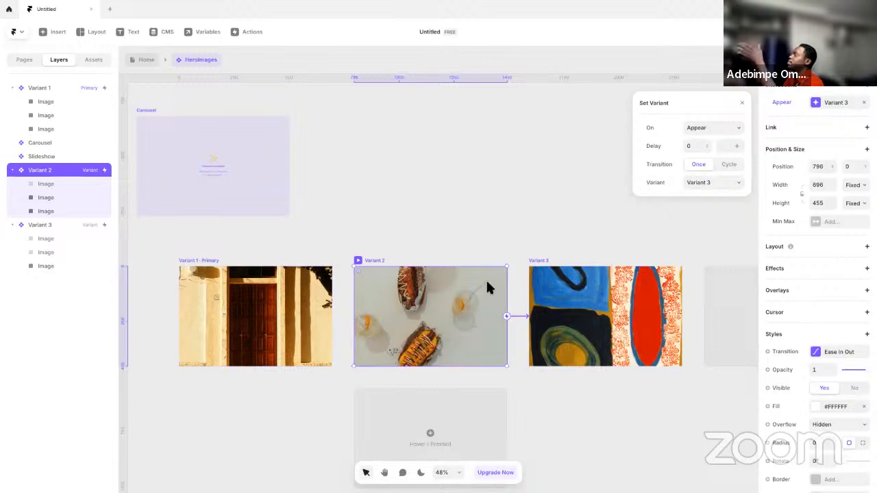
{"action": "left_click", "coordinate": [192, 261]}
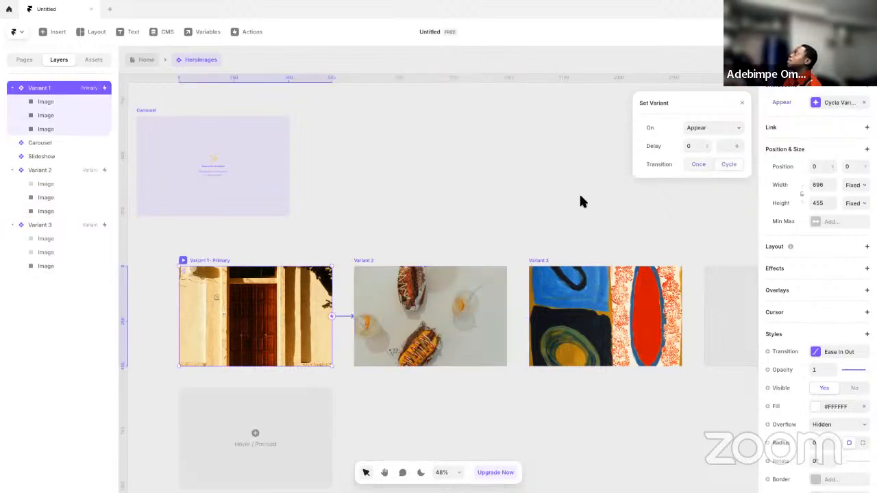
- Set the Appear interaction's delay to 2 s for Variants 1, 2 and 3
{"action": "left_click", "coordinate": [687, 146]}
{"action": "type", "text": "2"}
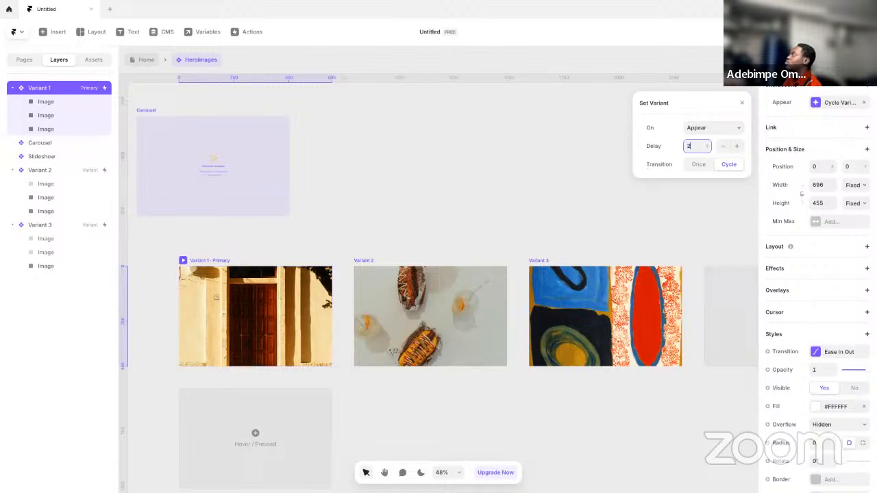
{"action": "left_click", "coordinate": [364, 261]}
{"action": "left_click", "coordinate": [686, 146]}
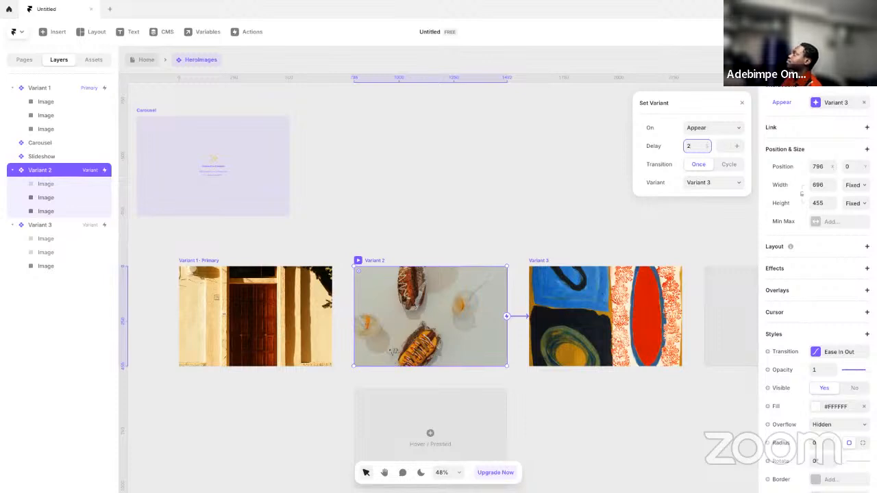
{"action": "left_click", "coordinate": [552, 260]}
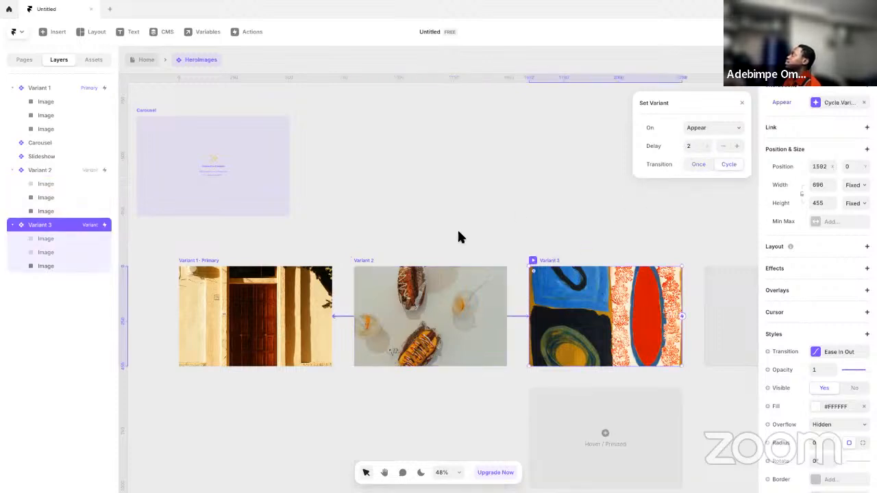
- Set the Ease In Out transition's delay to 0 for all three variants and preview the component from Variant 1
{"action": "left_click", "coordinate": [832, 352]}
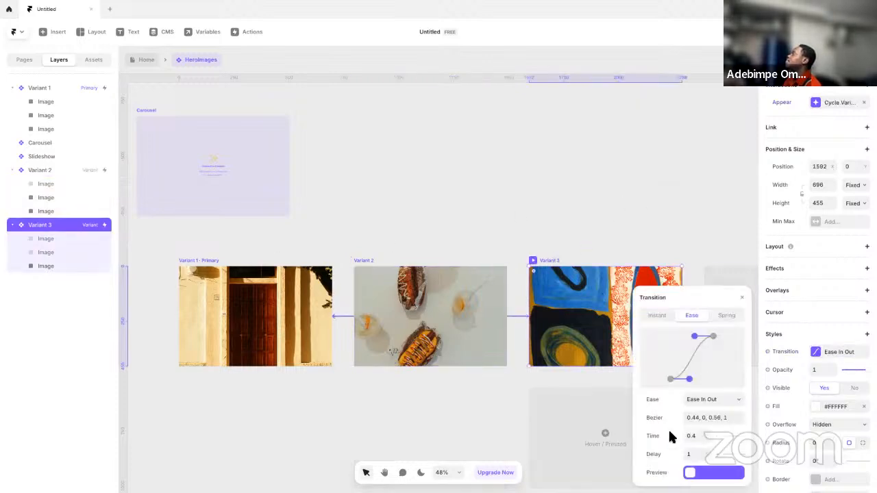
{"action": "left_click", "coordinate": [696, 454]}
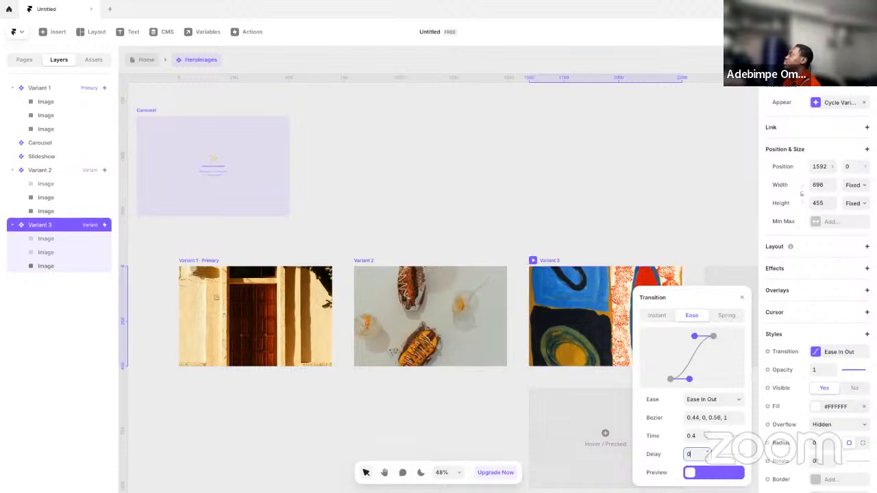
{"action": "left_click", "coordinate": [388, 269]}
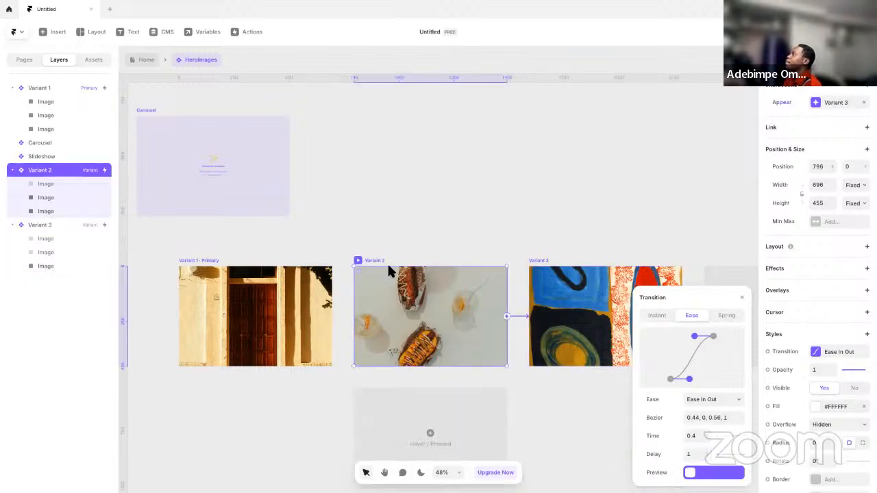
{"action": "left_click", "coordinate": [697, 453]}
{"action": "type", "text": "0"}
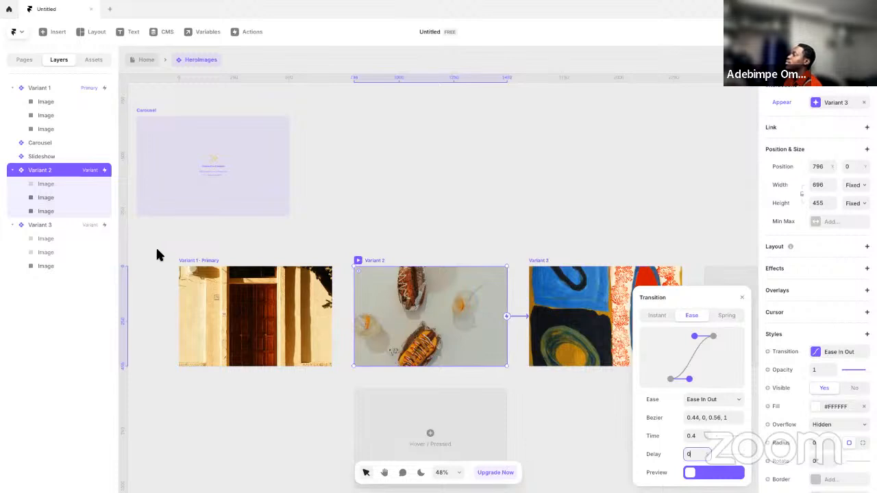
{"action": "left_click", "coordinate": [212, 268]}
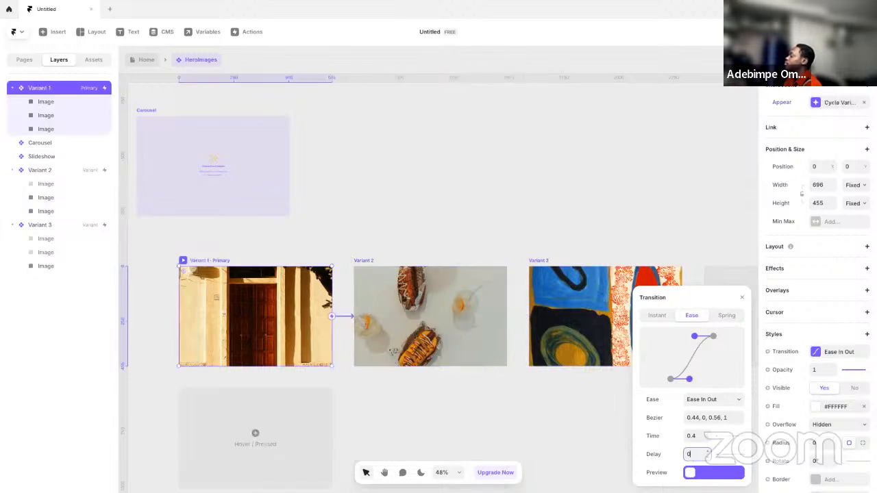
{"action": "key", "text": "ctrl+p"}
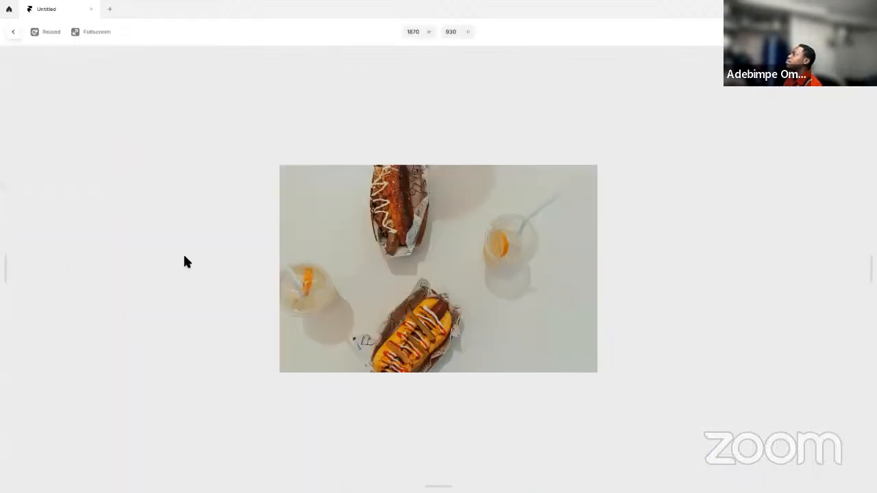
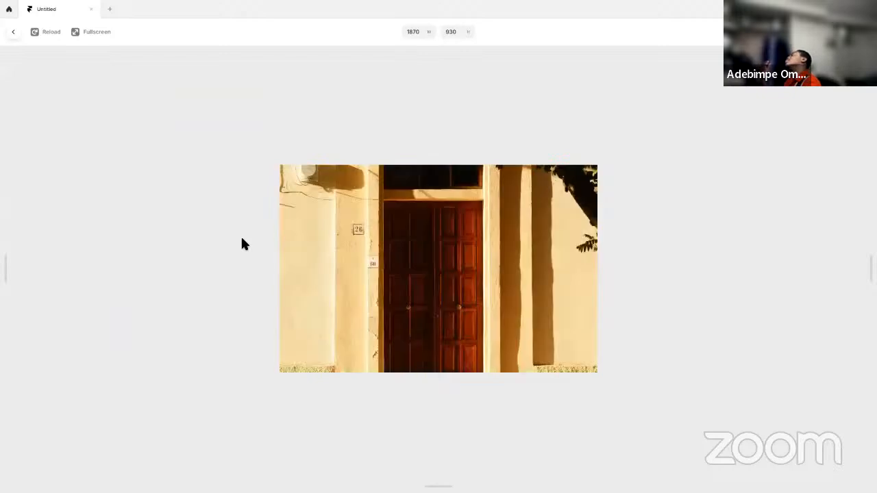
{"action": "key", "text": "Escape"}
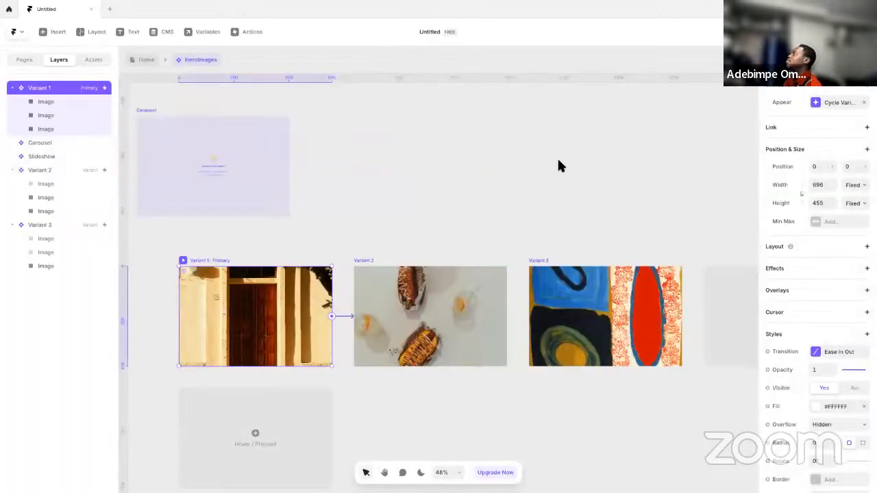
- Set the Appear interaction's delay to 1 s, check it on each variant and preview the component from Variant 1
{"action": "left_click", "coordinate": [837, 102]}
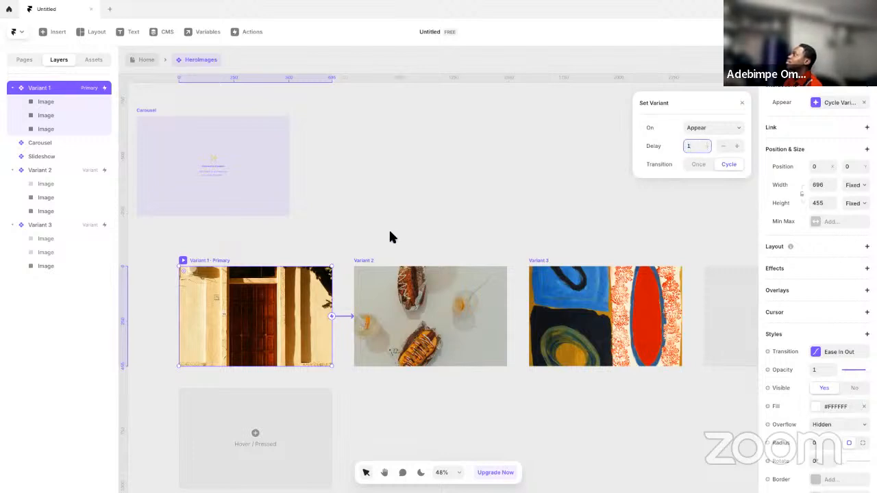
{"action": "left_click", "coordinate": [366, 261]}
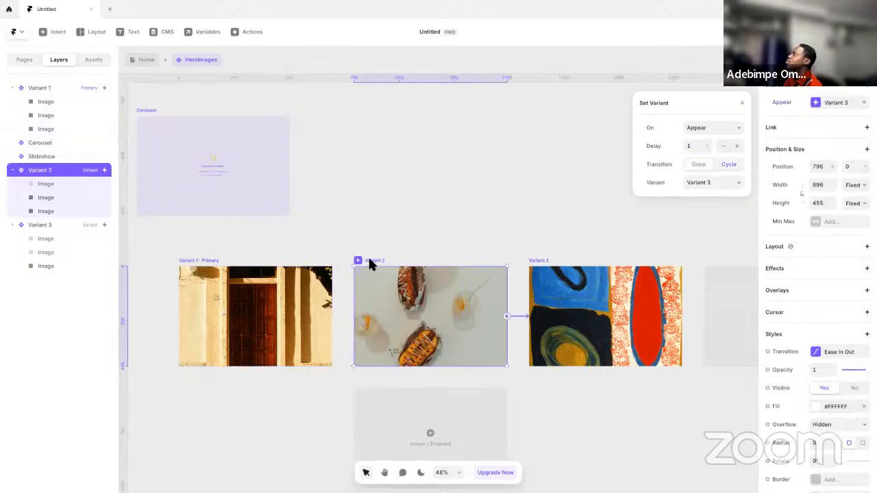
{"action": "left_click", "coordinate": [543, 259]}
{"action": "left_click", "coordinate": [201, 262]}
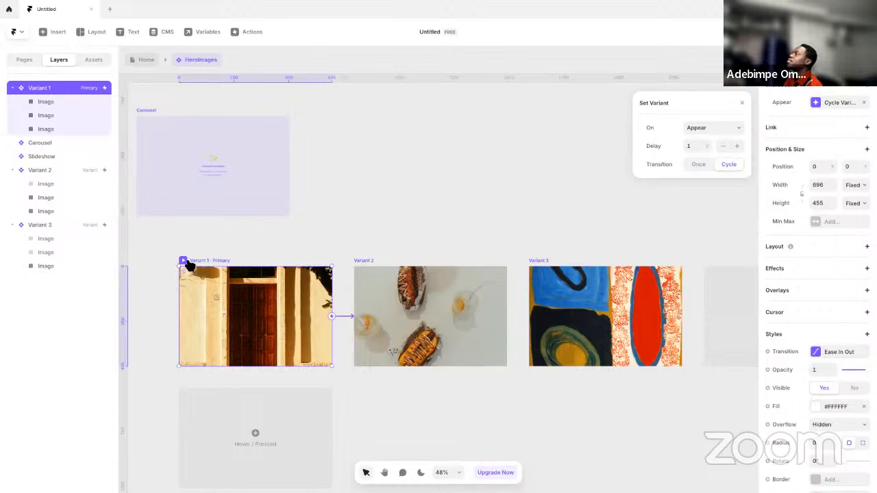
{"action": "left_click", "coordinate": [184, 262]}
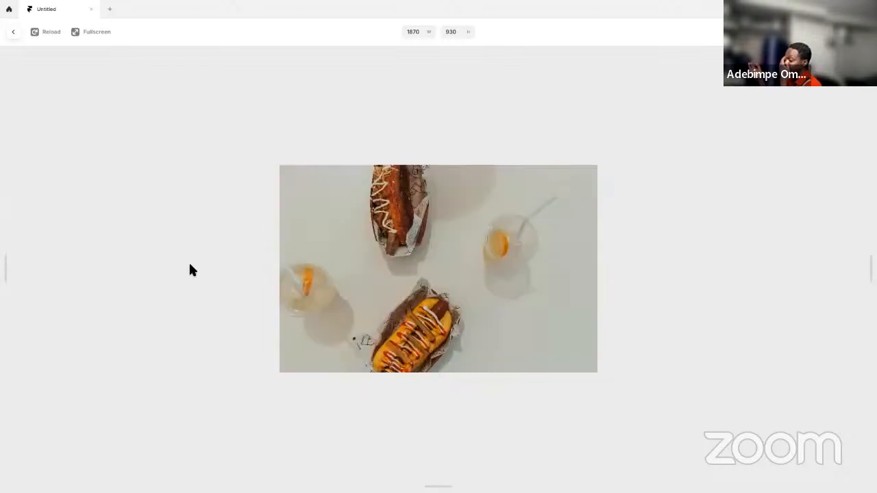
{"action": "key", "text": "Escape"}
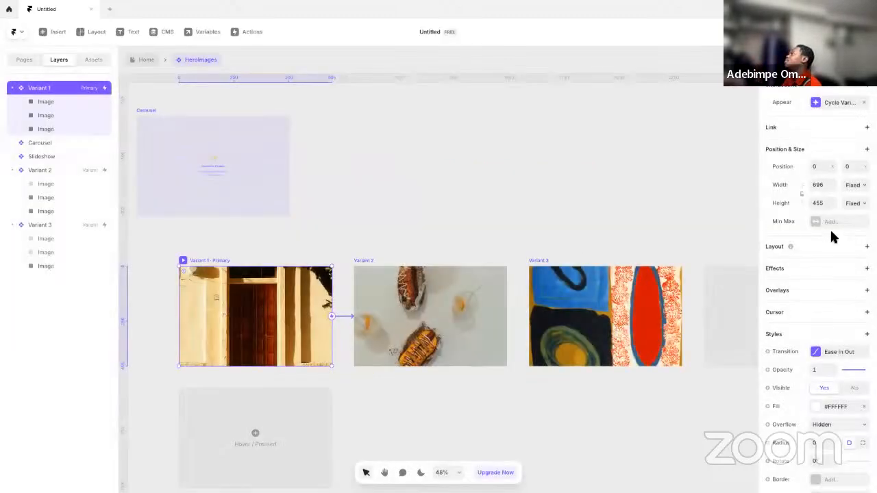
- Set Variant 1's Appear interaction delay to 0.5 s and preview the component
{"action": "left_click", "coordinate": [832, 104]}
{"action": "left_click", "coordinate": [694, 145]}
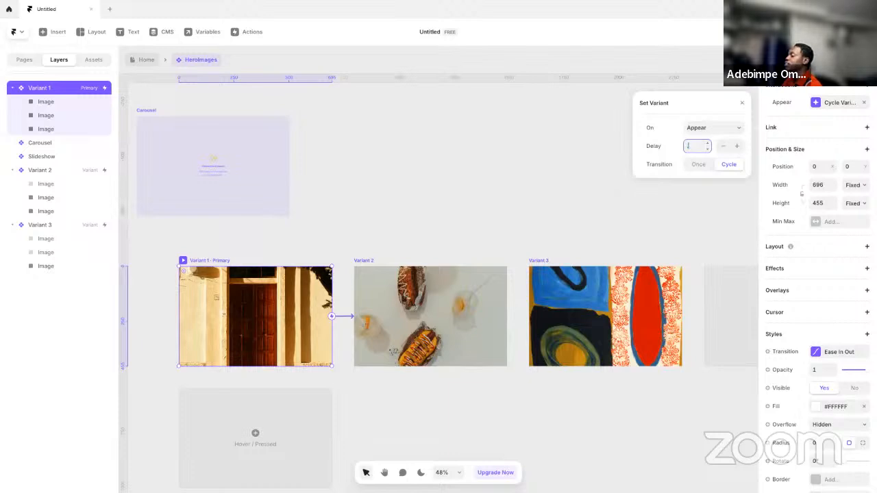
{"action": "type", "text": "0.5"}
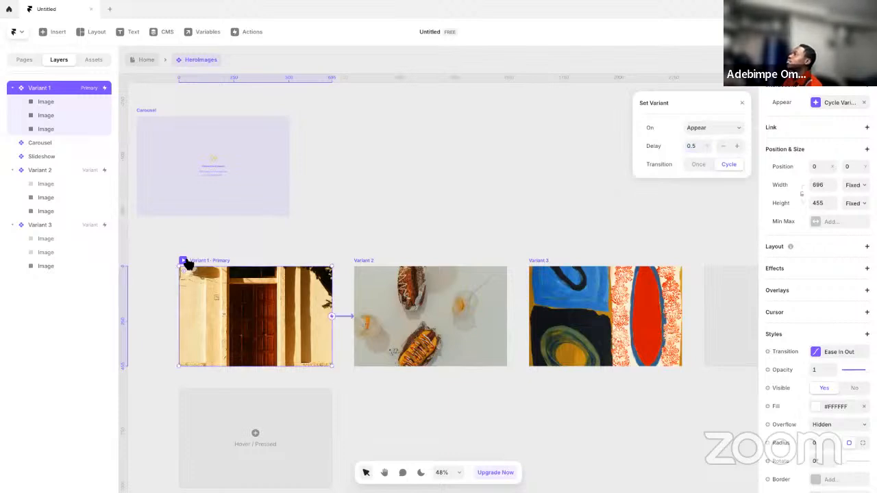
{"action": "left_click", "coordinate": [185, 260]}
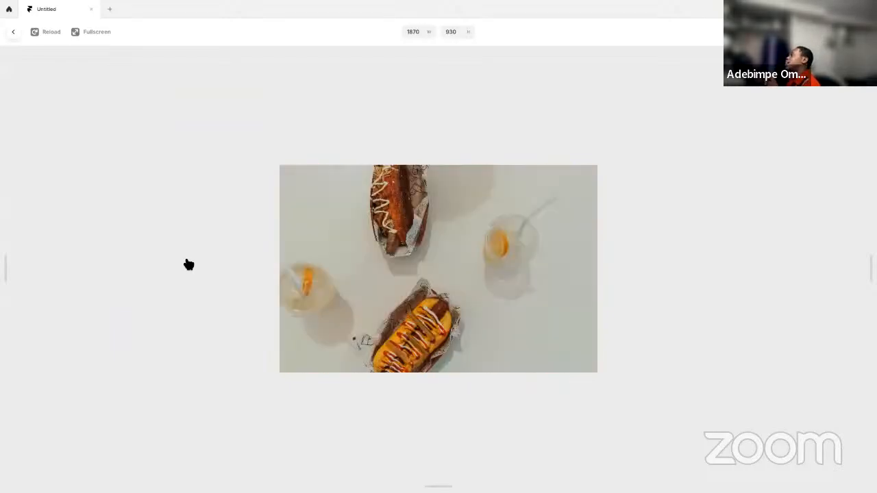
{"action": "key", "text": "Escape"}
- Switch to the browser to examine the PORTO ROCHA site's image slideshow, and return to the Framer project
{"action": "key", "text": "ctrl+Left"}
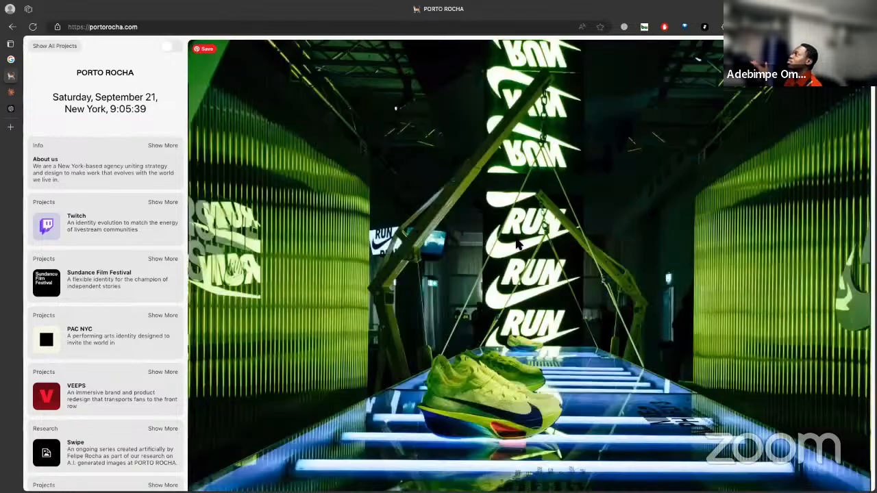
{"action": "key", "text": "ctrl+Right"}
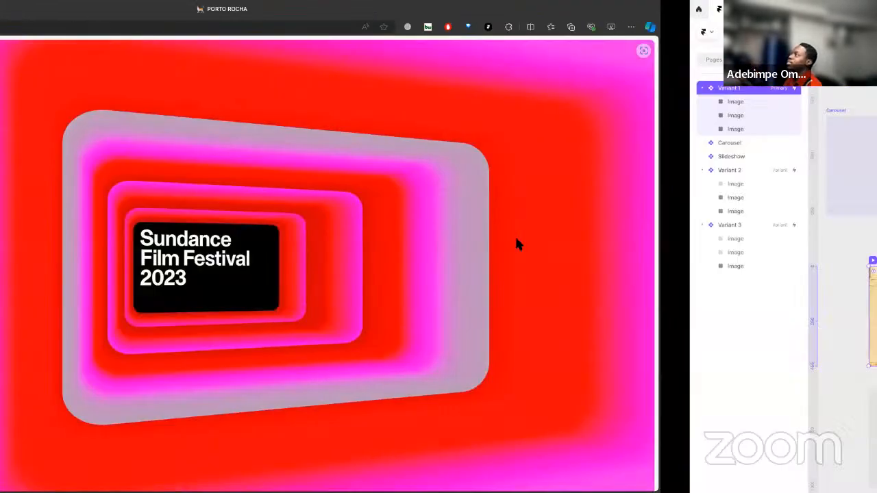
{"action": "left_click", "coordinate": [507, 239]}
- Add two more variants after Variant 3 in the HeroImages component
{"action": "left_click", "coordinate": [568, 259]}
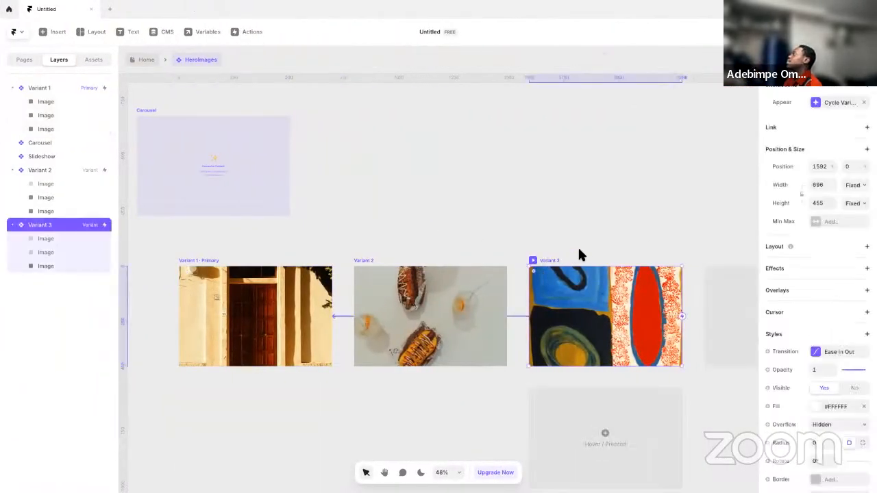
{"action": "left_click_drag", "start_coordinate": [587, 254], "coordinate": [507, 258]}
{"action": "left_click", "coordinate": [665, 293]}
{"action": "left_click", "coordinate": [616, 280]}
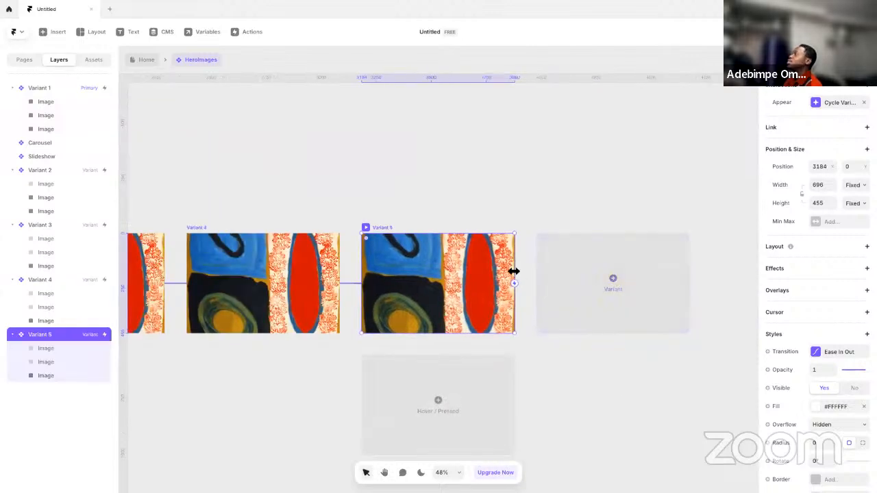
- Replace the visible images in Variant 4 and Variant 5 with random Unsplash photos
{"action": "scroll", "coordinate": [510, 253], "scroll_direction": "up", "scroll_amount": 1}
{"action": "scroll", "coordinate": [508, 235], "scroll_direction": "down", "scroll_amount": 5}
{"action": "left_click", "coordinate": [422, 266]}
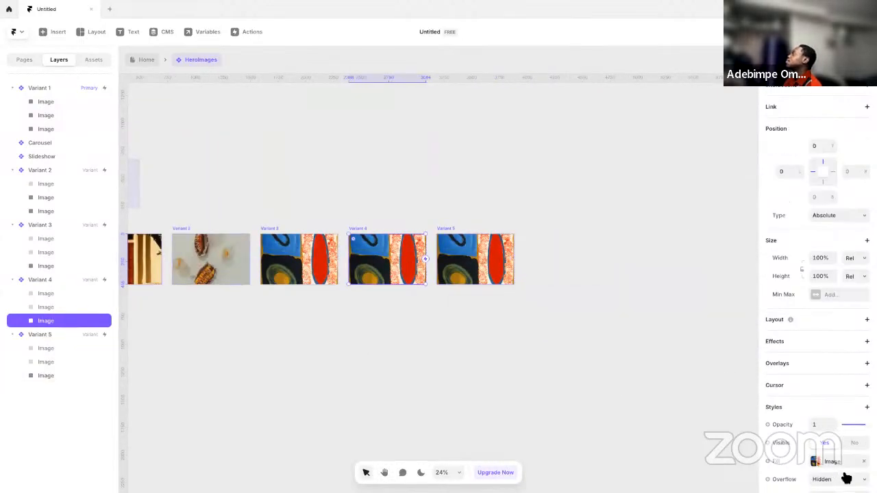
{"action": "left_click", "coordinate": [820, 463]}
{"action": "left_click", "coordinate": [724, 473]}
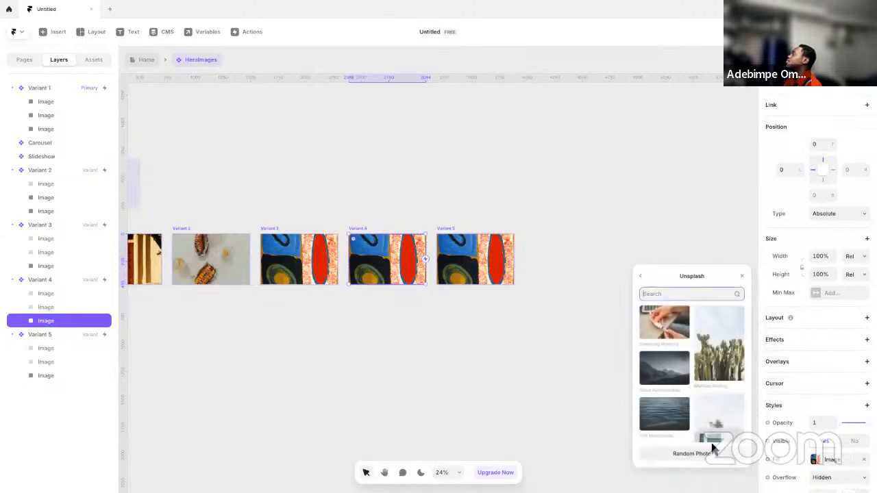
{"action": "left_click", "coordinate": [712, 458]}
{"action": "left_click", "coordinate": [465, 268]}
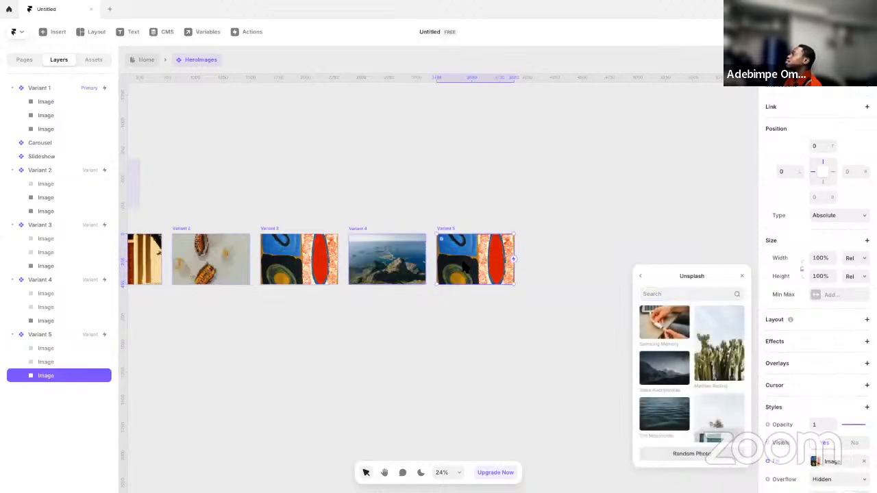
{"action": "left_click", "coordinate": [671, 454]}
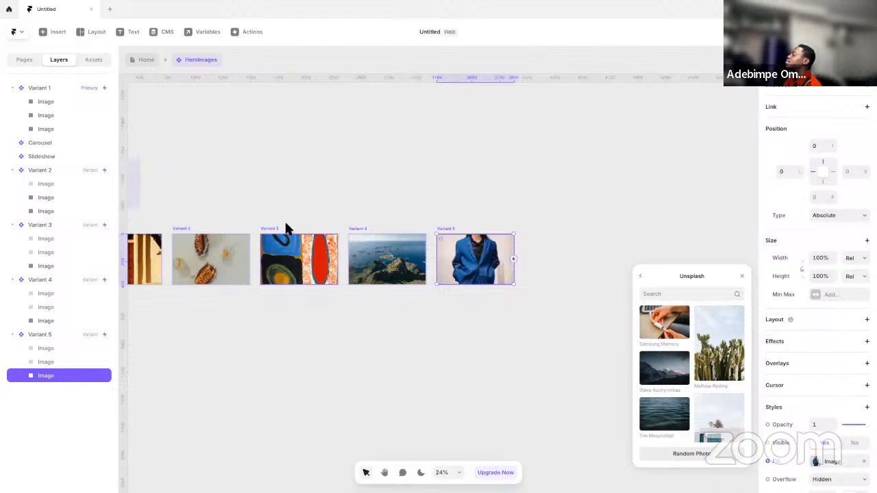
- Preview the five-variant slideshow starting from Variant 1
{"action": "scroll", "coordinate": [336, 226], "scroll_direction": "left", "scroll_amount": 3}
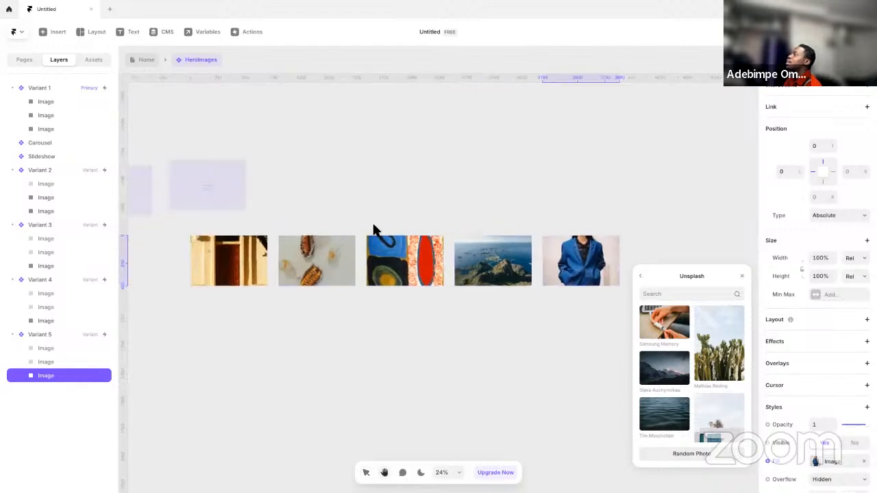
{"action": "left_click", "coordinate": [474, 231]}
{"action": "left_click", "coordinate": [641, 276]}
{"action": "left_click", "coordinate": [194, 232]}
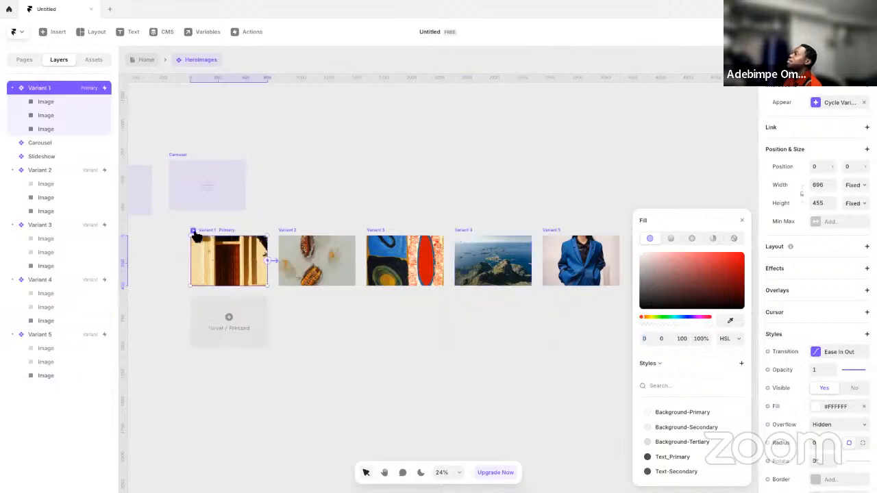
{"action": "key", "text": "ctrl+p"}
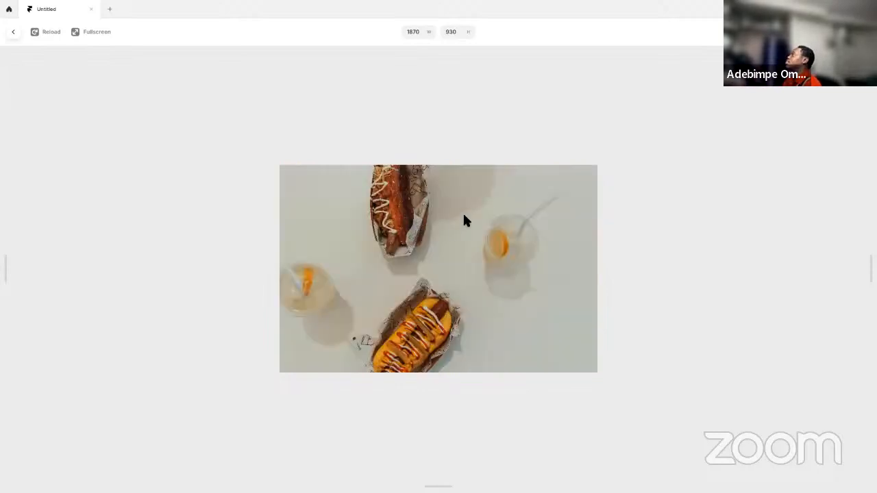
{"action": "key", "text": "Escape"}
- Check the delay and transition settings of the Appear interactions on Variant 4 and Variant 5
{"action": "left_click", "coordinate": [478, 233]}
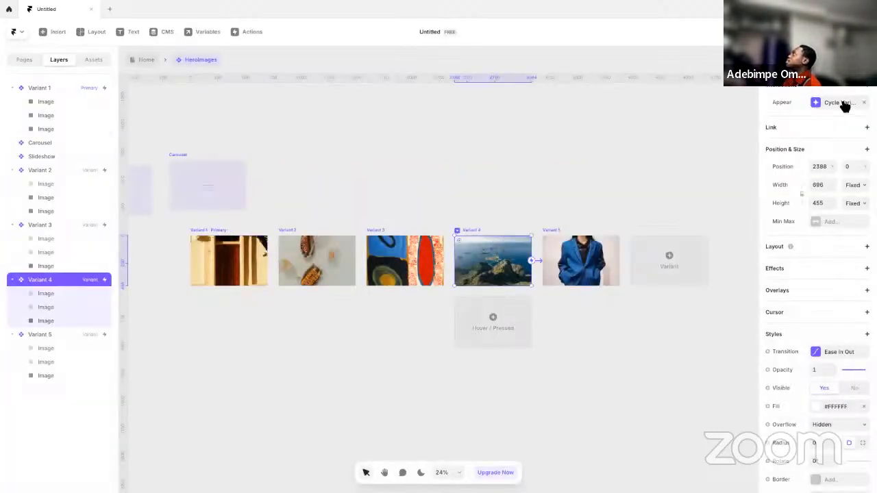
{"action": "left_click", "coordinate": [841, 103]}
{"action": "left_click", "coordinate": [554, 230]}
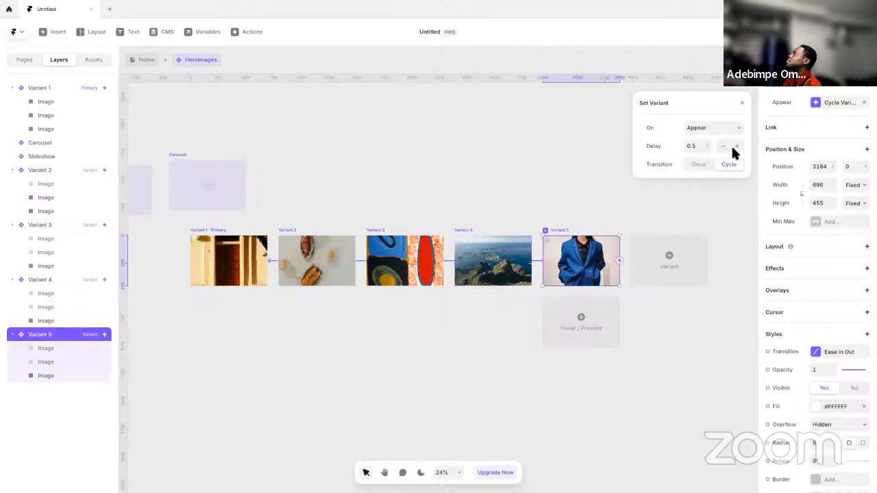
{"action": "left_click", "coordinate": [271, 219]}
- Change Variant 1's transition type from Ease to Spring
{"action": "left_click", "coordinate": [206, 233]}
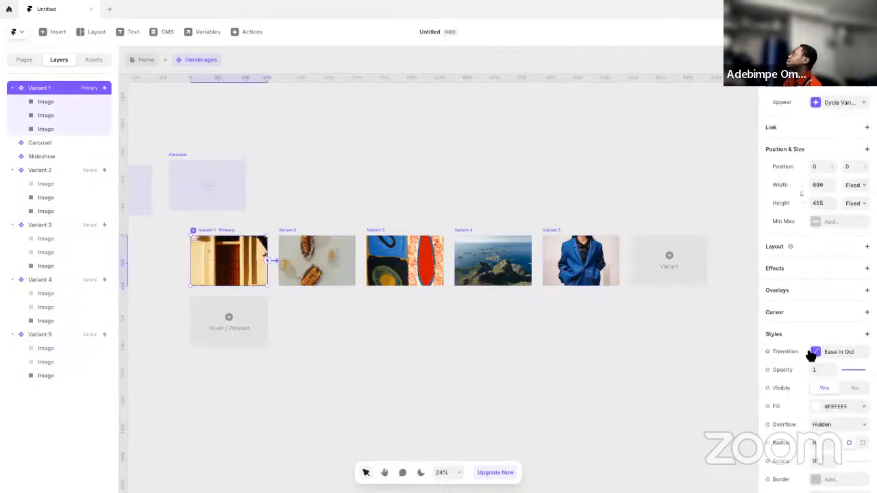
{"action": "left_click", "coordinate": [788, 353]}
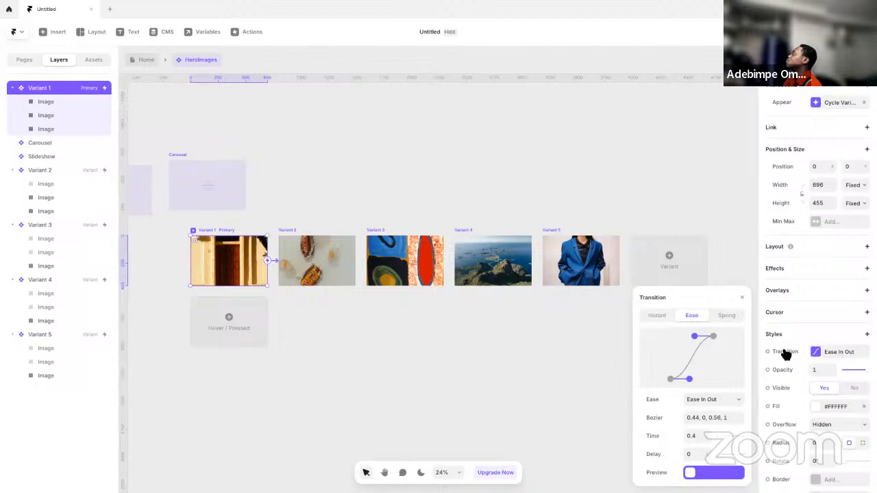
{"action": "left_click", "coordinate": [725, 316]}
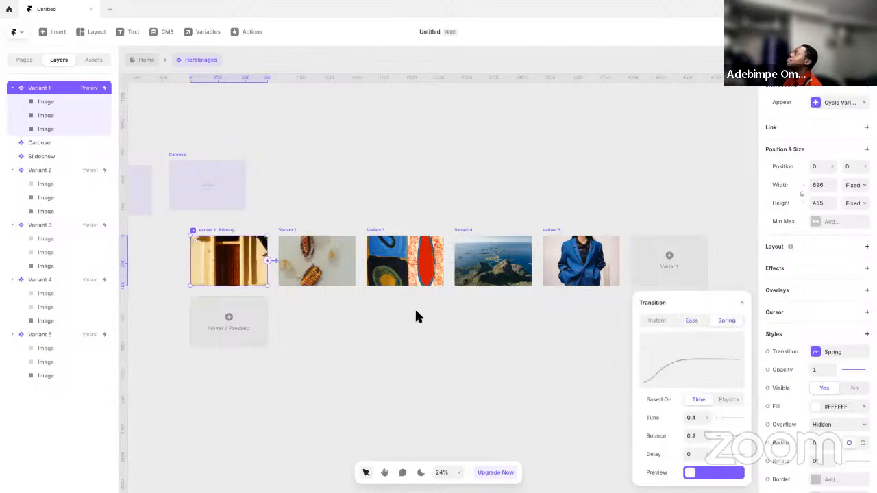
- Change the transition of Variants 2 to 5 together to Spring with a time of 0.5
{"action": "left_click", "coordinate": [194, 231]}
{"action": "key", "text": "Escape"}
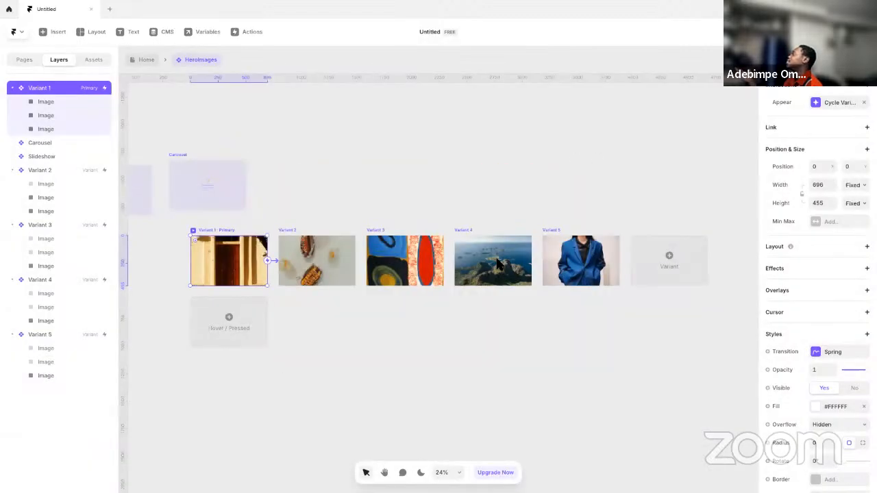
{"action": "left_click", "coordinate": [283, 231]}
{"action": "left_click", "coordinate": [384, 236], "text": "shift"}
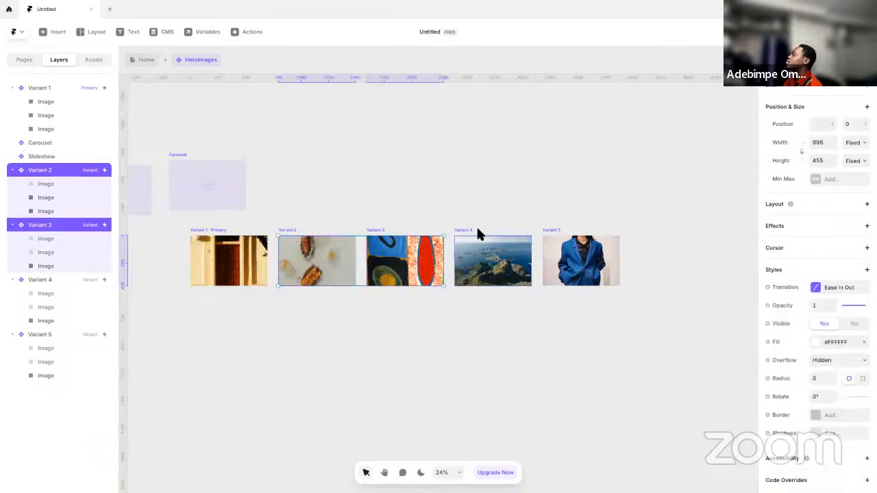
{"action": "left_click", "coordinate": [504, 230], "text": "shift"}
{"action": "left_click", "coordinate": [553, 231], "text": "shift"}
{"action": "left_click", "coordinate": [824, 287]}
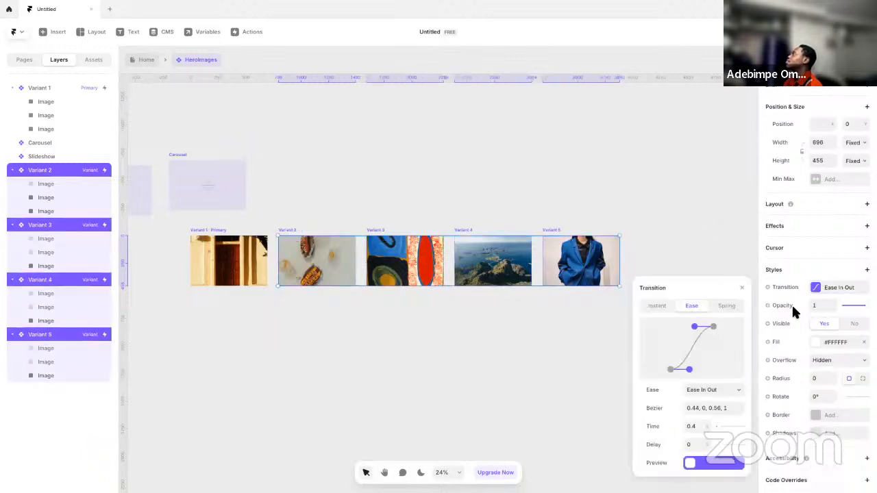
{"action": "left_click", "coordinate": [728, 307]}
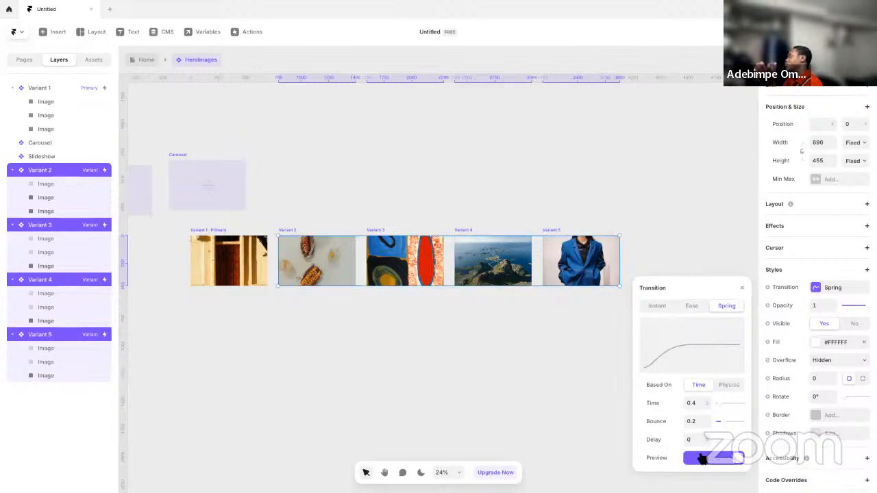
{"action": "left_click", "coordinate": [692, 403]}
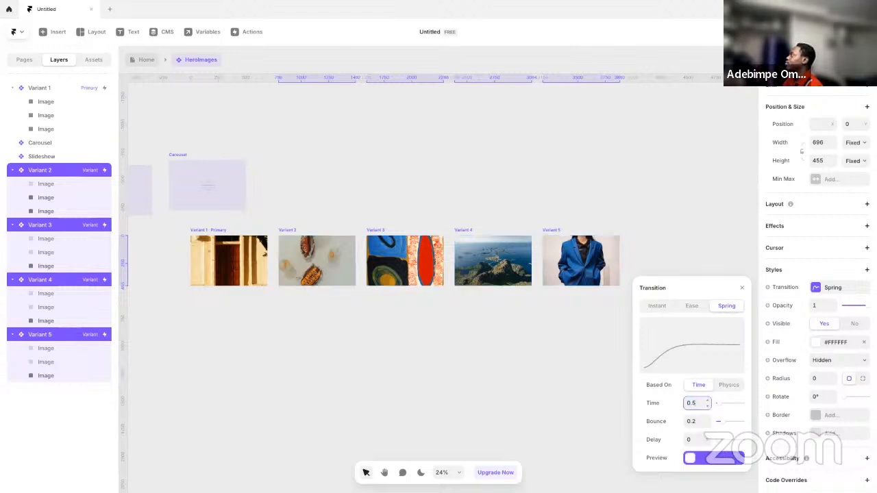
- Preview the slideshow from Variant 1 with the Spring transitions, and return to the component canvas
{"action": "left_click", "coordinate": [203, 234]}
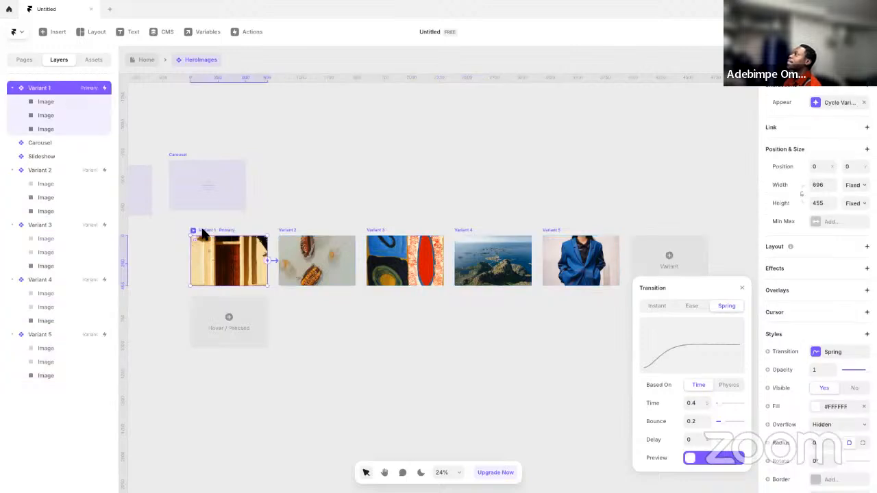
{"action": "key", "text": "ctrl+p"}
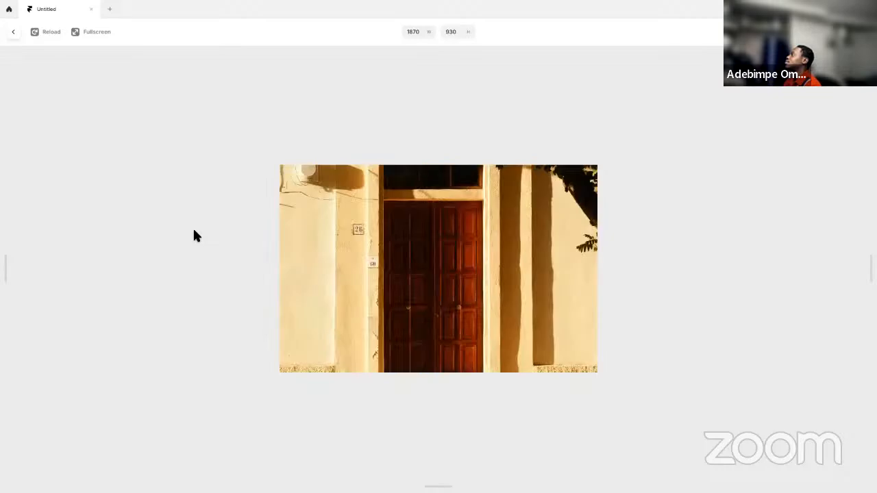
{"action": "key", "text": "Escape"}
{"action": "left_click", "coordinate": [472, 177]}
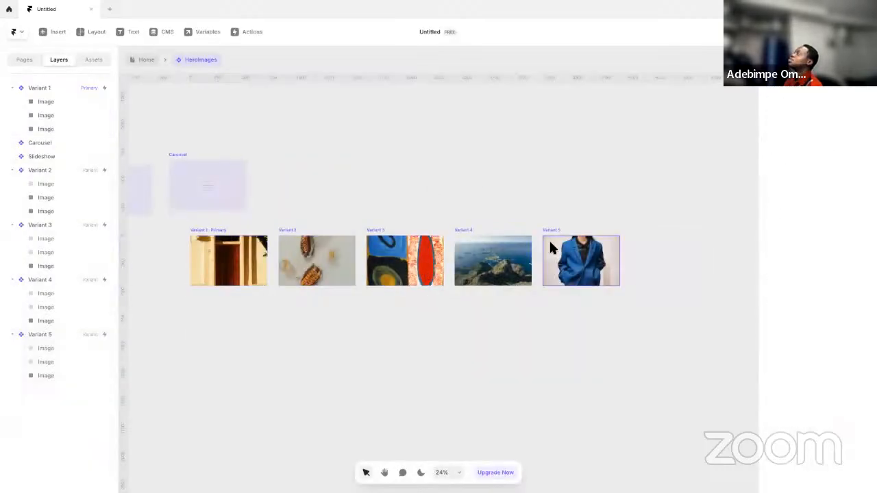
- Return to the Home page and move the HeroImages component into the blue frame of the Desktop layout
{"action": "left_click", "coordinate": [141, 61]}
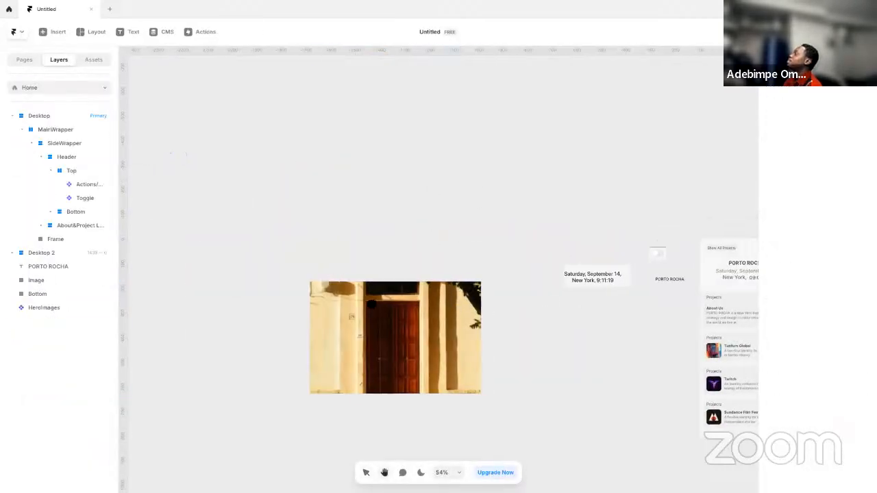
{"action": "left_click", "coordinate": [232, 336]}
{"action": "left_click_drag", "start_coordinate": [232, 336], "coordinate": [696, 328]}
{"action": "left_click_drag", "start_coordinate": [563, 338], "coordinate": [254, 349]}
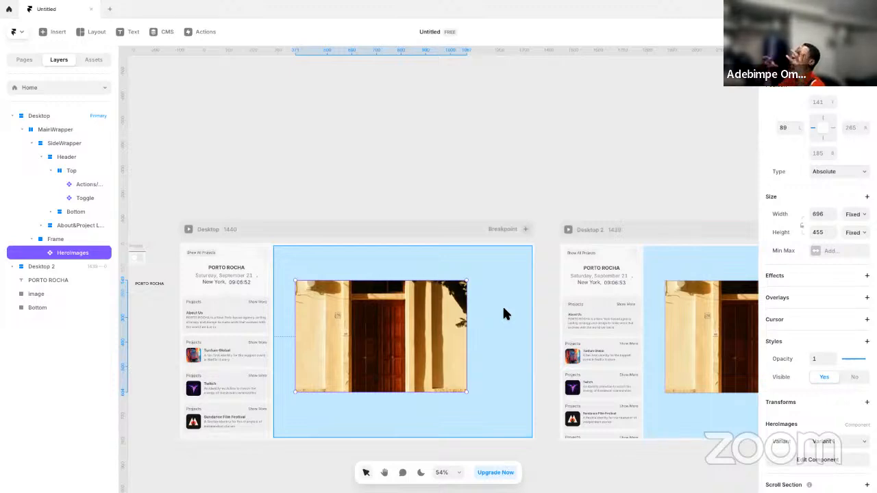
- Try to wrap the HeroImages component in a stack
{"action": "left_click", "coordinate": [529, 305]}
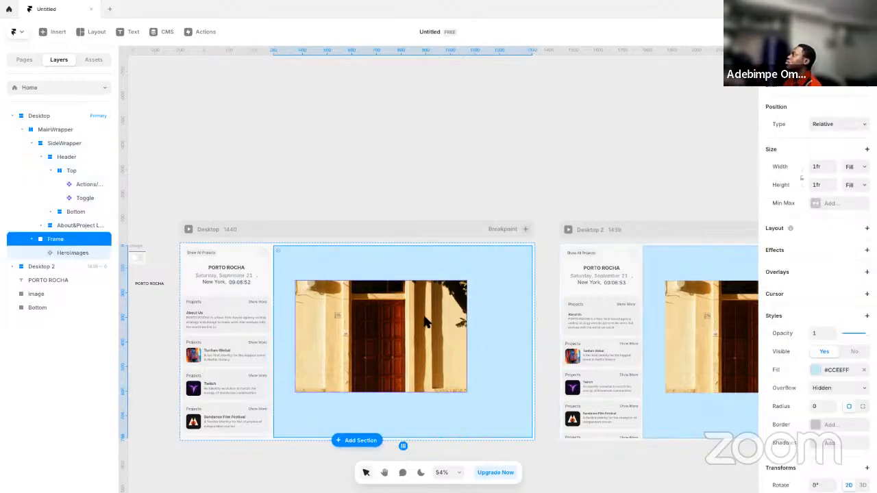
{"action": "left_click", "coordinate": [473, 302]}
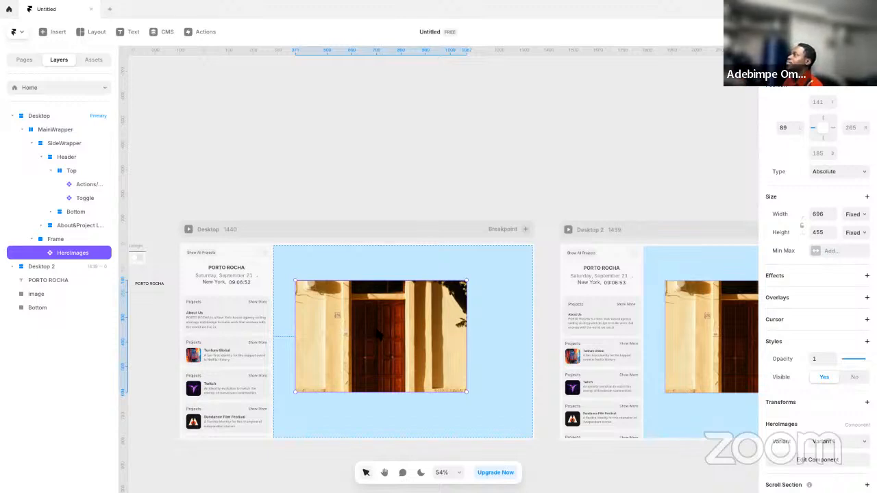
{"action": "right_click", "coordinate": [426, 340]}
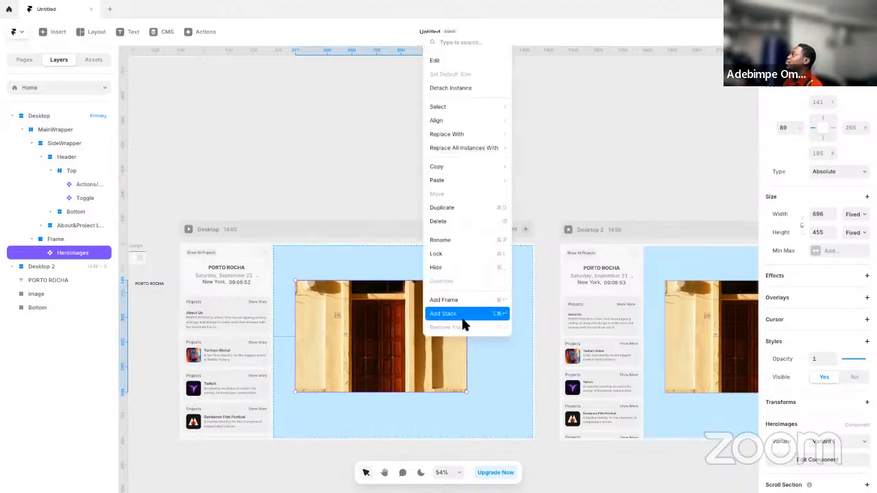
{"action": "left_click", "coordinate": [465, 316]}
{"action": "key", "text": "super+z"}
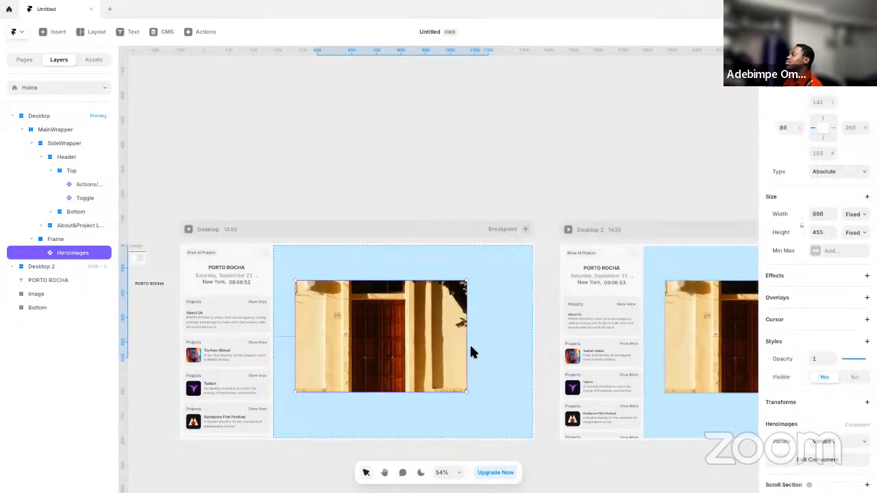
- Wrap the HeroImages component in a frame, and wrap it again in a second frame nested inside the first
{"action": "right_click", "coordinate": [416, 339]}
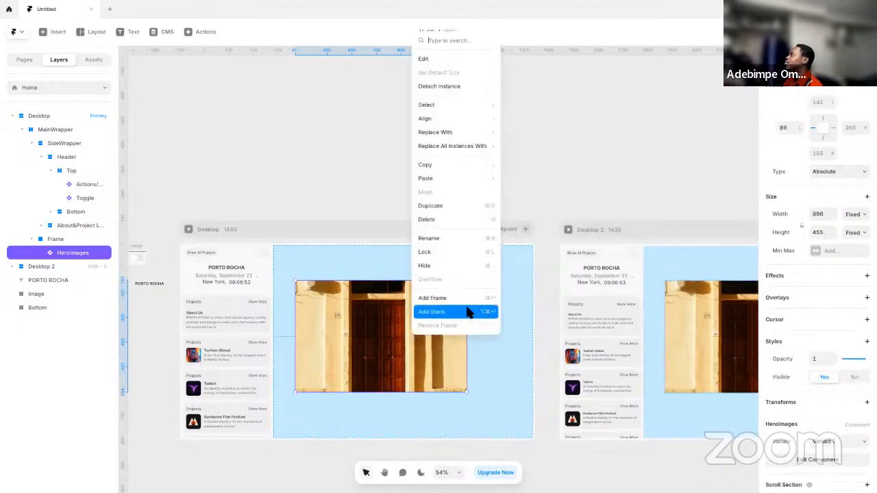
{"action": "left_click", "coordinate": [469, 300]}
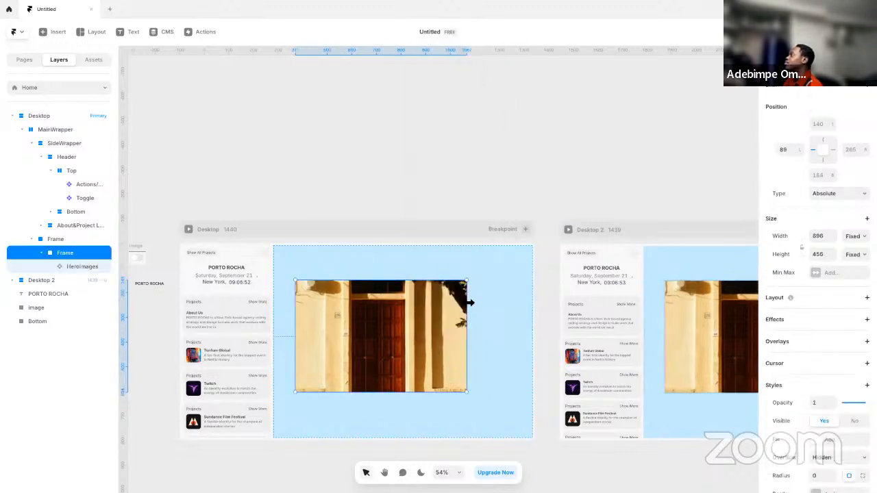
{"action": "right_click", "coordinate": [425, 331]}
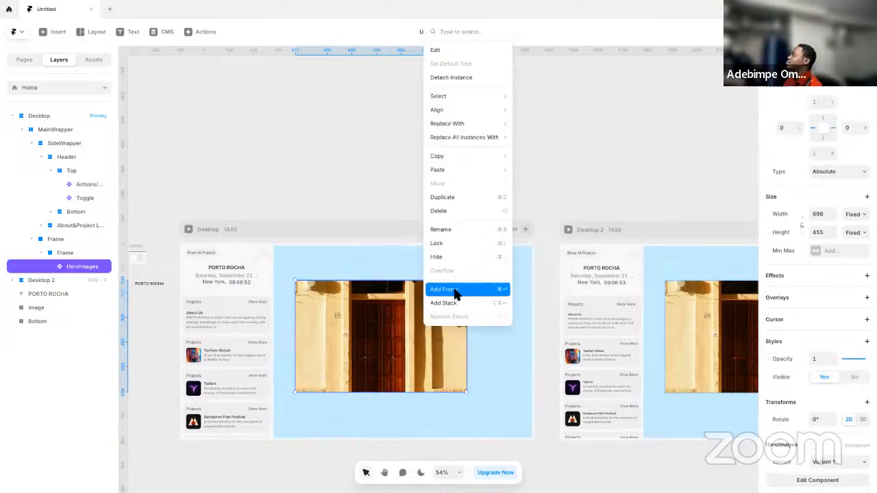
{"action": "left_click", "coordinate": [454, 291]}
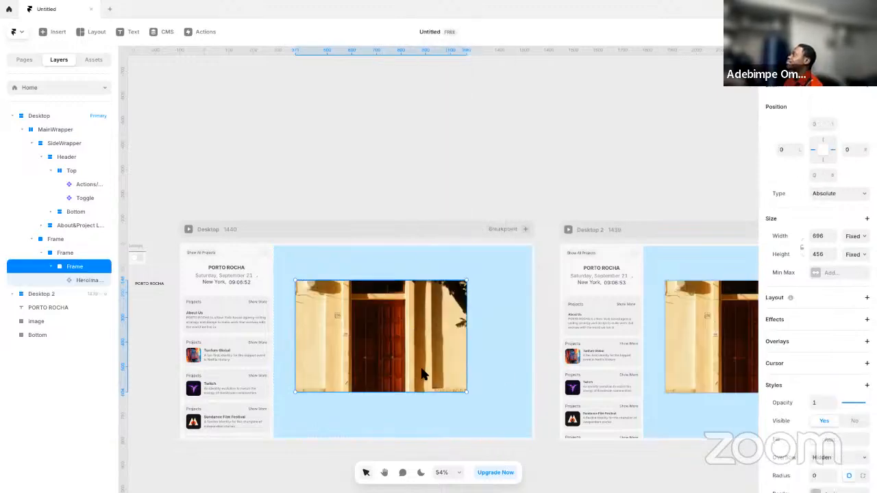
- Rename the outer blue frame that holds the nested frames as Background
{"action": "left_click", "coordinate": [66, 254]}
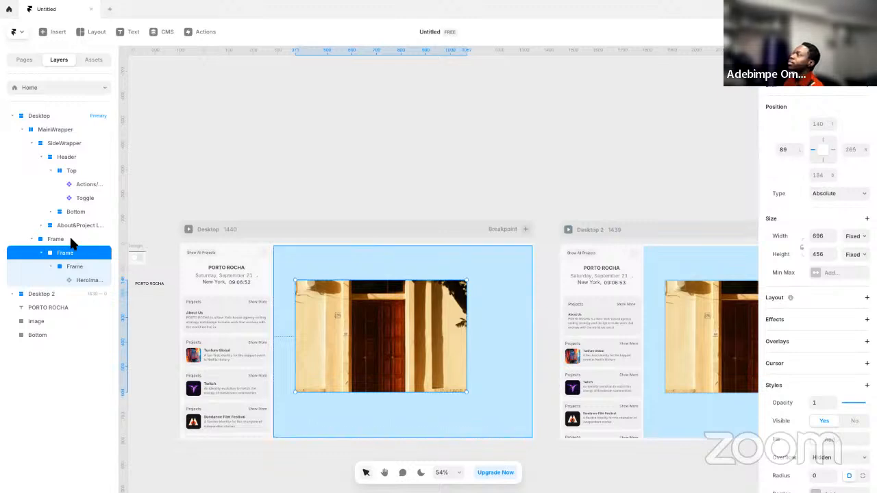
{"action": "left_click", "coordinate": [72, 243]}
{"action": "double_click", "coordinate": [74, 243]}
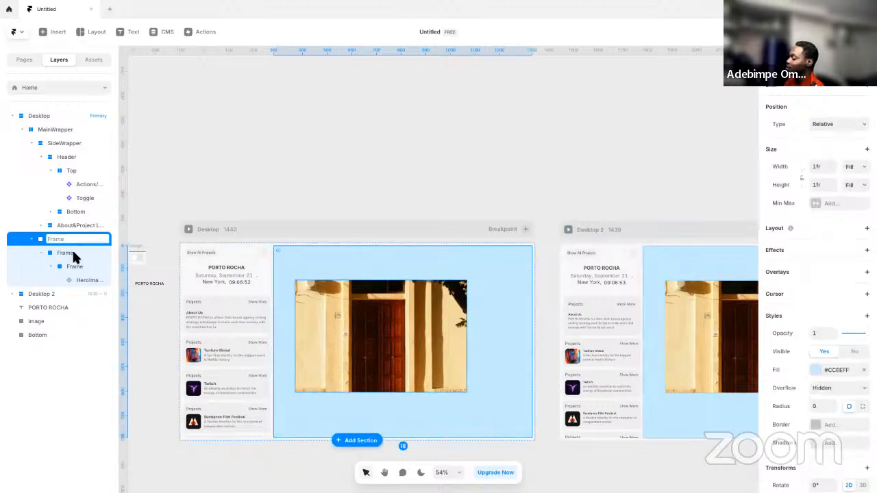
{"action": "type", "text": "Background"}
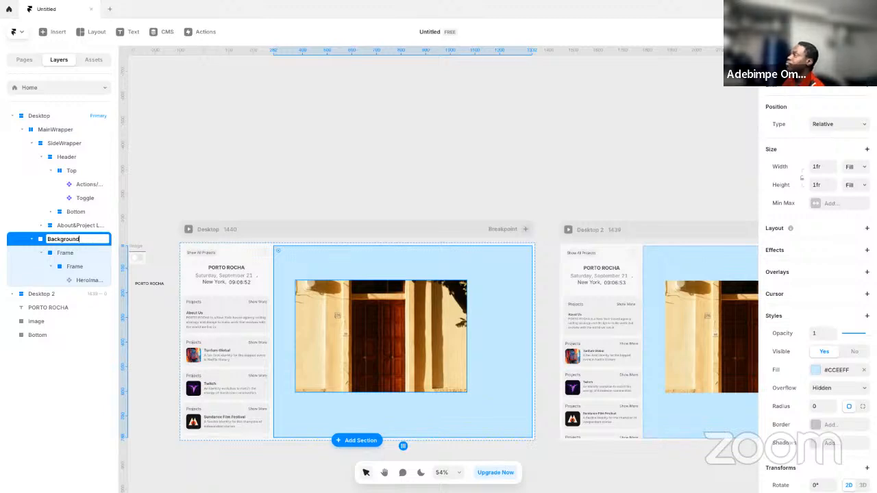
{"action": "key", "text": "Return"}
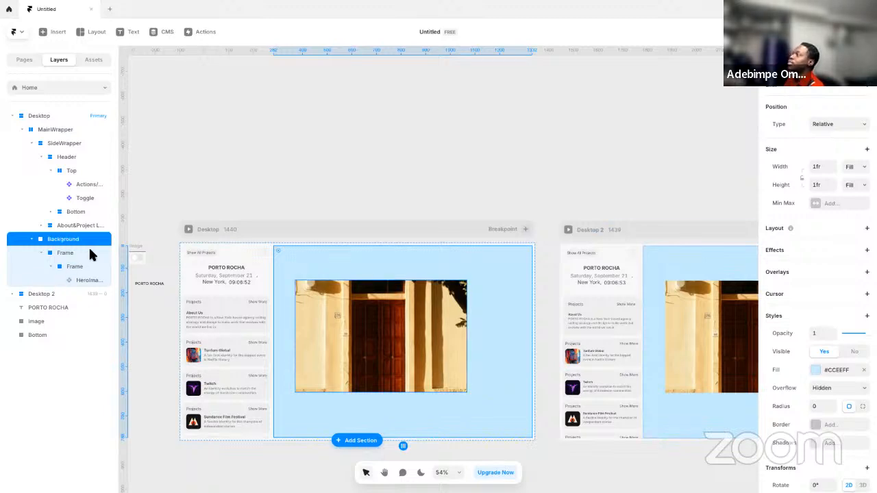
- Rename the frame directly inside Background as Masory Grid
{"action": "double_click", "coordinate": [88, 253]}
{"action": "type", "text": "Mans"}
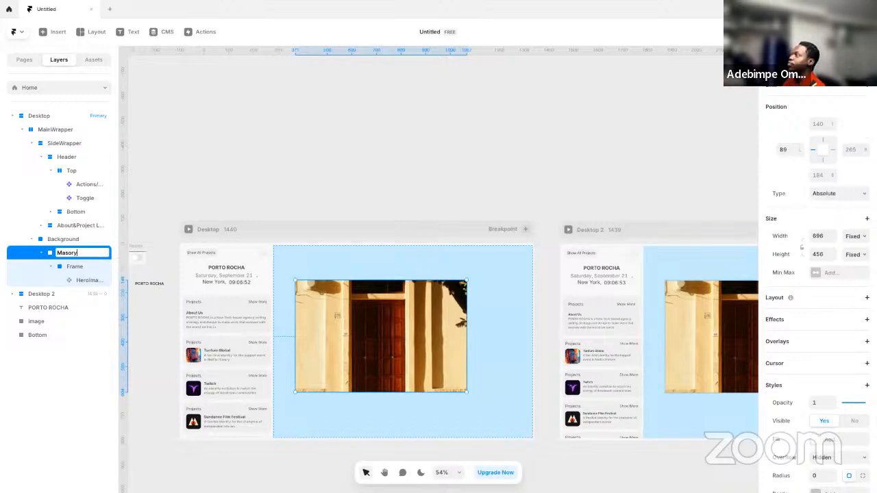
{"action": "type", "text": "ry Grid"}
{"action": "key", "text": "Return"}
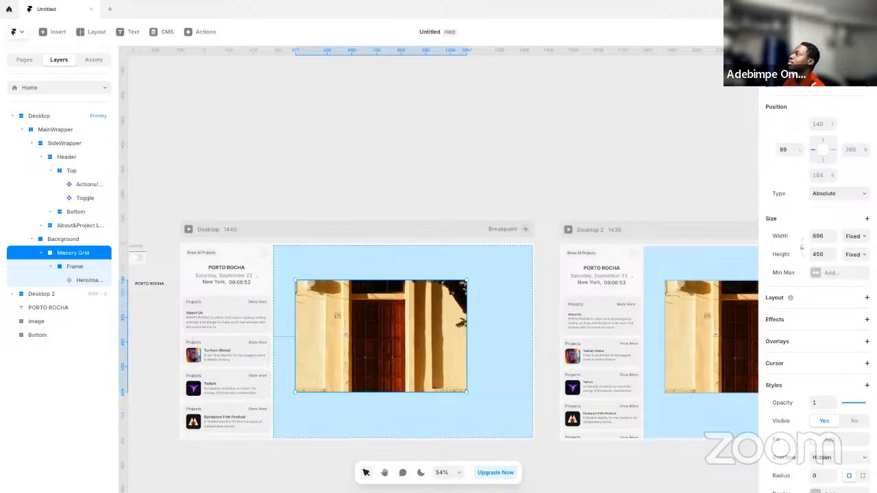
- Stretch the Masory Grid frame downward to a height of 650 and give the Background frame a stack layout
{"action": "left_click_drag", "start_coordinate": [341, 392], "coordinate": [336, 443]}
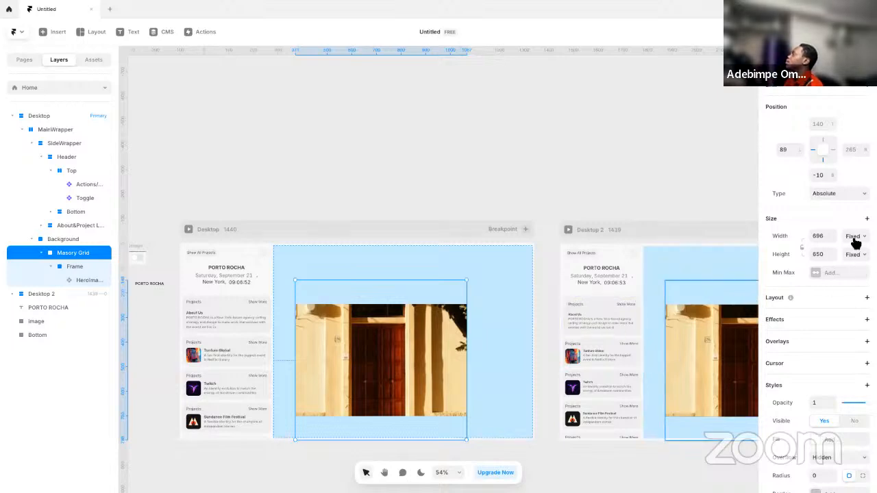
{"action": "left_click", "coordinate": [468, 271]}
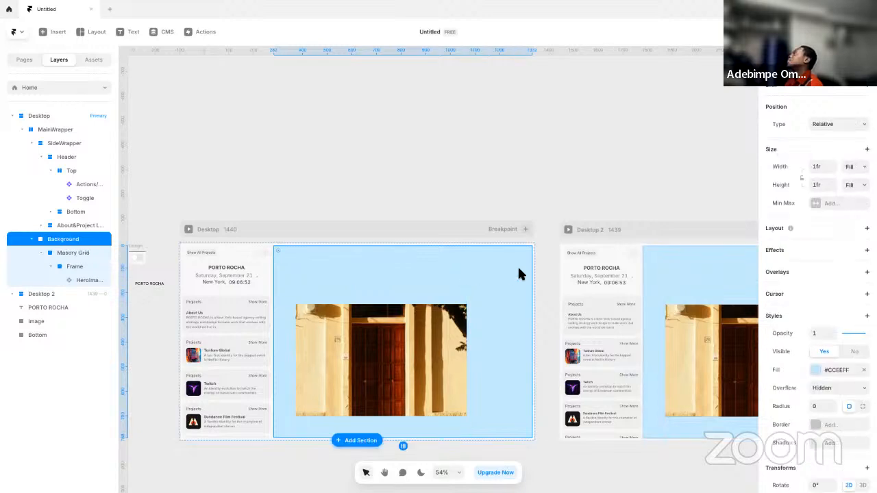
{"action": "left_click", "coordinate": [825, 233]}
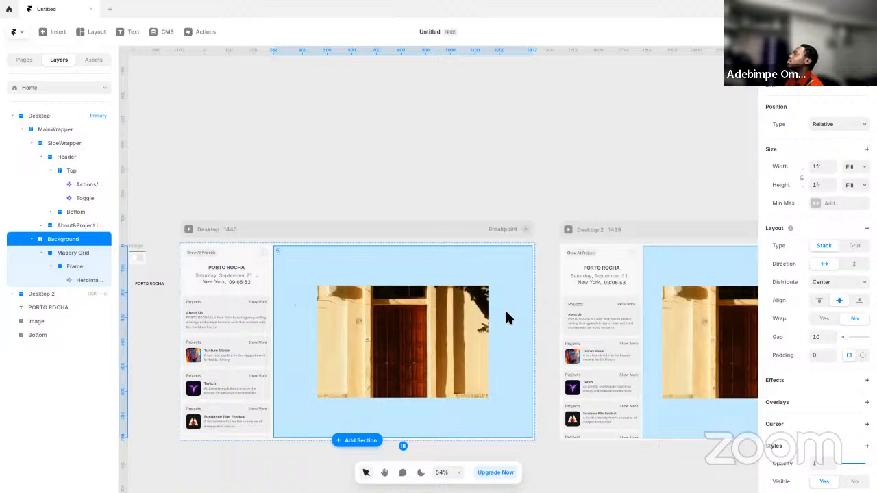
- Set the Masory Grid frame's width to Fill and its height to Fit Content
{"action": "left_click", "coordinate": [88, 252]}
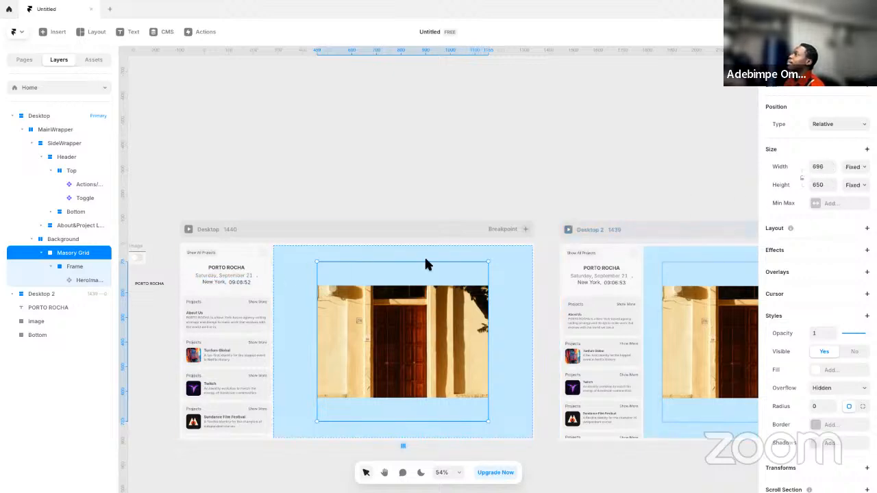
{"action": "left_click", "coordinate": [854, 166]}
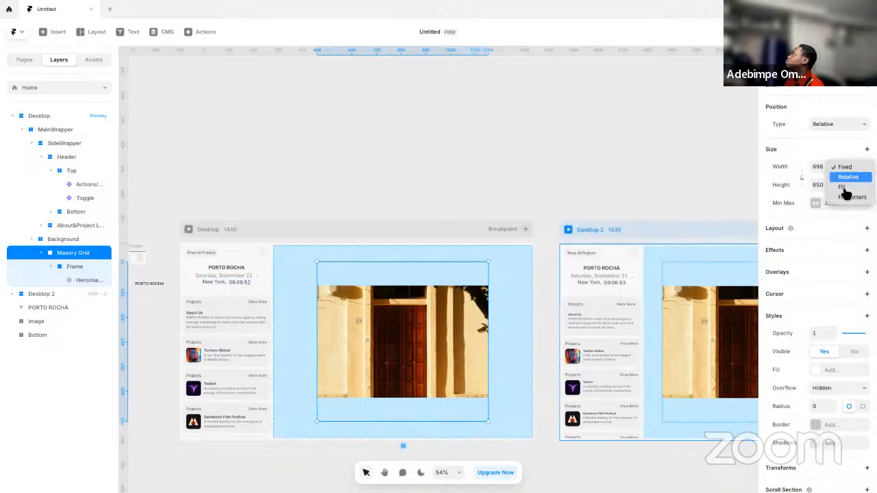
{"action": "left_click", "coordinate": [845, 190]}
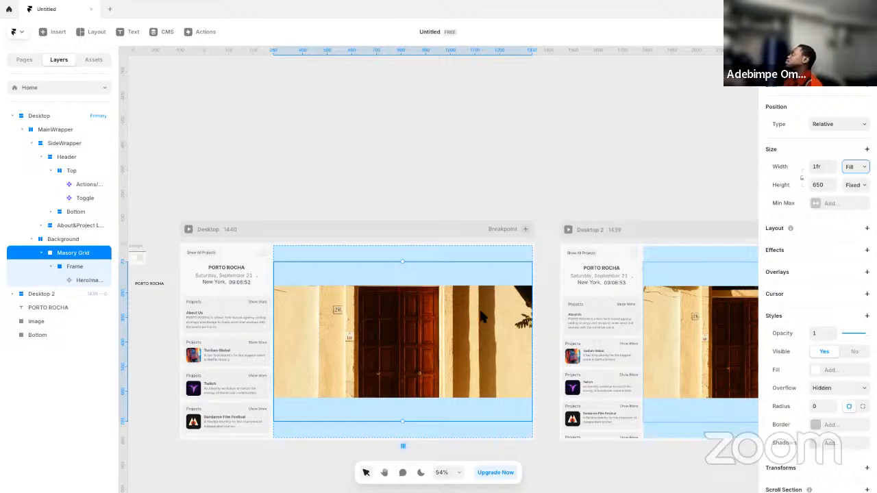
{"action": "left_click", "coordinate": [856, 186]}
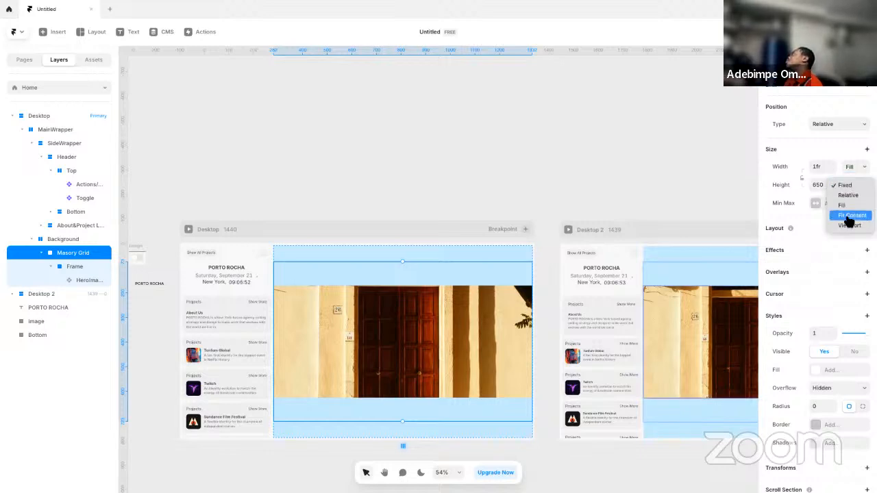
{"action": "left_click", "coordinate": [856, 217]}
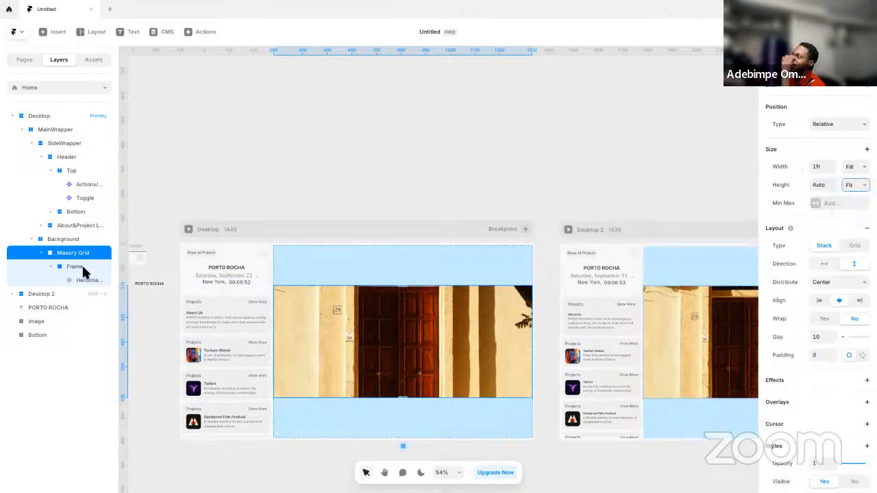
- Move HeroImages out of the inner frame so it sits directly in Masory Grid above that frame, and select the Desktop breakpoint
{"action": "left_click", "coordinate": [79, 269]}
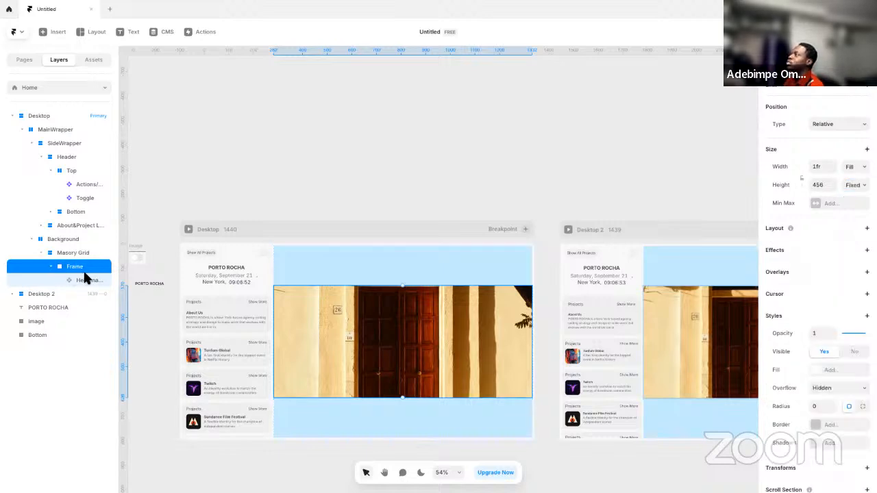
{"action": "left_click", "coordinate": [86, 281]}
{"action": "mouse_move", "coordinate": [87, 284]}
{"action": "left_mouse_down"}
{"action": "mouse_move", "coordinate": [91, 268]}
{"action": "mouse_move", "coordinate": [82, 258]}
{"action": "mouse_move", "coordinate": [86, 271]}
{"action": "left_mouse_up"}
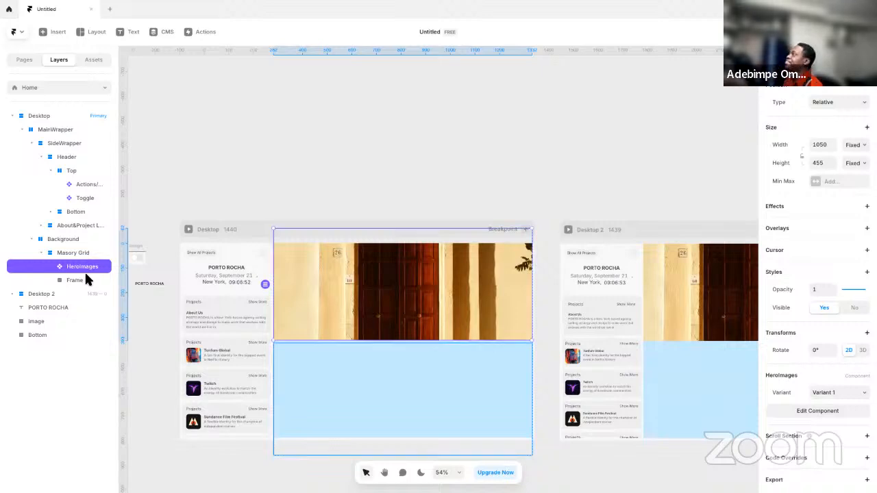
{"action": "left_click", "coordinate": [242, 233]}
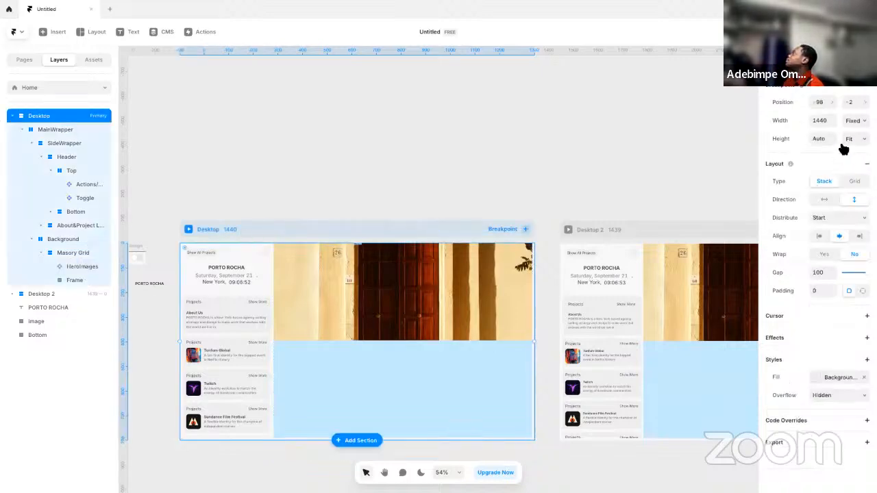
- Set the MainWrapper's height to Fit Content
{"action": "left_click", "coordinate": [54, 132]}
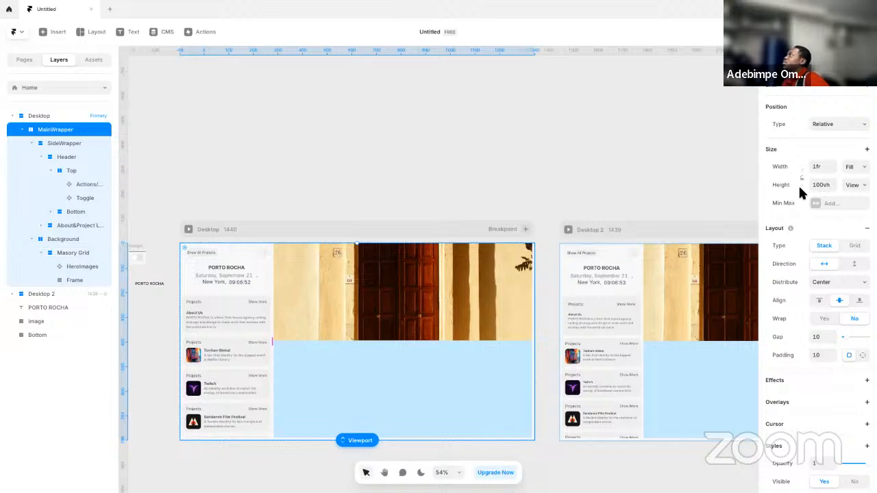
{"action": "left_click", "coordinate": [854, 185]}
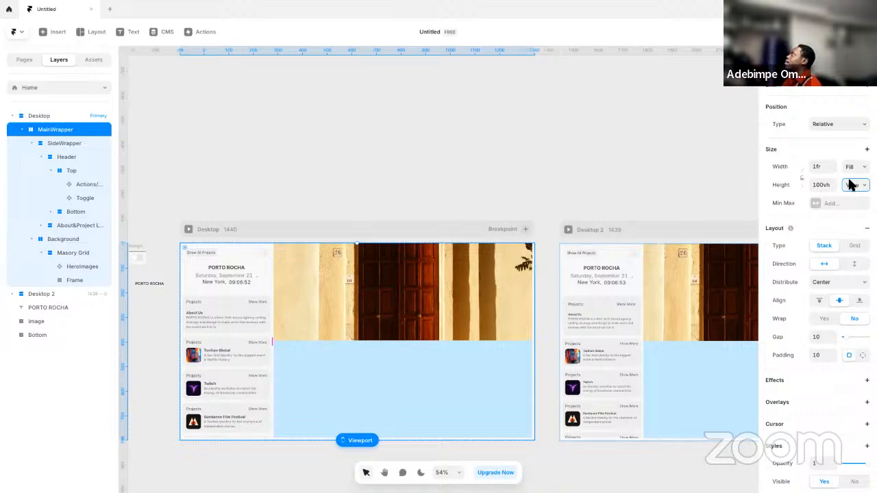
{"action": "left_click", "coordinate": [850, 181]}
{"action": "left_click", "coordinate": [852, 175]}
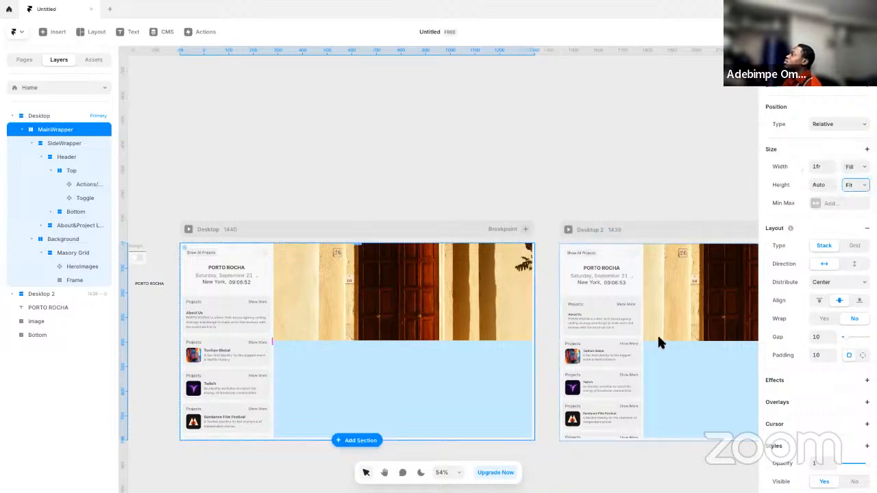
- Collapse the Header and SideWrapper layers and set the Background frame's height to Fit Content
{"action": "left_click", "coordinate": [87, 145]}
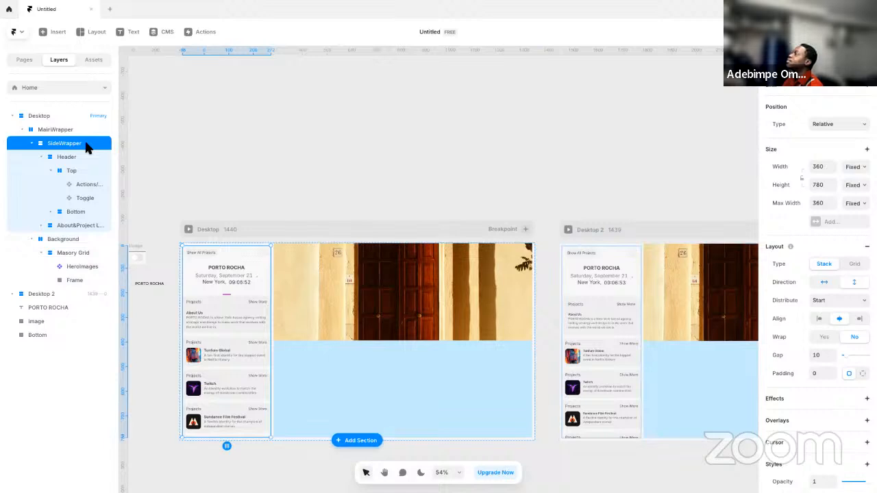
{"action": "left_click", "coordinate": [84, 158]}
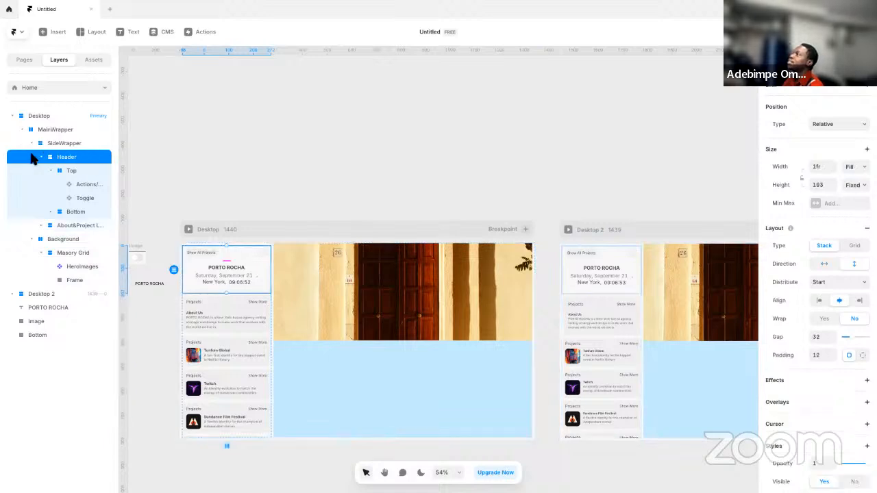
{"action": "left_click", "coordinate": [40, 156]}
{"action": "left_click", "coordinate": [65, 171]}
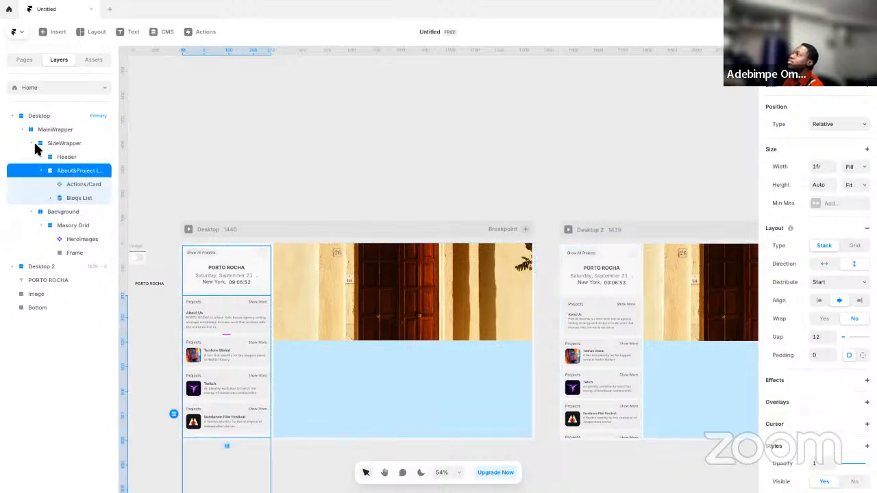
{"action": "left_click", "coordinate": [32, 144]}
{"action": "left_click", "coordinate": [81, 158]}
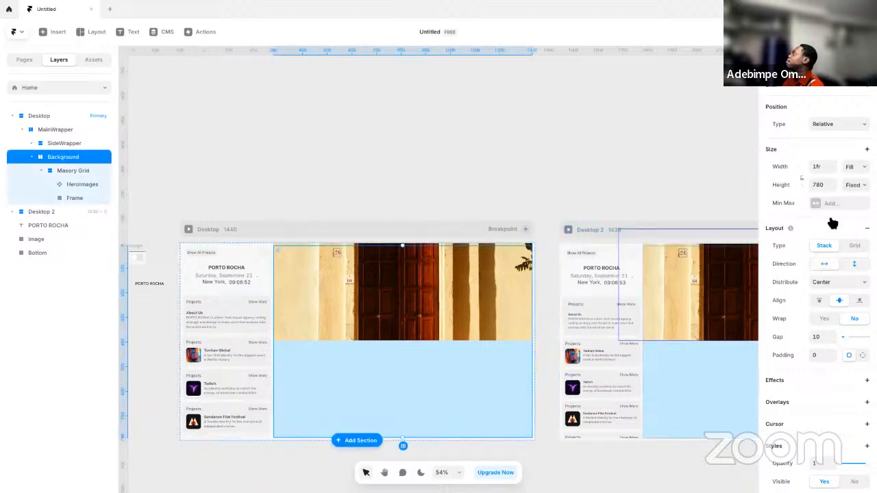
{"action": "left_click", "coordinate": [854, 185]}
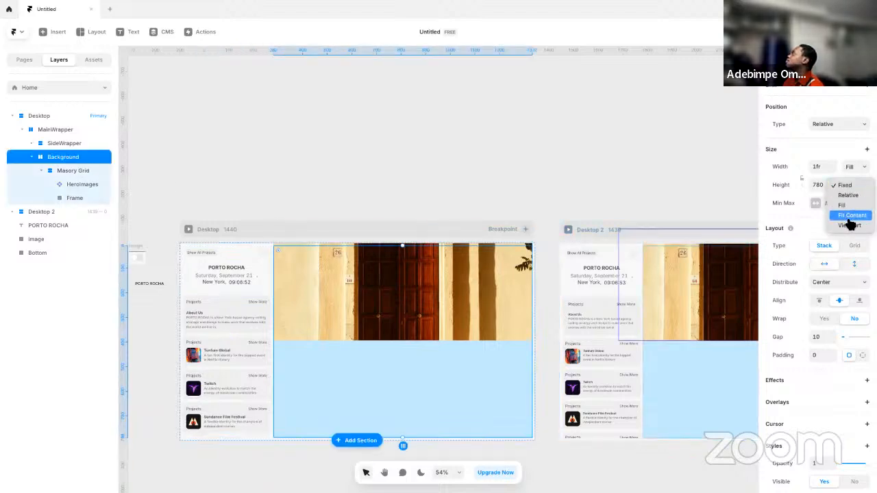
{"action": "left_click", "coordinate": [851, 215]}
{"action": "left_click", "coordinate": [365, 178]}
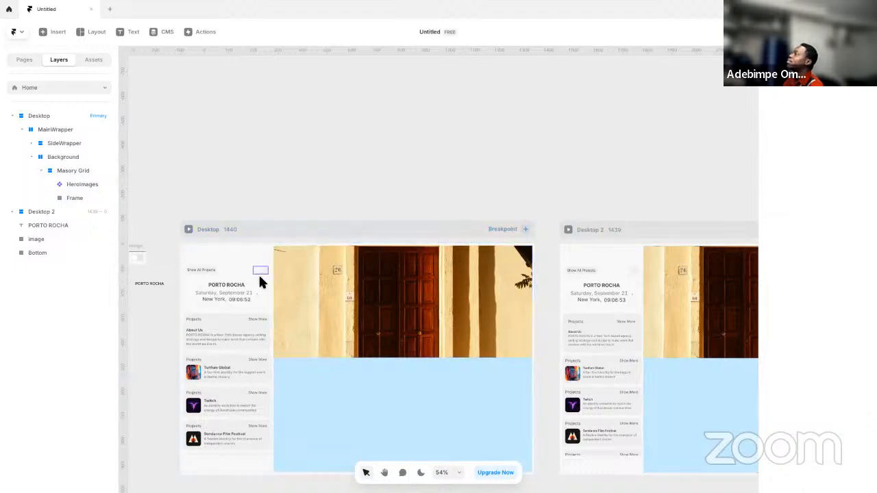
- Set the HeroImages height to Viewport at 100vh and align the MainWrapper's contents to the top
{"action": "left_click", "coordinate": [392, 299]}
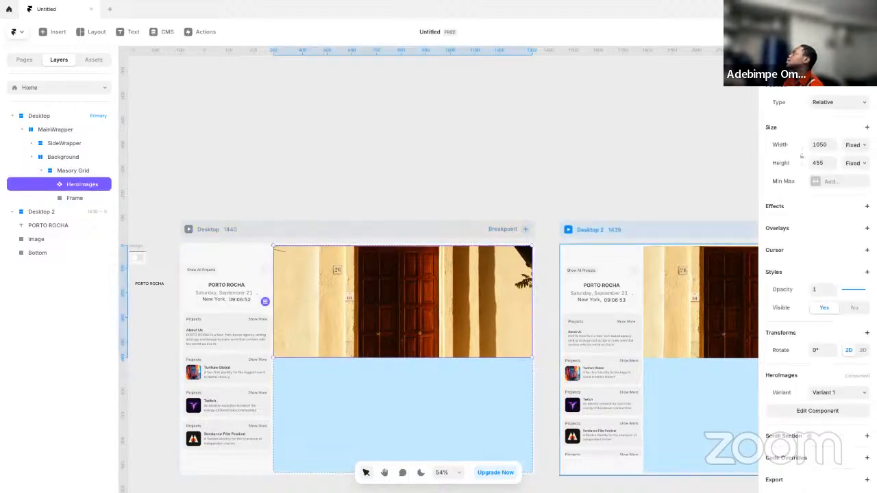
{"action": "left_click", "coordinate": [853, 209]}
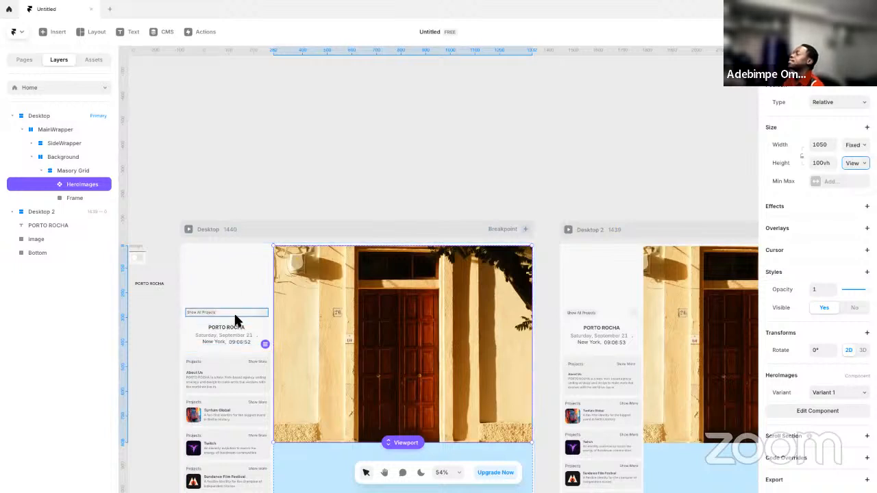
{"action": "left_click", "coordinate": [68, 129]}
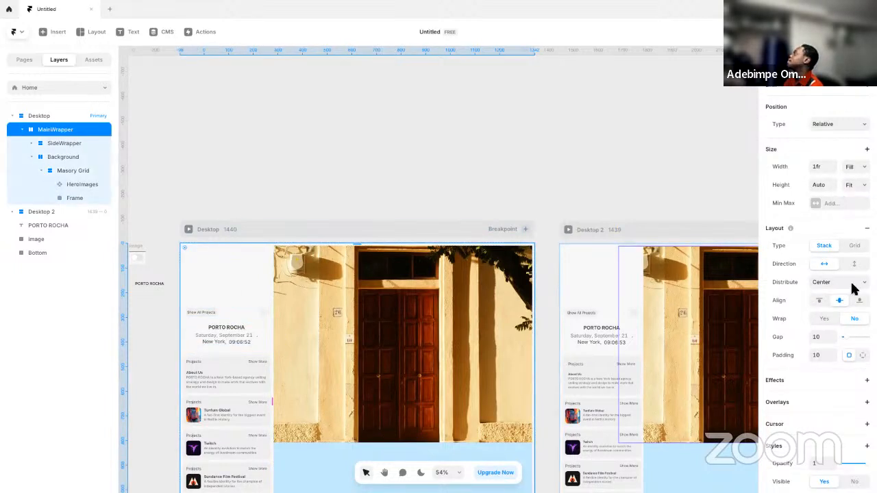
{"action": "left_click", "coordinate": [819, 301]}
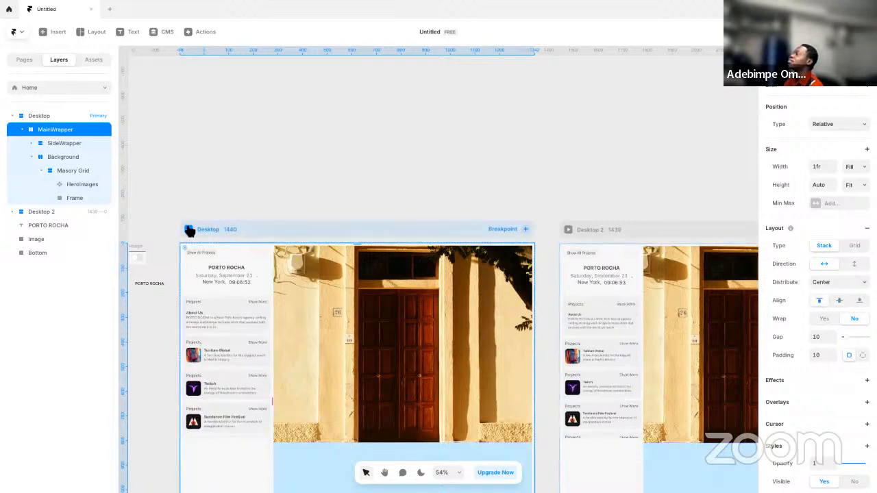
- Preview the Desktop layout to check the side column and hero image, and return to the canvas
{"action": "left_click", "coordinate": [188, 229]}
{"action": "mouse_move", "coordinate": [194, 250]}
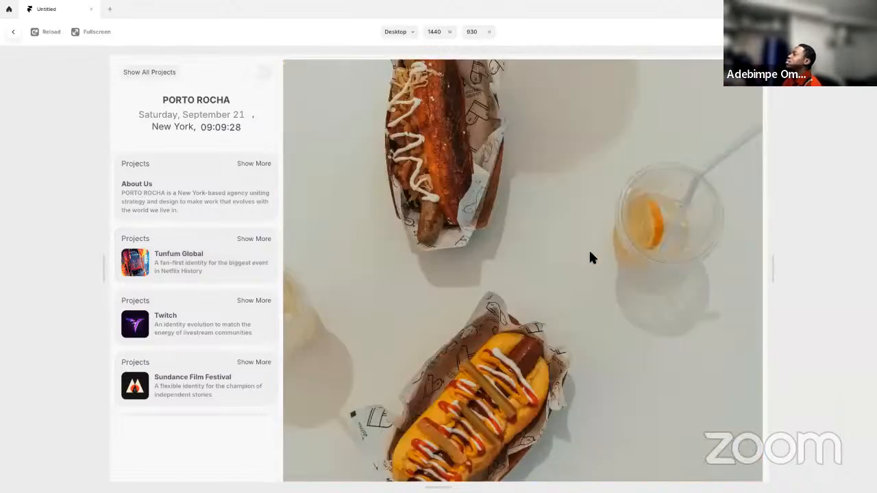
{"action": "key", "text": "Escape"}
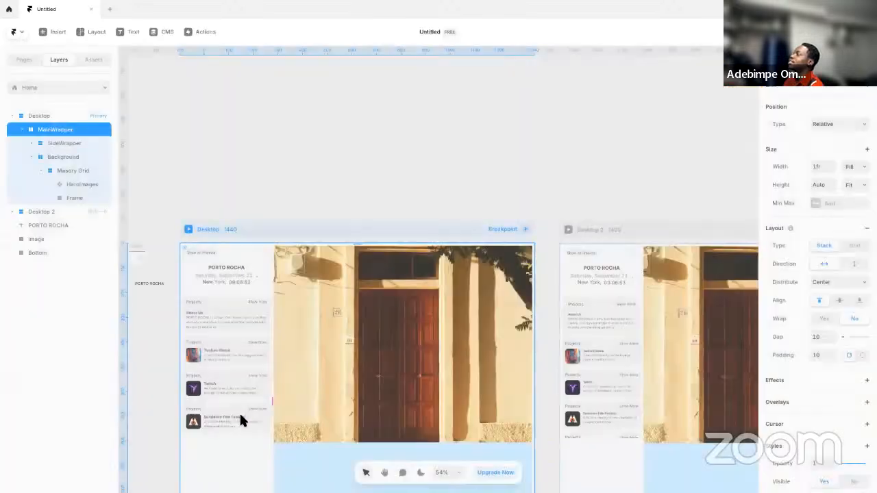
- Set the SideWrapper's height to Fill
{"action": "left_click", "coordinate": [162, 286]}
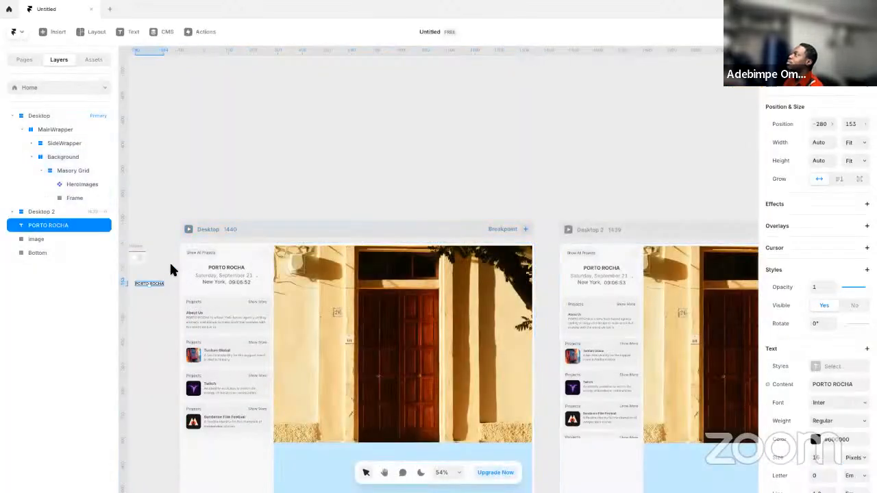
{"action": "left_click", "coordinate": [245, 361]}
{"action": "key", "text": "Escape"}
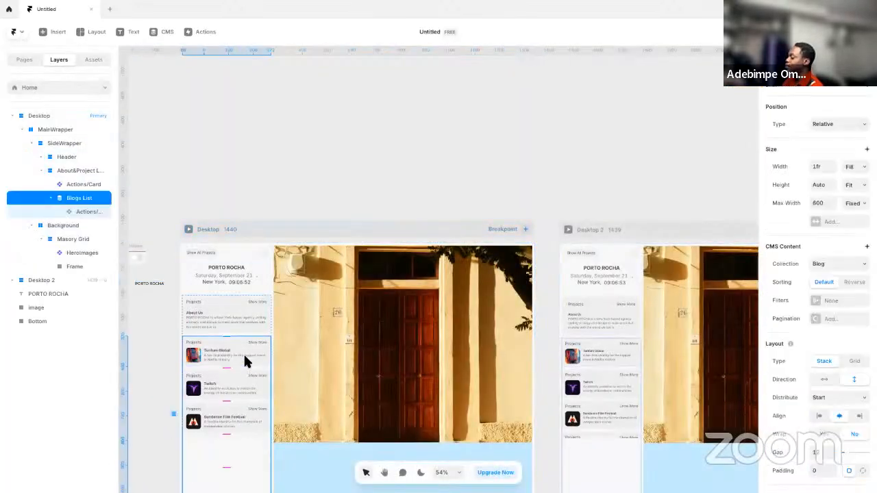
{"action": "key", "text": "Escape"}
{"action": "key", "text": "Escape"}
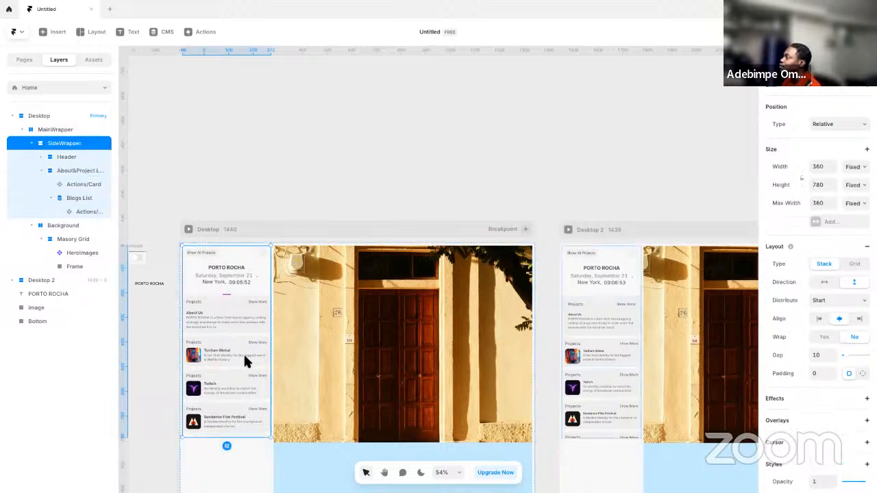
{"action": "left_click", "coordinate": [855, 185]}
{"action": "left_click", "coordinate": [853, 205]}
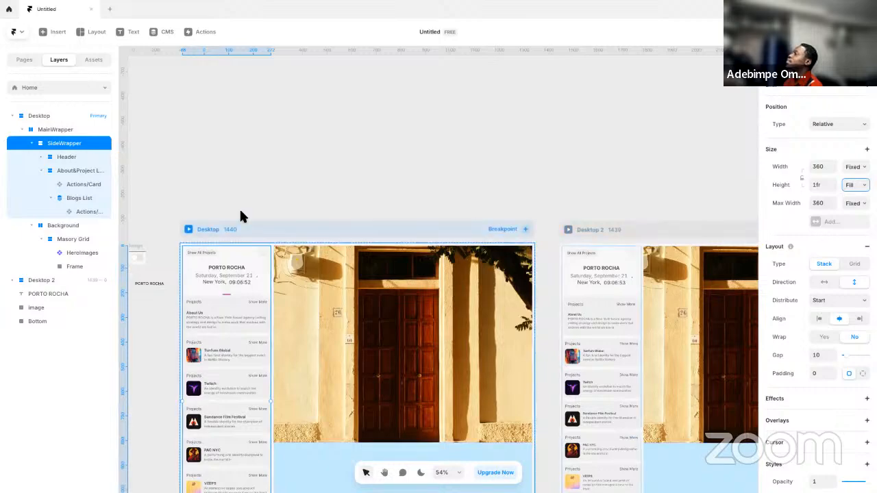
- Preview the Desktop layout and examine how the side column and hero area scroll together
{"action": "left_click", "coordinate": [189, 229]}
{"action": "scroll", "coordinate": [196, 348], "scroll_direction": "down", "scroll_amount": 5}
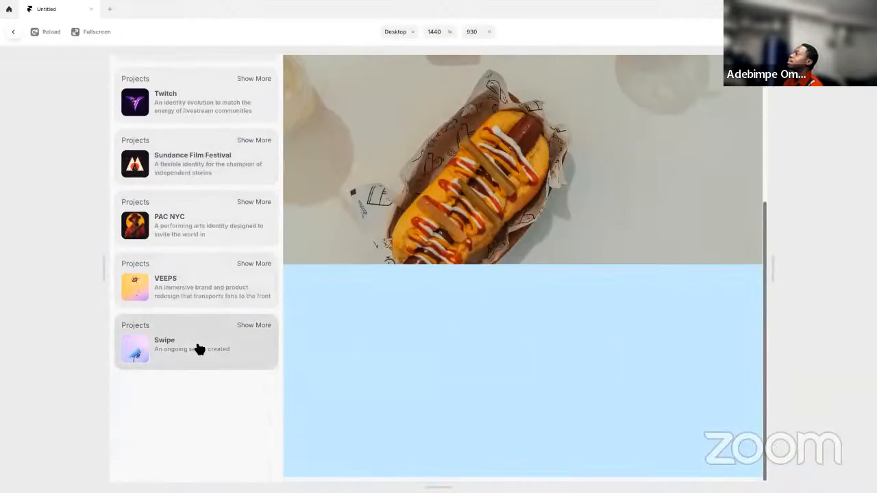
{"action": "scroll", "coordinate": [196, 343], "scroll_direction": "up", "scroll_amount": 5}
{"action": "scroll", "coordinate": [253, 354], "scroll_direction": "down", "scroll_amount": 5}
{"action": "scroll", "coordinate": [250, 352], "scroll_direction": "up", "scroll_amount": 5}
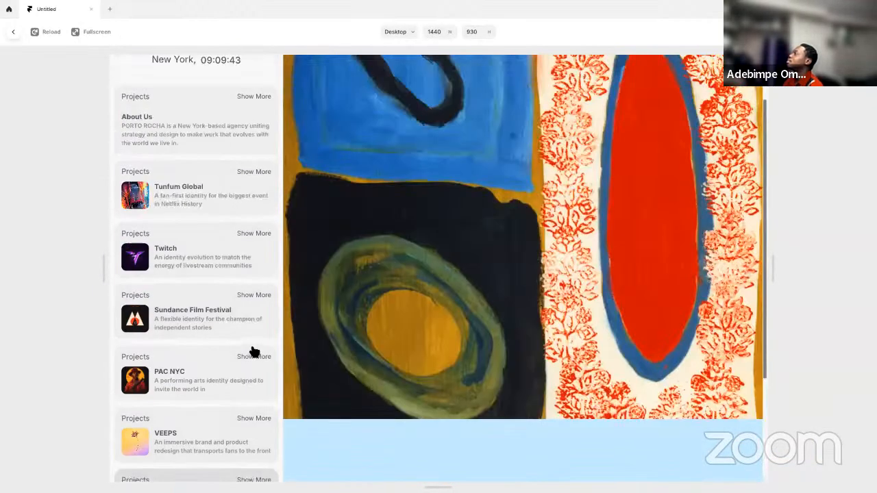
{"action": "scroll", "coordinate": [252, 351], "scroll_direction": "down", "scroll_amount": 5}
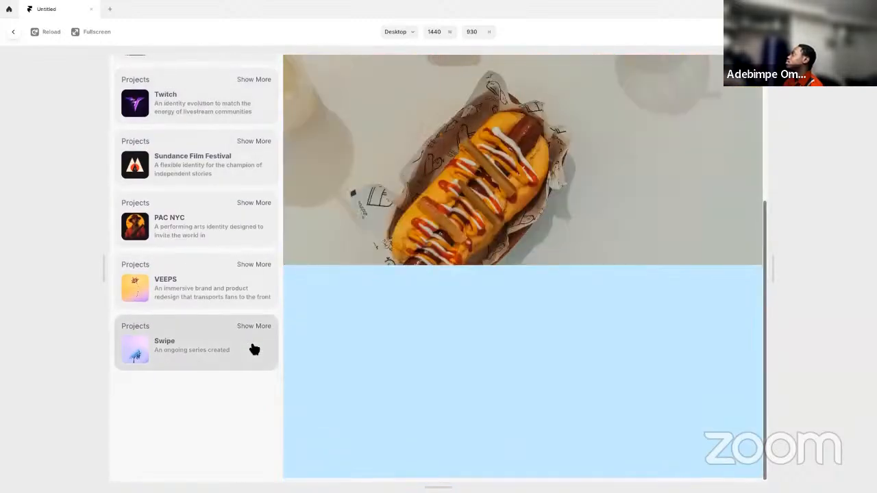
{"action": "scroll", "coordinate": [251, 348], "scroll_direction": "up", "scroll_amount": 5}
{"action": "scroll", "coordinate": [287, 342], "scroll_direction": "down", "scroll_amount": 5}
{"action": "scroll", "coordinate": [573, 289], "scroll_direction": "up", "scroll_amount": 5}
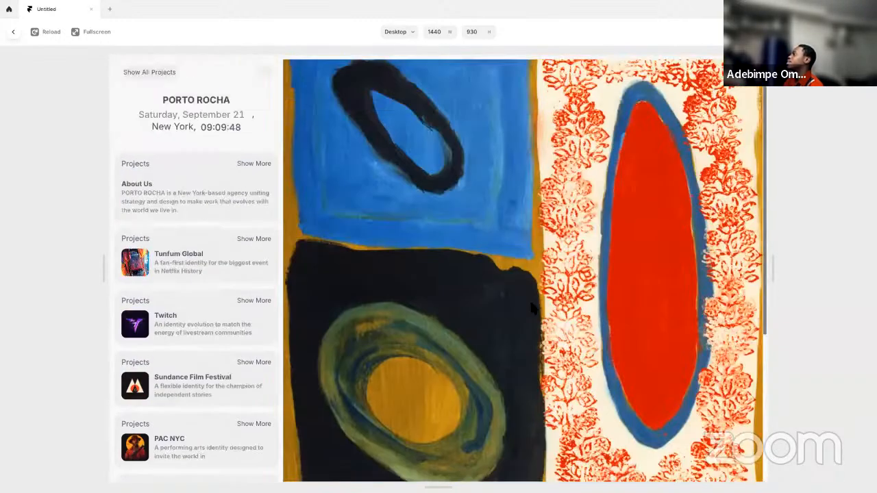
{"action": "key", "text": "Escape"}
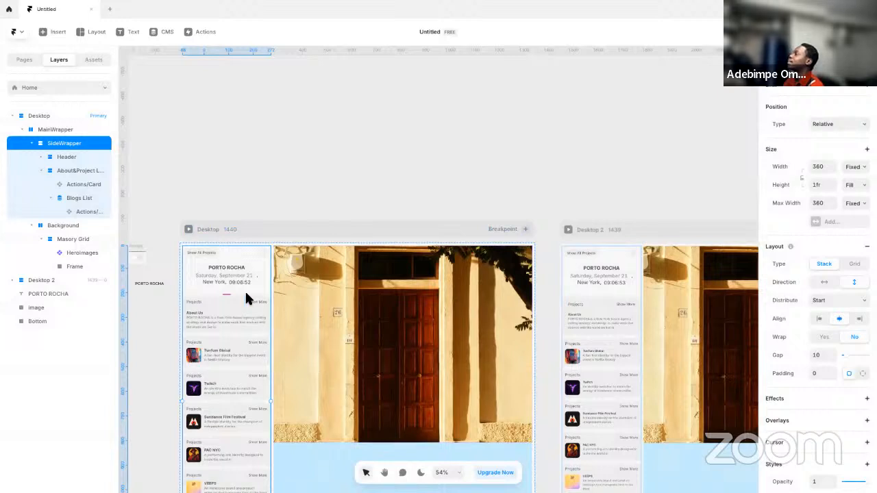
- Set the MainWrapper's height to Viewport at 100vh
{"action": "left_click", "coordinate": [83, 130]}
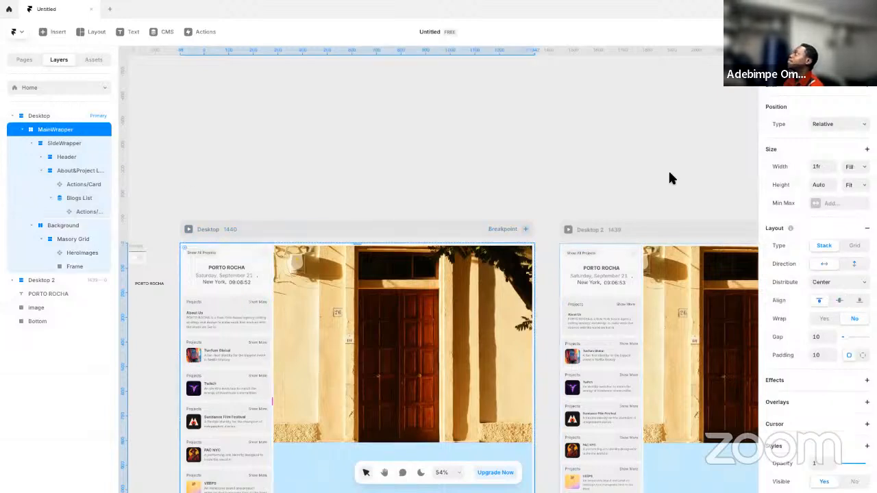
{"action": "left_click", "coordinate": [848, 186]}
{"action": "left_click", "coordinate": [852, 194]}
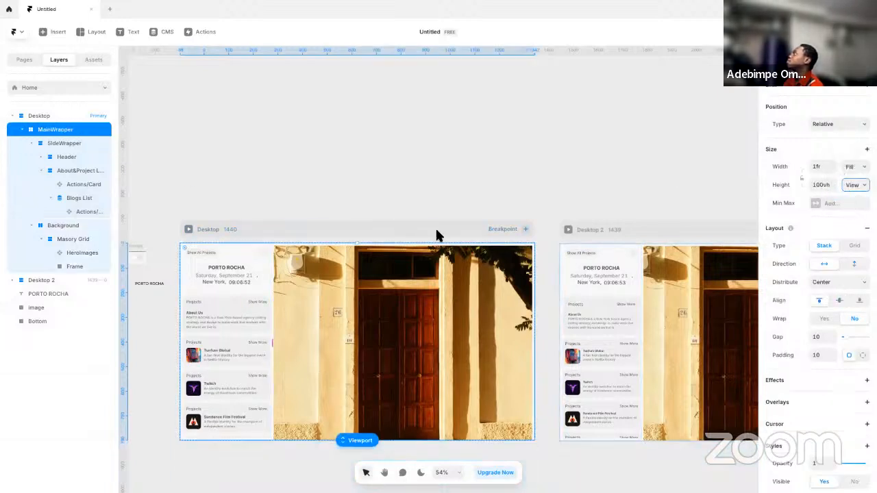
- Preview the Desktop layout at normal size and fullscreen, checking the side column's scrolling and the hero image's width
{"action": "left_click", "coordinate": [189, 230]}
{"action": "scroll", "coordinate": [205, 329], "scroll_direction": "down", "scroll_amount": 5}
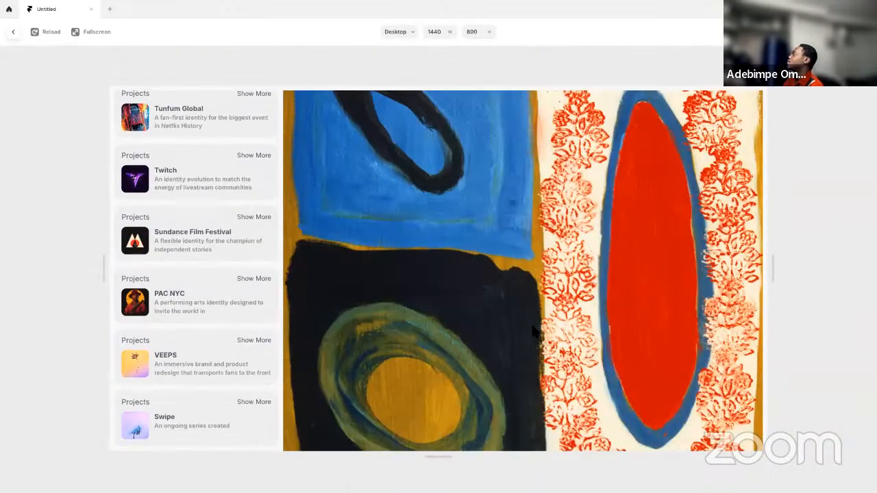
{"action": "scroll", "coordinate": [234, 294], "scroll_direction": "up", "scroll_amount": 5}
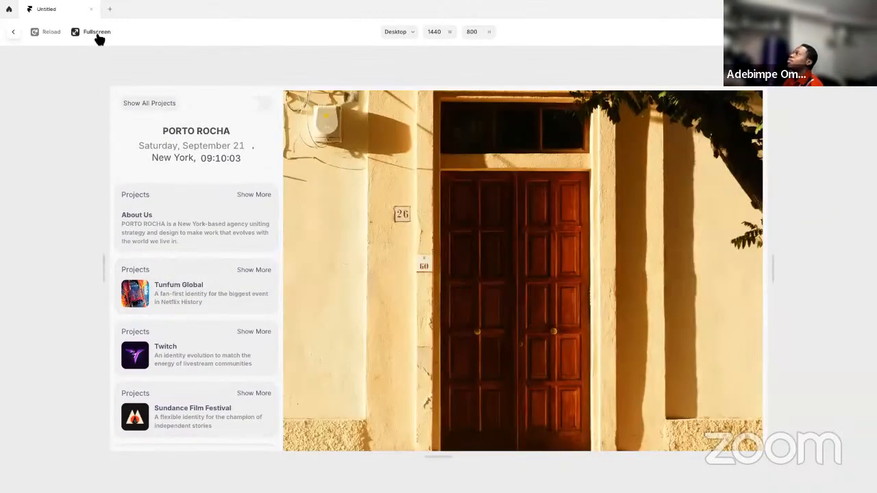
{"action": "left_click", "coordinate": [96, 34]}
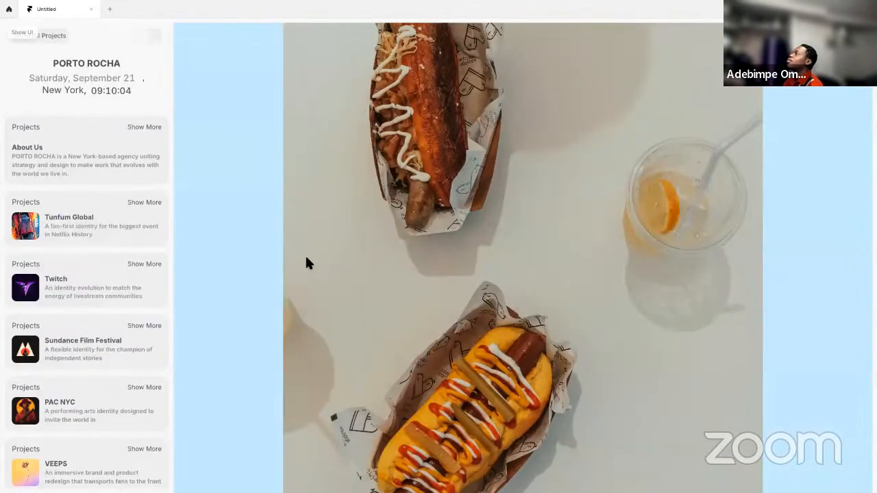
{"action": "scroll", "coordinate": [91, 317], "scroll_direction": "down", "scroll_amount": 1}
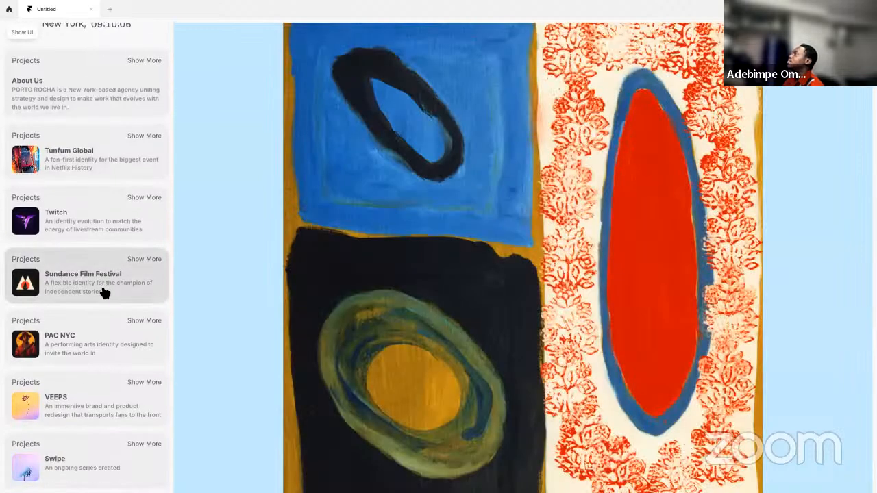
{"action": "scroll", "coordinate": [112, 290], "scroll_direction": "up", "scroll_amount": 1}
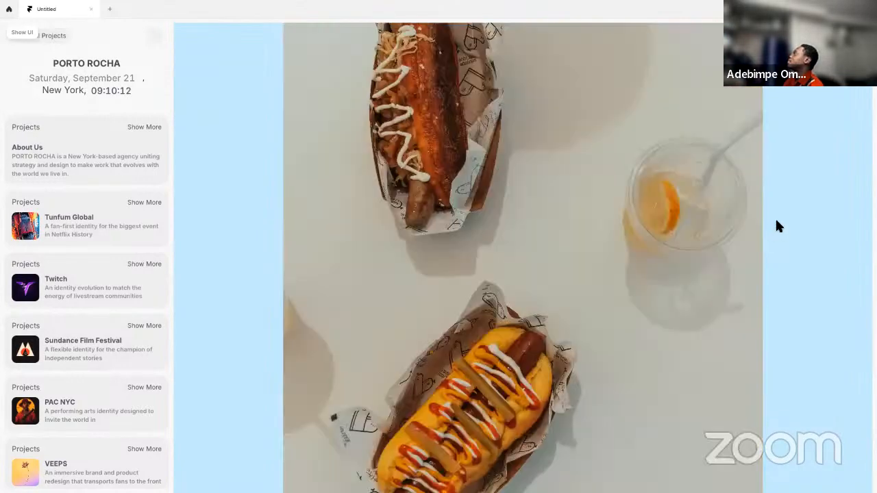
{"action": "key", "text": "Escape"}
- Set the HeroImages width to Fill and check the result in a fullscreen preview of the Desktop layout
{"action": "left_click", "coordinate": [430, 177]}
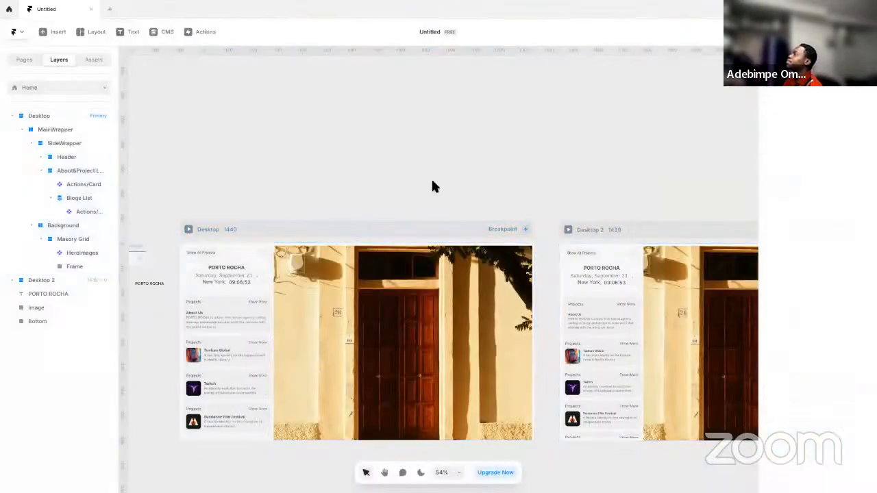
{"action": "left_click", "coordinate": [446, 331]}
{"action": "left_click", "coordinate": [849, 145]}
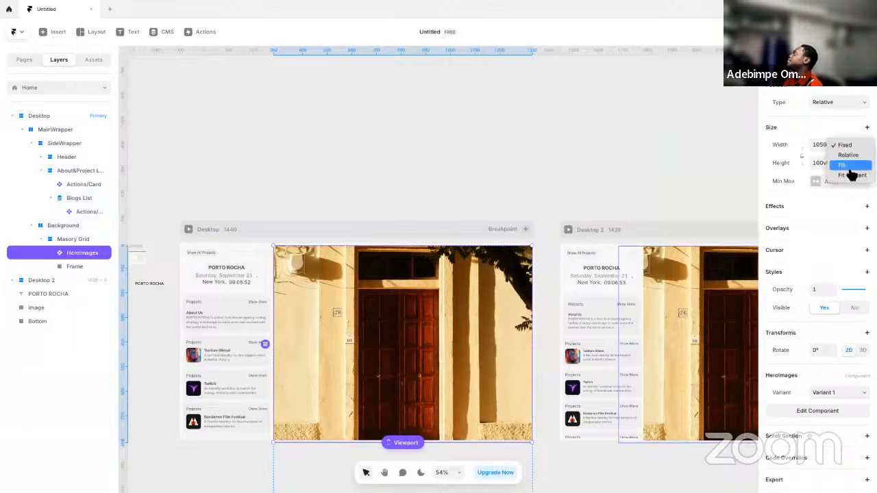
{"action": "left_click", "coordinate": [842, 165]}
{"action": "left_click", "coordinate": [190, 229]}
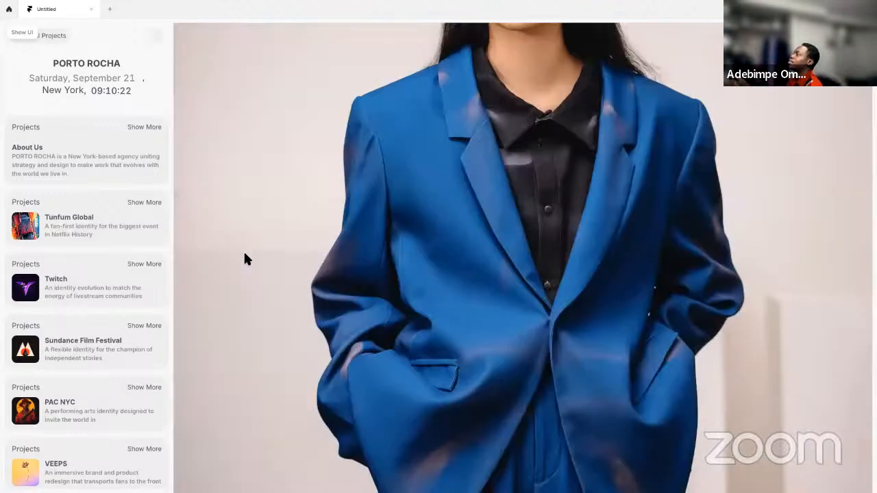
{"action": "key", "text": "Escape"}
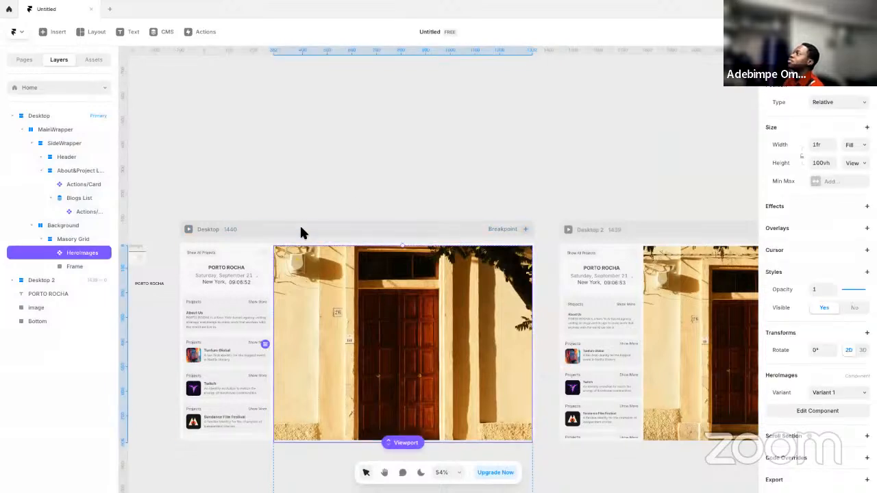
- Set the MainWrapper's height to Fit and select the blue Frame beneath HeroImages in the Masory Grid
{"action": "left_click", "coordinate": [462, 231]}
{"action": "left_click", "coordinate": [68, 128]}
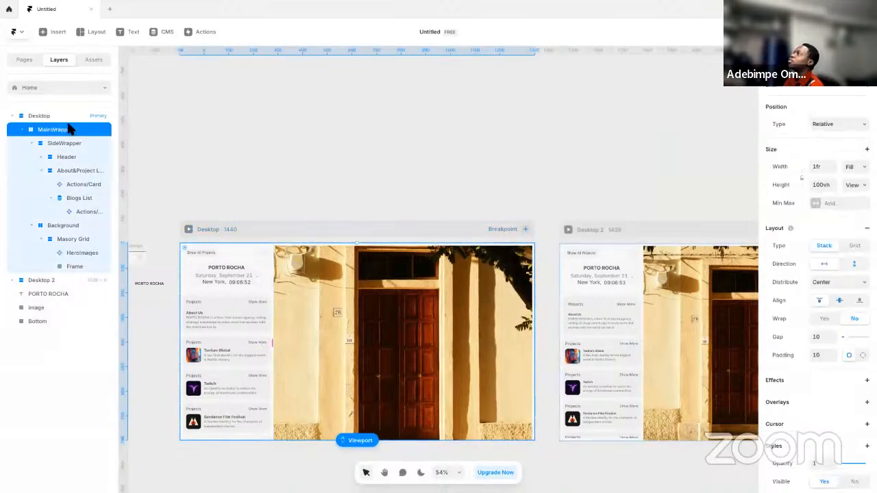
{"action": "left_click", "coordinate": [855, 185]}
{"action": "left_click", "coordinate": [849, 174]}
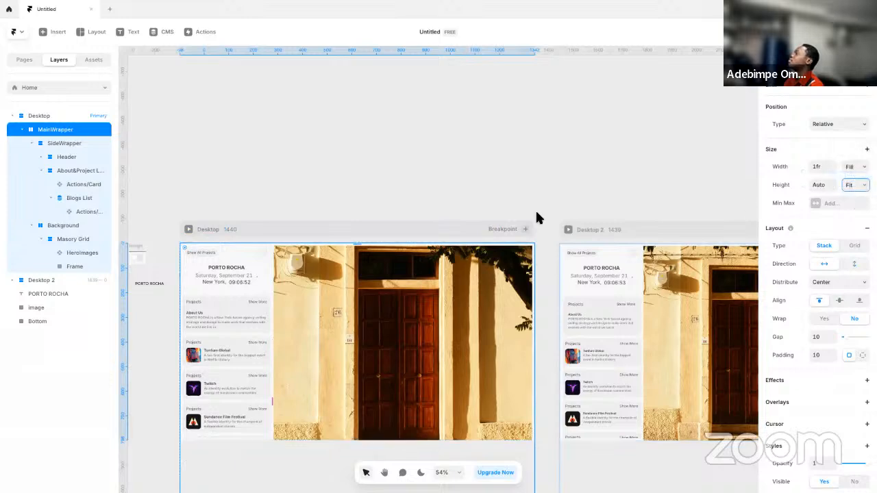
{"action": "left_click", "coordinate": [478, 216]}
{"action": "scroll", "coordinate": [592, 137], "scroll_direction": "down", "scroll_amount": 3}
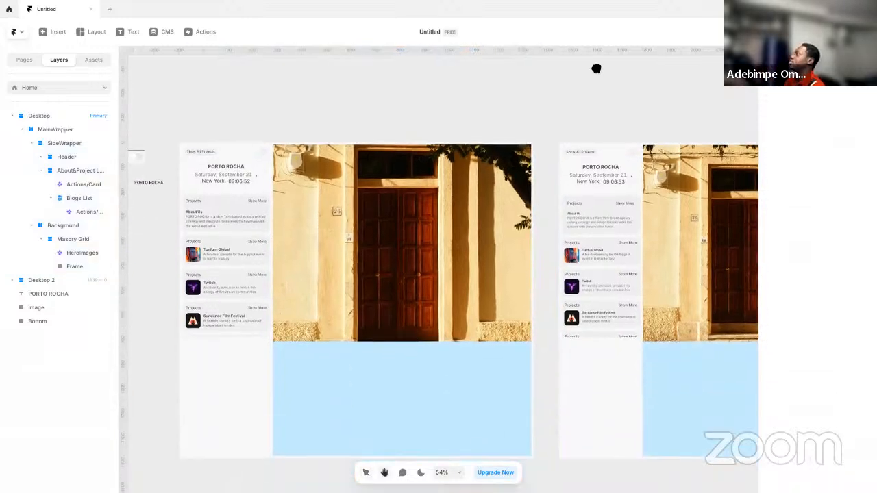
{"action": "left_click", "coordinate": [364, 388]}
{"action": "scroll", "coordinate": [428, 348], "scroll_direction": "up", "scroll_amount": 2}
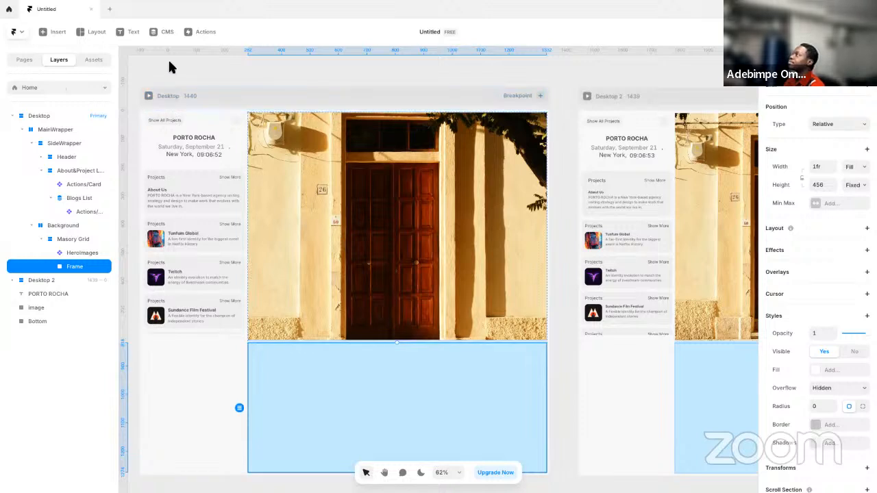
{"action": "scroll", "coordinate": [214, 71], "scroll_direction": "left", "scroll_amount": 3}
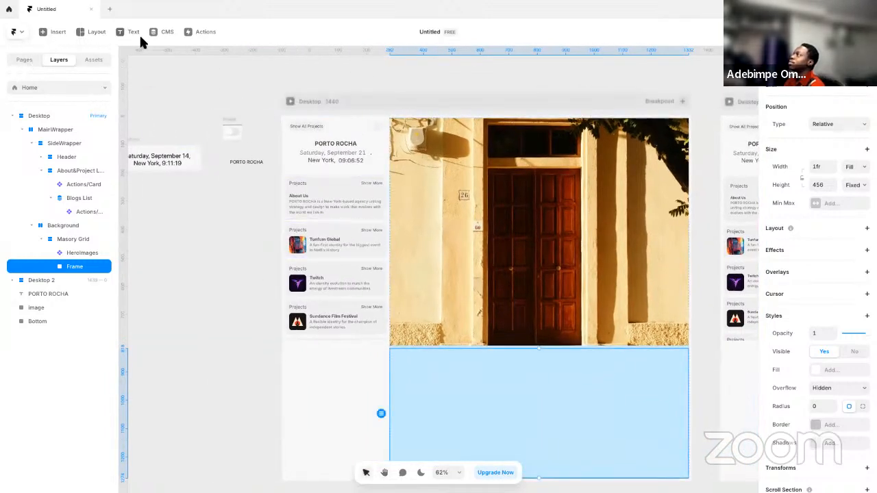
- Open the CMS and delete the empty collection named Collection
{"action": "left_click", "coordinate": [164, 32]}
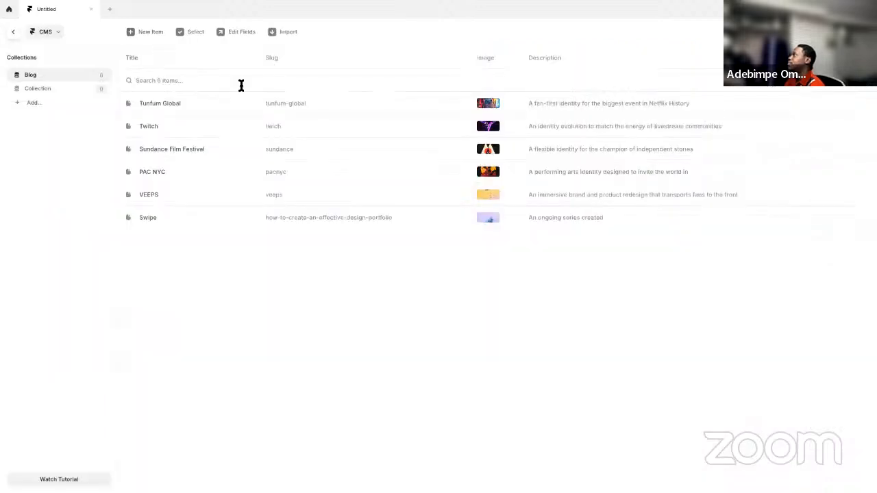
{"action": "left_click", "coordinate": [58, 89]}
{"action": "left_click", "coordinate": [497, 315]}
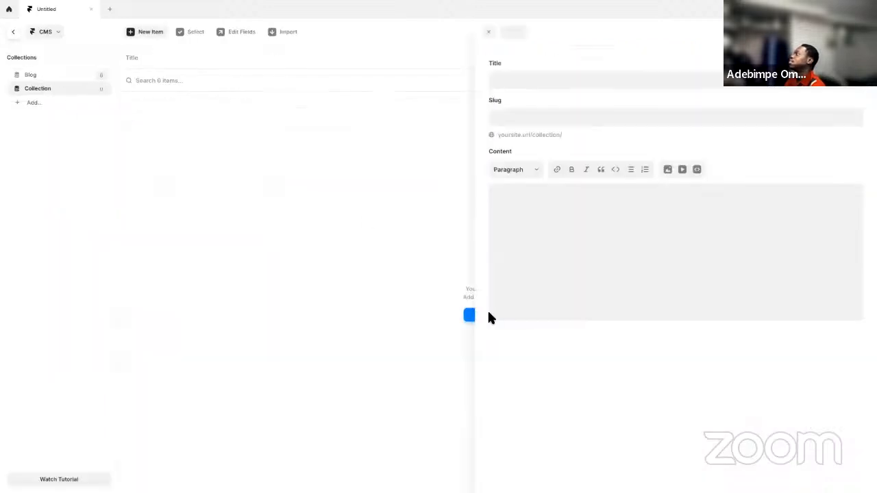
{"action": "left_click", "coordinate": [372, 239]}
{"action": "right_click", "coordinate": [42, 93]}
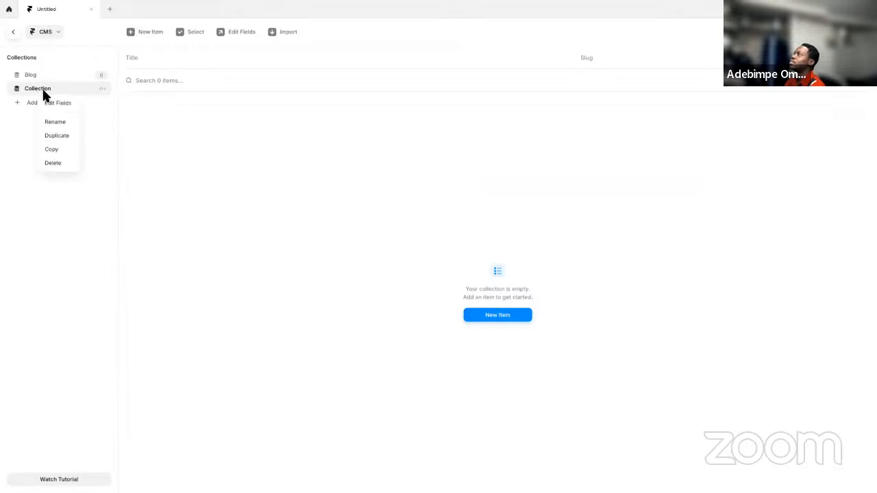
{"action": "left_click", "coordinate": [55, 165]}
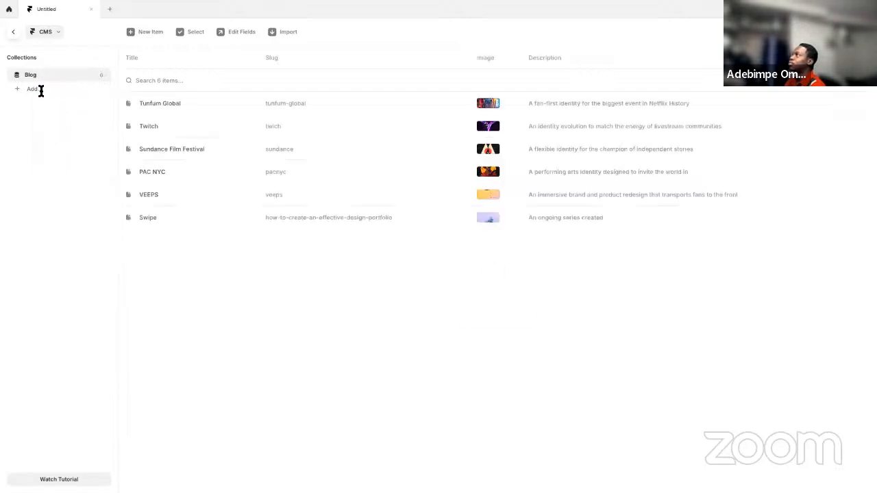
- Create a new CMS collection and start a new item in it
{"action": "left_click", "coordinate": [34, 89]}
{"action": "left_click", "coordinate": [209, 135]}
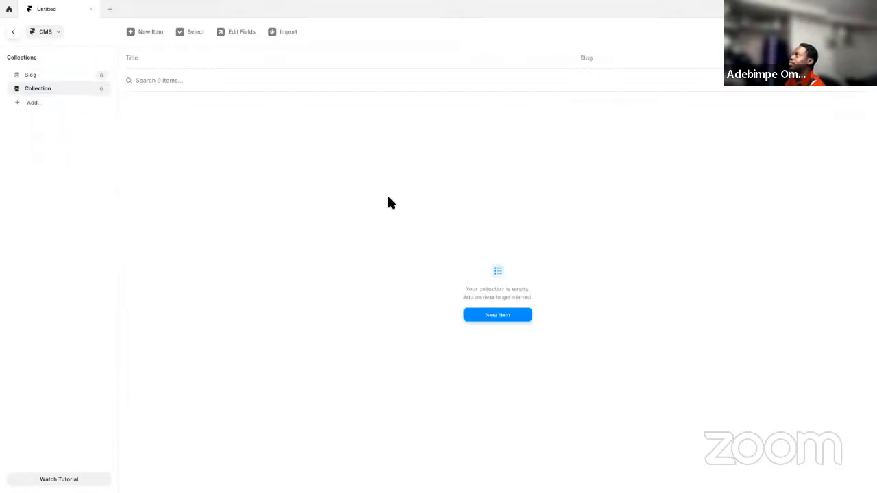
{"action": "left_click", "coordinate": [491, 317]}
{"action": "left_click", "coordinate": [496, 86]}
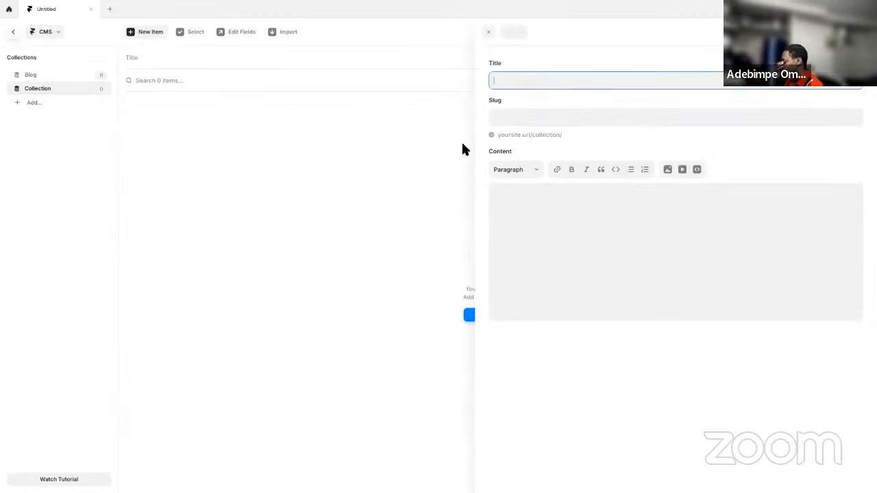
{"action": "left_click", "coordinate": [269, 211]}
- Switch to the browser and copy the headline "Twitch brings the energy in its refreshed identity" from the Creative Review article linked on the PORTO ROCHA site
{"action": "key", "text": "ctrl+Left"}
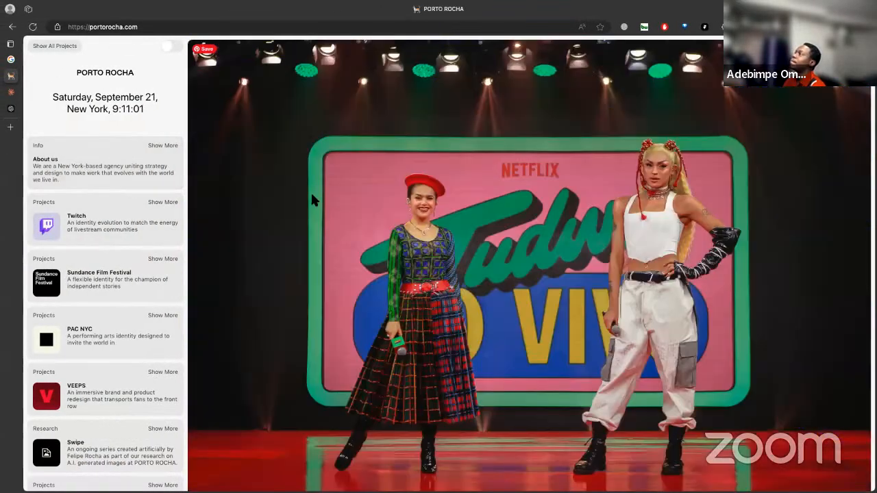
{"action": "scroll", "coordinate": [305, 234], "scroll_direction": "down", "scroll_amount": 10}
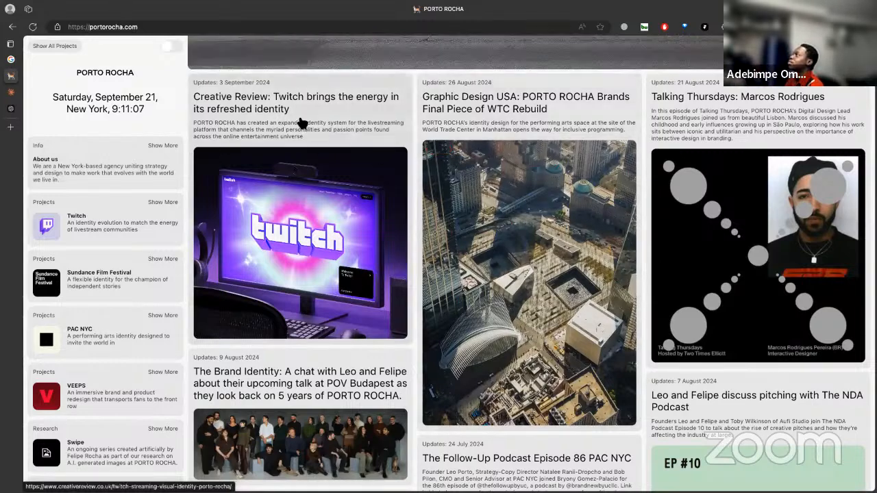
{"action": "left_click", "coordinate": [279, 115]}
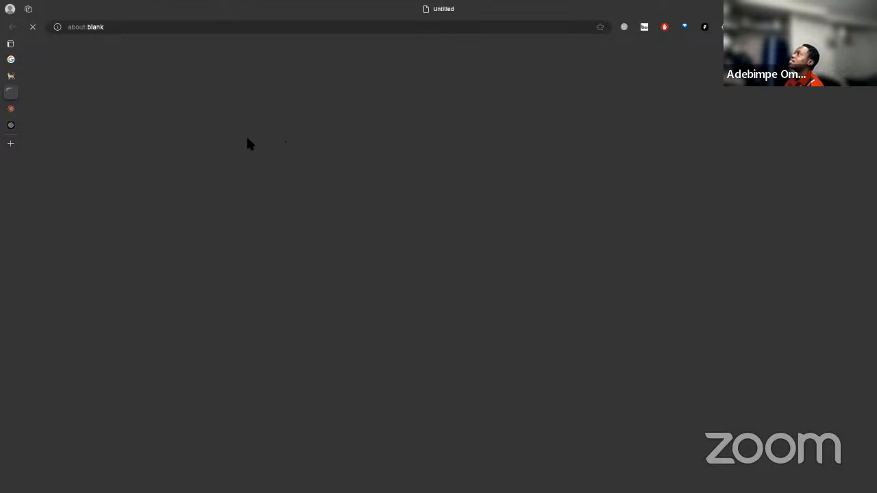
{"action": "left_click", "coordinate": [14, 111]}
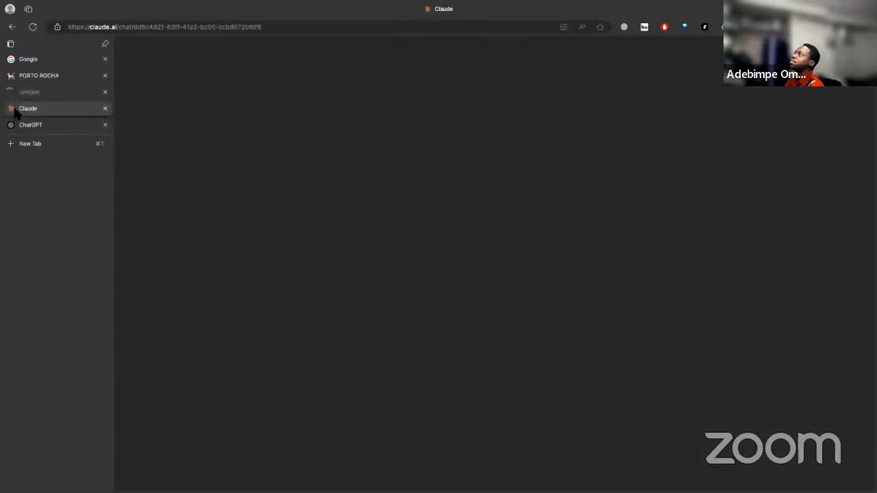
{"action": "left_click", "coordinate": [24, 124]}
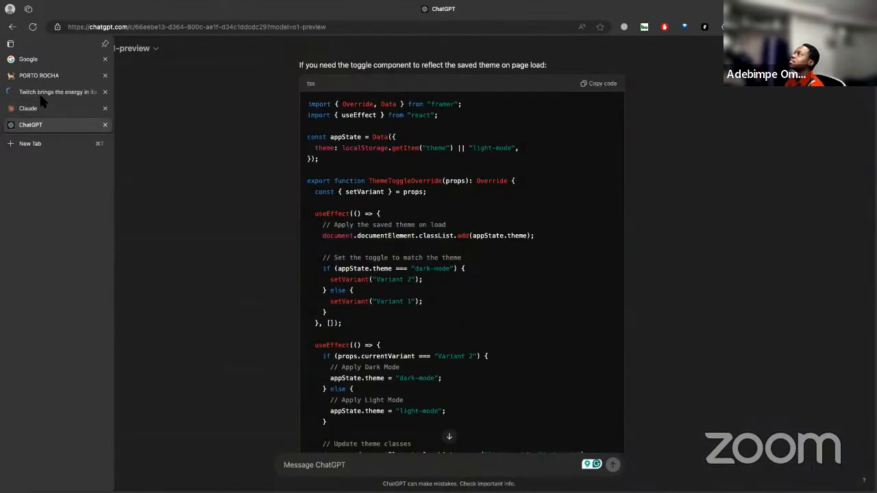
{"action": "left_click", "coordinate": [41, 91]}
{"action": "scroll", "coordinate": [293, 253], "scroll_direction": "down", "scroll_amount": 2}
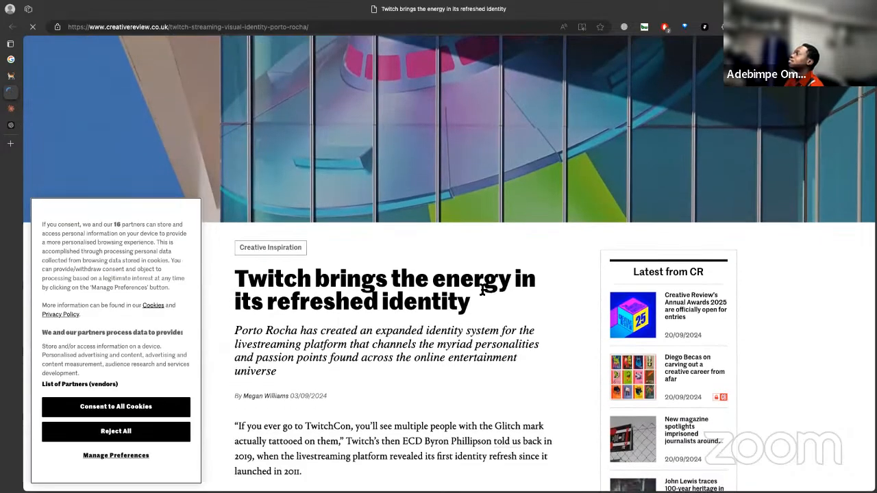
{"action": "left_click_drag", "start_coordinate": [479, 303], "coordinate": [239, 276]}
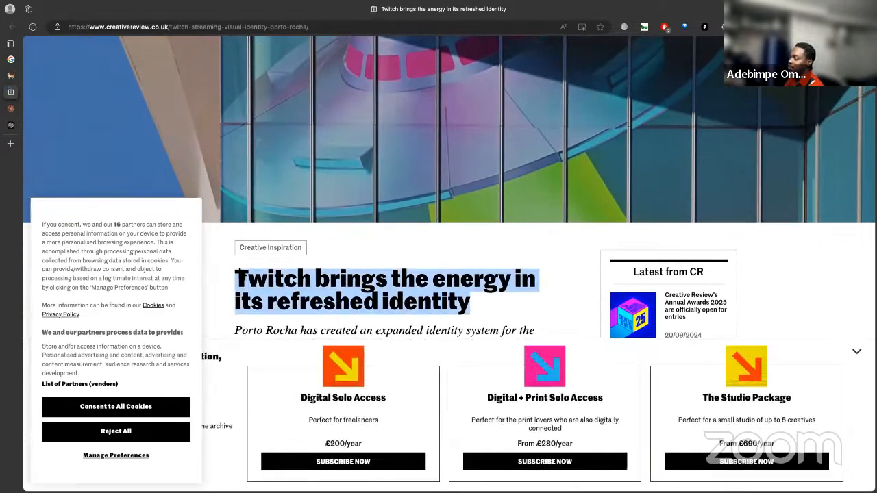
{"action": "key", "text": "super+c"}
- Switch back to Framer and set the new collection item's title to "Twitch brings the energy in its refreshed identity"
{"action": "key", "text": "ctrl+Right"}
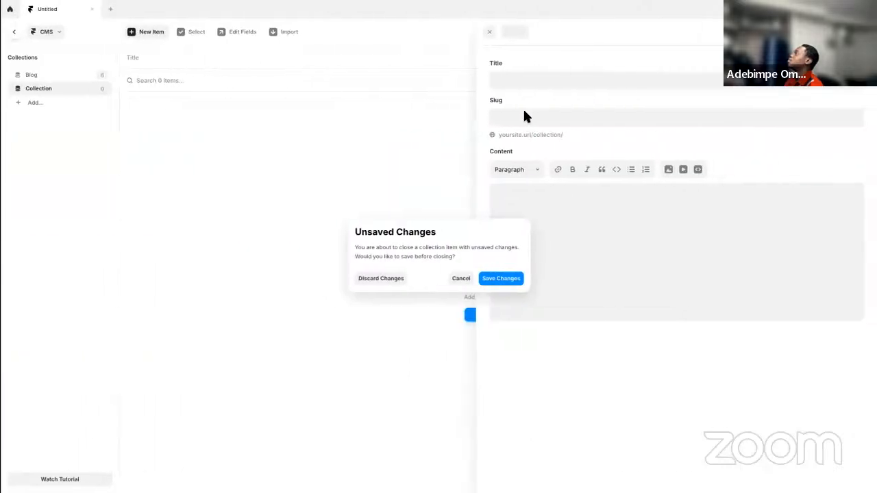
{"action": "left_click", "coordinate": [531, 83]}
{"action": "key", "text": "super+v"}
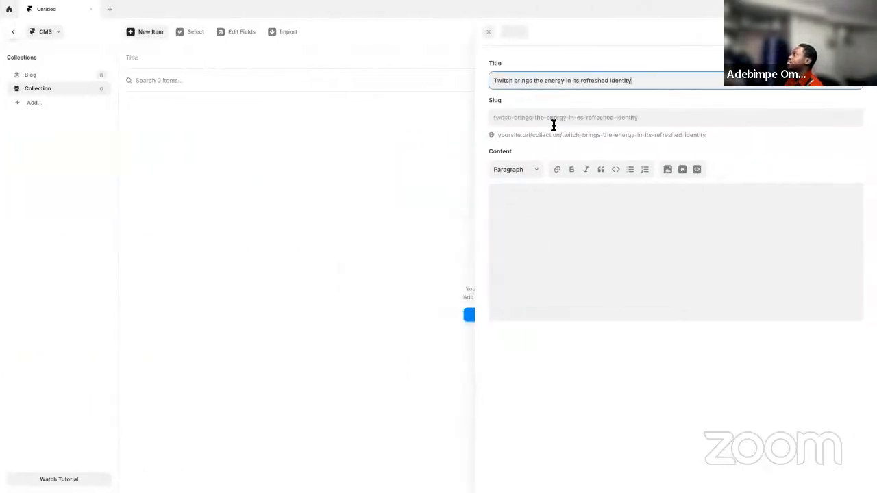
{"action": "left_click", "coordinate": [526, 232]}
- Switch to the browser and examine the Twitch article and its update card on the PORTO ROCHA site for the fields each card needs
{"action": "key", "text": "ctrl+Left"}
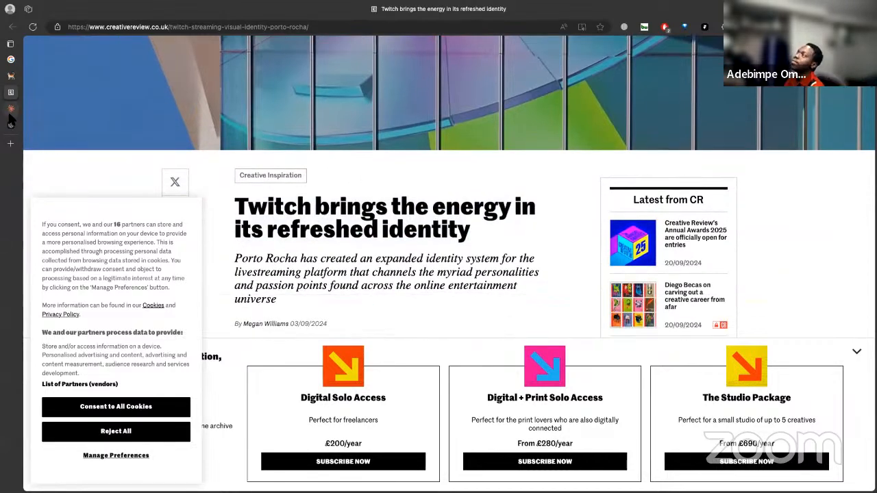
{"action": "mouse_move", "coordinate": [29, 99]}
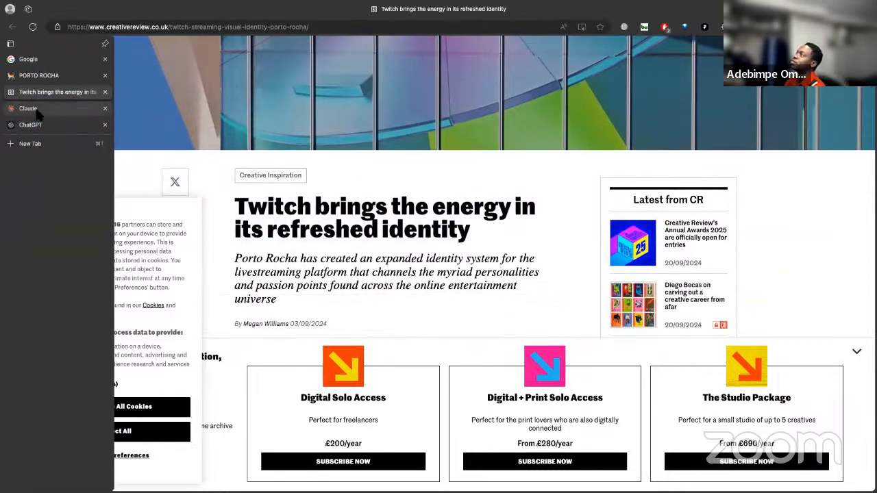
{"action": "left_click", "coordinate": [31, 108]}
{"action": "key", "text": "ctrl+Right"}
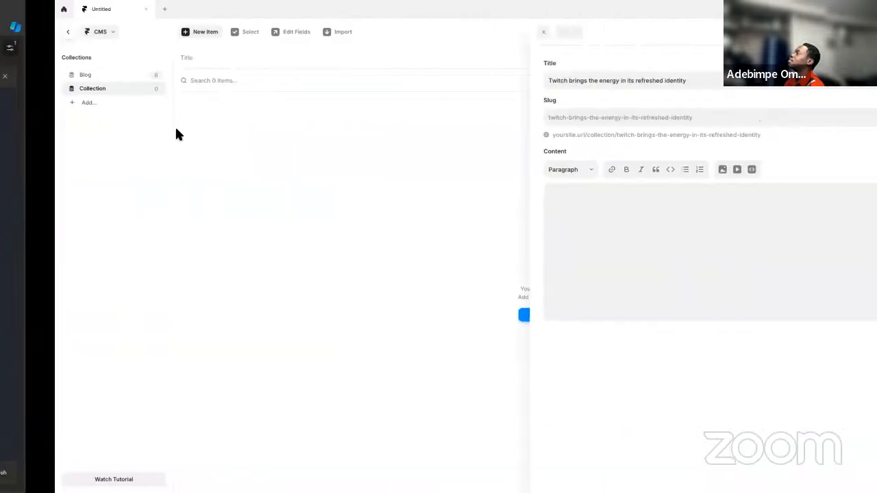
{"action": "key", "text": "ctrl+Left"}
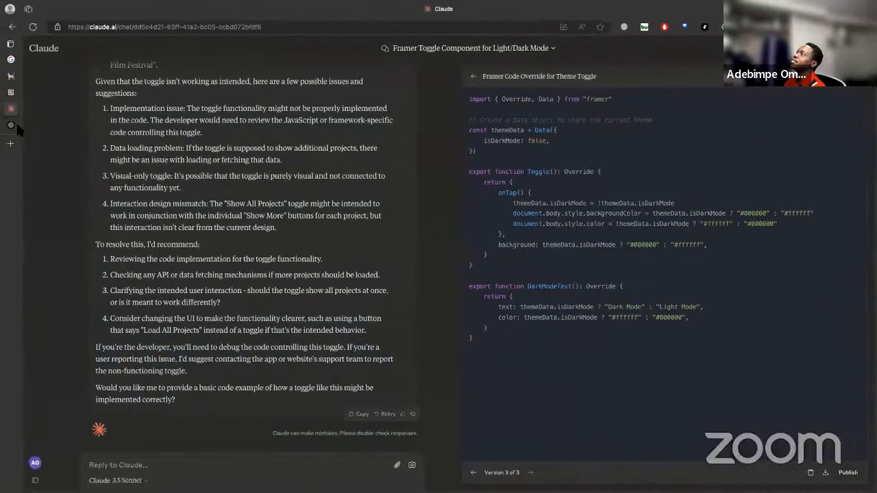
{"action": "left_click", "coordinate": [15, 124]}
{"action": "left_click", "coordinate": [10, 91]}
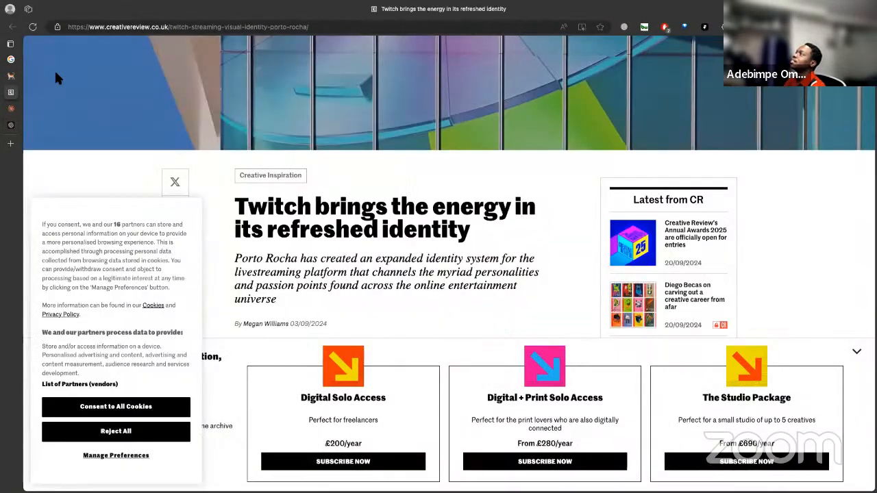
{"action": "left_click", "coordinate": [12, 76]}
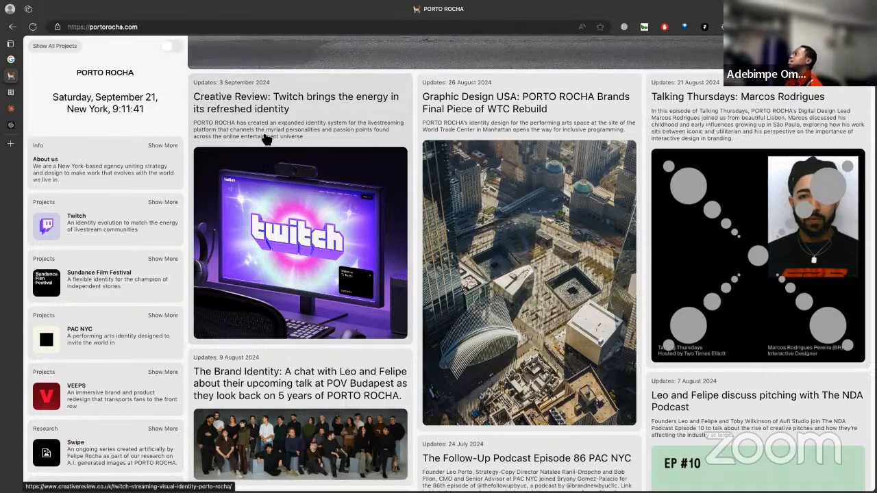
- Return to Framer and leave the CMS, saving the new collection item
{"action": "key", "text": "ctrl+Right"}
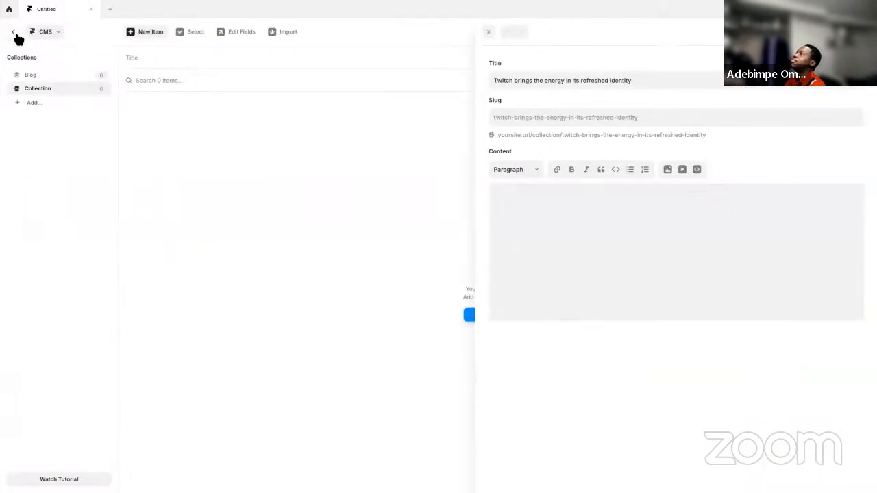
{"action": "left_click", "coordinate": [14, 32]}
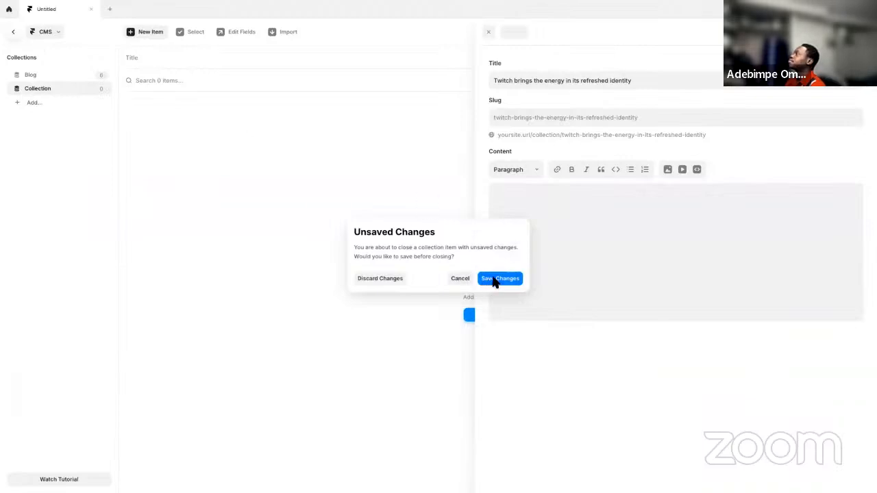
{"action": "left_click", "coordinate": [495, 280]}
- Open the Actions/Card component of the About Us card, inspect the Projects label in its Card-Head, and return to the Home page
{"action": "left_click", "coordinate": [334, 200]}
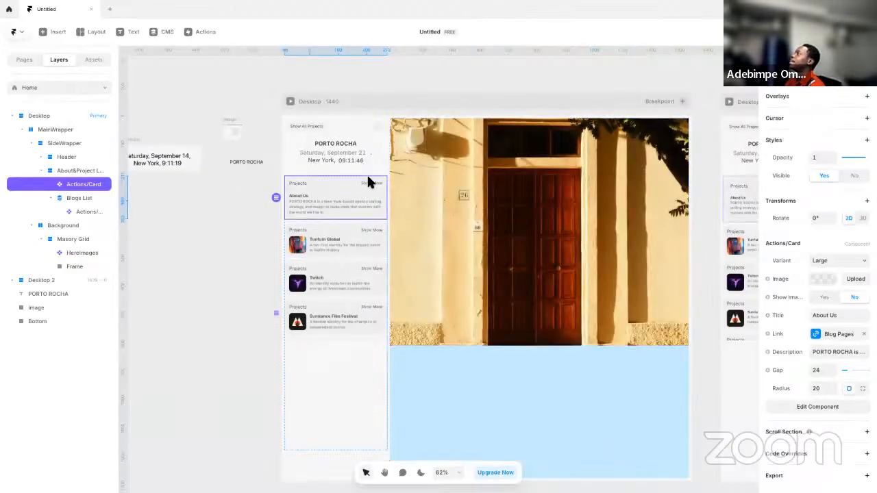
{"action": "double_click", "coordinate": [354, 197]}
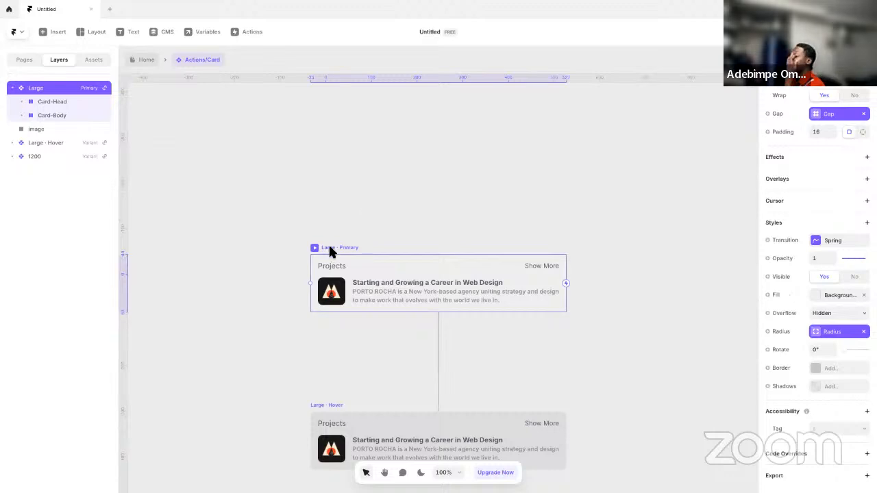
{"action": "left_click", "coordinate": [331, 266]}
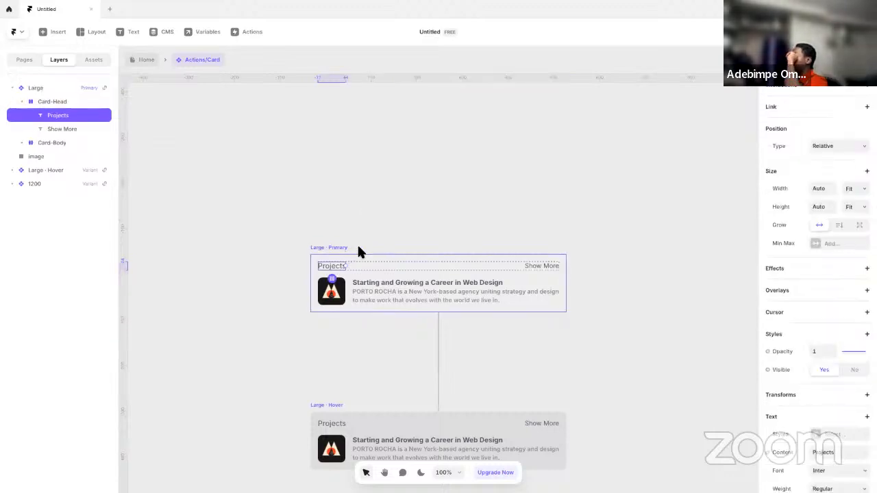
{"action": "left_click", "coordinate": [146, 59]}
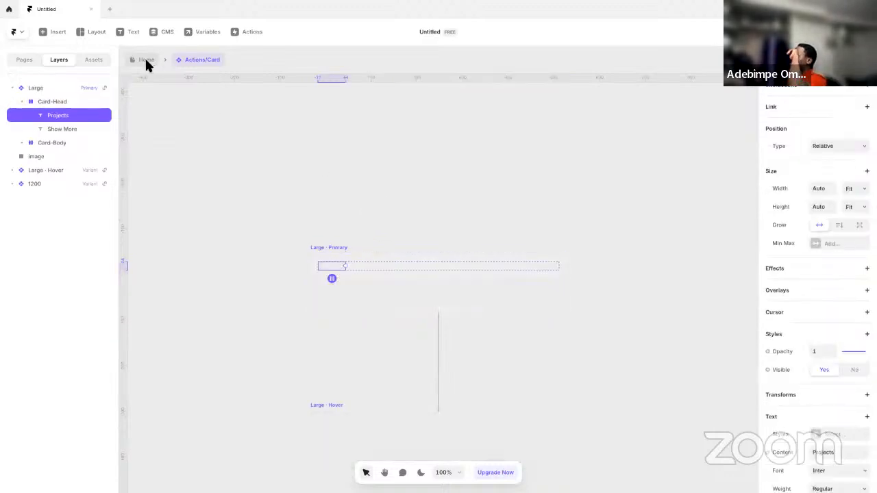
- Open the CMS and compare the fields of the Blog collection with those of the new collection
{"action": "left_click", "coordinate": [168, 32]}
{"action": "left_click", "coordinate": [73, 74]}
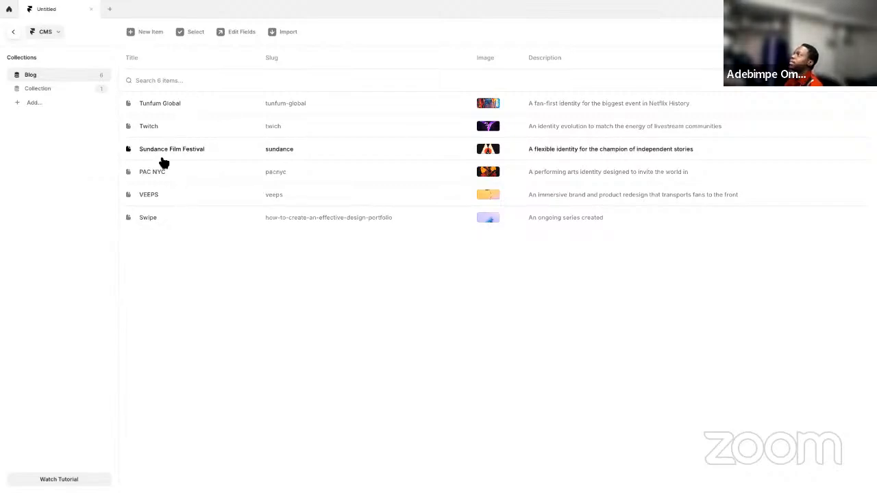
{"action": "key", "text": "ctrl+Left"}
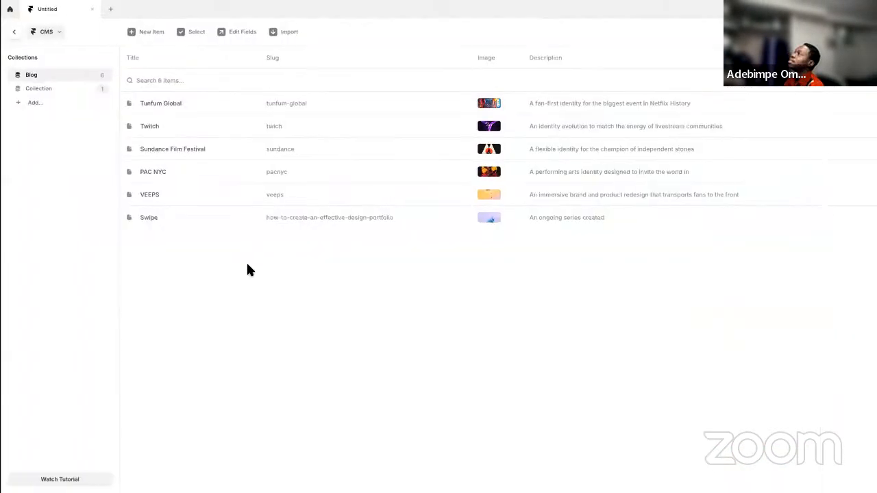
{"action": "left_click", "coordinate": [34, 87]}
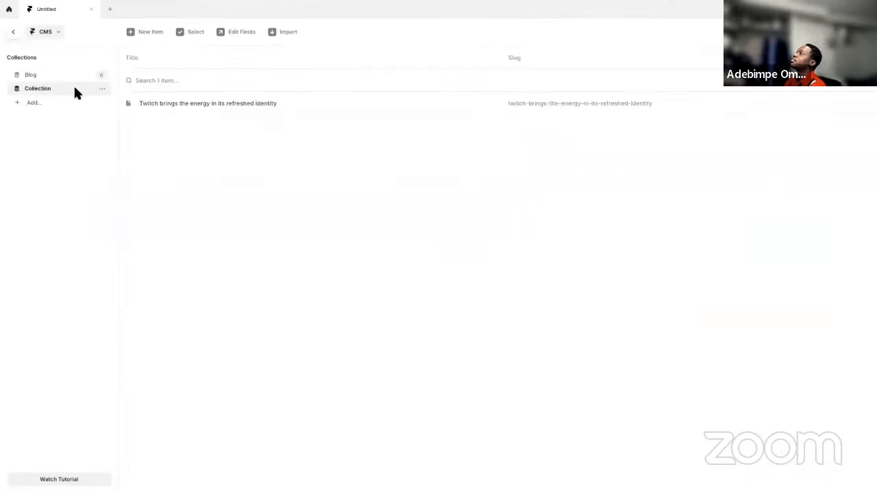
- Rename the new CMS collection to Masonry and open its field settings, reviewing the Title and Content fields
{"action": "double_click", "coordinate": [74, 88]}
{"action": "type", "text": "Masonry"}
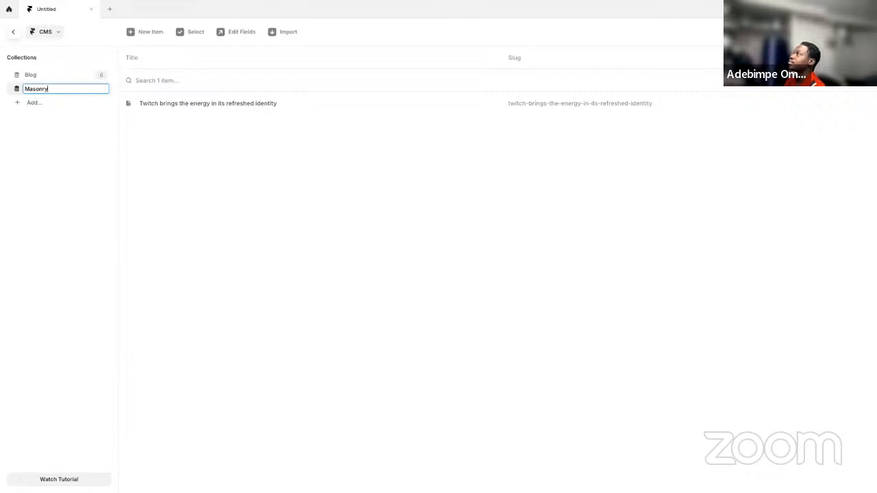
{"action": "key", "text": "Return"}
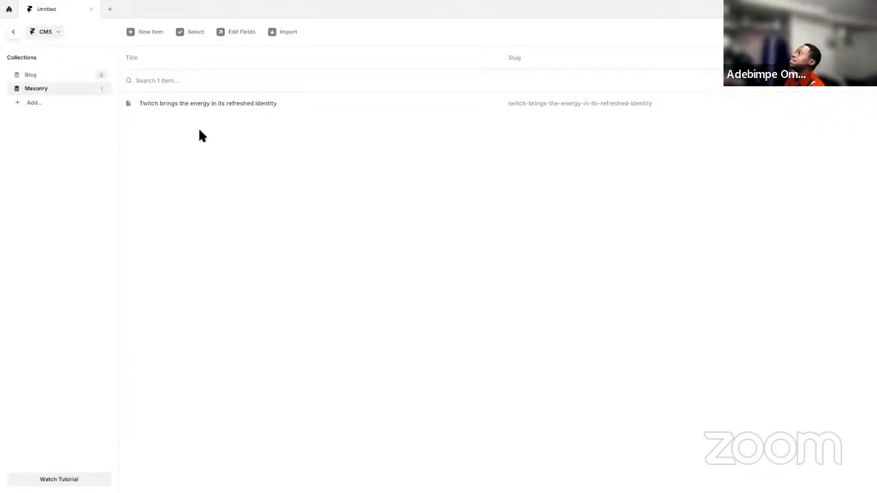
{"action": "left_click", "coordinate": [137, 59]}
{"action": "left_click", "coordinate": [170, 79]}
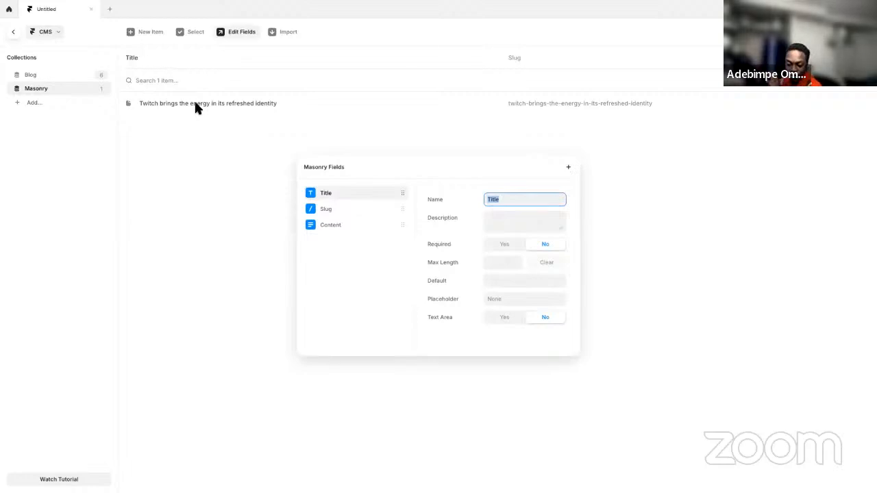
{"action": "left_click", "coordinate": [337, 212]}
{"action": "left_click", "coordinate": [365, 225]}
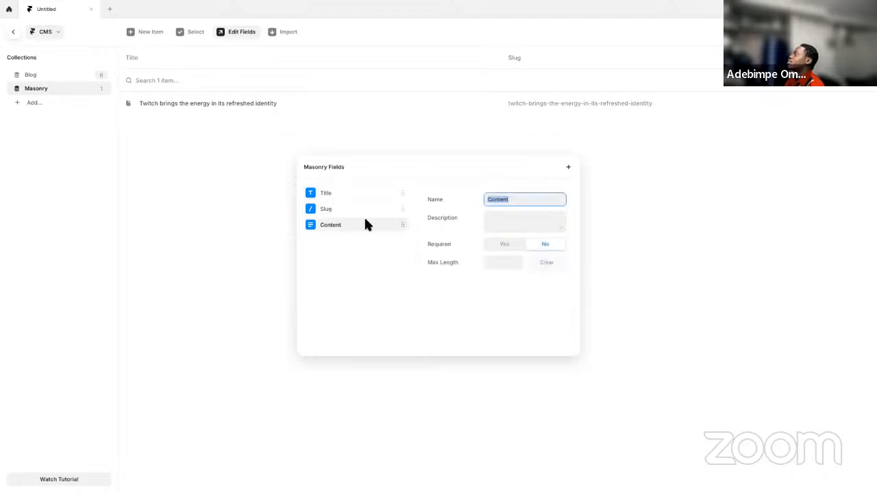
- Try a plain text field named Caption in the Masonry collection, compare with the PORTO ROCHA cards, and remove it again
{"action": "left_click", "coordinate": [568, 167]}
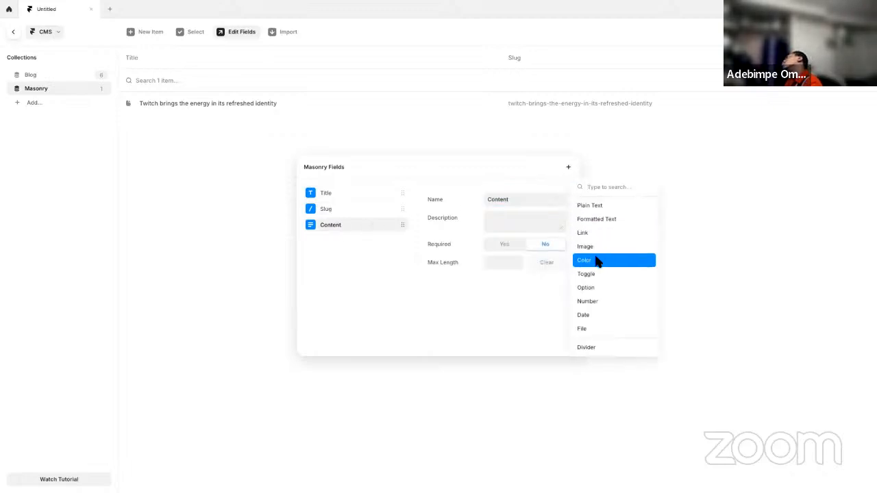
{"action": "left_click", "coordinate": [597, 205]}
{"action": "type", "text": "Cas"}
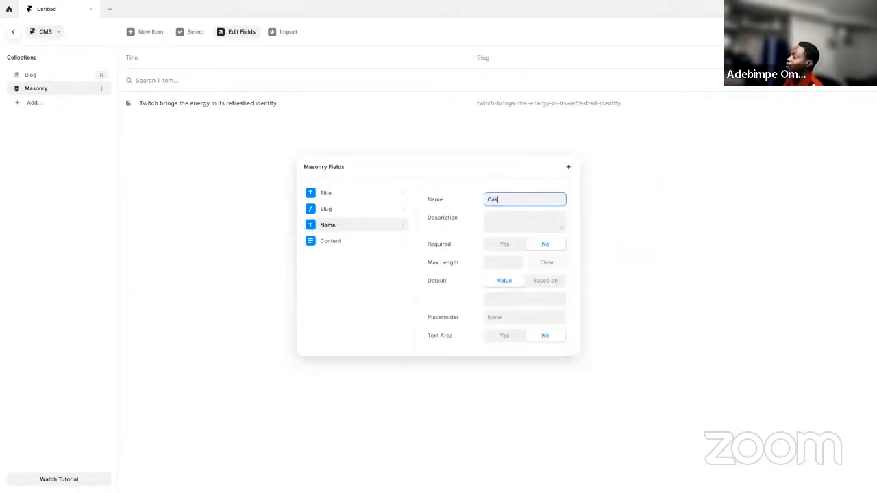
{"action": "type", "text": "ption"}
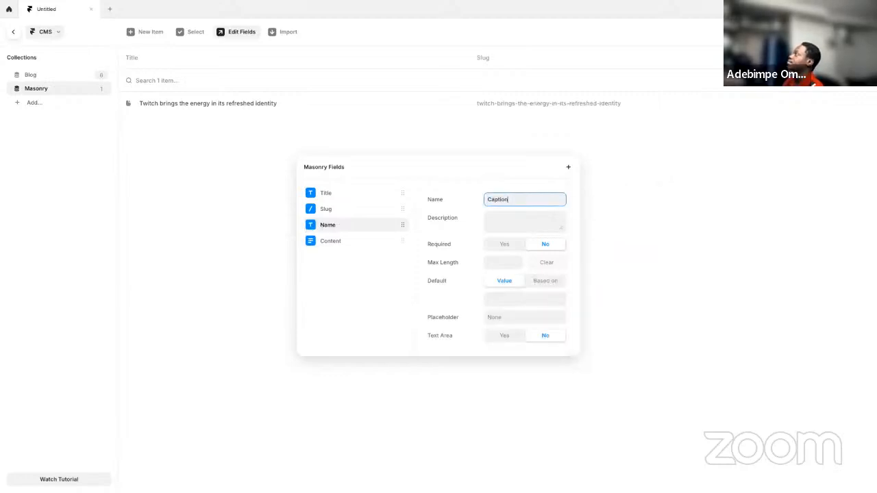
{"action": "key", "text": "Return"}
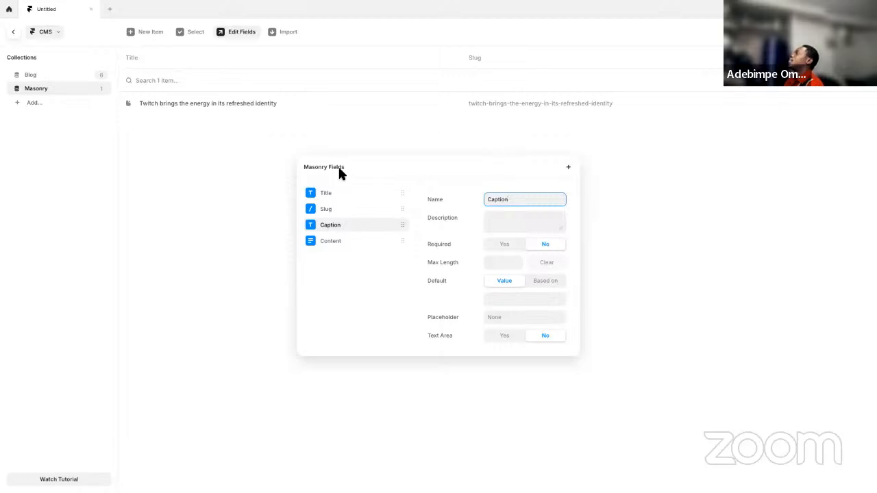
{"action": "key", "text": "ctrl+Left"}
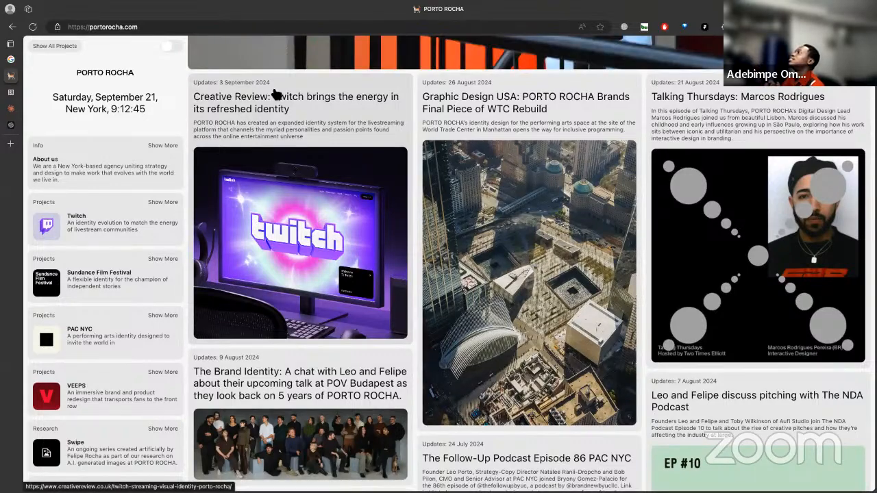
{"action": "key", "text": "ctrl+Right"}
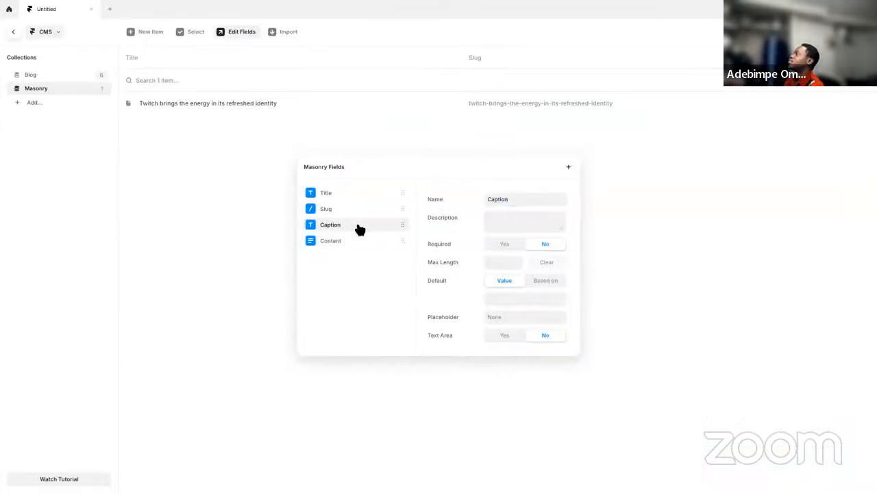
{"action": "left_click", "coordinate": [371, 247]}
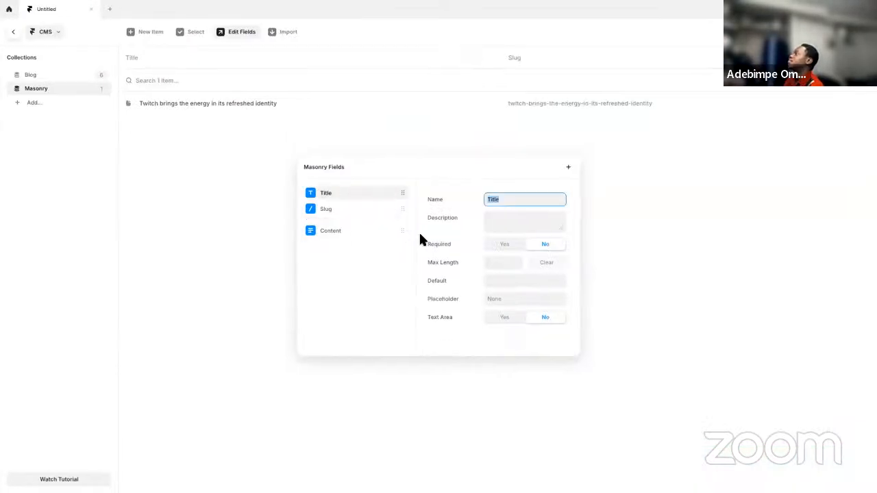
- Add a Date field with the time hidden to the Masonry collection, checking the date format on the PORTO ROCHA update cards
{"action": "left_click", "coordinate": [569, 168]}
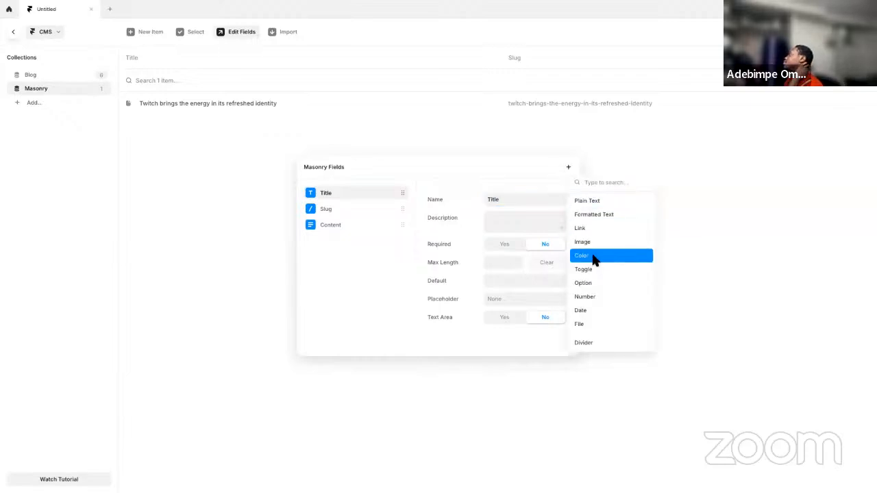
{"action": "left_click", "coordinate": [596, 311]}
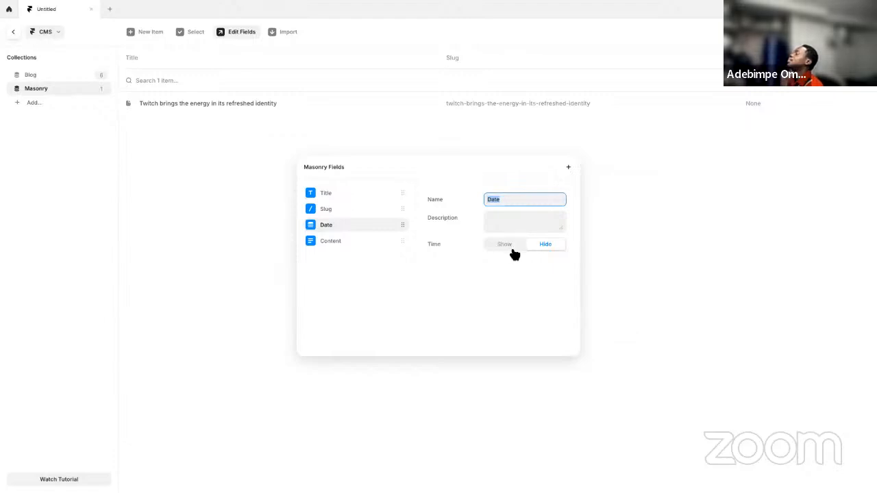
{"action": "key", "text": "ctrl+Left"}
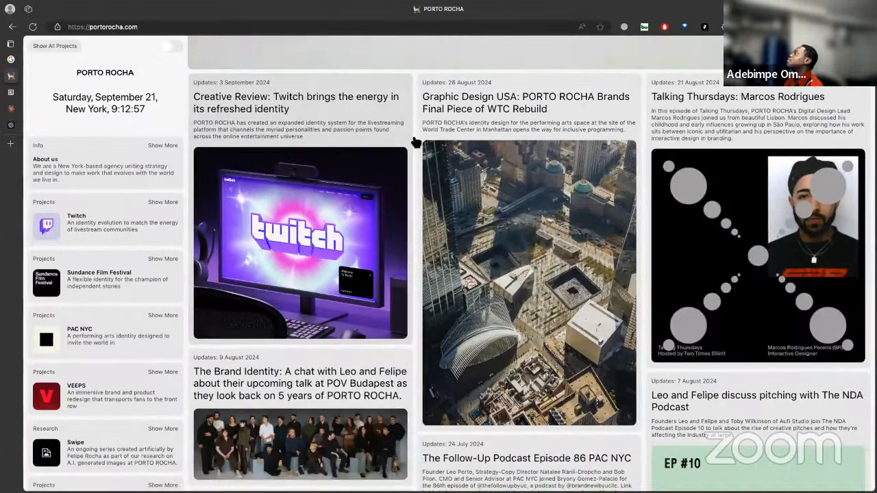
{"action": "key", "text": "ctrl+Right"}
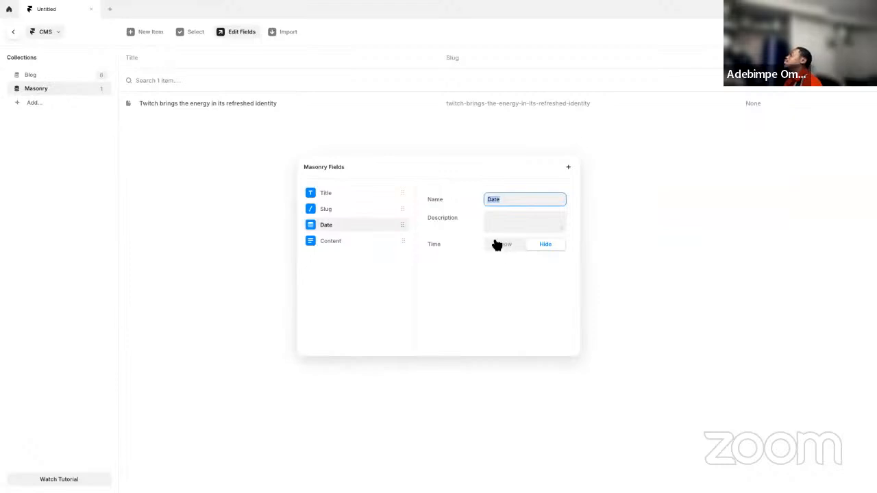
{"action": "left_click", "coordinate": [260, 195]}
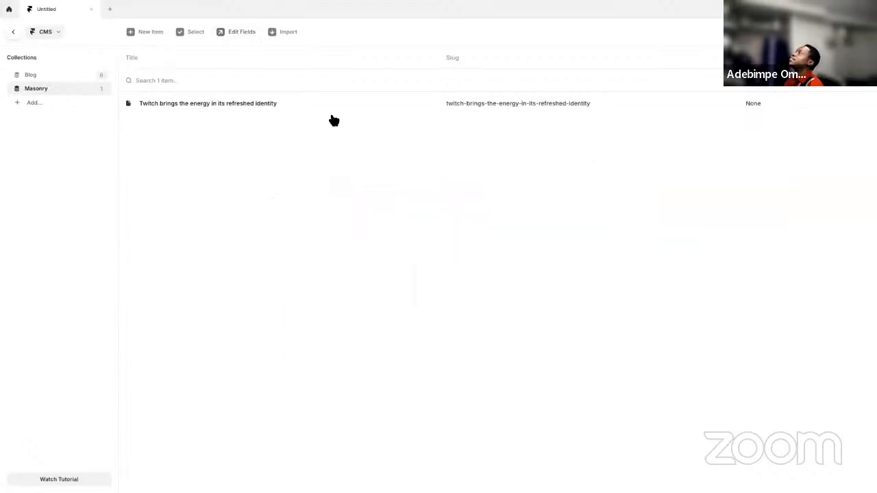
- Open the Twitch item in the Masonry collection and set its date to 2024-09-03
{"action": "left_click", "coordinate": [388, 110]}
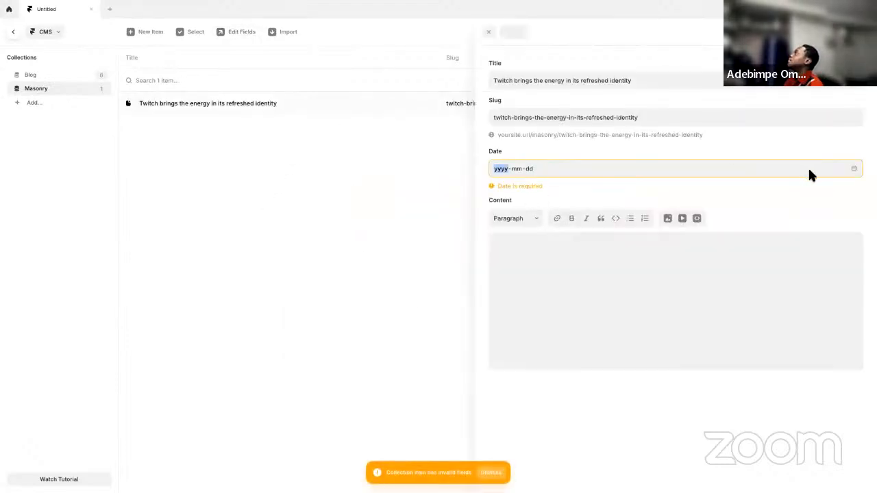
{"action": "left_click", "coordinate": [854, 169]}
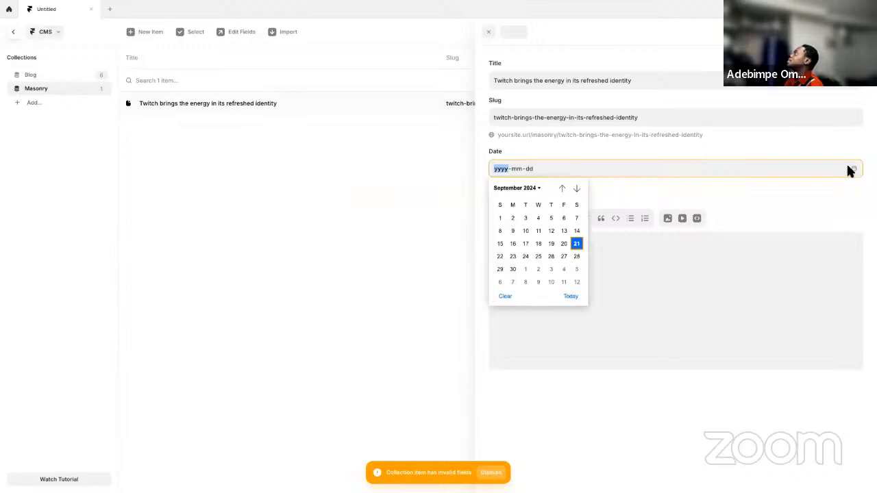
{"action": "left_click", "coordinate": [524, 218]}
{"action": "left_click", "coordinate": [507, 233]}
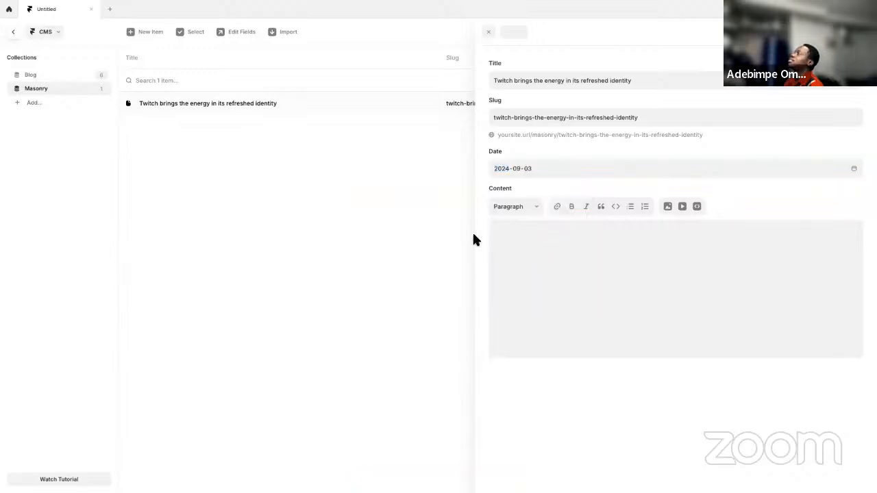
- Copy the Twitch update card's text from the PORTO ROCHA site in the browser and paste it into the item's Content in Framer
{"action": "key", "text": "ctrl+Left"}
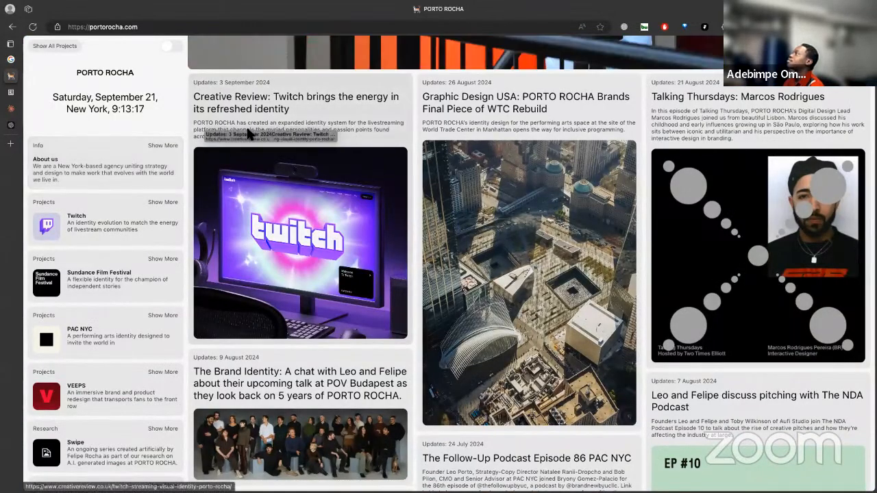
{"action": "right_click", "coordinate": [272, 129]}
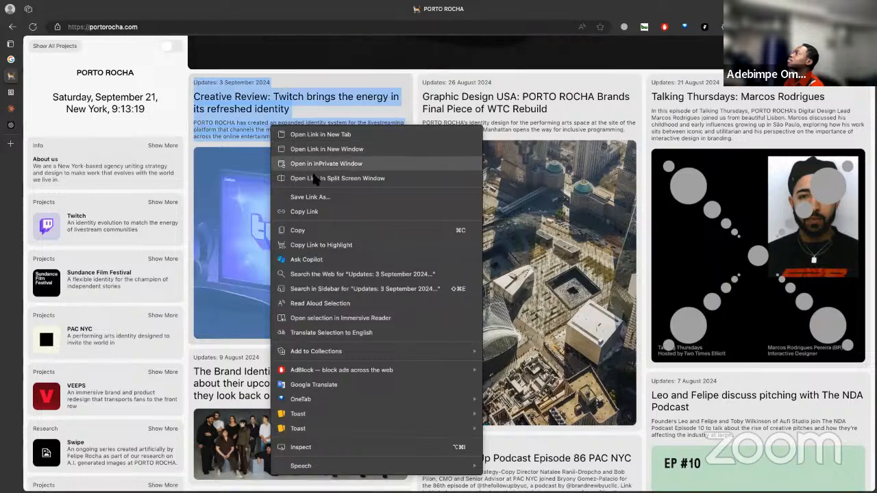
{"action": "left_click", "coordinate": [314, 230]}
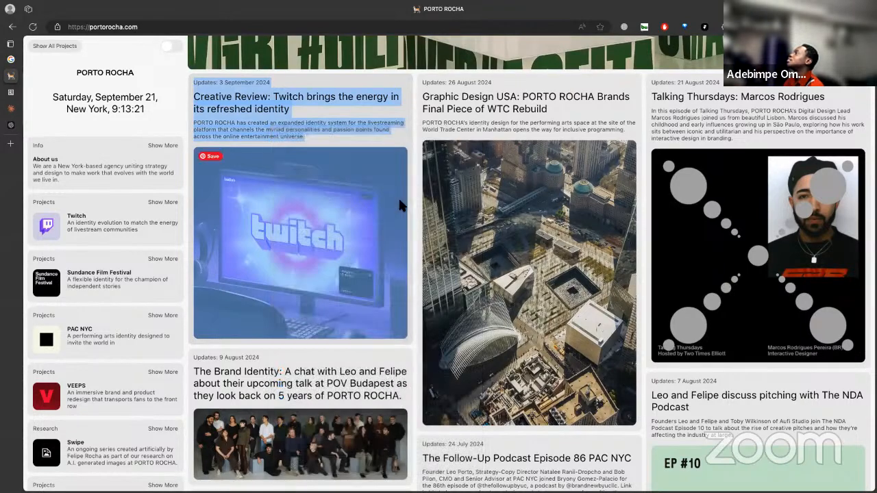
{"action": "key", "text": "ctrl+Right"}
{"action": "key", "text": "ctrl+v"}
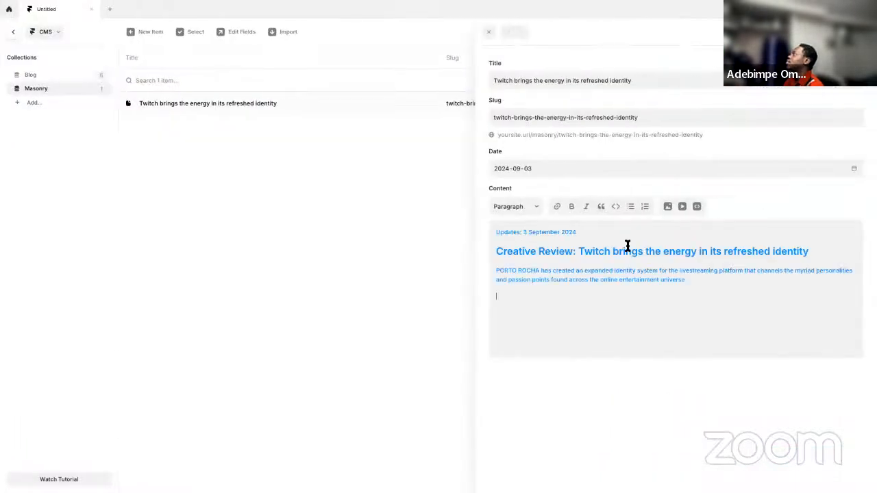
- Move the heading "Creative Review: Twitch brings the energy in its refreshed identity" from the Content into the item's Title
{"action": "left_click_drag", "start_coordinate": [813, 251], "coordinate": [494, 254]}
{"action": "key", "text": "BackSpace"}
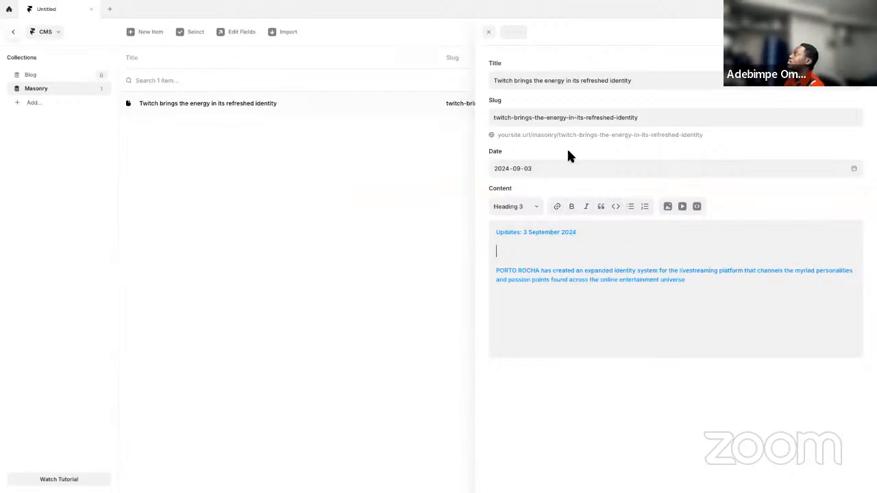
{"action": "left_click", "coordinate": [648, 119]}
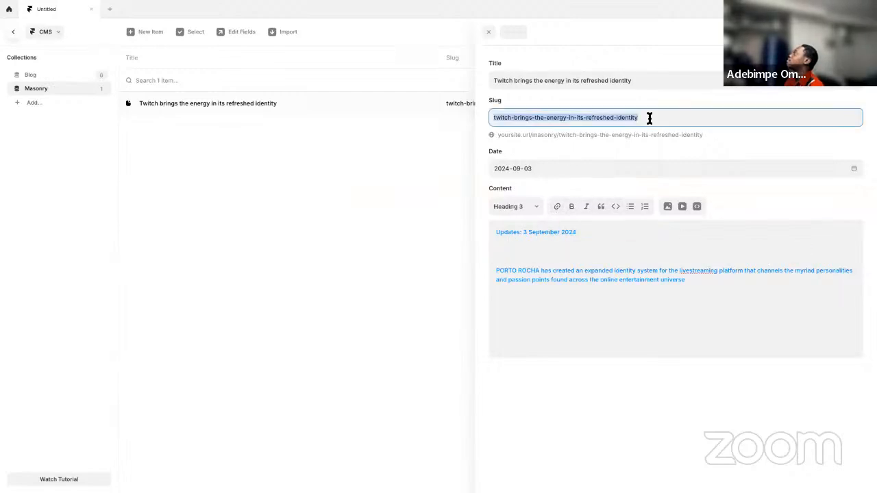
{"action": "left_click", "coordinate": [625, 80]}
{"action": "key", "text": "ctrl+v"}
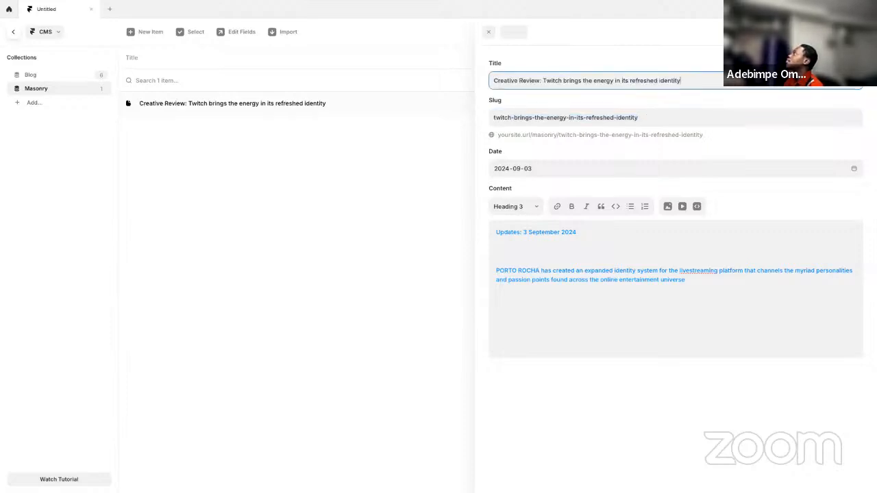
- Delete the "Updates: 3 September 2024" line and the empty heading line above the paragraph in the Content
{"action": "left_click", "coordinate": [523, 254]}
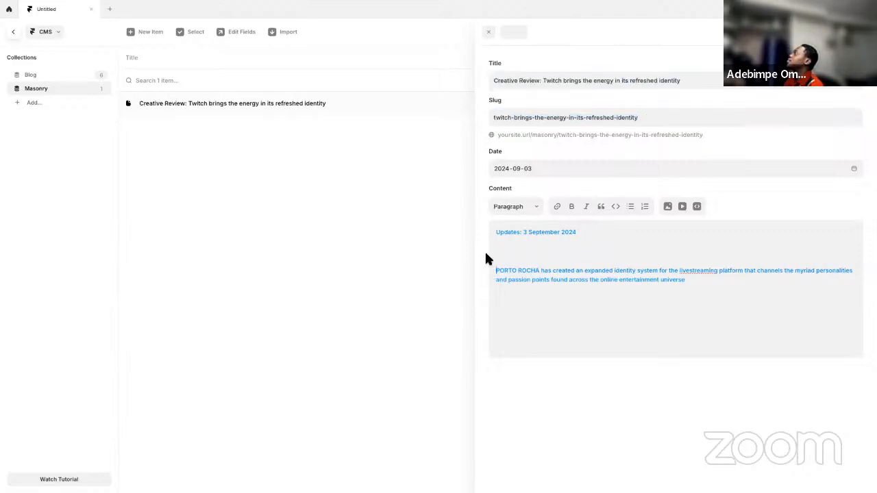
{"action": "left_click_drag", "start_coordinate": [485, 254], "coordinate": [466, 186]}
{"action": "key", "text": "BackSpace"}
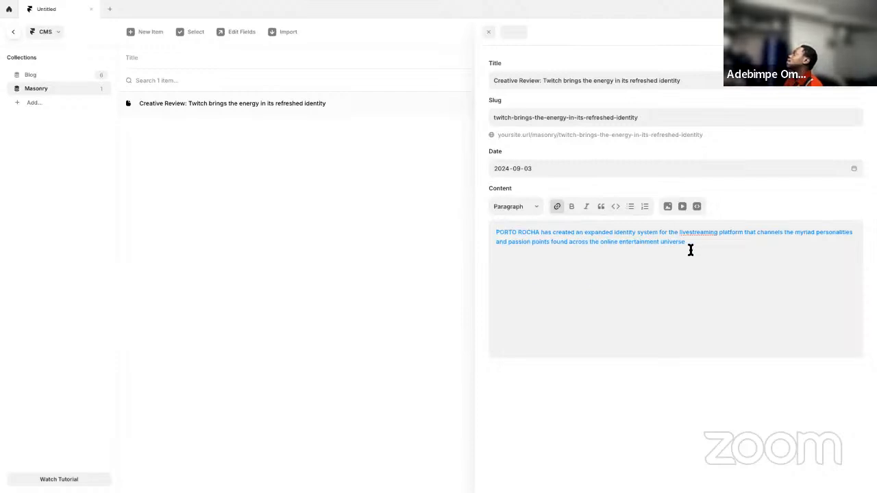
- Clear the link from the remaining Content paragraph, then close the item and return from the CMS to the Home page
{"action": "left_click_drag", "start_coordinate": [691, 250], "coordinate": [504, 221]}
{"action": "left_click", "coordinate": [514, 209]}
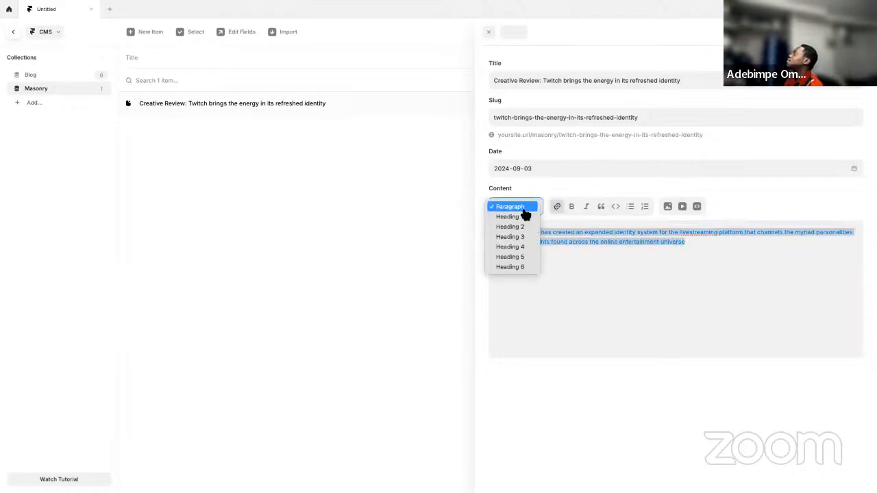
{"action": "left_click", "coordinate": [552, 209]}
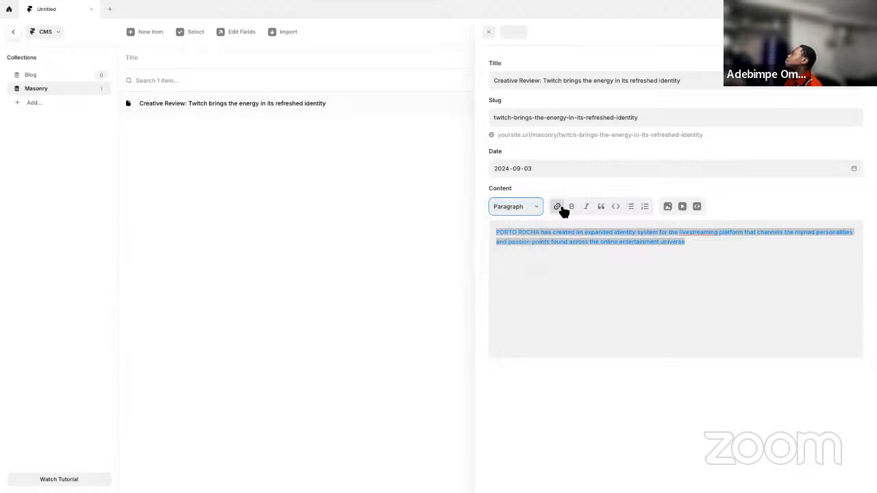
{"action": "left_click", "coordinate": [558, 207]}
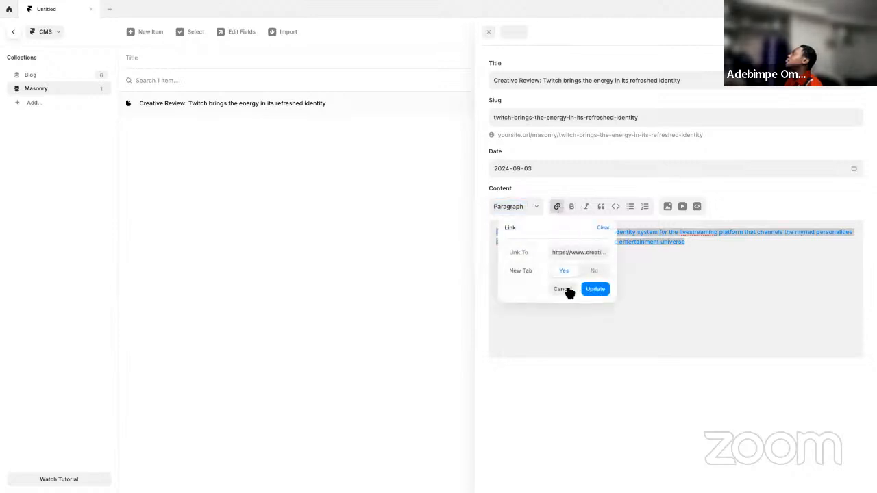
{"action": "left_click", "coordinate": [603, 230]}
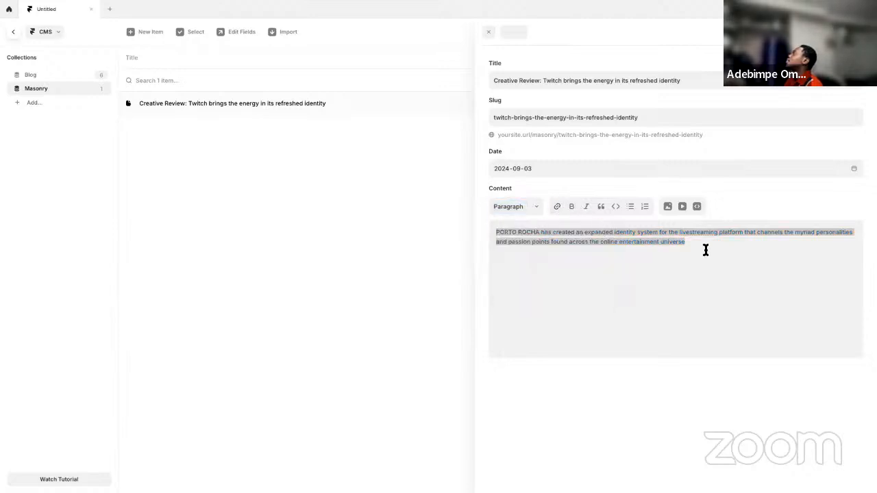
{"action": "left_click", "coordinate": [652, 278]}
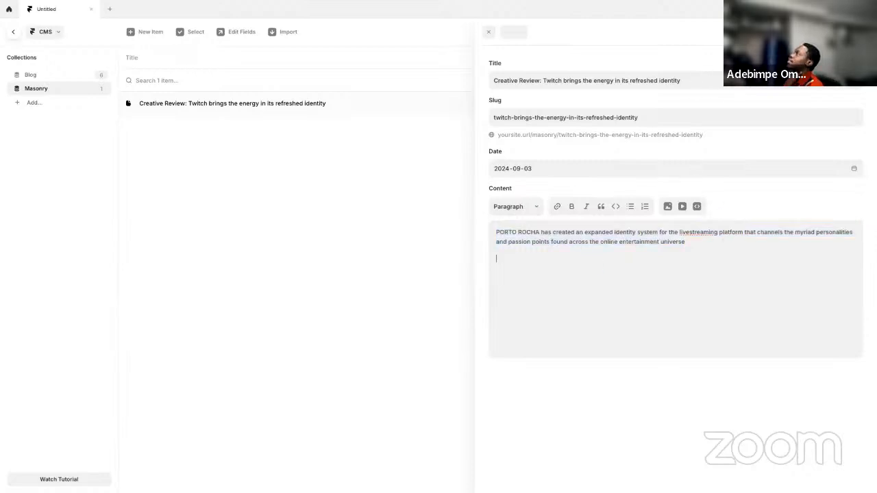
{"action": "left_click", "coordinate": [421, 129]}
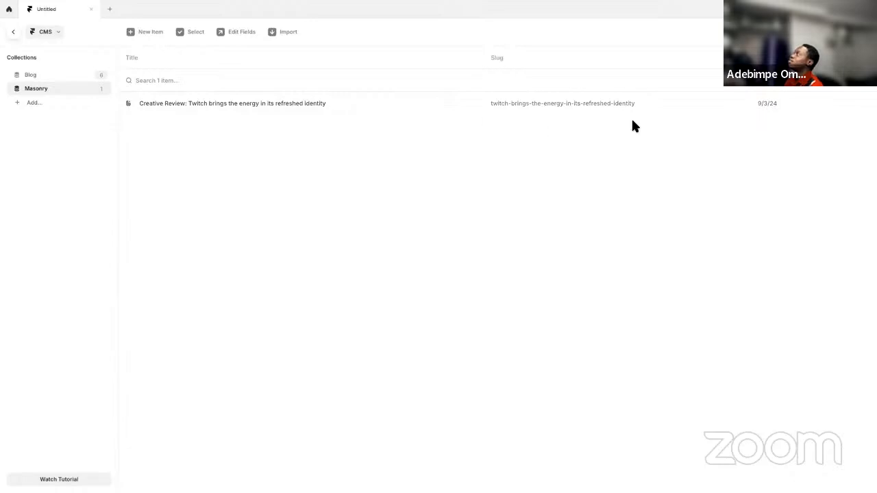
{"action": "left_click", "coordinate": [14, 34]}
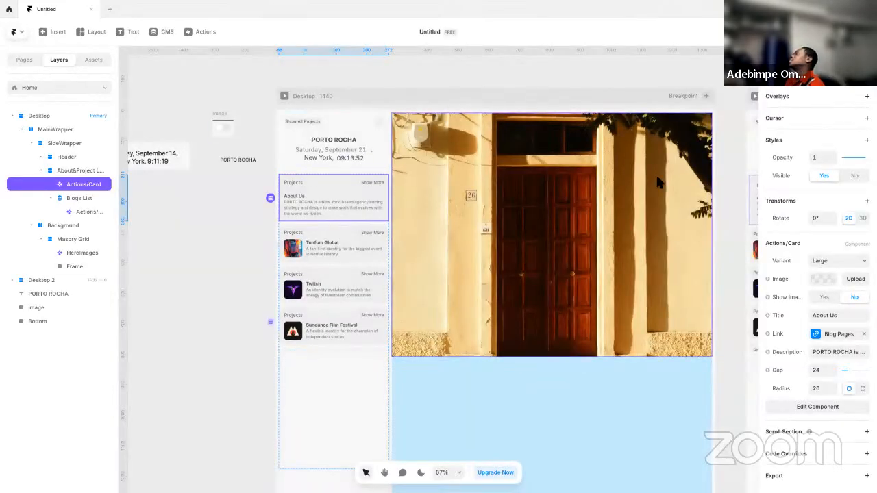
- Check the layout of the update cards on the PORTO ROCHA site in the browser, then return to Framer
{"action": "left_click", "coordinate": [557, 439]}
{"action": "scroll", "coordinate": [269, 341], "scroll_direction": "down", "scroll_amount": 3}
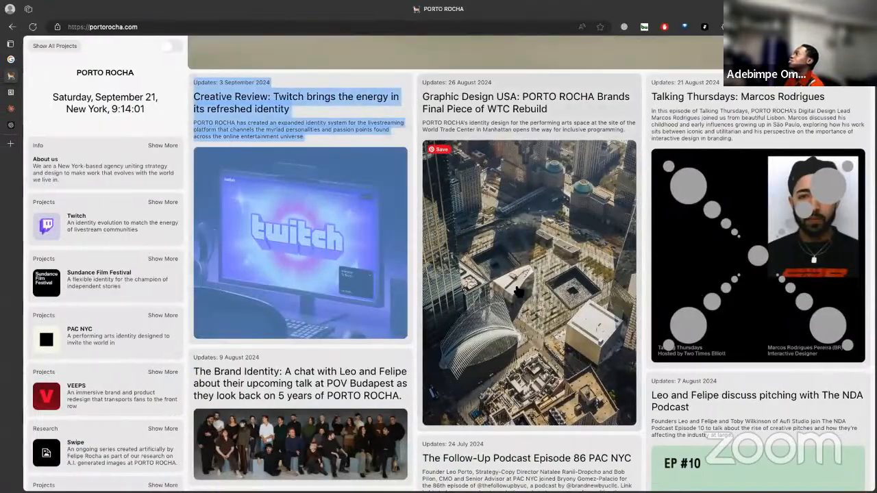
{"action": "key", "text": "ctrl+Right"}
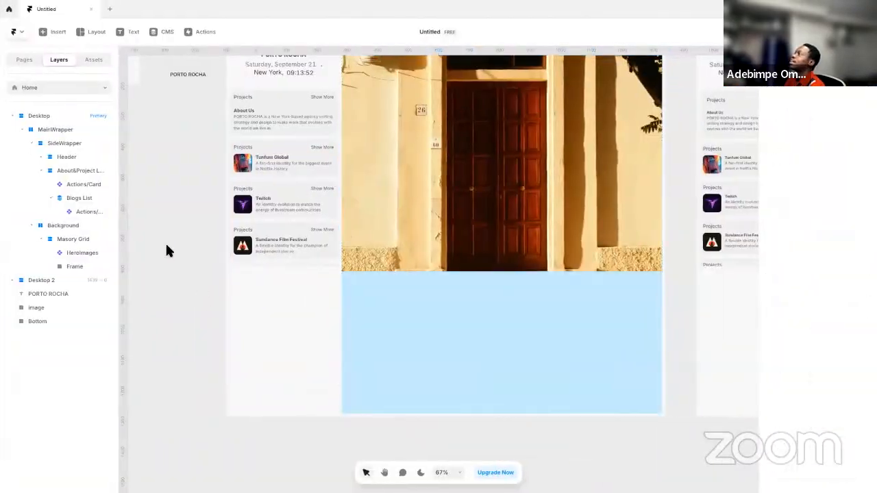
- Open the Card component from the project's Actions components and select its Large primary variant
{"action": "left_click", "coordinate": [96, 60]}
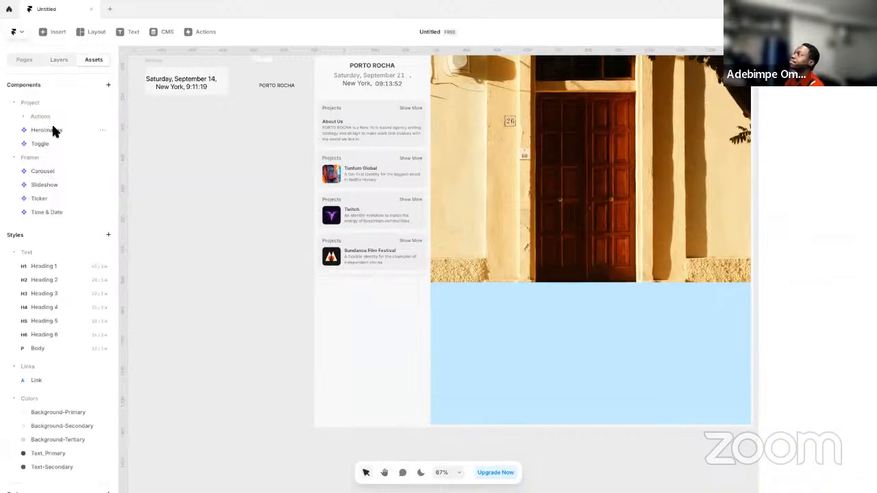
{"action": "left_click", "coordinate": [52, 128]}
{"action": "left_click", "coordinate": [45, 141]}
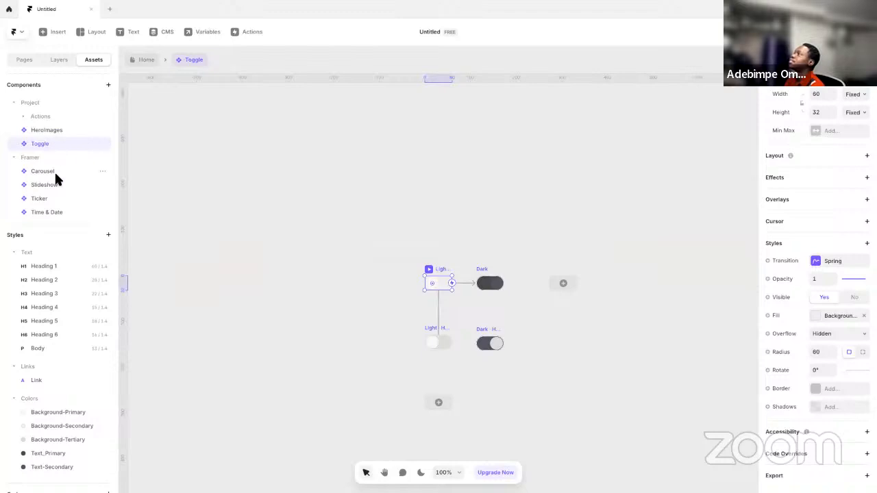
{"action": "left_click", "coordinate": [102, 171]}
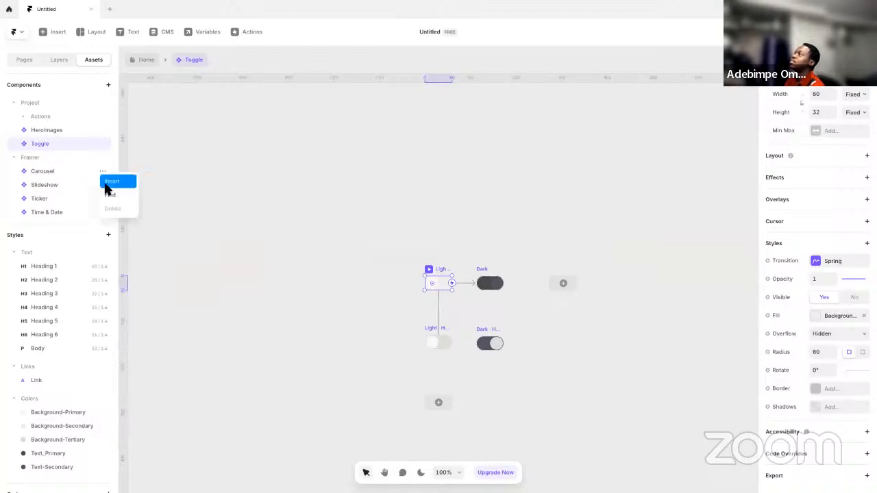
{"action": "left_click", "coordinate": [57, 196]}
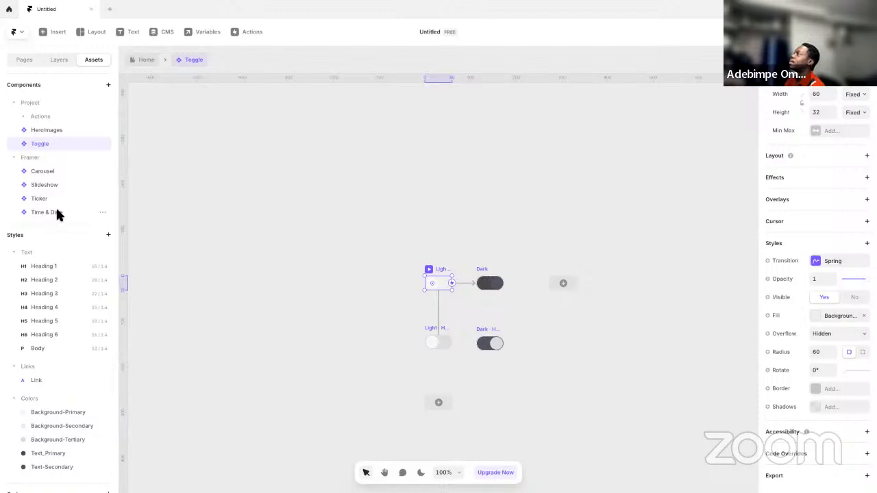
{"action": "left_click", "coordinate": [58, 126]}
{"action": "left_click", "coordinate": [52, 122]}
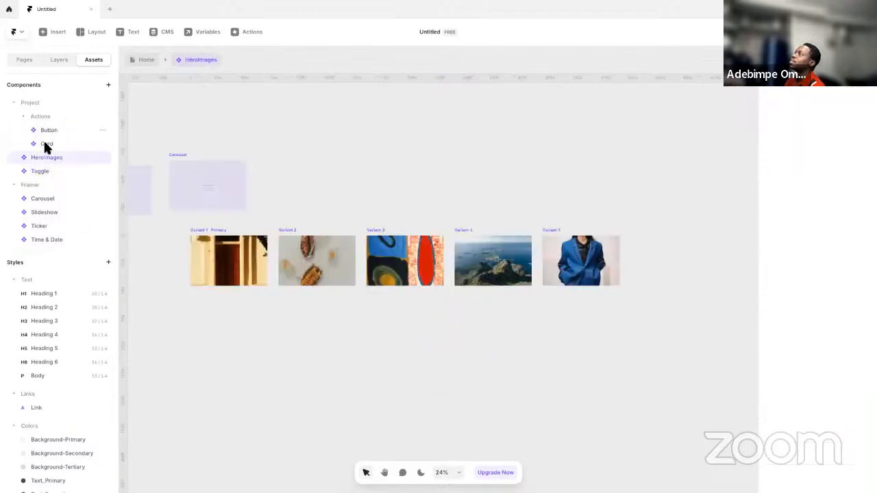
{"action": "left_click", "coordinate": [45, 145]}
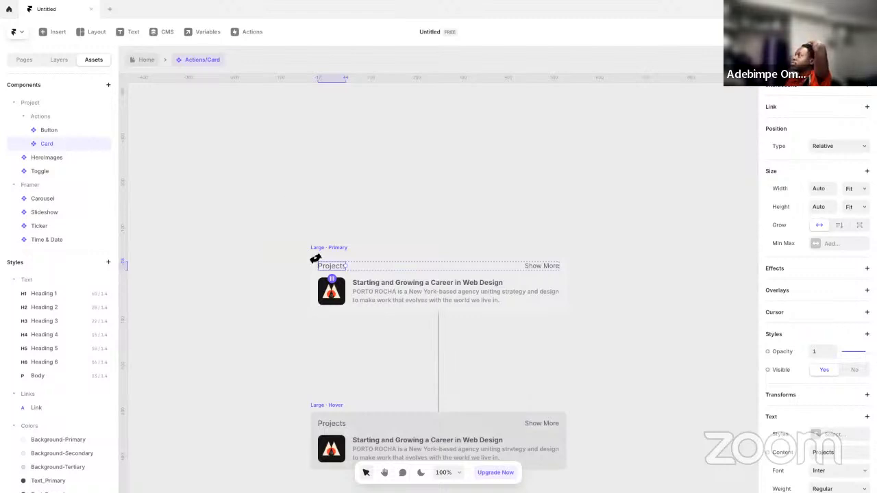
{"action": "left_click", "coordinate": [327, 248]}
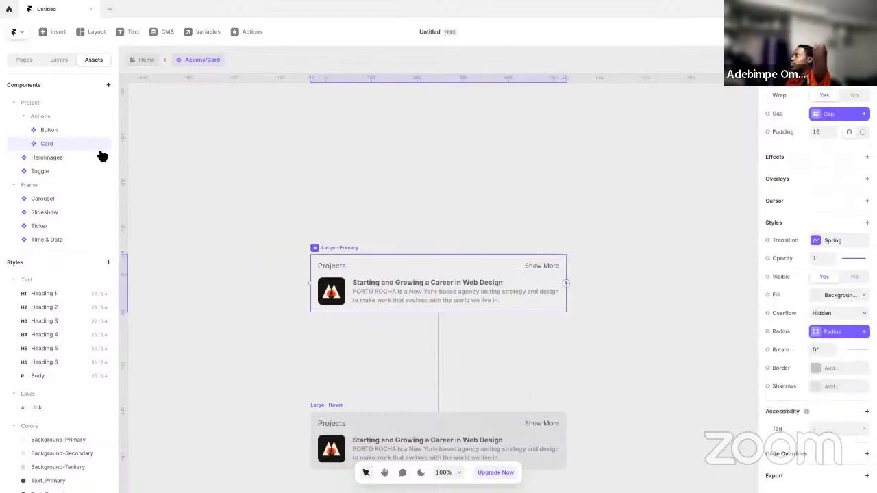
- Rename the Card component as Actions/Card/Small
{"action": "left_click", "coordinate": [105, 147]}
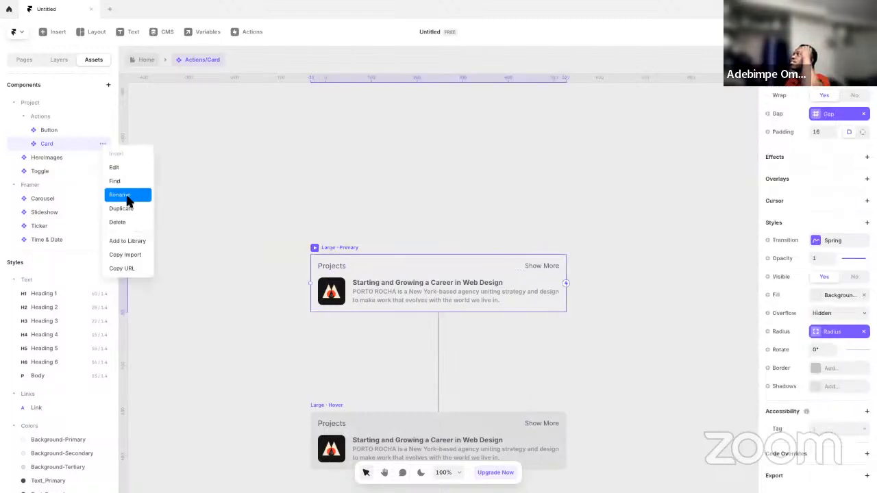
{"action": "left_click", "coordinate": [126, 198]}
{"action": "key", "text": "Right"}
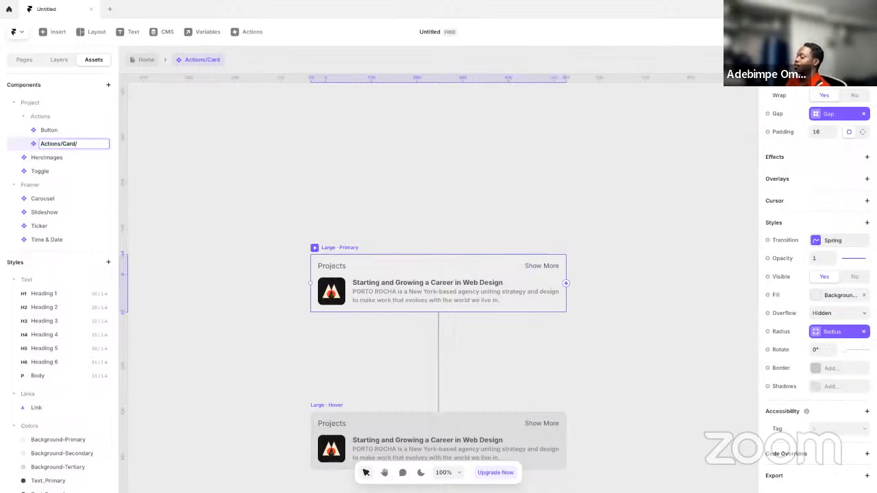
{"action": "key", "text": "Return"}
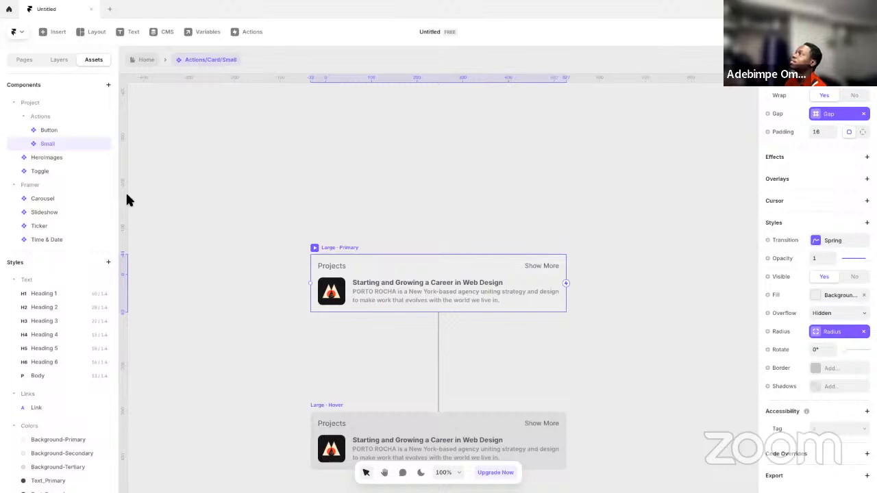
- Duplicate the Small card component and show the copy in the project's component list
{"action": "double_click", "coordinate": [83, 144]}
{"action": "left_click", "coordinate": [120, 149]}
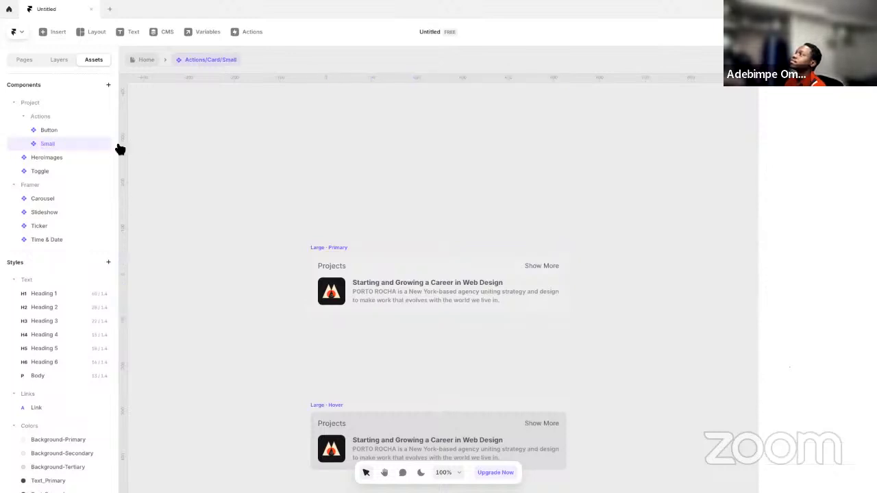
{"action": "left_click", "coordinate": [108, 84]}
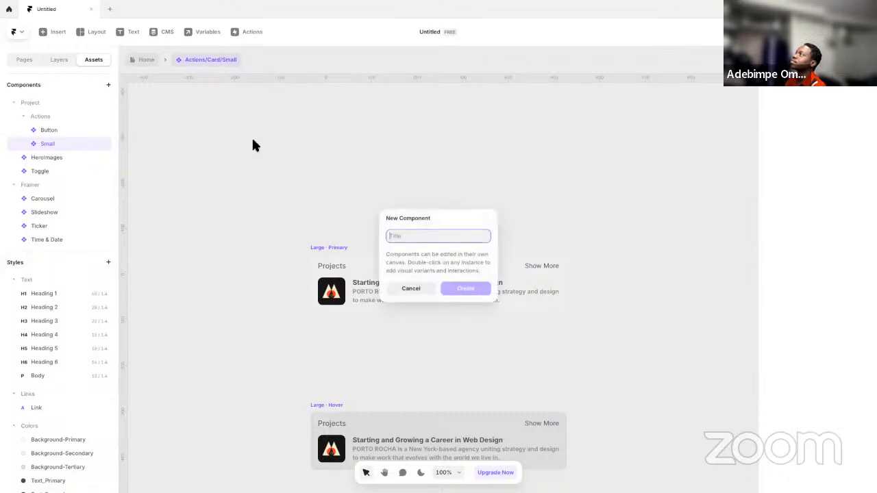
{"action": "left_click", "coordinate": [410, 288]}
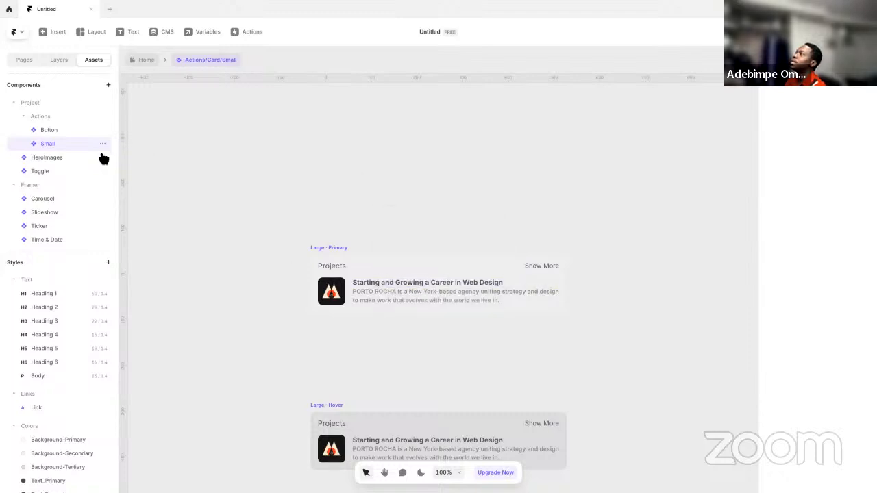
{"action": "left_click", "coordinate": [103, 144]}
{"action": "left_click", "coordinate": [137, 207]}
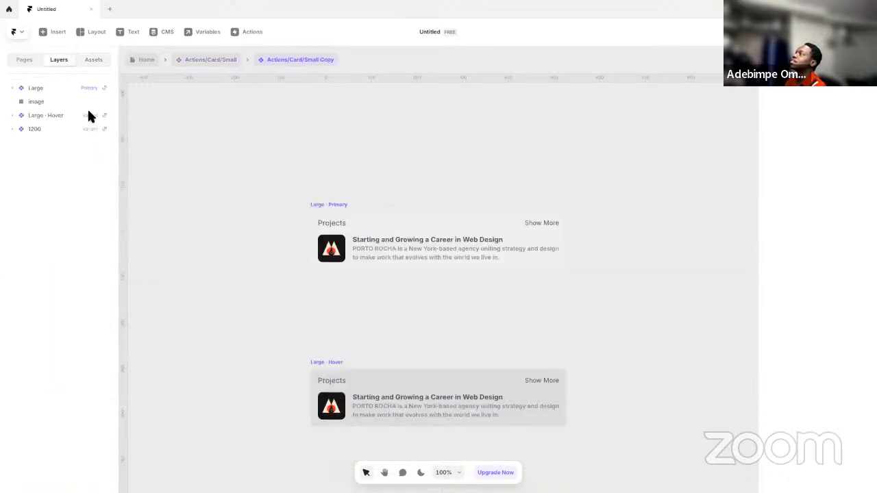
{"action": "left_click", "coordinate": [94, 60]}
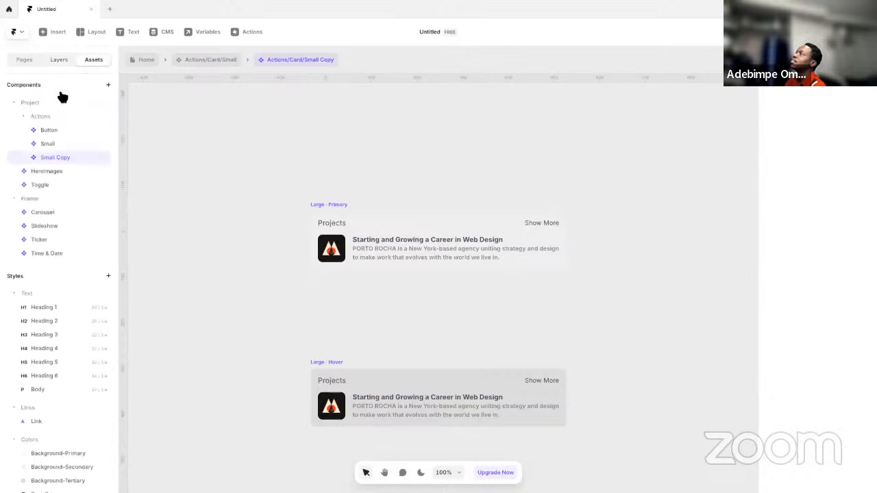
- Rename the duplicated card component as Actions/Card/Large-Card
{"action": "double_click", "coordinate": [65, 158]}
{"action": "key", "text": "Right"}
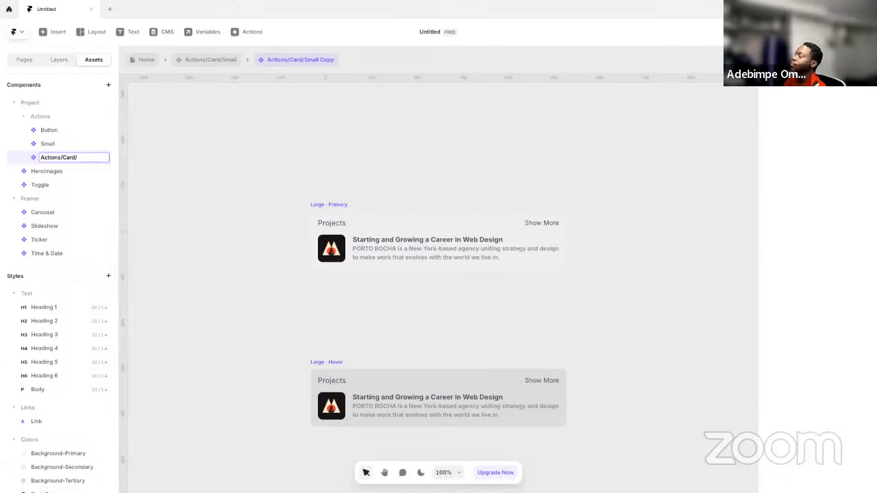
{"action": "type", "text": "Large-Card"}
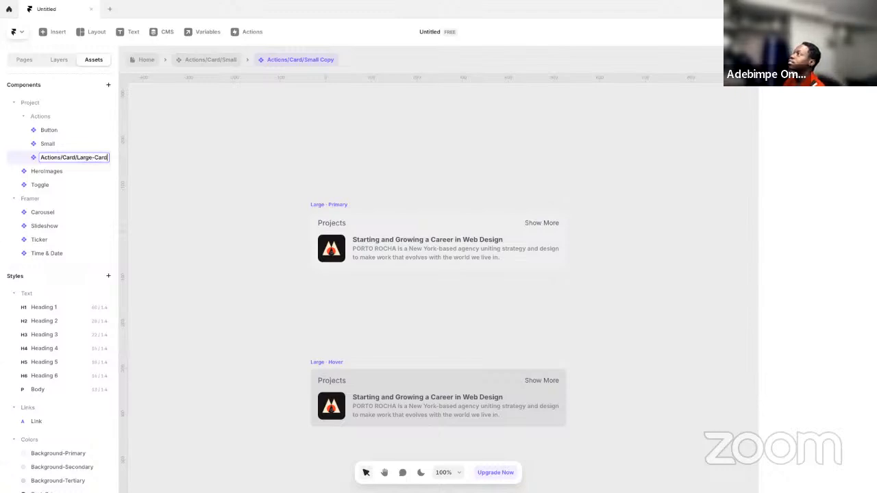
{"action": "key", "text": "Return"}
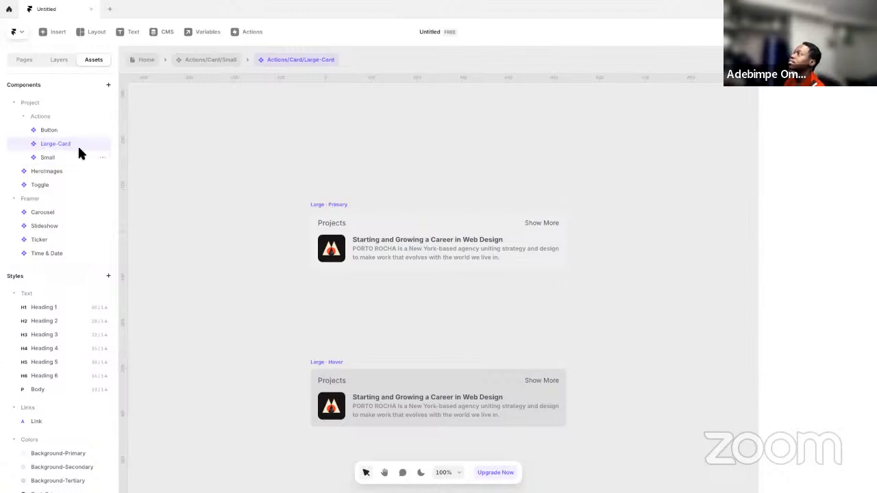
- Rename the original Small component as Actions/Card/Small-Card
{"action": "left_click", "coordinate": [57, 160]}
{"action": "right_click", "coordinate": [108, 163]}
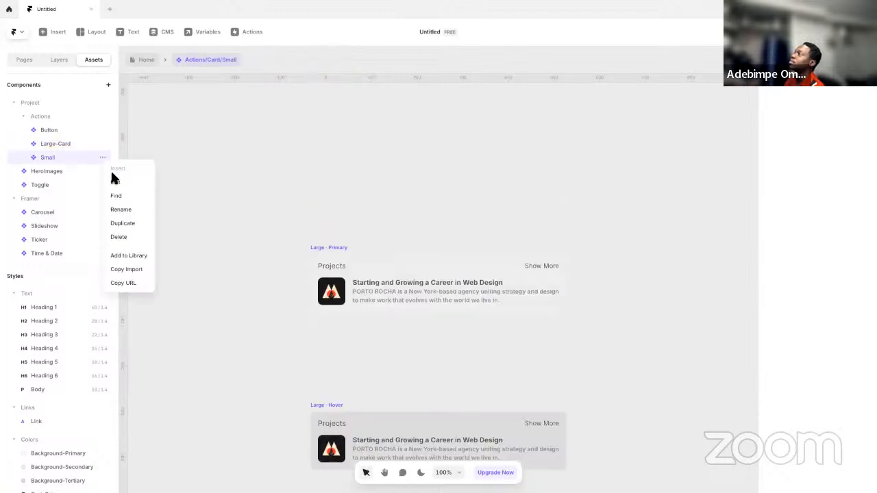
{"action": "left_click", "coordinate": [122, 209]}
{"action": "key", "text": "Right"}
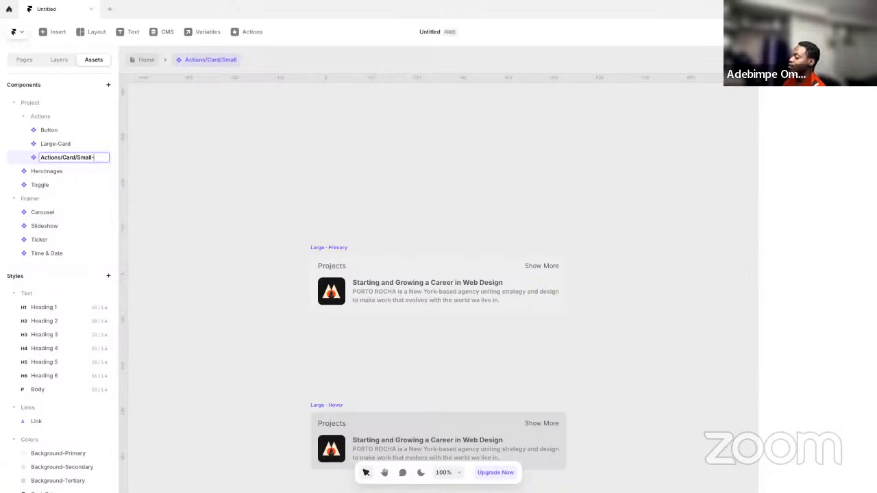
{"action": "key", "text": "Return"}
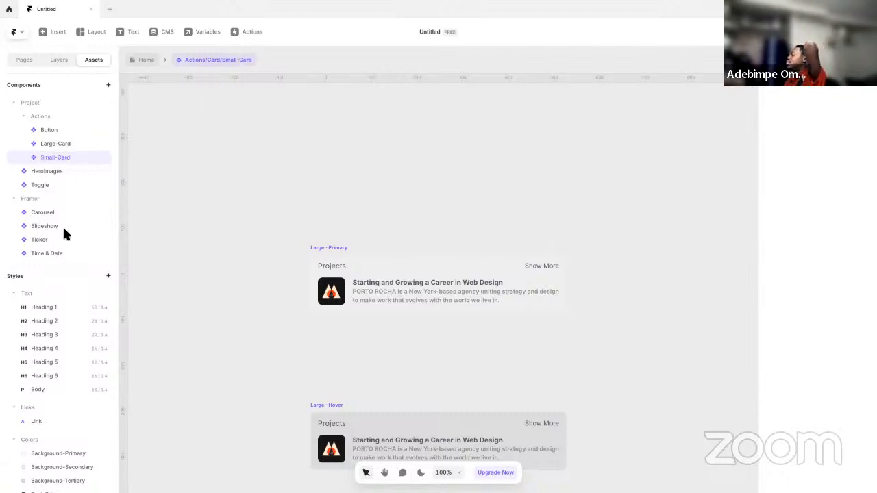
- In Large-Card, give the Large primary variant a fixed height of about 298 and move it up to about Y -180
{"action": "left_click", "coordinate": [80, 145]}
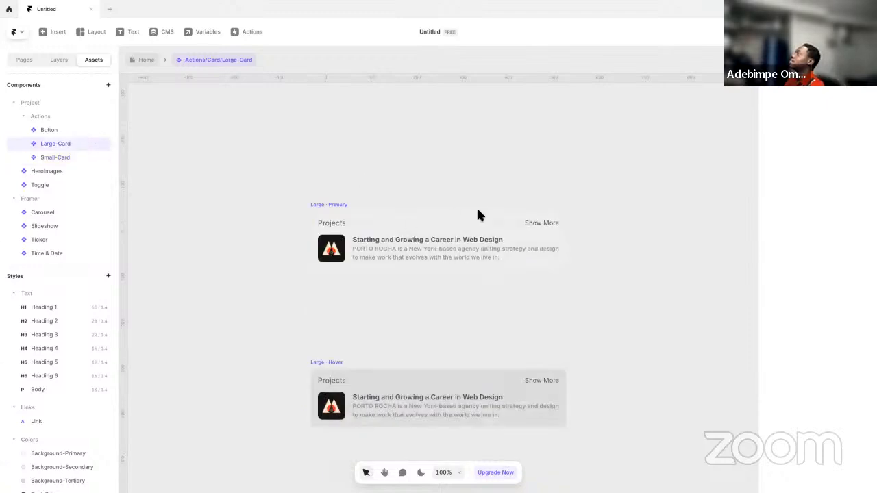
{"action": "left_click", "coordinate": [276, 194]}
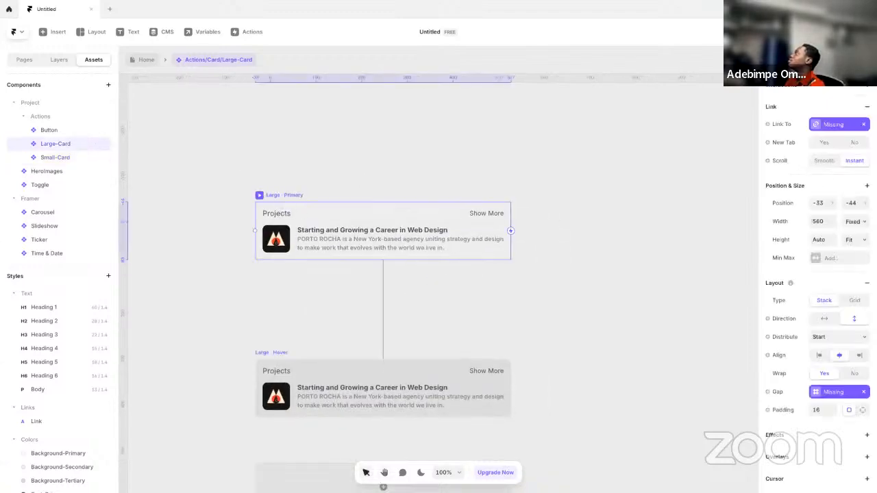
{"action": "left_click", "coordinate": [855, 240]}
{"action": "left_click", "coordinate": [845, 210]}
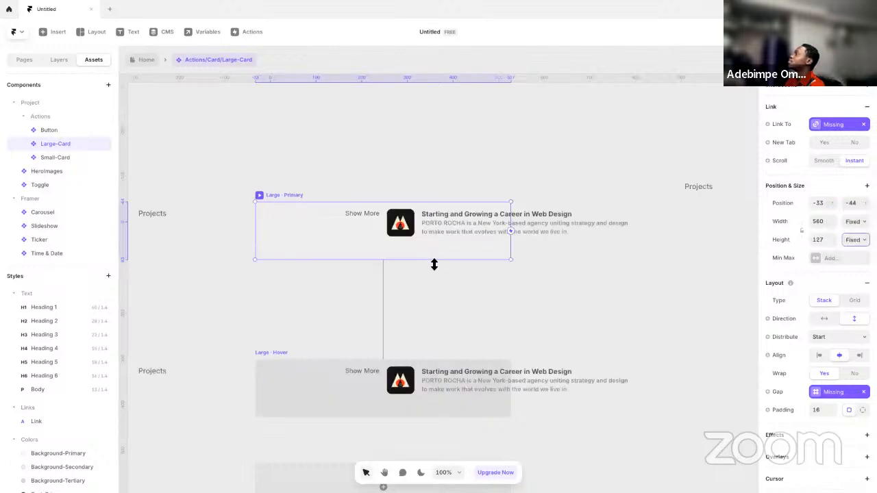
{"action": "left_click_drag", "start_coordinate": [427, 261], "coordinate": [424, 336]}
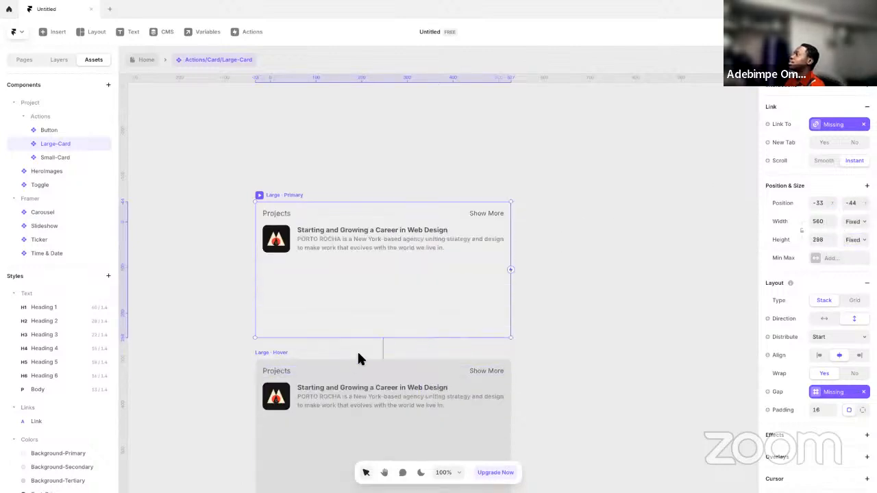
{"action": "left_click_drag", "start_coordinate": [342, 203], "coordinate": [283, 141]}
{"action": "scroll", "coordinate": [542, 206], "scroll_direction": "up", "scroll_amount": 1}
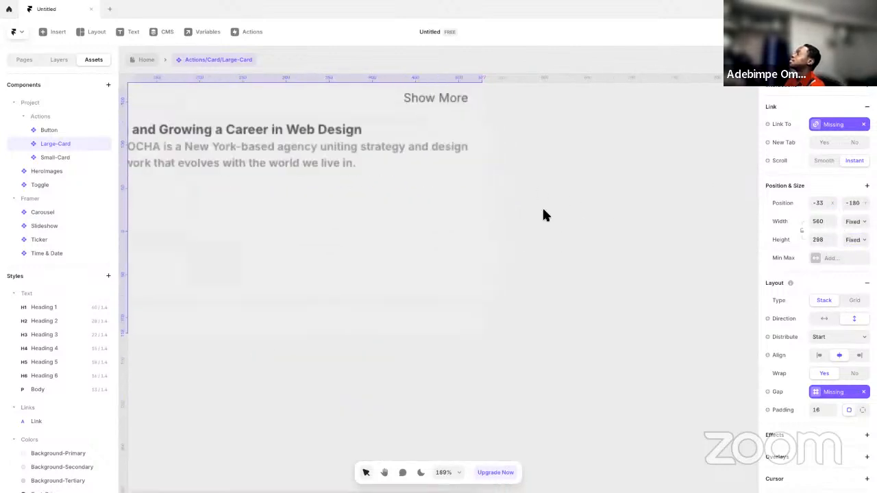
{"action": "scroll", "coordinate": [543, 209], "scroll_direction": "down", "scroll_amount": 5}
{"action": "scroll", "coordinate": [525, 226], "scroll_direction": "up", "scroll_amount": 4}
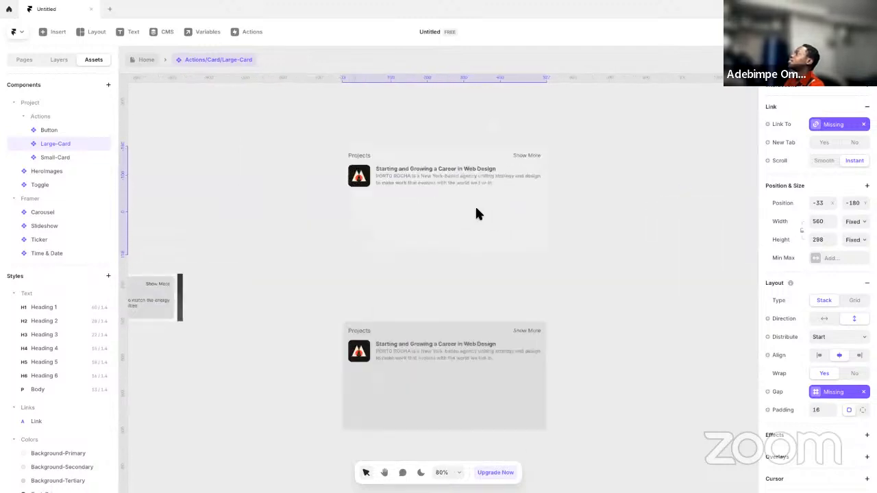
- Set the primary variant's image-and-text stack to vertical direction and place the image below the text
{"action": "left_click", "coordinate": [371, 170]}
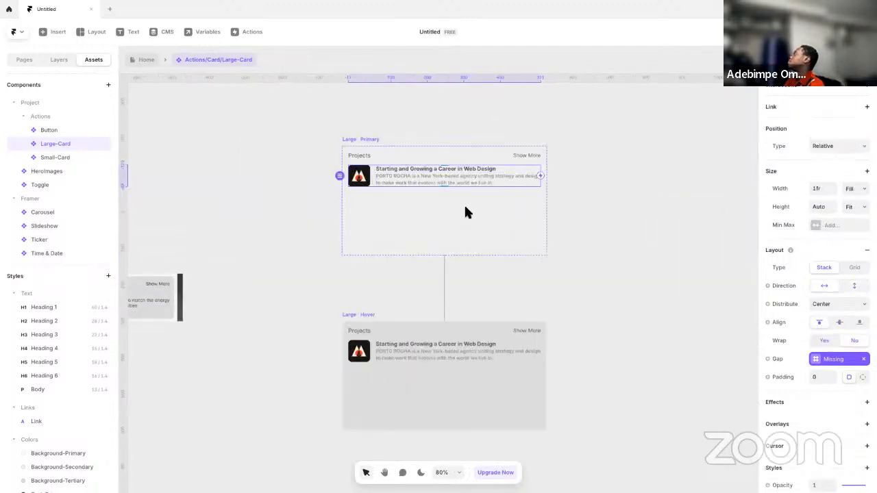
{"action": "left_click", "coordinate": [855, 287]}
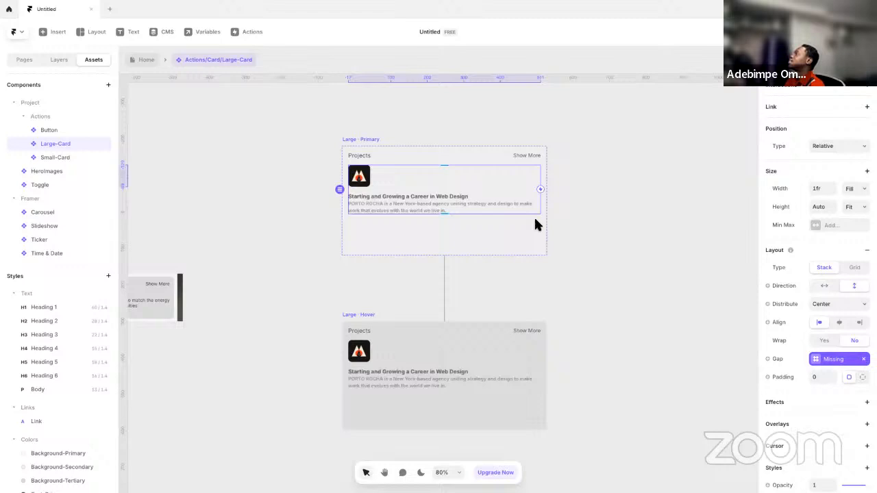
{"action": "left_click", "coordinate": [361, 175]}
{"action": "key", "text": "Down"}
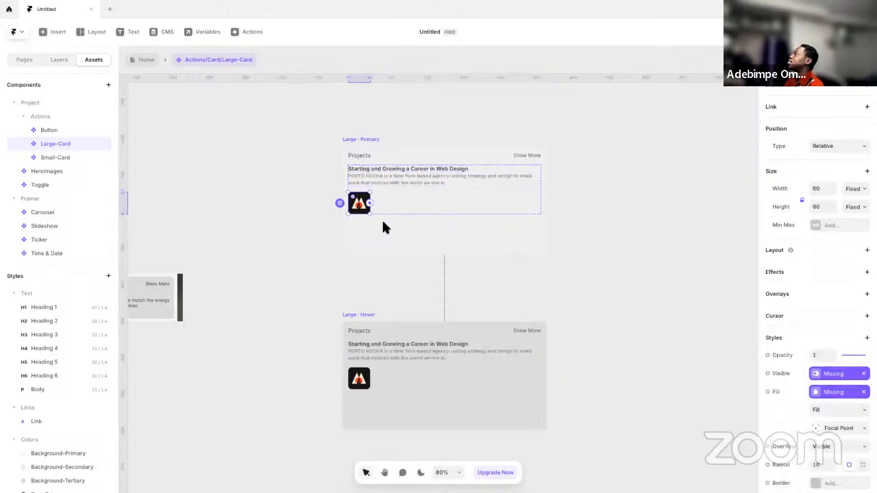
- Enlarge the card image to about 481 by 481 and turn off wrapping on the Large primary variant
{"action": "left_click_drag", "start_coordinate": [372, 215], "coordinate": [522, 376]}
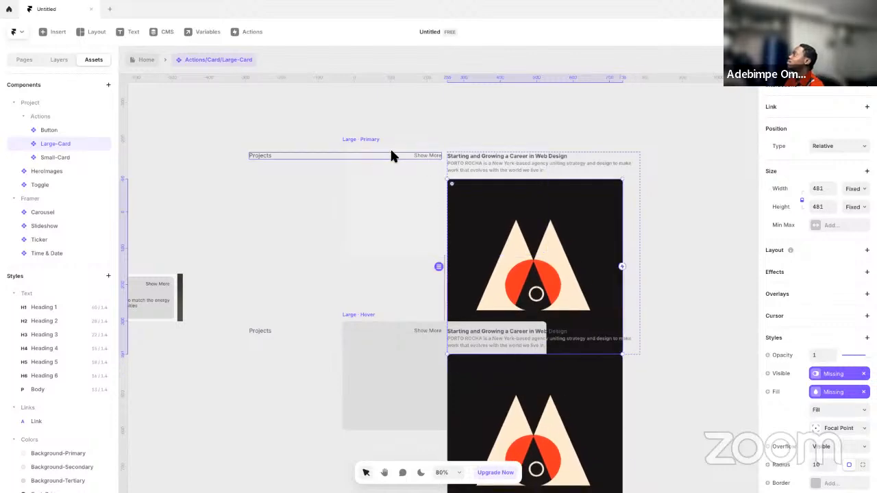
{"action": "left_click", "coordinate": [391, 149]}
{"action": "left_click", "coordinate": [358, 139]}
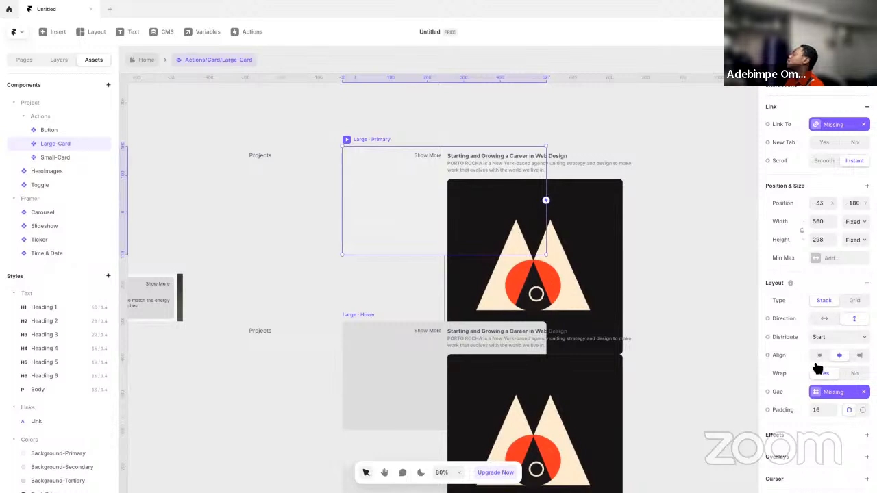
{"action": "left_click", "coordinate": [854, 373]}
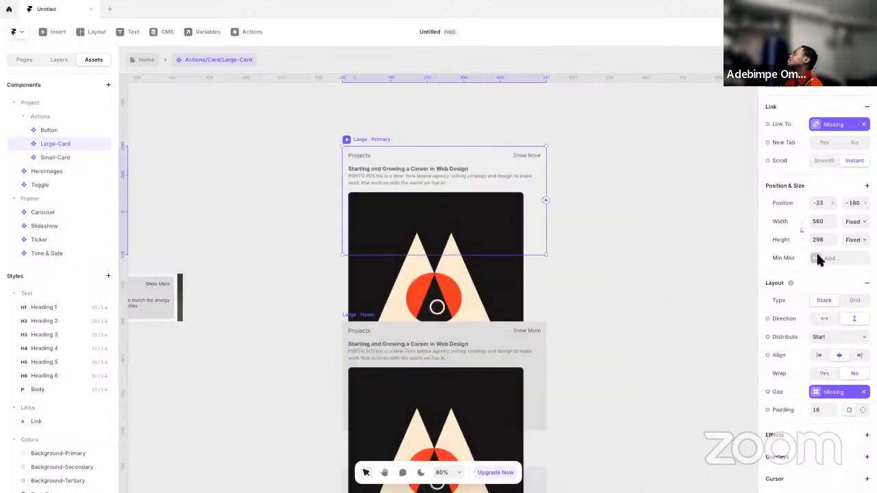
- Set the Large primary variant's height to Fit Content and move it up to about Y -459
{"action": "left_click", "coordinate": [855, 239]}
{"action": "left_click", "coordinate": [852, 271]}
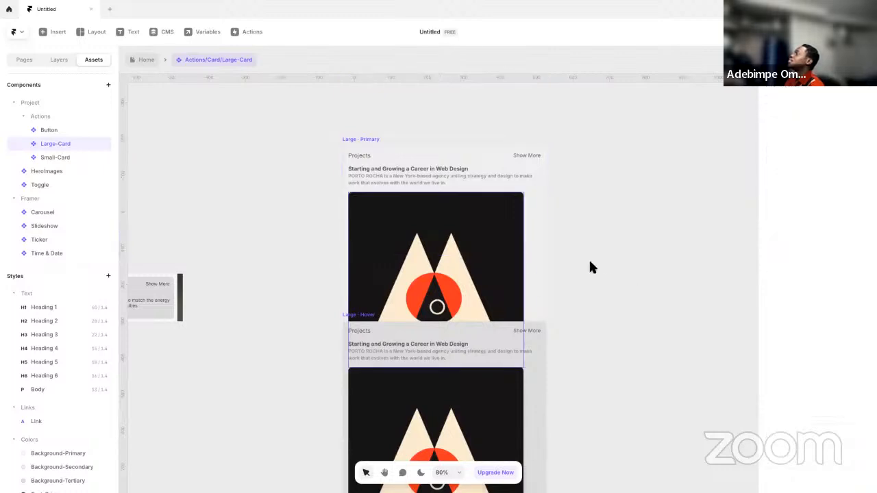
{"action": "left_click_drag", "start_coordinate": [343, 219], "coordinate": [361, 123]}
{"action": "left_click", "coordinate": [606, 248]}
{"action": "key", "text": "space"}
{"action": "left_click_drag", "start_coordinate": [598, 217], "coordinate": [590, 297]}
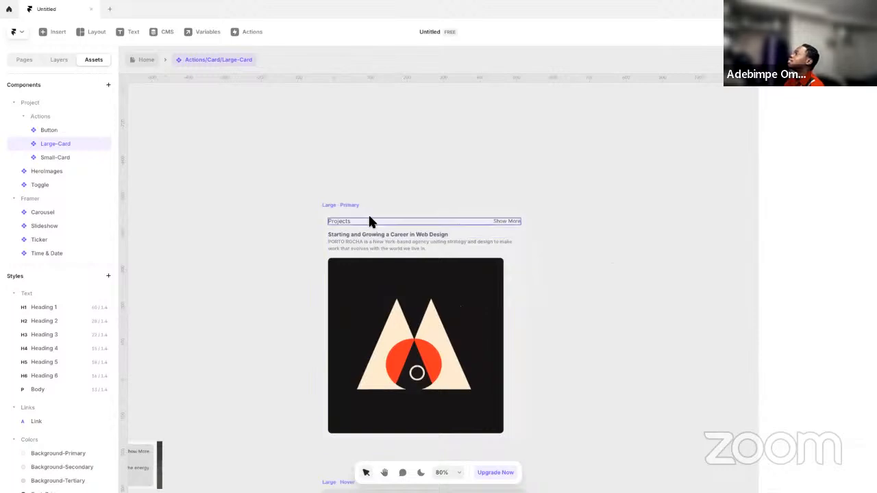
- Set the width of the primary variant's card image to Fill so it spans the card
{"action": "left_click", "coordinate": [368, 220]}
{"action": "left_click", "coordinate": [400, 236]}
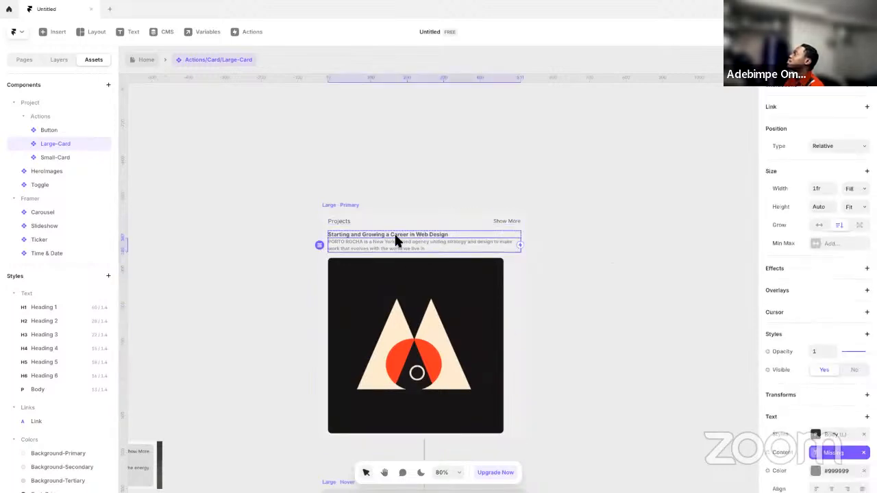
{"action": "left_click", "coordinate": [499, 315]}
{"action": "left_click", "coordinate": [494, 281]}
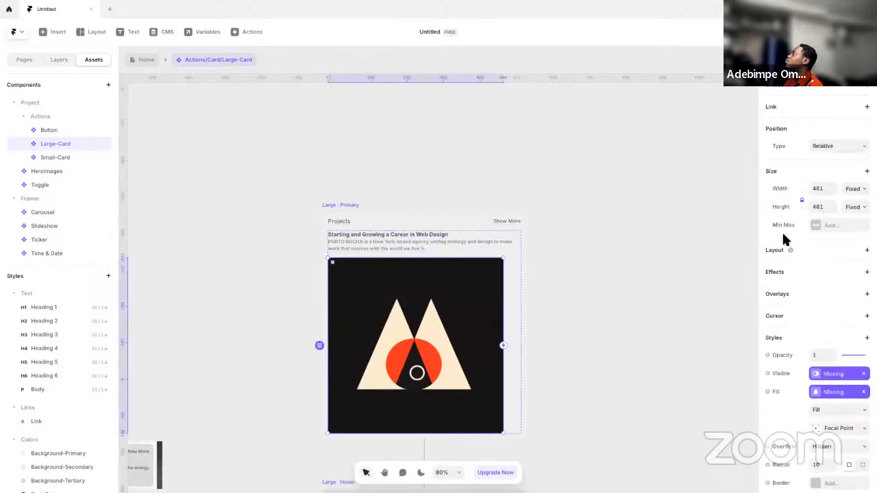
{"action": "left_click", "coordinate": [854, 192]}
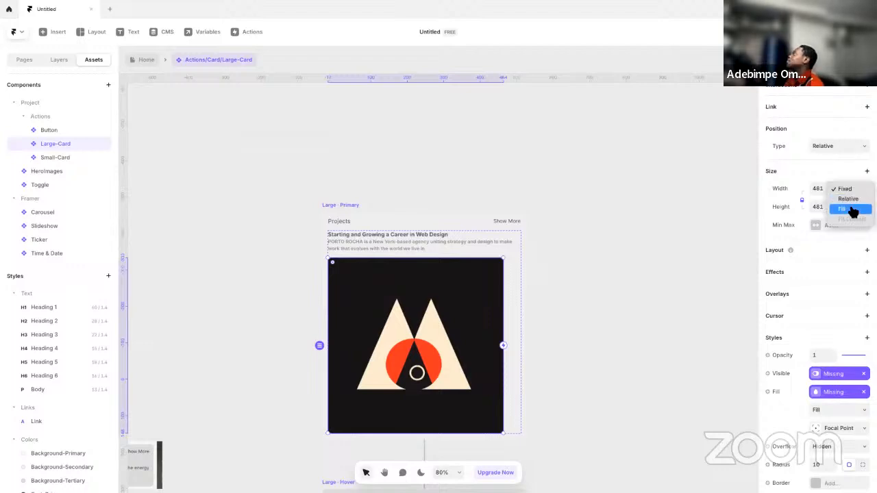
{"action": "left_click", "coordinate": [833, 209]}
{"action": "left_click", "coordinate": [598, 301]}
{"action": "scroll", "coordinate": [589, 274], "scroll_direction": "down", "scroll_amount": 1}
{"action": "scroll", "coordinate": [589, 274], "scroll_direction": "right", "scroll_amount": 1}
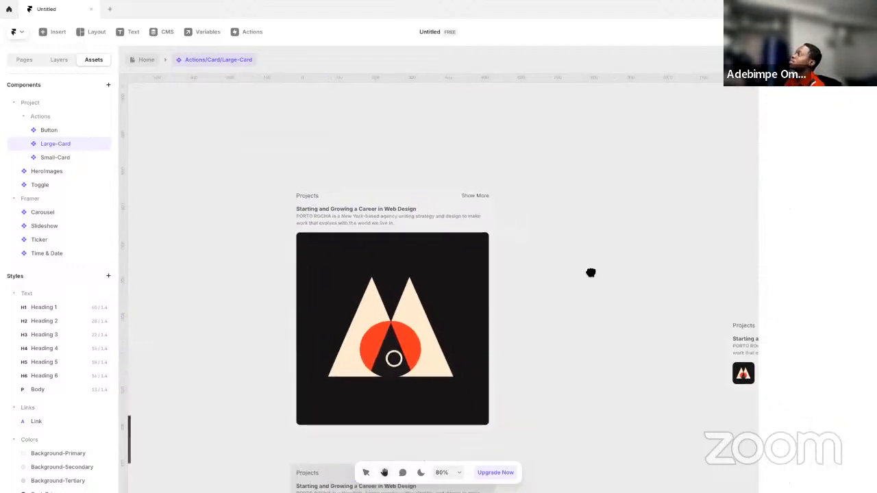
- Give the Large primary variant a fixed height and shorten it from its lower edge to about 620
{"action": "left_click", "coordinate": [309, 175]}
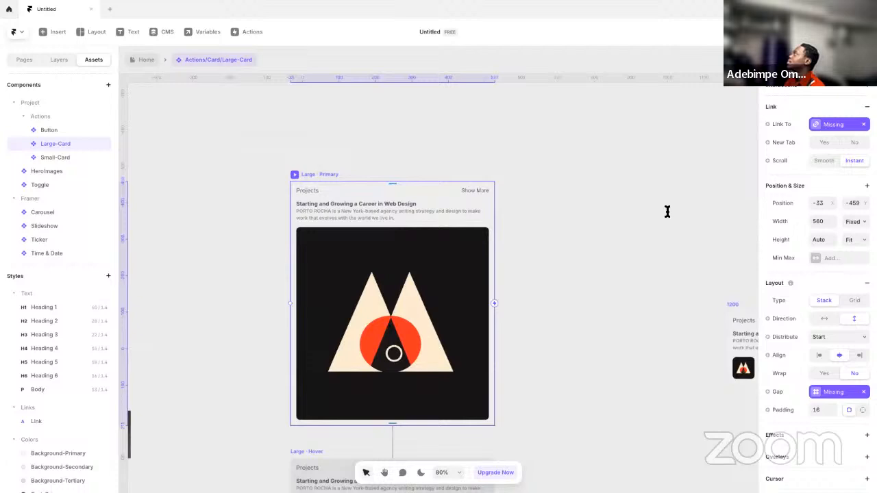
{"action": "left_click", "coordinate": [856, 240]}
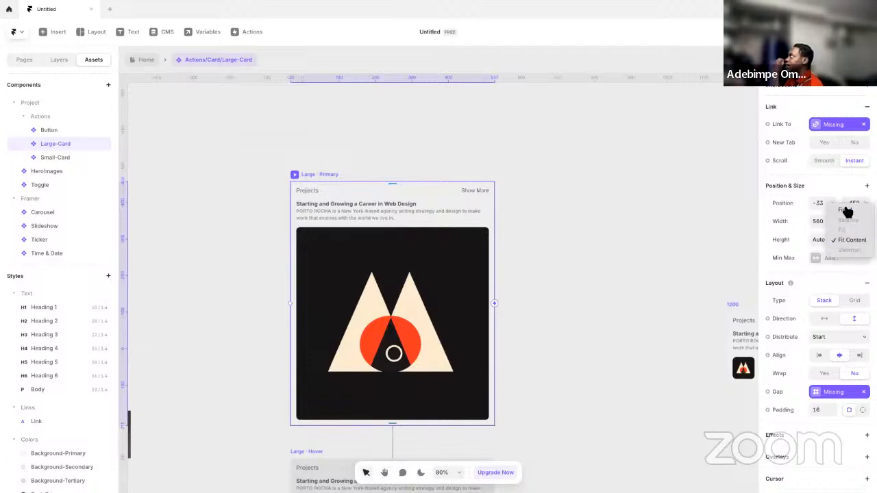
{"action": "left_click", "coordinate": [848, 215]}
{"action": "left_click_drag", "start_coordinate": [430, 425], "coordinate": [441, 412]}
- Set the height of the primary variant's stack holding the text and image to Fill
{"action": "left_click", "coordinate": [453, 302]}
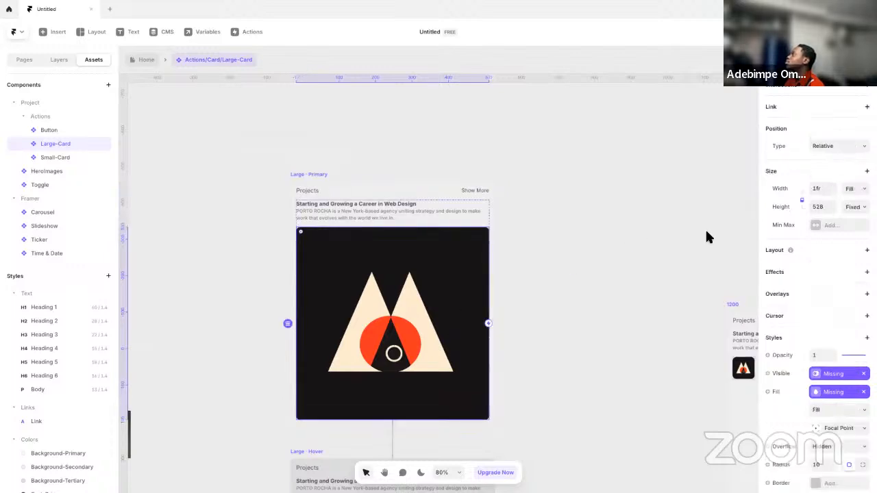
{"action": "left_click", "coordinate": [465, 212]}
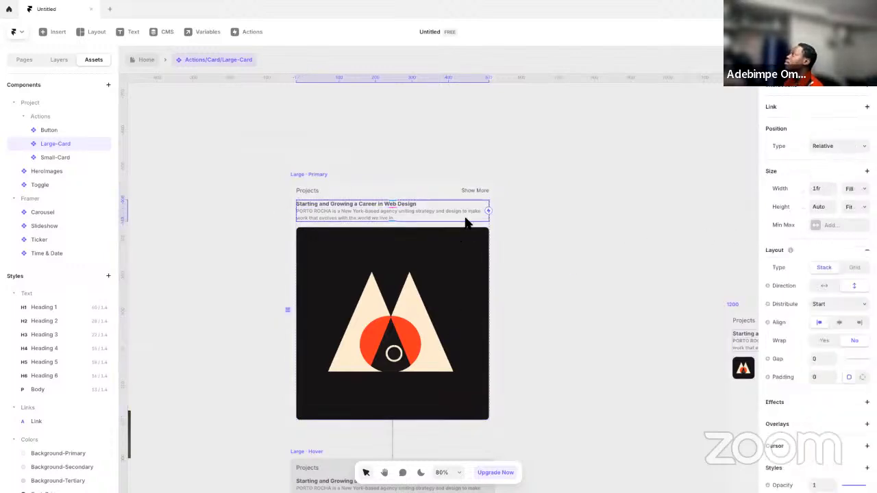
{"action": "left_click", "coordinate": [464, 223]}
{"action": "left_click", "coordinate": [856, 207]}
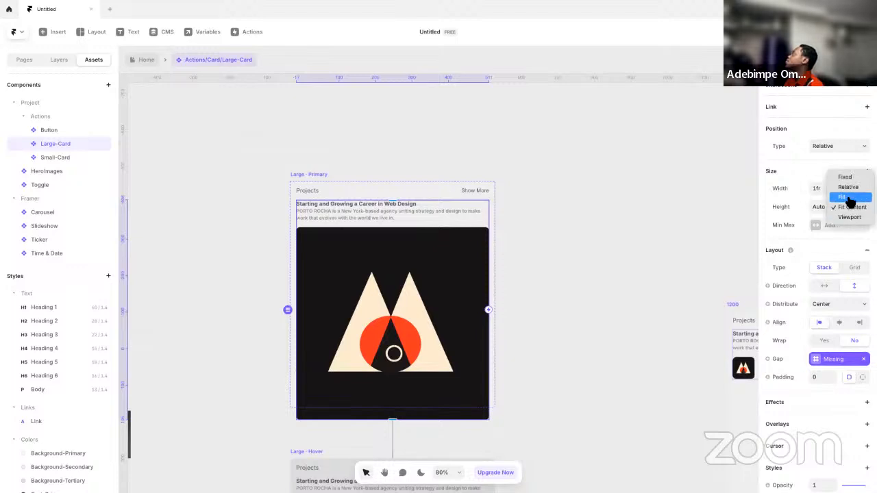
{"action": "left_click", "coordinate": [847, 197]}
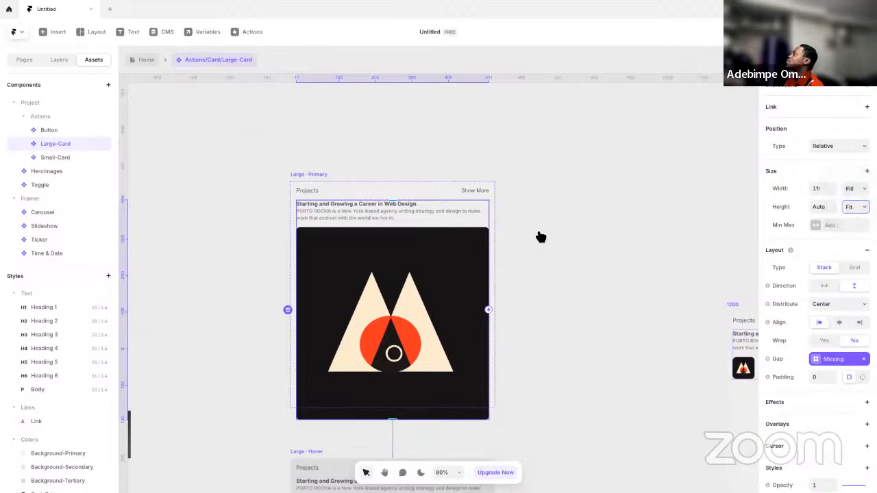
{"action": "left_click", "coordinate": [647, 280]}
- Set both the height and the width of the primary variant's card image to Fill
{"action": "left_click", "coordinate": [444, 268]}
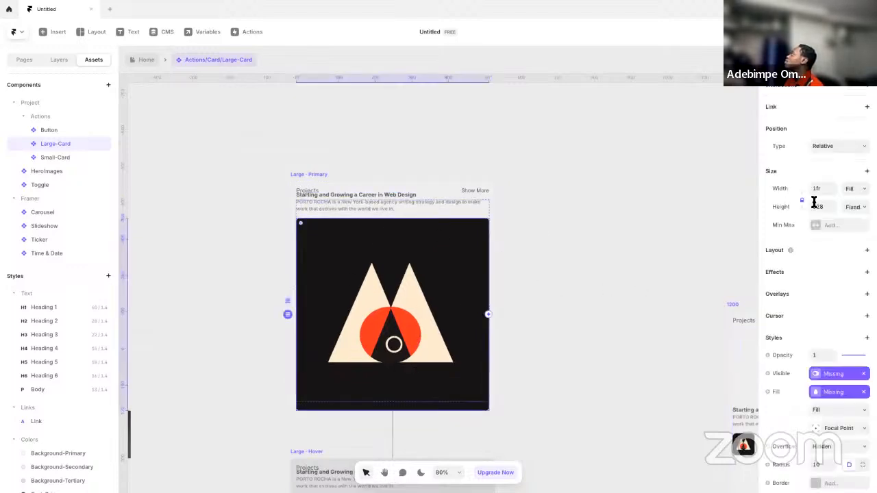
{"action": "left_click", "coordinate": [858, 207]}
{"action": "left_click", "coordinate": [829, 236]}
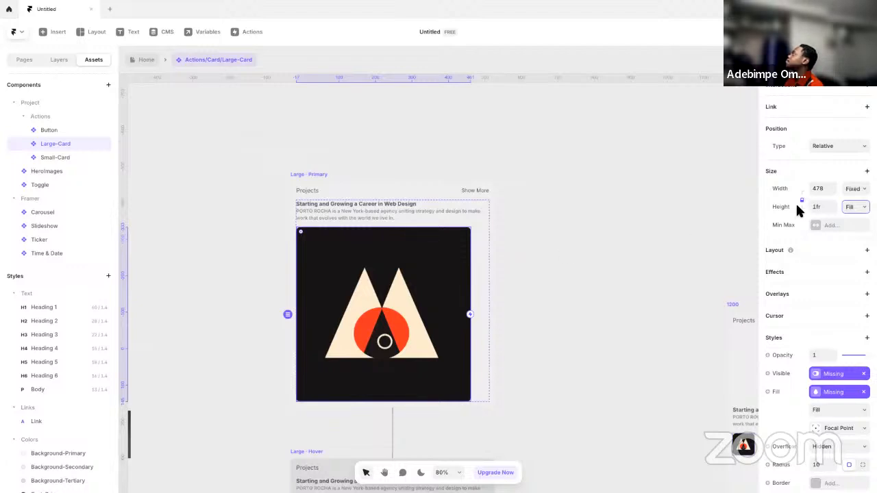
{"action": "left_click", "coordinate": [482, 239]}
{"action": "left_click", "coordinate": [447, 248]}
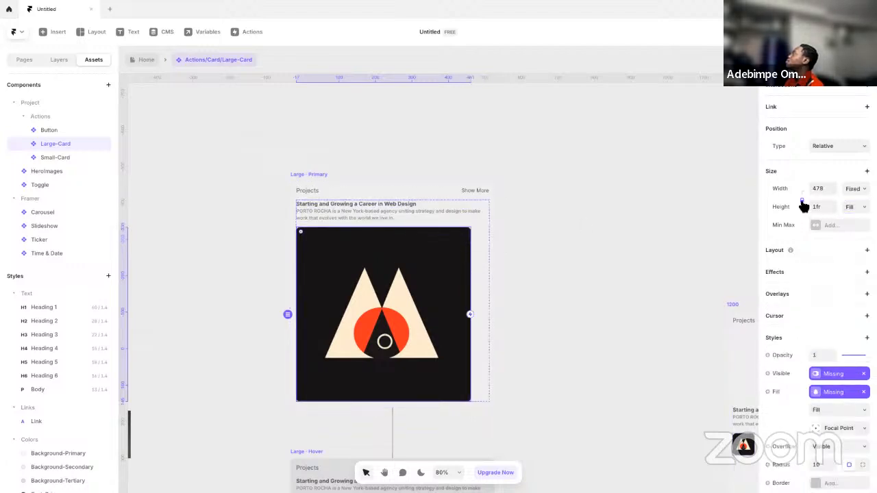
{"action": "left_click", "coordinate": [855, 189]}
{"action": "left_click", "coordinate": [833, 210]}
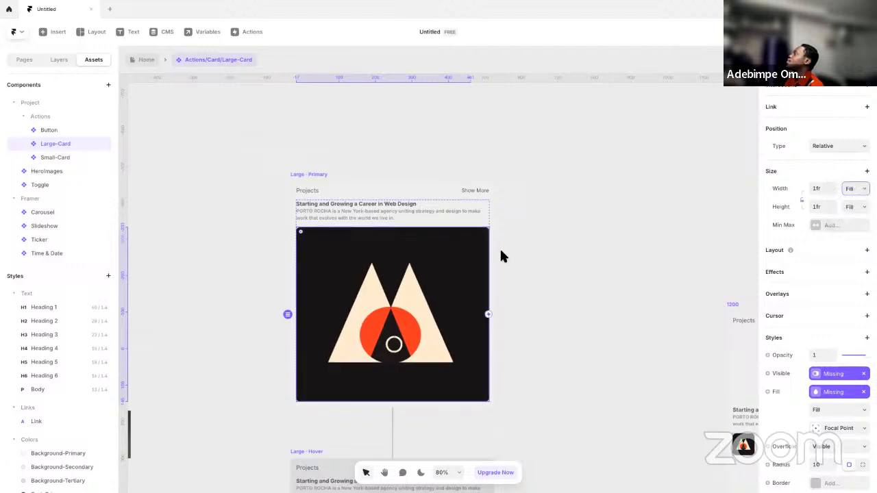
- Examine the size settings of the primary variant and its text and image layers
{"action": "left_click", "coordinate": [393, 248]}
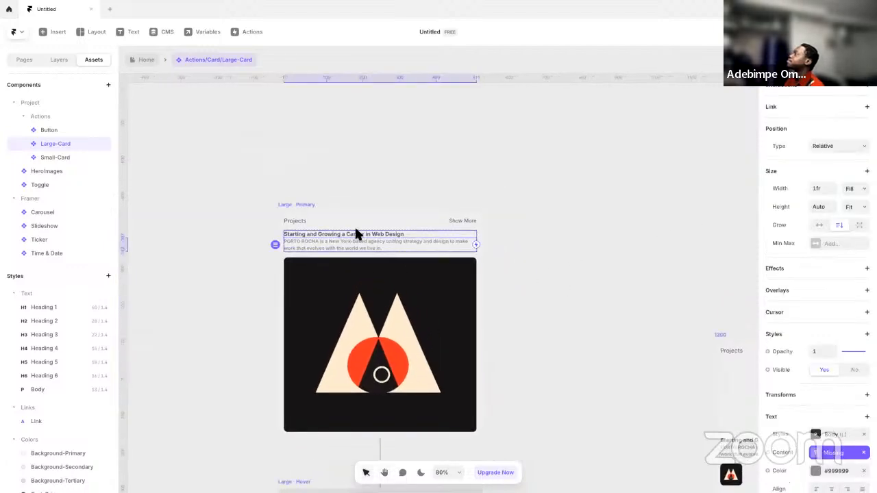
{"action": "left_click", "coordinate": [366, 264]}
{"action": "left_click", "coordinate": [296, 204]}
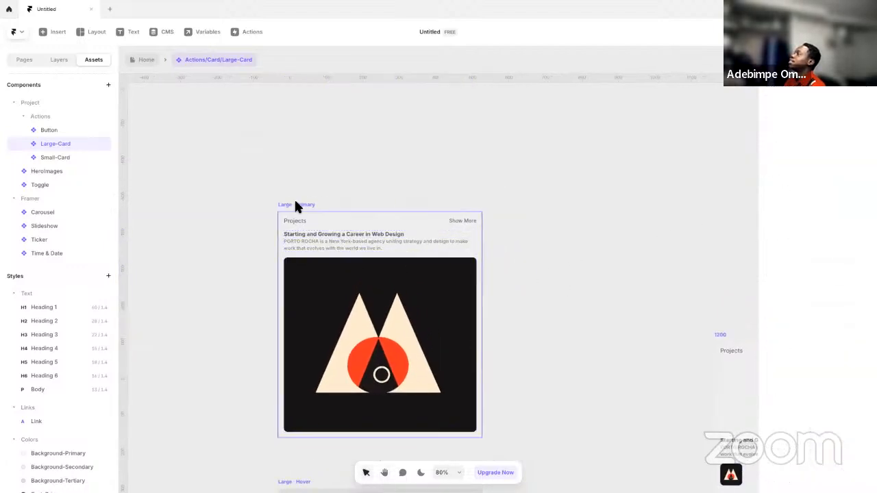
{"action": "left_click", "coordinate": [394, 304]}
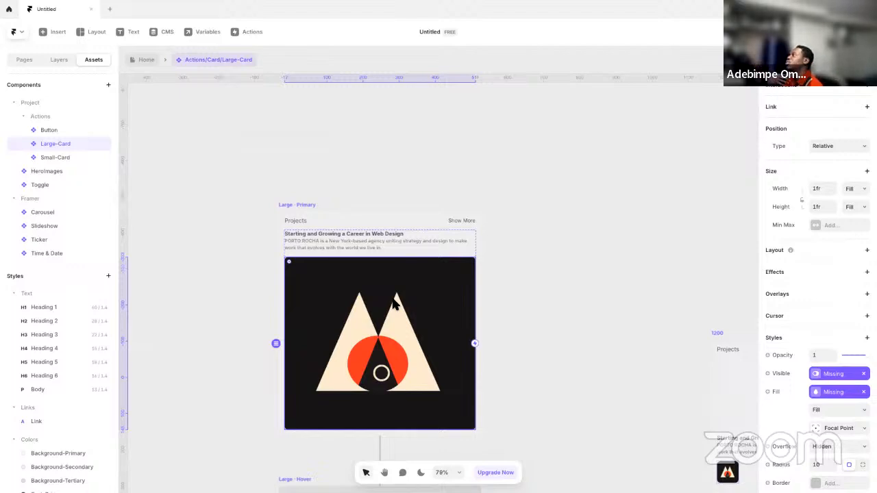
{"action": "left_click", "coordinate": [354, 192]}
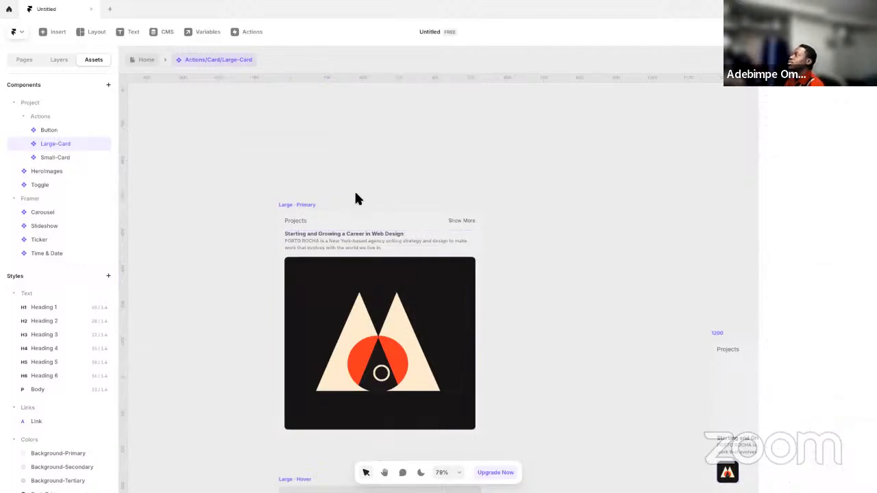
{"action": "left_click", "coordinate": [304, 206]}
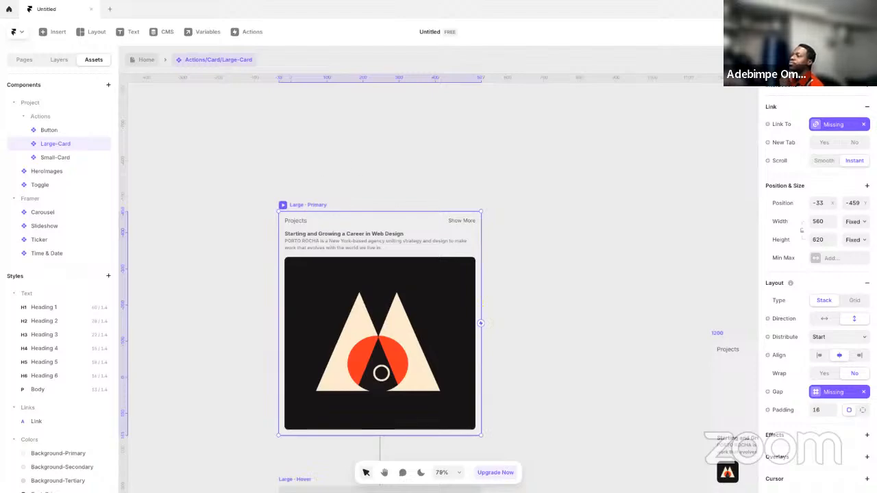
{"action": "left_click", "coordinate": [329, 232]}
{"action": "left_click", "coordinate": [360, 167]}
- Switch to the PORTO ROCHA website in the browser to compare its update cards with the Large primary variant
{"action": "key", "text": "ctrl+Left"}
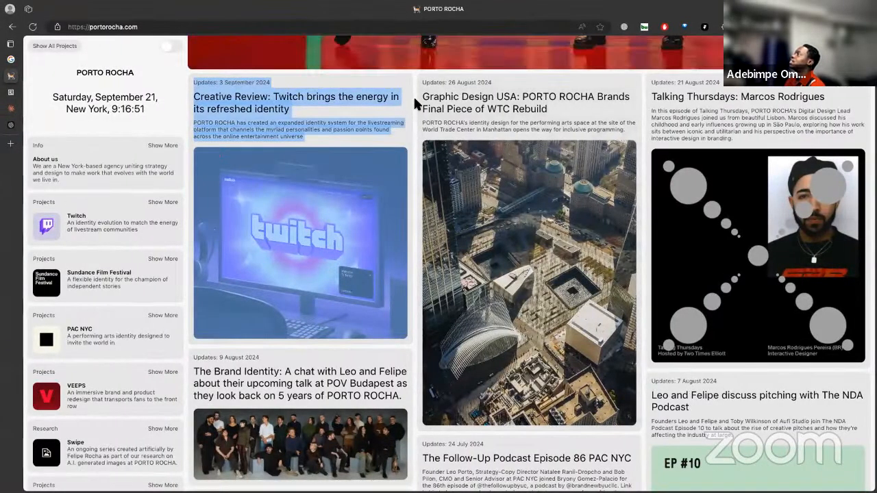
{"action": "left_click", "coordinate": [417, 105]}
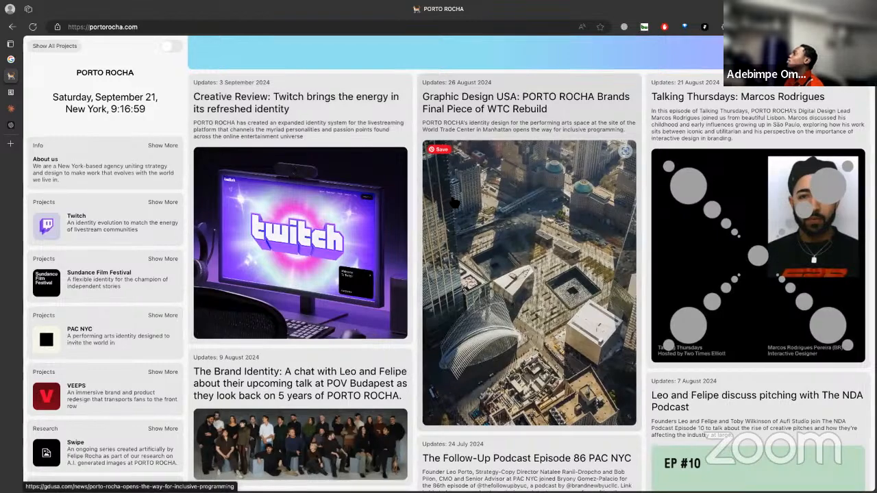
{"action": "key", "text": "ctrl+Right"}
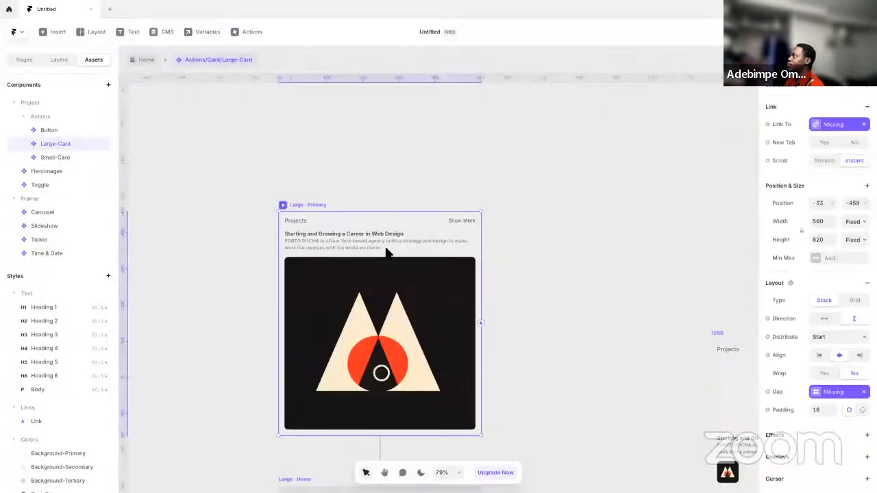
{"action": "left_click", "coordinate": [380, 245]}
{"action": "left_click", "coordinate": [313, 204]}
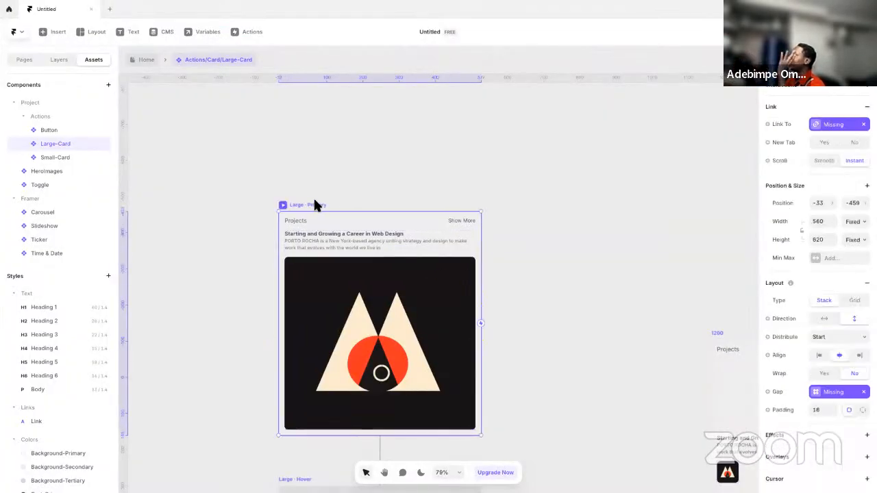
- On the Home page, place a Large-Card instance over the empty frame below the hero slideshow and cut it
{"action": "left_click", "coordinate": [144, 60]}
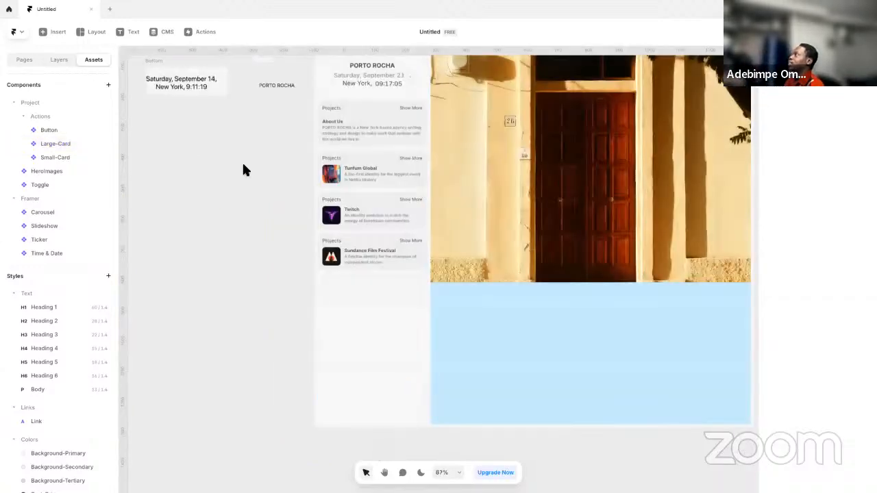
{"action": "scroll", "coordinate": [317, 294], "scroll_direction": "right", "scroll_amount": 5}
{"action": "left_click", "coordinate": [483, 352]}
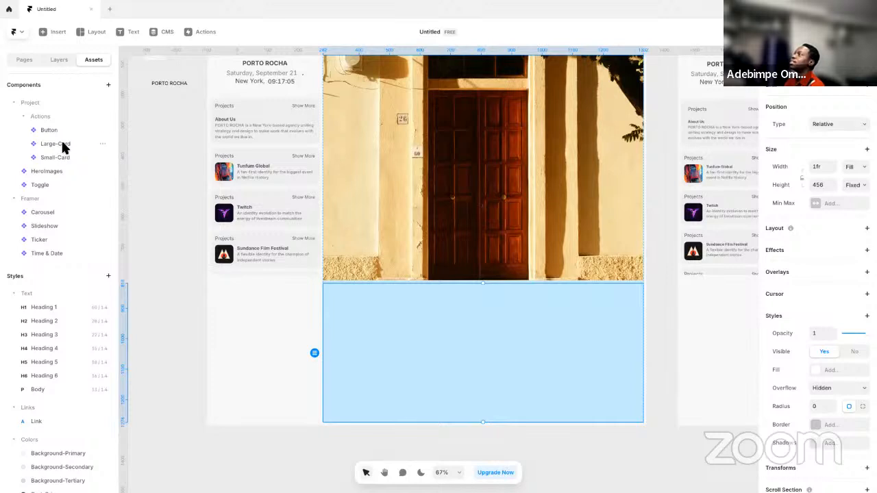
{"action": "left_click_drag", "start_coordinate": [64, 147], "coordinate": [456, 335]}
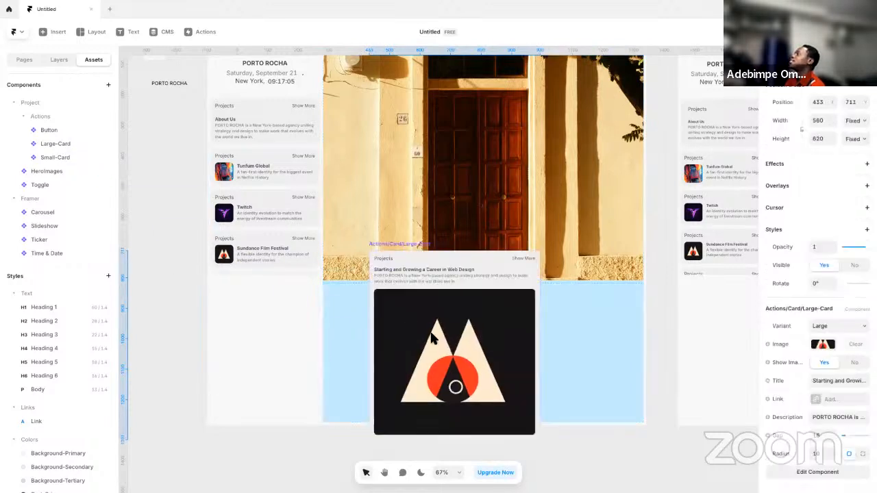
{"action": "key", "text": "Delete"}
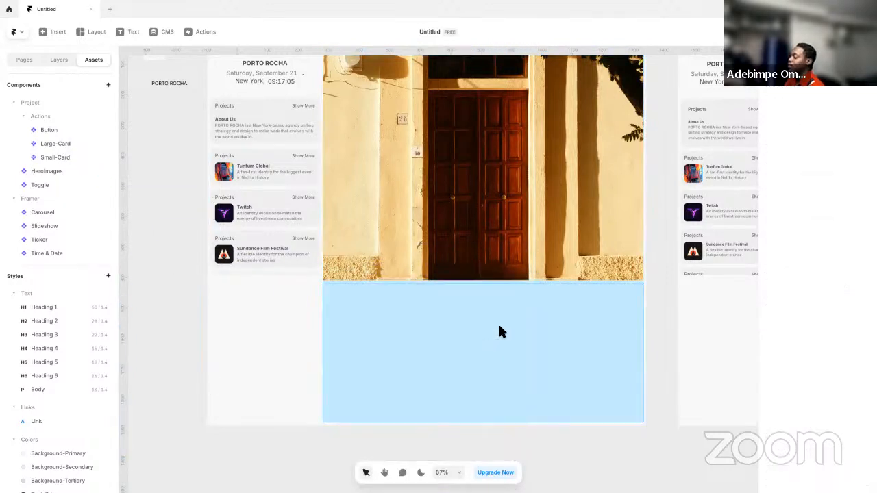
- Give the empty frame below HeroImages in Masory Grid a Grid layout with 2 columns and 2 rows
{"action": "left_click", "coordinate": [535, 334]}
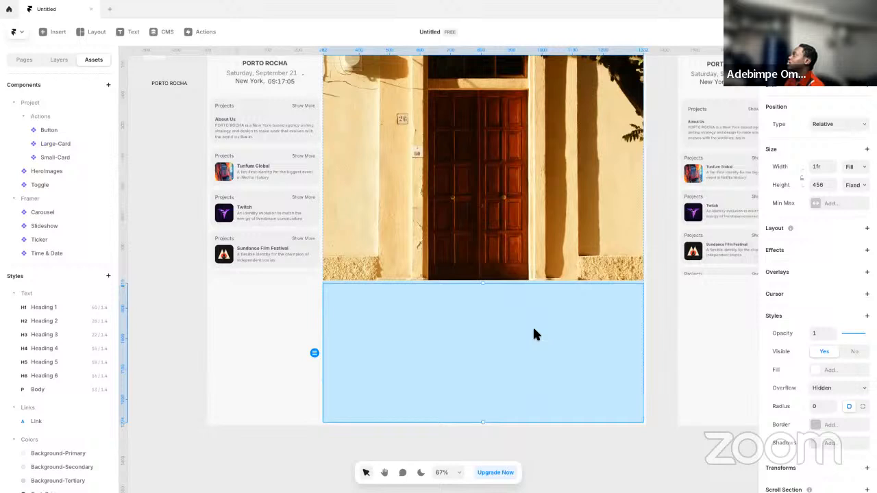
{"action": "left_click", "coordinate": [68, 61]}
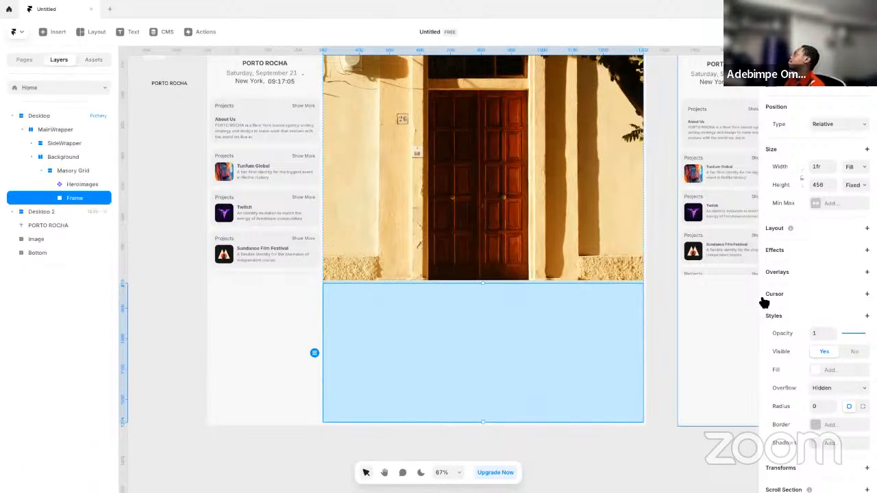
{"action": "left_click", "coordinate": [817, 232]}
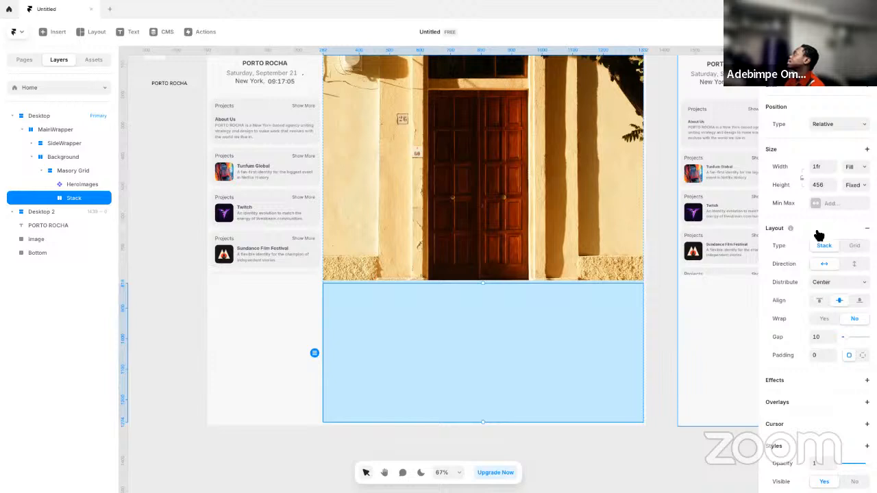
{"action": "left_click", "coordinate": [854, 246]}
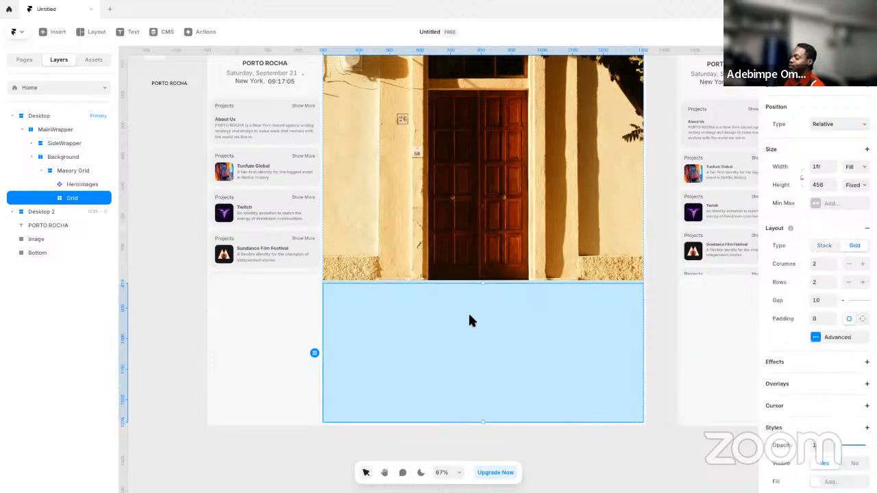
- Paste the Large-Card instance into the new grid and duplicate it twice
{"action": "key", "text": "ctrl+v"}
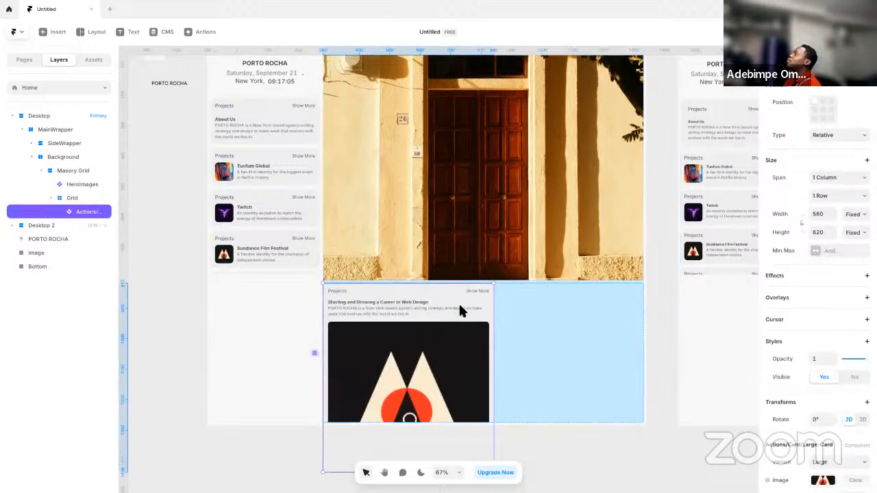
{"action": "key", "text": "ctrl+d"}
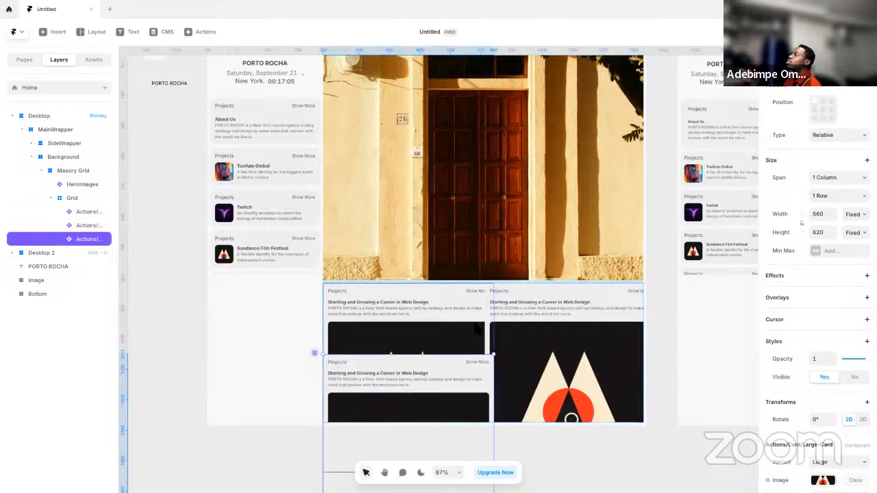
- Set the height of the Grid frame below HeroImages to Fit Content
{"action": "left_click", "coordinate": [83, 198]}
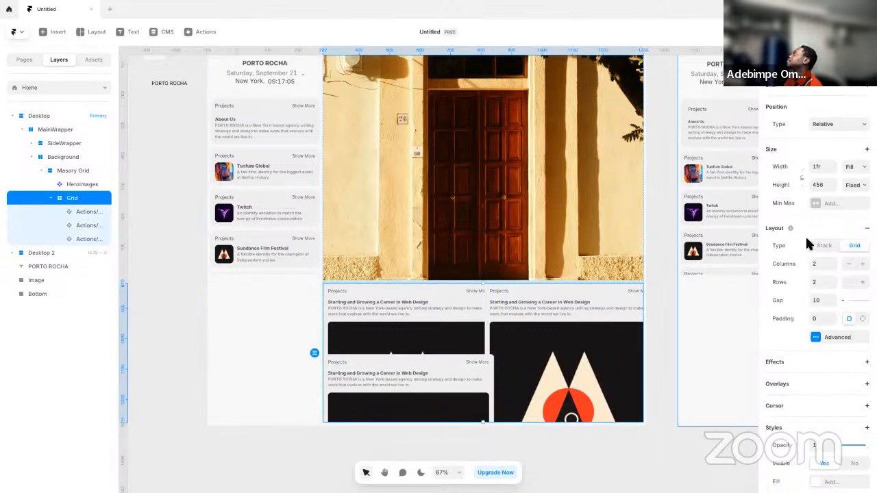
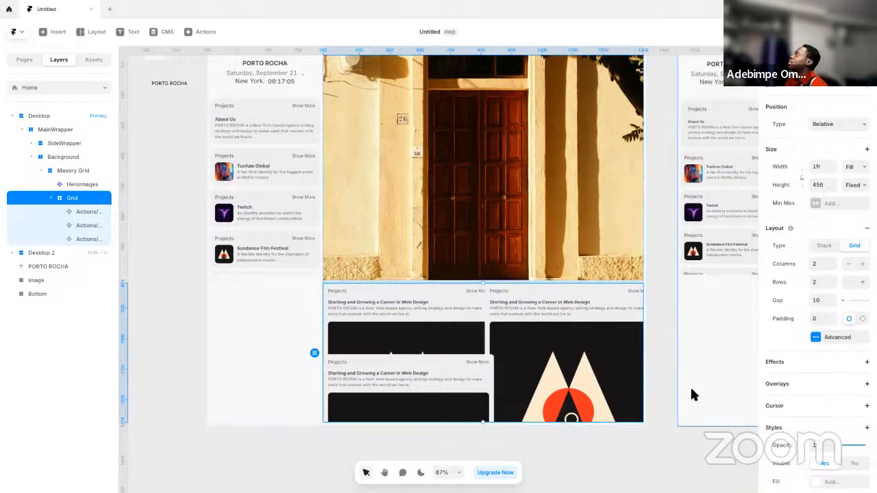
{"action": "left_click", "coordinate": [853, 186]}
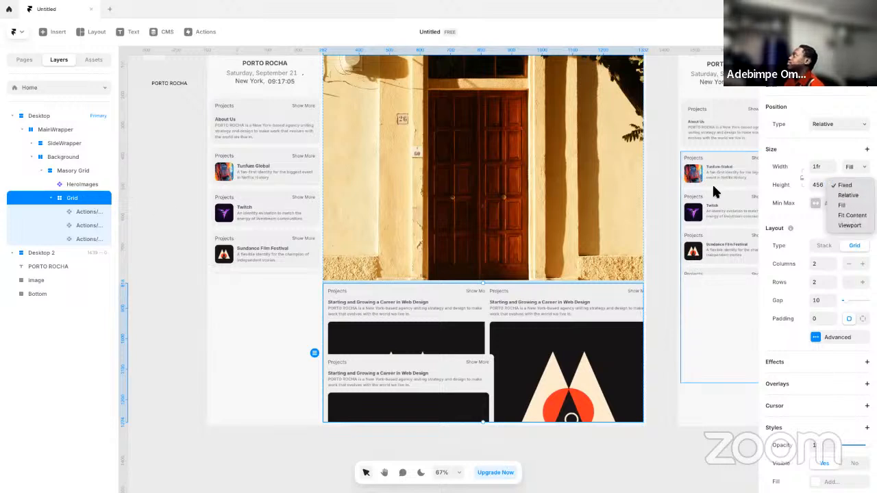
{"action": "left_click", "coordinate": [850, 215]}
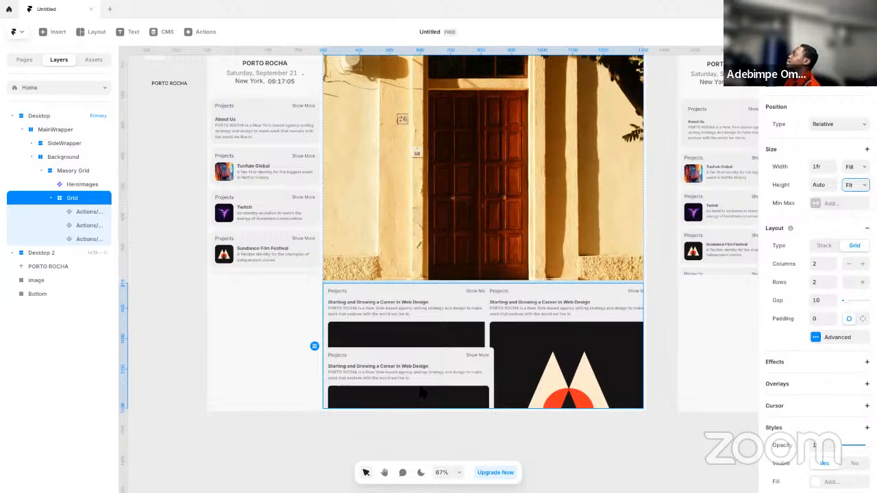
{"action": "left_click", "coordinate": [610, 432]}
- Set the width of all three Large-Card instances in the Grid to Fill
{"action": "left_click", "coordinate": [462, 346]}
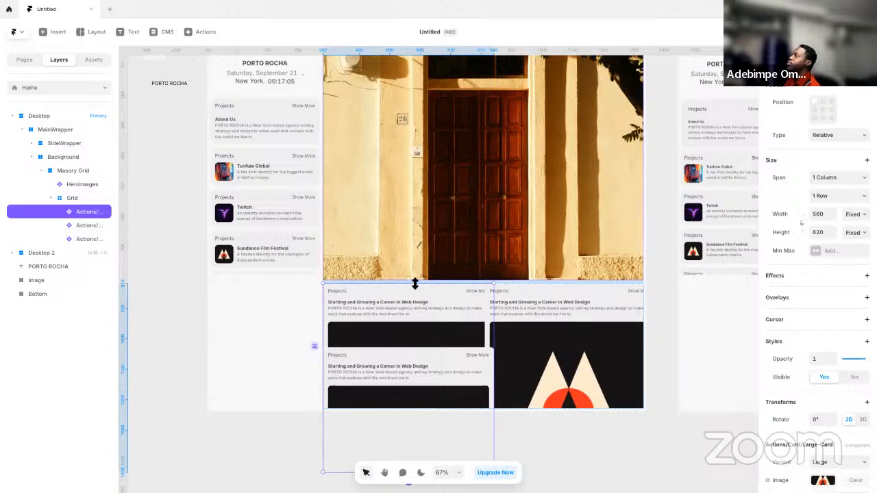
{"action": "left_click", "coordinate": [72, 240], "text": "shift"}
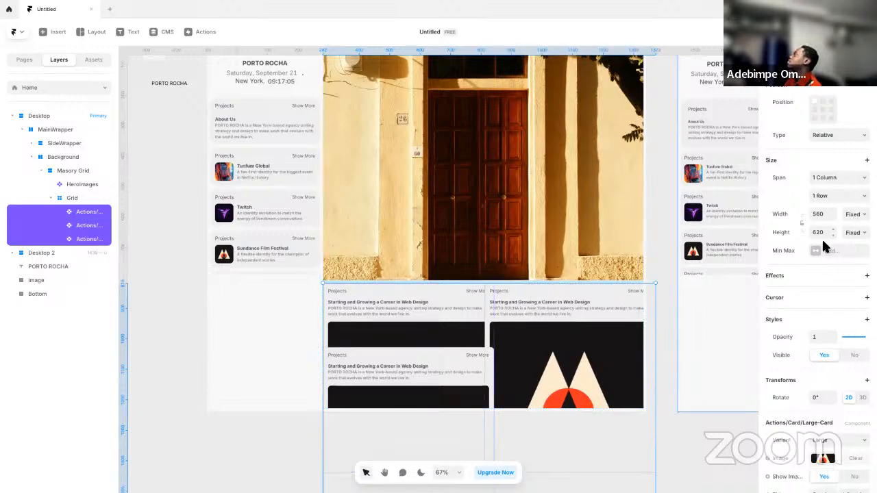
{"action": "left_click", "coordinate": [854, 216]}
{"action": "left_click", "coordinate": [853, 236]}
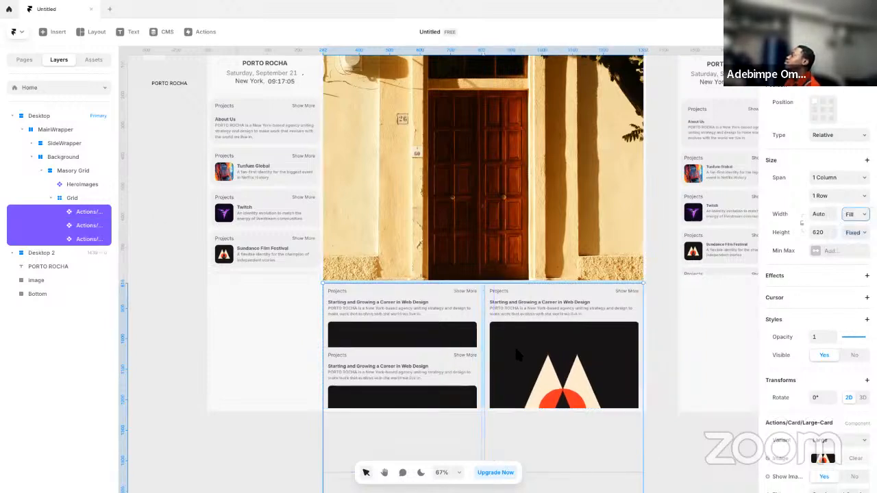
{"action": "left_click", "coordinate": [650, 298]}
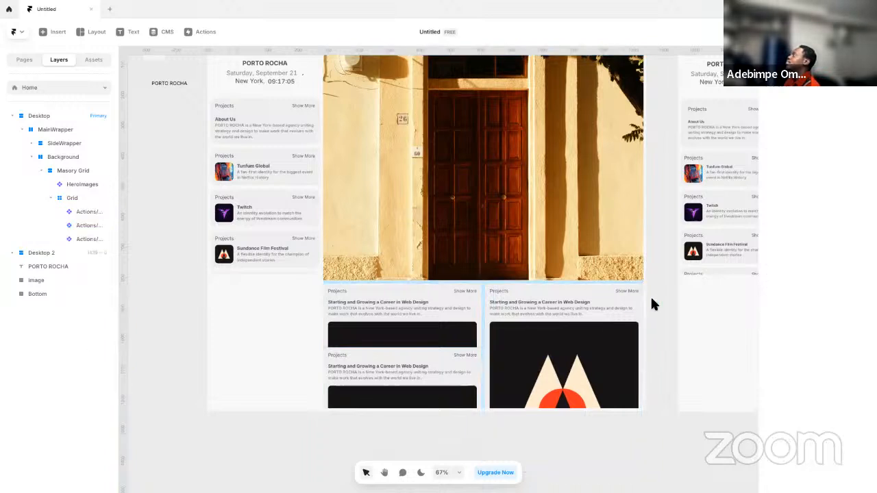
- Set the height of all three Large-Card instances in the Grid to Fill
{"action": "left_click", "coordinate": [476, 309]}
{"action": "left_click", "coordinate": [429, 350]}
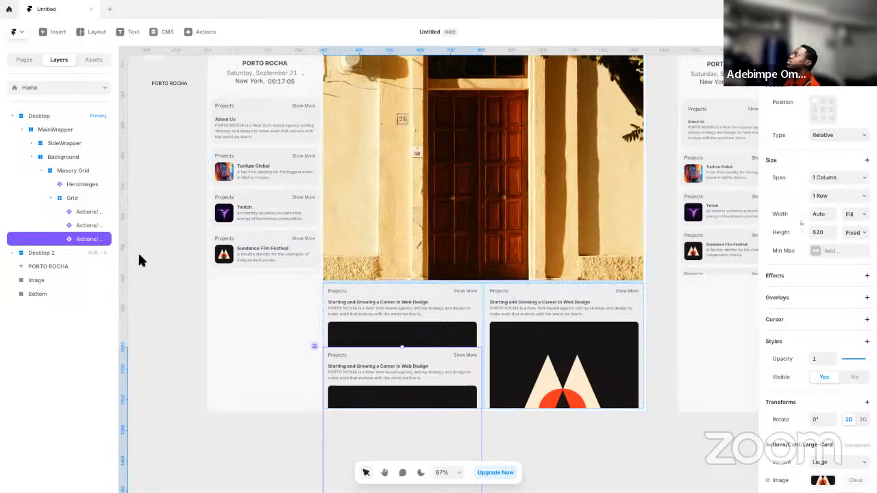
{"action": "left_click", "coordinate": [77, 198]}
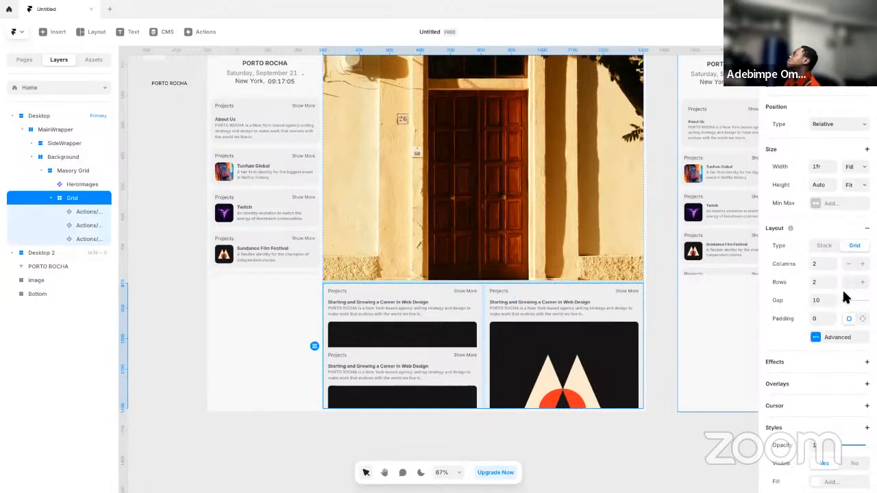
{"action": "left_click", "coordinate": [87, 214]}
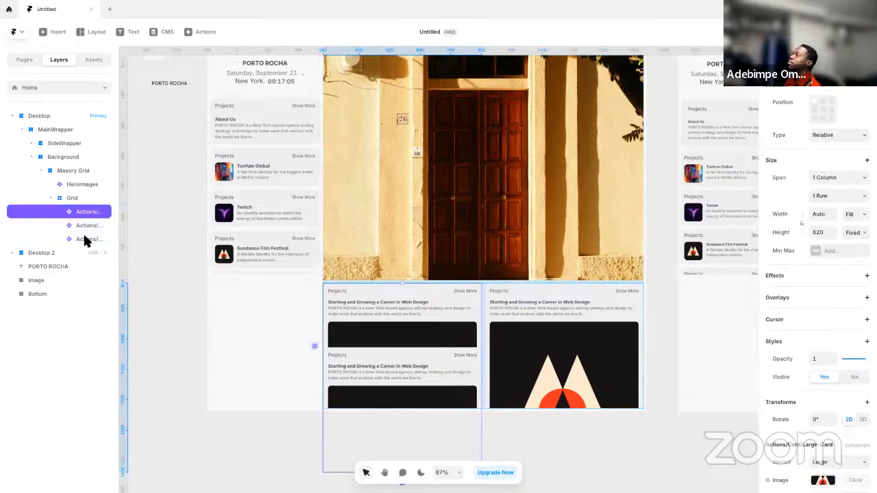
{"action": "left_click", "coordinate": [83, 237], "text": "shift"}
{"action": "left_click", "coordinate": [858, 233]}
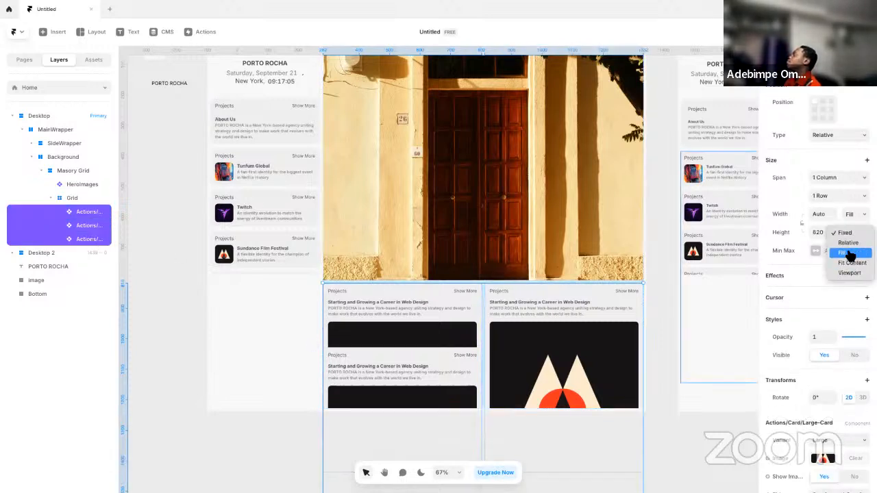
{"action": "left_click", "coordinate": [851, 257]}
{"action": "left_click", "coordinate": [606, 425]}
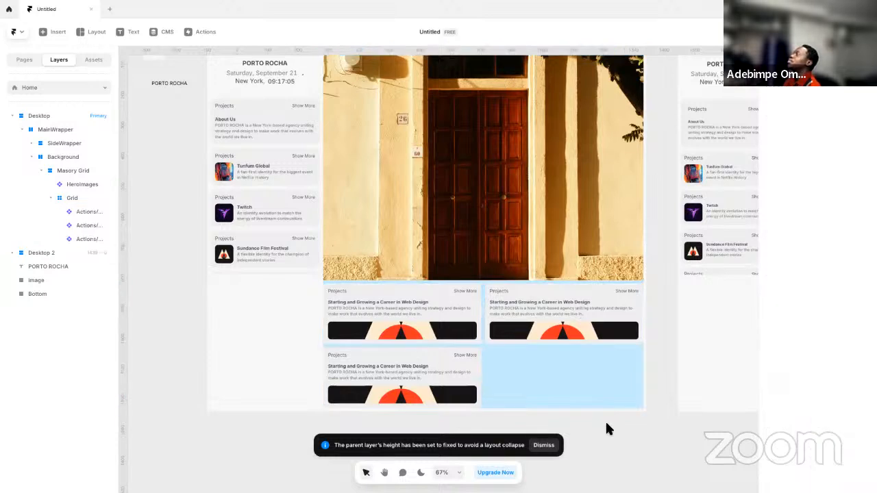
- Change the Grid frame's layout to 3 columns
{"action": "left_click", "coordinate": [562, 329]}
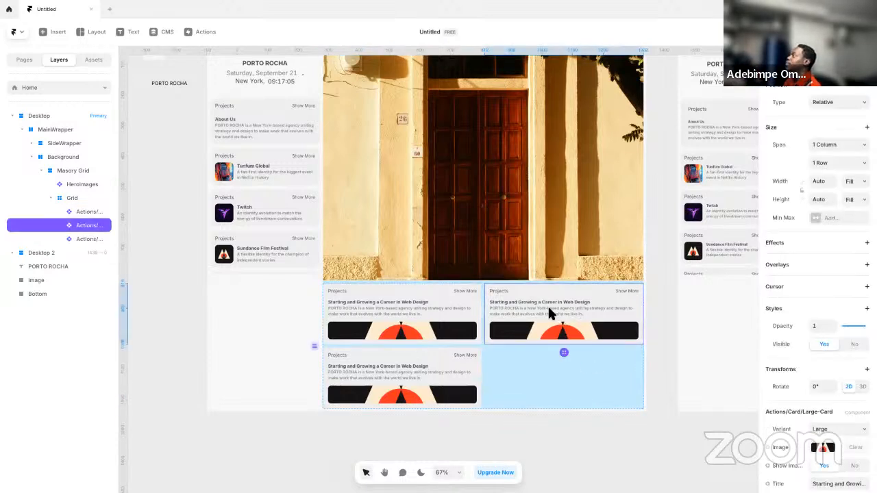
{"action": "left_click", "coordinate": [595, 363]}
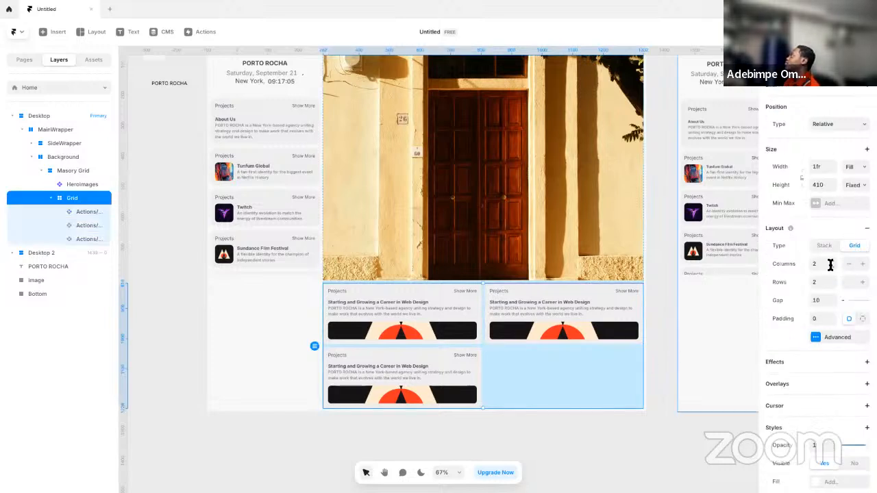
{"action": "type", "text": "3"}
{"action": "key", "text": "Return"}
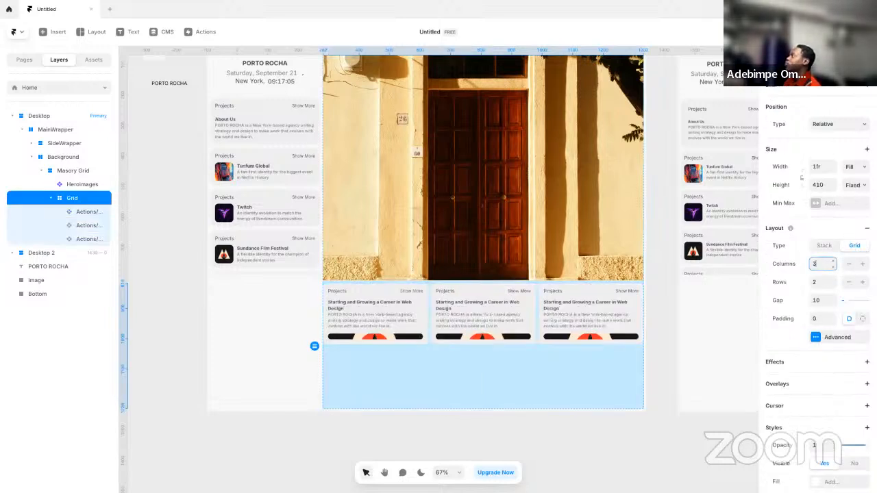
{"action": "left_click", "coordinate": [585, 440]}
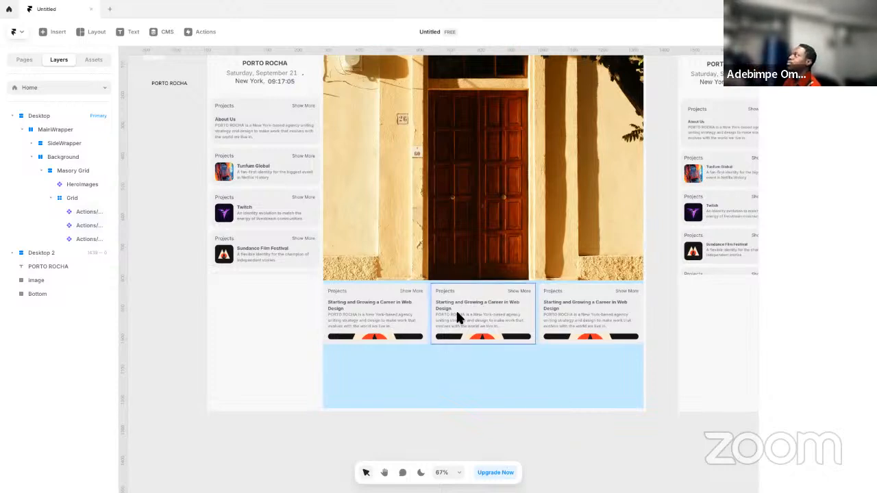
- Open the Large-Card component from the first card and set the height of its Image layer to Fixed
{"action": "double_click", "coordinate": [377, 317]}
{"action": "double_click", "coordinate": [477, 307]}
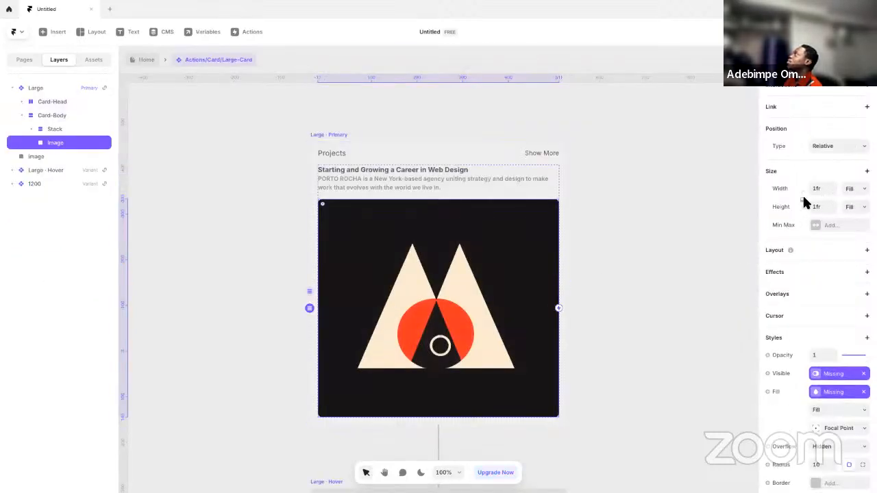
{"action": "left_click", "coordinate": [854, 211]}
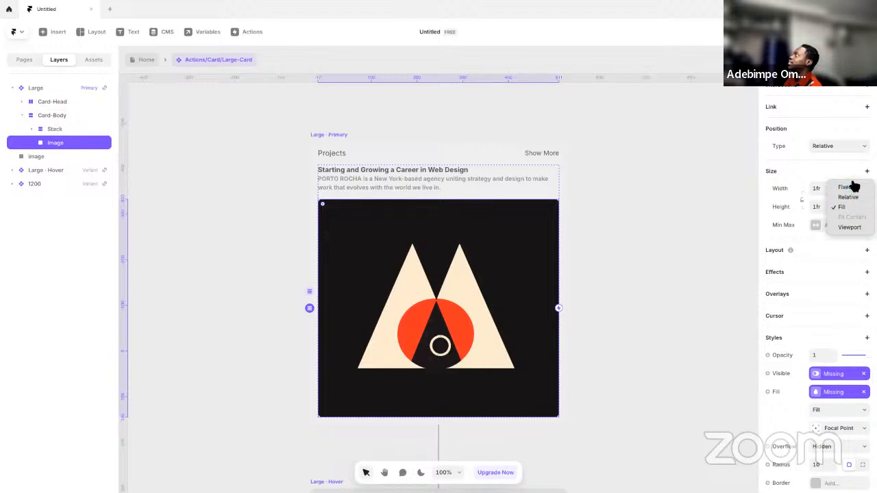
{"action": "left_click", "coordinate": [851, 185]}
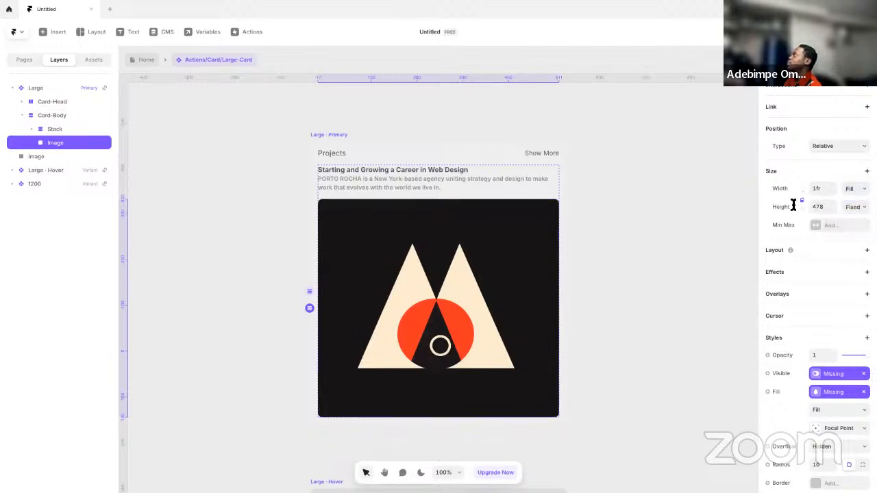
- Try a height of 200 for the Image layer and set its width back to Fill
{"action": "left_click", "coordinate": [820, 209]}
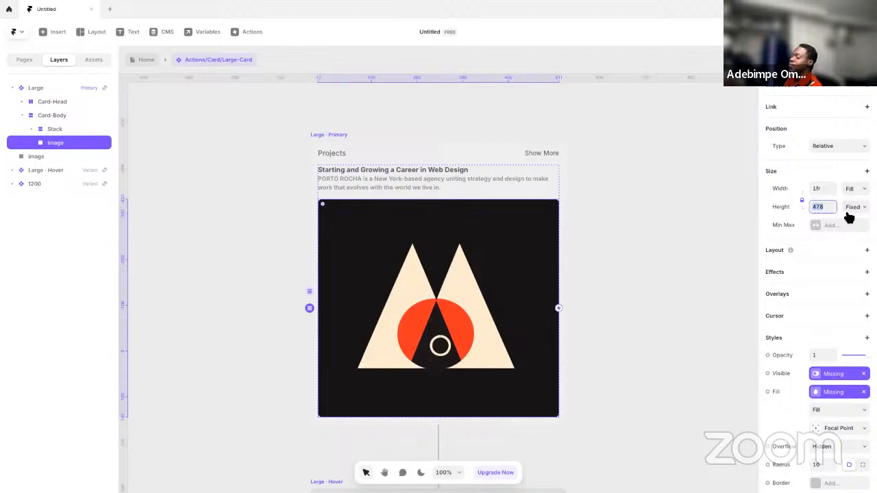
{"action": "type", "text": "200"}
{"action": "key", "text": "Return"}
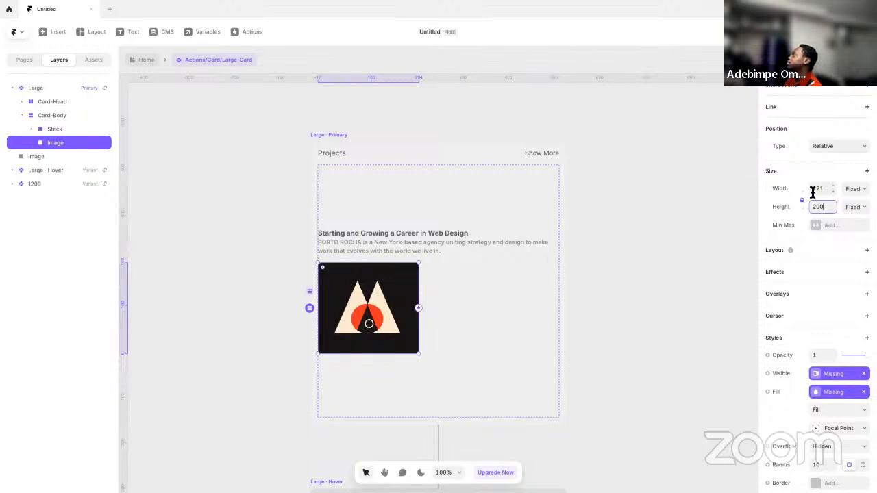
{"action": "left_click", "coordinate": [853, 189]}
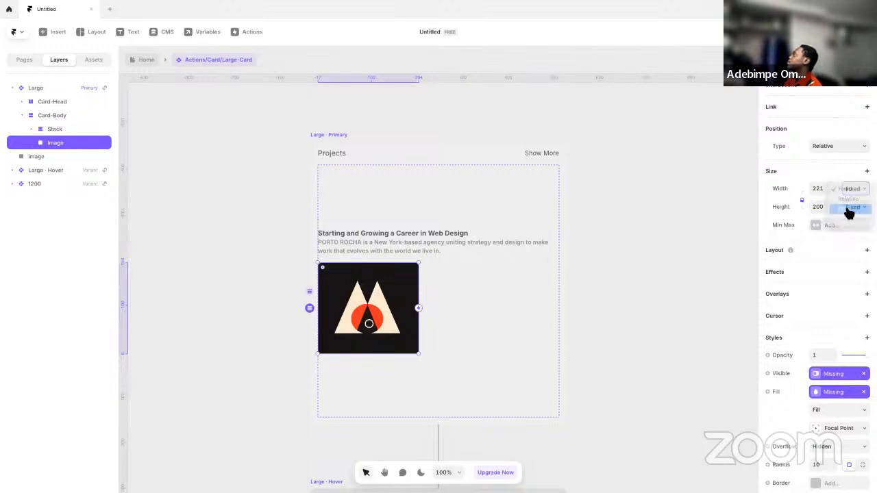
{"action": "left_click", "coordinate": [847, 209]}
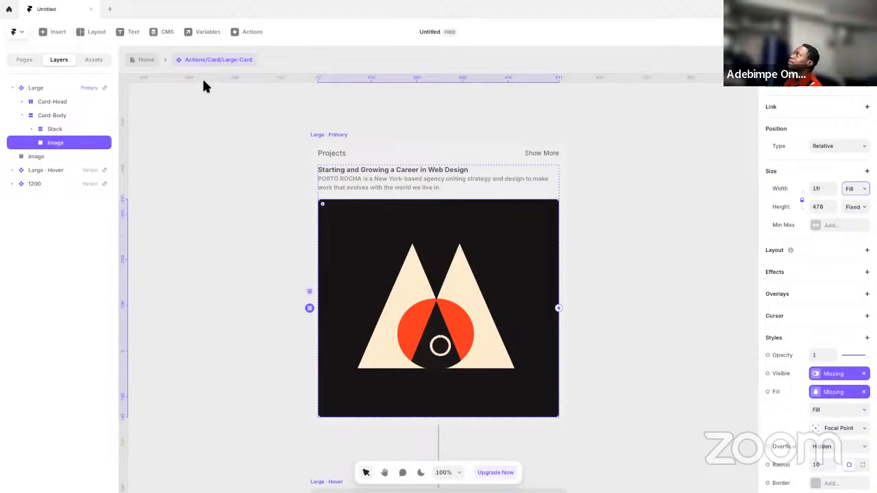
- Check the cards on the Home page, then reopen the Large-Card component and set its Large primary variant's height to Fit Content
{"action": "left_click", "coordinate": [142, 59]}
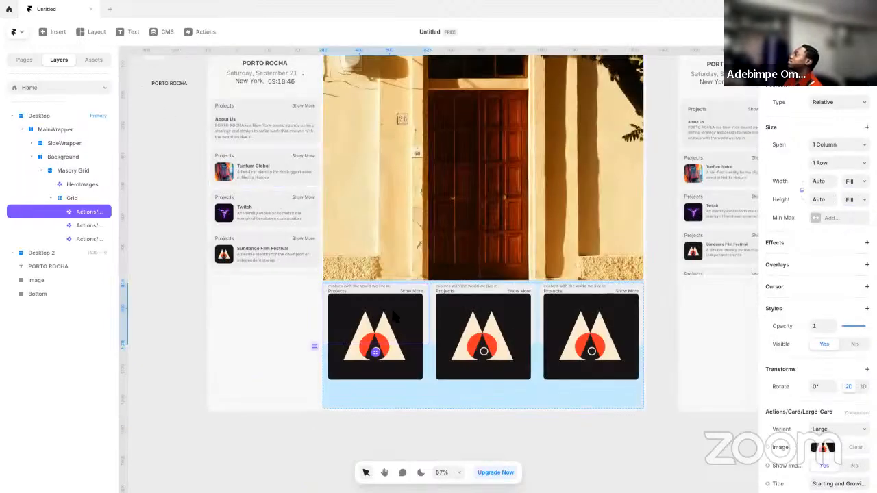
{"action": "double_click", "coordinate": [390, 313]}
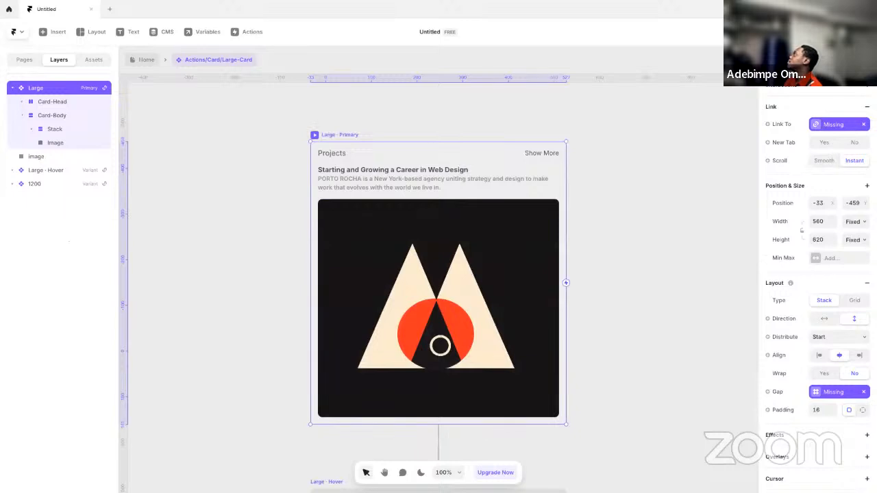
{"action": "left_click", "coordinate": [862, 241]}
{"action": "left_click", "coordinate": [853, 270]}
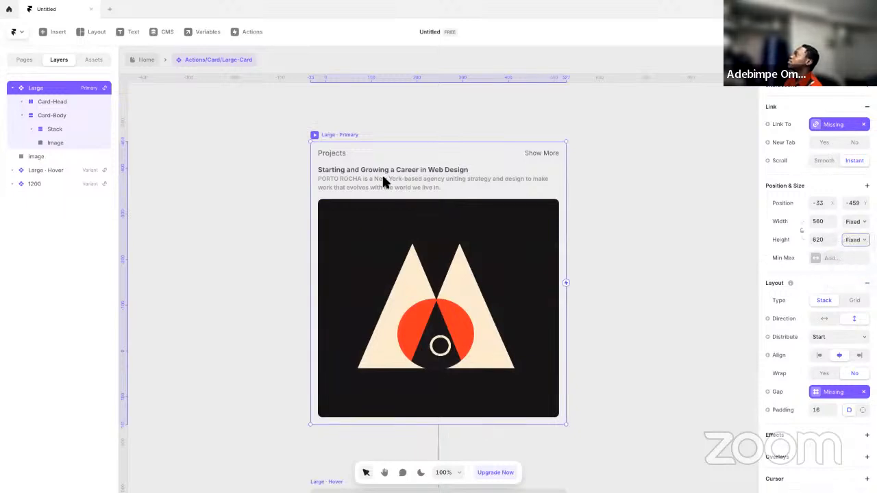
- Return to the Home page and set the height of all three Large-Card instances to Fit Content
{"action": "left_click", "coordinate": [140, 60]}
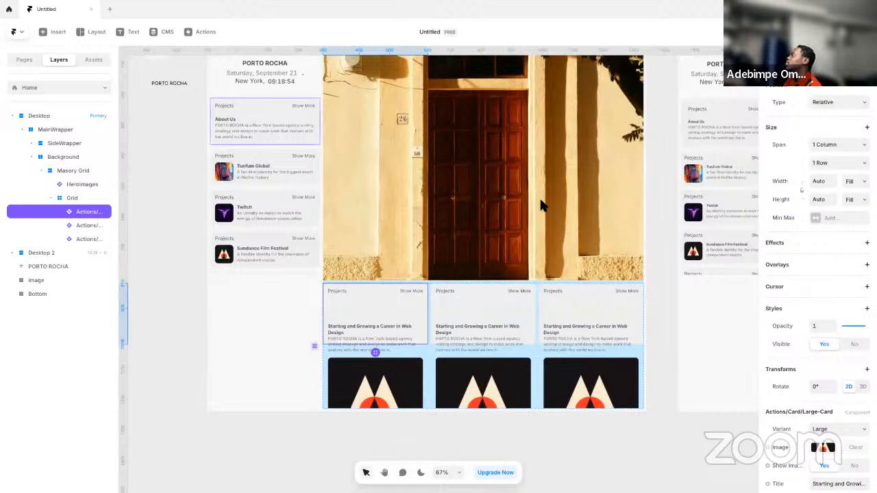
{"action": "left_click", "coordinate": [857, 198]}
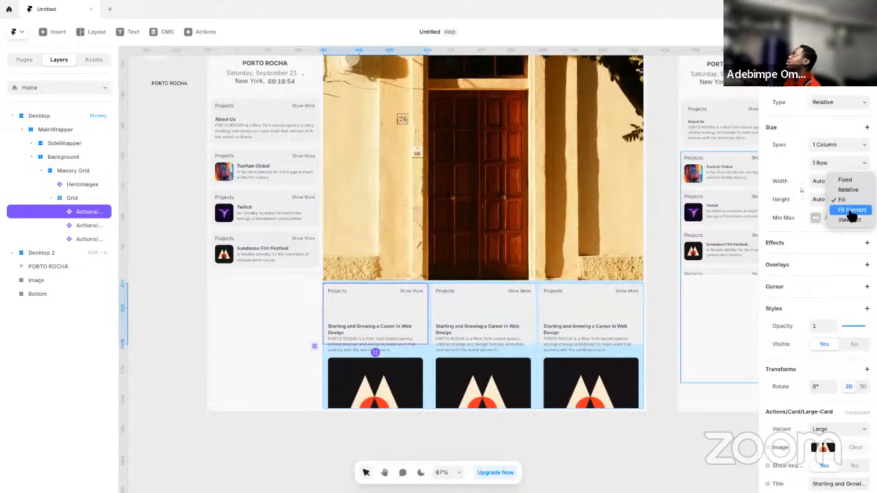
{"action": "left_click", "coordinate": [851, 210]}
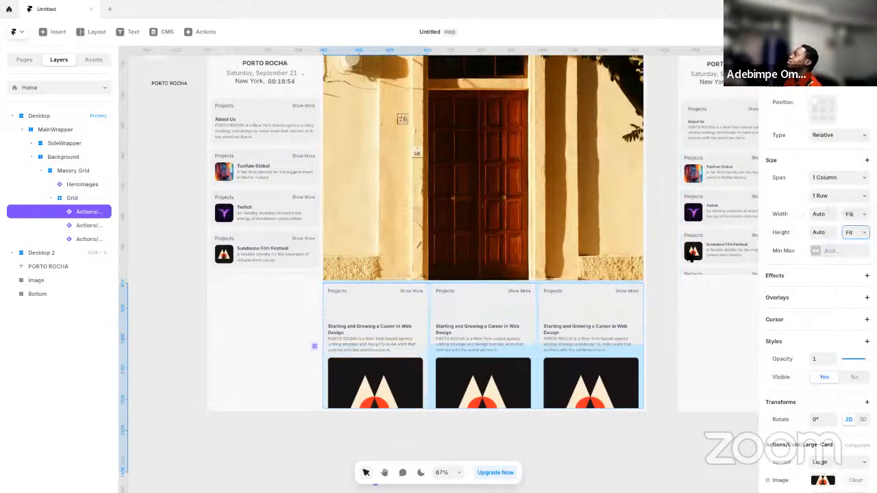
{"action": "left_click", "coordinate": [502, 309]}
{"action": "left_click", "coordinate": [625, 306], "text": "shift"}
{"action": "left_click", "coordinate": [855, 199]}
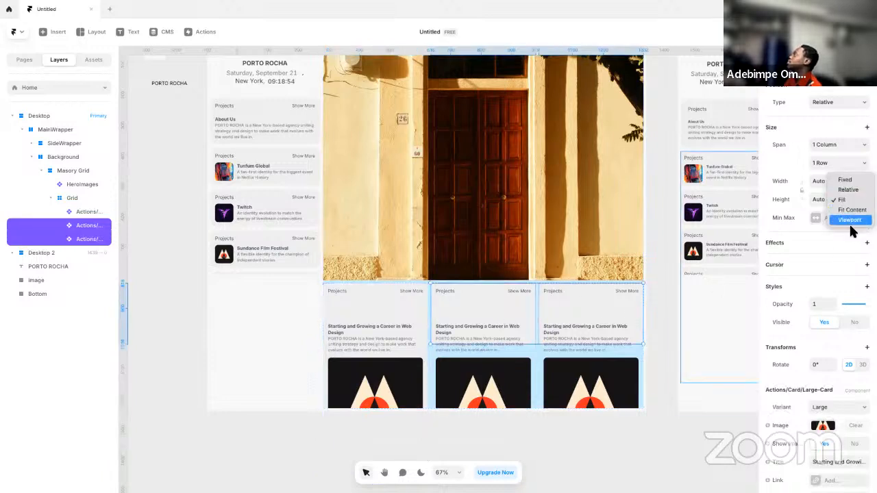
{"action": "left_click", "coordinate": [852, 210]}
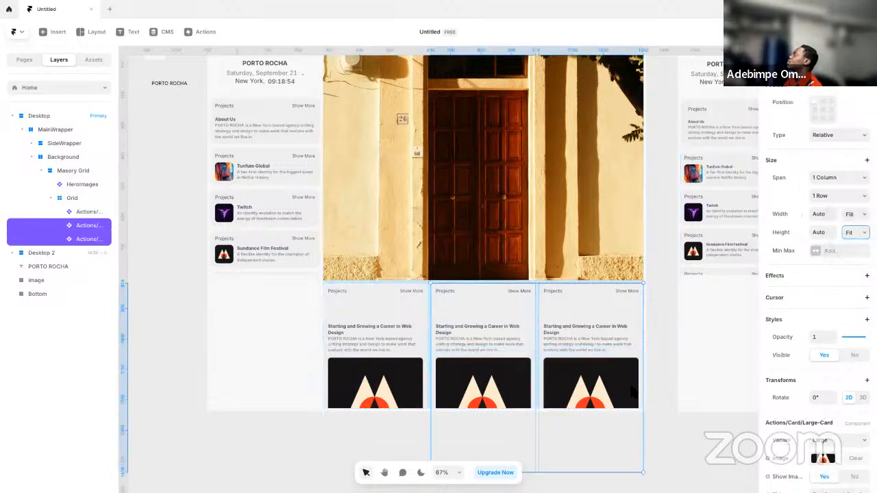
{"action": "left_click", "coordinate": [664, 408]}
{"action": "key", "text": "space"}
{"action": "left_click_drag", "start_coordinate": [660, 388], "coordinate": [637, 383]}
- Delete the Show More text from Card-Head in the Large primary variant and compare the card header with the PORTO ROCHA website in the browser
{"action": "double_click", "coordinate": [355, 310]}
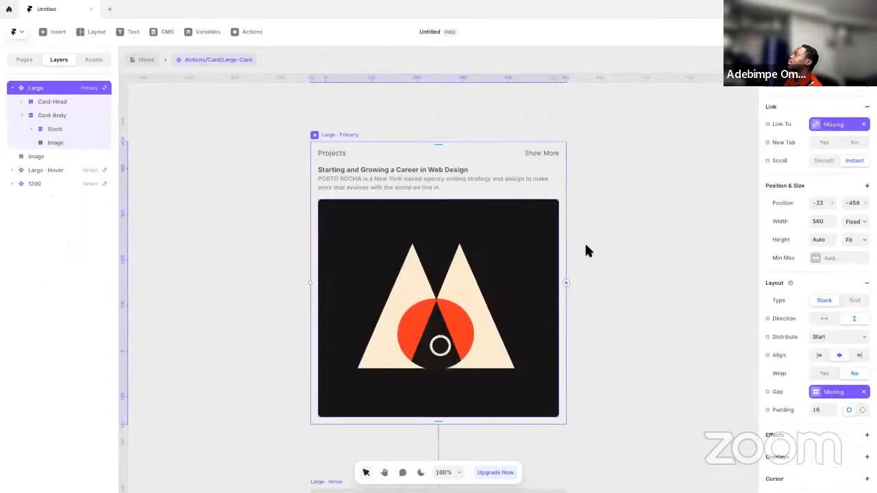
{"action": "scroll", "coordinate": [837, 295], "scroll_direction": "down", "scroll_amount": 1}
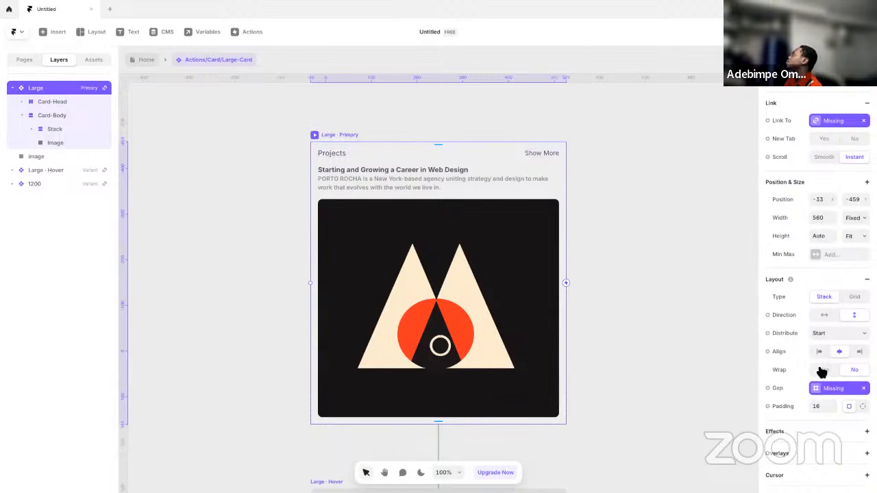
{"action": "left_click", "coordinate": [503, 172]}
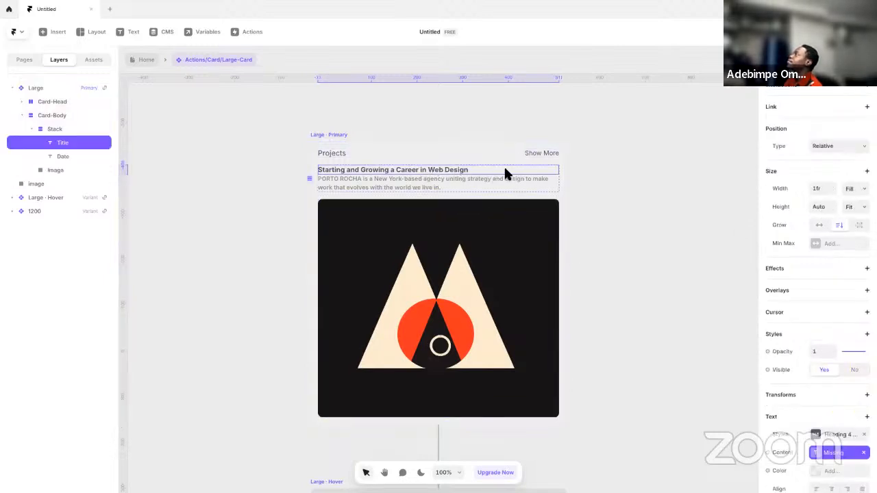
{"action": "key", "text": "Escape"}
{"action": "key", "text": "Escape"}
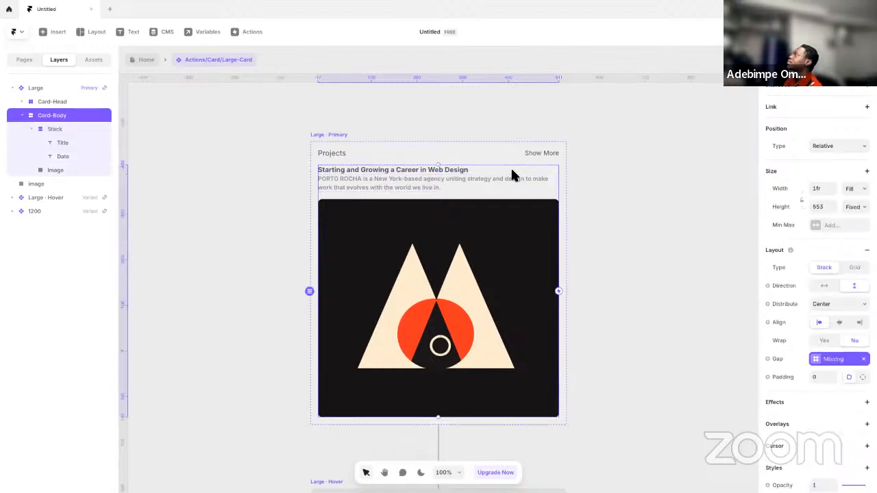
{"action": "left_click", "coordinate": [489, 156]}
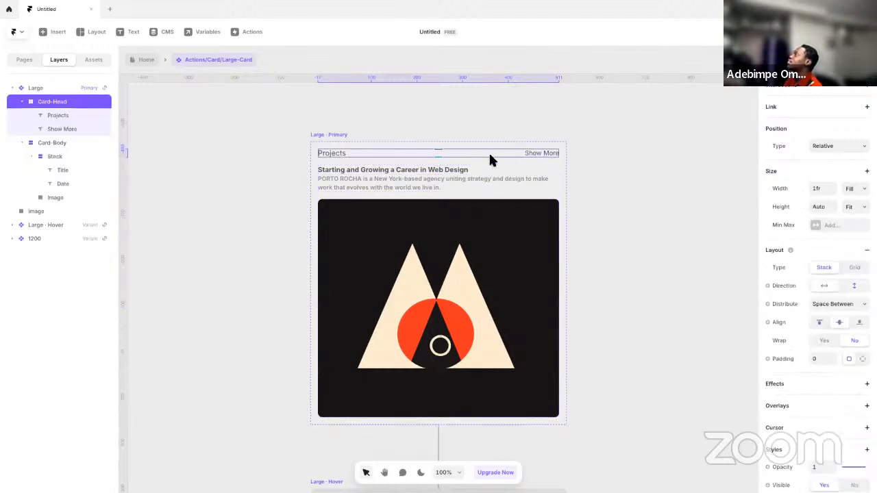
{"action": "left_click", "coordinate": [541, 154]}
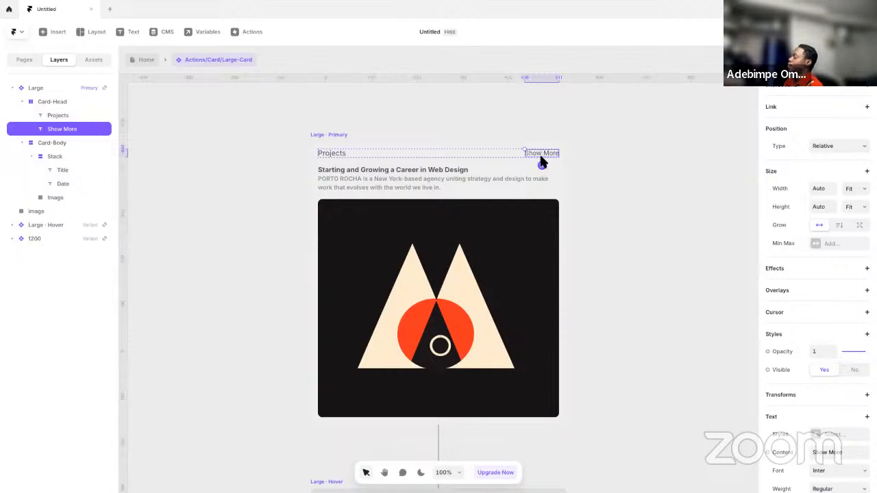
{"action": "key", "text": "Escape"}
{"action": "key", "text": "ctrl+Left"}
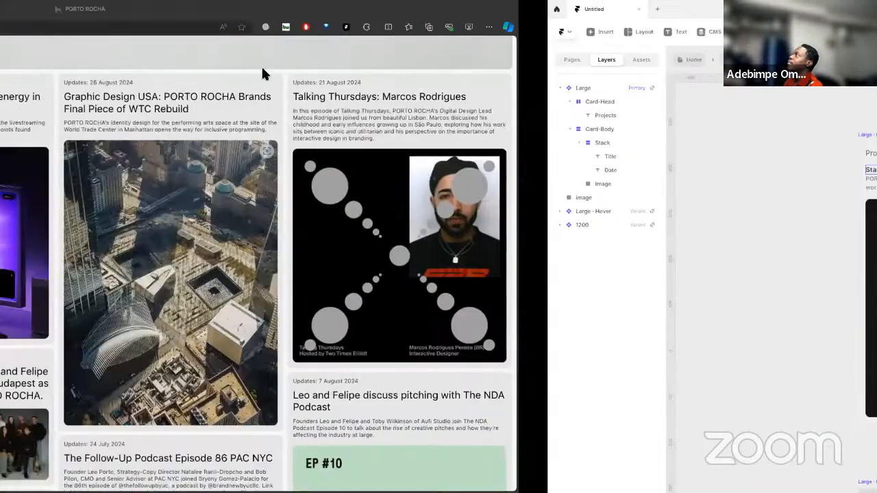
{"action": "key", "text": "ctrl+Right"}
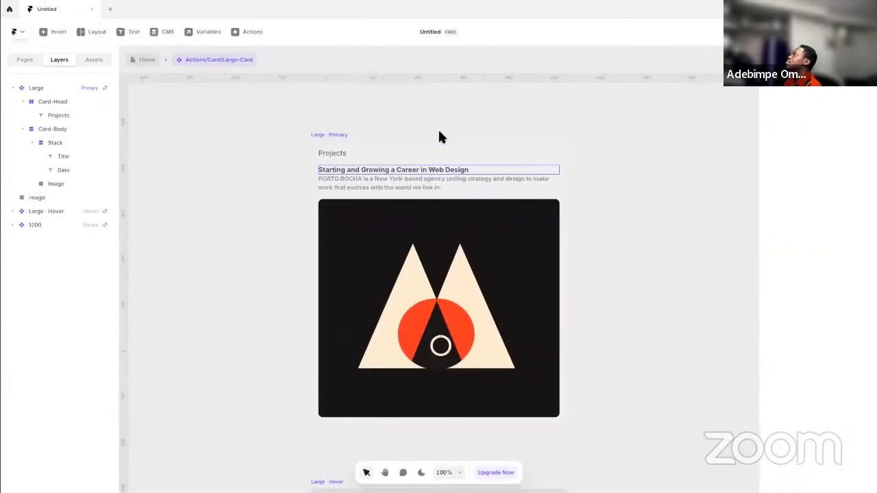
- Apply the Heading 2 text style to the title of the Large primary card variant
{"action": "left_click", "coordinate": [415, 169]}
{"action": "scroll", "coordinate": [827, 409], "scroll_direction": "down", "scroll_amount": 1}
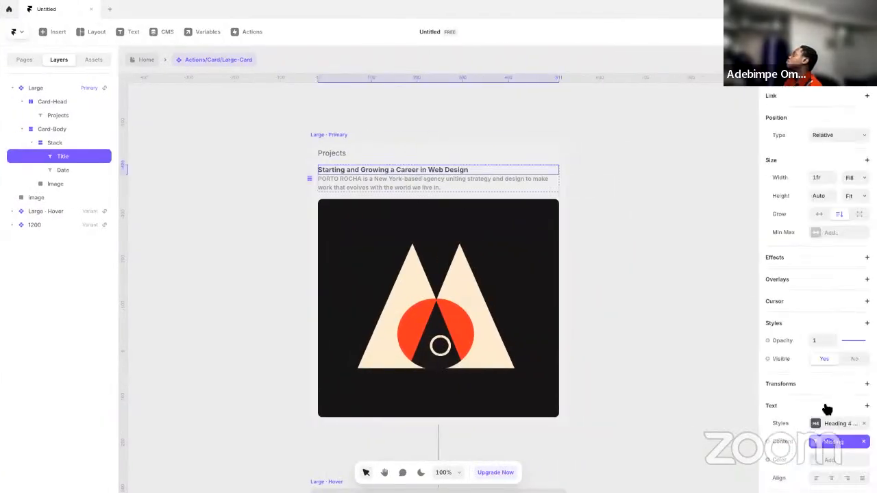
{"action": "scroll", "coordinate": [827, 409], "scroll_direction": "down", "scroll_amount": 2}
{"action": "left_click", "coordinate": [819, 361]}
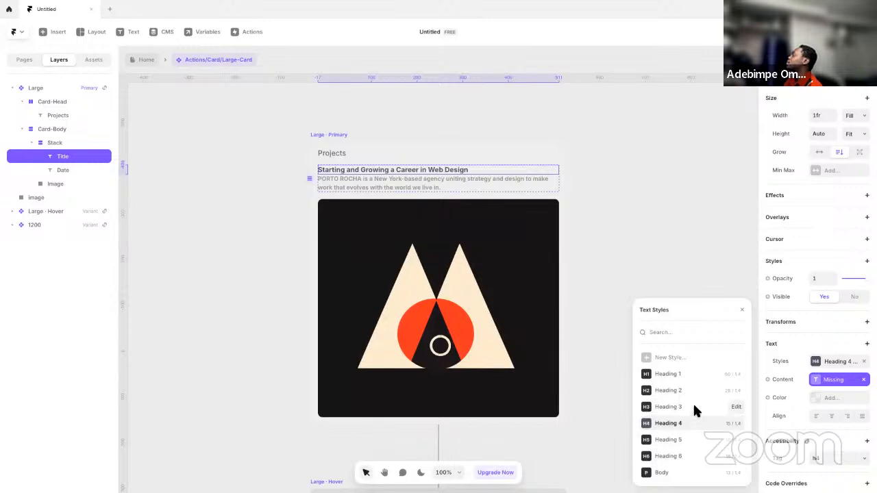
{"action": "left_click", "coordinate": [693, 391]}
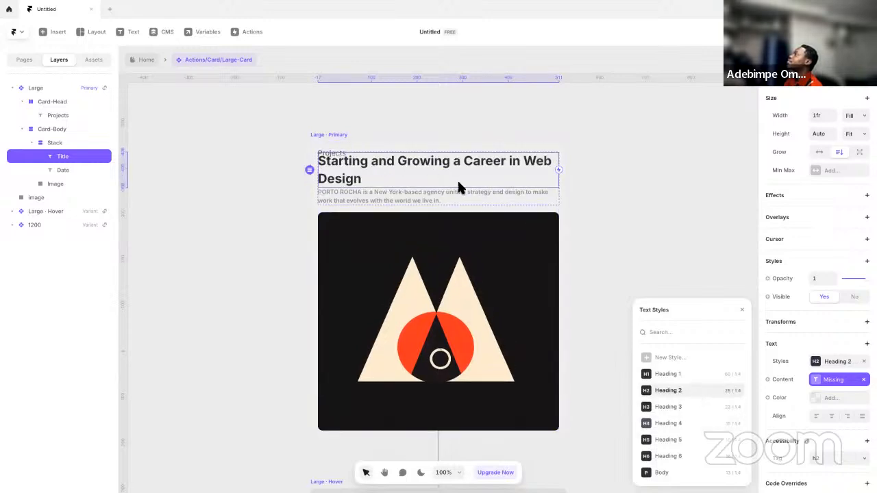
- Clear the missing variable from the gap setting of the Card-Body stack in the Large primary variant
{"action": "left_click", "coordinate": [542, 198]}
{"action": "key", "text": "Escape"}
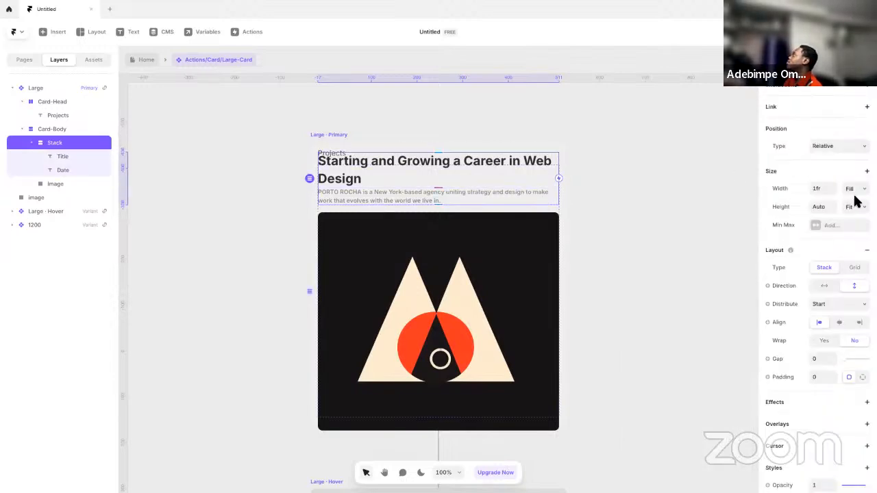
{"action": "left_click", "coordinate": [336, 136]}
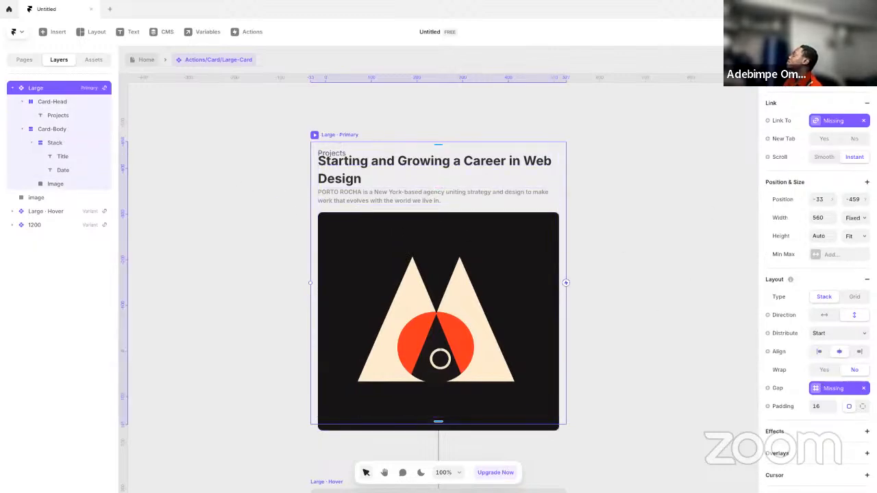
{"action": "left_click", "coordinate": [356, 169]}
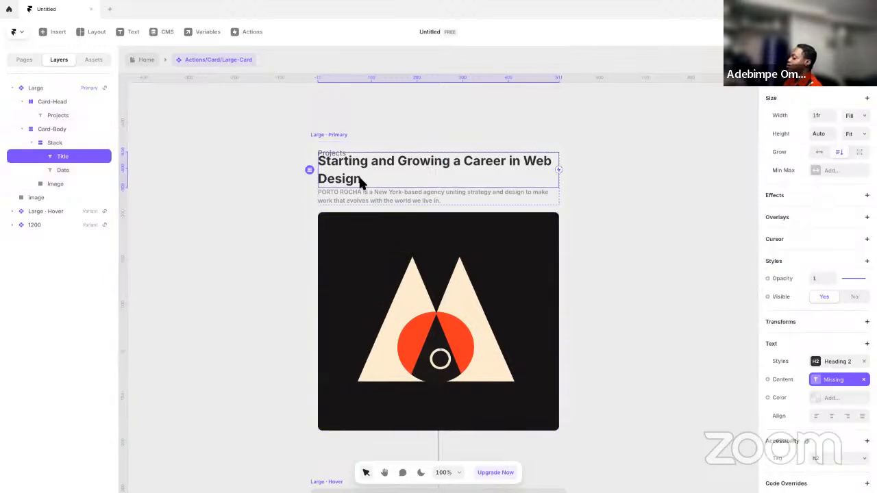
{"action": "key", "text": "Escape"}
{"action": "key", "text": "Escape"}
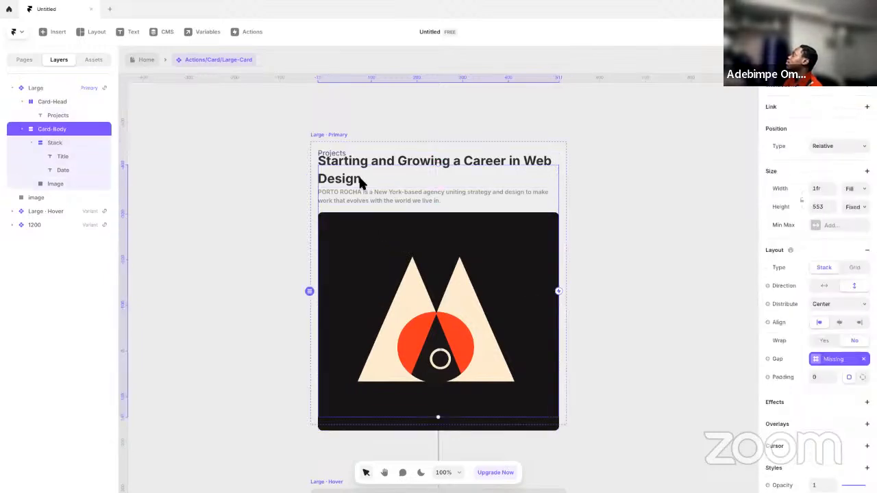
{"action": "left_click", "coordinate": [863, 359]}
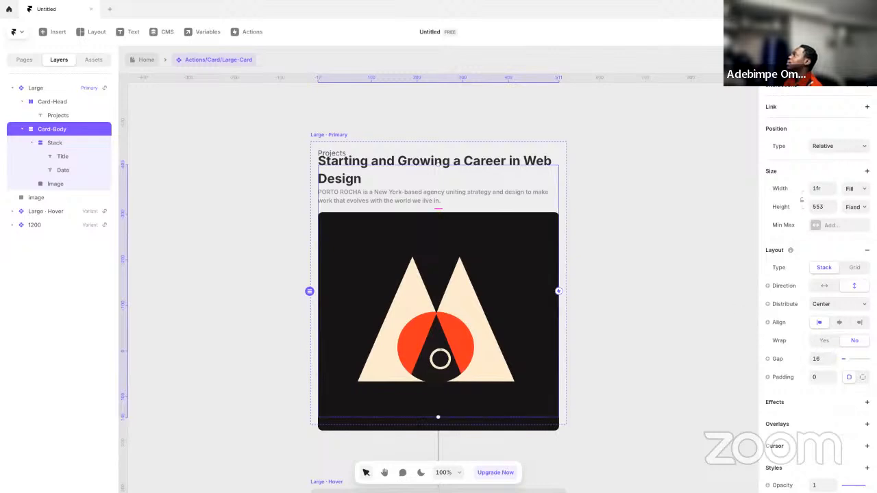
- Set the distribution of the Card-Body stack to Start
{"action": "left_click", "coordinate": [838, 306]}
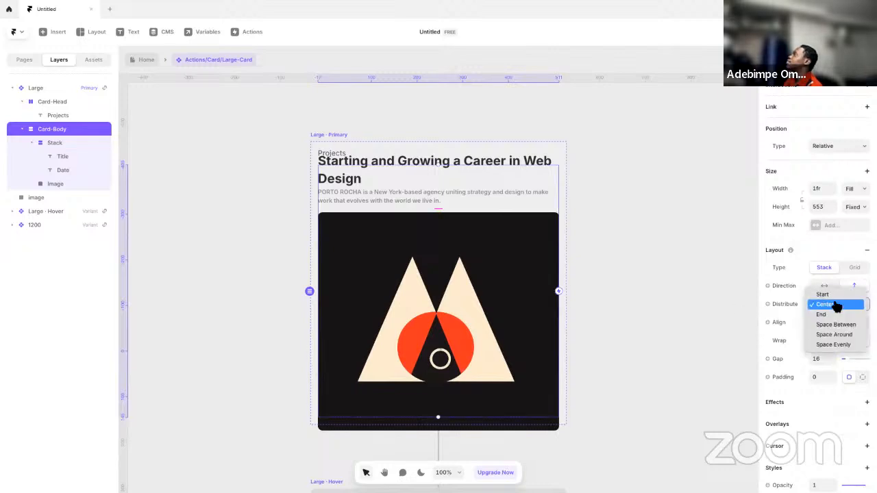
{"action": "left_click", "coordinate": [784, 294]}
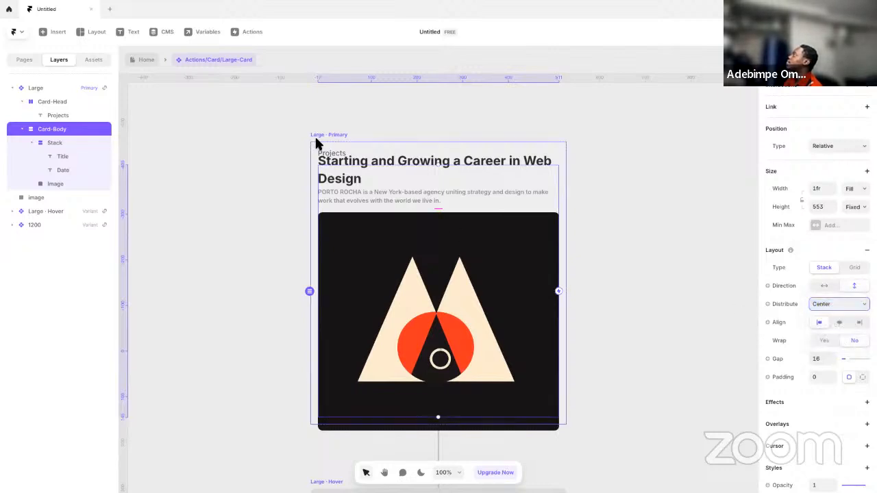
{"action": "left_click", "coordinate": [831, 306]}
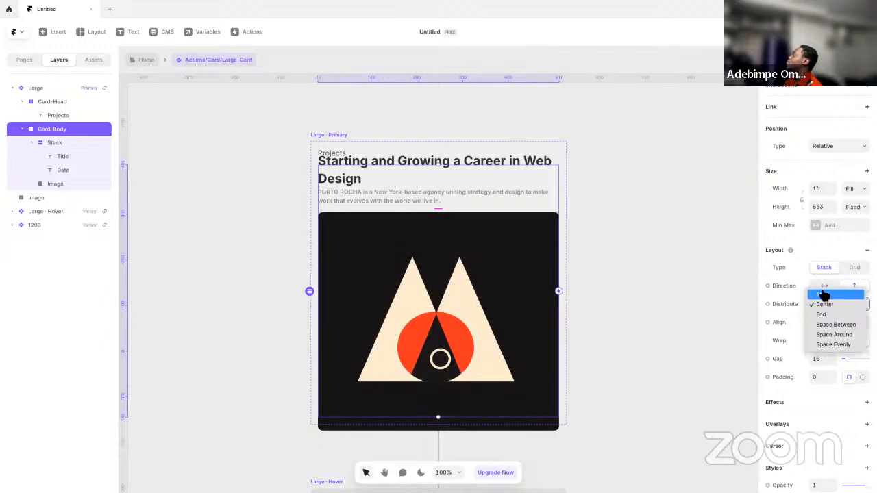
{"action": "left_click", "coordinate": [825, 296]}
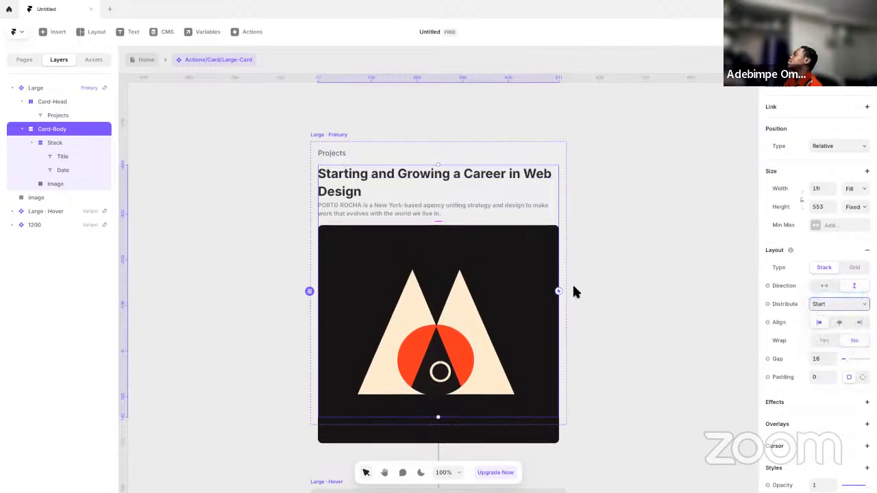
{"action": "left_click", "coordinate": [643, 257]}
- Check the size and layout settings of the Large variant, its text stack and the Card-Body
{"action": "left_click", "coordinate": [320, 135]}
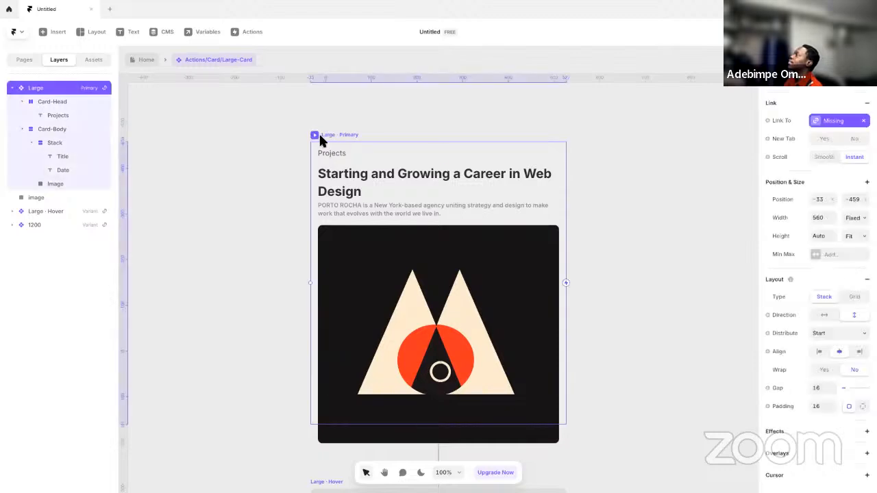
{"action": "left_click", "coordinate": [661, 257]}
{"action": "left_click", "coordinate": [506, 216]}
{"action": "key", "text": "Escape"}
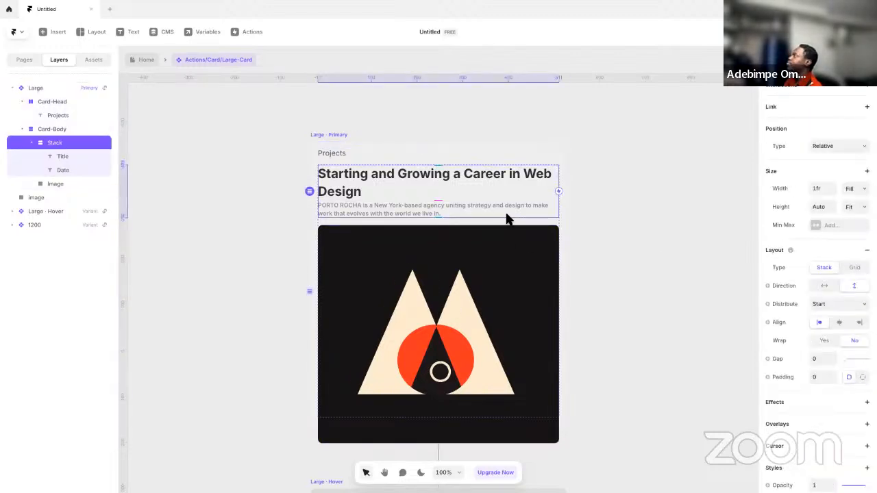
{"action": "key", "text": "Escape"}
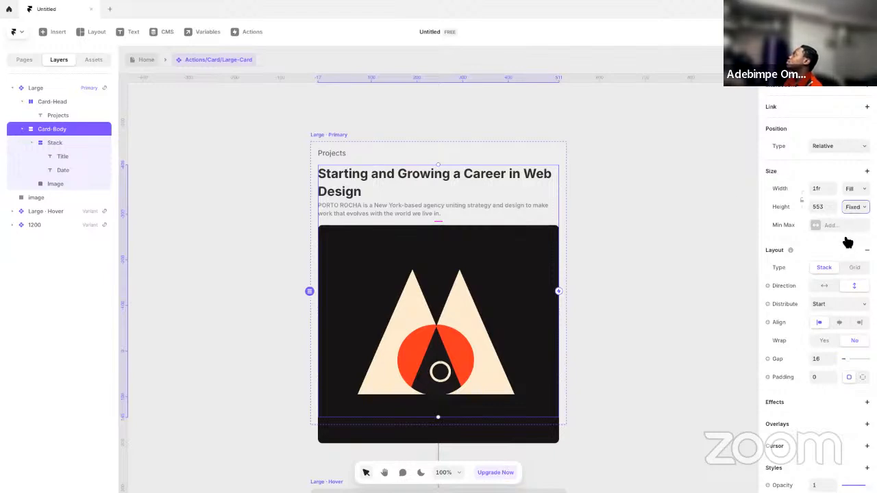
{"action": "left_click", "coordinate": [651, 230]}
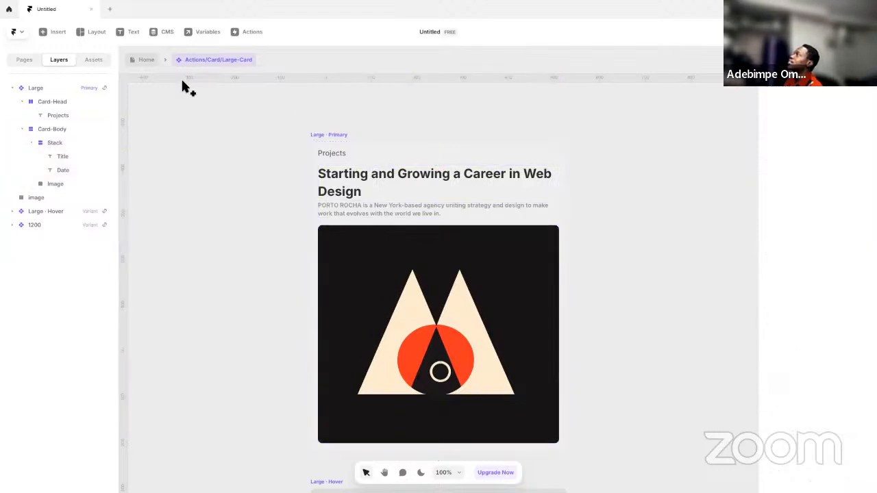
- Return to the Home page and inspect the large cards in the grid below the hero image
{"action": "left_click", "coordinate": [146, 61]}
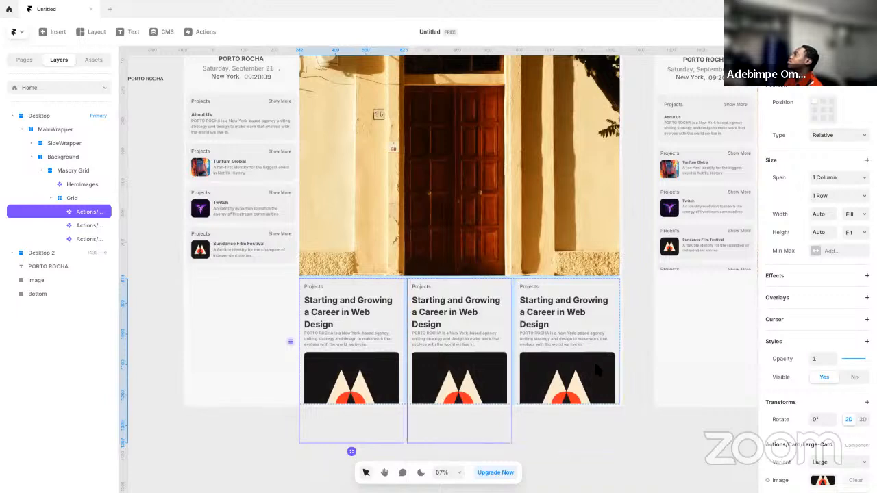
{"action": "left_click", "coordinate": [642, 372]}
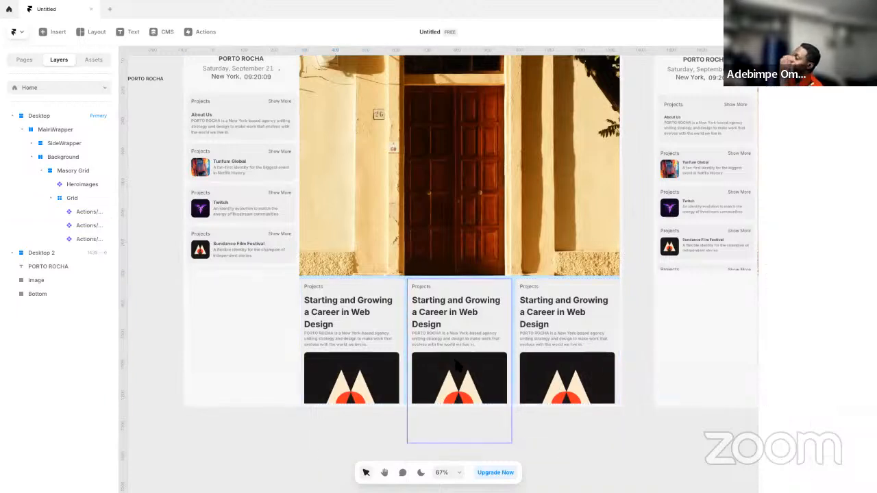
{"action": "left_click", "coordinate": [455, 362]}
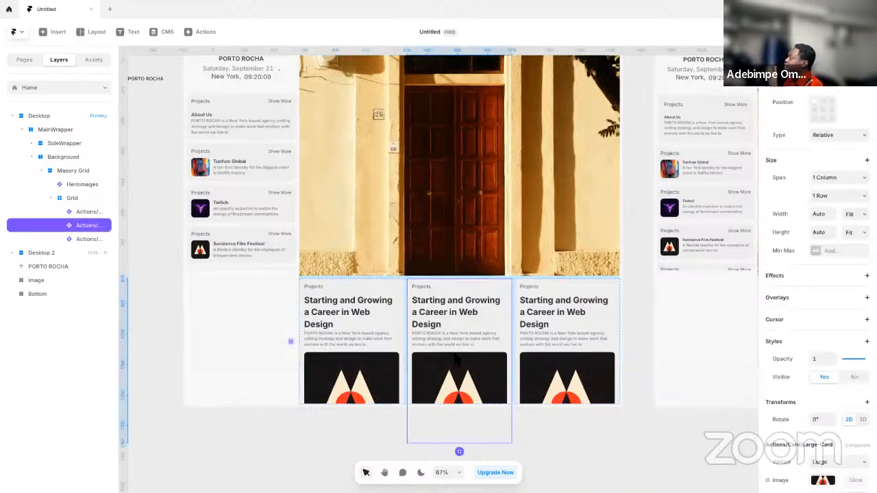
{"action": "scroll", "coordinate": [452, 367], "scroll_direction": "down", "scroll_amount": 2}
{"action": "scroll", "coordinate": [450, 368], "scroll_direction": "up", "scroll_amount": 1}
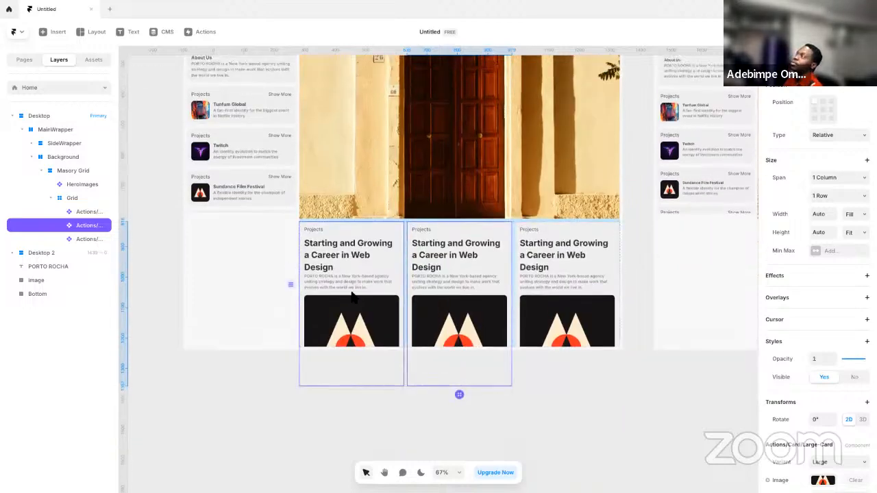
{"action": "left_click", "coordinate": [351, 322]}
{"action": "scroll", "coordinate": [776, 404], "scroll_direction": "down", "scroll_amount": 4}
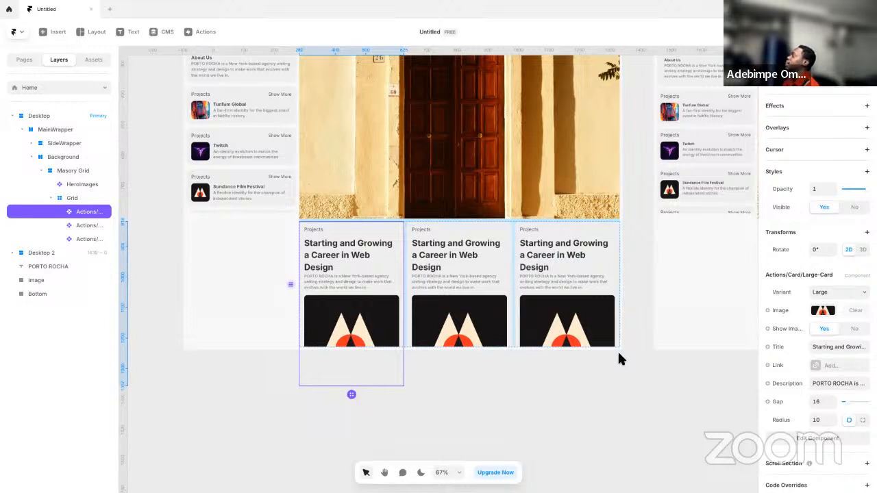
- Move the second and third large cards out of the grid onto the empty canvas beside the Desktop frame
{"action": "left_click", "coordinate": [452, 293]}
{"action": "left_click", "coordinate": [600, 290], "text": "shift"}
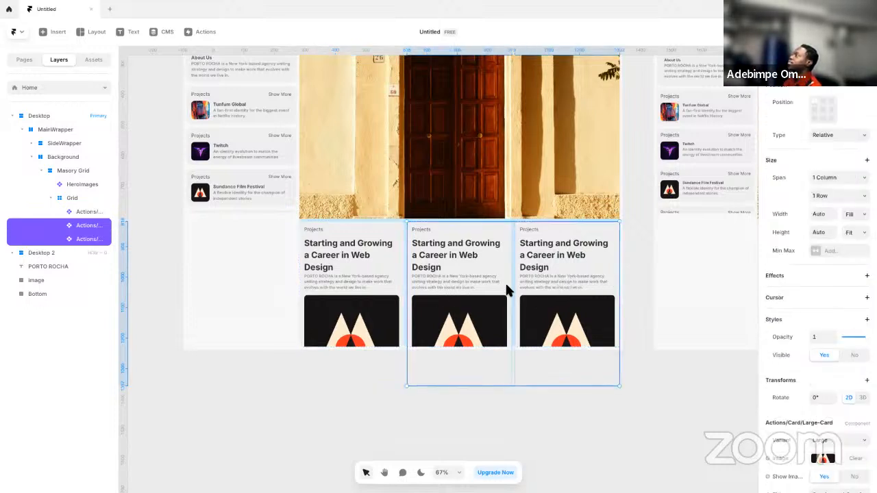
{"action": "left_click_drag", "start_coordinate": [507, 291], "coordinate": [121, 285]}
- Insert the Masonry CMS collection list into the grid next to the remaining large card
{"action": "left_click", "coordinate": [383, 265]}
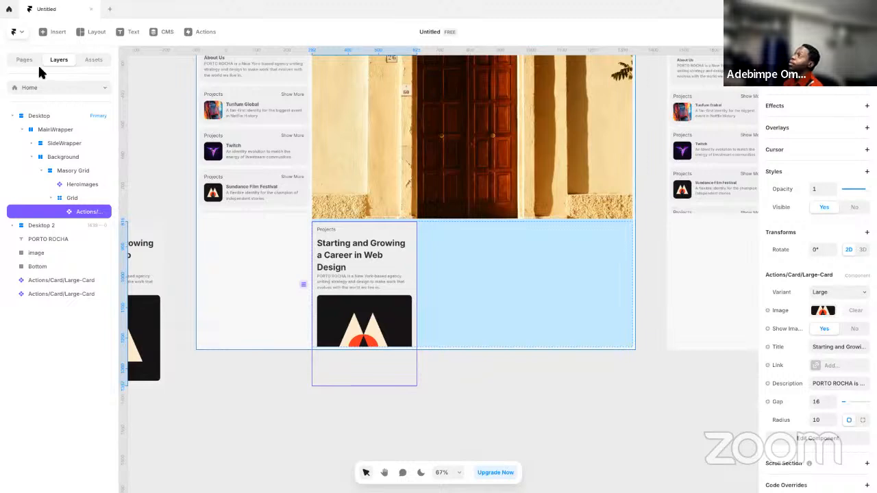
{"action": "left_click", "coordinate": [417, 250]}
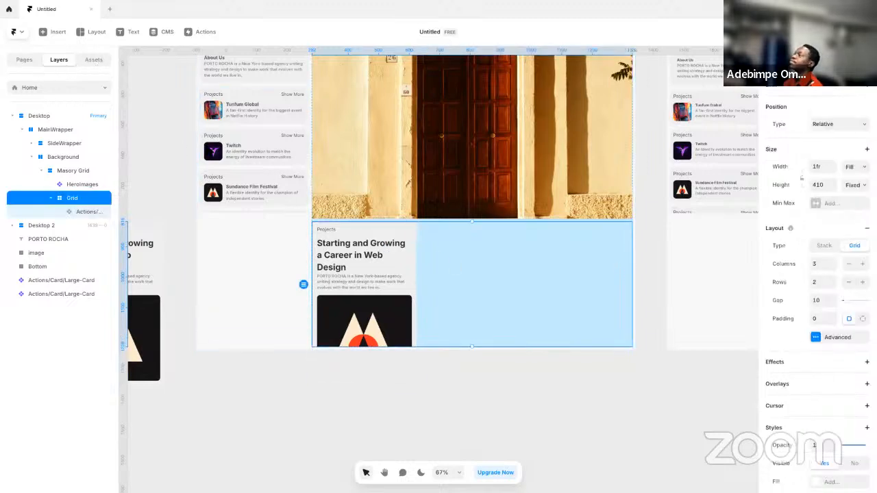
{"action": "left_click", "coordinate": [106, 63]}
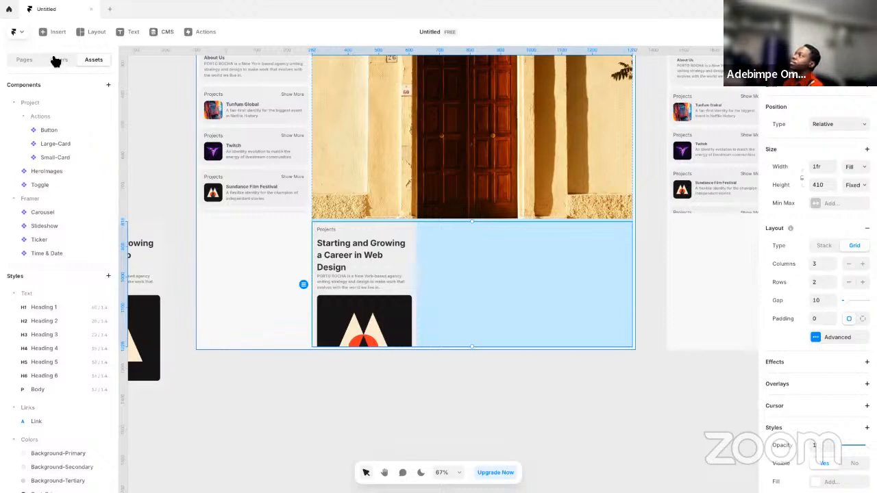
{"action": "left_click", "coordinate": [55, 33]}
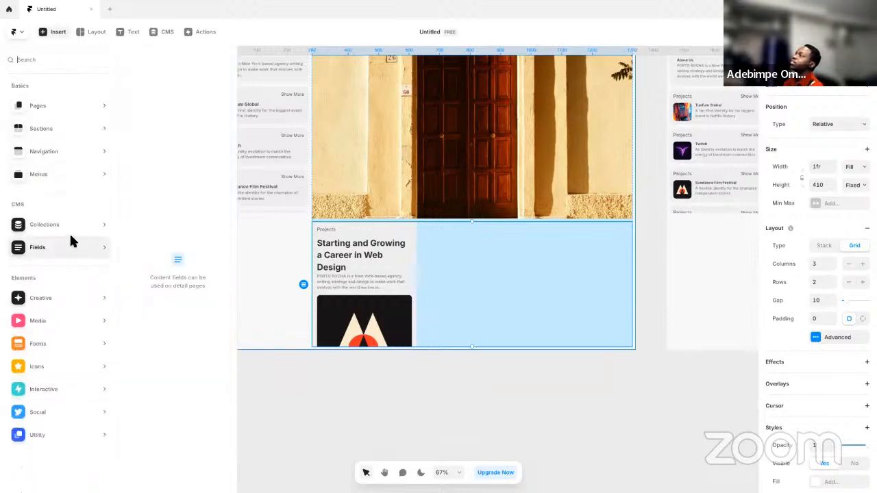
{"action": "mouse_move", "coordinate": [76, 232]}
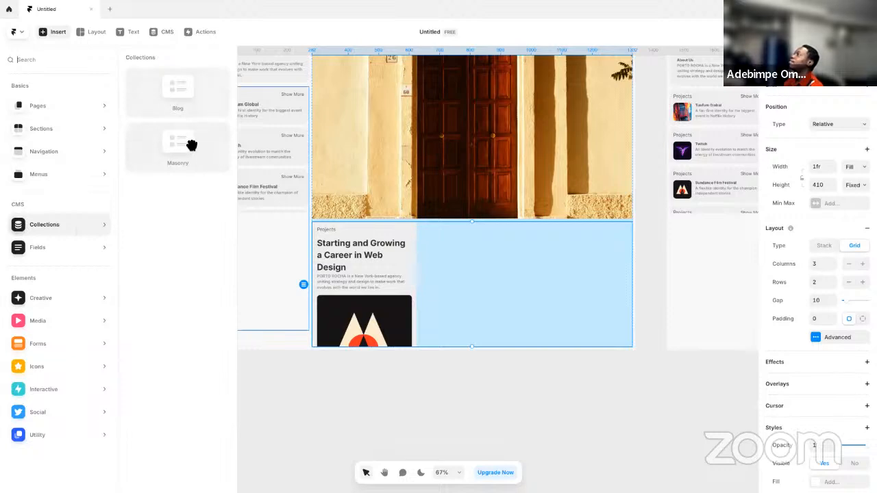
{"action": "left_click_drag", "start_coordinate": [191, 146], "coordinate": [563, 281]}
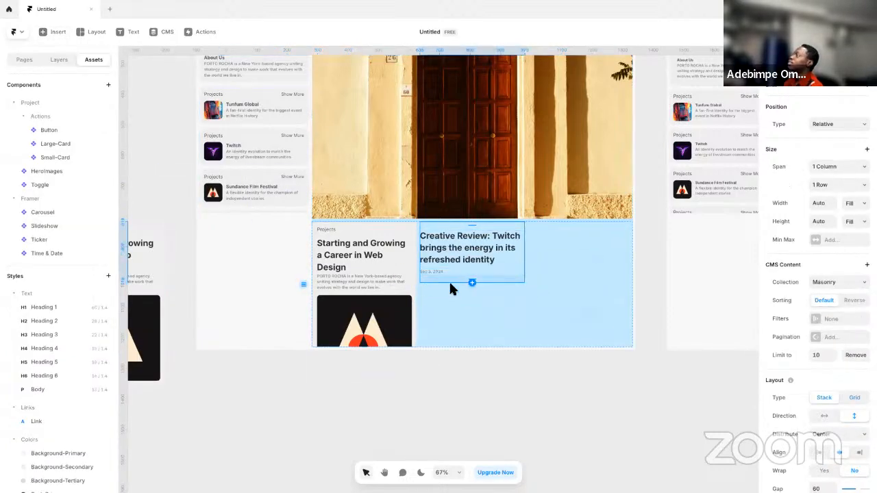
- Inspect the large card and the Masonry Item, then show the layer tree wide enough to read names and select the Masonries List
{"action": "left_click", "coordinate": [358, 288]}
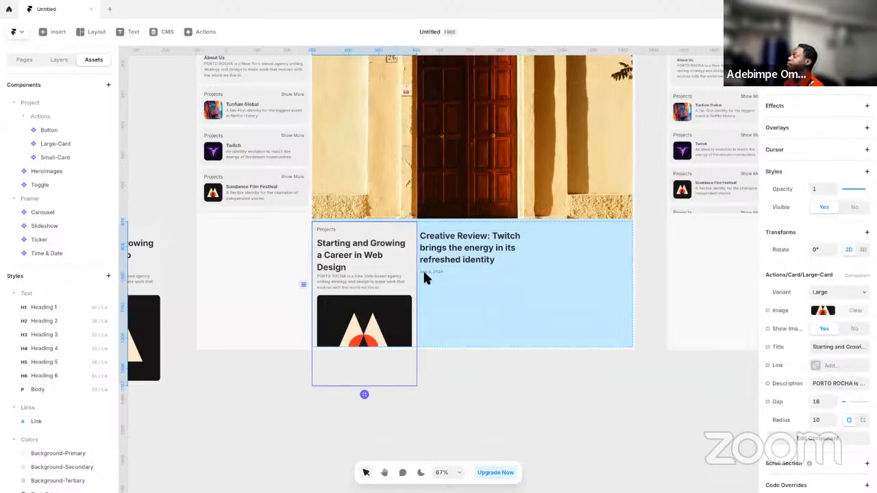
{"action": "left_click", "coordinate": [478, 272]}
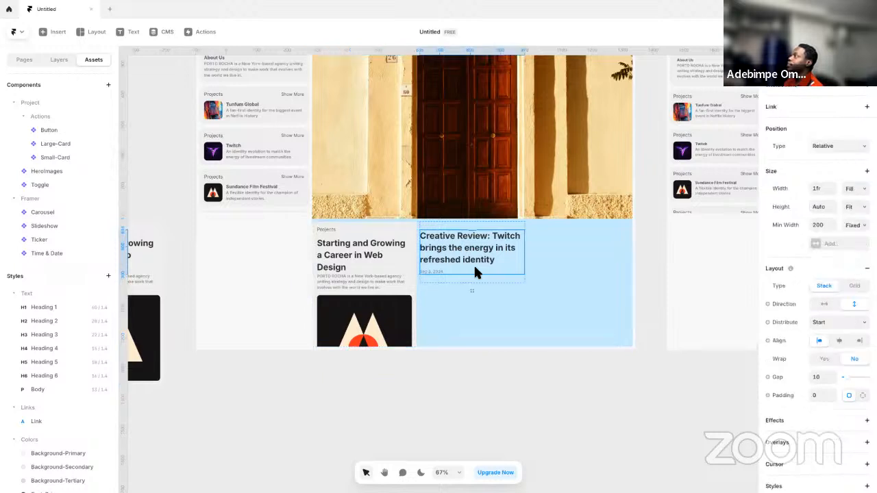
{"action": "scroll", "coordinate": [89, 363], "scroll_direction": "down", "scroll_amount": 3}
{"action": "scroll", "coordinate": [86, 205], "scroll_direction": "up", "scroll_amount": 3}
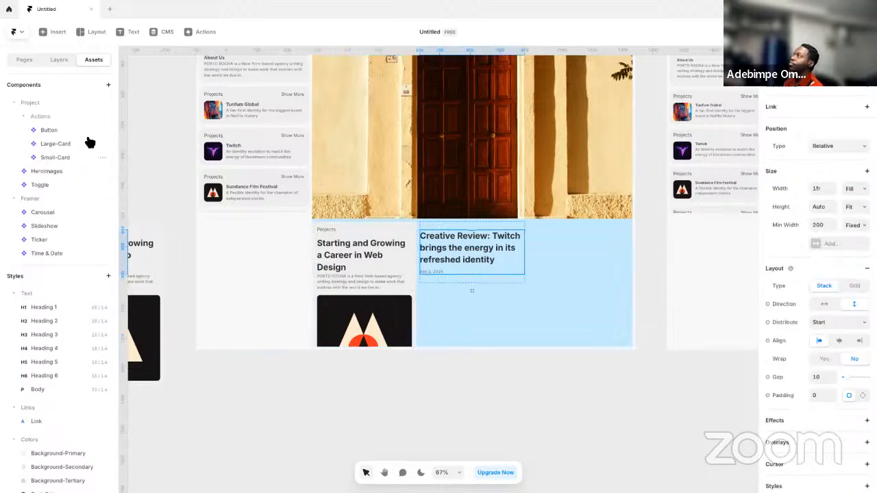
{"action": "left_click", "coordinate": [54, 63]}
{"action": "left_click_drag", "start_coordinate": [118, 247], "coordinate": [179, 247]}
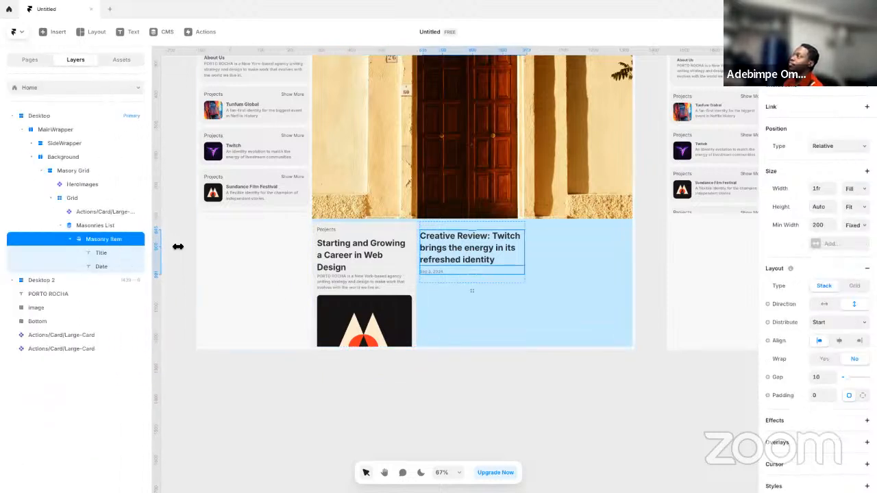
{"action": "left_click", "coordinate": [109, 226]}
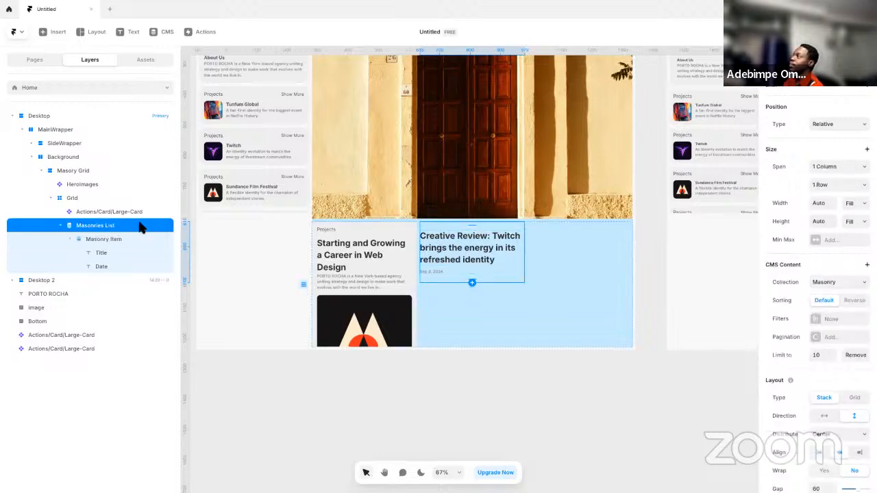
- Reorder the large card after the Masonries List and move the Masonry Item out of the list into Masory Grid, above Grid
{"action": "left_click", "coordinate": [133, 213]}
{"action": "left_click_drag", "start_coordinate": [133, 213], "coordinate": [257, 405]}
{"action": "left_click", "coordinate": [105, 227]}
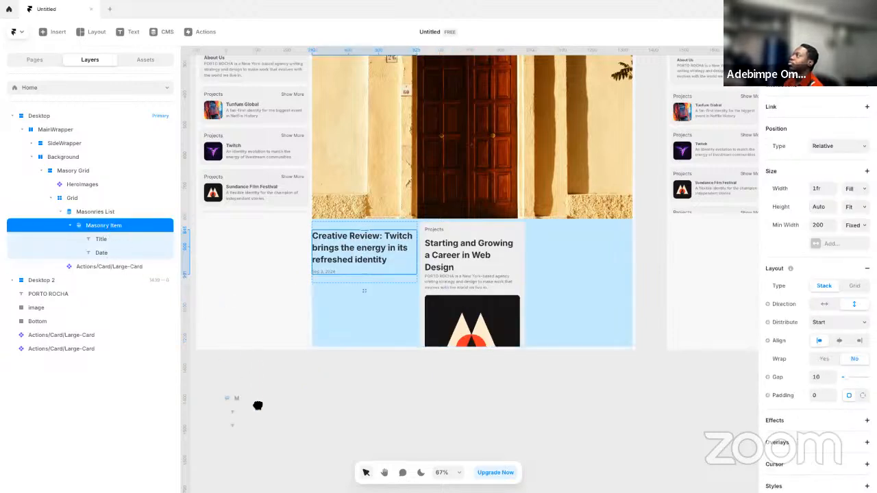
{"action": "left_click_drag", "start_coordinate": [111, 211], "coordinate": [104, 195]}
{"action": "left_click", "coordinate": [118, 267]}
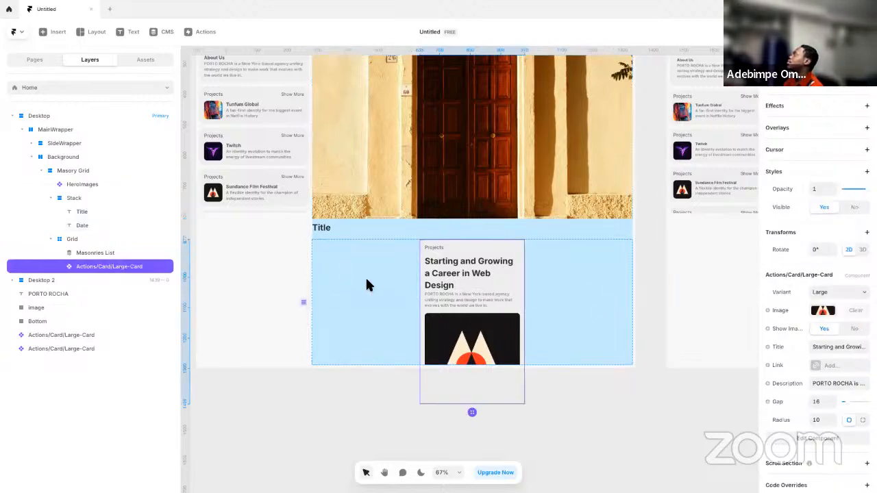
- Try to nest the large card directly inside the Masonries List, then undo the move
{"action": "left_click", "coordinate": [106, 253]}
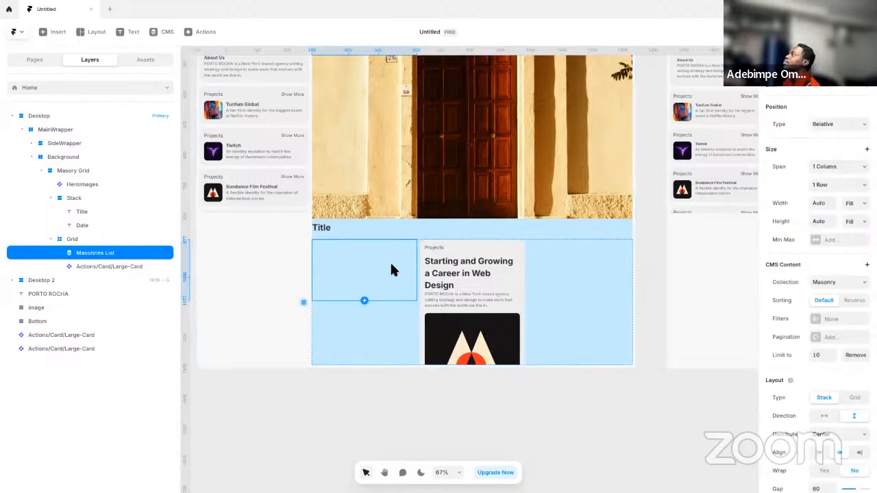
{"action": "left_click", "coordinate": [101, 267]}
{"action": "left_click_drag", "start_coordinate": [116, 261], "coordinate": [114, 252]}
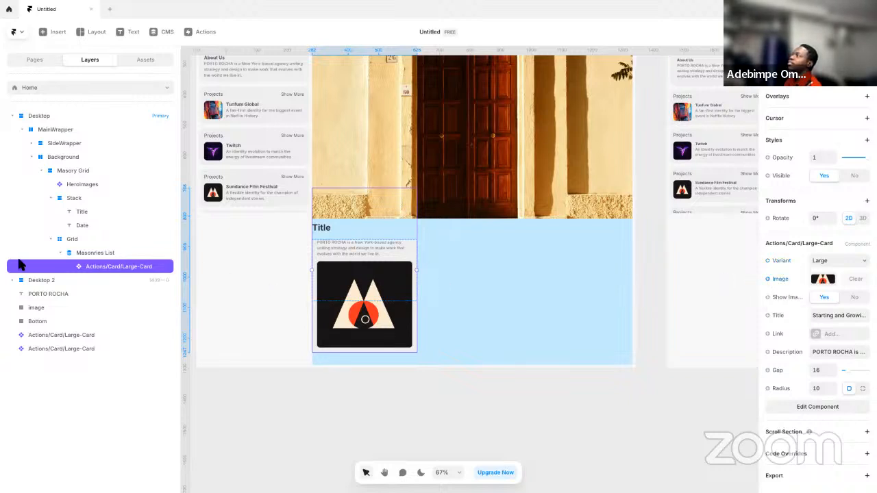
{"action": "left_click", "coordinate": [61, 253]}
{"action": "left_click", "coordinate": [61, 253]}
{"action": "left_click", "coordinate": [101, 255]}
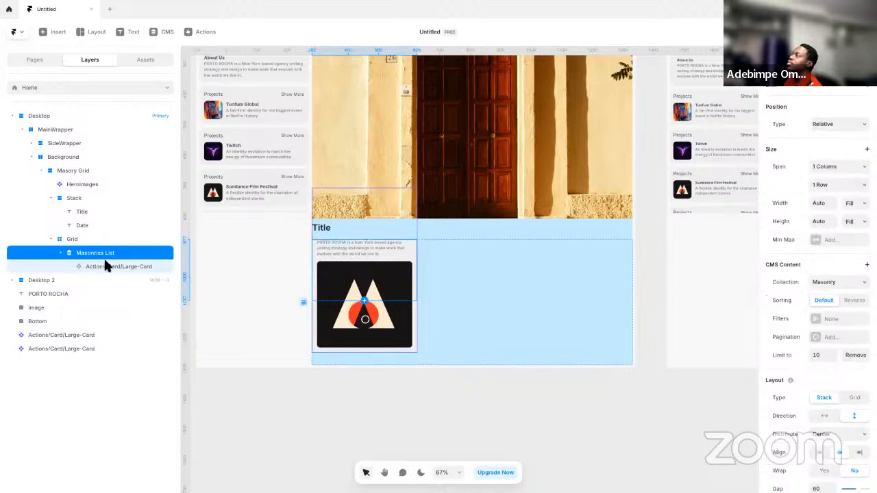
{"action": "key", "text": "ctrl+z"}
{"action": "left_click", "coordinate": [348, 274]}
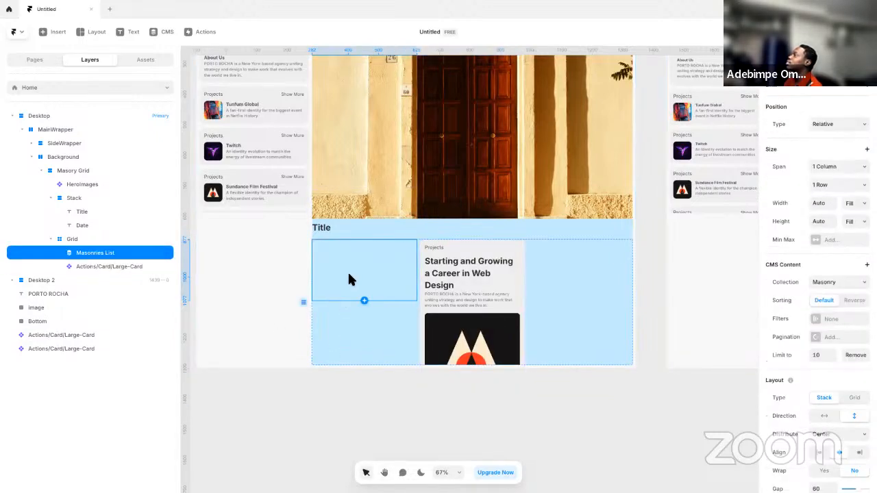
{"action": "left_click", "coordinate": [302, 282]}
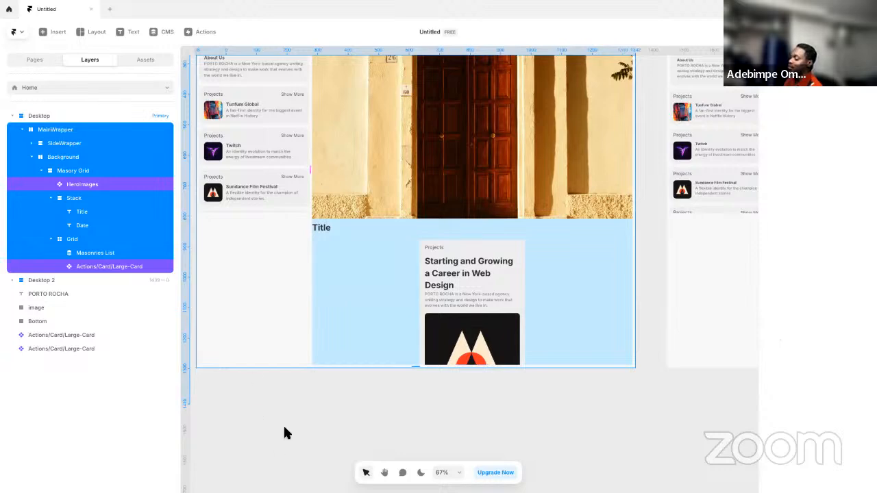
- Undo the earlier layer moves until the Masonry Item with its Title and Date sits inside the Masonries List
{"action": "key", "text": "ctrl+z"}
{"action": "key", "text": "ctrl+z"}
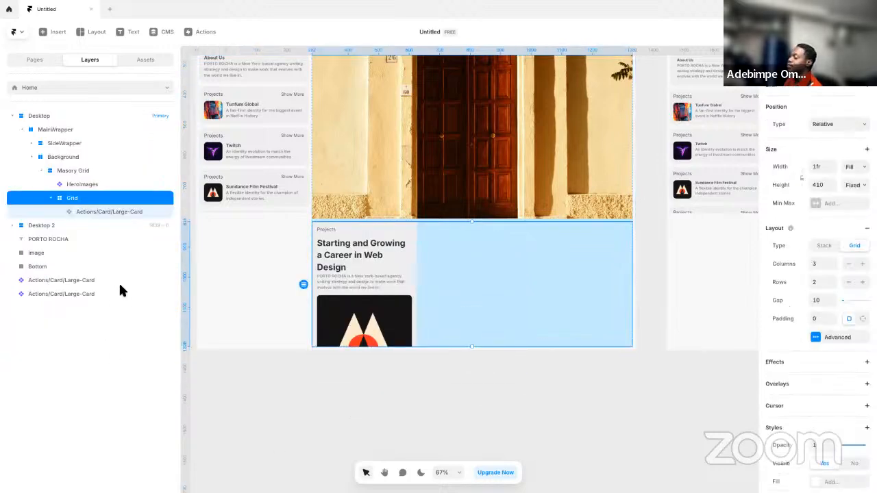
{"action": "key", "text": "ctrl+shift+z"}
{"action": "left_click", "coordinate": [99, 227]}
{"action": "left_click", "coordinate": [106, 238]}
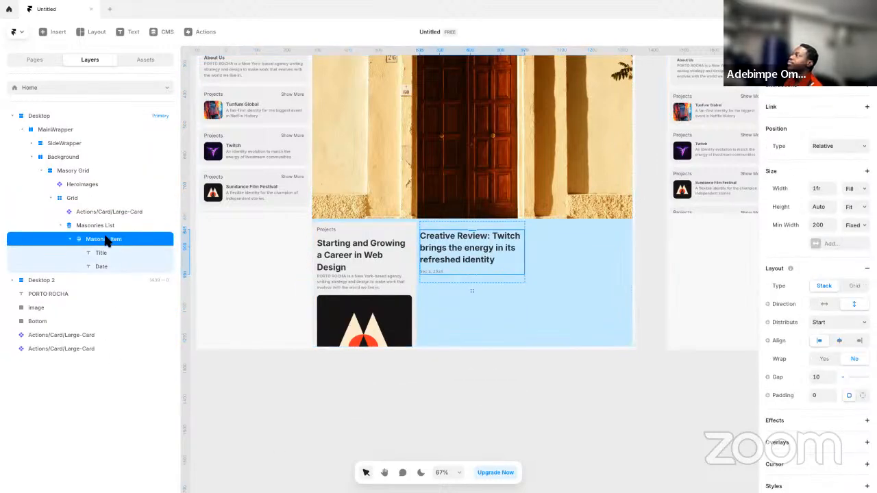
{"action": "left_click", "coordinate": [70, 239]}
{"action": "left_click", "coordinate": [69, 239]}
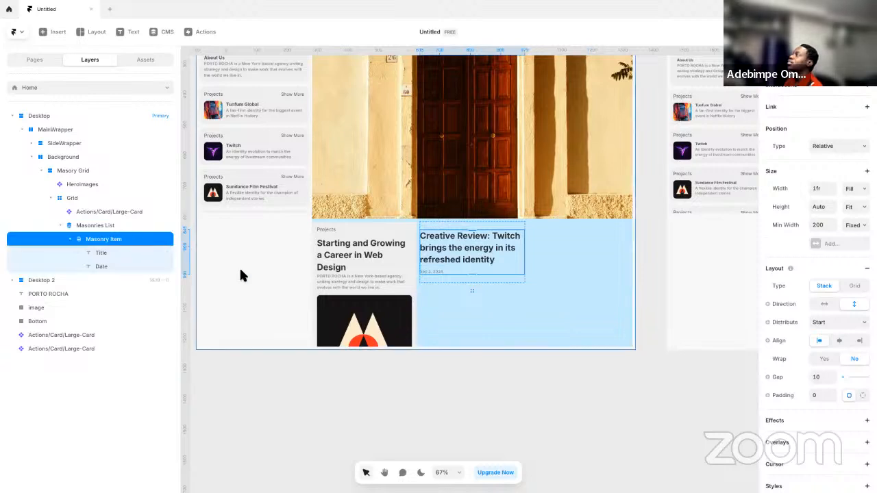
- Move the large card into the Masonry Item and delete the item's default Title and Date texts
{"action": "left_click", "coordinate": [389, 343]}
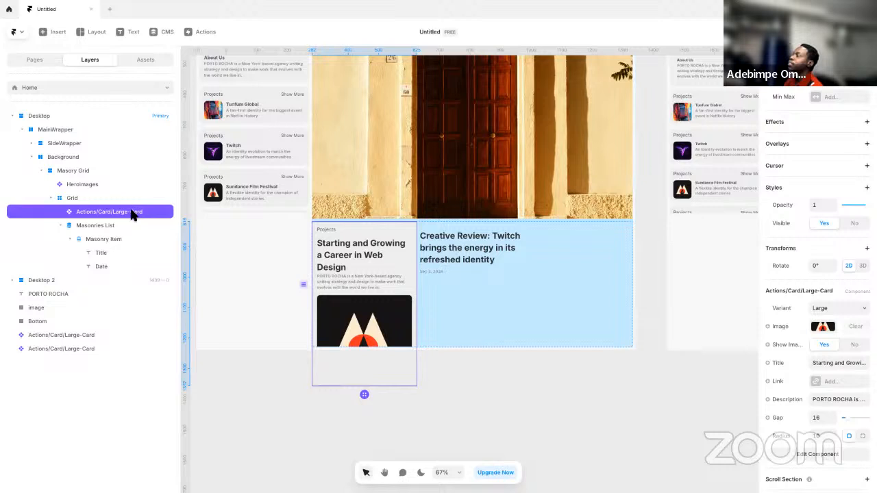
{"action": "left_click_drag", "start_coordinate": [132, 214], "coordinate": [127, 246]}
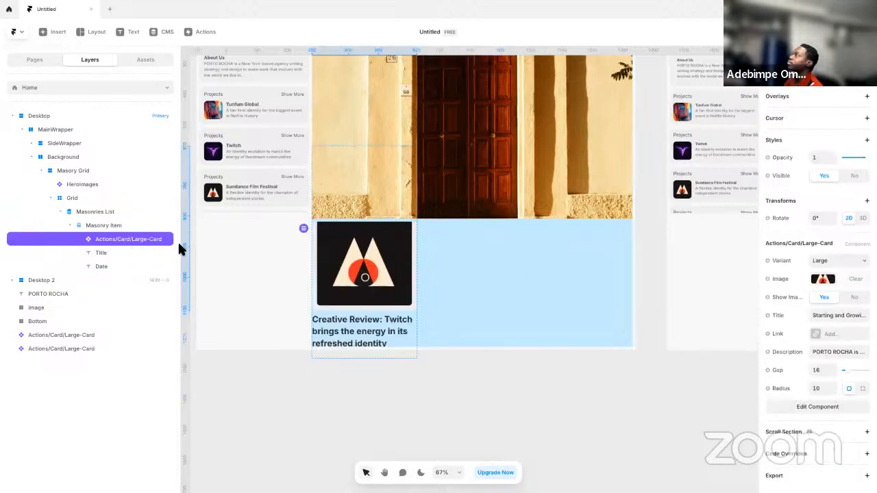
{"action": "left_click", "coordinate": [110, 251]}
{"action": "left_click", "coordinate": [112, 262], "text": "shift"}
{"action": "key", "text": "Delete"}
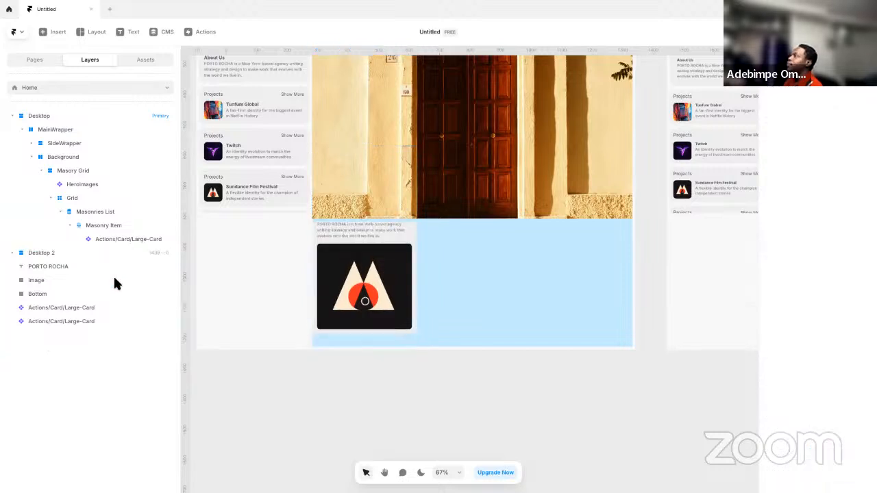
{"action": "left_click", "coordinate": [116, 226]}
{"action": "left_click", "coordinate": [126, 239]}
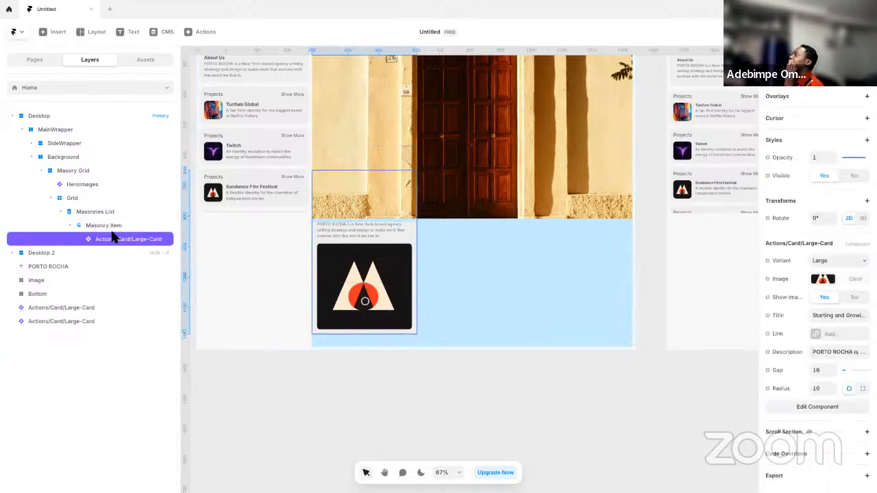
- Change the Masonries List's layout type from Stack to Grid
{"action": "left_click", "coordinate": [95, 199]}
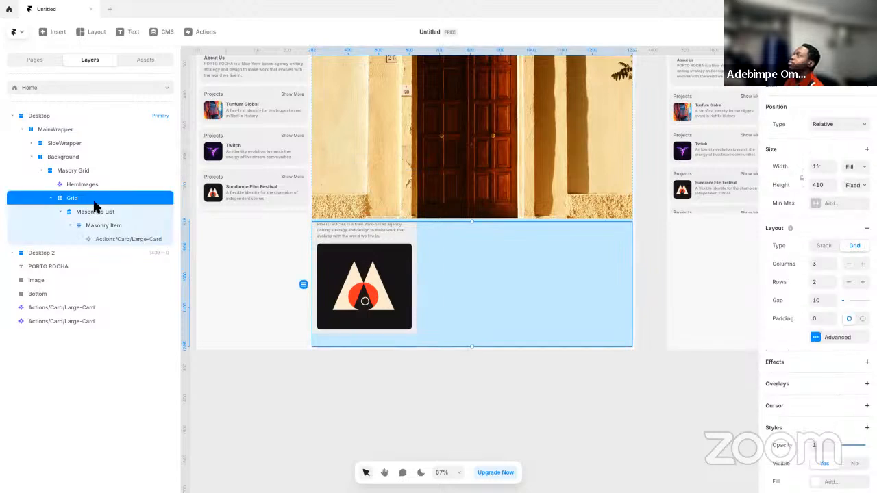
{"action": "left_click", "coordinate": [130, 213]}
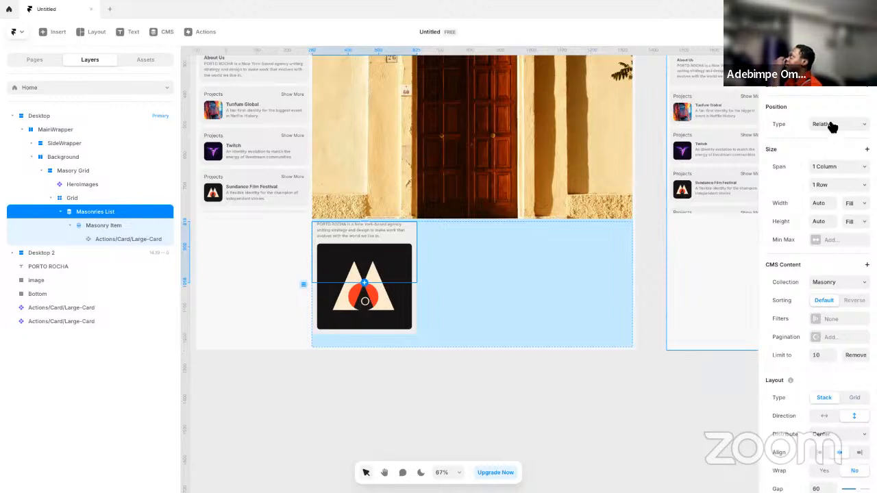
{"action": "scroll", "coordinate": [842, 366], "scroll_direction": "down", "scroll_amount": 2}
{"action": "left_click", "coordinate": [850, 356]}
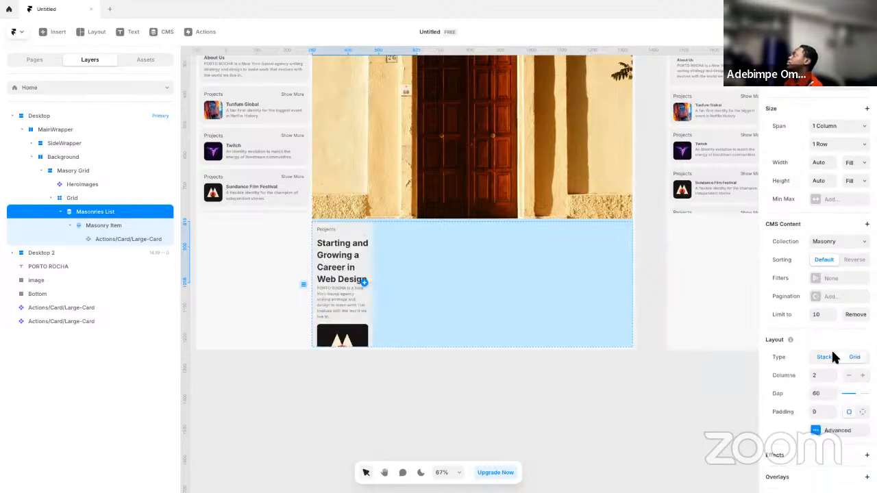
- Remove the Grid wrapper around the Masonries List while keeping its contents, and set the list's width to Fill
{"action": "left_click", "coordinate": [87, 200]}
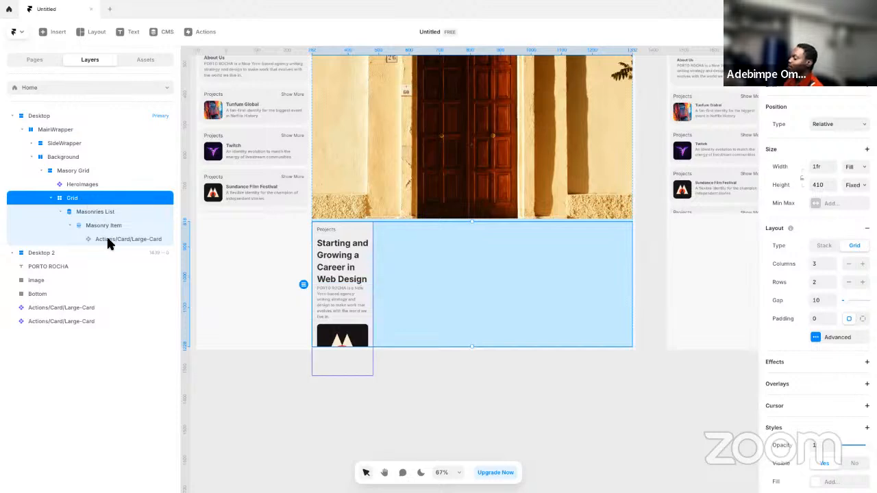
{"action": "key", "text": "super+BackSpace"}
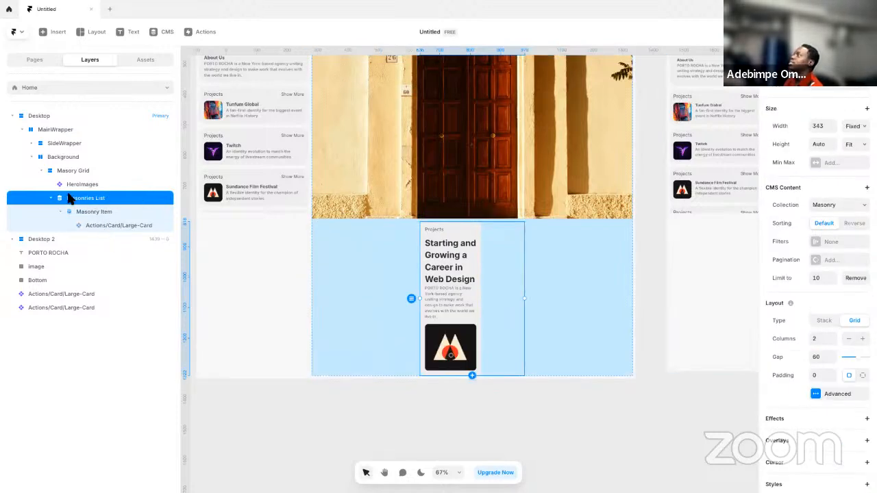
{"action": "left_click", "coordinate": [851, 127]}
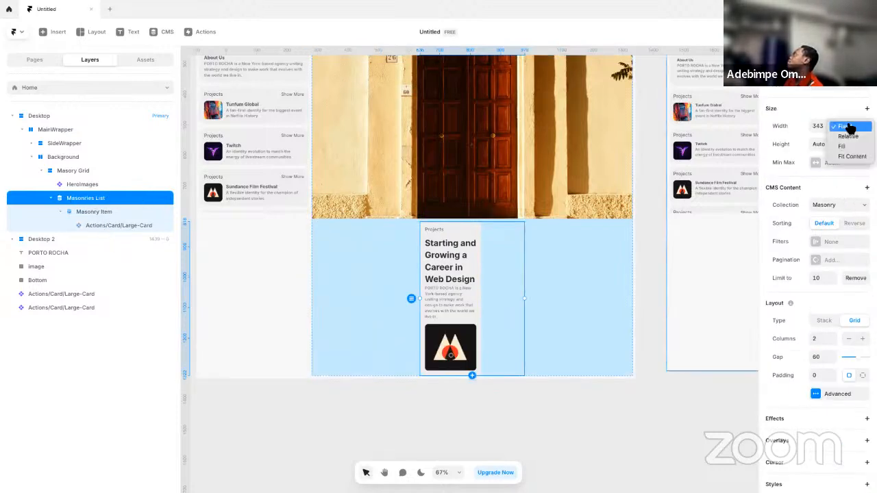
{"action": "left_click", "coordinate": [850, 146]}
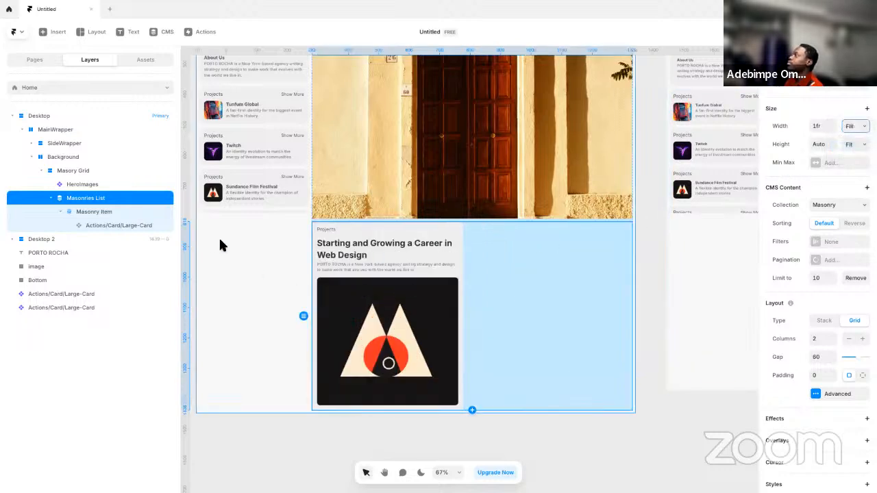
- Bind the Title property of the large card in the Masonry Item to the CMS Title variable
{"action": "left_click", "coordinate": [119, 225]}
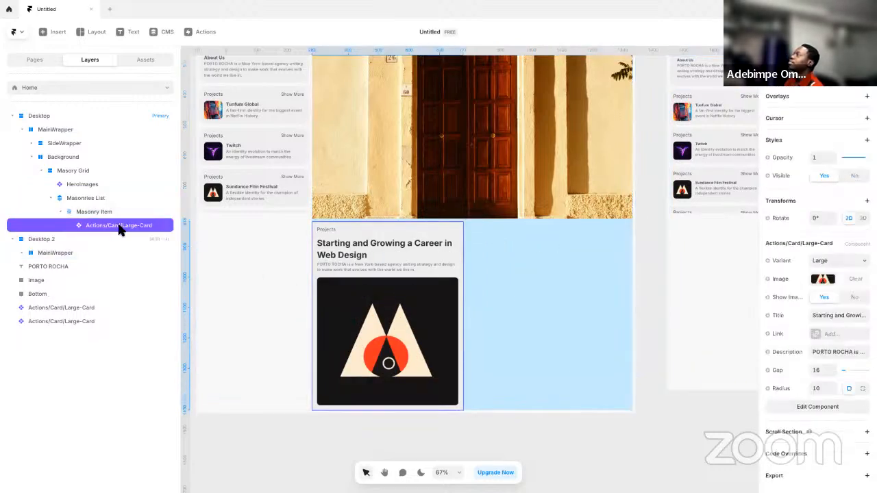
{"action": "left_click", "coordinate": [791, 351]}
{"action": "left_click", "coordinate": [784, 315]}
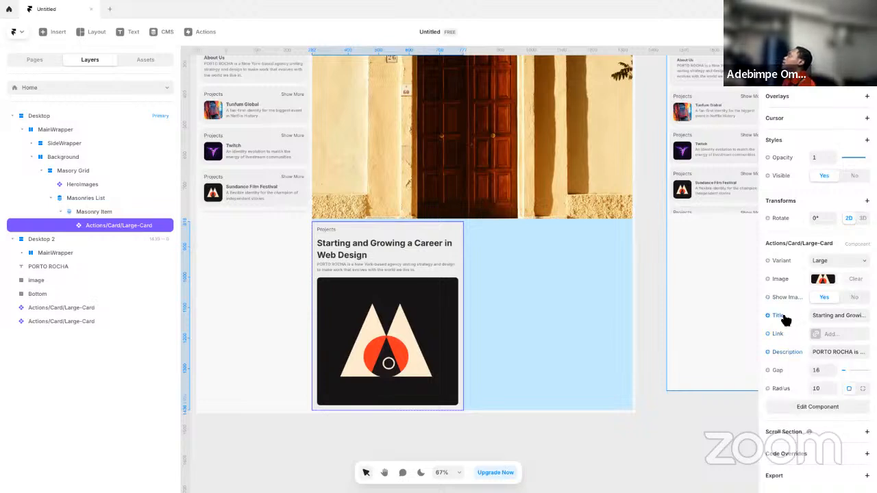
{"action": "left_click", "coordinate": [779, 315]}
{"action": "mouse_move", "coordinate": [786, 351]}
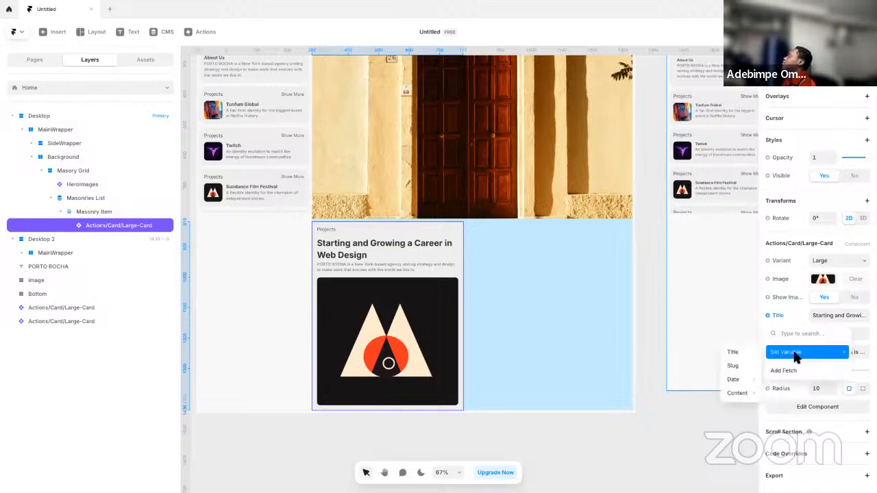
{"action": "left_click", "coordinate": [733, 353]}
- Try to bind the card's Description to the CMS Content field through an Is Set transform, then remove the binding
{"action": "left_click", "coordinate": [785, 353]}
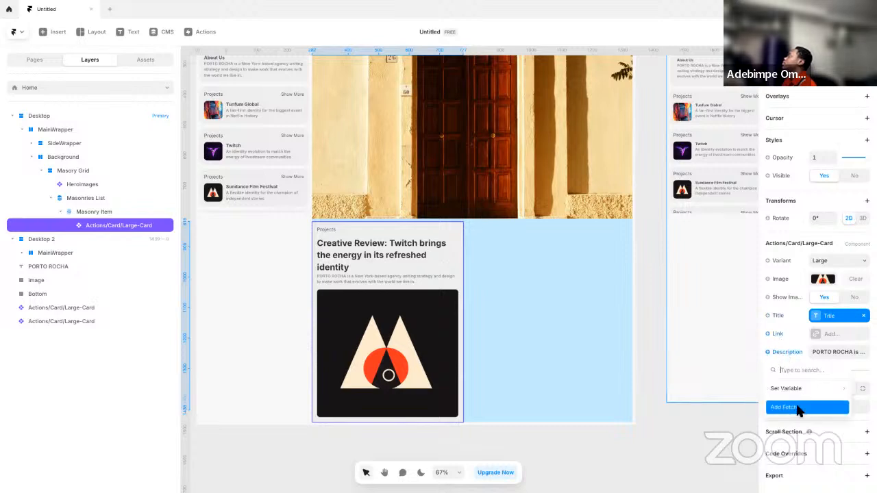
{"action": "mouse_move", "coordinate": [787, 388]}
{"action": "mouse_move", "coordinate": [738, 428]}
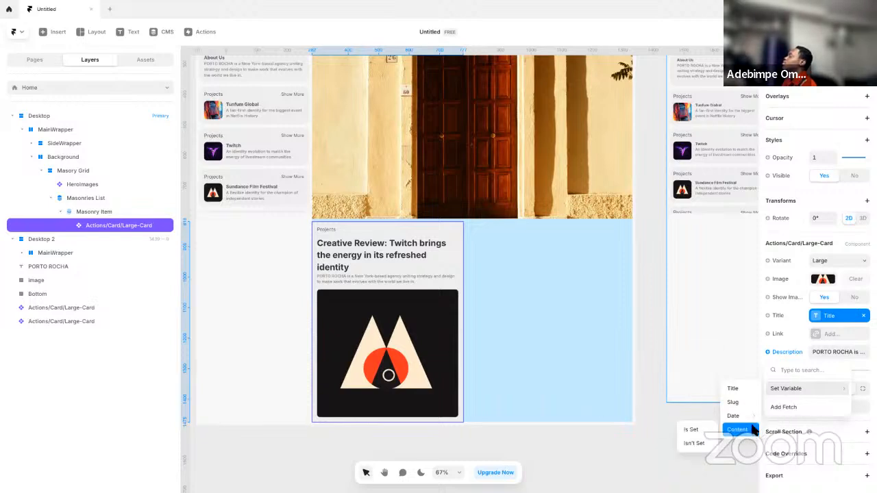
{"action": "left_click", "coordinate": [691, 429]}
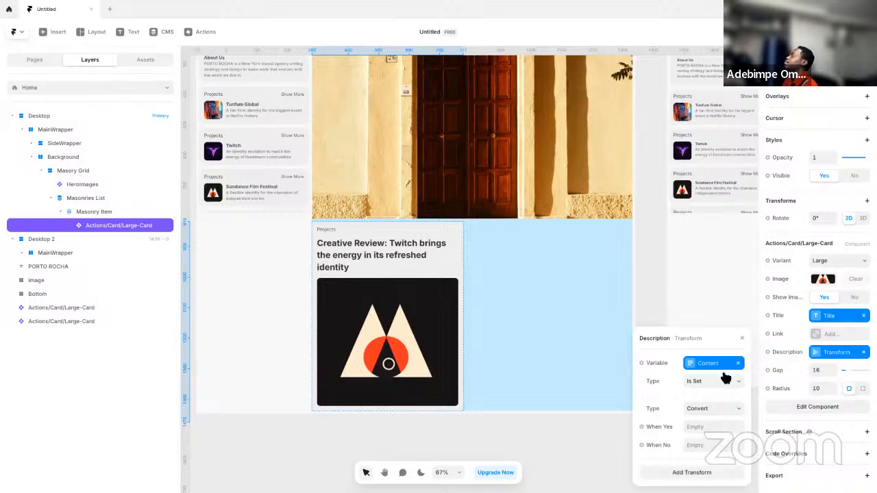
{"action": "left_click", "coordinate": [723, 383]}
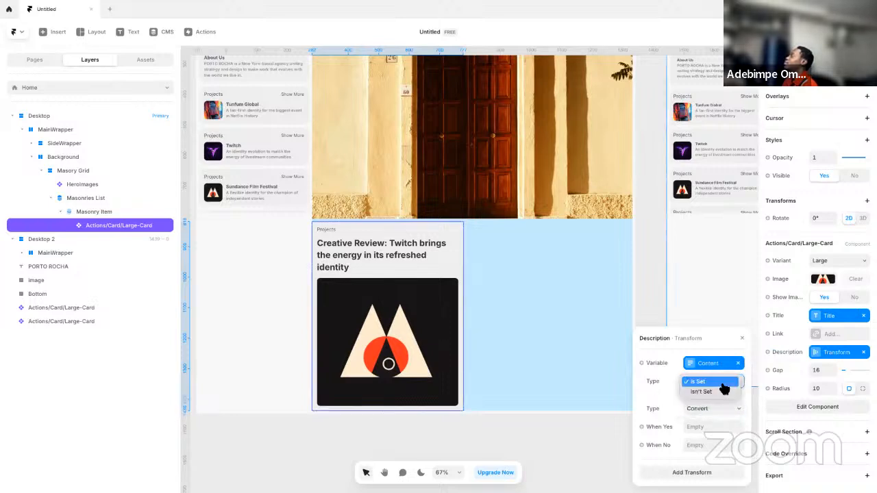
{"action": "left_click", "coordinate": [718, 393]}
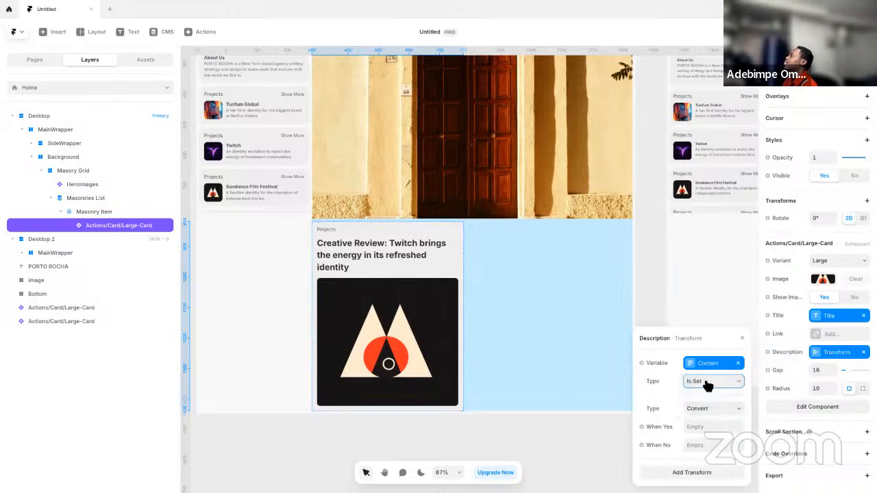
{"action": "left_click", "coordinate": [738, 363]}
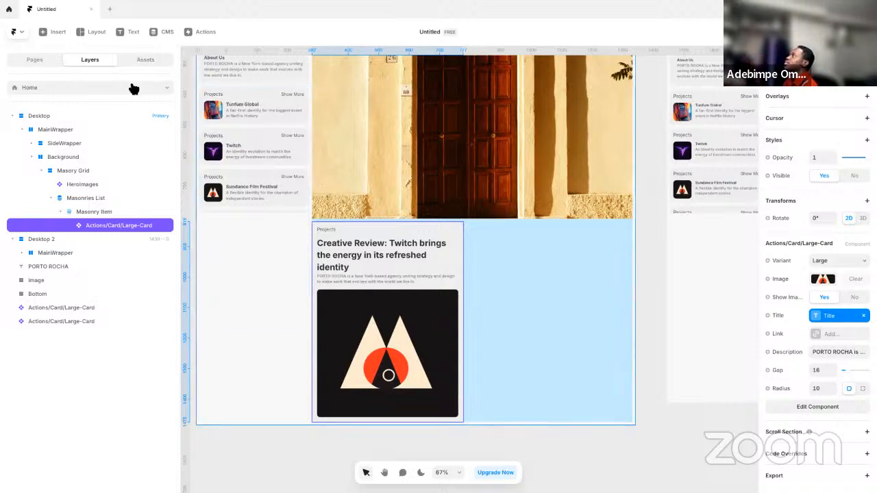
- Copy the Content text of the Twitch entry in the Masonry CMS collection and return to the Home page
{"action": "left_click", "coordinate": [154, 31]}
{"action": "left_click", "coordinate": [472, 102]}
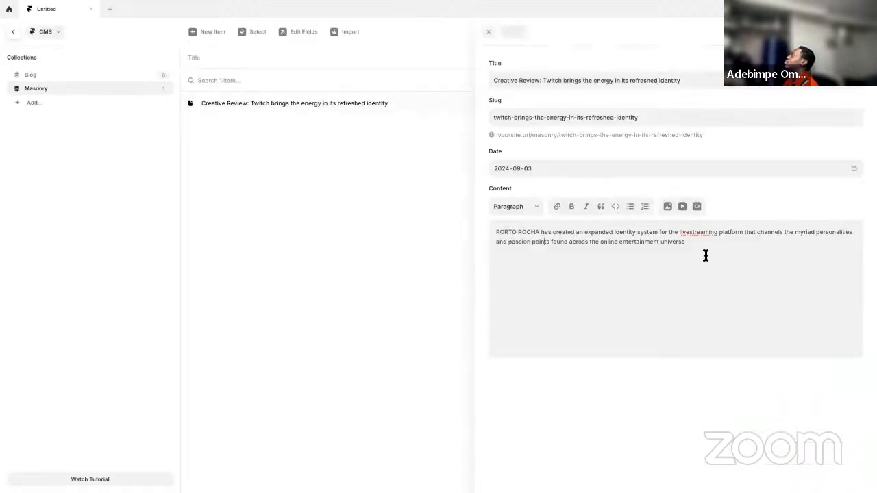
{"action": "left_click_drag", "start_coordinate": [705, 255], "coordinate": [495, 231]}
{"action": "key", "text": "ctrl+c"}
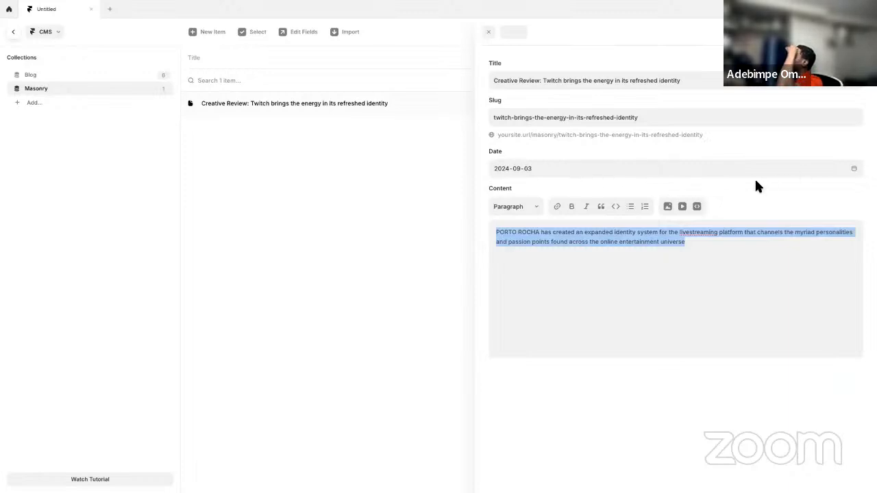
{"action": "left_click", "coordinate": [13, 34]}
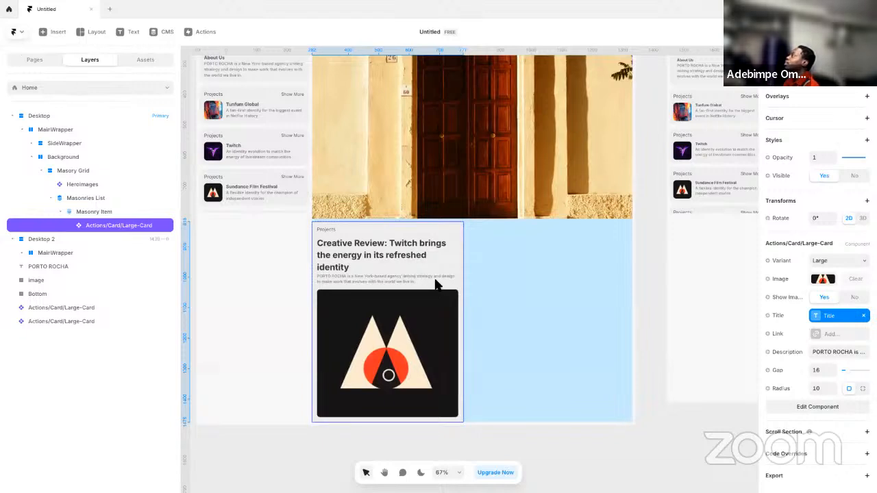
- In the large card component, replace the Date text's Description variable with a new formatted text variable named Content
{"action": "double_click", "coordinate": [436, 284]}
{"action": "left_click", "coordinate": [429, 192]}
{"action": "scroll", "coordinate": [821, 403], "scroll_direction": "down", "scroll_amount": 1}
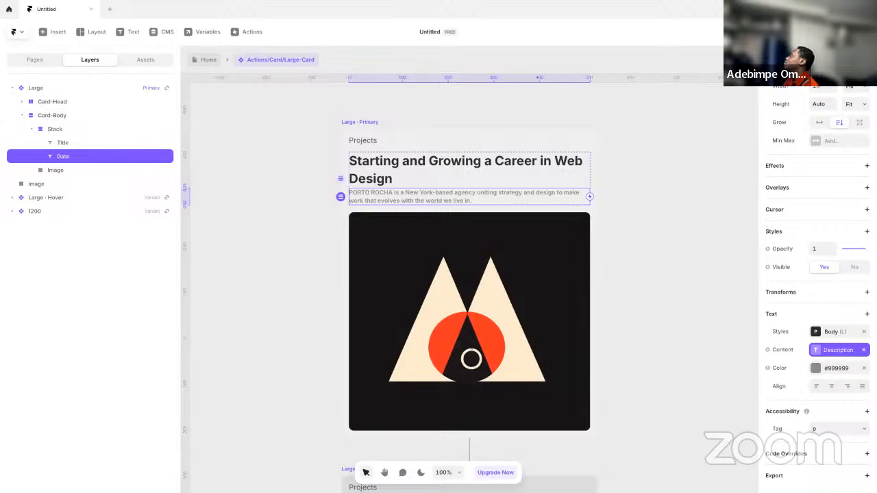
{"action": "left_click", "coordinate": [864, 350]}
{"action": "left_click", "coordinate": [786, 351]}
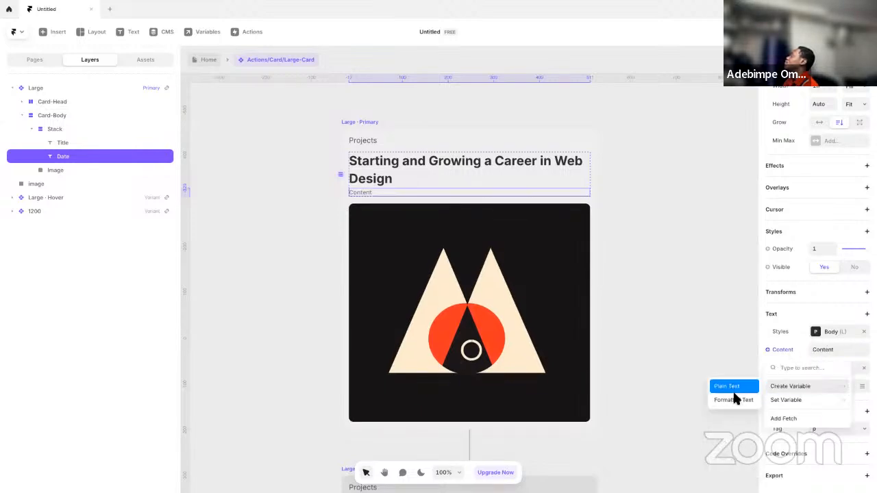
{"action": "left_click", "coordinate": [745, 400]}
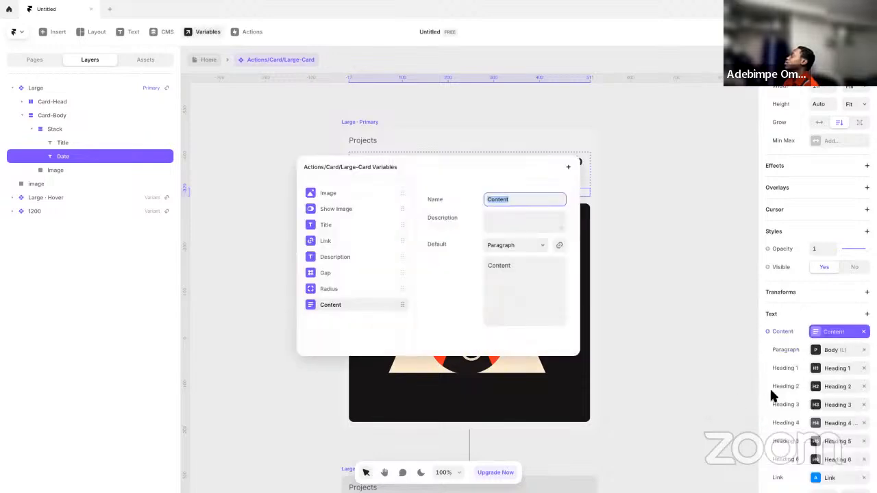
{"action": "left_click", "coordinate": [654, 197]}
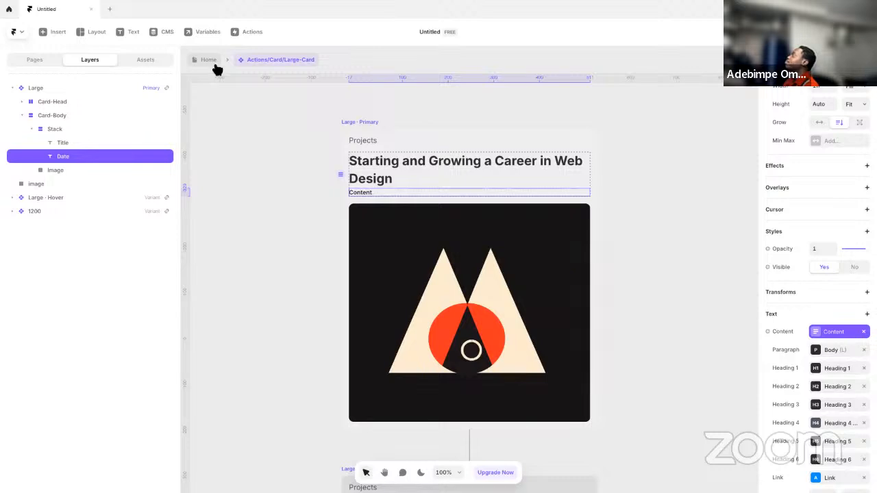
- Replace the default text of the large card component's Content variable with the copied PORTO ROCHA paragraph
{"action": "left_click", "coordinate": [817, 333]}
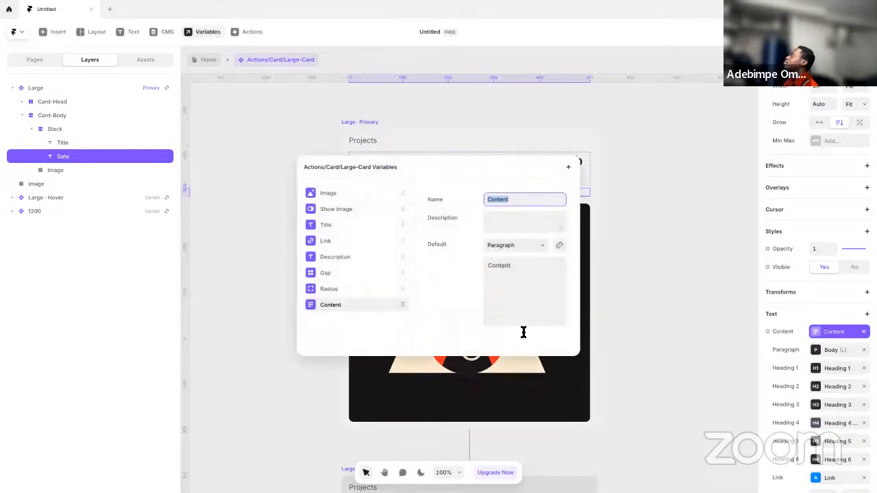
{"action": "triple_click", "coordinate": [519, 267]}
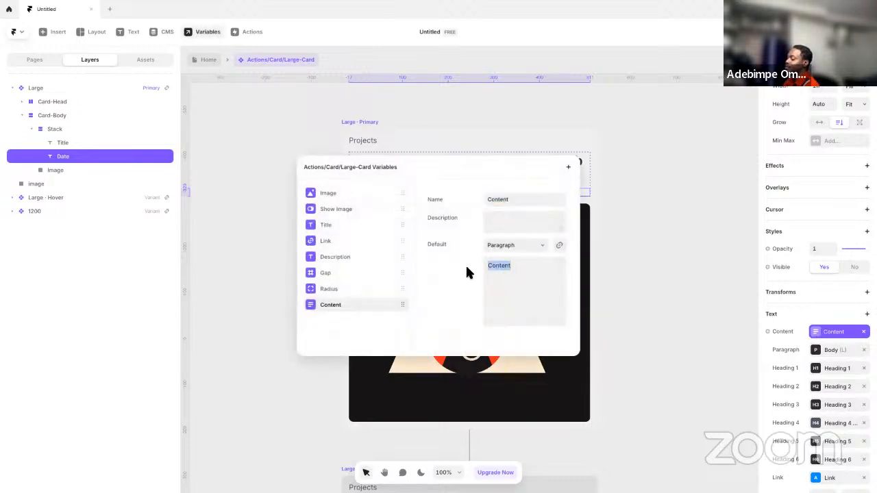
{"action": "key", "text": "ctrl+v"}
{"action": "left_click", "coordinate": [314, 102]}
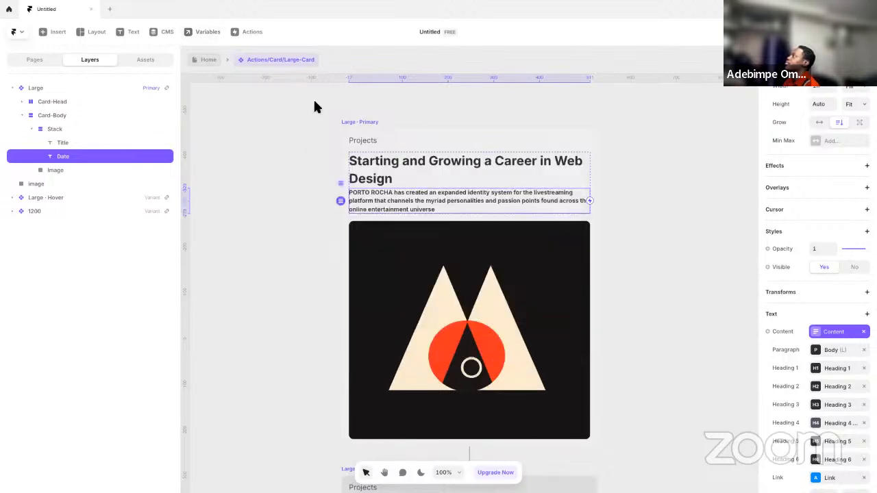
- Return to the Home page and bind the large card's Content property to the CMS Content variable
{"action": "left_click", "coordinate": [217, 61]}
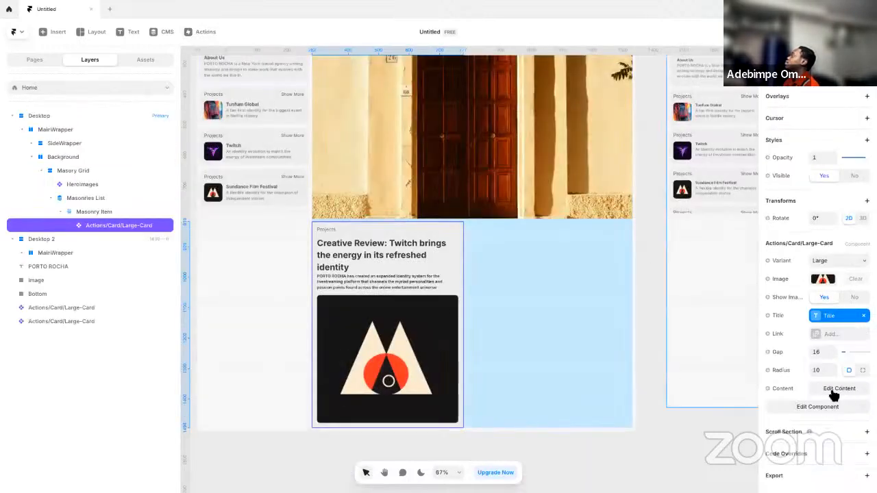
{"action": "left_click", "coordinate": [783, 389]}
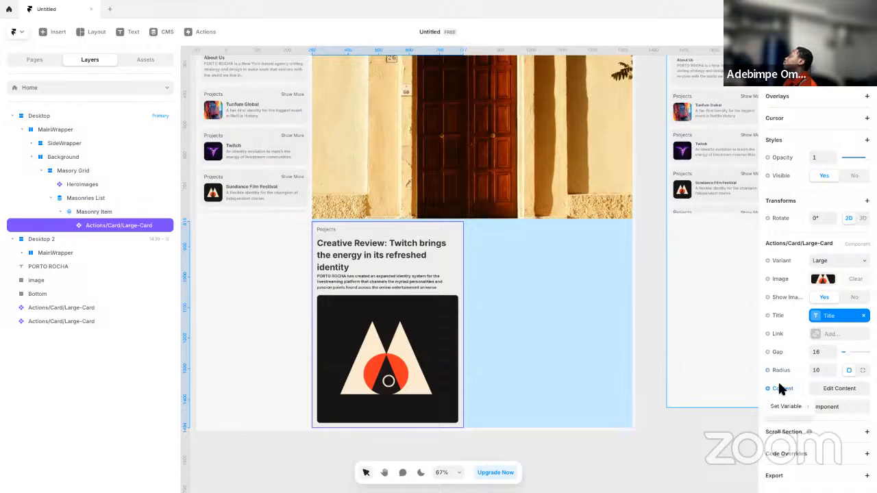
{"action": "mouse_move", "coordinate": [791, 410]}
{"action": "left_click", "coordinate": [736, 406]}
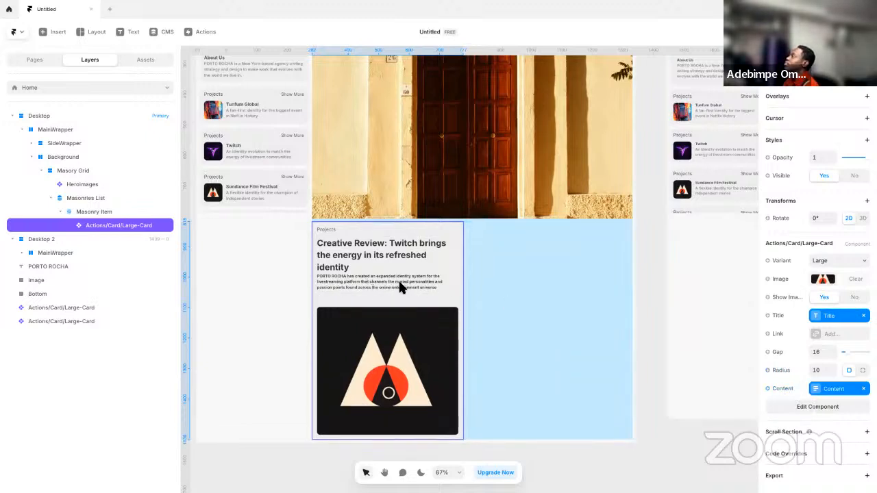
- Inspect the Content variable and Body paragraph style of the Date text in the large card component, and return to the Home page
{"action": "double_click", "coordinate": [401, 287]}
{"action": "double_click", "coordinate": [411, 244]}
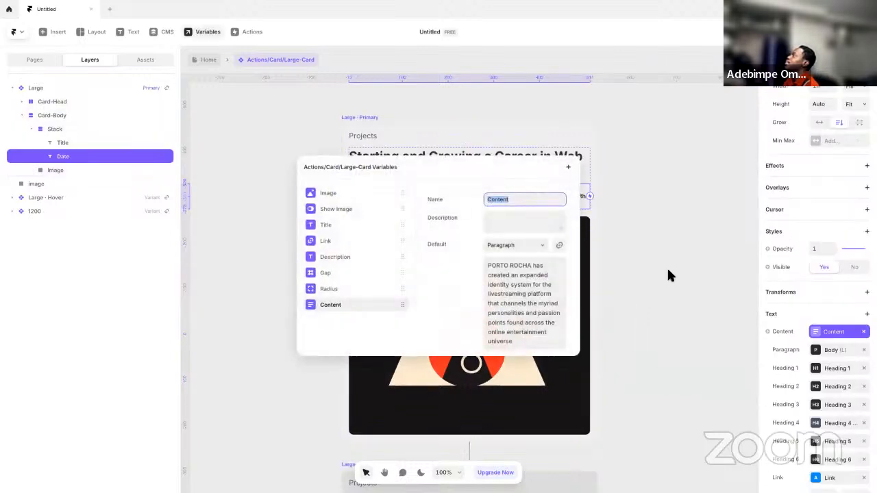
{"action": "left_click", "coordinate": [668, 272]}
{"action": "double_click", "coordinate": [506, 193]}
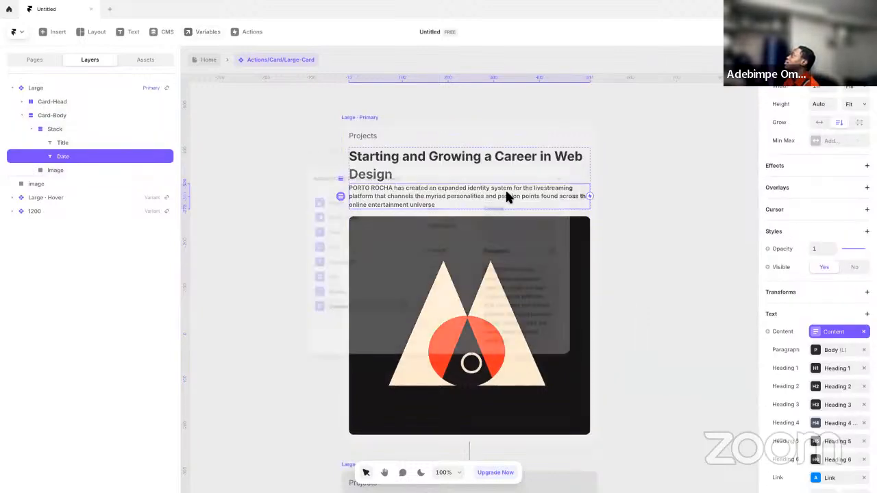
{"action": "left_click", "coordinate": [690, 298]}
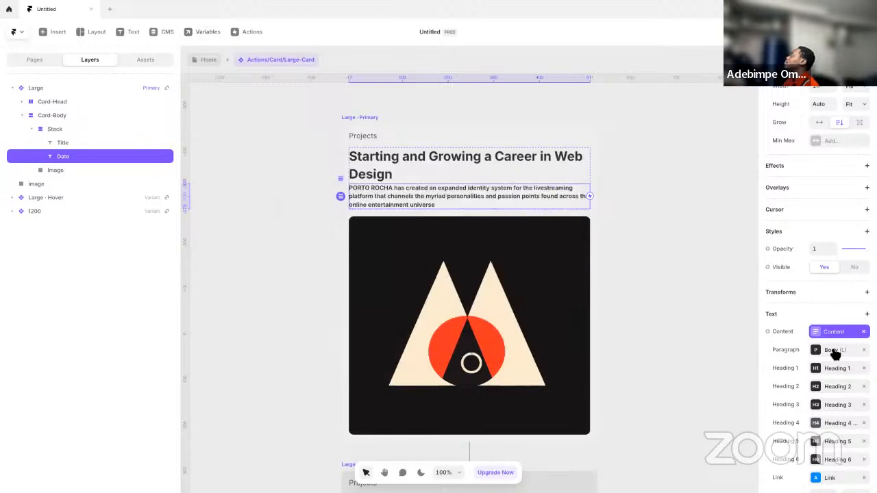
{"action": "left_click", "coordinate": [832, 349]}
{"action": "left_click", "coordinate": [627, 244]}
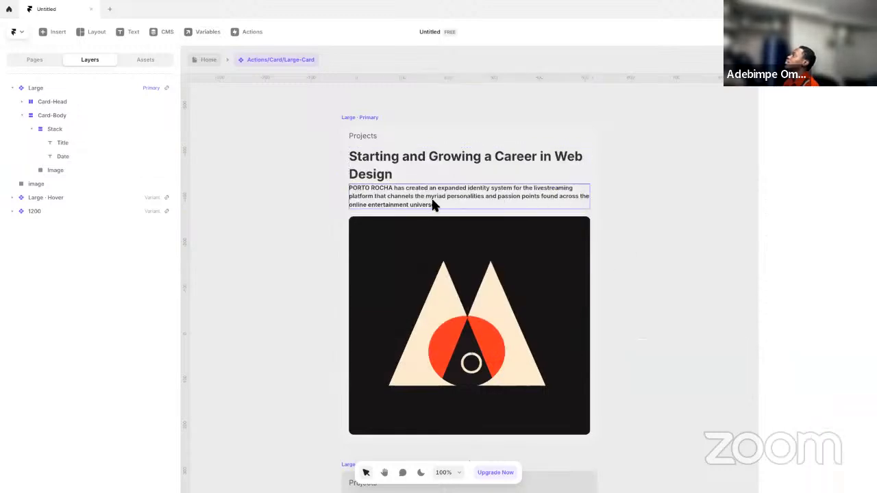
{"action": "left_click", "coordinate": [433, 203]}
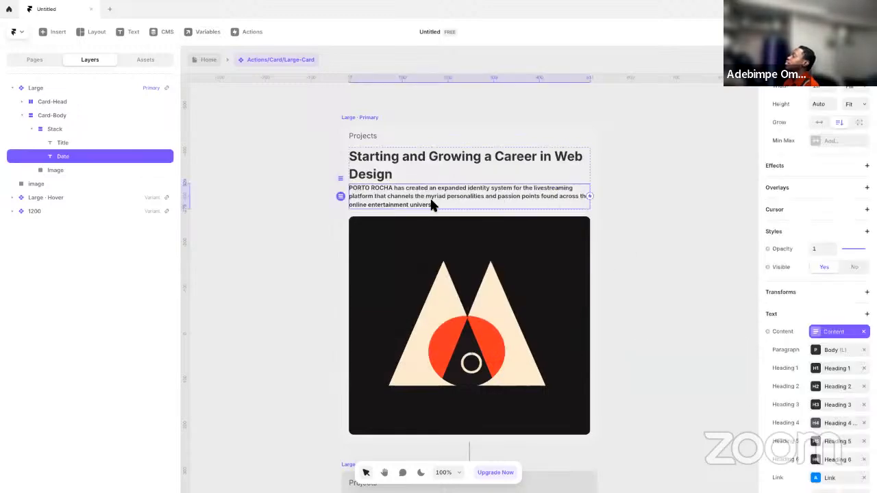
{"action": "left_click", "coordinate": [209, 60]}
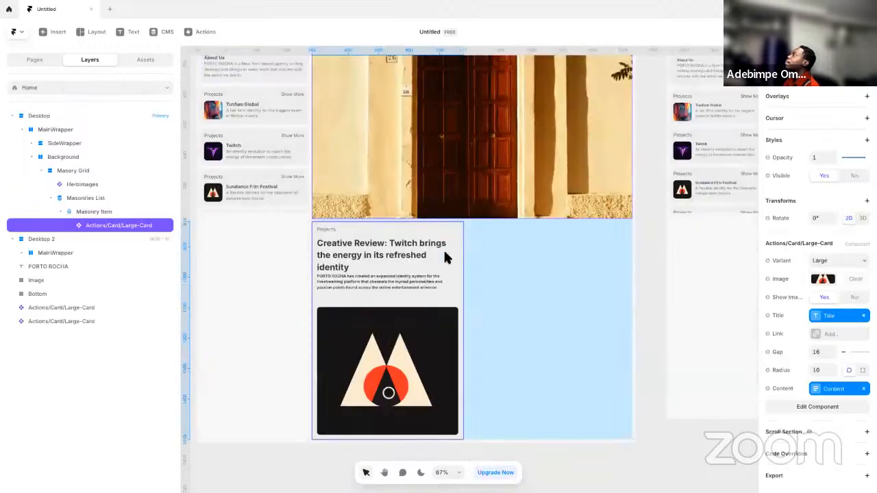
- Shorten the Content variable's default text to "PORTO ROCHA has created an expanded identity system for the" and return to the Home page
{"action": "double_click", "coordinate": [402, 288]}
{"action": "left_click", "coordinate": [206, 35]}
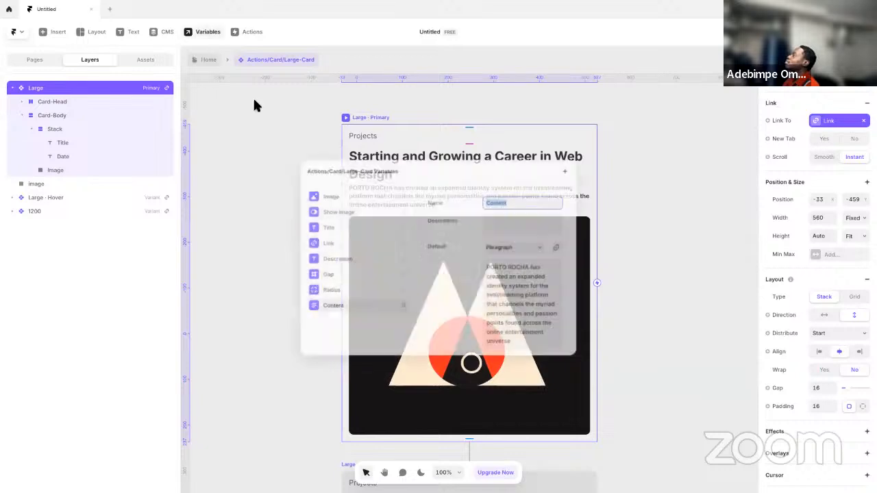
{"action": "left_click_drag", "start_coordinate": [523, 340], "coordinate": [473, 295]}
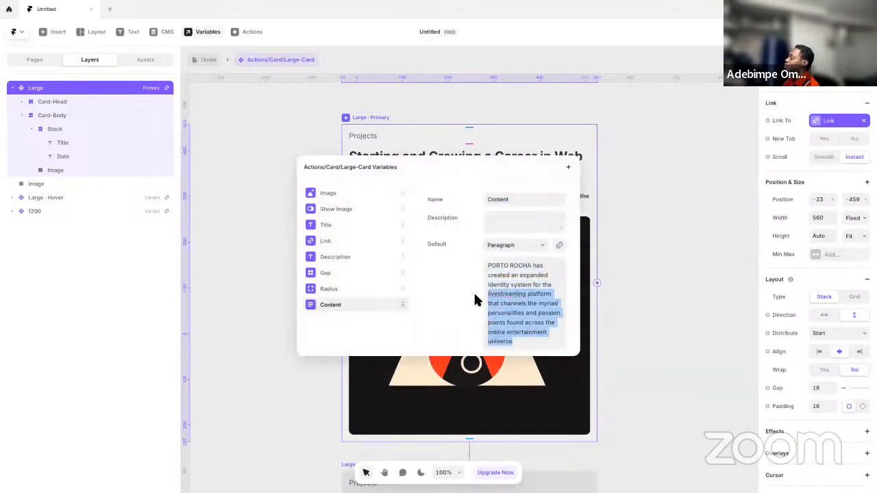
{"action": "left_click", "coordinate": [655, 265]}
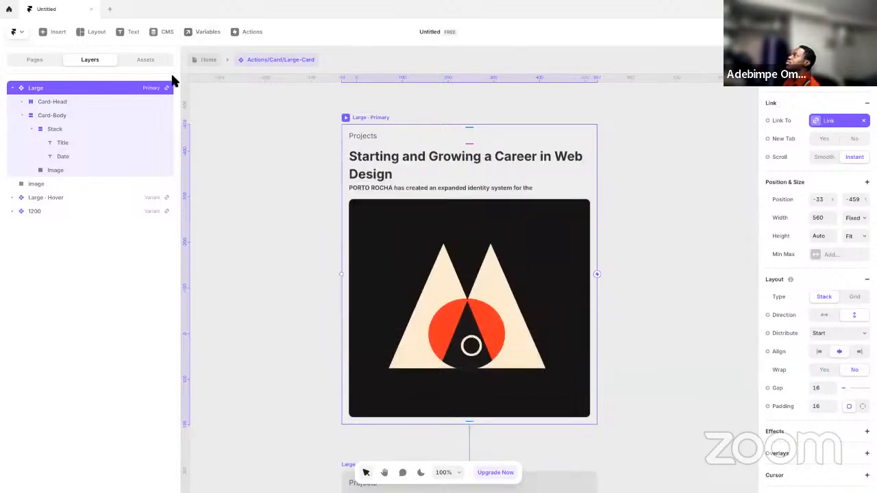
{"action": "left_click", "coordinate": [205, 60]}
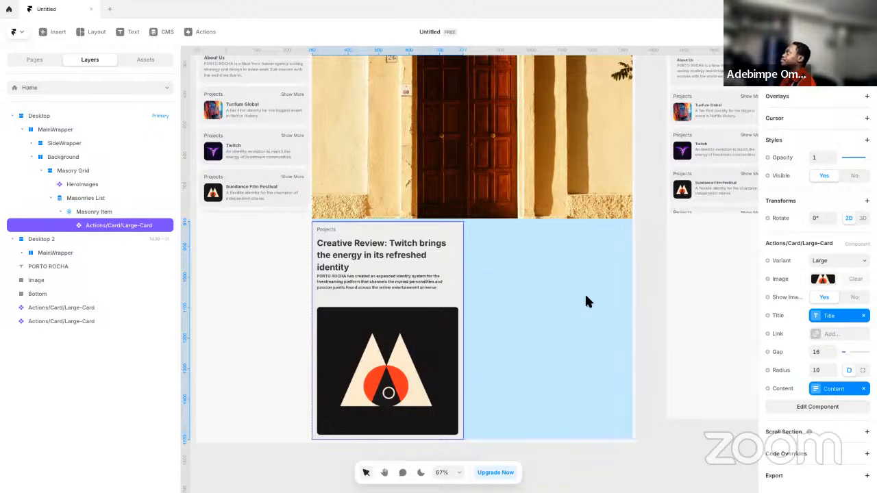
- Make the whole Content text of the Twitch CMS entry bold
{"action": "left_click", "coordinate": [815, 389]}
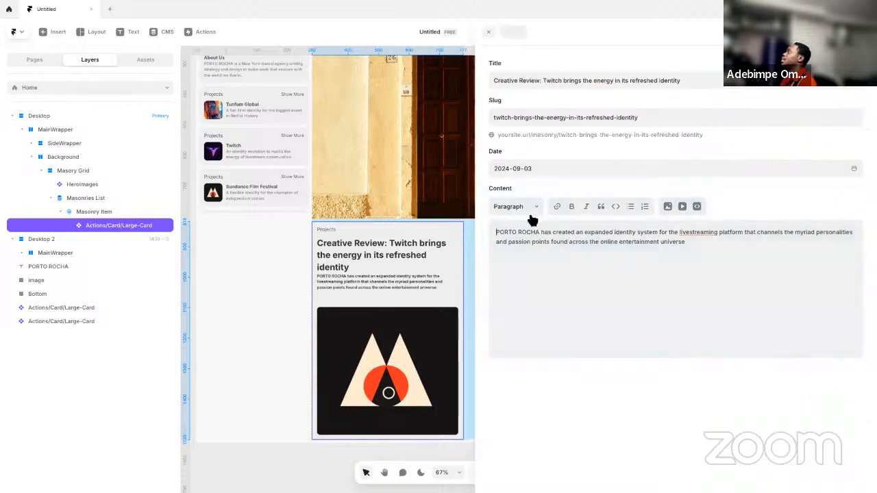
{"action": "left_click_drag", "start_coordinate": [697, 249], "coordinate": [449, 229]}
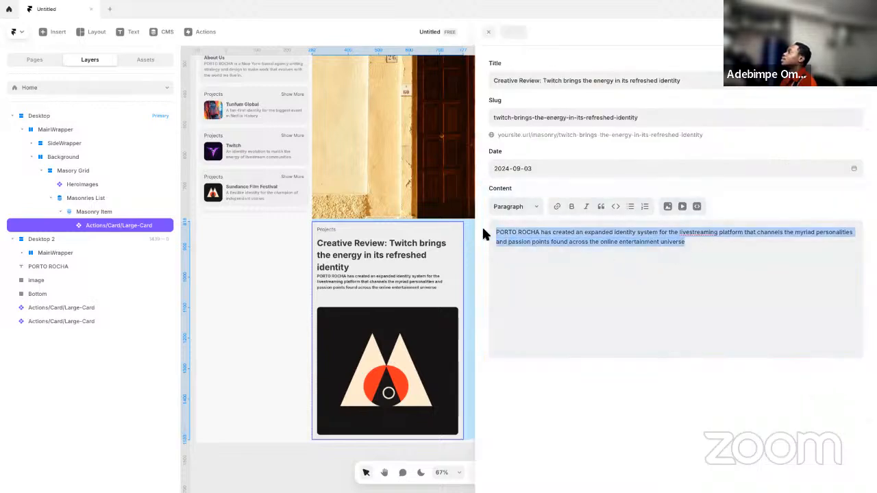
{"action": "left_click", "coordinate": [510, 209]}
{"action": "left_click", "coordinate": [572, 209]}
{"action": "left_click", "coordinate": [573, 208]}
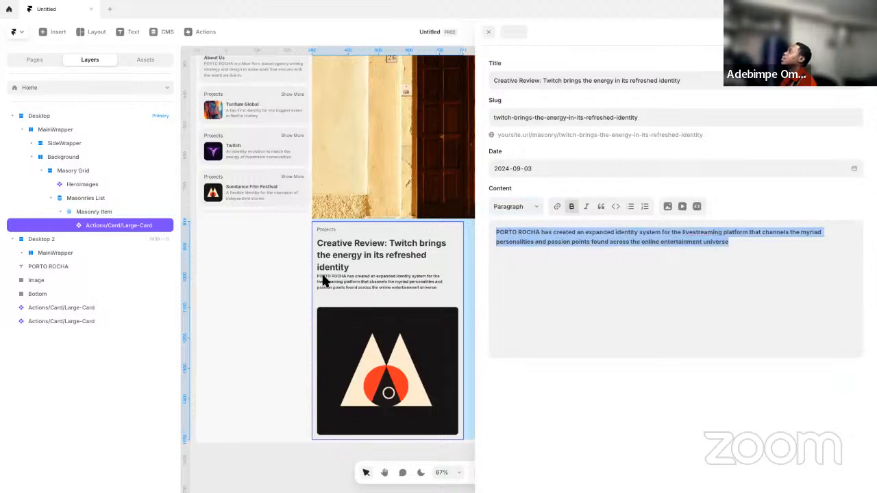
{"action": "key", "text": "Escape"}
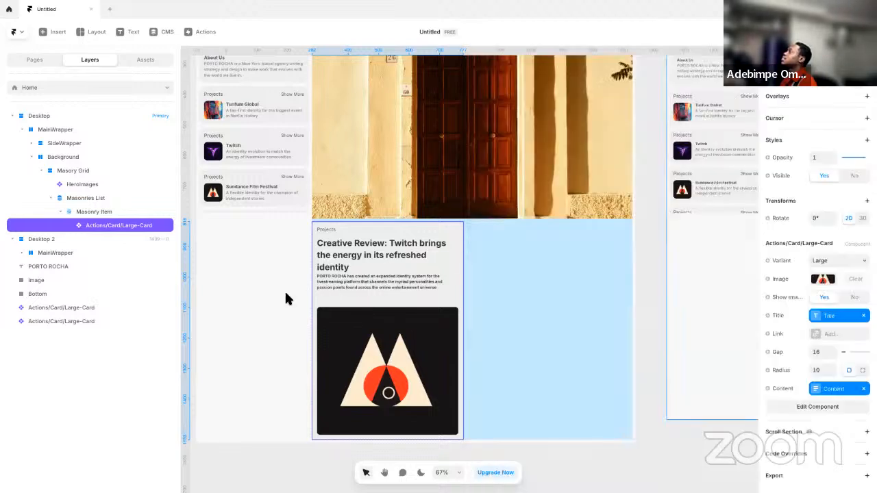
- Remove the bold formatting from the Twitch CMS entry's Content text and reopen the entry to check it
{"action": "left_click", "coordinate": [815, 395]}
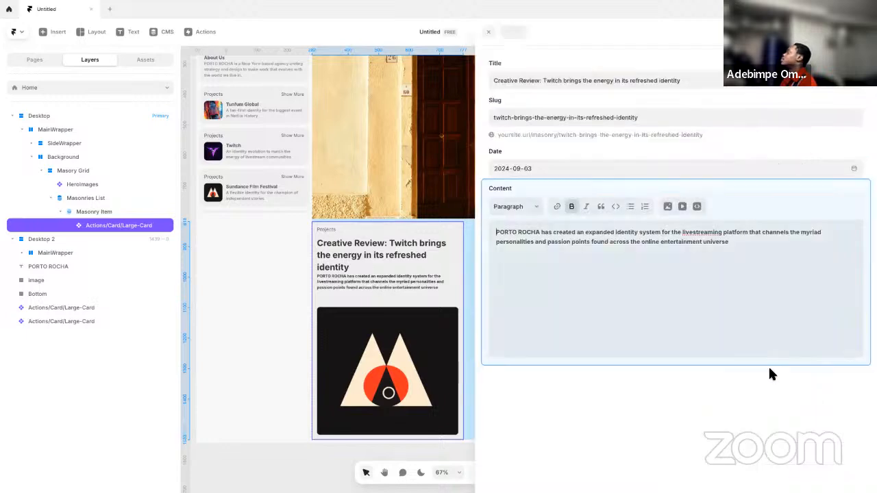
{"action": "left_click_drag", "start_coordinate": [732, 243], "coordinate": [436, 238]}
{"action": "key", "text": "ctrl+a"}
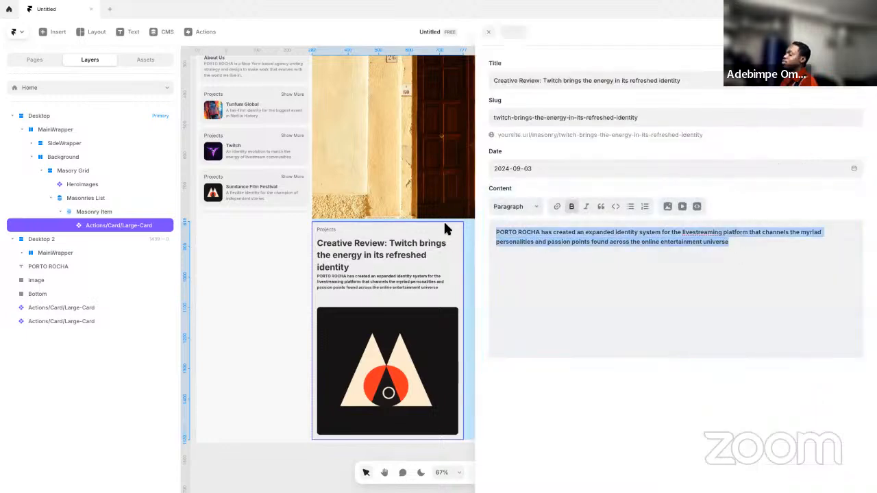
{"action": "key", "text": "ctrl+b"}
{"action": "left_click", "coordinate": [215, 277]}
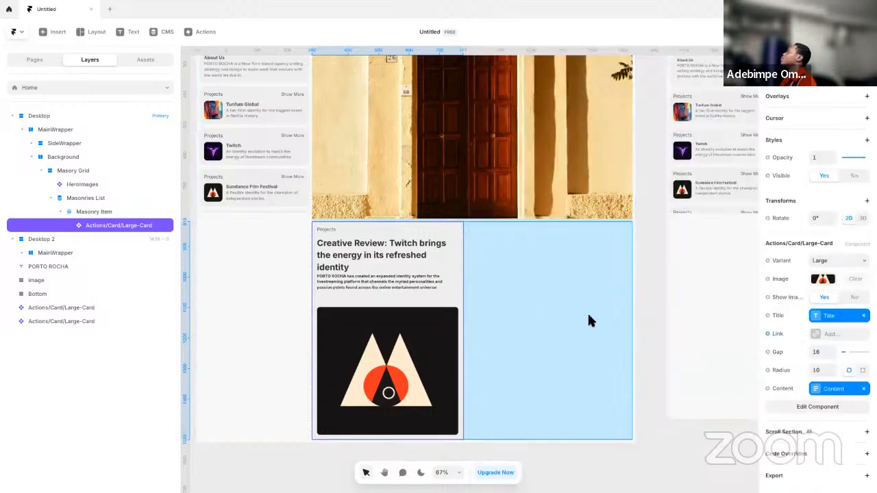
{"action": "left_click", "coordinate": [815, 387]}
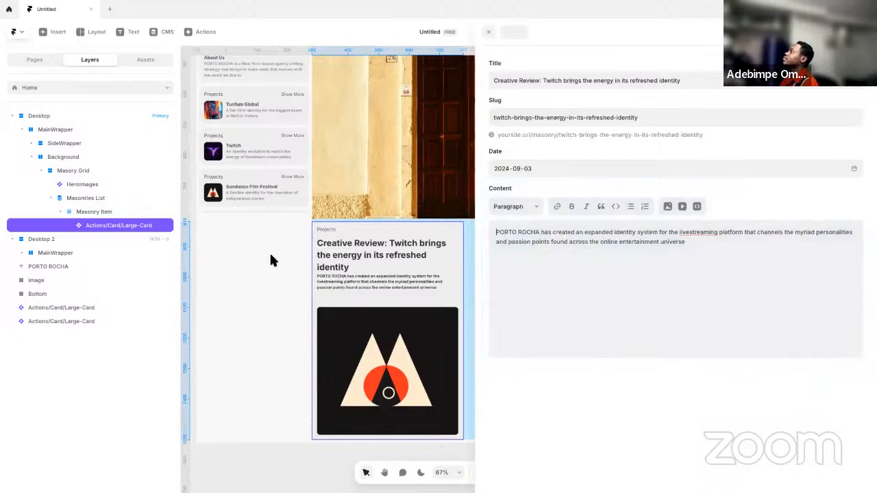
{"action": "left_click", "coordinate": [271, 260]}
- View the Body text style's settings and add a new Paragraph text style to the project
{"action": "left_click", "coordinate": [136, 61]}
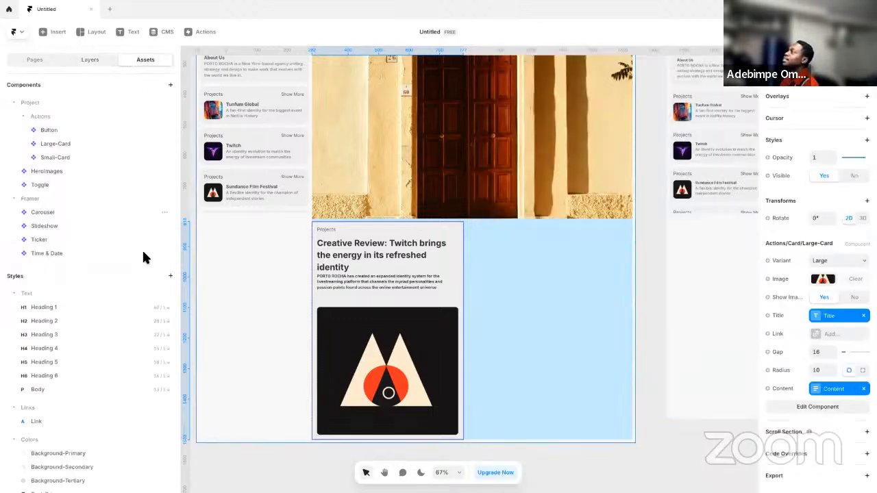
{"action": "left_click", "coordinate": [81, 395]}
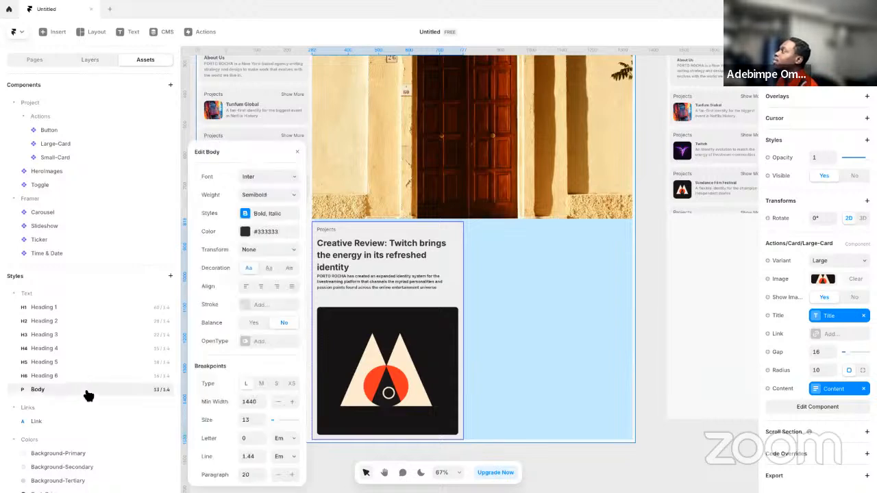
{"action": "left_click", "coordinate": [141, 281]}
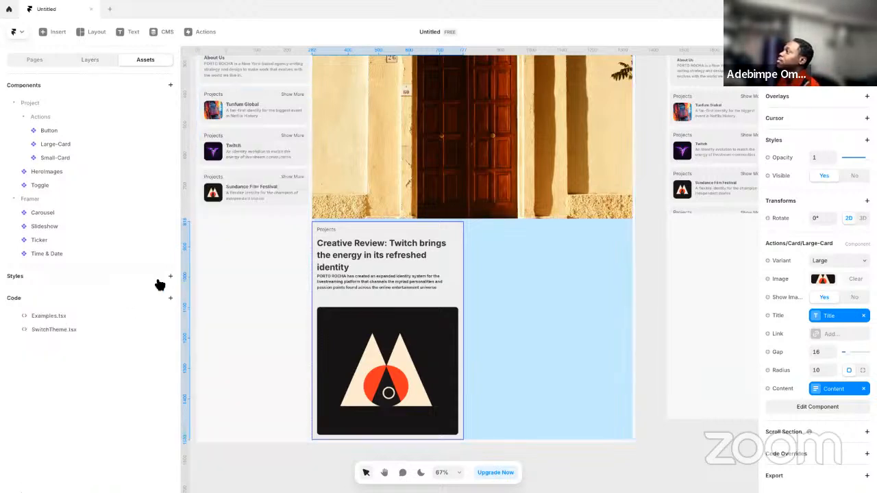
{"action": "left_click", "coordinate": [114, 281]}
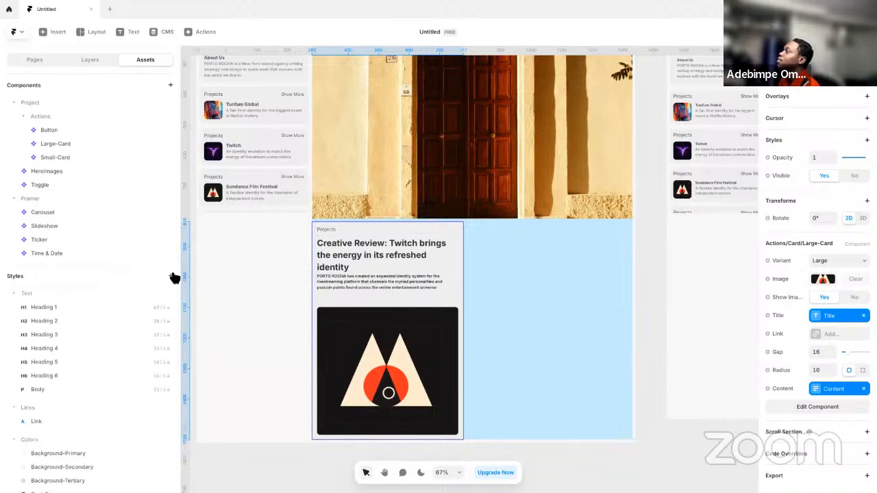
{"action": "left_click", "coordinate": [172, 277]}
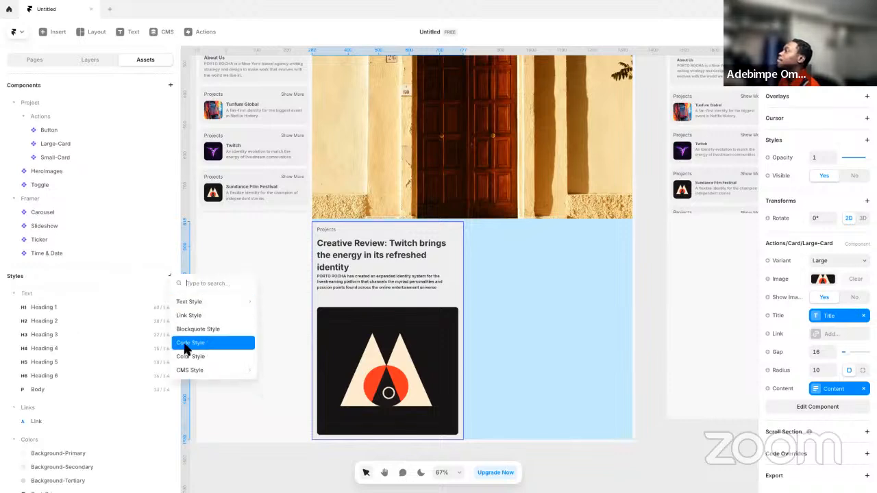
{"action": "mouse_move", "coordinate": [194, 303]}
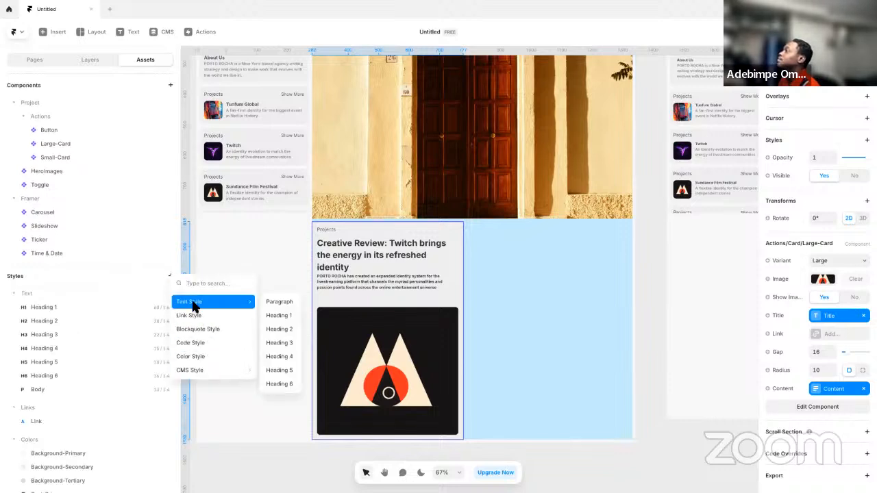
{"action": "left_click", "coordinate": [277, 301]}
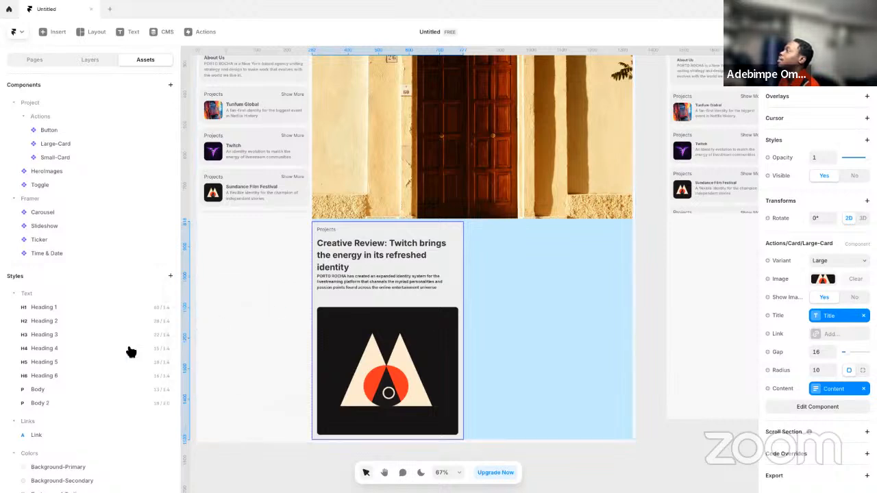
- Add breakpoints to the Body 2 text style and set its size at the L breakpoint to 14
{"action": "left_click", "coordinate": [165, 405]}
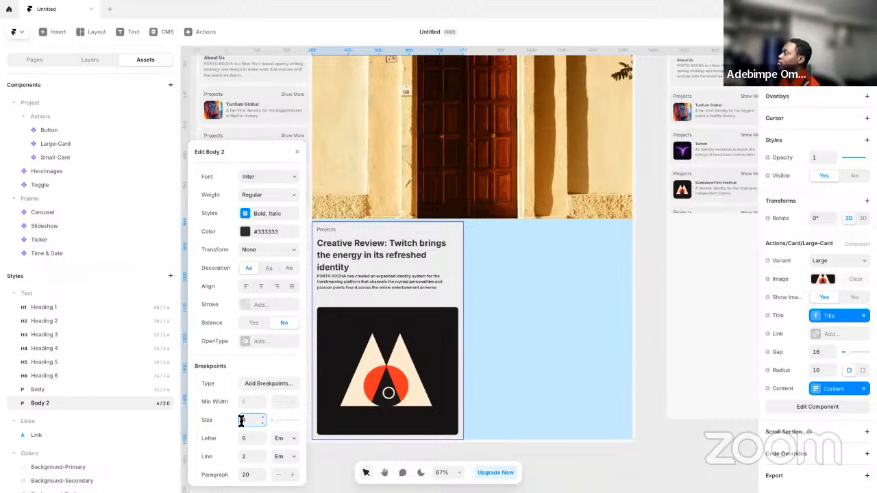
{"action": "left_click", "coordinate": [269, 383]}
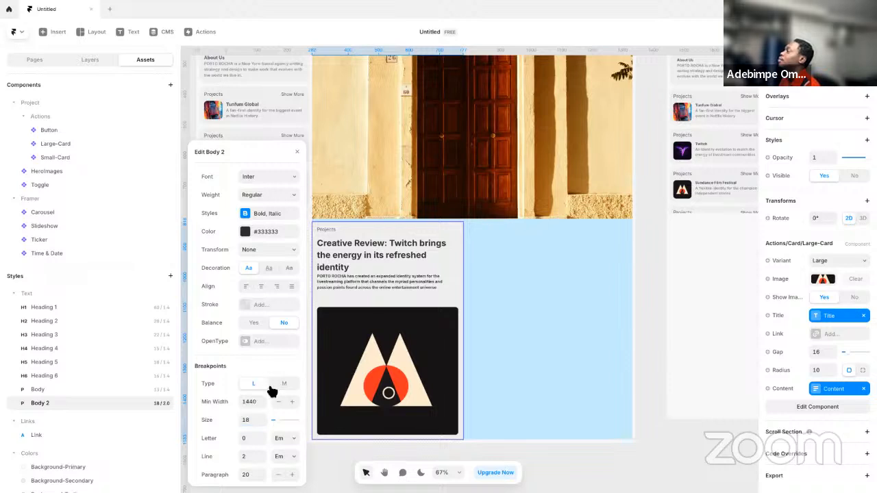
{"action": "left_click", "coordinate": [252, 419]}
{"action": "type", "text": "1"}
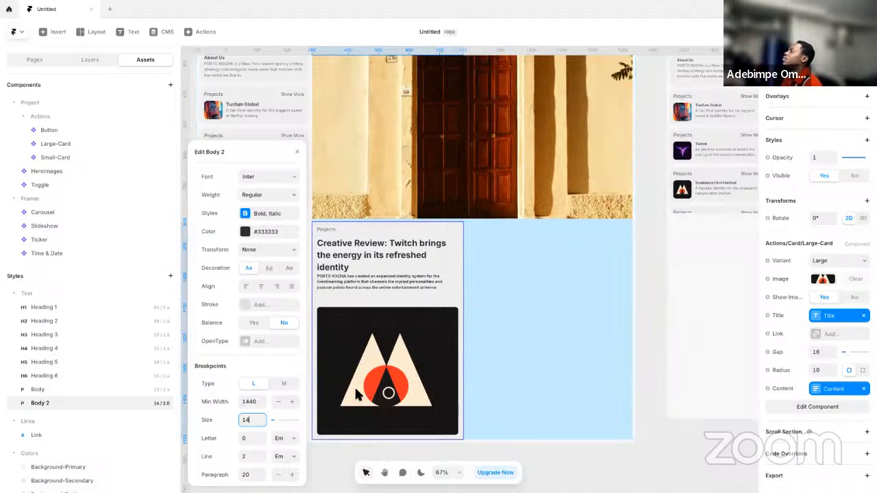
{"action": "left_click", "coordinate": [252, 385]}
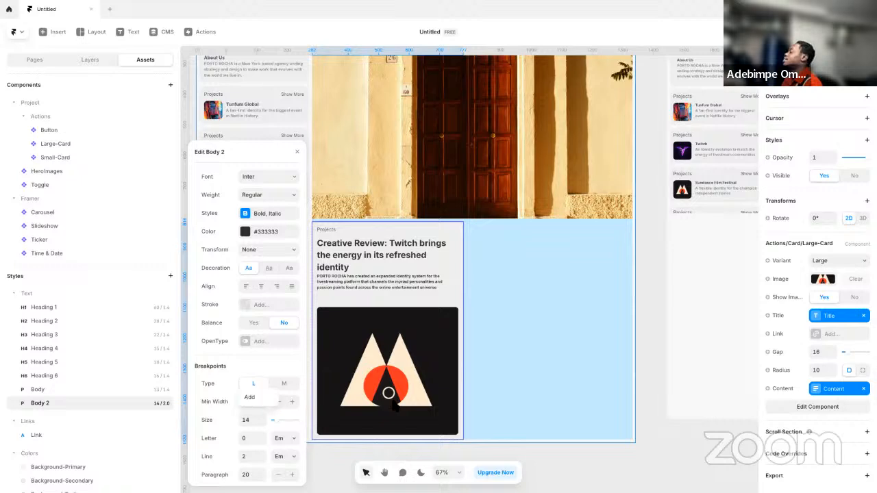
- Open the Large-Card component and examine the text style choices for the Content variable's default
{"action": "left_click", "coordinate": [817, 389]}
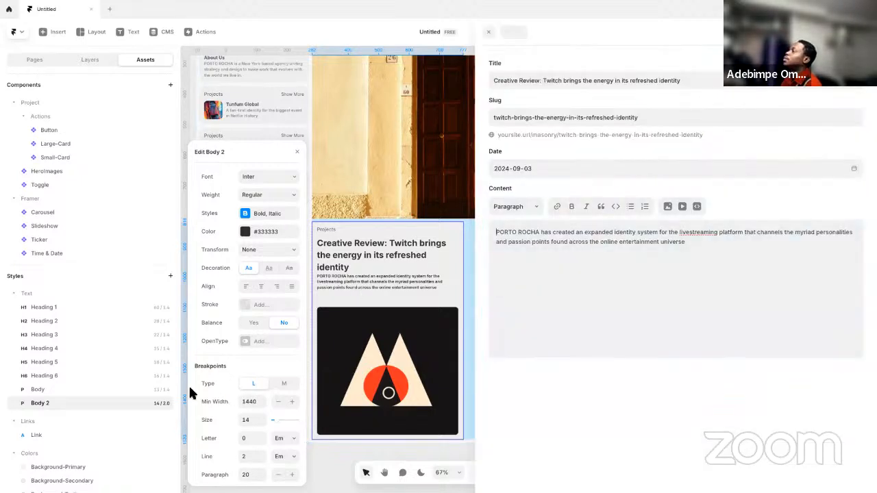
{"action": "left_click", "coordinate": [399, 447]}
{"action": "double_click", "coordinate": [419, 261]}
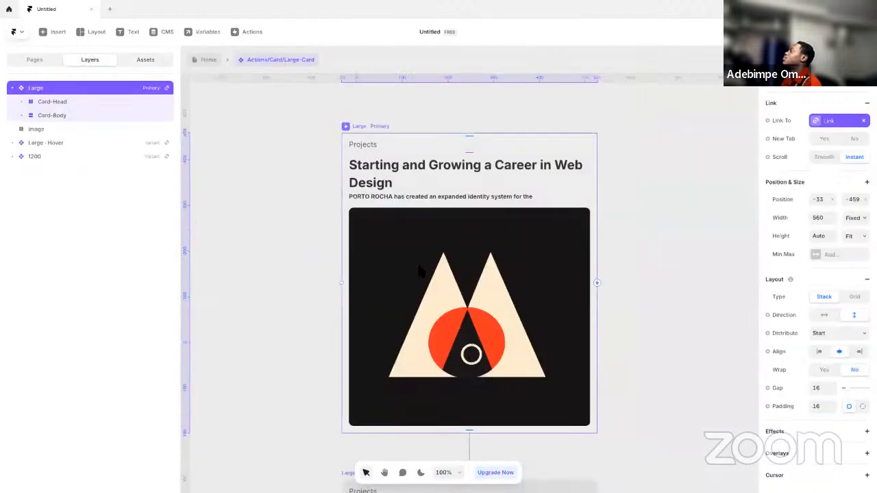
{"action": "left_click", "coordinate": [215, 33]}
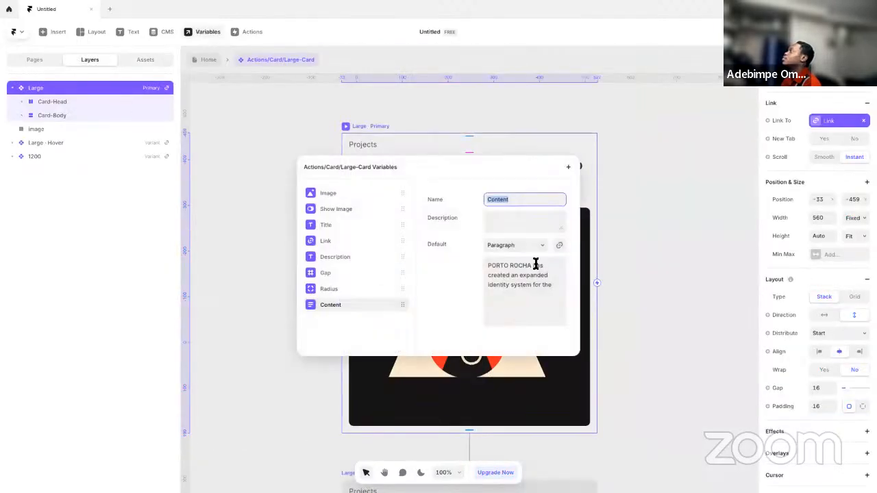
{"action": "left_click", "coordinate": [518, 247]}
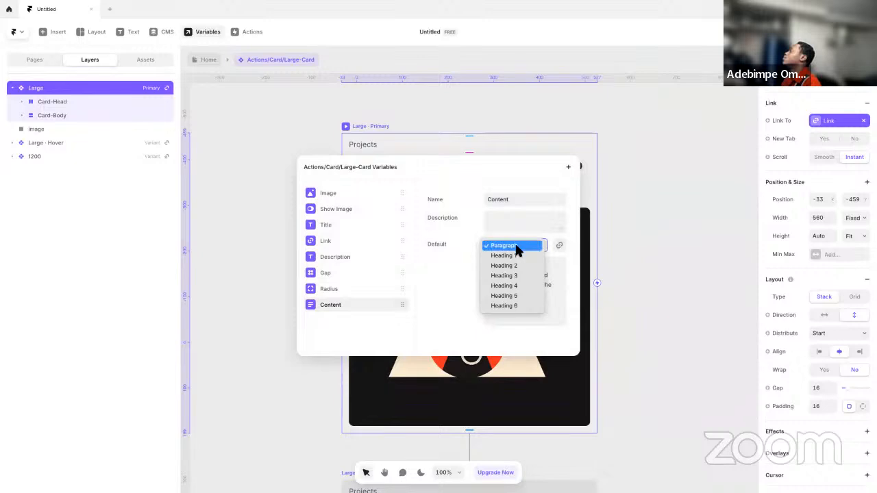
{"action": "left_click", "coordinate": [516, 247]}
{"action": "left_click", "coordinate": [673, 289]}
- Apply the Body 2 paragraph style to the content text under the title in the primary Large card
{"action": "scroll", "coordinate": [815, 370], "scroll_direction": "down", "scroll_amount": 3}
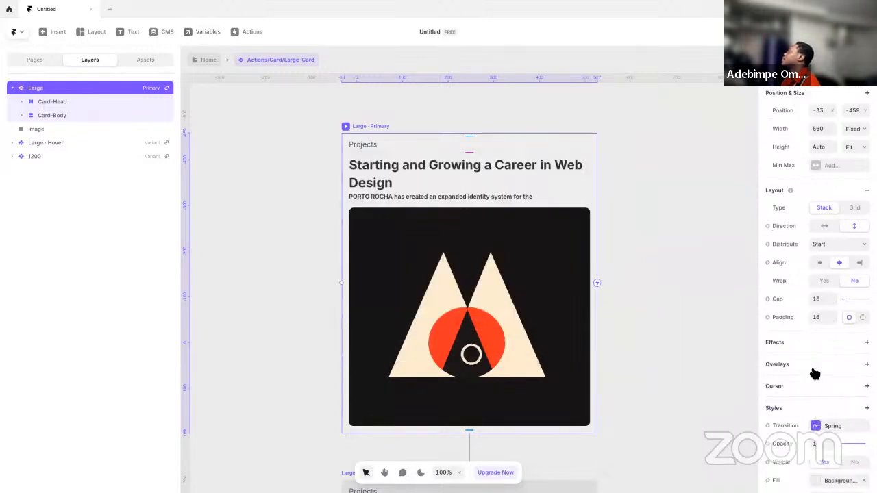
{"action": "scroll", "coordinate": [815, 374], "scroll_direction": "down", "scroll_amount": 5}
{"action": "left_click", "coordinate": [449, 198]}
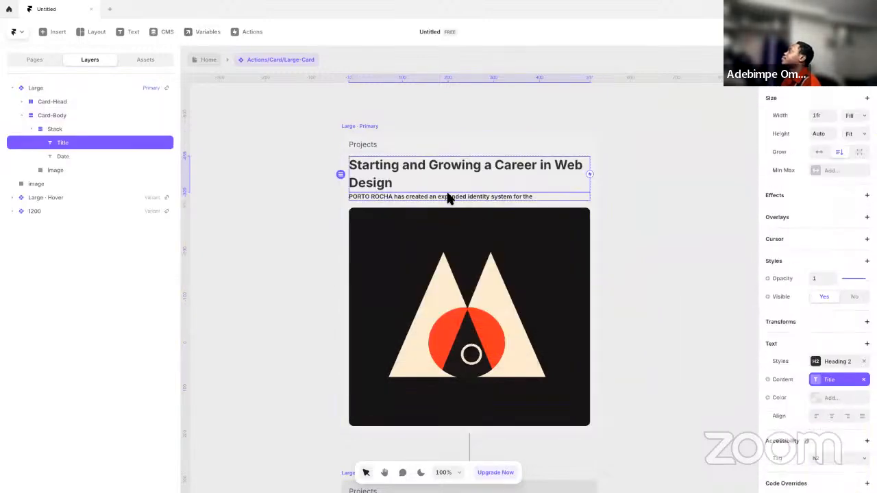
{"action": "left_click", "coordinate": [449, 197]}
{"action": "left_click", "coordinate": [836, 351]}
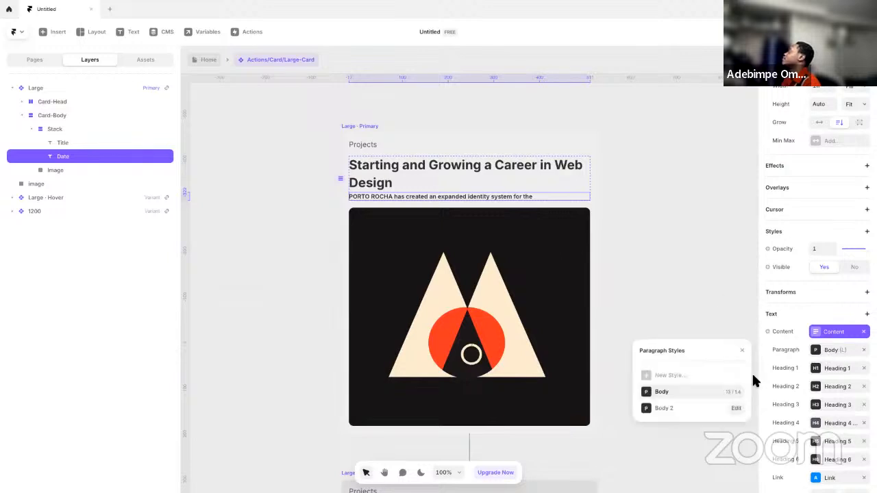
{"action": "left_click", "coordinate": [697, 407]}
{"action": "left_click", "coordinate": [668, 245]}
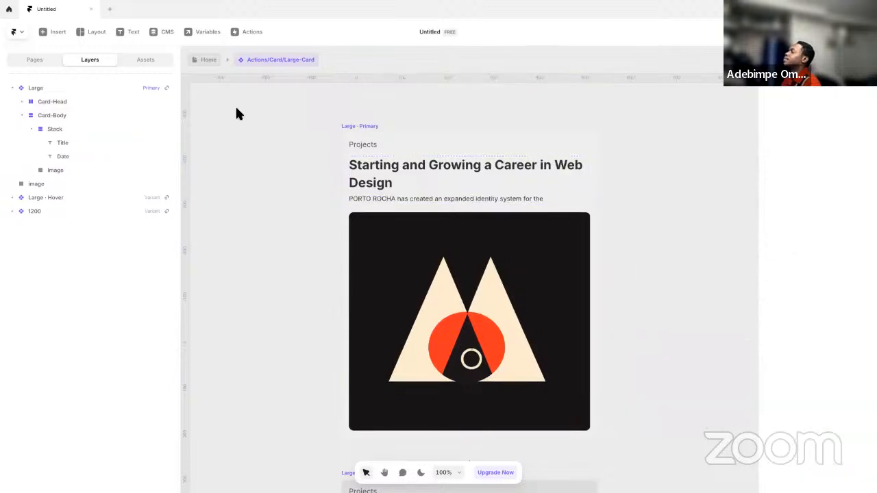
- Set the gap to 4 in the stack holding the large card's title and content text
{"action": "left_click", "coordinate": [432, 182]}
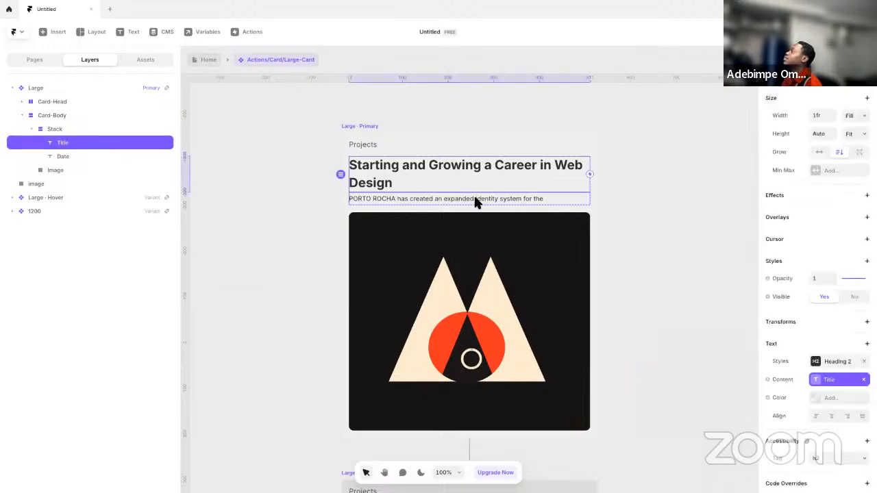
{"action": "key", "text": "Escape"}
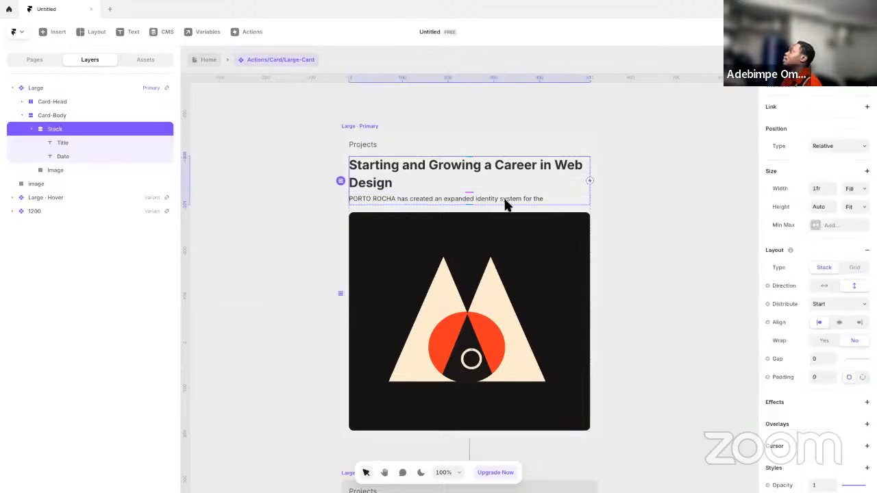
{"action": "left_click", "coordinate": [820, 361]}
{"action": "type", "text": "4"}
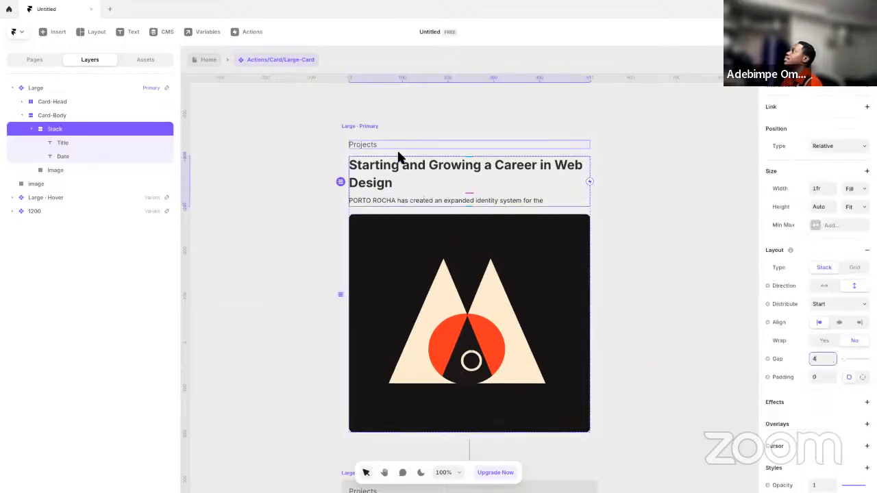
{"action": "left_click", "coordinate": [372, 146]}
{"action": "scroll", "coordinate": [818, 386], "scroll_direction": "down", "scroll_amount": 5}
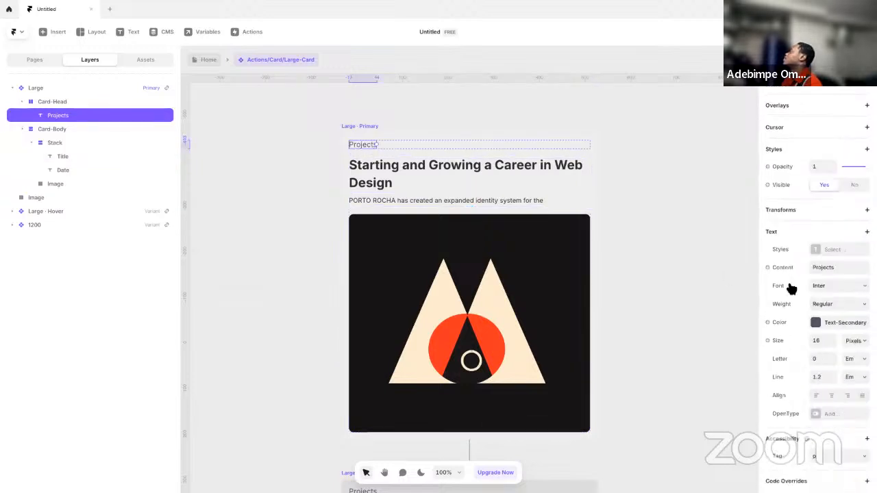
{"action": "left_click", "coordinate": [768, 267]}
{"action": "mouse_move", "coordinate": [789, 310]}
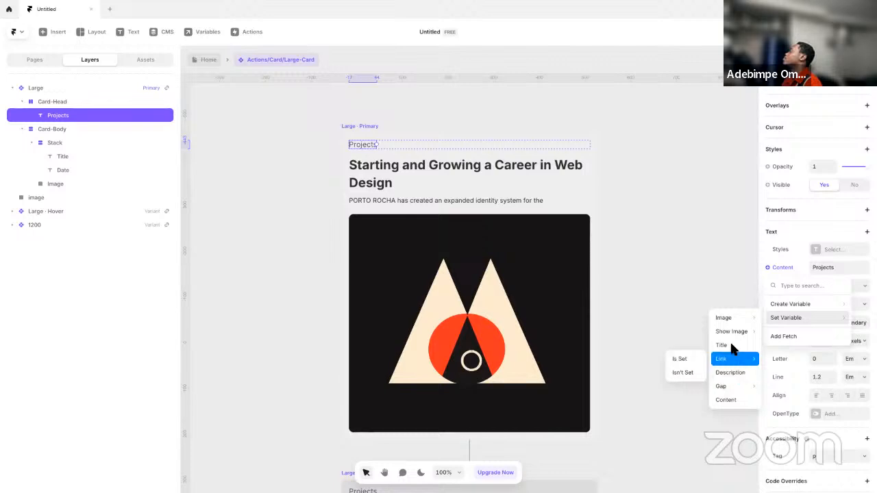
{"action": "mouse_move", "coordinate": [730, 321]}
{"action": "key", "text": "Escape"}
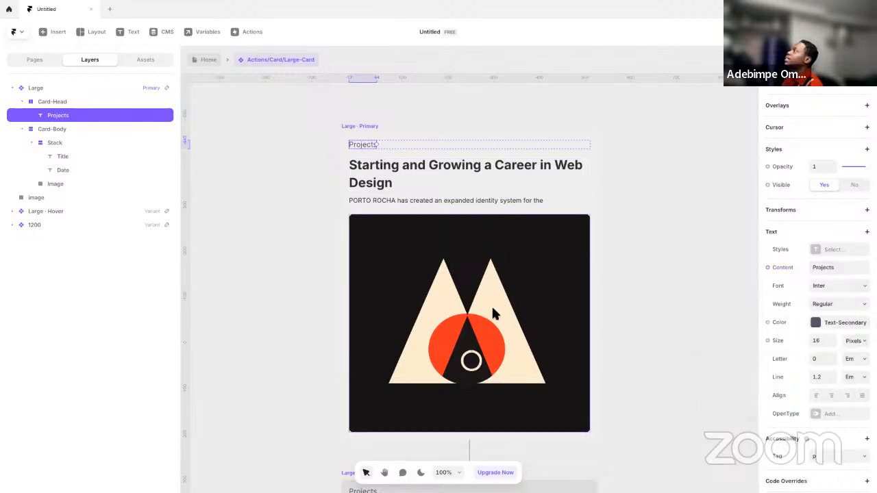
- Remove the Show Image and Description variables from the Large-Card component
{"action": "left_click", "coordinate": [414, 243]}
{"action": "left_click", "coordinate": [200, 31]}
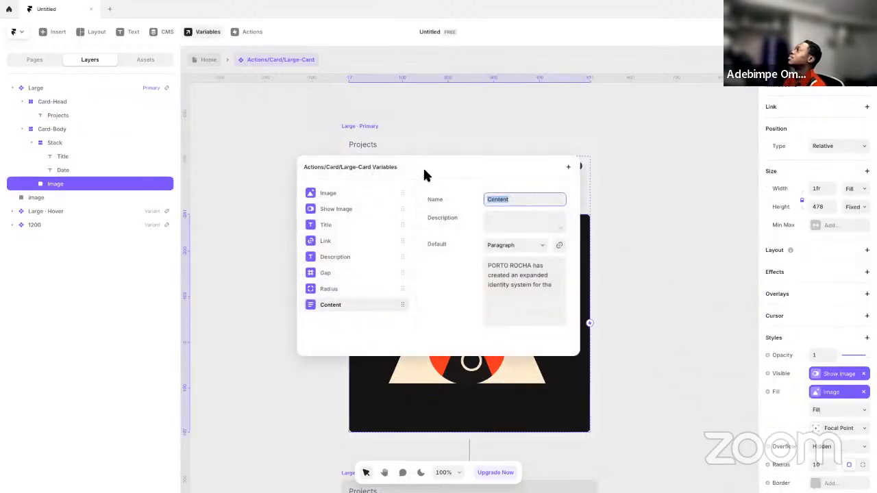
{"action": "right_click", "coordinate": [350, 214]}
{"action": "left_click", "coordinate": [367, 232]}
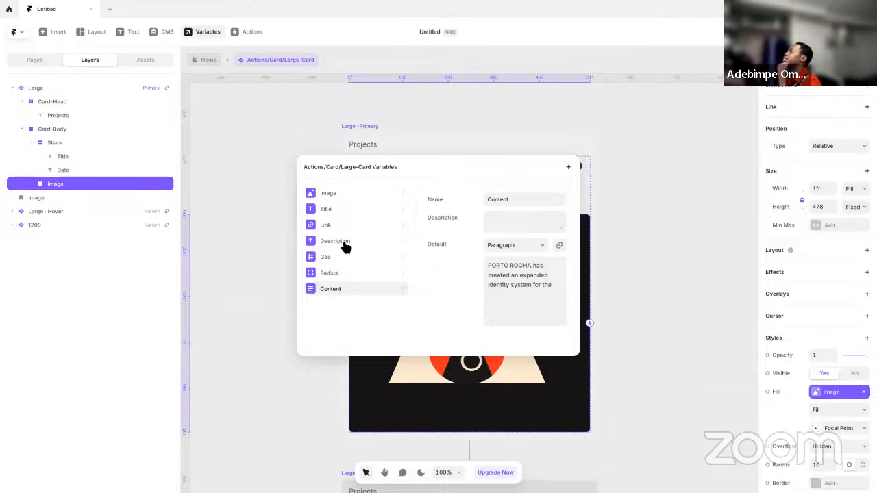
{"action": "right_click", "coordinate": [346, 248]}
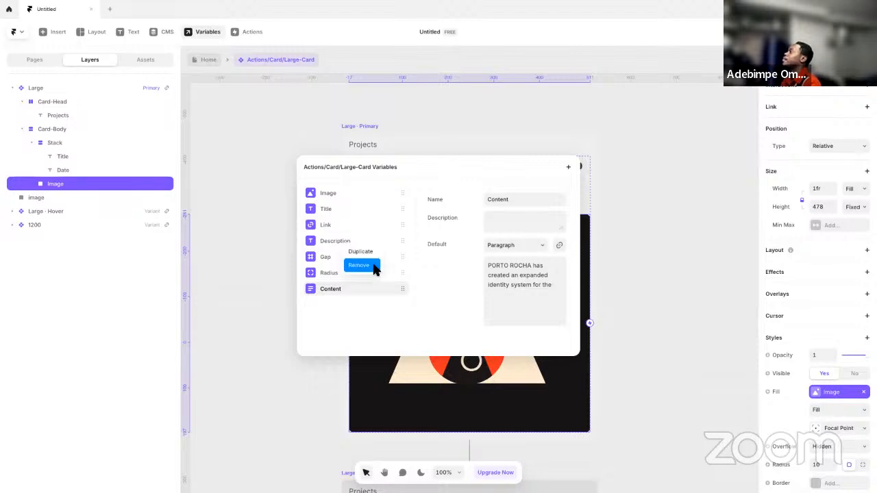
{"action": "left_click", "coordinate": [374, 266]}
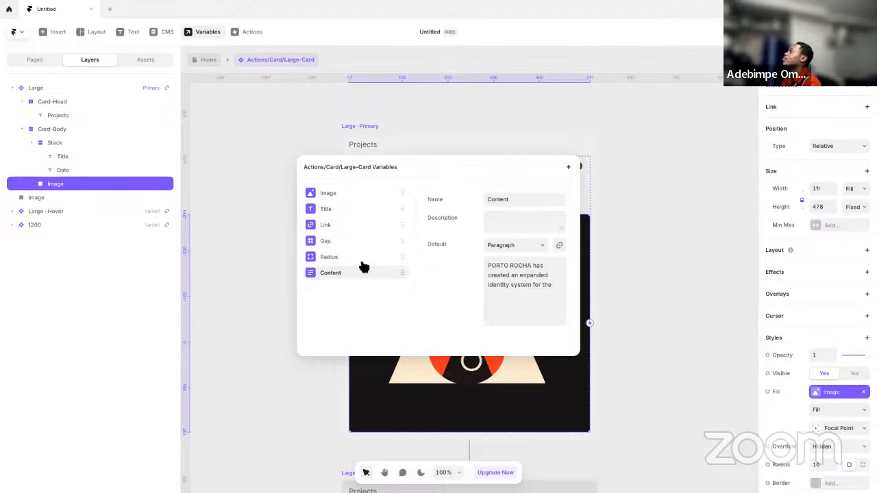
- Rename the Large-Card component's Content variable to Description
{"action": "left_click", "coordinate": [505, 199]}
{"action": "type", "text": "SD"}
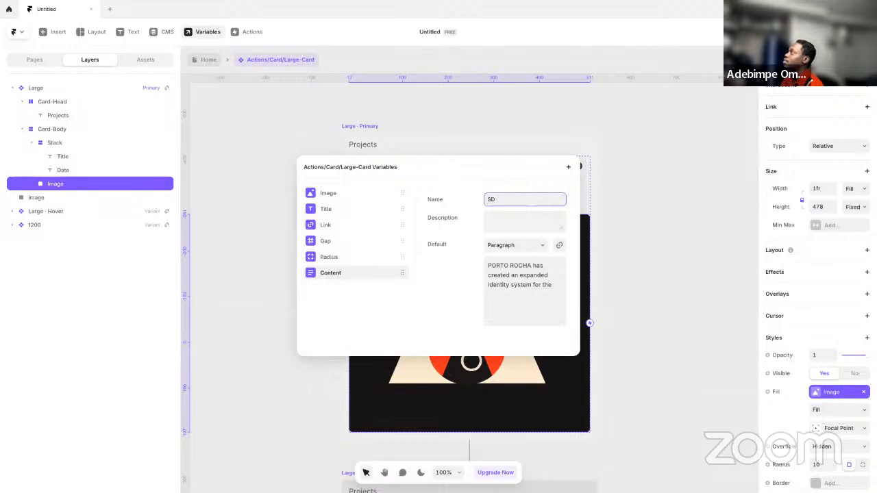
{"action": "key", "text": "BackSpace"}
{"action": "key", "text": "BackSpace"}
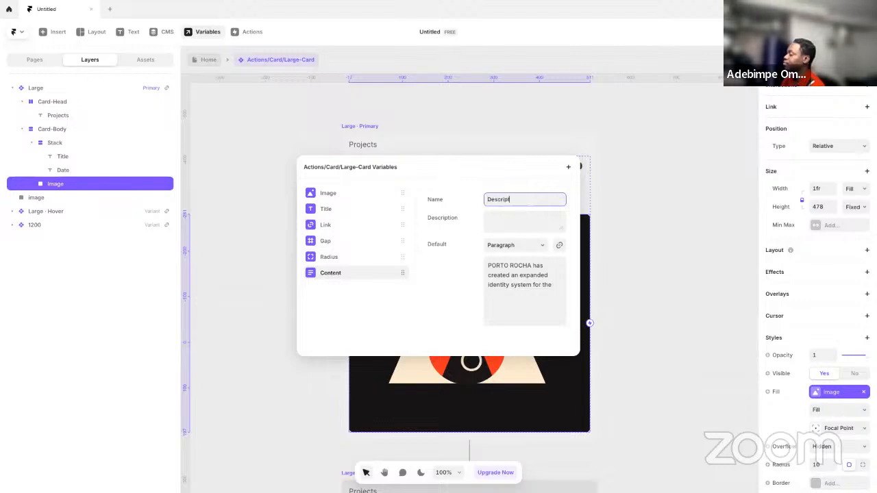
{"action": "type", "text": "Description"}
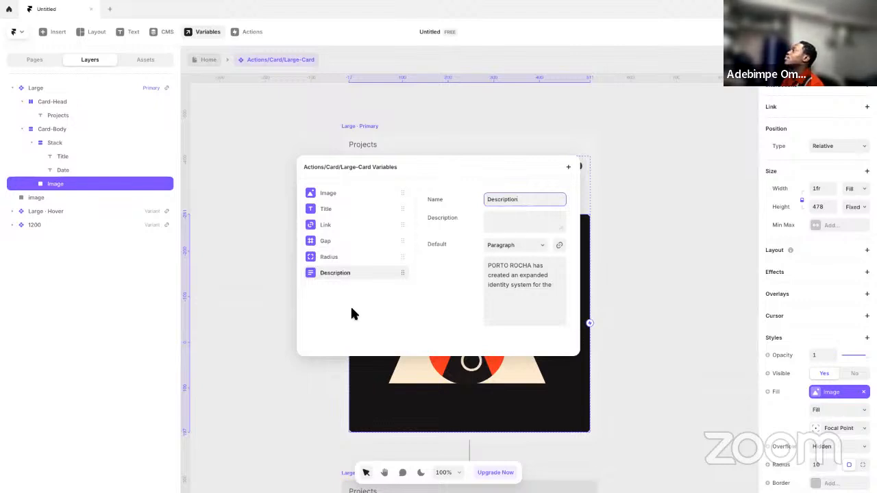
- Remove the Radius and Gap variables from the Large-Card component
{"action": "right_click", "coordinate": [351, 259]}
{"action": "left_click", "coordinate": [365, 270]}
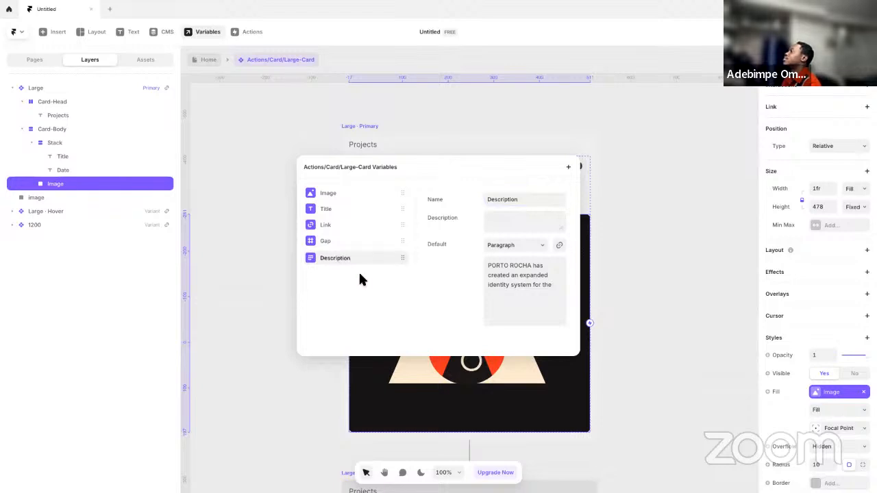
{"action": "right_click", "coordinate": [344, 241]}
{"action": "left_click", "coordinate": [360, 261]}
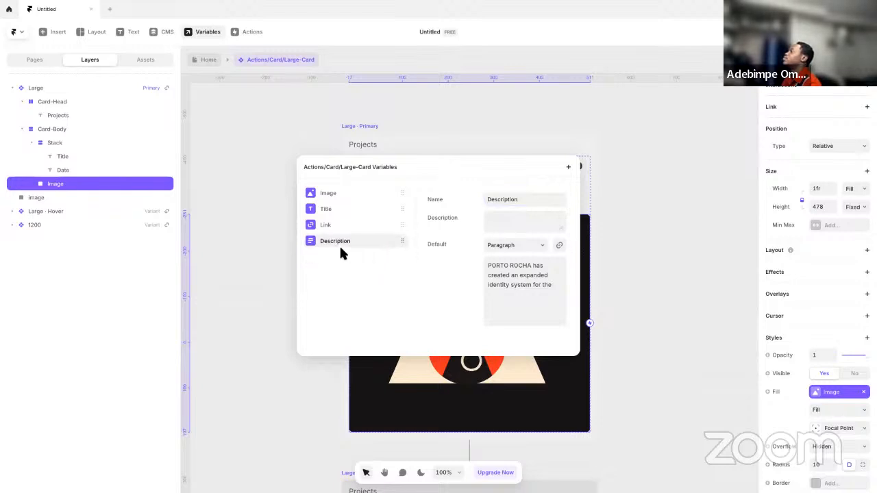
{"action": "left_click", "coordinate": [369, 123]}
{"action": "left_click", "coordinate": [438, 105]}
- Create a plain text variable named Date for the content of the large card's Projects label
{"action": "left_click", "coordinate": [366, 143]}
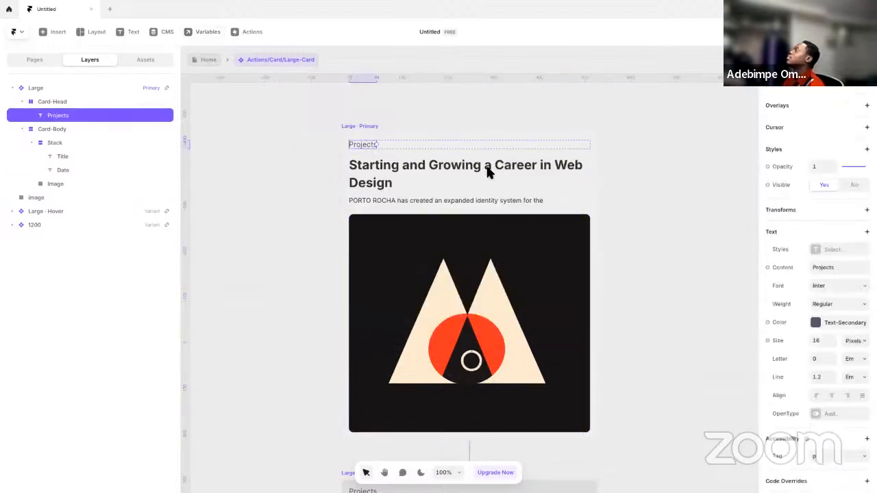
{"action": "left_click", "coordinate": [774, 268]}
{"action": "mouse_move", "coordinate": [790, 308]}
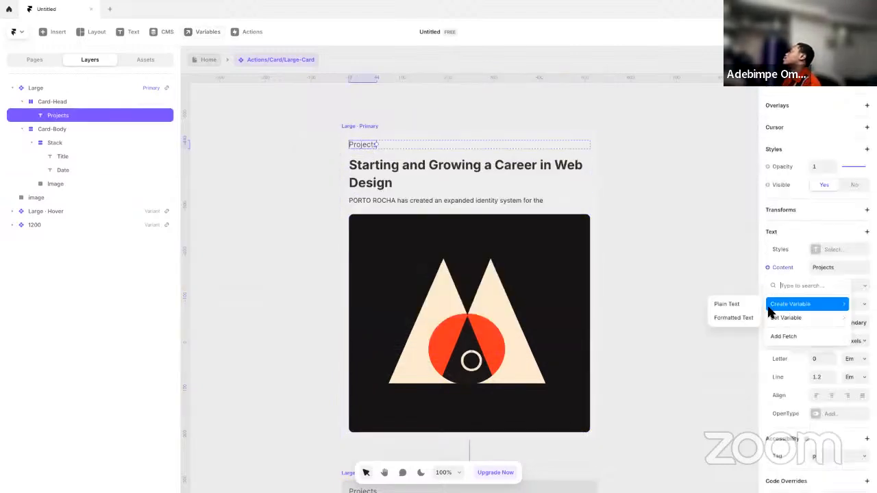
{"action": "left_click", "coordinate": [736, 306]}
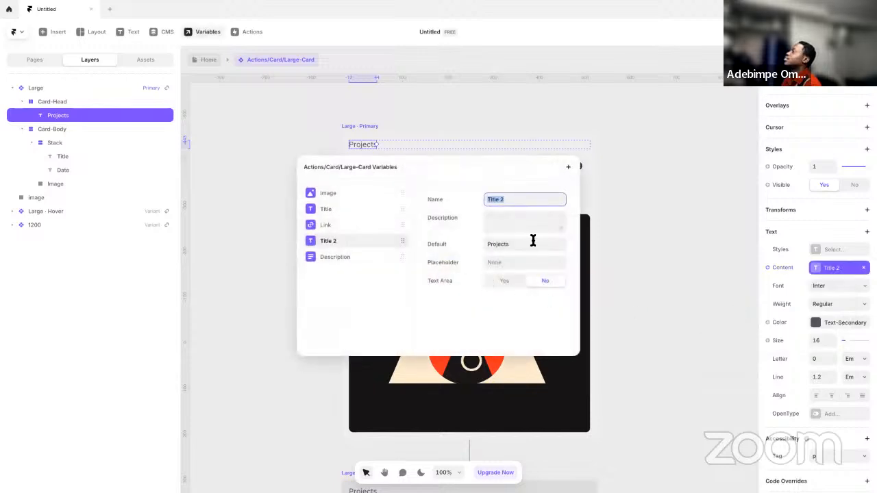
{"action": "type", "text": "Date"}
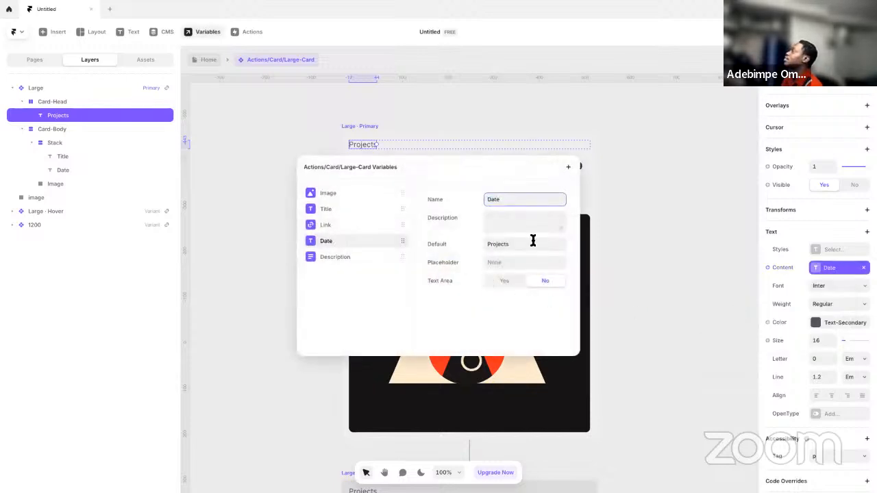
{"action": "left_click", "coordinate": [635, 254]}
- Return to the Home page and bind the large card's Date to the CMS Date field as a formatted date
{"action": "left_click", "coordinate": [211, 61]}
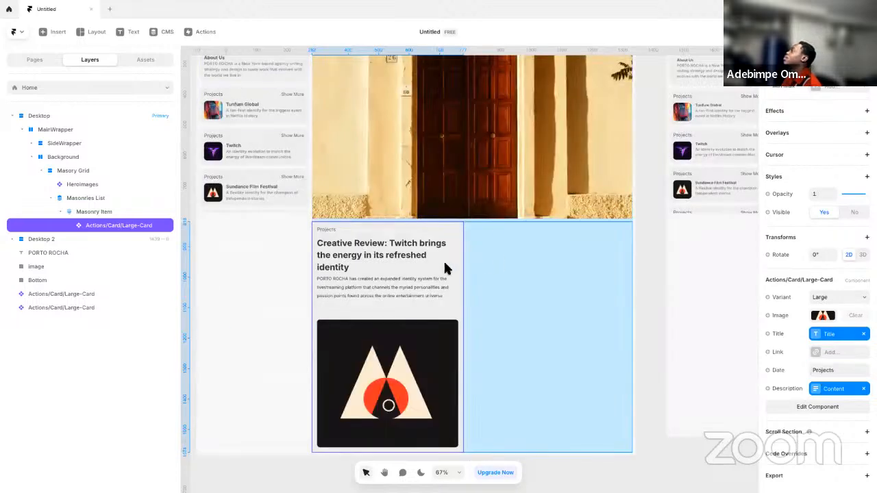
{"action": "left_click", "coordinate": [778, 370]}
{"action": "mouse_move", "coordinate": [787, 407]}
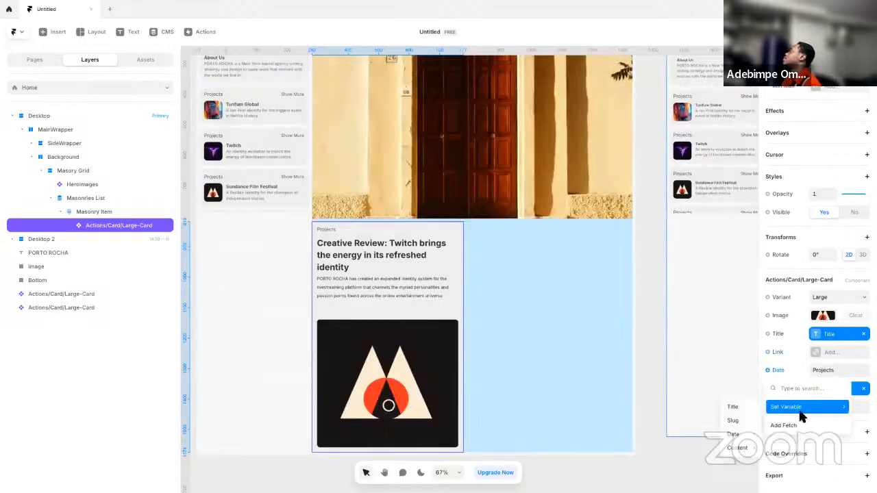
{"action": "mouse_move", "coordinate": [733, 434]}
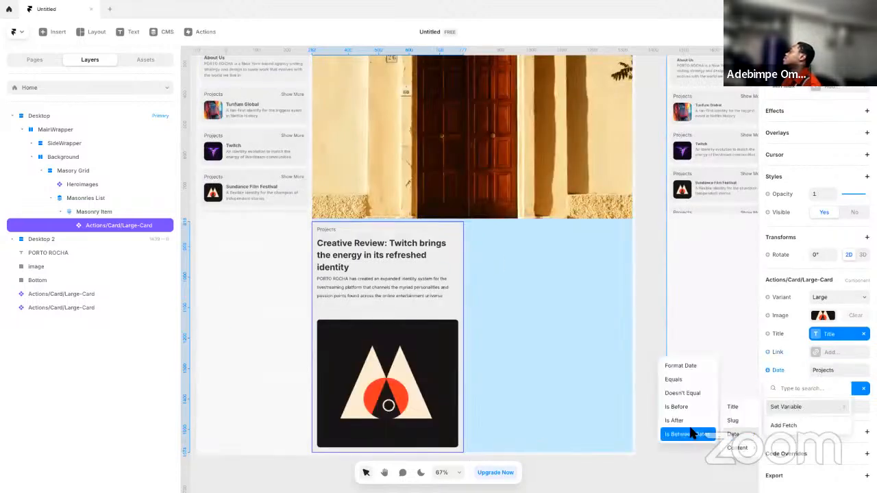
{"action": "left_click", "coordinate": [685, 366]}
{"action": "left_click", "coordinate": [653, 314]}
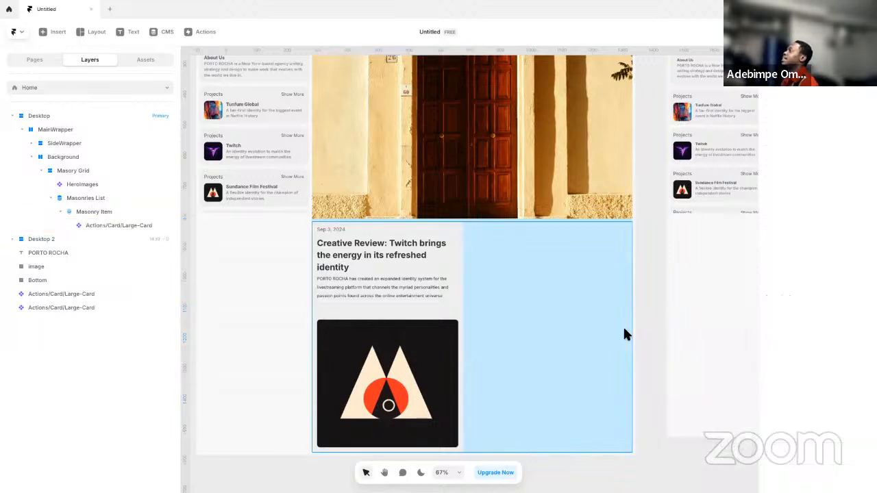
- Add a Prefix transform with the value "Updates:" to the Date of the large card in the Masonries List
{"action": "left_click", "coordinate": [395, 248]}
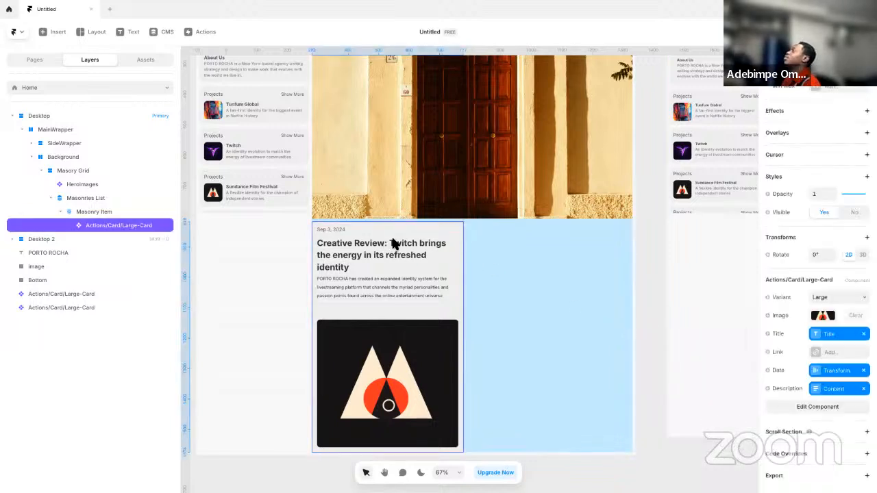
{"action": "left_click", "coordinate": [768, 370]}
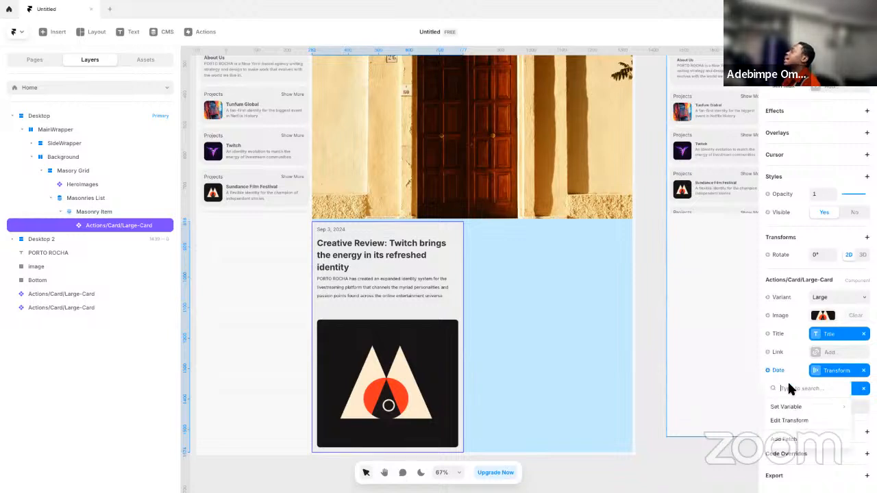
{"action": "left_click", "coordinate": [801, 421]}
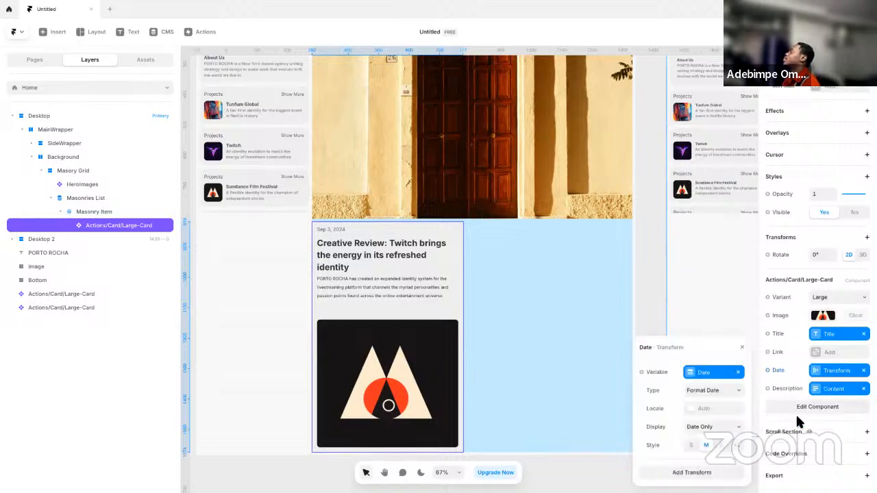
{"action": "left_click", "coordinate": [688, 481]}
{"action": "left_click", "coordinate": [653, 439]}
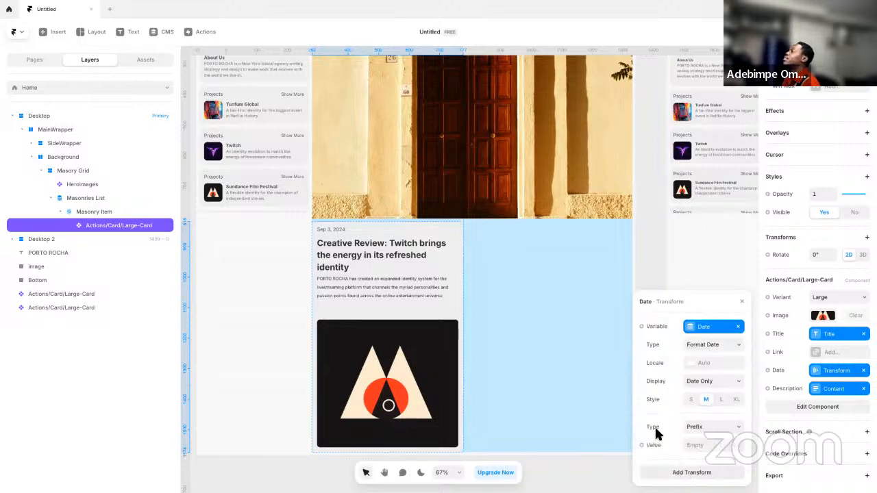
{"action": "left_click", "coordinate": [697, 446]}
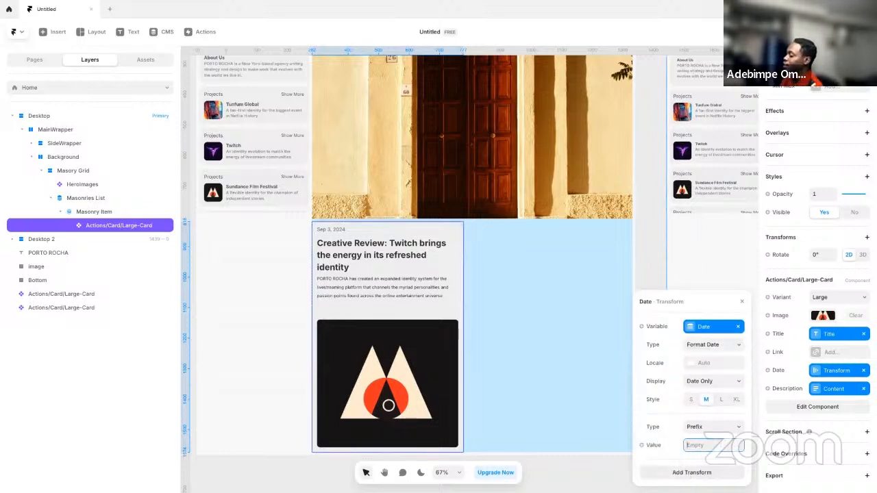
{"action": "type", "text": "U"}
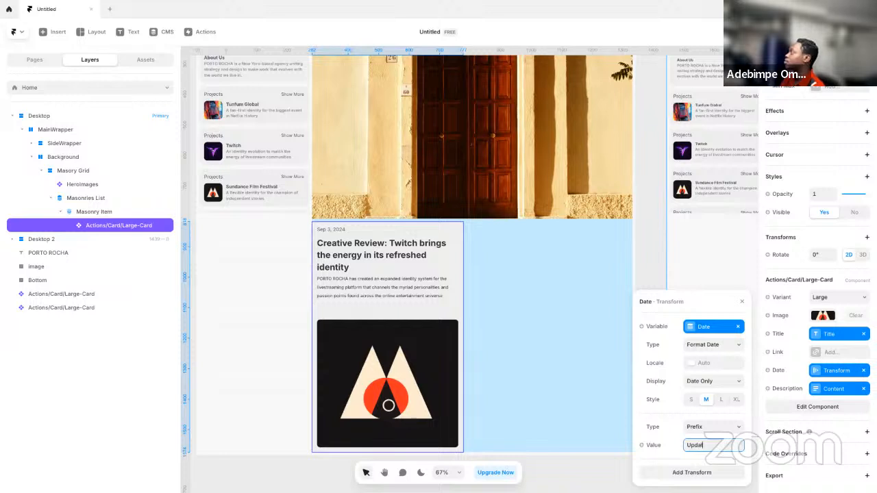
{"action": "type", "text": "pdates"}
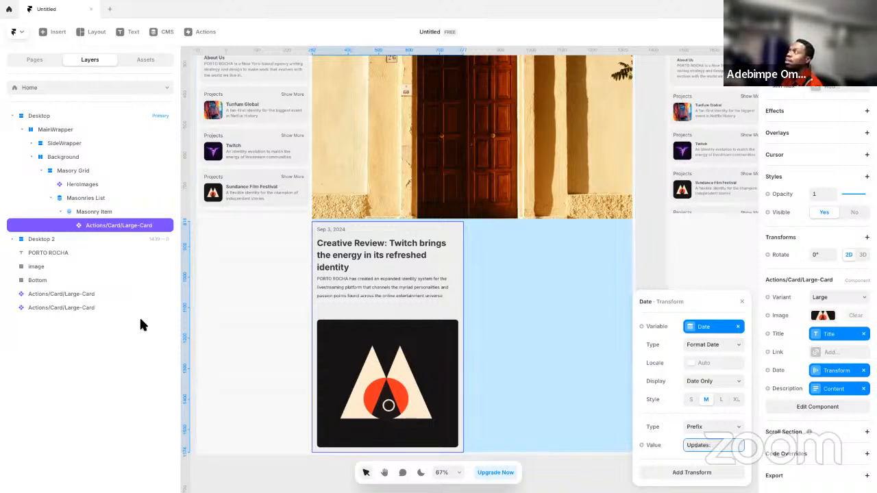
{"action": "type", "text": ":"}
- Check how the update dates are labelled on the PORTO ROCHA reference site, and return to the Framer project's Masonries List
{"action": "key", "text": "ctrl+Left"}
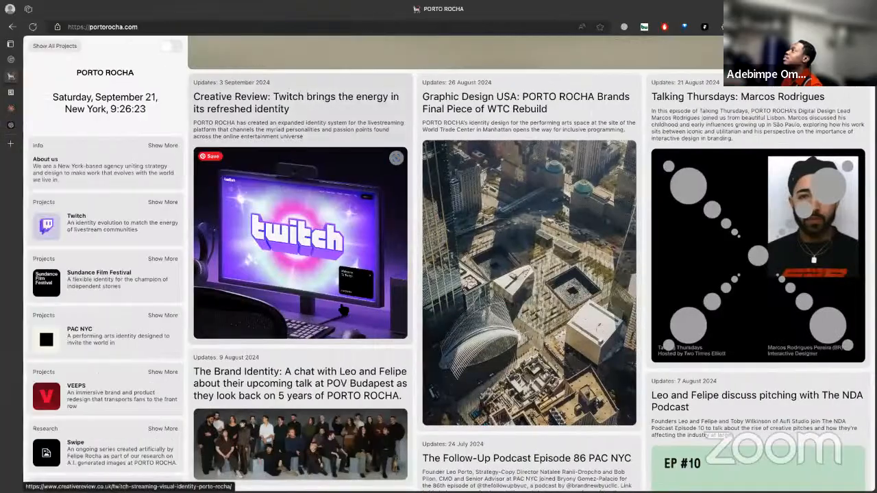
{"action": "key", "text": "ctrl+Right"}
{"action": "left_click", "coordinate": [499, 351]}
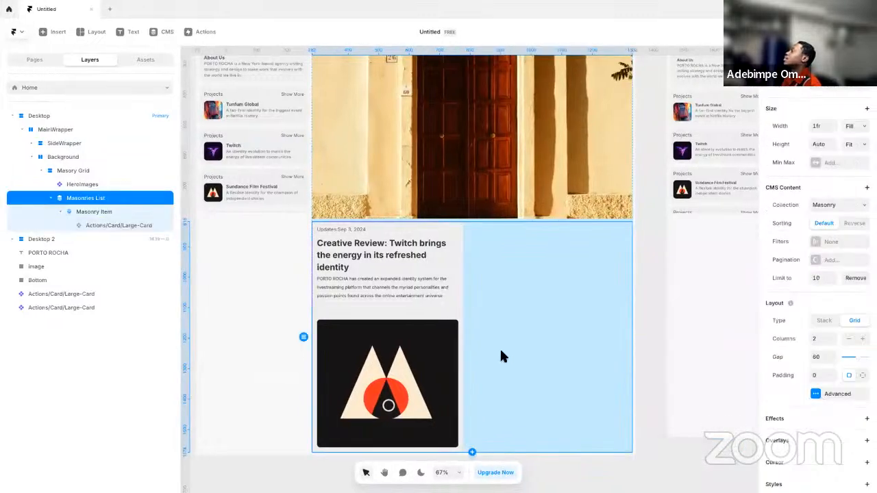
{"action": "scroll", "coordinate": [817, 404], "scroll_direction": "down", "scroll_amount": 3}
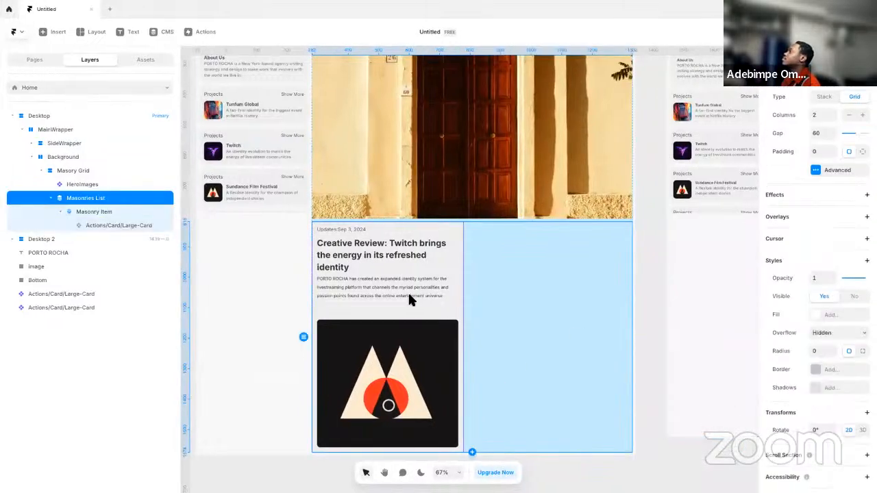
- Examine which CMS variables are available for the prefix value of the large card's Date transform
{"action": "left_click", "coordinate": [411, 298]}
{"action": "left_click", "coordinate": [817, 371]}
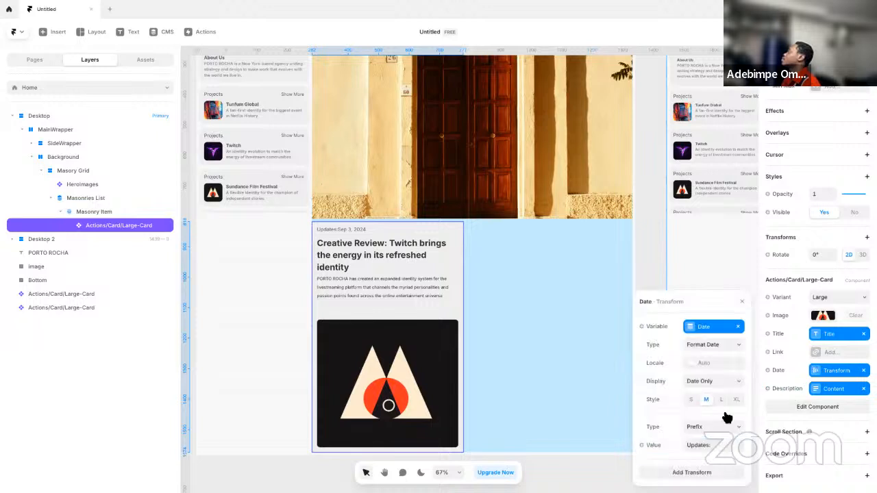
{"action": "left_click", "coordinate": [718, 445]}
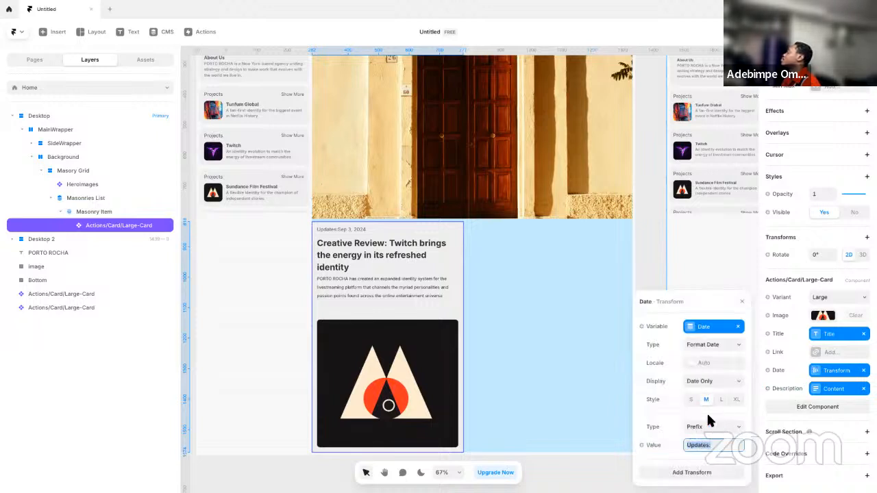
{"action": "left_click", "coordinate": [653, 445]}
{"action": "mouse_move", "coordinate": [654, 463]}
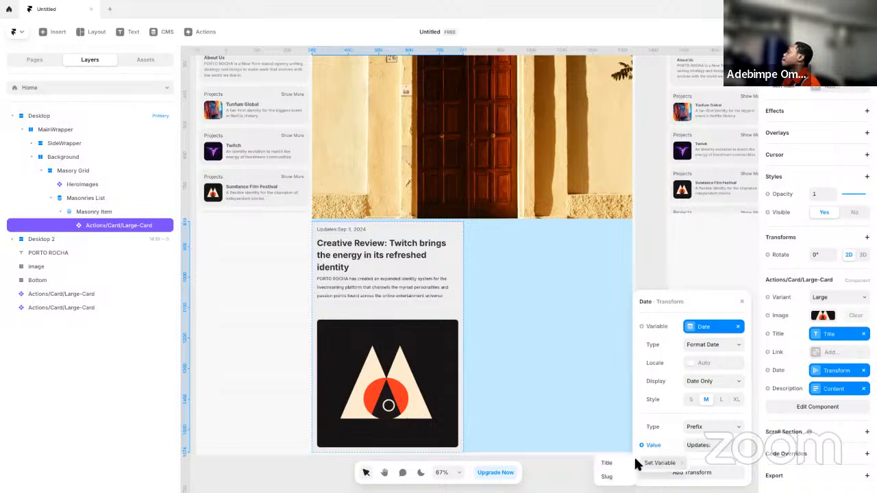
{"action": "left_click", "coordinate": [543, 361]}
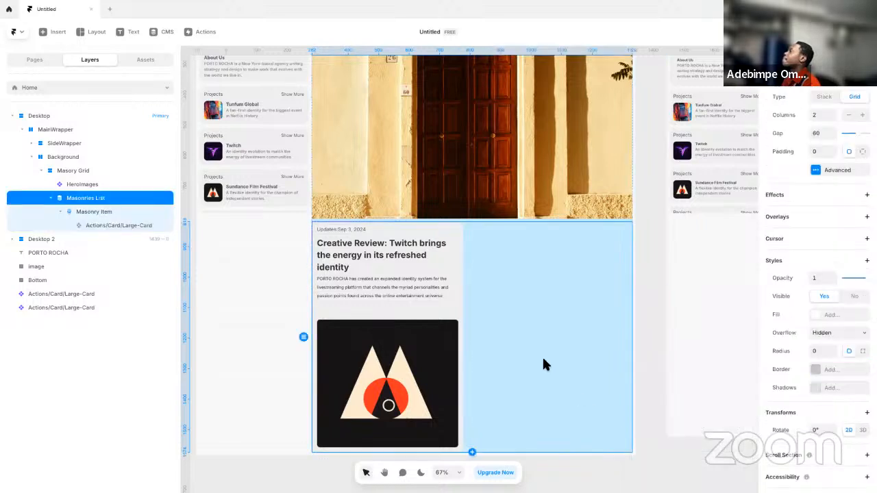
- Preview the Home page down to the Masonry card to inspect its prefixed date, and close the preview
{"action": "left_click", "coordinate": [394, 258]}
{"action": "key", "text": "ctrl+p"}
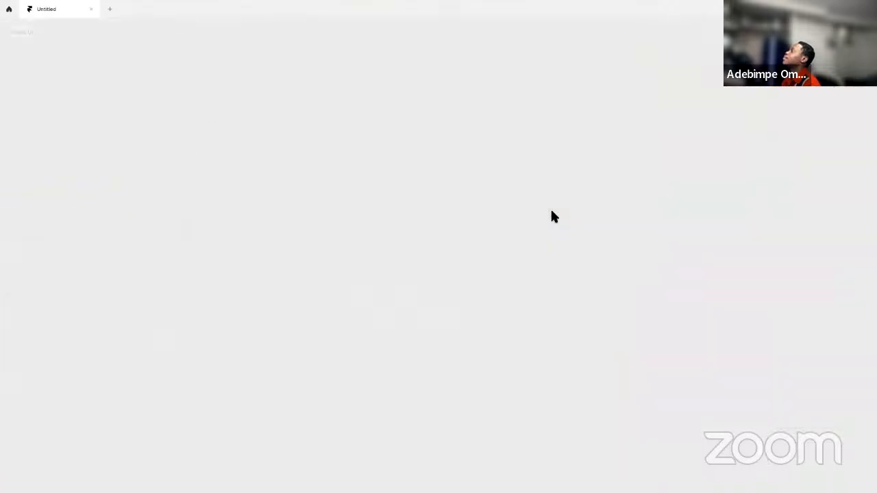
{"action": "scroll", "coordinate": [443, 276], "scroll_direction": "down", "scroll_amount": 5}
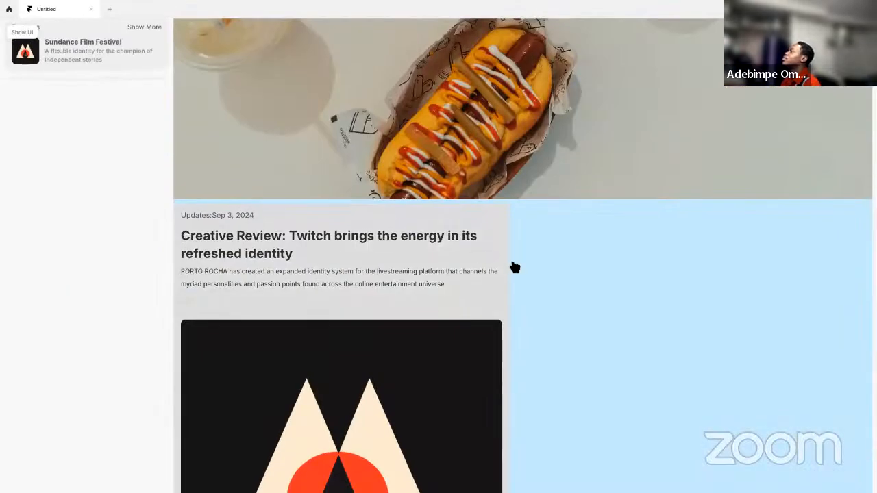
{"action": "key", "text": "ctrl+p"}
- Add a space after "Updates:" in the prefix value of the large card's Date transform
{"action": "left_click", "coordinate": [819, 388]}
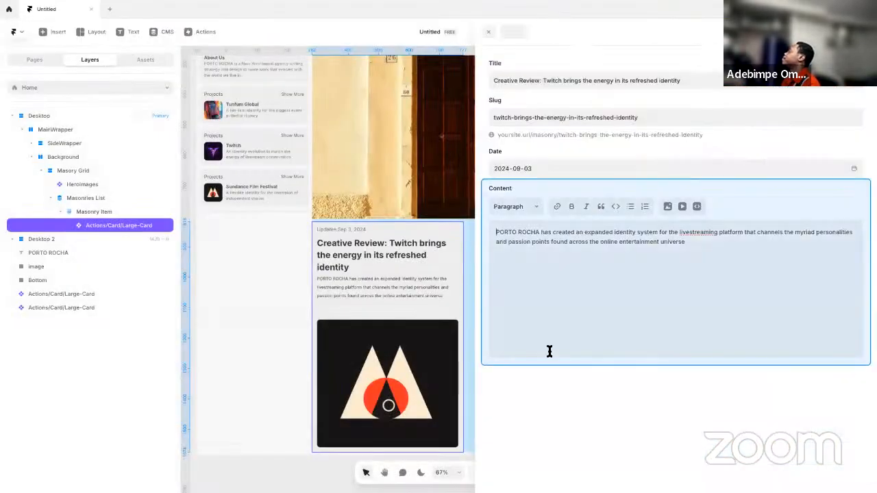
{"action": "key", "text": "Escape"}
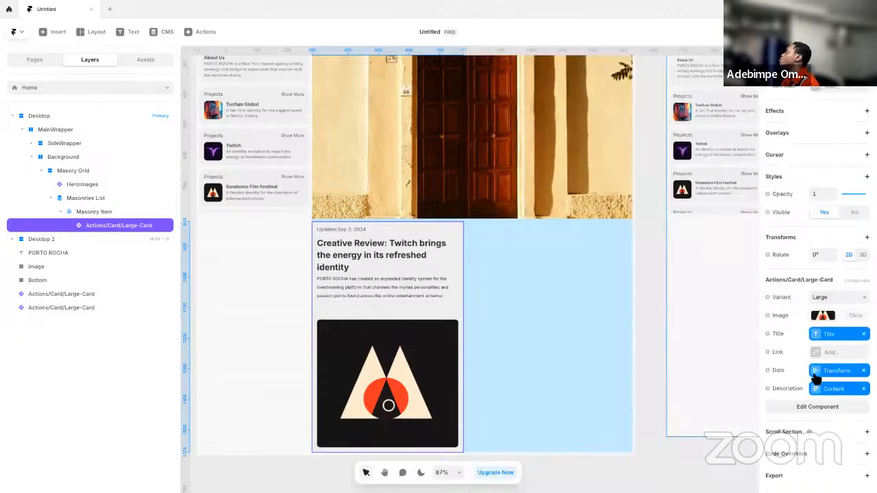
{"action": "left_click", "coordinate": [817, 370]}
{"action": "left_click", "coordinate": [726, 445]}
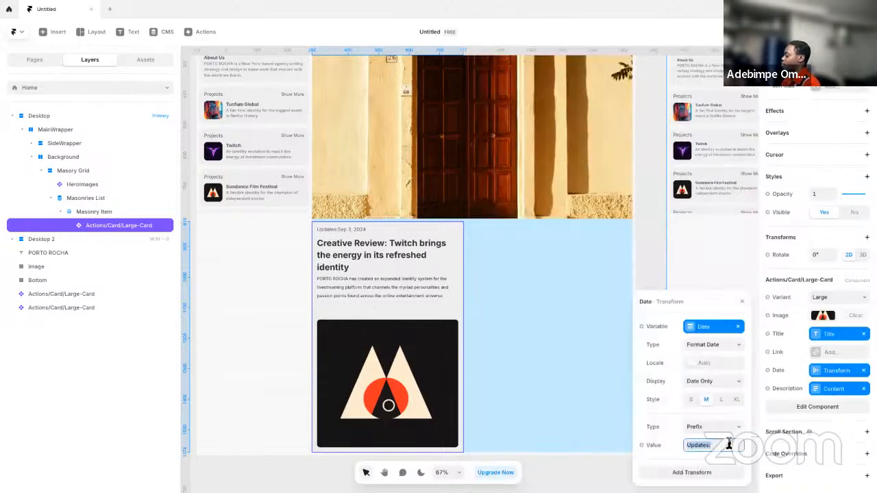
{"action": "left_click", "coordinate": [726, 445]}
{"action": "left_click", "coordinate": [752, 306]}
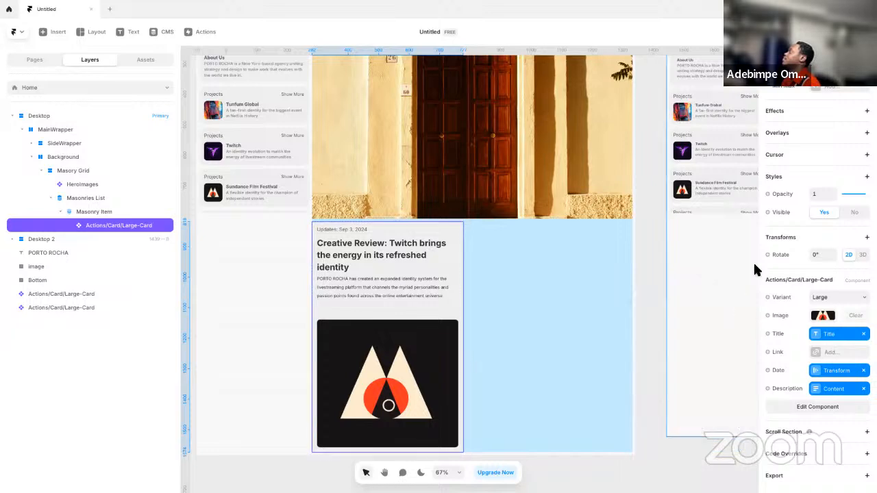
- Preview the page again to examine the spacing of the card's date label, and return to the canvas
{"action": "left_click", "coordinate": [801, 32]}
{"action": "scroll", "coordinate": [378, 293], "scroll_direction": "down", "scroll_amount": 5}
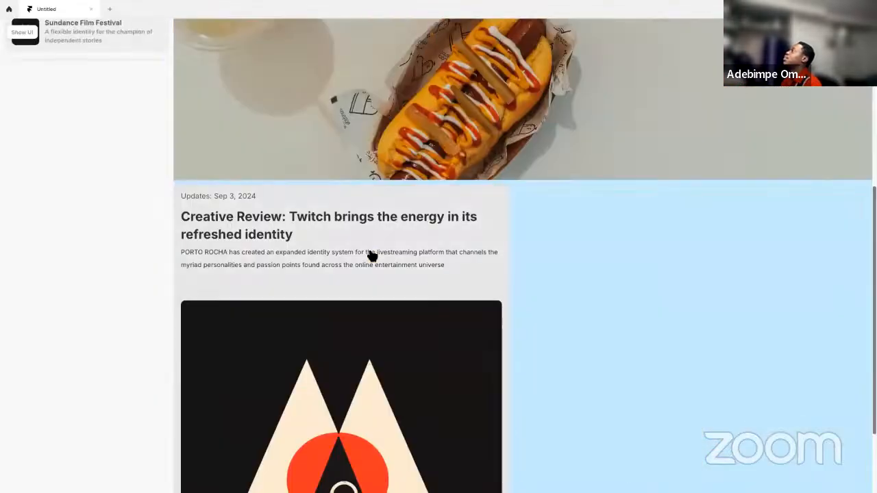
{"action": "key", "text": "Escape"}
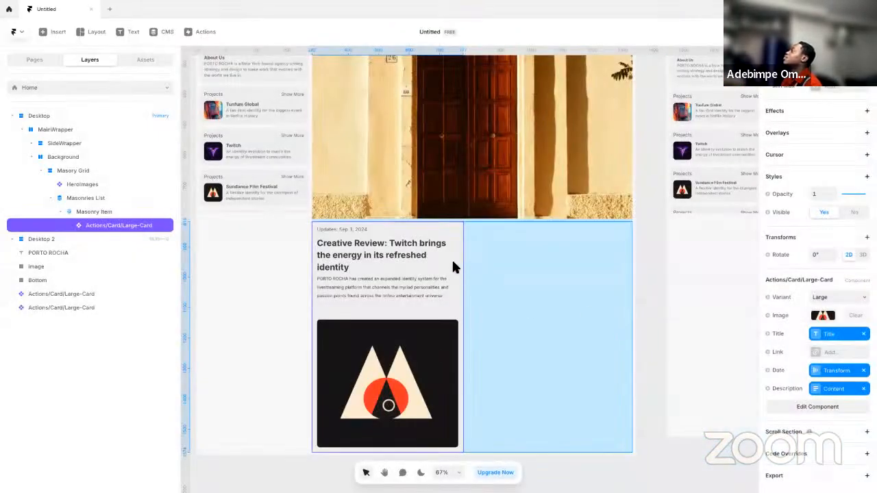
- Duplicate the large card twice inside the Masonry Item
{"action": "left_click", "coordinate": [485, 327]}
{"action": "left_click", "coordinate": [441, 322]}
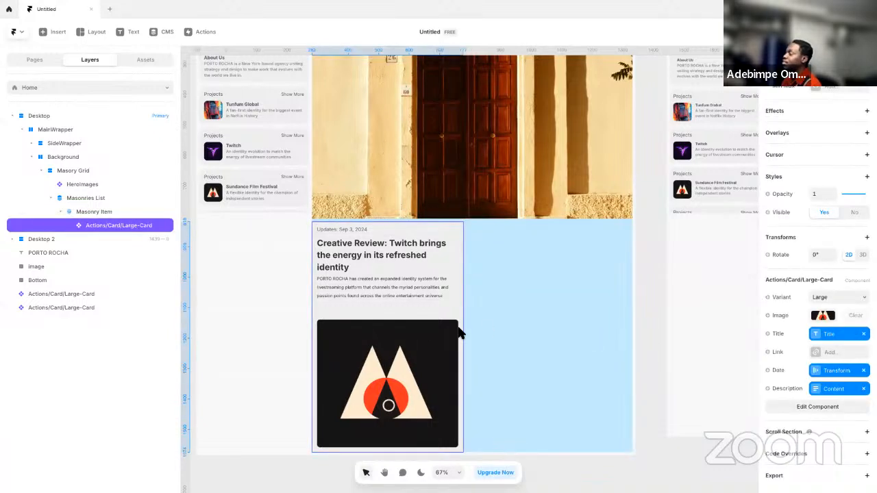
{"action": "key", "text": "ctrl+d"}
{"action": "key", "text": "ctrl+d"}
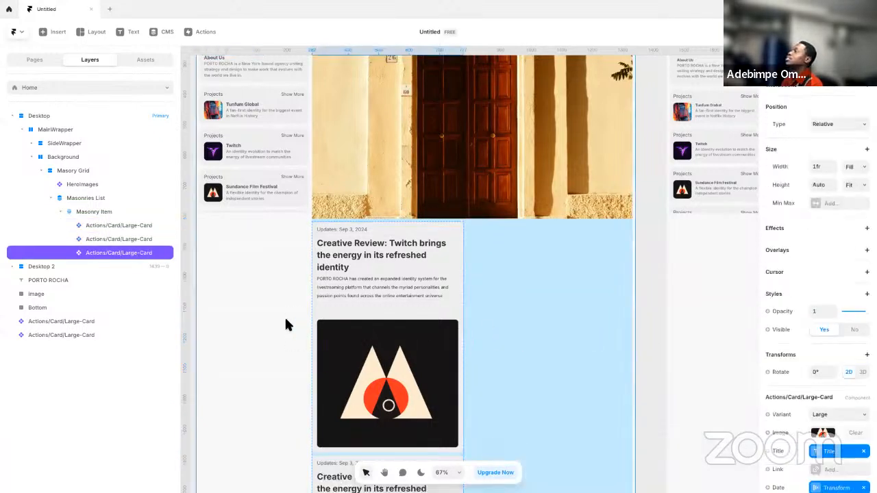
- Set the Masonry Item's span to 2 Columns
{"action": "left_click", "coordinate": [96, 211]}
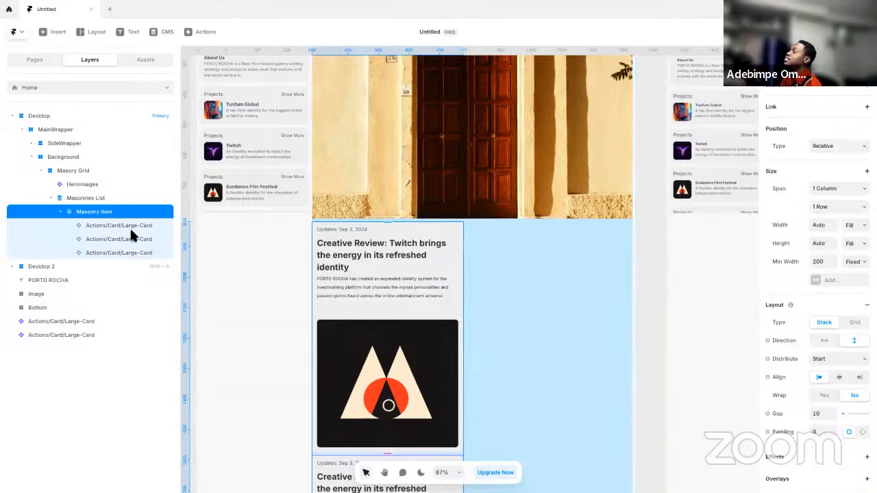
{"action": "left_click", "coordinate": [511, 299]}
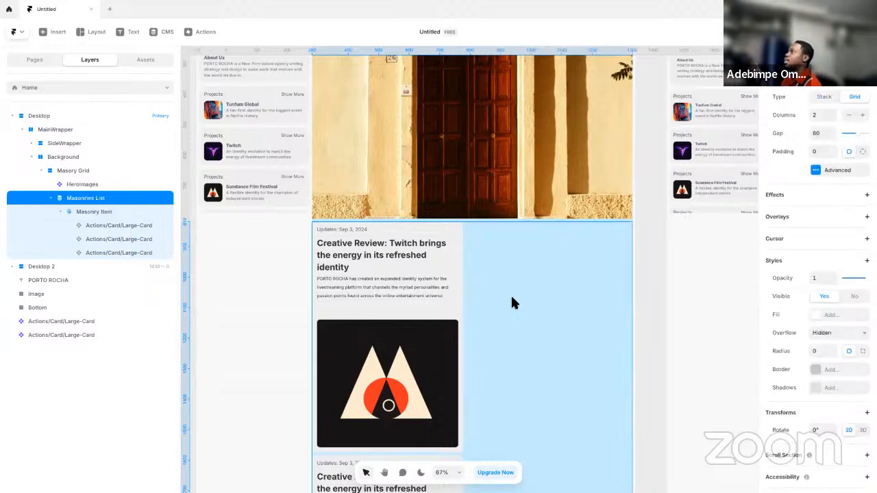
{"action": "left_click", "coordinate": [132, 214]}
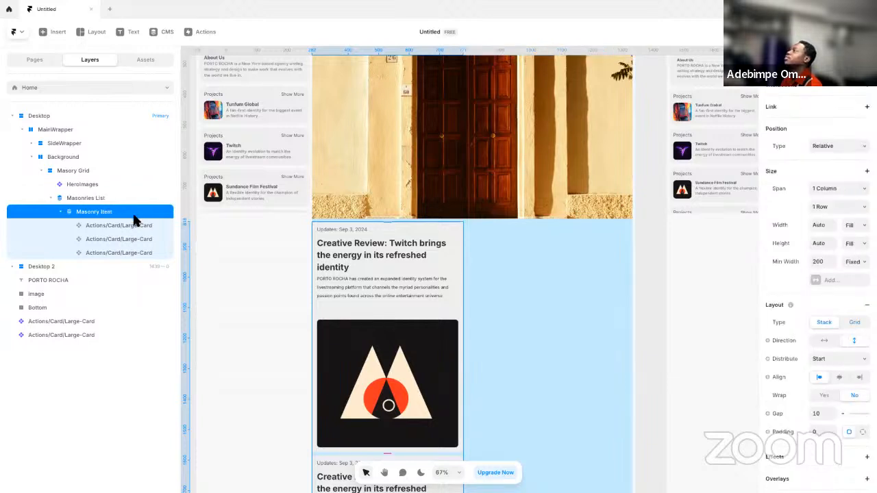
{"action": "left_click", "coordinate": [838, 188]}
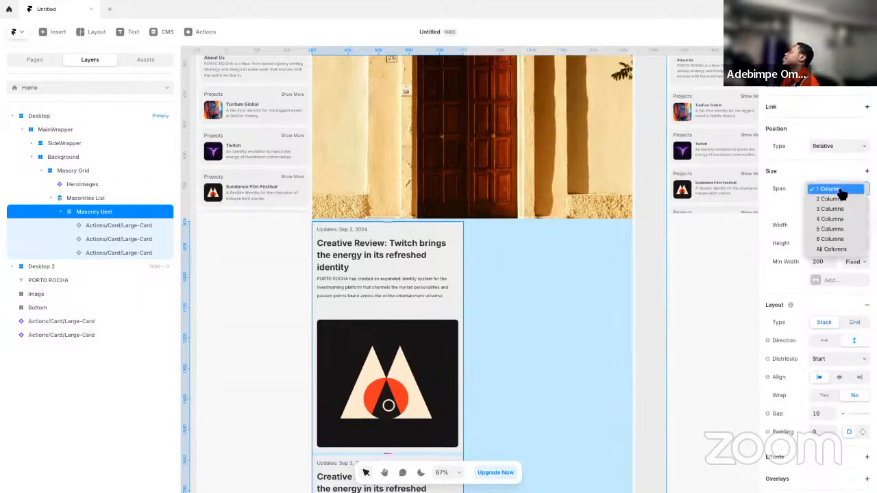
{"action": "left_click", "coordinate": [826, 198]}
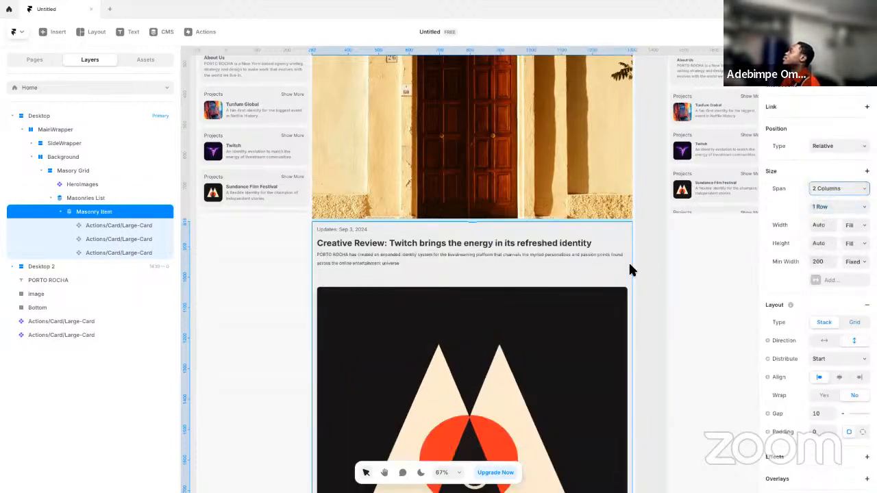
{"action": "left_click", "coordinate": [837, 188]}
{"action": "left_click", "coordinate": [826, 198]}
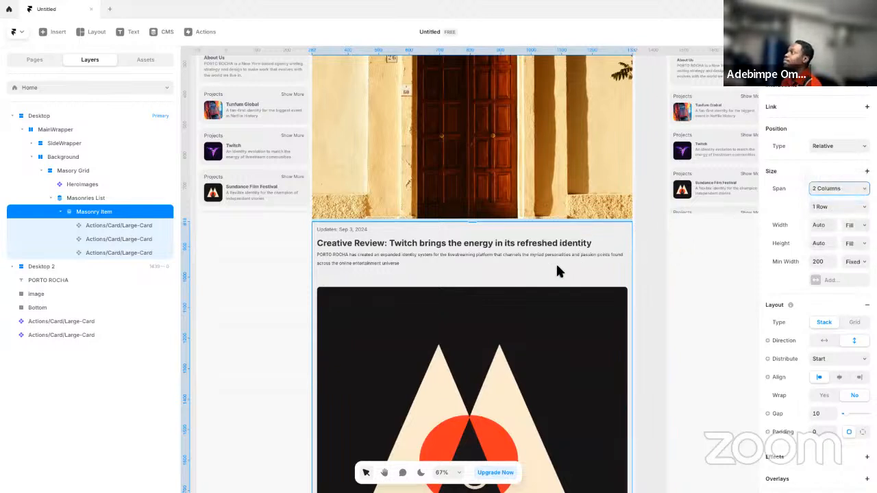
- Undo the Masonry Item's column span change and the last card duplicate
{"action": "key", "text": "ctrl+z"}
{"action": "key", "text": "ctrl+z"}
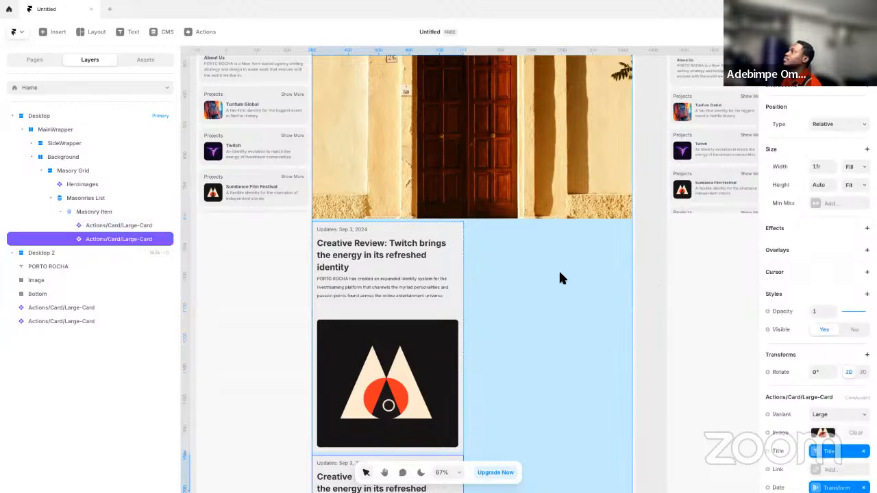
- Set the Masonries List's grid to 1 column
{"action": "left_click", "coordinate": [120, 200]}
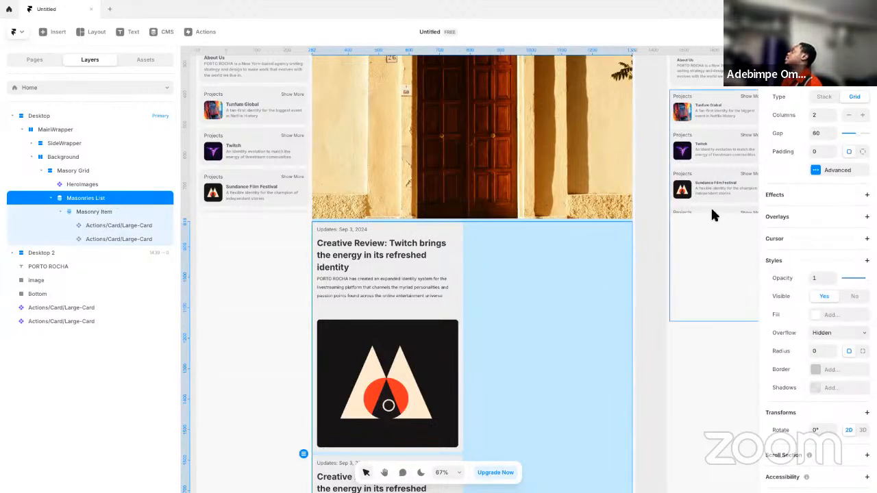
{"action": "scroll", "coordinate": [808, 278], "scroll_direction": "up", "scroll_amount": 5}
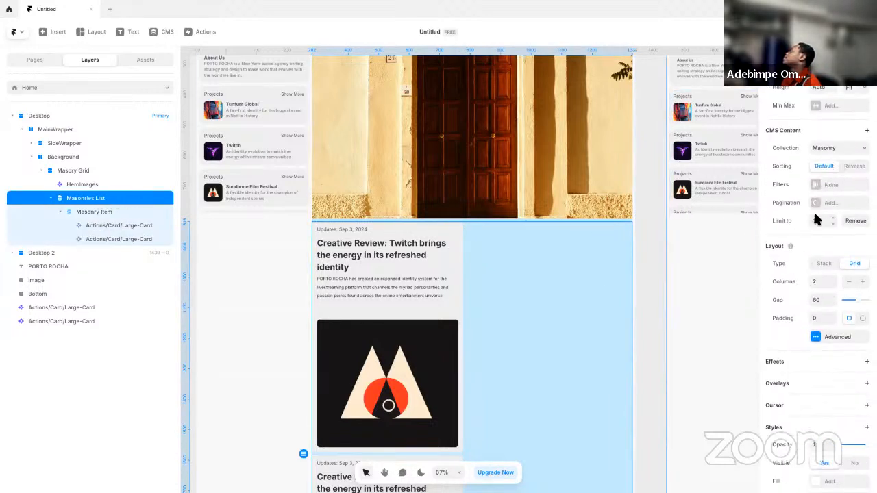
{"action": "scroll", "coordinate": [845, 157], "scroll_direction": "up", "scroll_amount": 2}
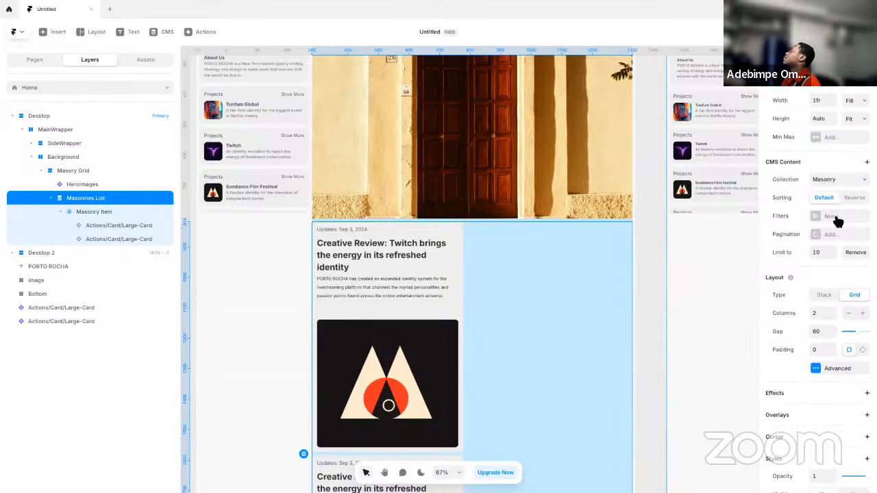
{"action": "scroll", "coordinate": [837, 221], "scroll_direction": "up", "scroll_amount": 1}
{"action": "left_click", "coordinate": [822, 327]}
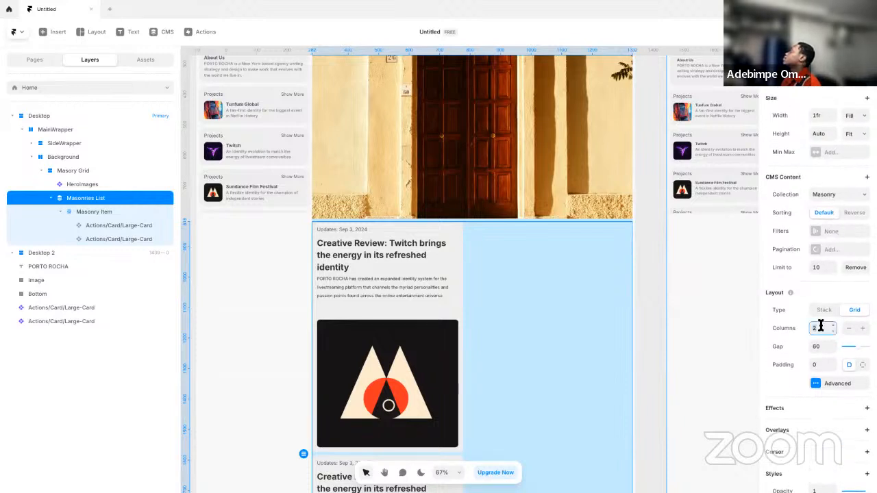
{"action": "type", "text": "3"}
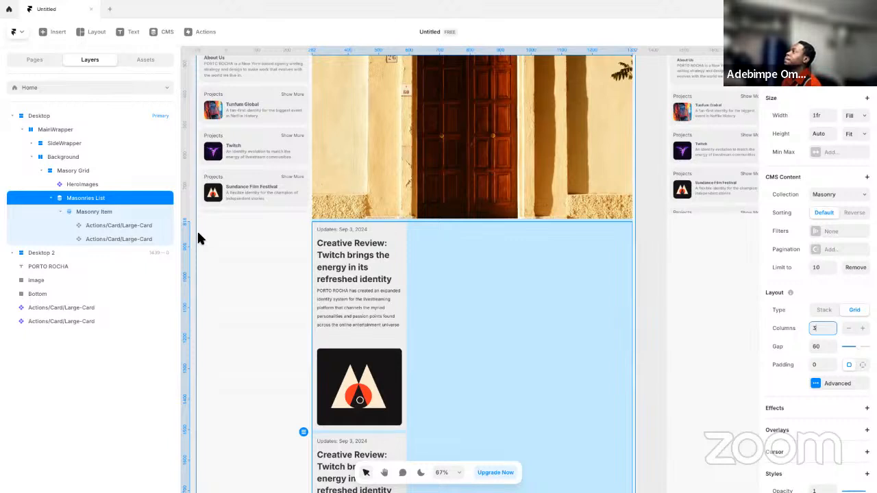
{"action": "key", "text": "BackSpace"}
{"action": "type", "text": "1"}
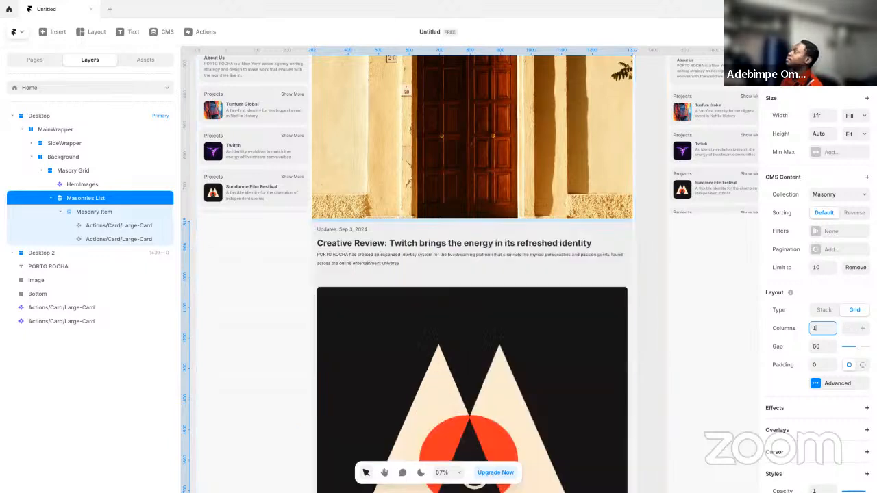
{"action": "key", "text": "Return"}
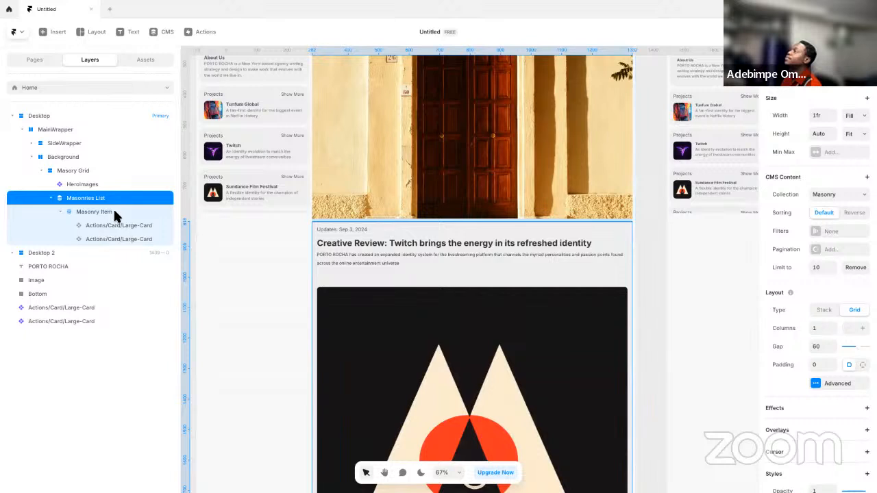
- Change the Masonry Item's layout type to Grid with 3 columns
{"action": "left_click", "coordinate": [114, 215]}
{"action": "scroll", "coordinate": [824, 279], "scroll_direction": "down", "scroll_amount": 2}
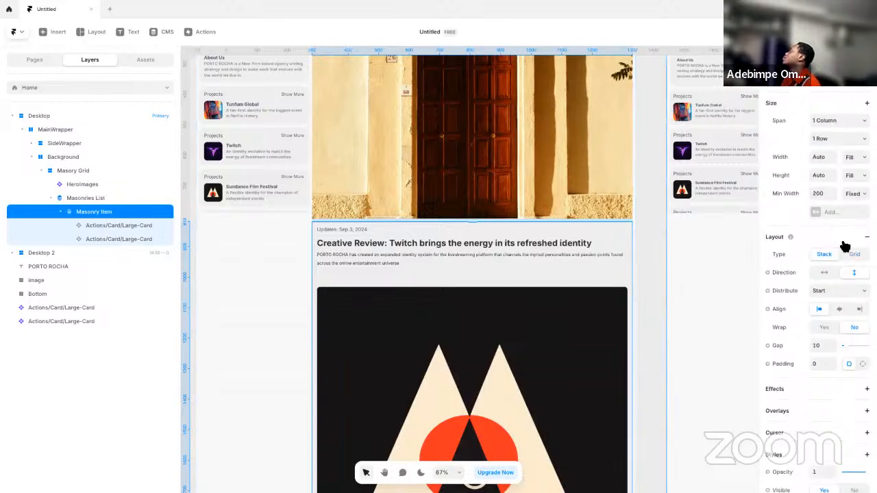
{"action": "left_click", "coordinate": [837, 121]}
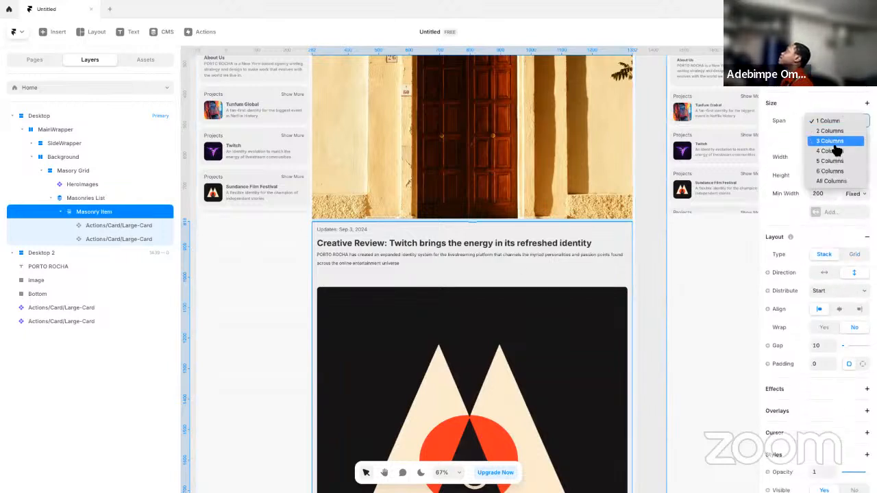
{"action": "left_click", "coordinate": [772, 161]}
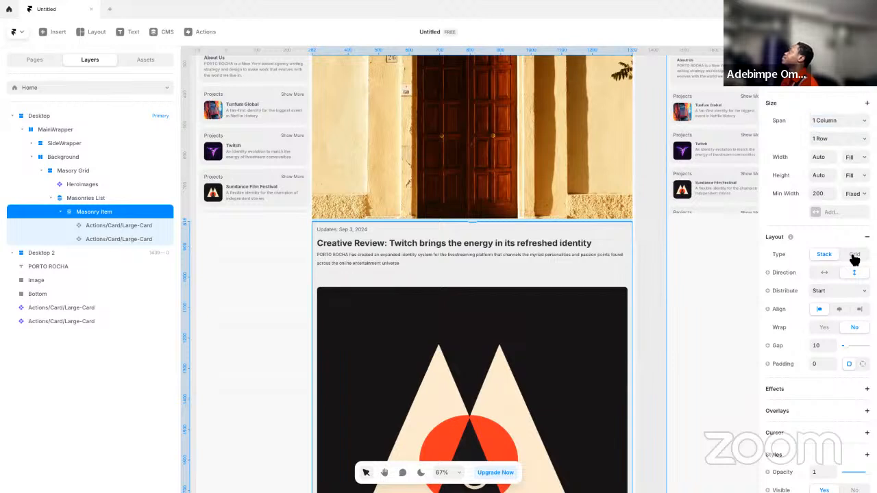
{"action": "left_click", "coordinate": [854, 255]}
{"action": "left_click", "coordinate": [820, 271]}
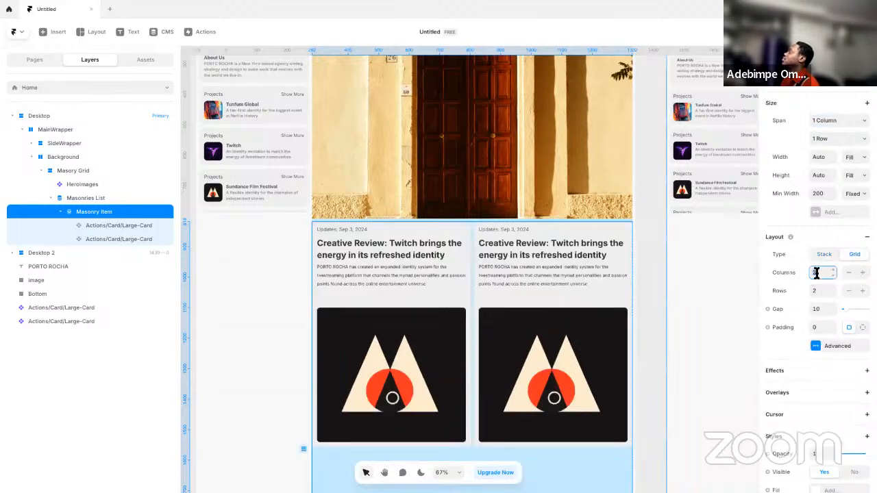
{"action": "type", "text": "3"}
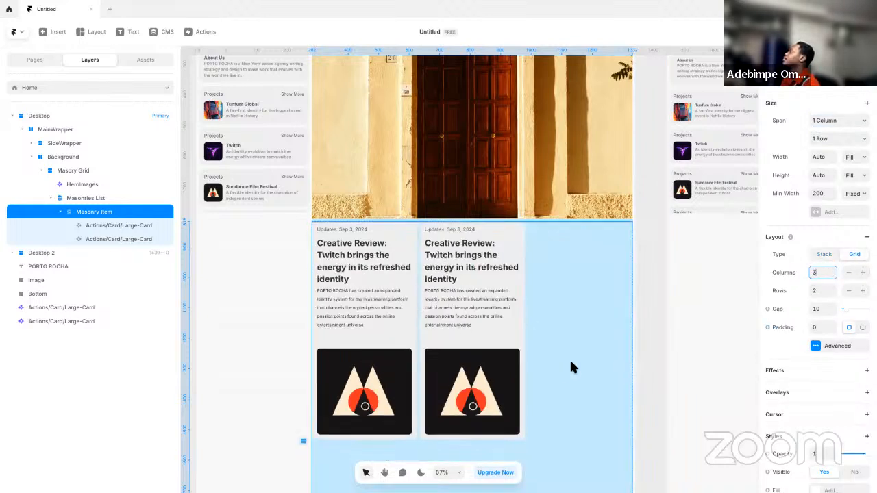
{"action": "left_click", "coordinate": [650, 335]}
- Delete the second large card from the Masonry Item
{"action": "left_click", "coordinate": [495, 346]}
{"action": "scroll", "coordinate": [530, 369], "scroll_direction": "down", "scroll_amount": 3}
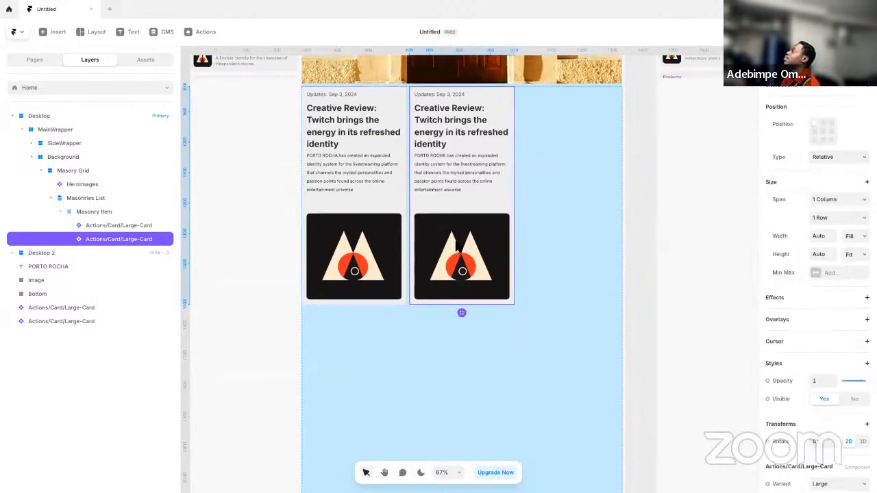
{"action": "key", "text": "Delete"}
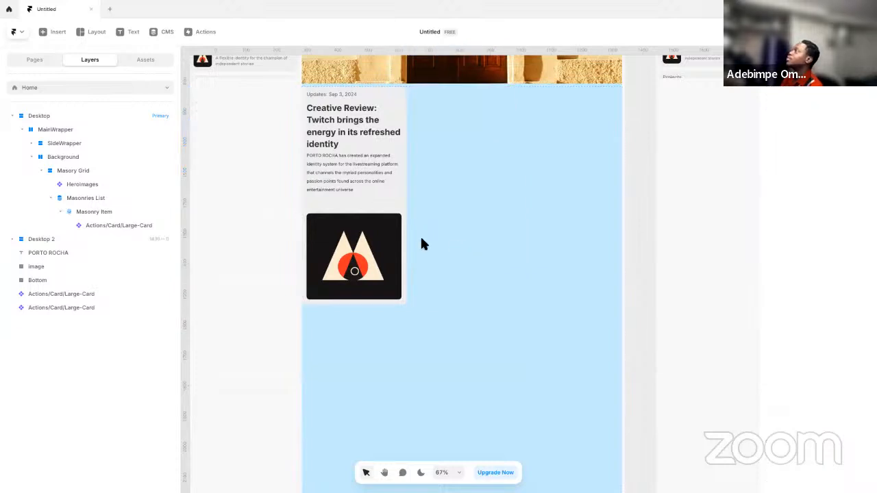
{"action": "left_click", "coordinate": [355, 172]}
{"action": "right_click", "coordinate": [368, 299]}
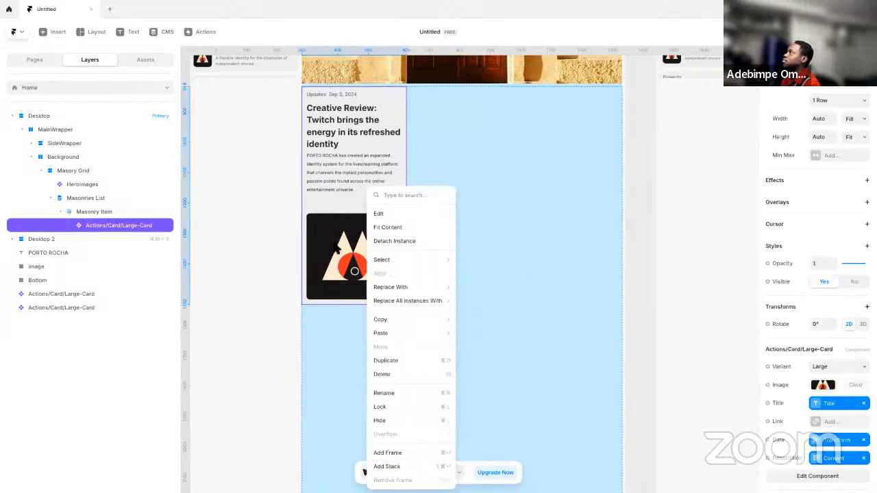
{"action": "double_click", "coordinate": [337, 218]}
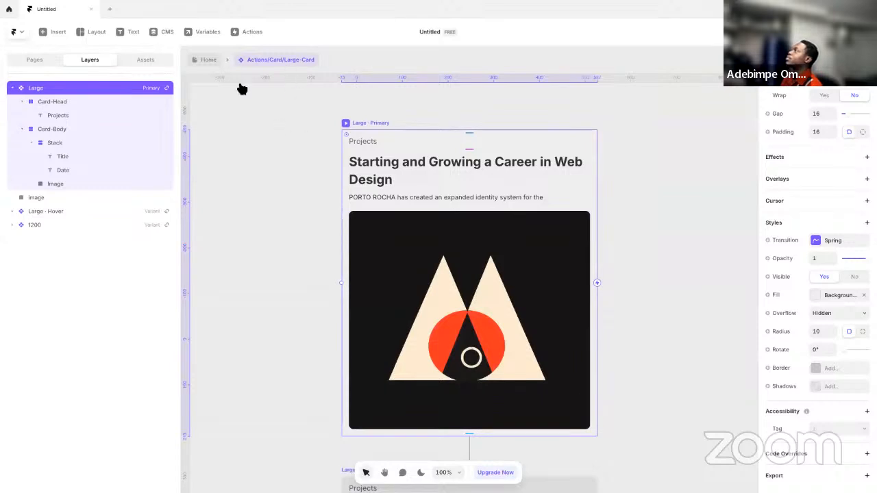
{"action": "left_click", "coordinate": [200, 59]}
- Duplicate the Creative Review item in the CMS Masonry collection and save the copy
{"action": "left_click", "coordinate": [164, 31]}
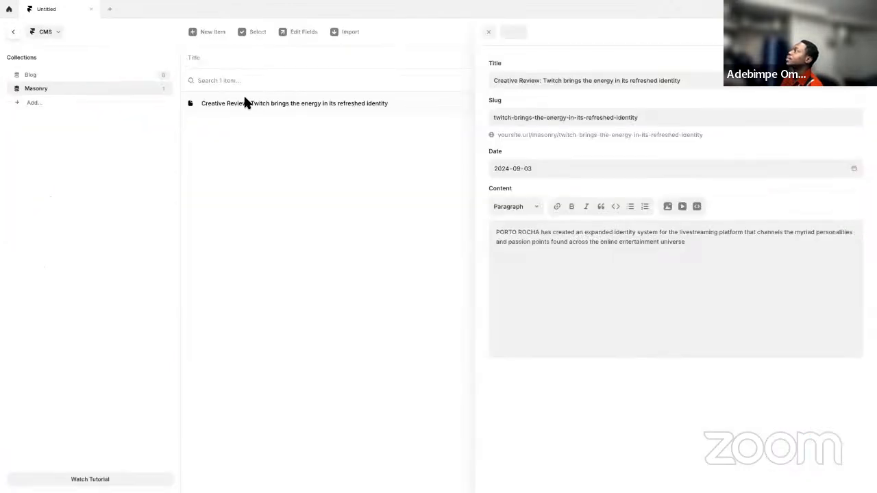
{"action": "right_click", "coordinate": [328, 114]}
{"action": "left_click", "coordinate": [348, 165]}
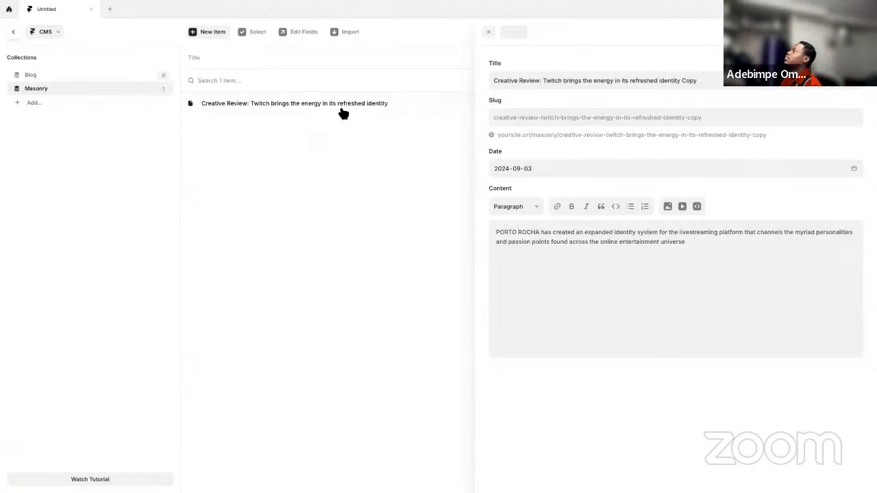
{"action": "right_click", "coordinate": [340, 111]}
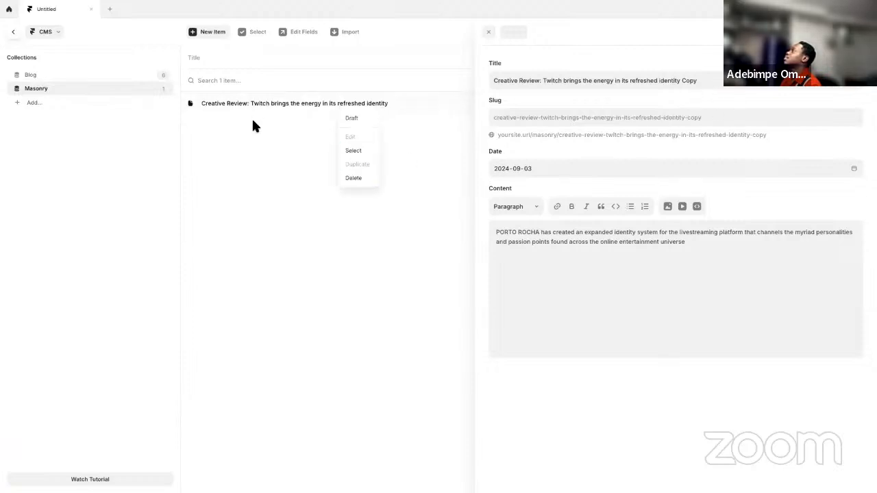
{"action": "left_click", "coordinate": [353, 177]}
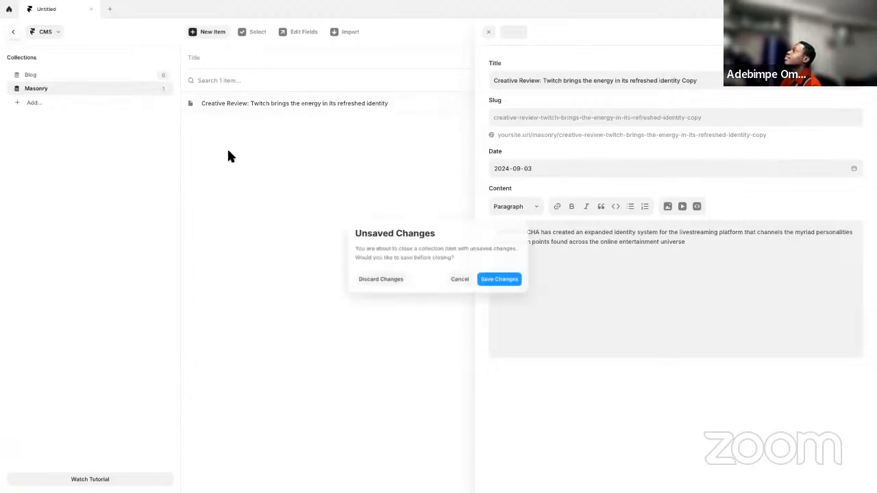
{"action": "left_click", "coordinate": [504, 280]}
- Duplicate the original Creative Review item again and try to save the new copy
{"action": "right_click", "coordinate": [364, 130]}
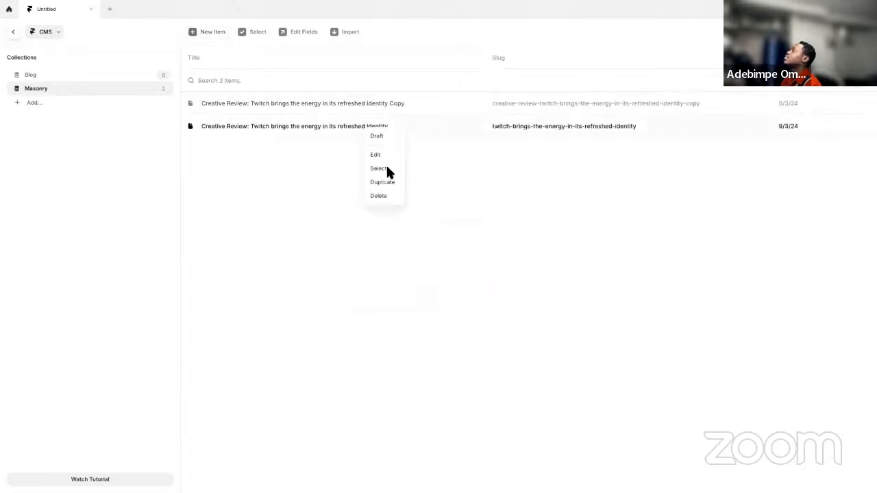
{"action": "left_click", "coordinate": [384, 182]}
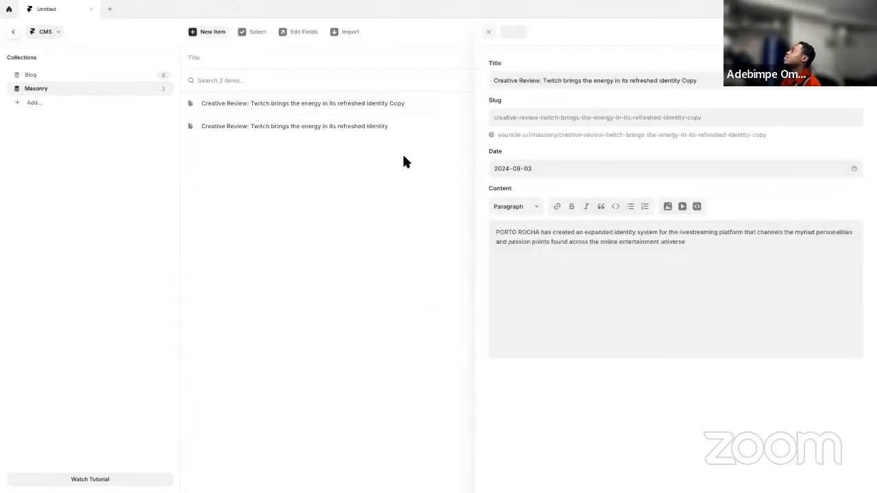
{"action": "left_click", "coordinate": [417, 197]}
{"action": "left_click", "coordinate": [515, 278]}
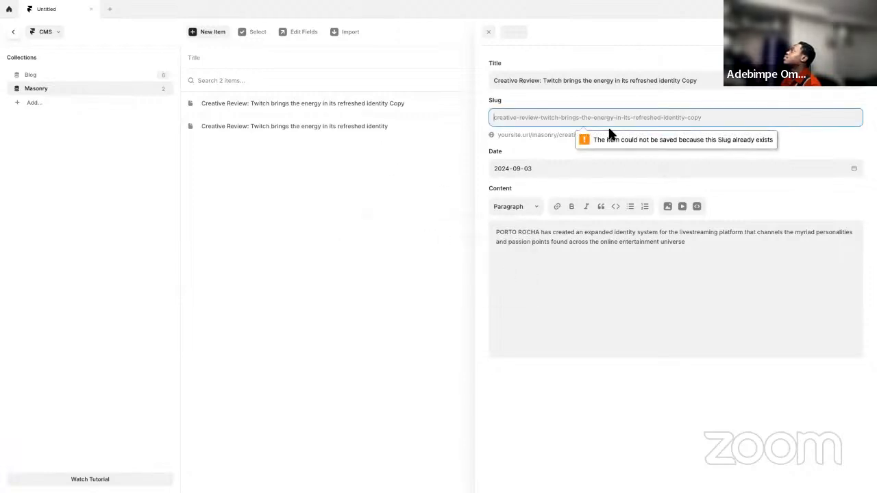
- Append "-01" to the new copy's title and save the item
{"action": "left_click", "coordinate": [698, 82]}
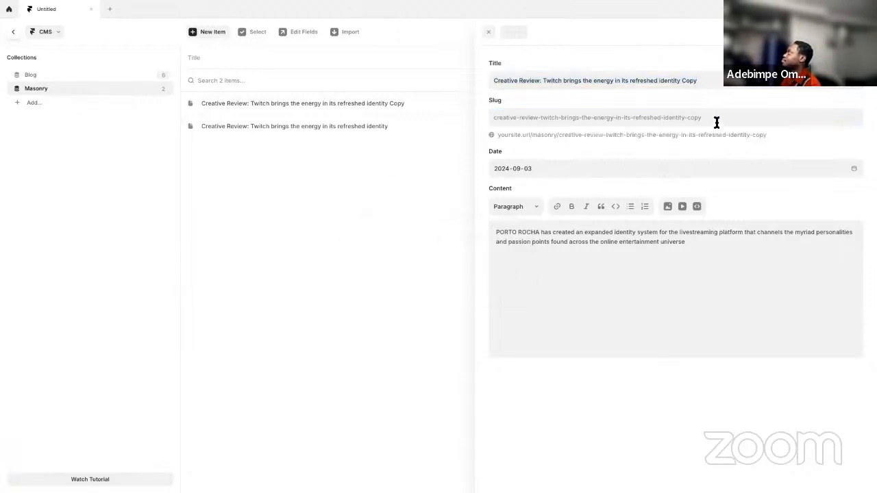
{"action": "left_click", "coordinate": [710, 117]}
{"action": "left_click", "coordinate": [706, 83]}
{"action": "left_click", "coordinate": [704, 82]}
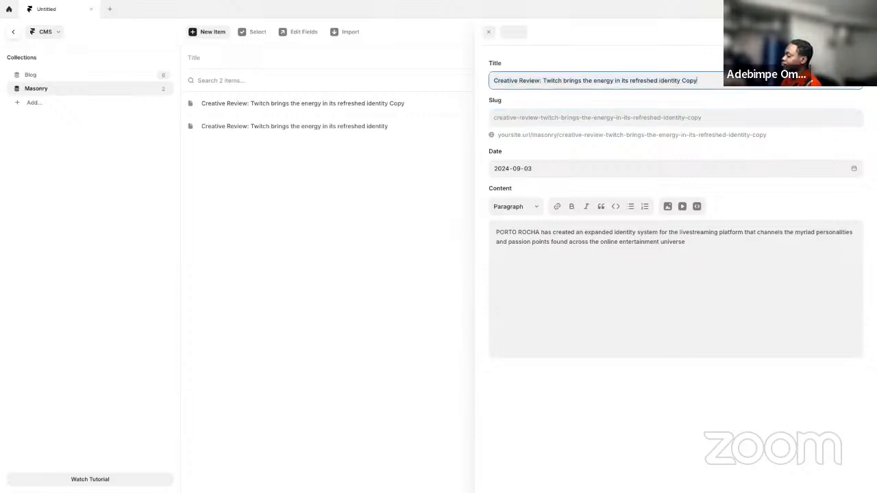
{"action": "type", "text": "-01"}
{"action": "left_click", "coordinate": [366, 198]}
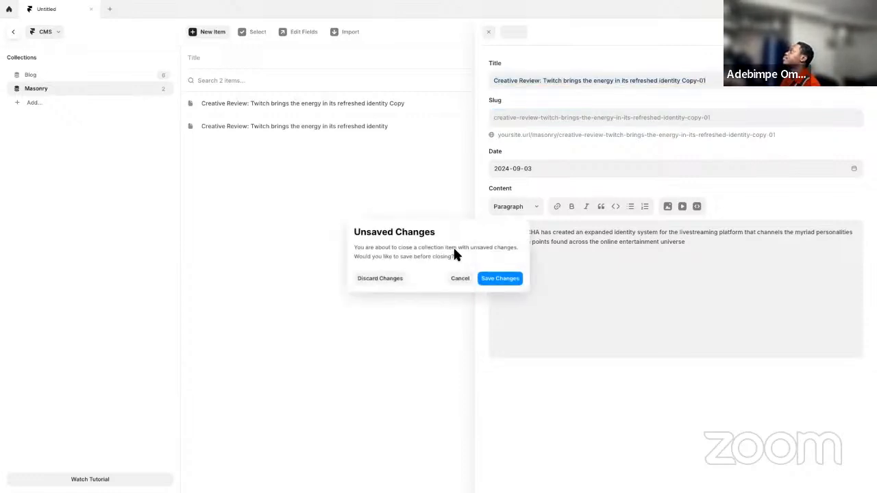
{"action": "left_click", "coordinate": [500, 278]}
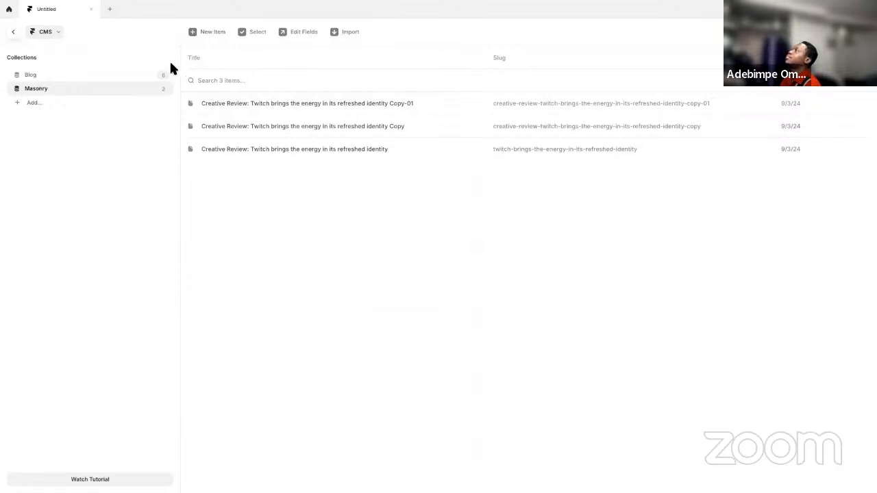
- Return to the Home page canvas and set the Masonry Item's grid to 2 columns
{"action": "left_click", "coordinate": [13, 32]}
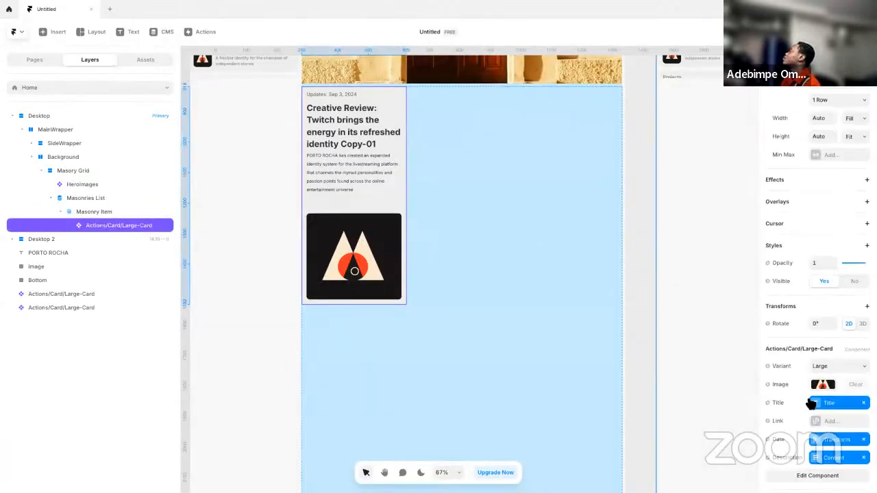
{"action": "scroll", "coordinate": [806, 402], "scroll_direction": "down", "scroll_amount": 1}
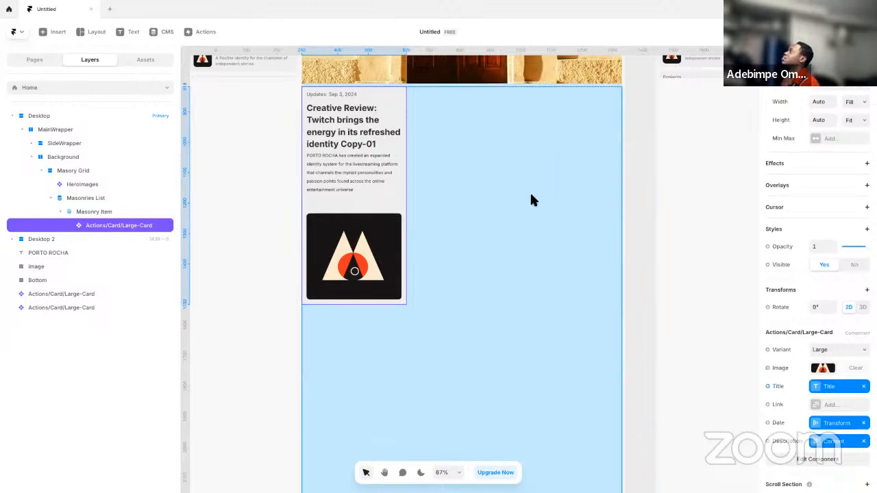
{"action": "left_click", "coordinate": [123, 213]}
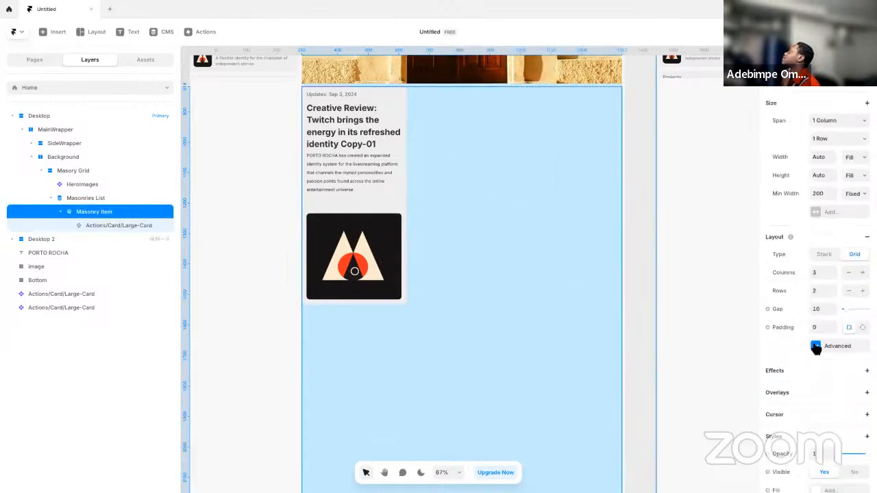
{"action": "scroll", "coordinate": [822, 335], "scroll_direction": "down", "scroll_amount": 3}
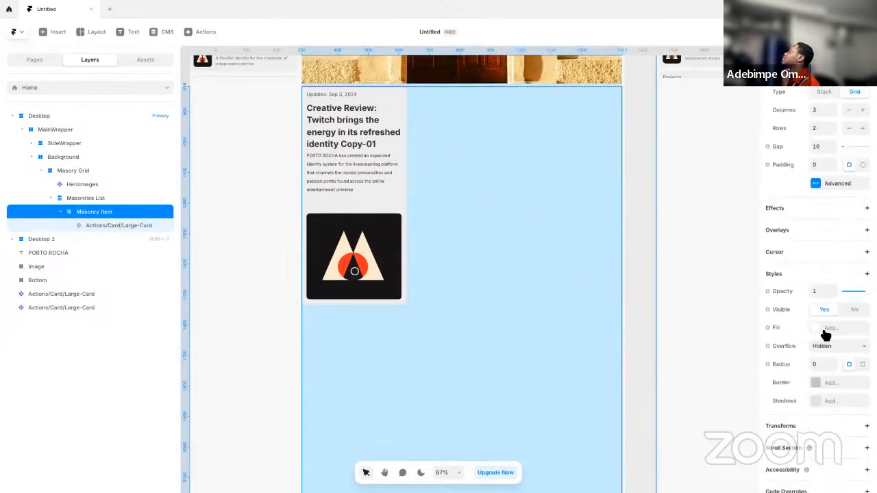
{"action": "left_click", "coordinate": [90, 198]}
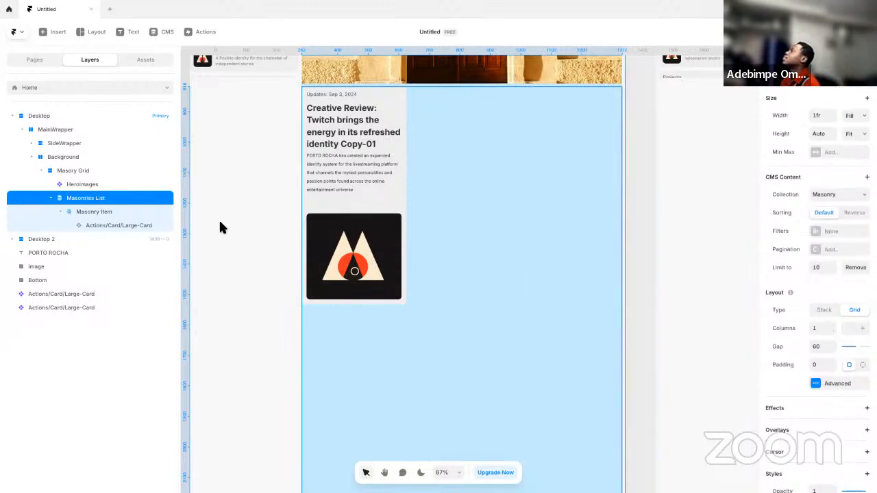
{"action": "left_click", "coordinate": [111, 206]}
{"action": "scroll", "coordinate": [811, 288], "scroll_direction": "up", "scroll_amount": 3}
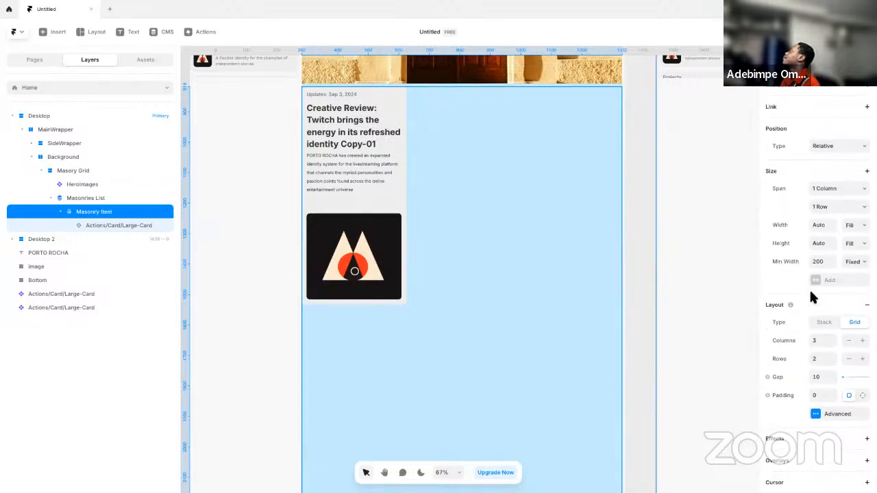
{"action": "type", "text": "1"}
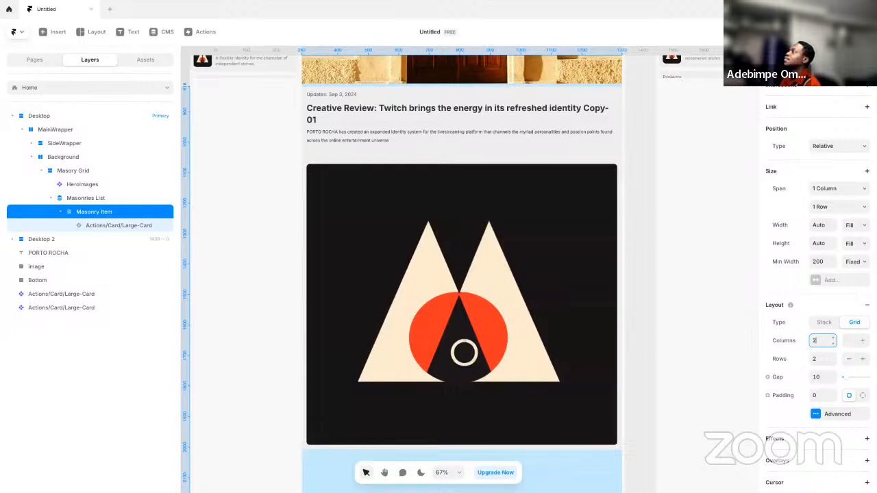
{"action": "key", "text": "Up"}
{"action": "left_click", "coordinate": [99, 225]}
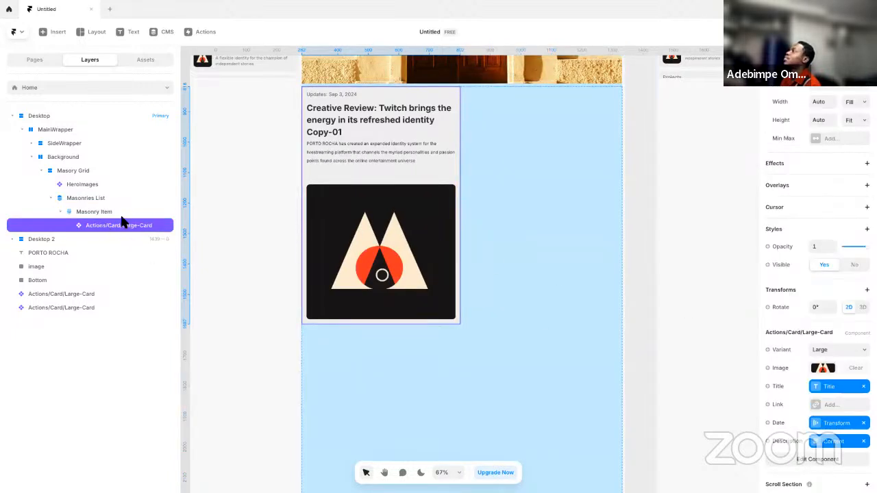
- Remove the item limit from the Masonries List and try the match options of its filters
{"action": "left_click", "coordinate": [121, 215]}
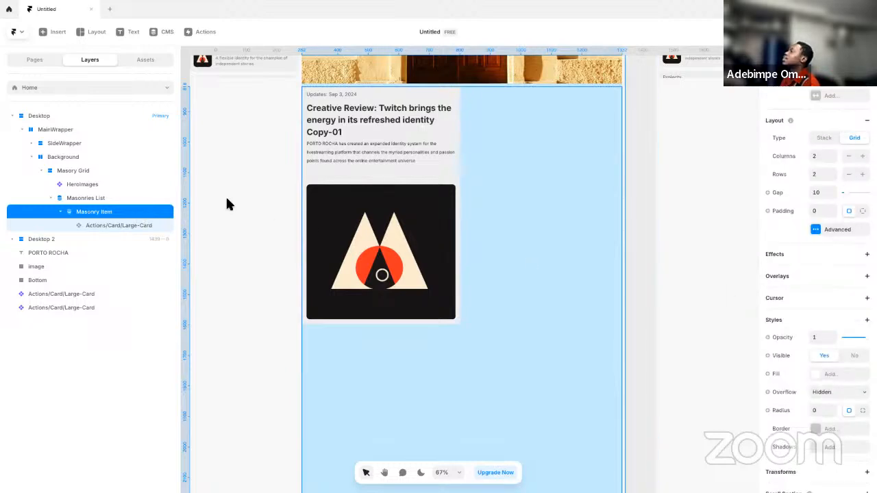
{"action": "left_click", "coordinate": [117, 199]}
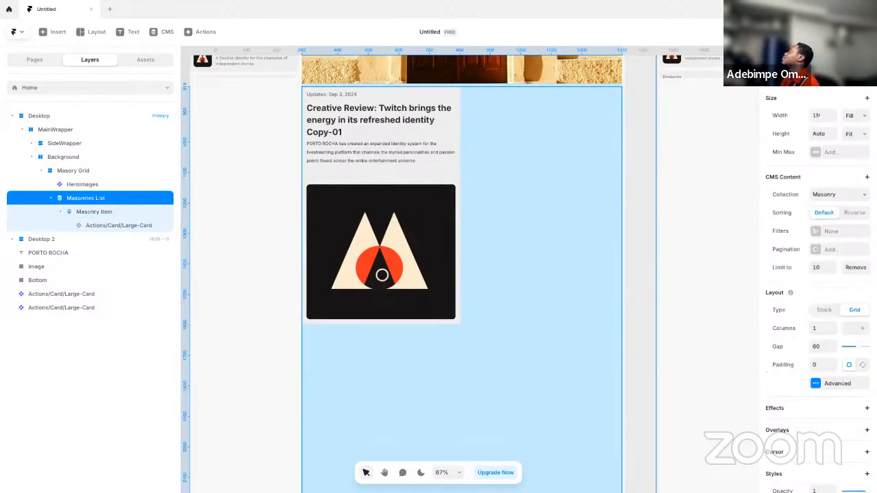
{"action": "left_click", "coordinate": [856, 269]}
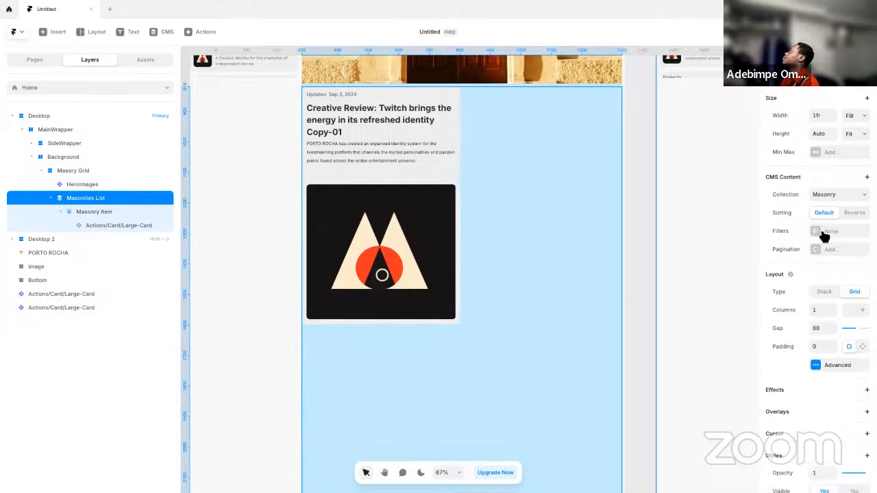
{"action": "left_click", "coordinate": [825, 232]}
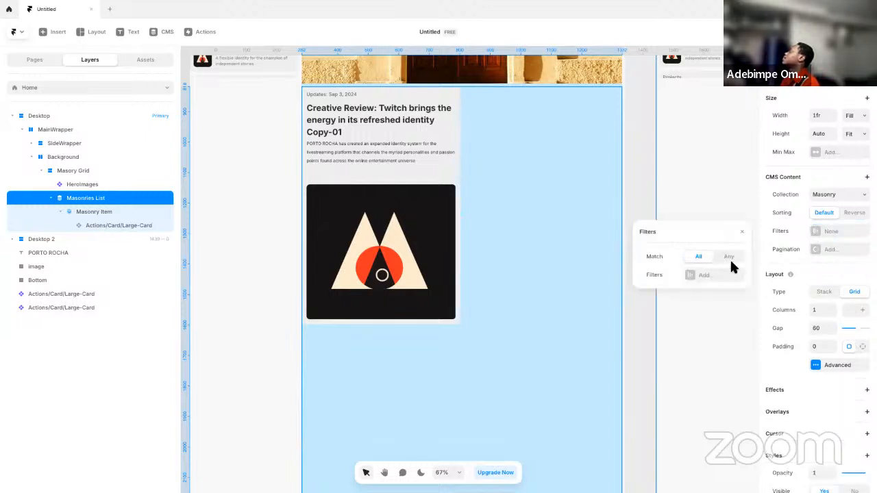
{"action": "left_click", "coordinate": [729, 257]}
{"action": "left_click", "coordinate": [707, 260]}
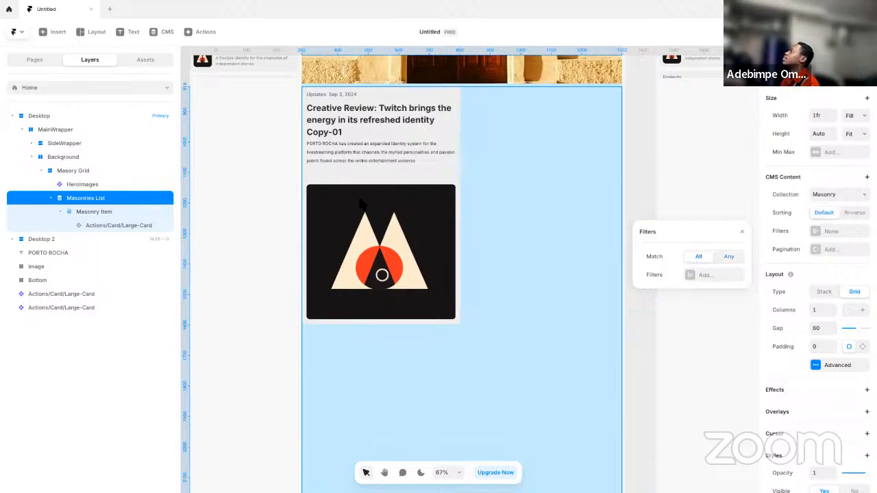
{"action": "left_click", "coordinate": [221, 215]}
- Insert a new Masonry collection list inside the Masonry Item, beside the existing large card
{"action": "left_click", "coordinate": [382, 235]}
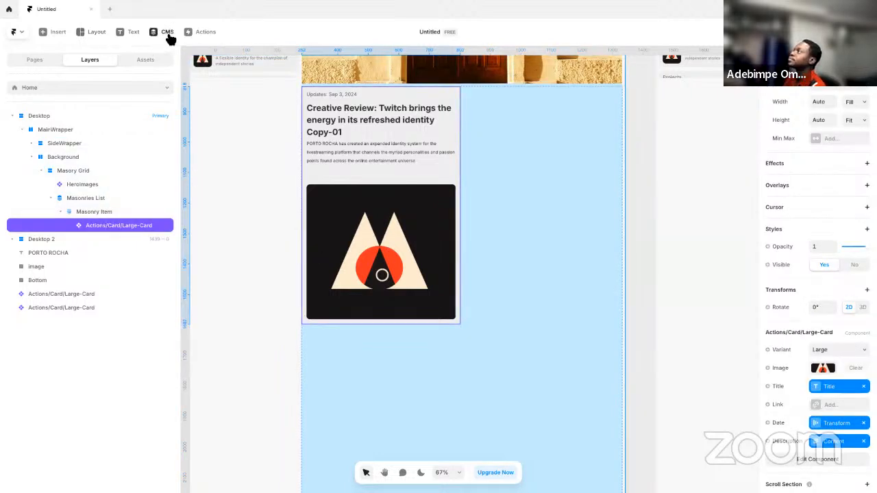
{"action": "left_click", "coordinate": [53, 34]}
{"action": "mouse_move", "coordinate": [95, 228]}
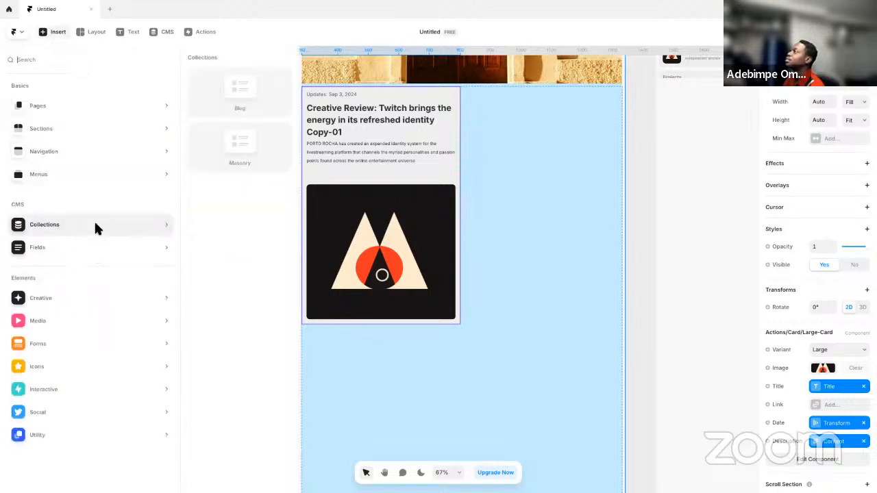
{"action": "left_click_drag", "start_coordinate": [236, 160], "coordinate": [520, 348]}
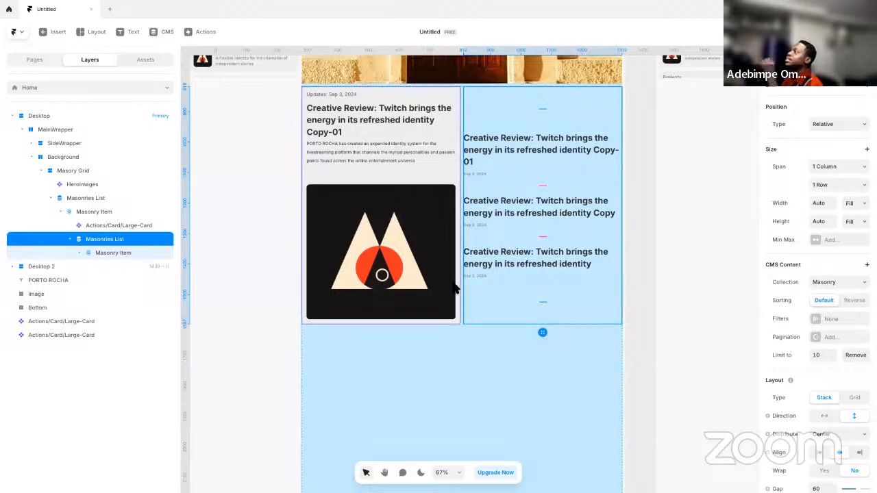
- Move the large card layer into the nested list's Masonry Item, above its Title and Date
{"action": "left_click", "coordinate": [80, 253]}
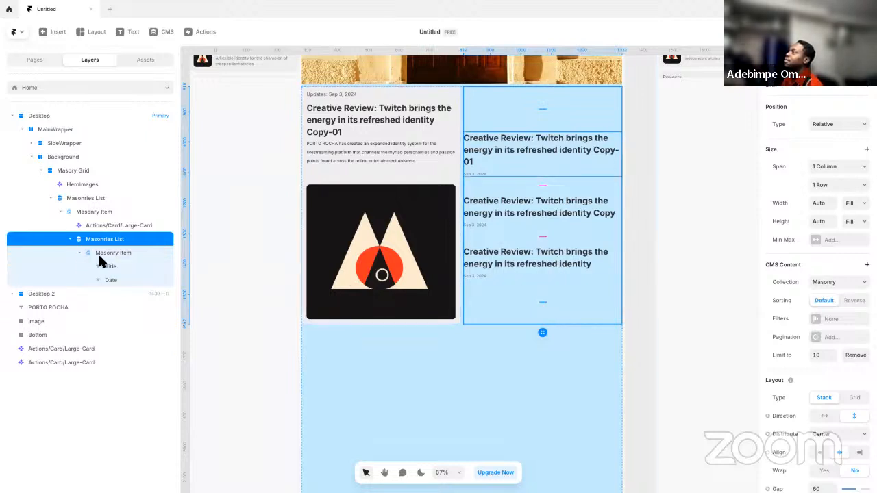
{"action": "left_click", "coordinate": [100, 253]}
{"action": "left_click", "coordinate": [109, 267]}
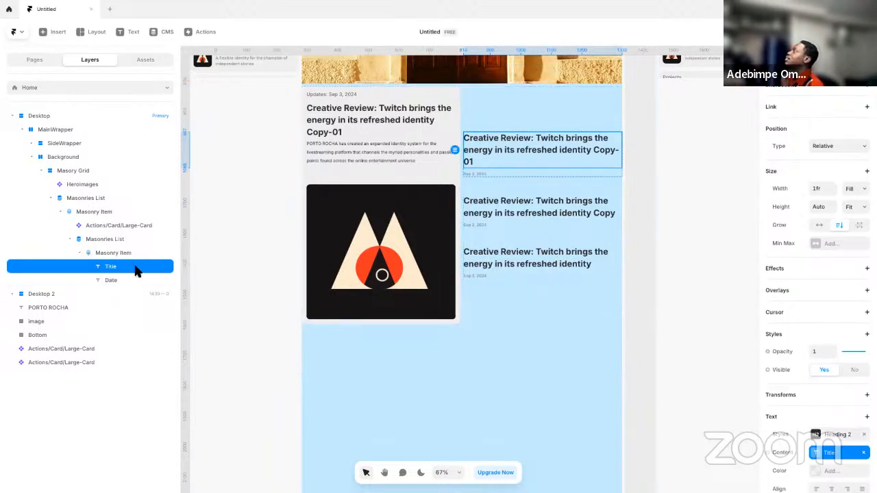
{"action": "left_click_drag", "start_coordinate": [127, 226], "coordinate": [130, 267]}
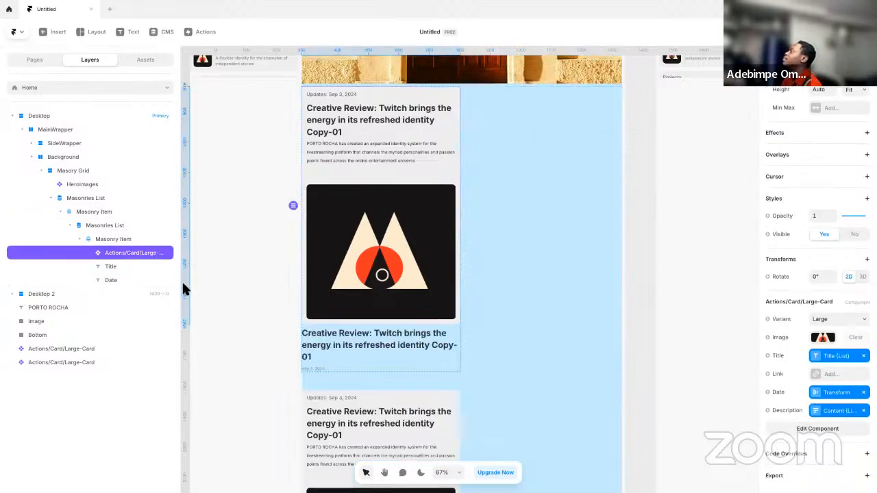
- Delete the default Title and Date text layers from the nested Masonry Item
{"action": "scroll", "coordinate": [461, 370], "scroll_direction": "up", "scroll_amount": 2}
{"action": "scroll", "coordinate": [462, 364], "scroll_direction": "down", "scroll_amount": 10}
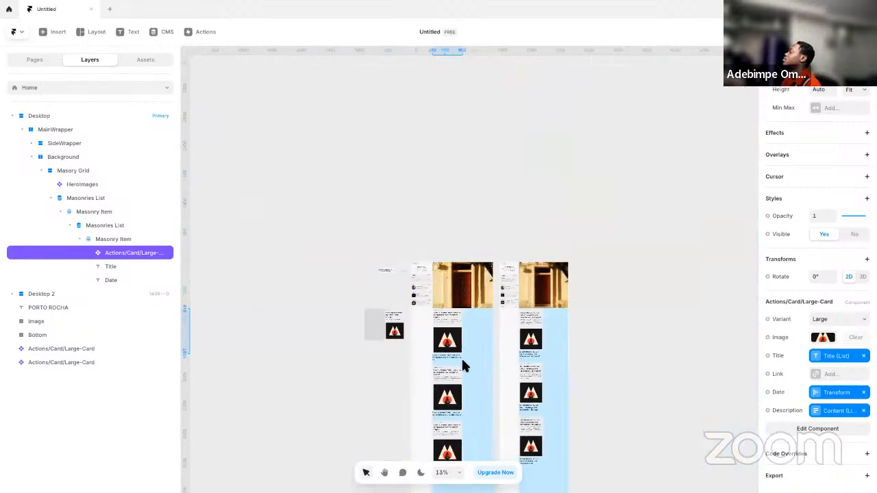
{"action": "scroll", "coordinate": [463, 376], "scroll_direction": "up", "scroll_amount": 5}
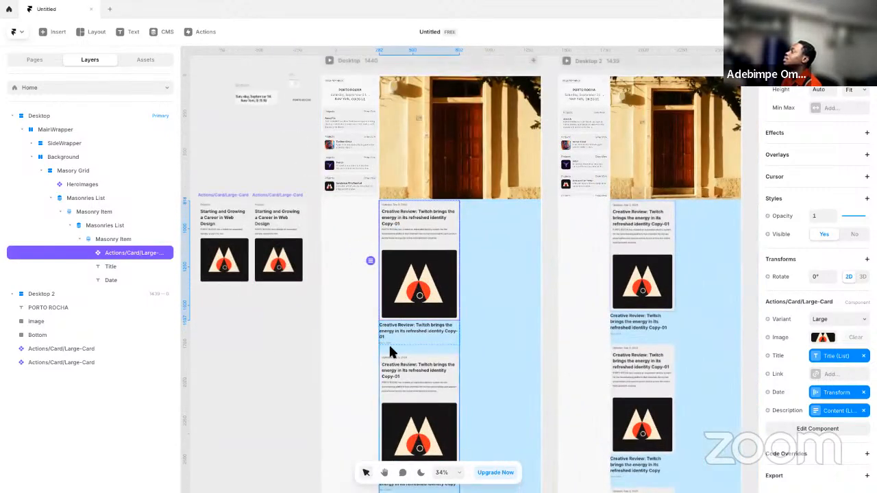
{"action": "left_click", "coordinate": [129, 265]}
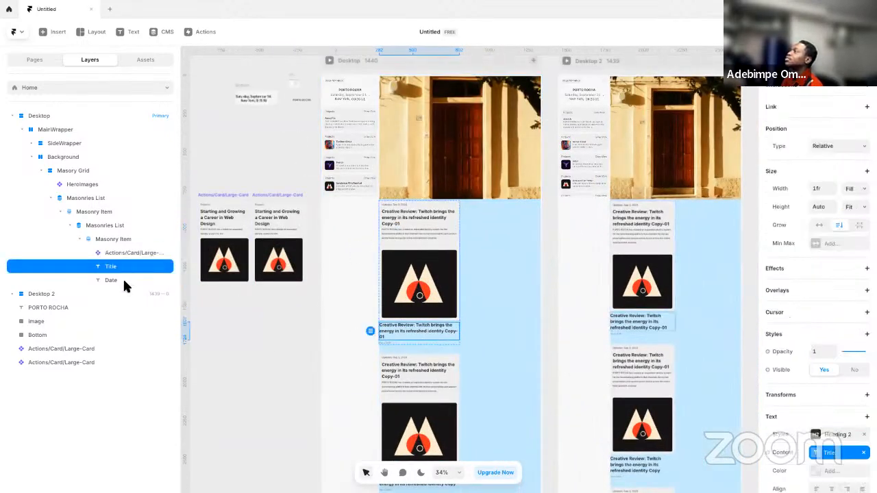
{"action": "left_click", "coordinate": [123, 279], "text": "shift"}
{"action": "key", "text": "Delete"}
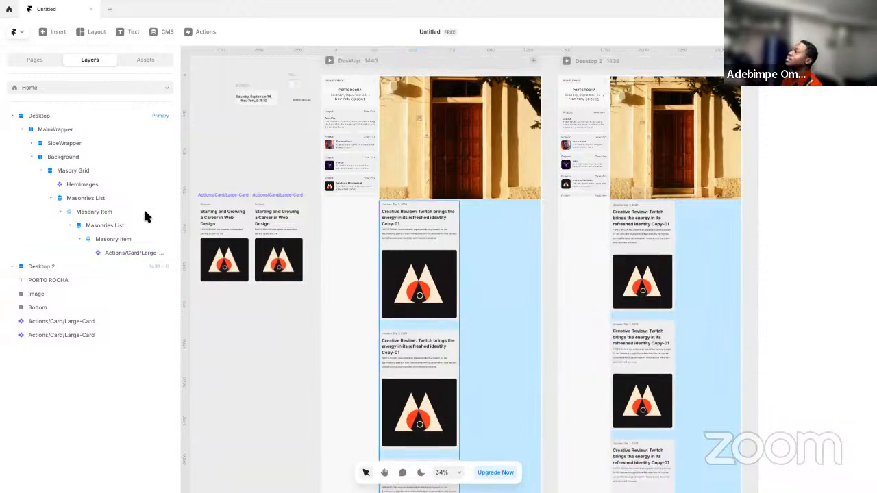
- Move the nested Masonries List out into the Masory Grid below HeroImages and delete the emptied old list
{"action": "left_click", "coordinate": [124, 241]}
{"action": "left_click", "coordinate": [123, 227]}
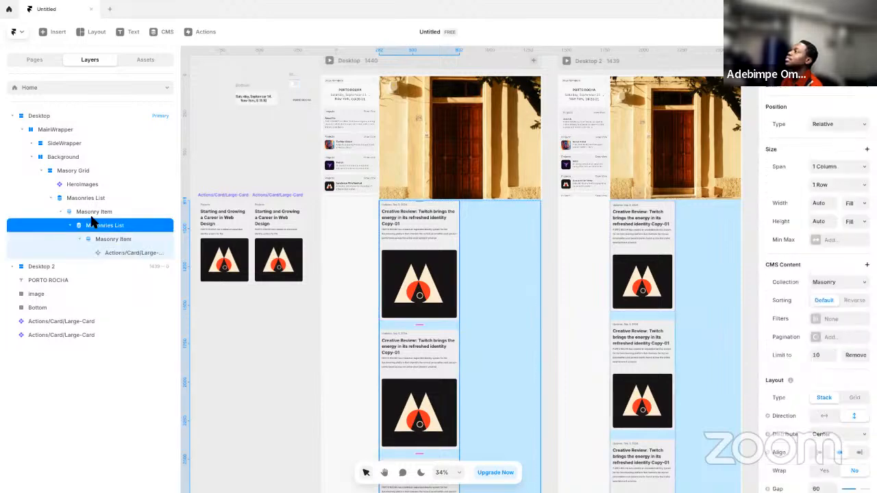
{"action": "left_click_drag", "start_coordinate": [95, 228], "coordinate": [81, 196]}
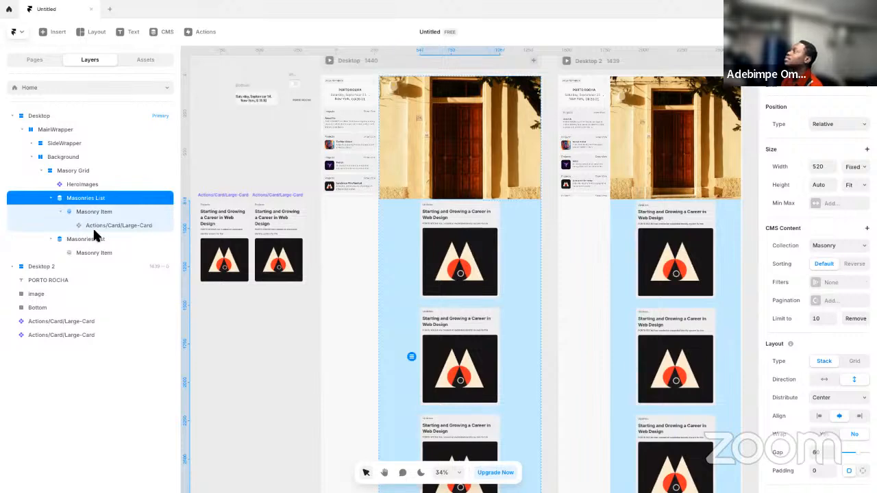
{"action": "left_click", "coordinate": [82, 238]}
{"action": "key", "text": "Delete"}
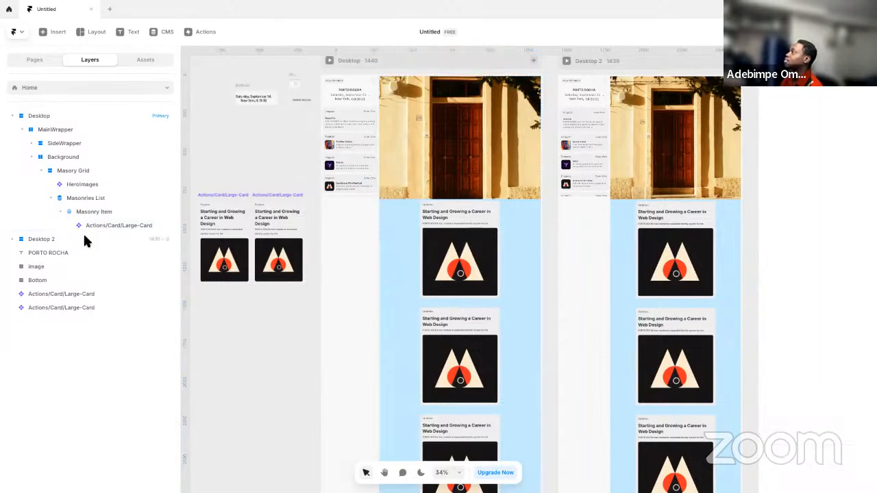
- Set the remaining Masonries List's width to Fill
{"action": "left_click", "coordinate": [110, 198]}
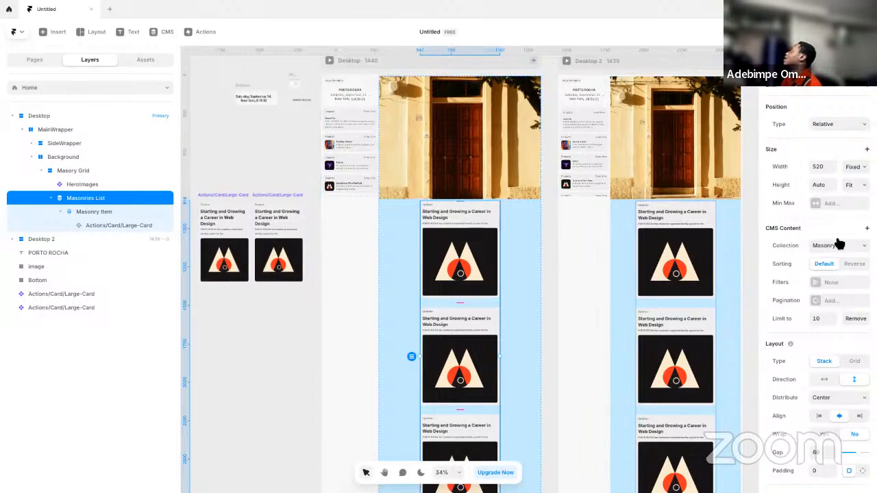
{"action": "left_click", "coordinate": [856, 166]}
{"action": "key", "text": "Escape"}
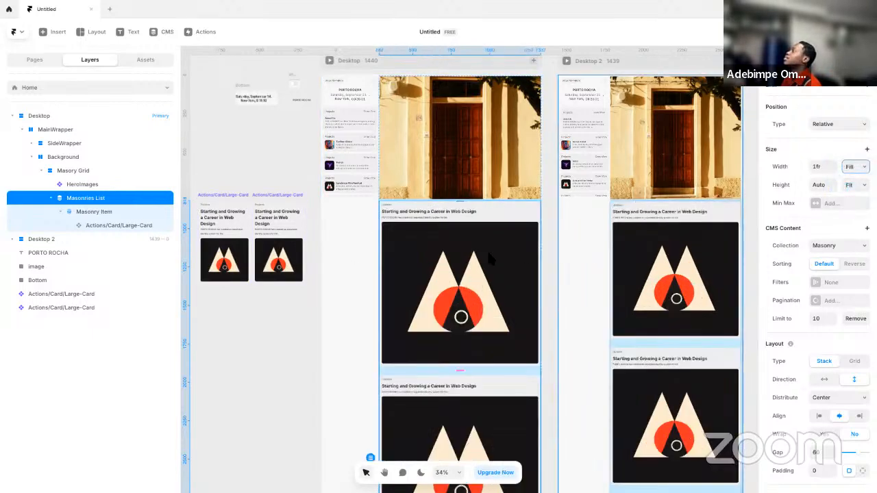
- Try a grid layout with 3 and 2 columns on the Masonry Item and return it to Stack
{"action": "left_click", "coordinate": [165, 210]}
{"action": "left_click", "coordinate": [853, 286]}
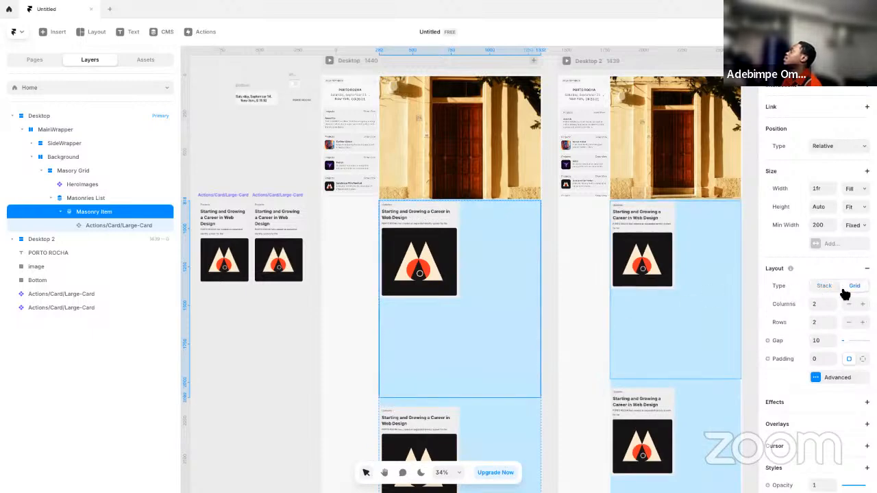
{"action": "left_click", "coordinate": [821, 304]}
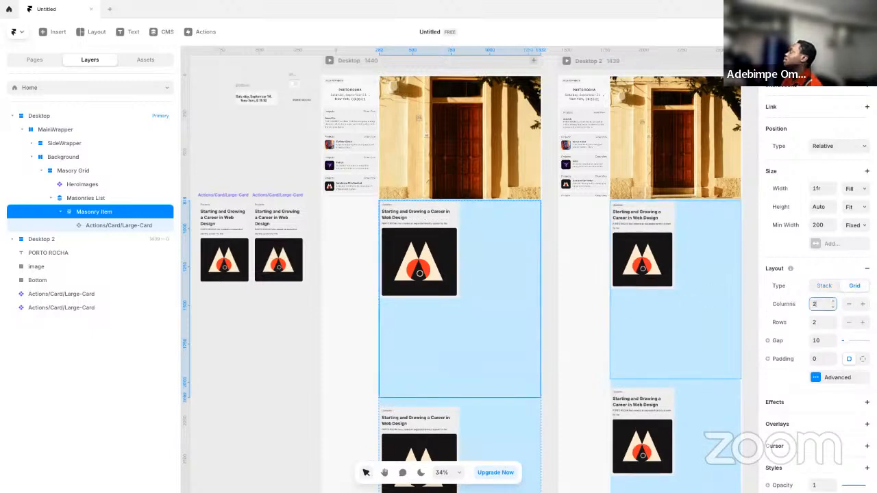
{"action": "type", "text": "3"}
{"action": "key", "text": "Return"}
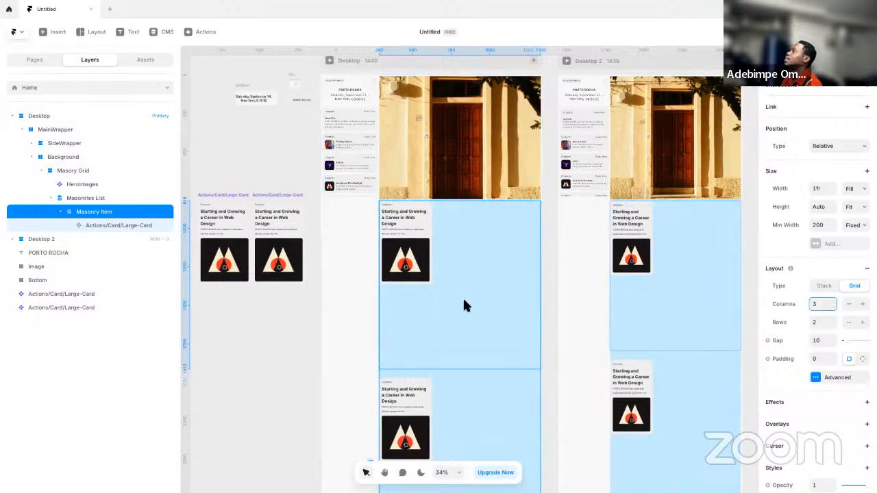
{"action": "type", "text": "2"}
{"action": "key", "text": "Return"}
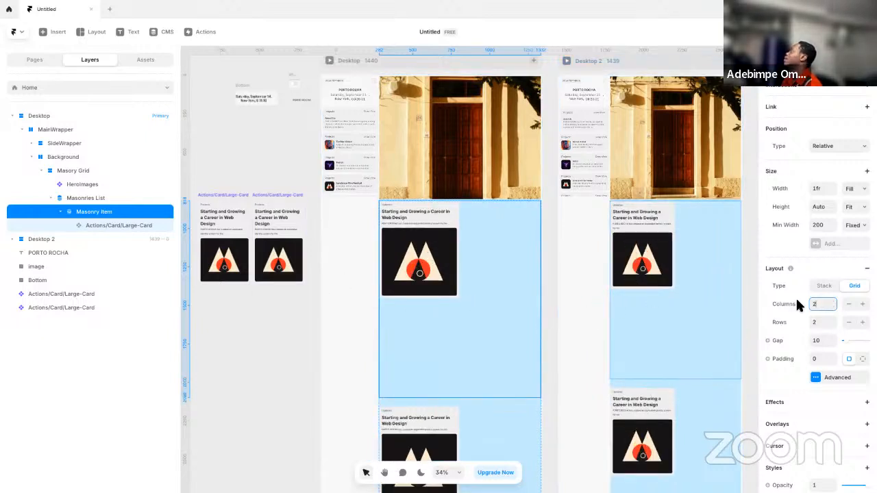
{"action": "left_click", "coordinate": [824, 286]}
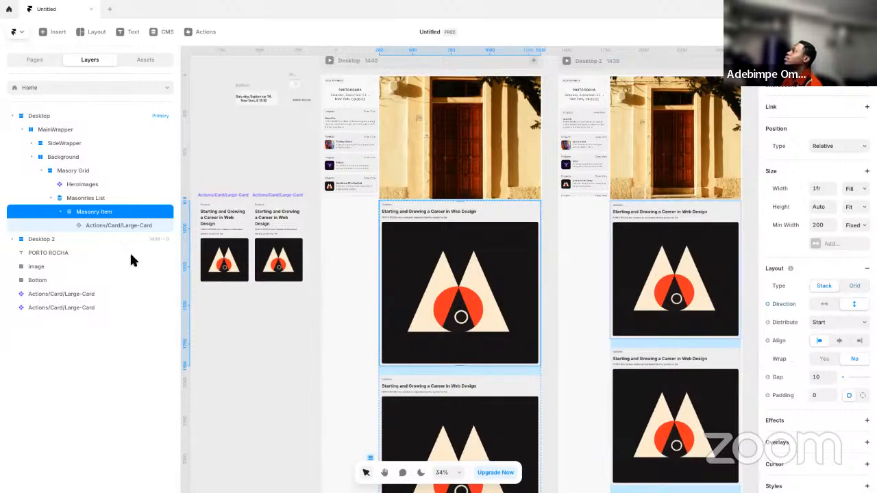
- Switch the Masonries List to a grid layout with 3 columns and a gap of 20
{"action": "left_click", "coordinate": [117, 198]}
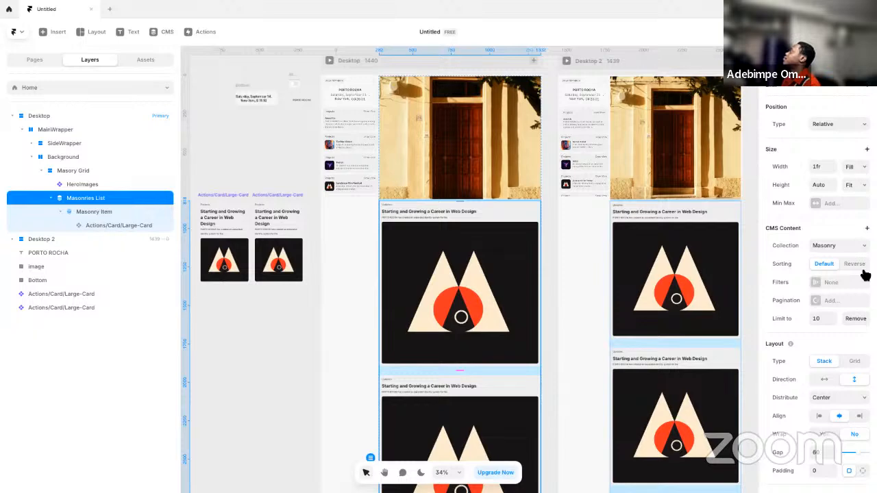
{"action": "left_click", "coordinate": [852, 365]}
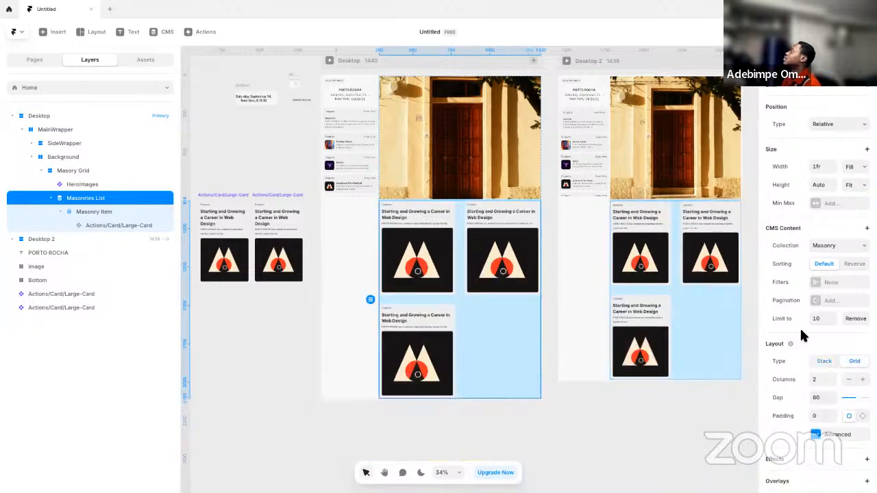
{"action": "left_click", "coordinate": [817, 381]}
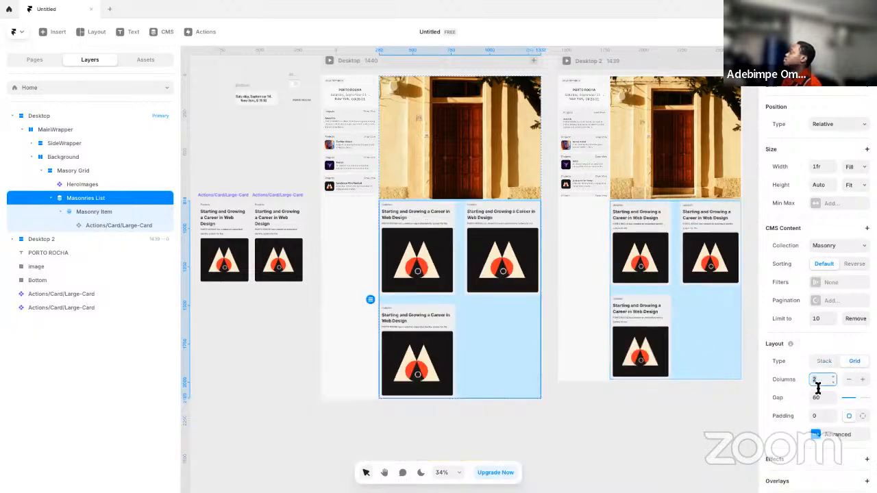
{"action": "type", "text": "3"}
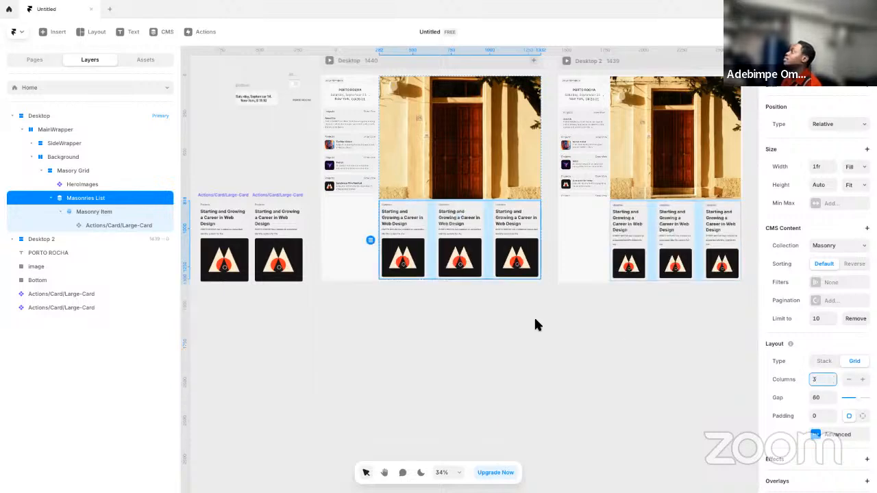
{"action": "left_click", "coordinate": [817, 398]}
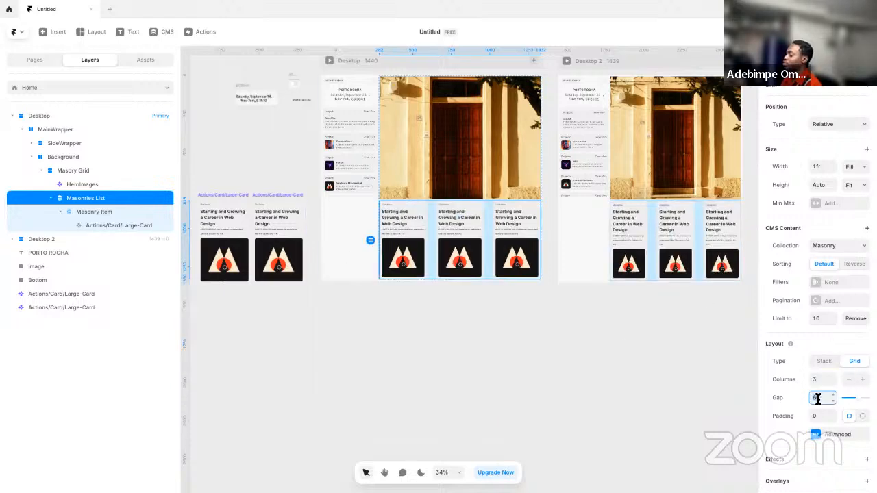
{"action": "type", "text": "20"}
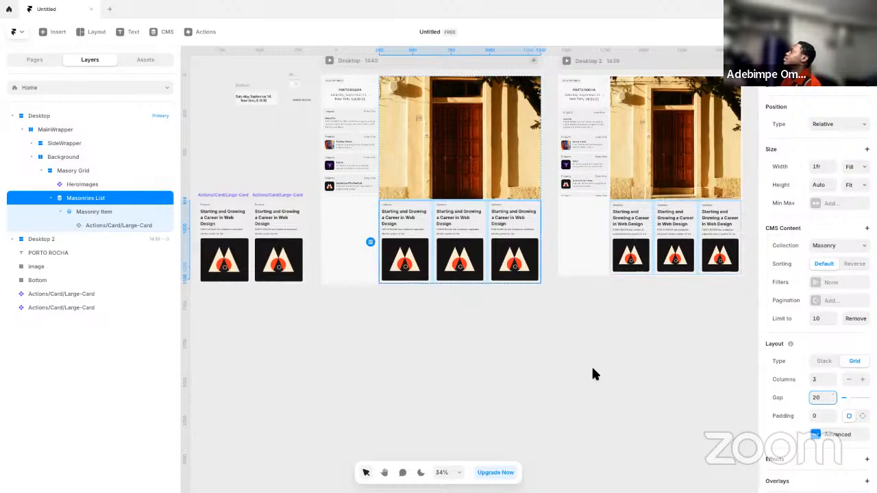
{"action": "left_click", "coordinate": [593, 373]}
{"action": "scroll", "coordinate": [594, 373], "scroll_direction": "up", "scroll_amount": 3}
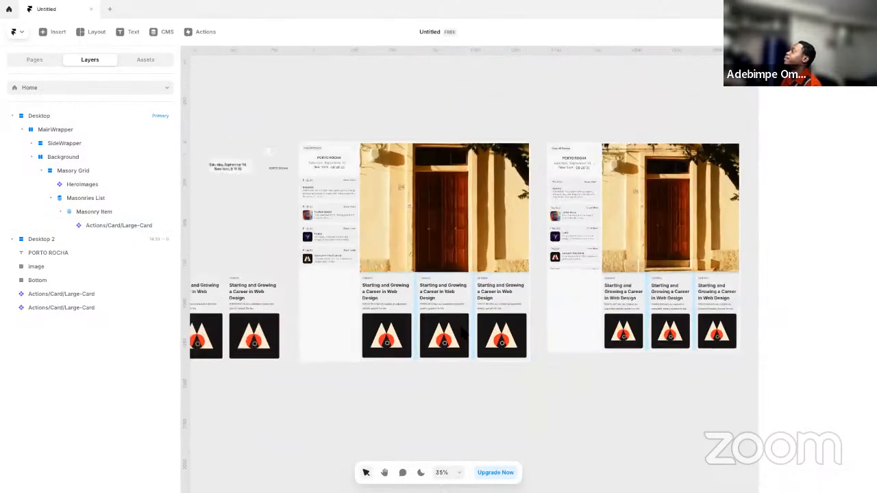
{"action": "scroll", "coordinate": [462, 331], "scroll_direction": "up", "scroll_amount": 5}
{"action": "left_click", "coordinate": [481, 258]}
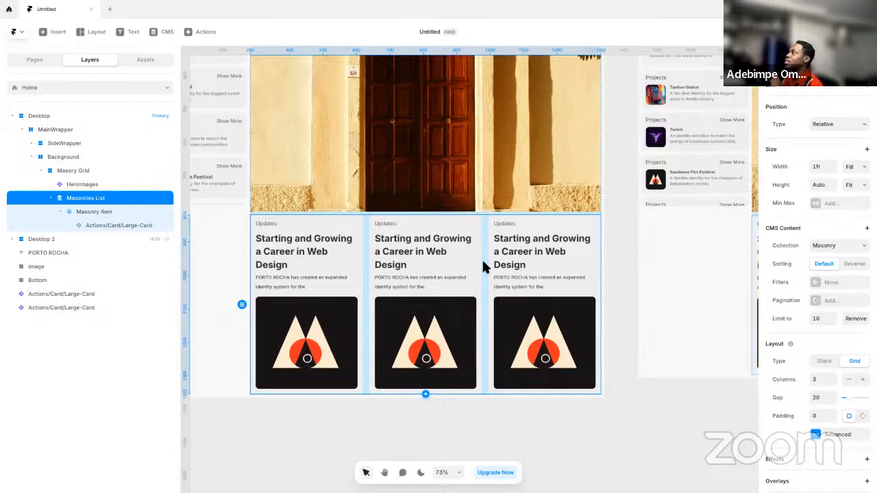
{"action": "left_click", "coordinate": [487, 437]}
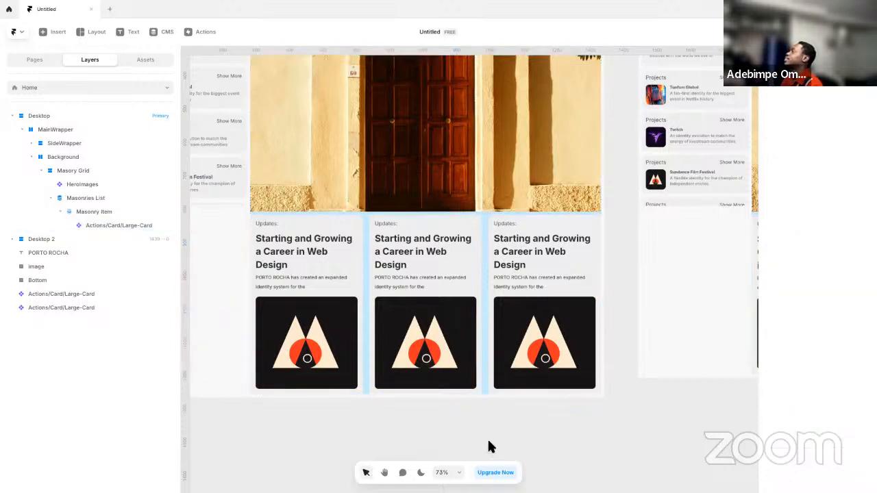
{"action": "left_click", "coordinate": [500, 304]}
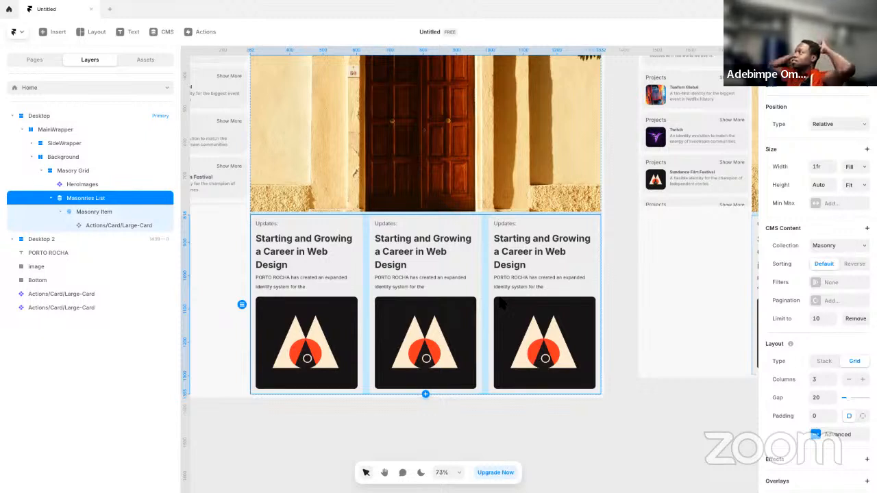
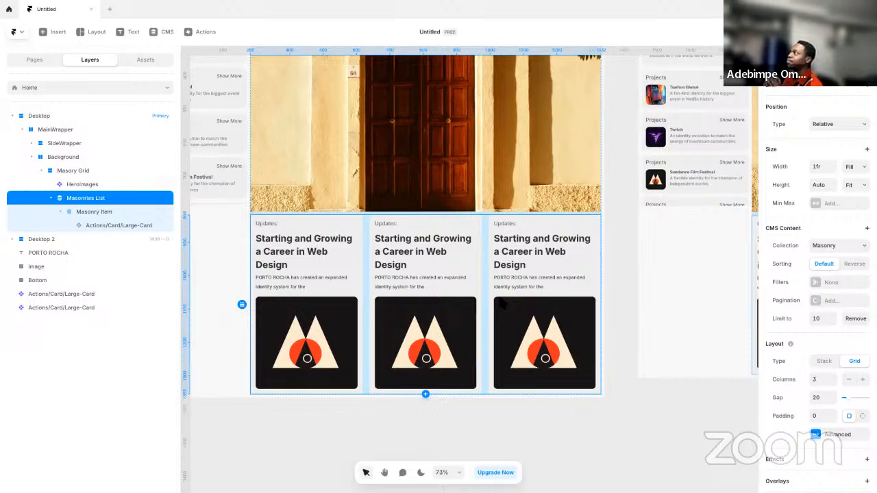
- Examine the large card component's primary variant and its image settings, and return to the Home page
{"action": "left_click", "coordinate": [581, 437]}
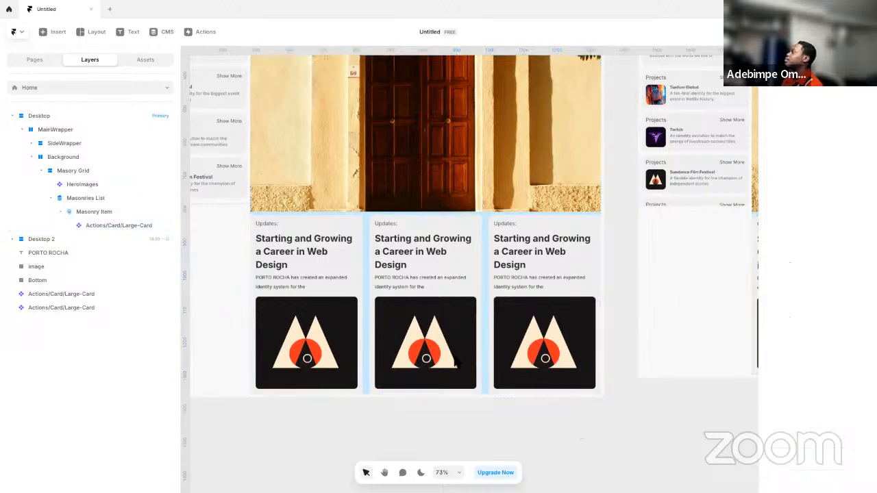
{"action": "double_click", "coordinate": [298, 312]}
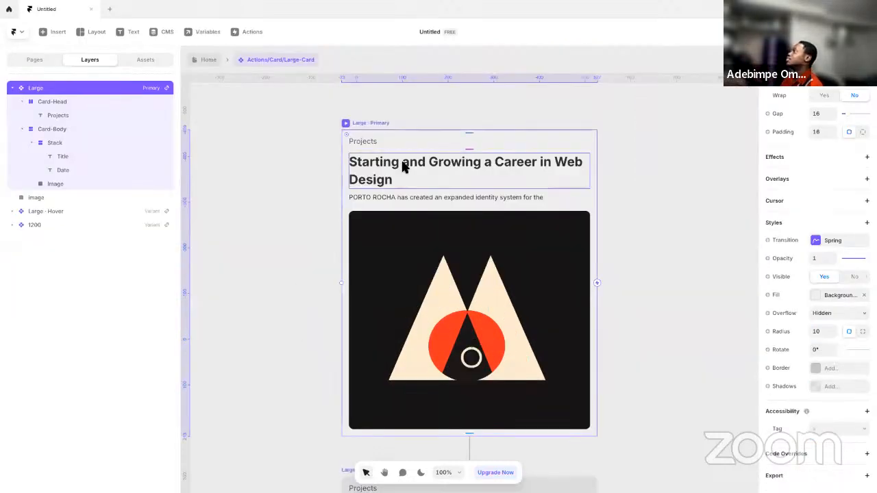
{"action": "scroll", "coordinate": [466, 228], "scroll_direction": "up", "scroll_amount": 3}
{"action": "scroll", "coordinate": [465, 218], "scroll_direction": "down", "scroll_amount": 4}
{"action": "scroll", "coordinate": [575, 248], "scroll_direction": "right", "scroll_amount": 3}
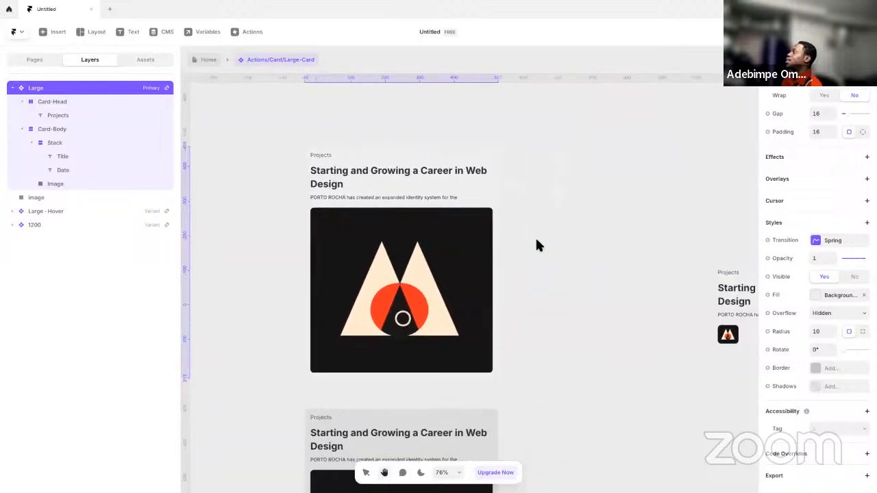
{"action": "left_click", "coordinate": [437, 252]}
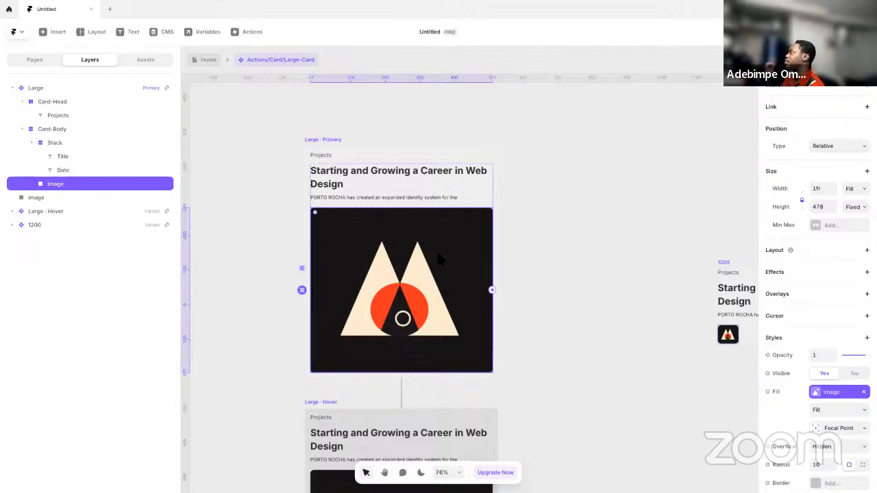
{"action": "left_click", "coordinate": [195, 61]}
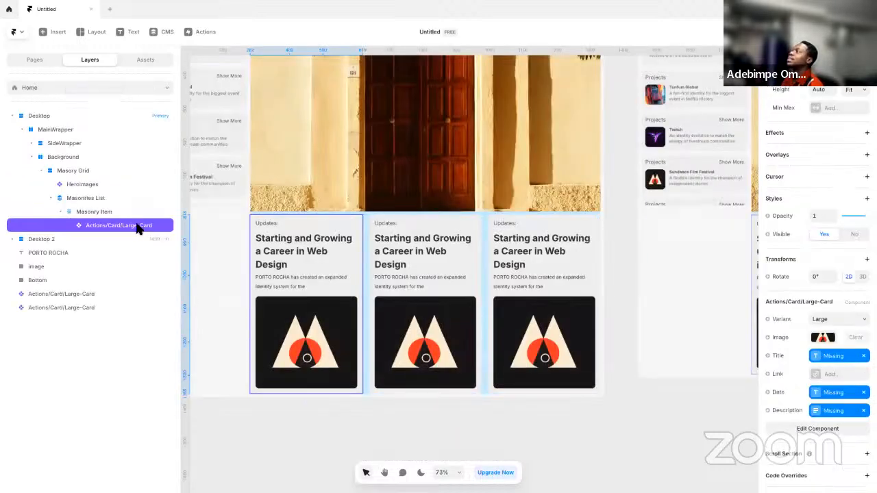
- Detach the Actions/Card/Large-Card instance inside the Masonry Item from its component
{"action": "right_click", "coordinate": [137, 228]}
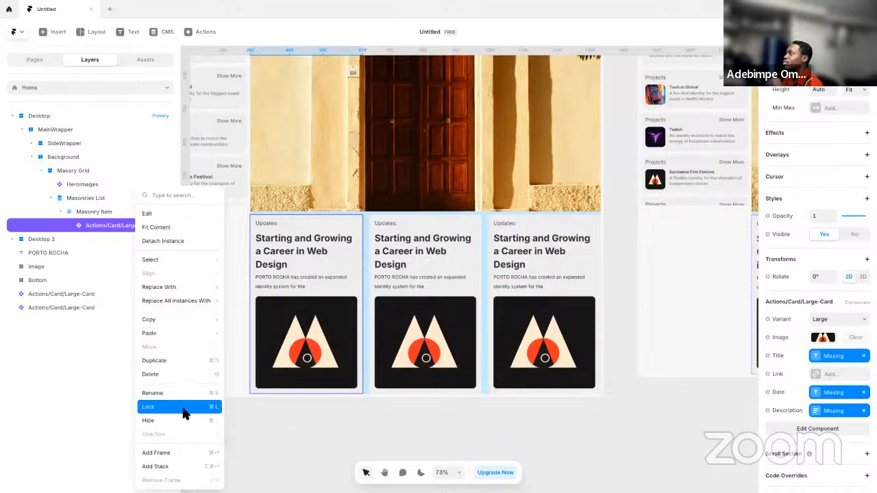
{"action": "mouse_move", "coordinate": [194, 320]}
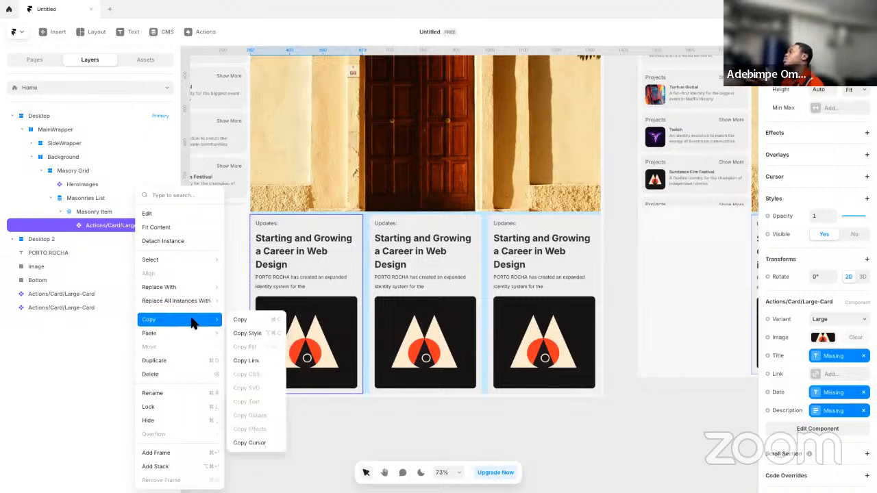
{"action": "mouse_move", "coordinate": [184, 299]}
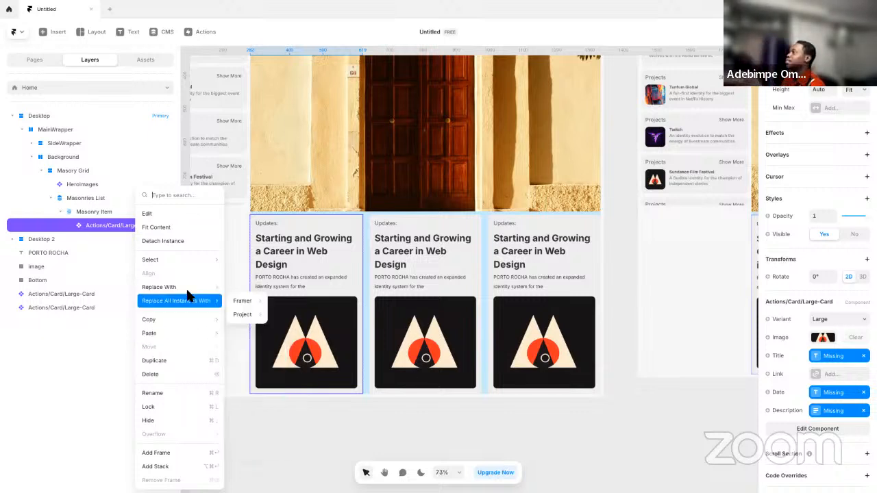
{"action": "left_click", "coordinate": [171, 241]}
{"action": "scroll", "coordinate": [342, 342], "scroll_direction": "left", "scroll_amount": 2}
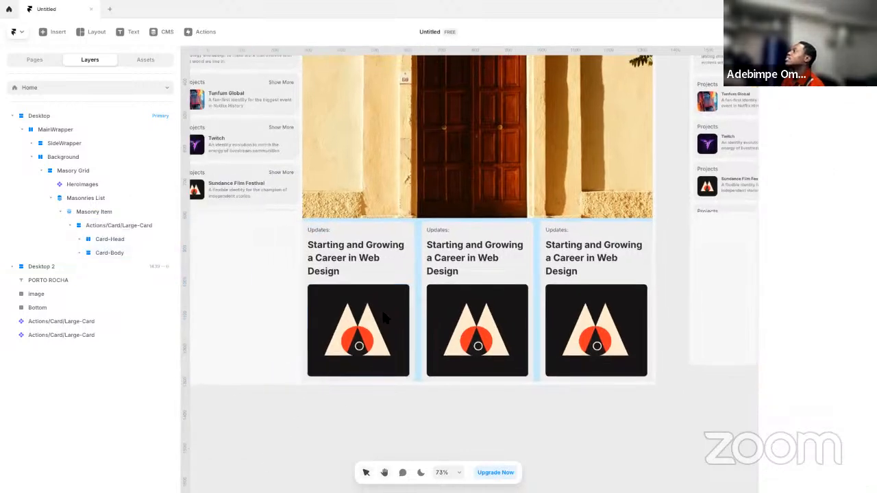
- Bind the detached card's Title text content to the collection's Title variable
{"action": "left_click", "coordinate": [382, 308]}
{"action": "left_click", "coordinate": [361, 259]}
{"action": "scroll", "coordinate": [781, 445], "scroll_direction": "down", "scroll_amount": 4}
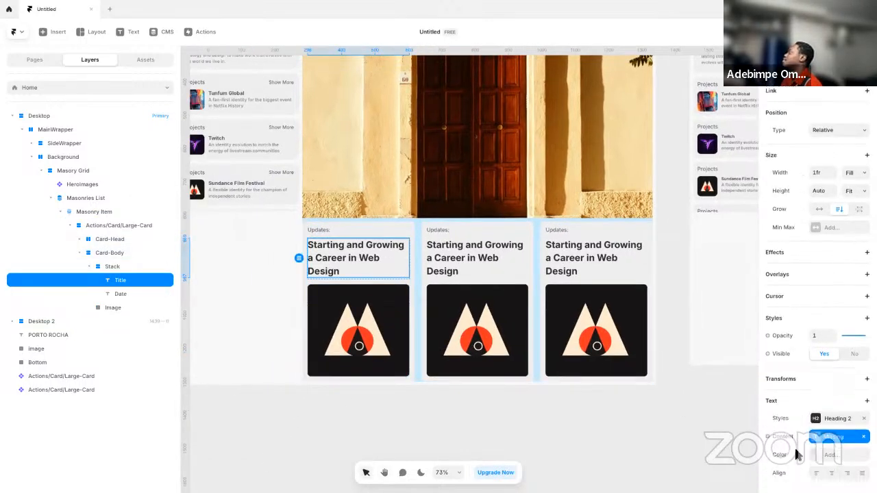
{"action": "left_click", "coordinate": [788, 375]}
{"action": "mouse_move", "coordinate": [793, 405]}
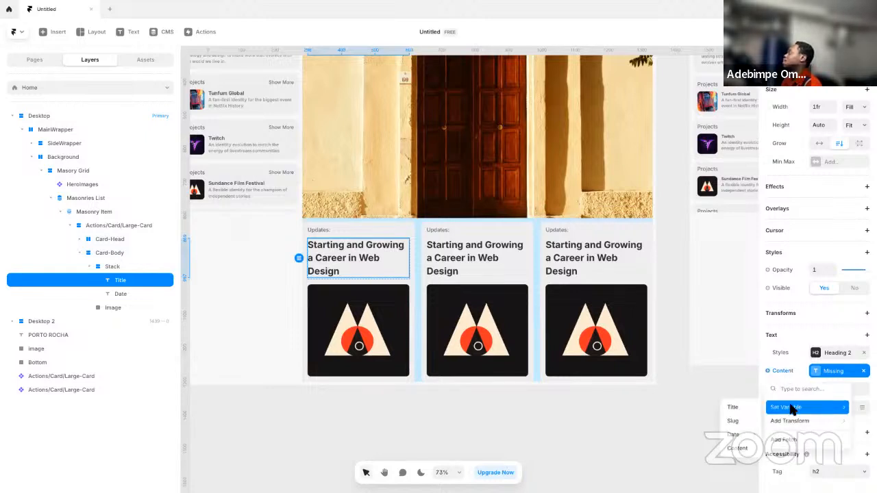
{"action": "left_click", "coordinate": [738, 407]}
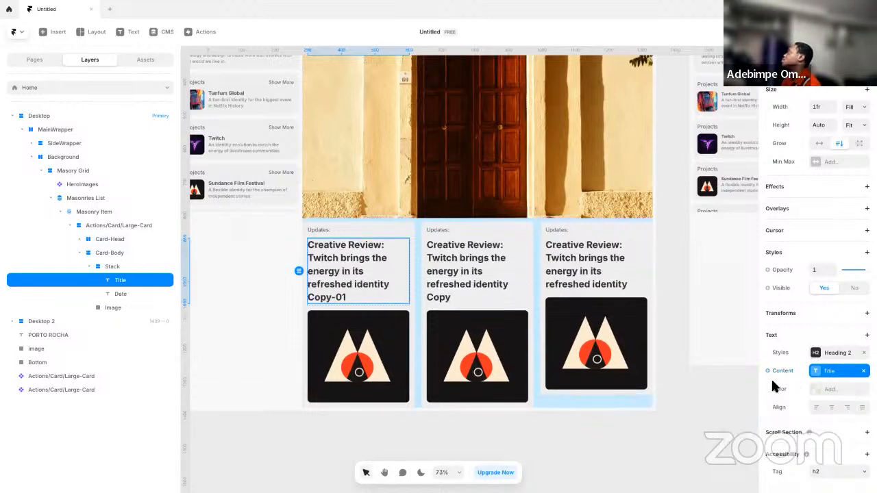
- Bind the card head's "Updates:" text to the collection's Date variable, keeping the date format and prefix
{"action": "left_click", "coordinate": [322, 231]}
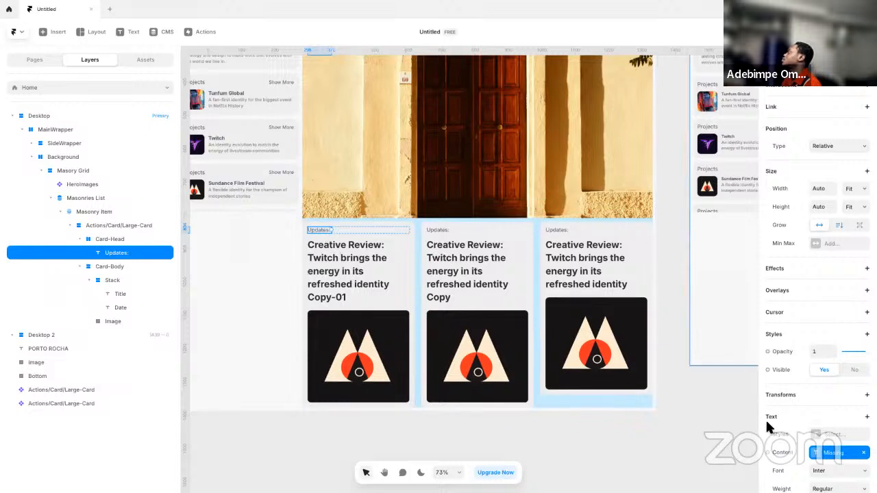
{"action": "left_click", "coordinate": [788, 456]}
{"action": "mouse_move", "coordinate": [796, 416]}
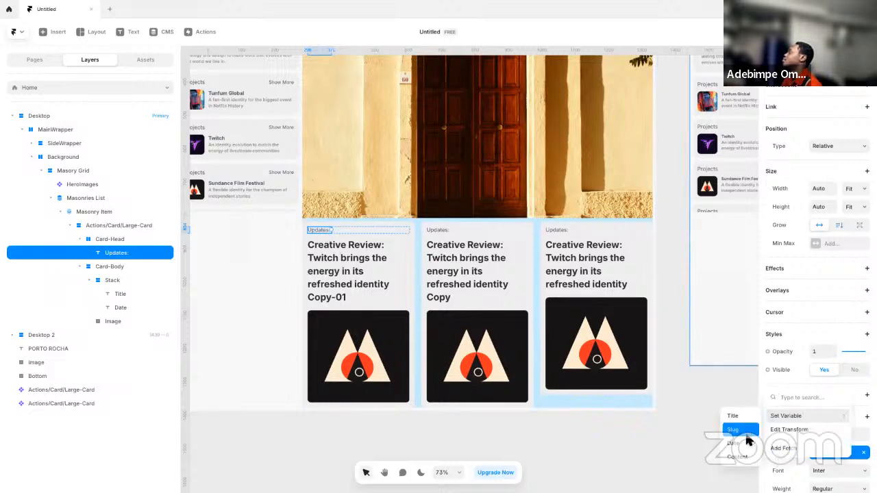
{"action": "mouse_move", "coordinate": [745, 442]}
{"action": "left_click", "coordinate": [675, 374]}
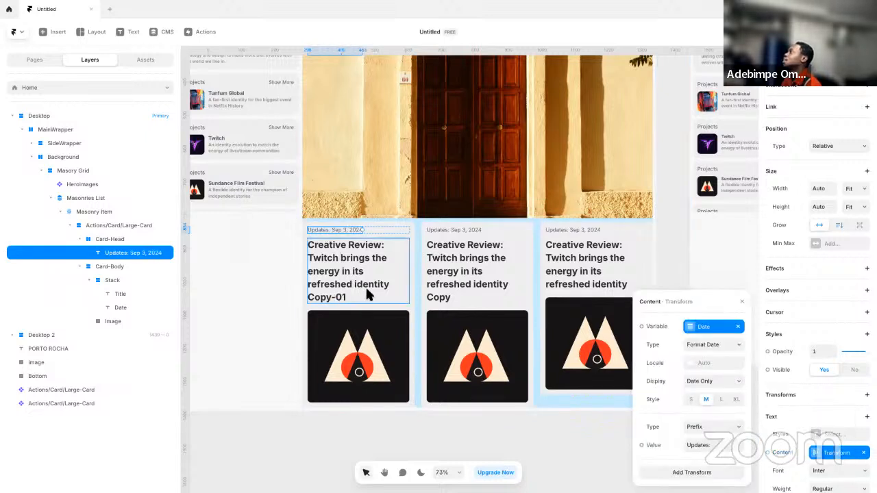
- Duplicate the Date text layer in the card's Stack and rename the copy Body
{"action": "left_click", "coordinate": [343, 290]}
{"action": "left_click", "coordinate": [137, 309]}
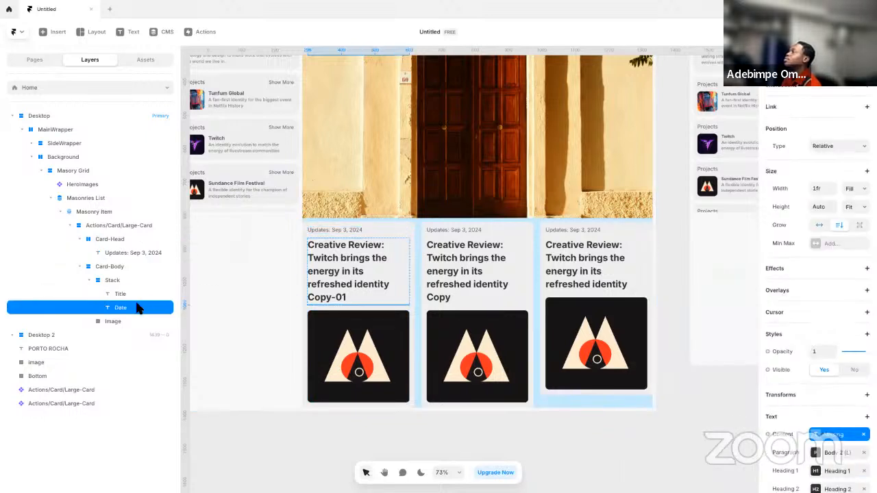
{"action": "key", "text": "ctrl+d"}
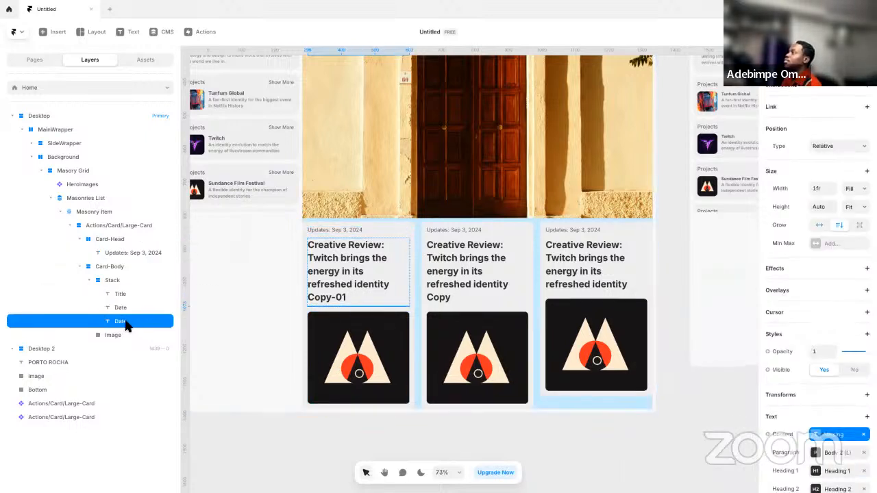
{"action": "double_click", "coordinate": [127, 322]}
{"action": "type", "text": "Body"}
{"action": "key", "text": "Return"}
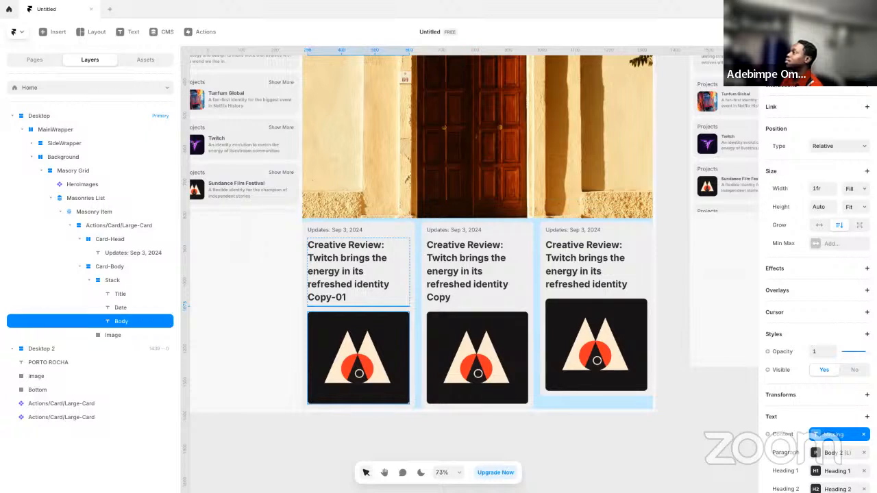
- Bind the Body text layer to the collection's Content variable
{"action": "left_click", "coordinate": [790, 434]}
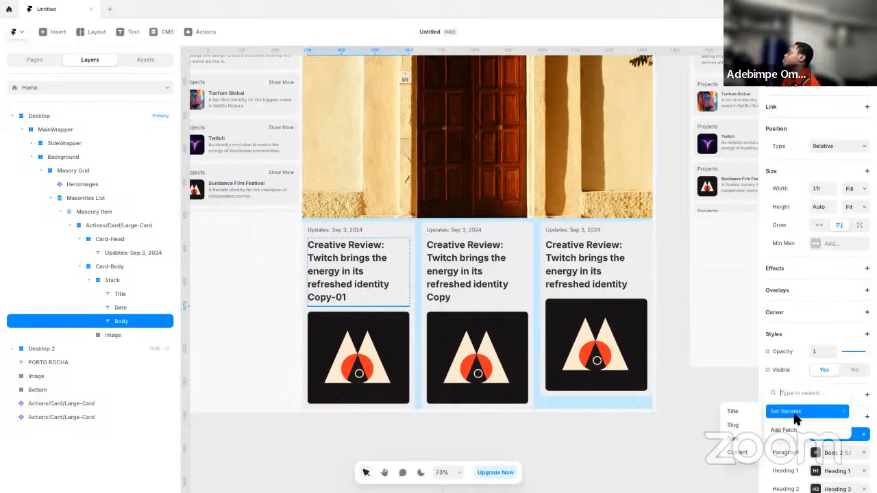
{"action": "mouse_move", "coordinate": [740, 427]}
{"action": "left_click", "coordinate": [685, 438]}
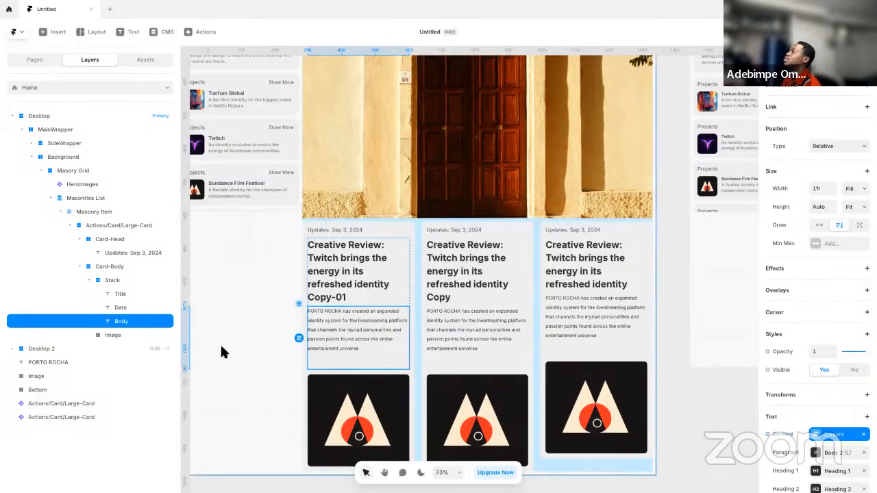
- Remove the trailing empty line and the final letter of "universe" from the Copy-01 item's content
{"action": "double_click", "coordinate": [352, 347]}
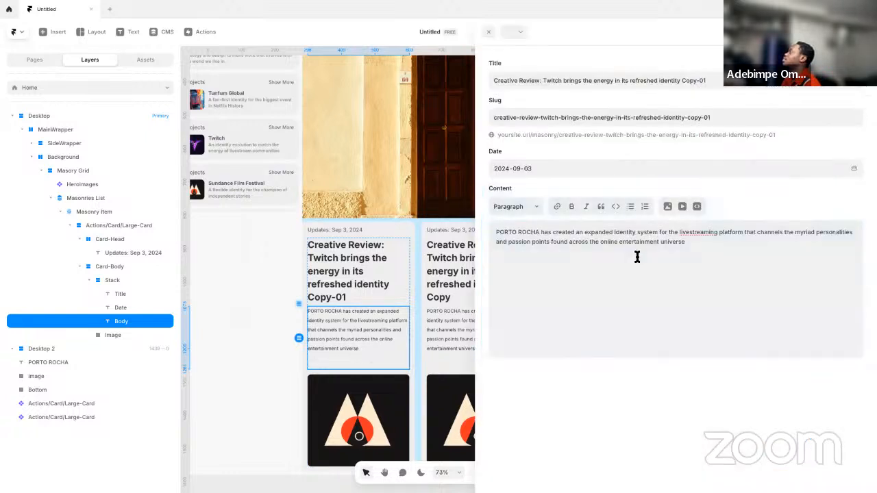
{"action": "left_click_drag", "start_coordinate": [691, 243], "coordinate": [806, 374]}
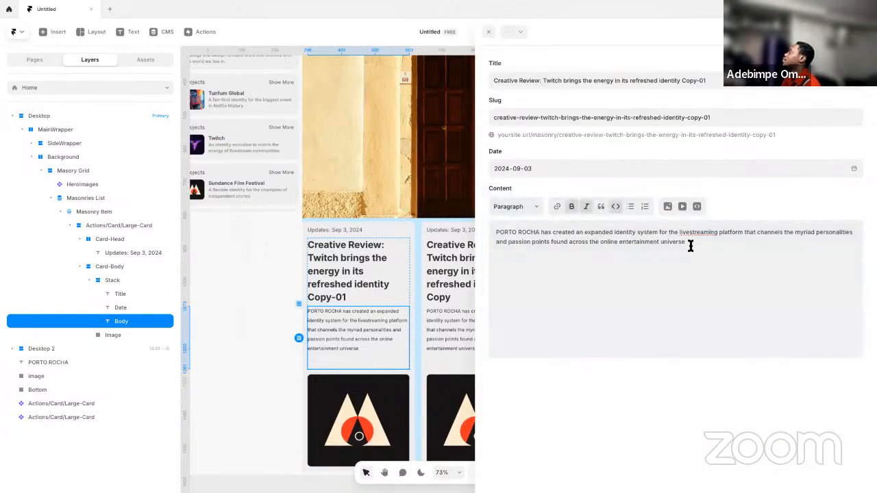
{"action": "left_click", "coordinate": [493, 267]}
{"action": "key", "text": "BackSpace"}
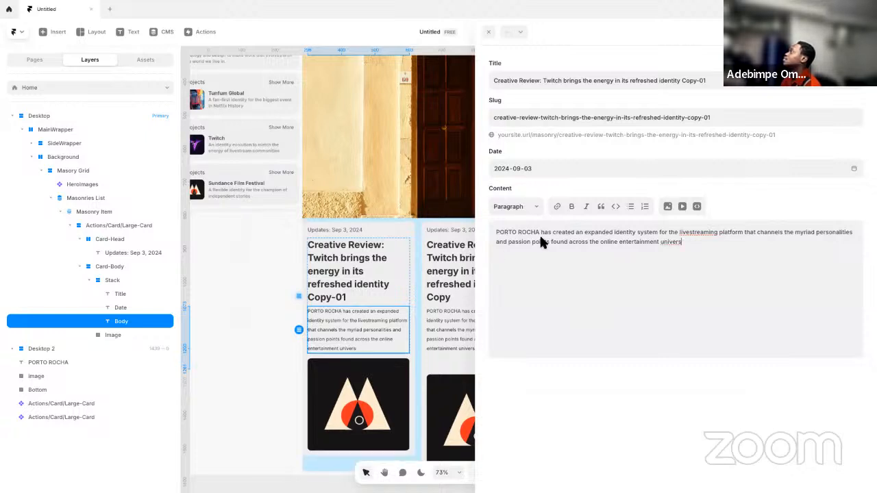
{"action": "key", "text": "ctrl+s"}
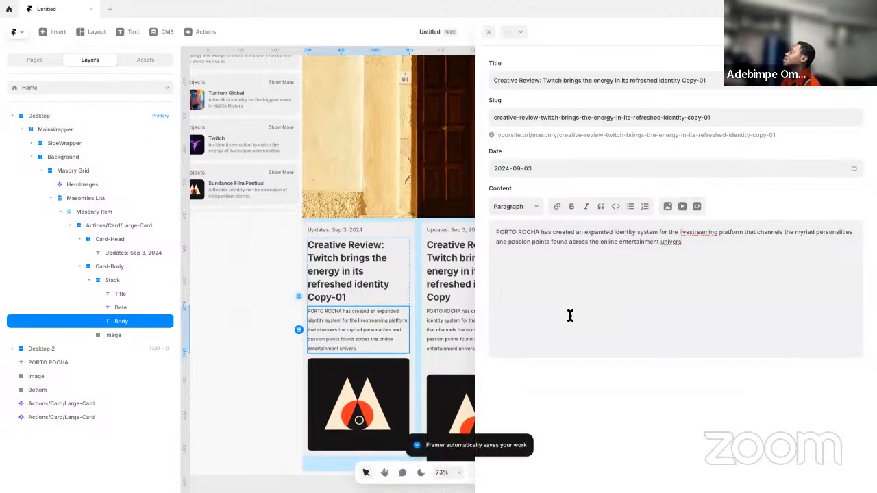
{"action": "left_click", "coordinate": [303, 314]}
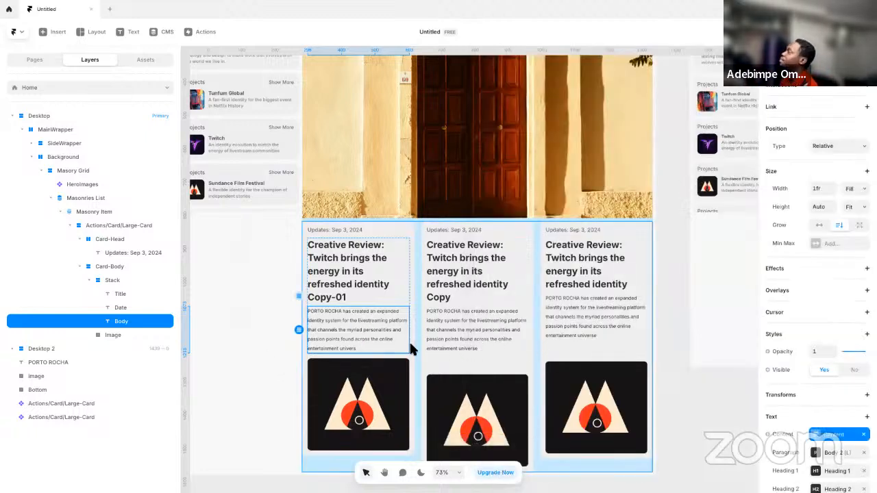
- Apply a smaller heading text style to the card's Title
{"action": "scroll", "coordinate": [603, 321], "scroll_direction": "down", "scroll_amount": 2}
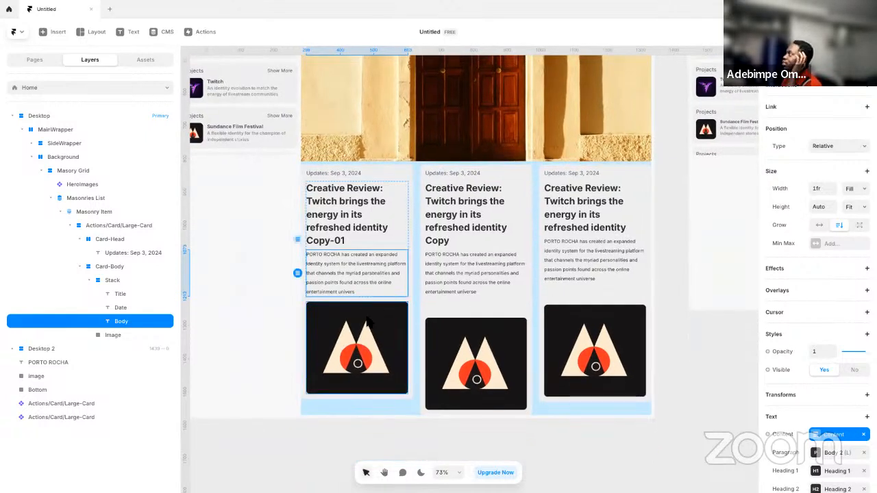
{"action": "left_click", "coordinate": [353, 226]}
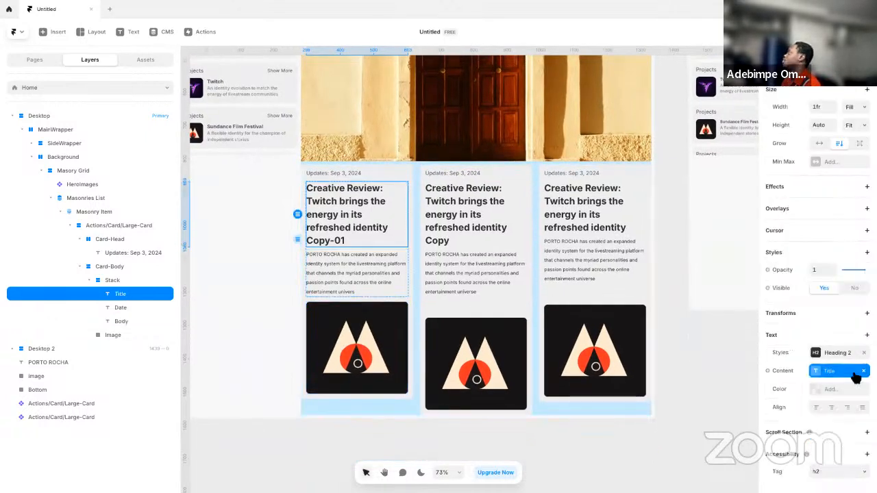
{"action": "left_click", "coordinate": [816, 355]}
{"action": "left_click", "coordinate": [698, 388]}
{"action": "left_click", "coordinate": [398, 389]}
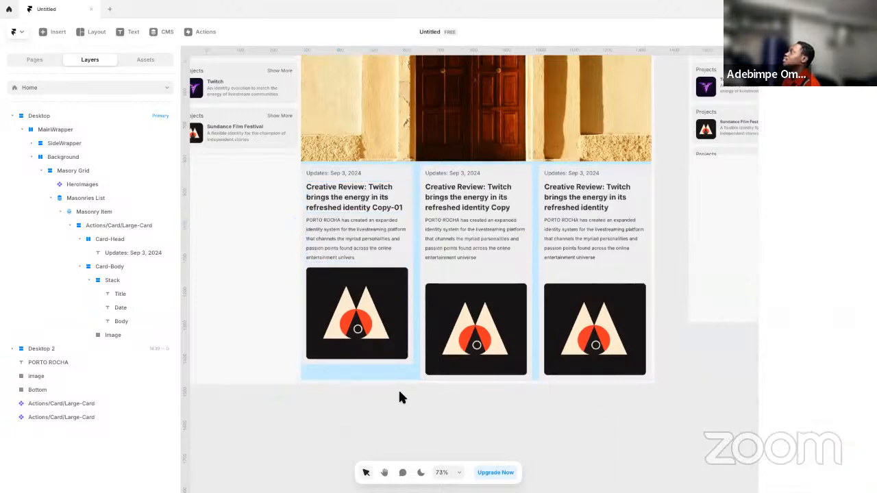
{"action": "left_click_drag", "start_coordinate": [397, 389], "coordinate": [440, 430]}
{"action": "left_click", "coordinate": [428, 373]}
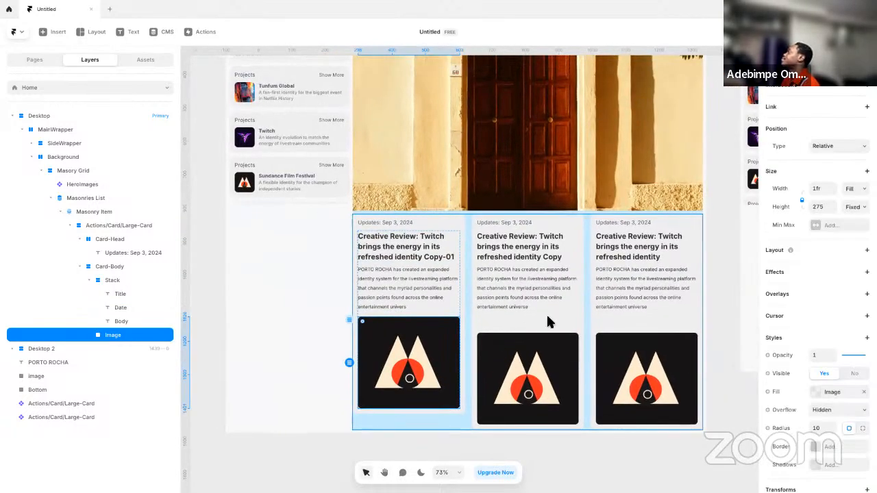
{"action": "left_click", "coordinate": [392, 344]}
{"action": "left_click", "coordinate": [398, 350]}
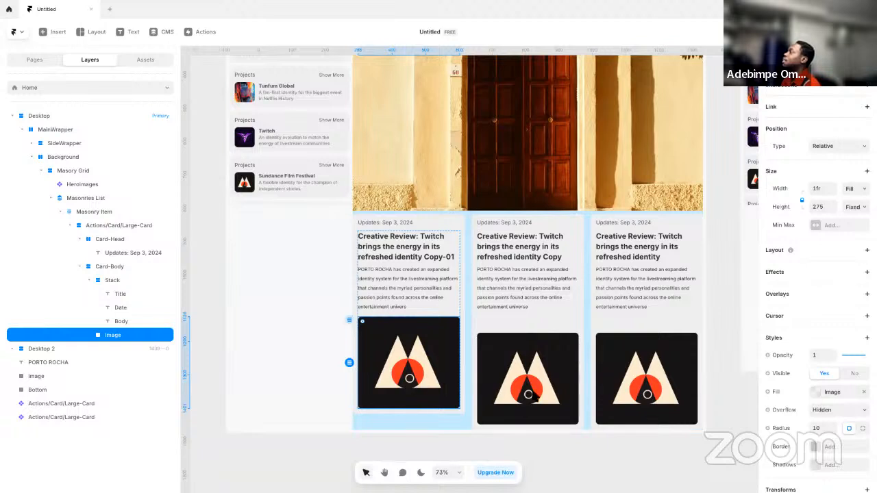
{"action": "left_click", "coordinate": [538, 319]}
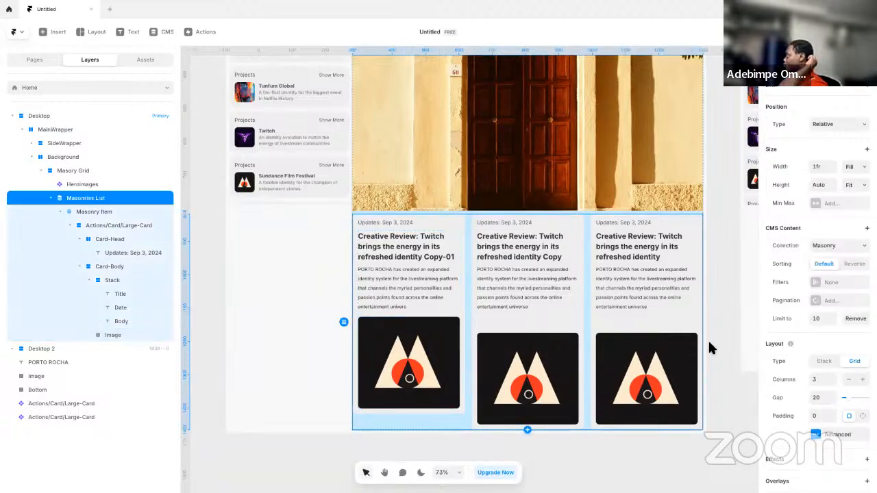
- Remove the trailing empty line and the final letter of "universe" from the Masonry collection's Copy item content
{"action": "left_click", "coordinate": [432, 274]}
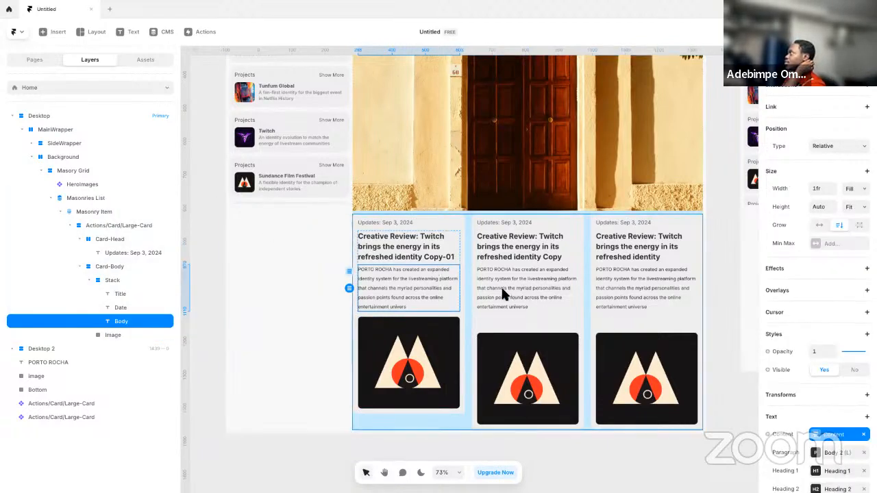
{"action": "left_click", "coordinate": [829, 437]}
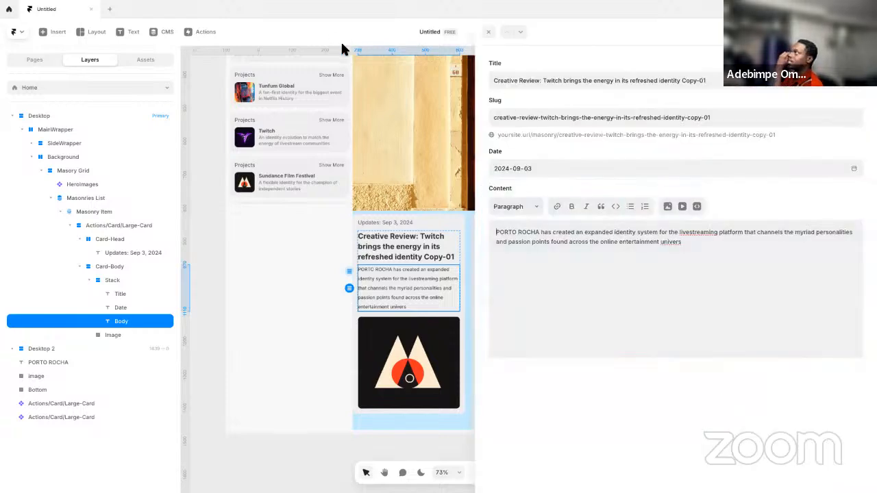
{"action": "left_click", "coordinate": [165, 33]}
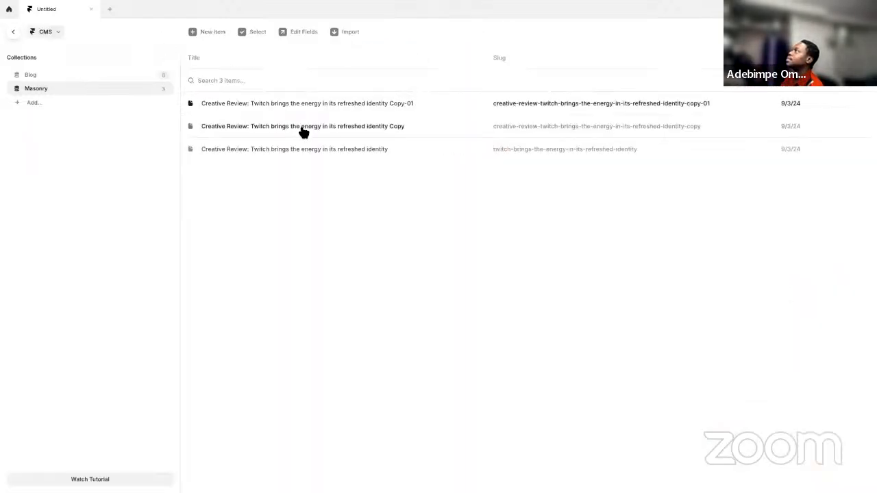
{"action": "left_click", "coordinate": [365, 109]}
{"action": "left_click", "coordinate": [585, 269]}
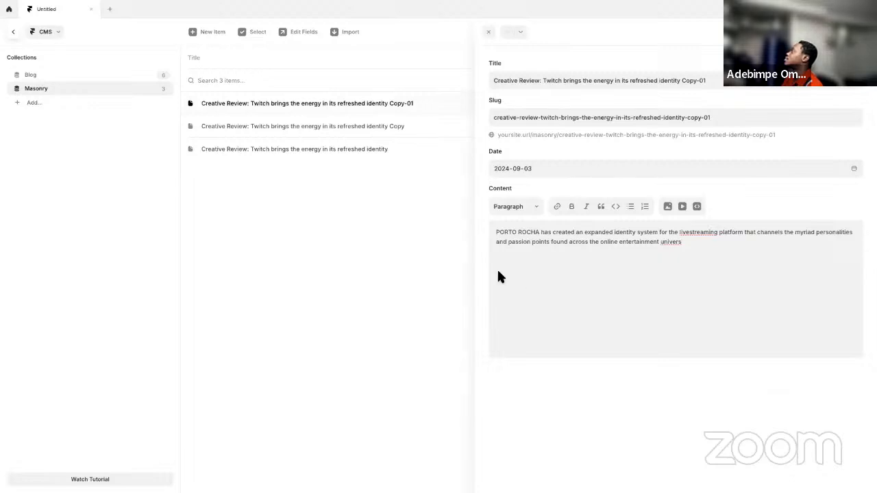
{"action": "left_click", "coordinate": [385, 125]}
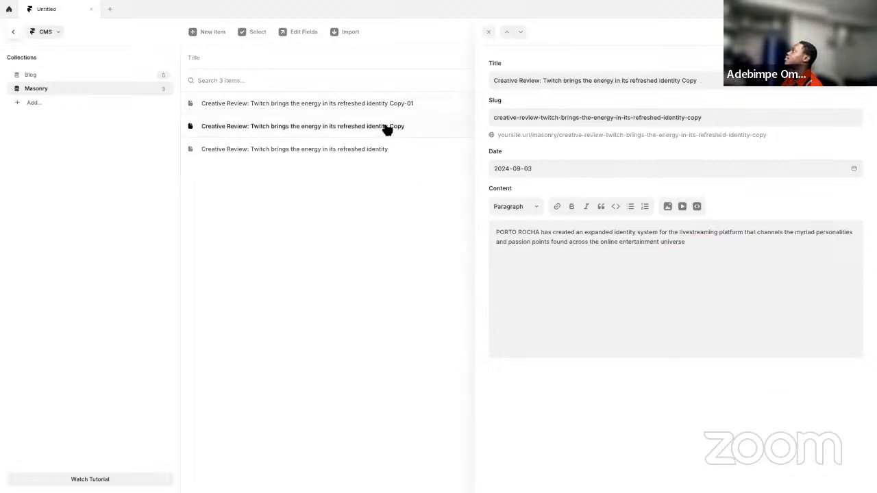
{"action": "left_click", "coordinate": [527, 299]}
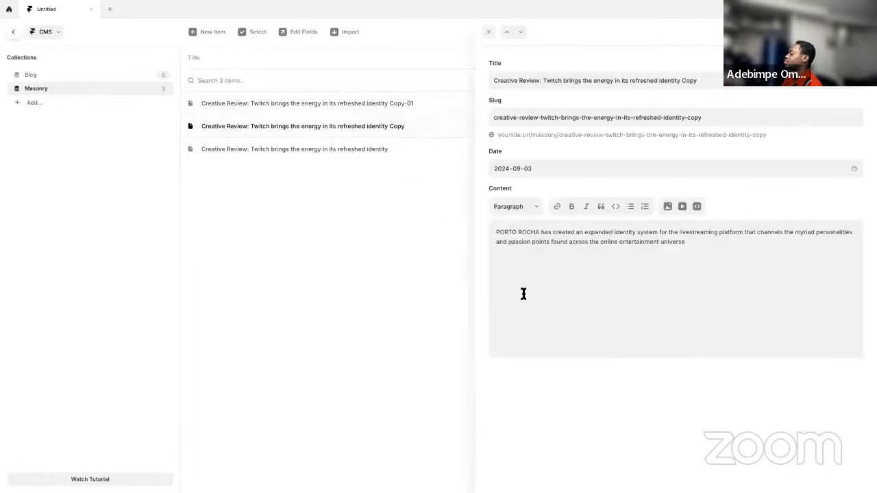
- Remove the trailing empty line and the final letter of "universe" from the original item's content, and return to the canvas
{"action": "left_click", "coordinate": [313, 150]}
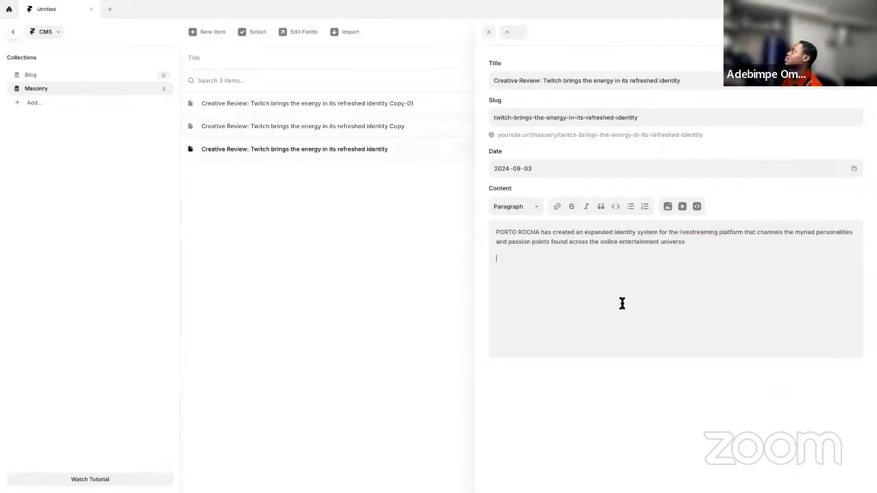
{"action": "left_click", "coordinate": [347, 284]}
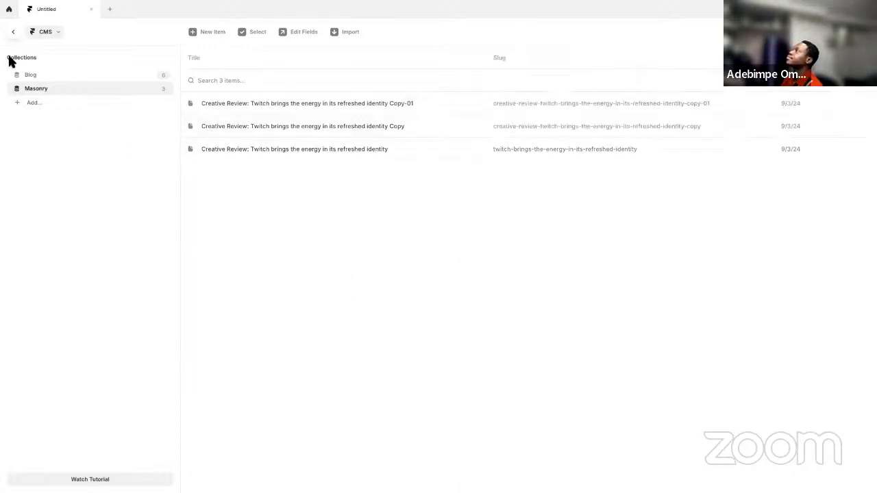
{"action": "left_click", "coordinate": [16, 33]}
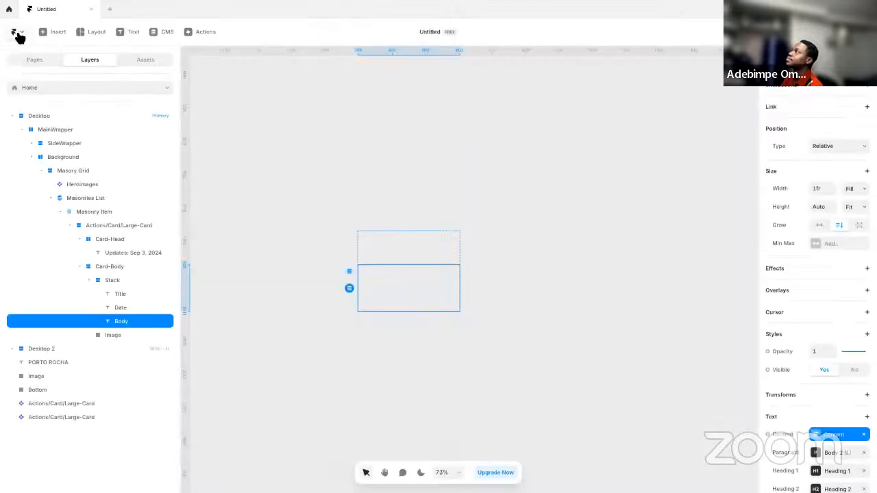
- Turn the image layer in the large card into a component named Image
{"action": "left_click", "coordinate": [453, 363]}
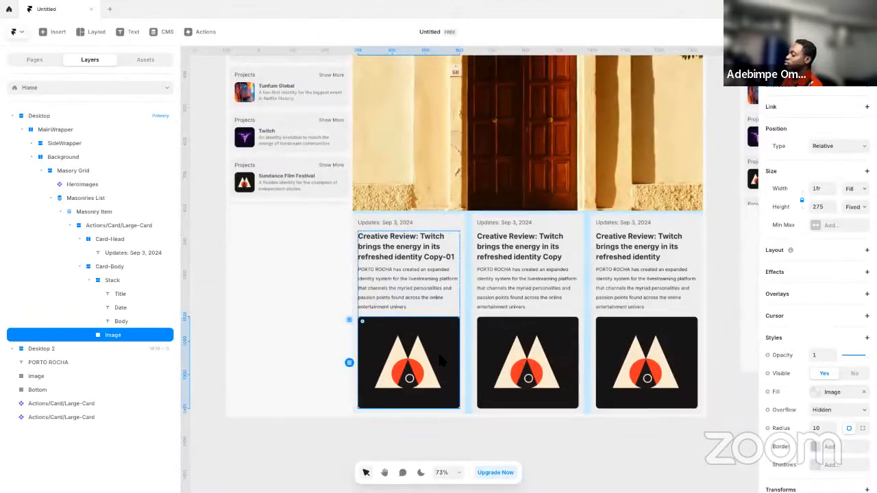
{"action": "key", "text": "ctrl+k"}
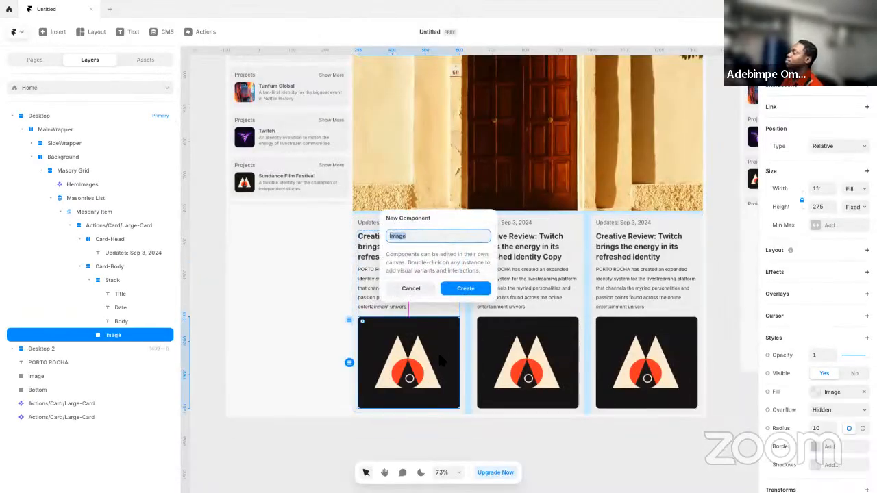
{"action": "left_click", "coordinate": [462, 291]}
- Add a second variant to the Image component and scale it down proportionally to about 180 by 163
{"action": "left_click", "coordinate": [430, 214]}
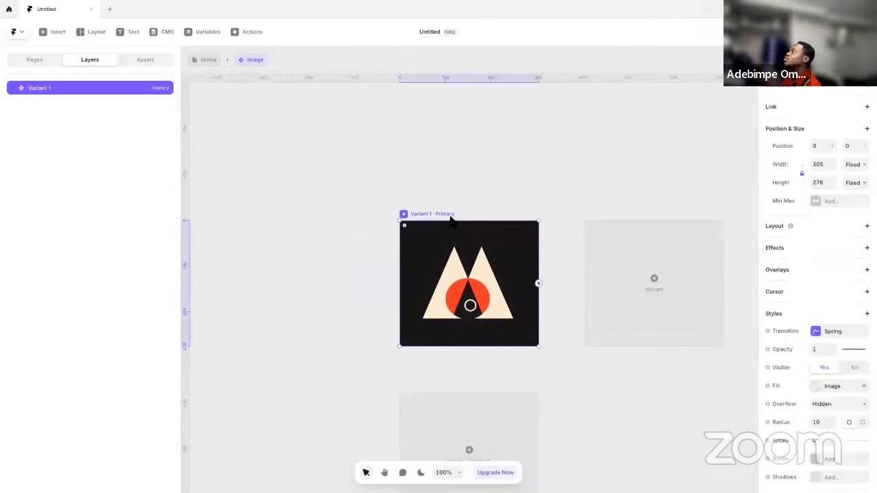
{"action": "left_click", "coordinate": [639, 281]}
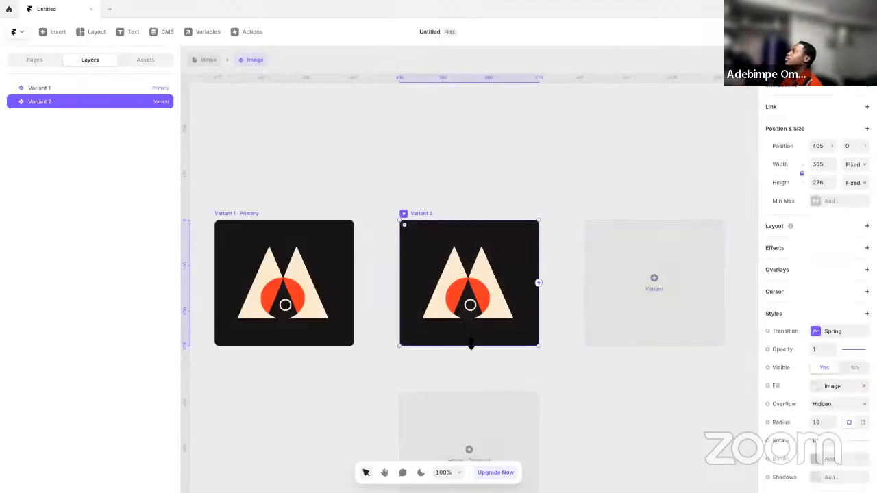
{"action": "left_click_drag", "start_coordinate": [468, 347], "coordinate": [469, 293]}
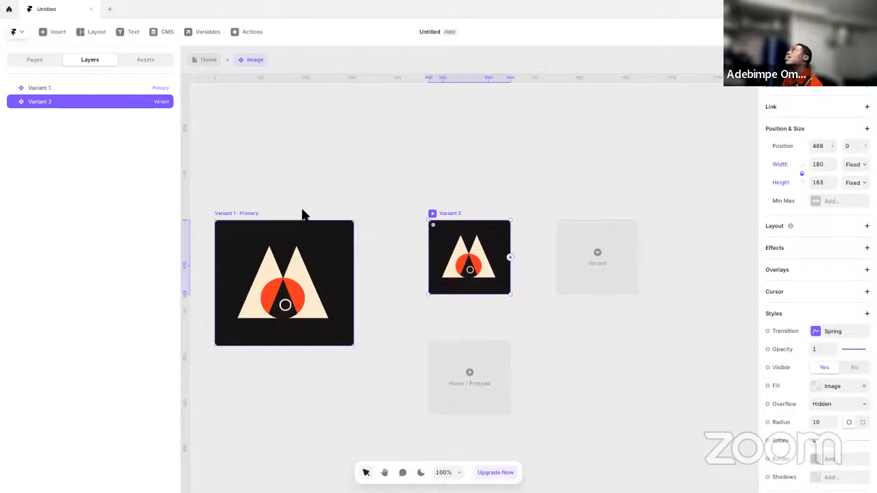
- Rename the Image component's primary variant 01 and its smaller variant 02
{"action": "left_click", "coordinate": [252, 216]}
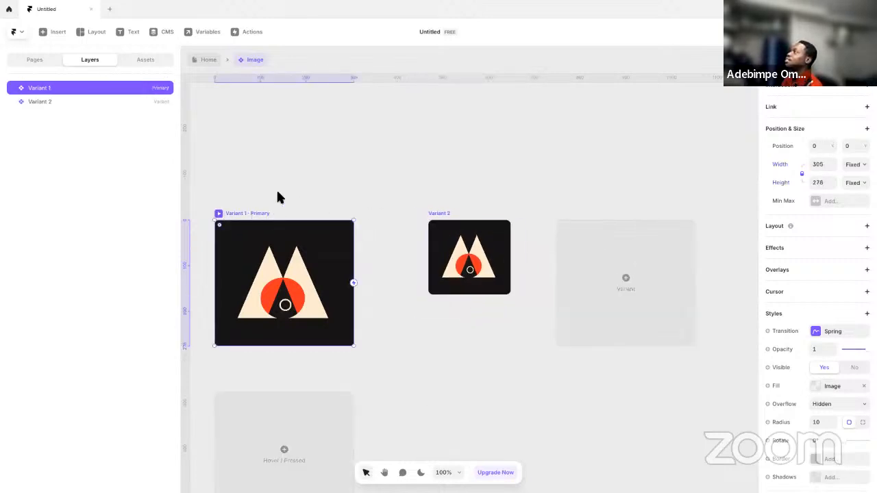
{"action": "double_click", "coordinate": [127, 89]}
{"action": "type", "text": "01"}
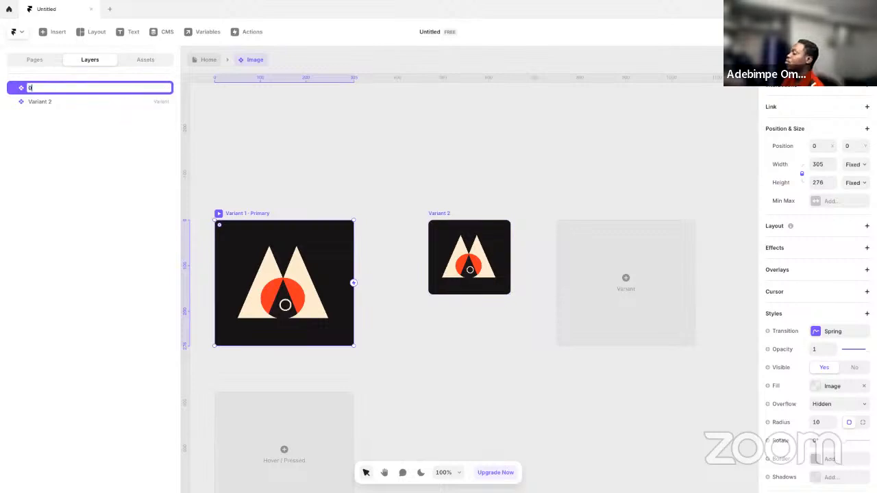
{"action": "key", "text": "Return"}
{"action": "left_click", "coordinate": [439, 213]}
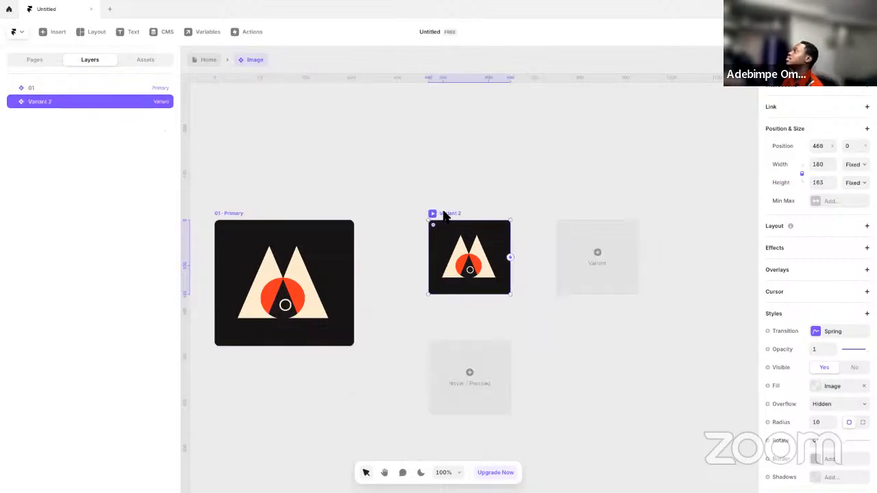
{"action": "double_click", "coordinate": [109, 103]}
{"action": "type", "text": "02"}
{"action": "key", "text": "Return"}
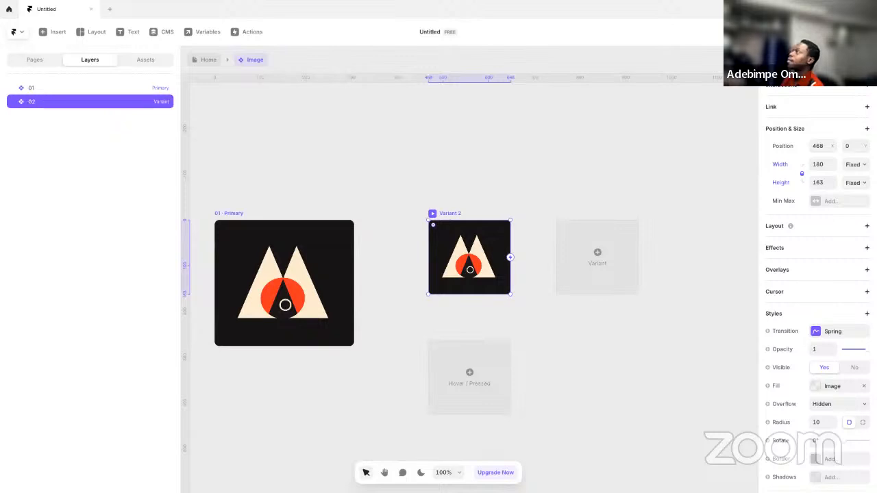
{"action": "left_click", "coordinate": [342, 226]}
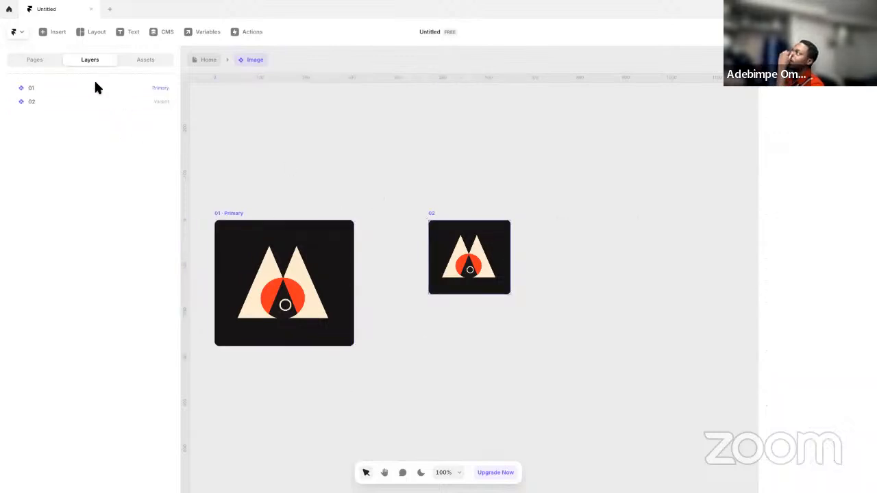
- Add a Number field named Size to the CMS's Masonry collection
{"action": "left_click", "coordinate": [55, 62]}
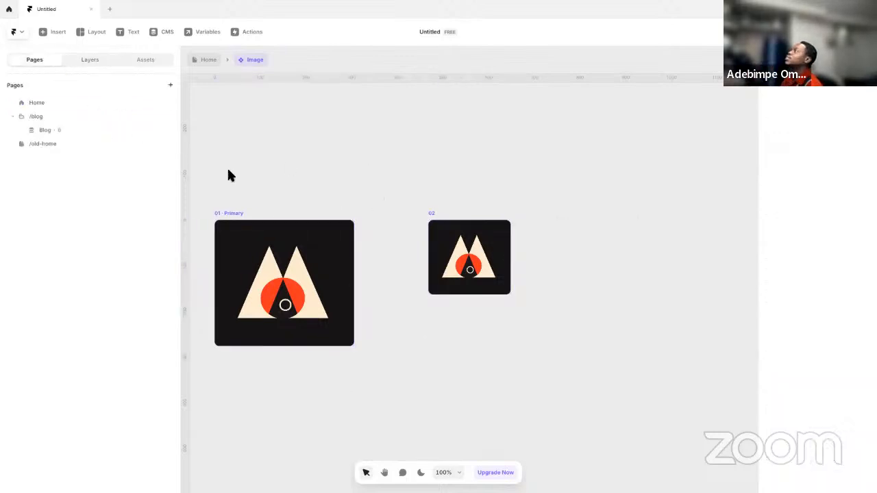
{"action": "left_click", "coordinate": [171, 32]}
{"action": "left_click", "coordinate": [738, 110]}
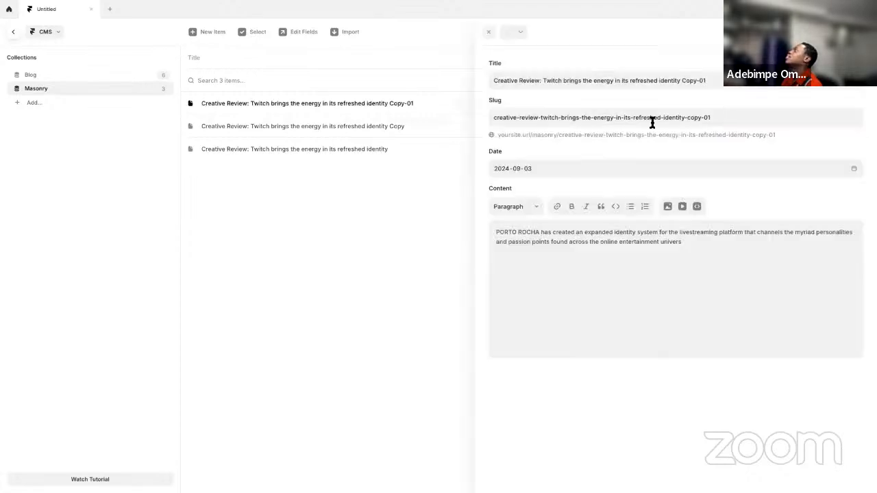
{"action": "left_click", "coordinate": [299, 146]}
{"action": "left_click", "coordinate": [212, 59]}
{"action": "left_click", "coordinate": [221, 66]}
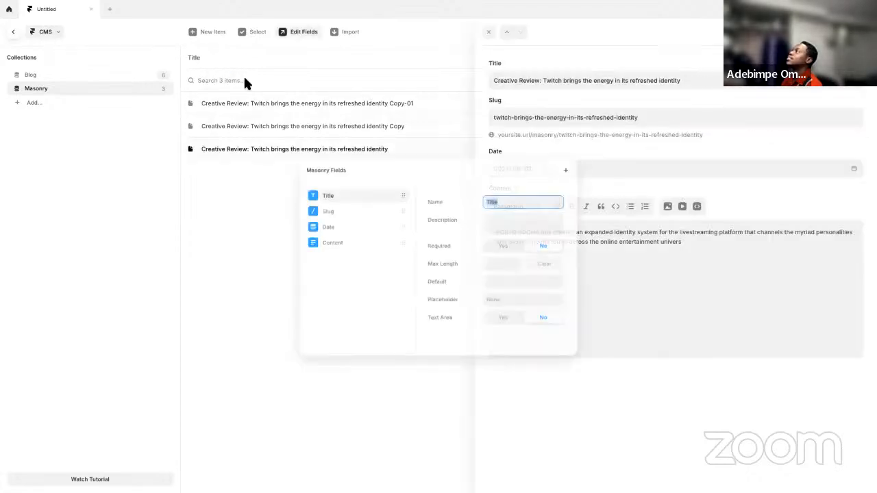
{"action": "left_click", "coordinate": [568, 167]}
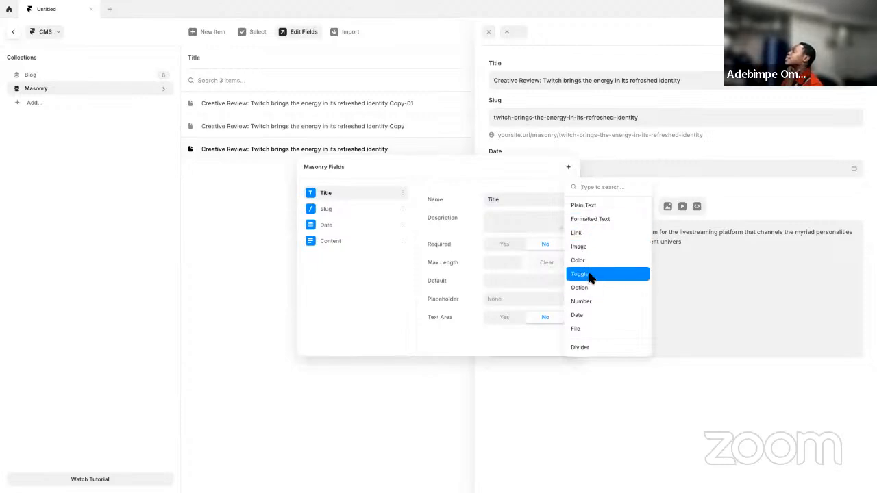
{"action": "left_click", "coordinate": [584, 302]}
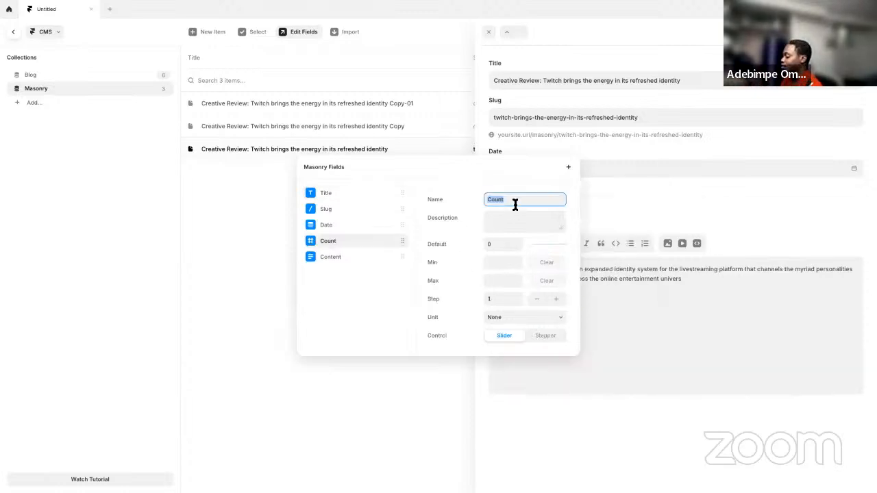
{"action": "type", "text": "Size"}
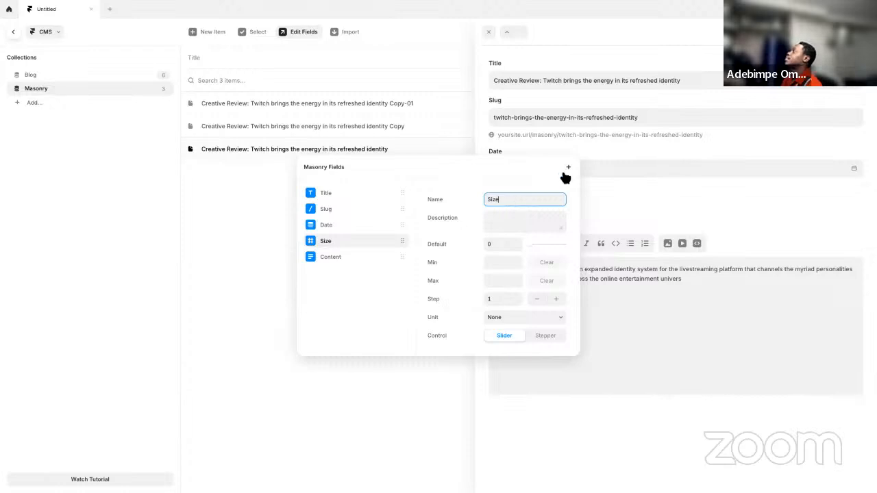
{"action": "left_click", "coordinate": [237, 167]}
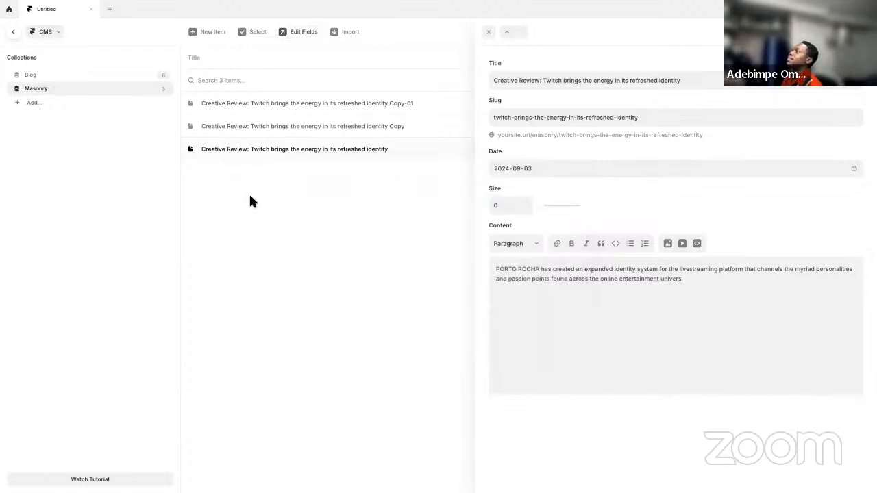
{"action": "left_click", "coordinate": [506, 205]}
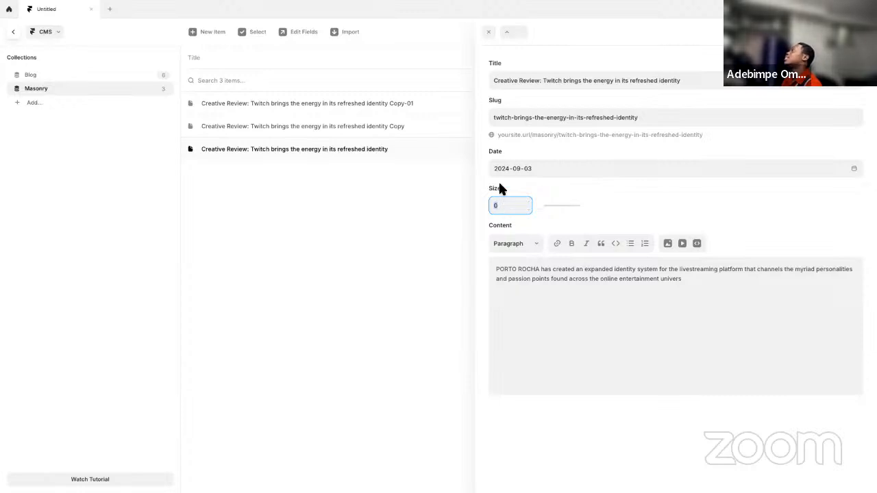
{"action": "left_click", "coordinate": [499, 184]}
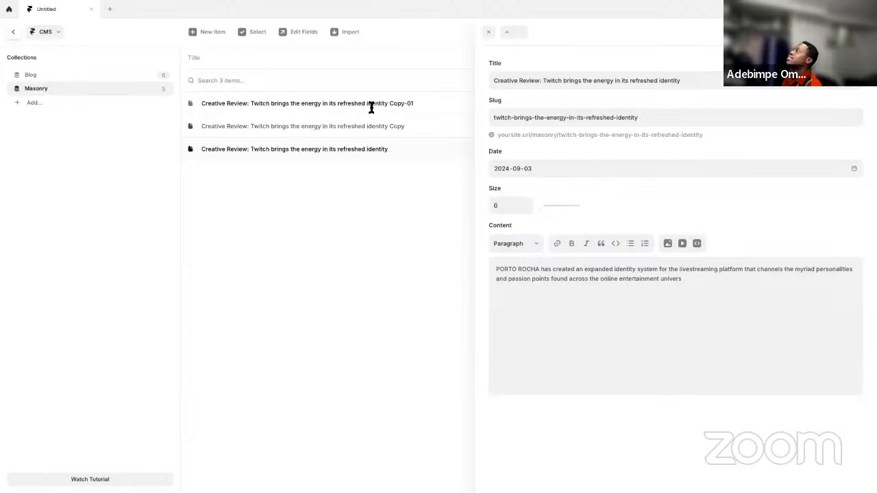
- Add an Option field with the choices 01 and 02 to the Masonry collection, and open the Copy-01 item
{"action": "left_click", "coordinate": [203, 59]}
{"action": "left_click", "coordinate": [220, 64]}
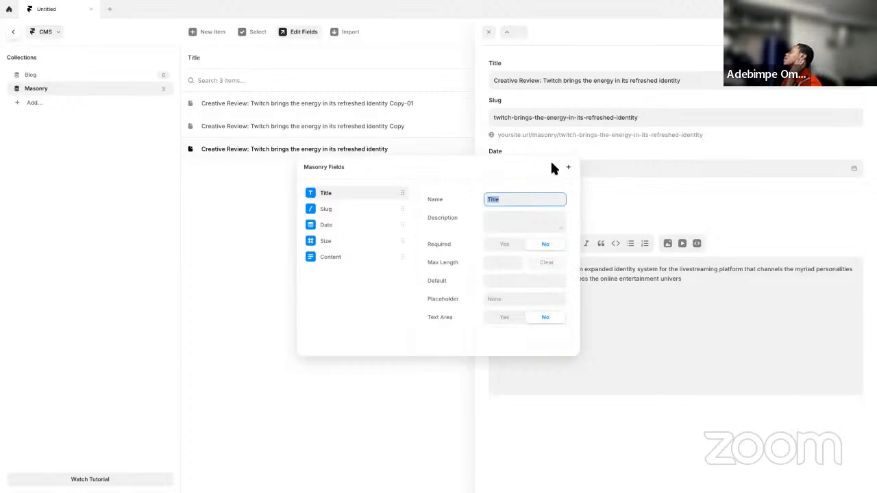
{"action": "left_click", "coordinate": [567, 167]}
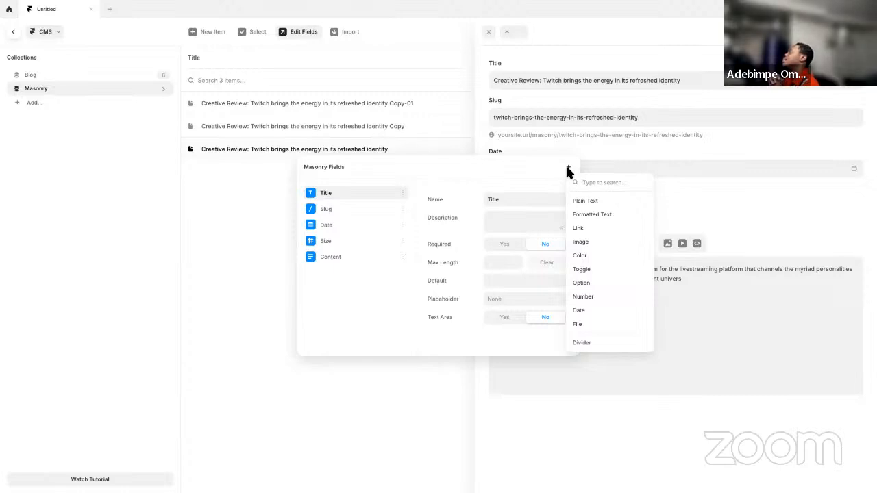
{"action": "left_click", "coordinate": [592, 284]}
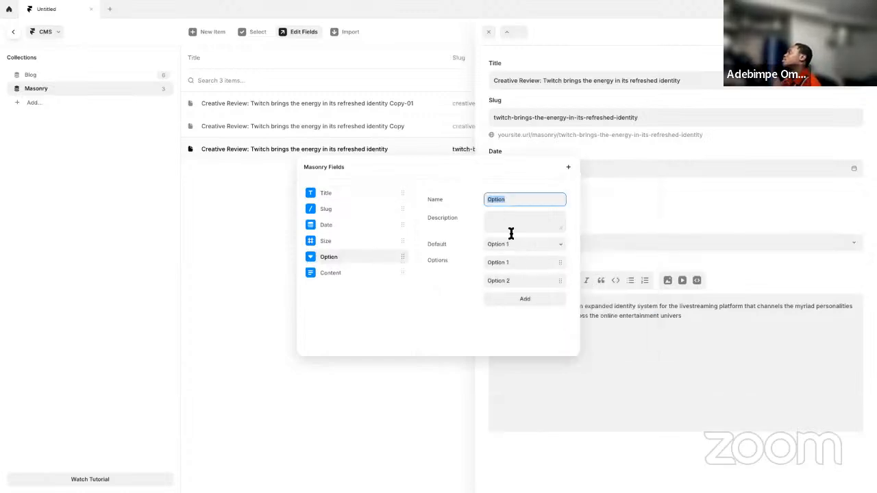
{"action": "left_click", "coordinate": [514, 263]}
{"action": "type", "text": "01"}
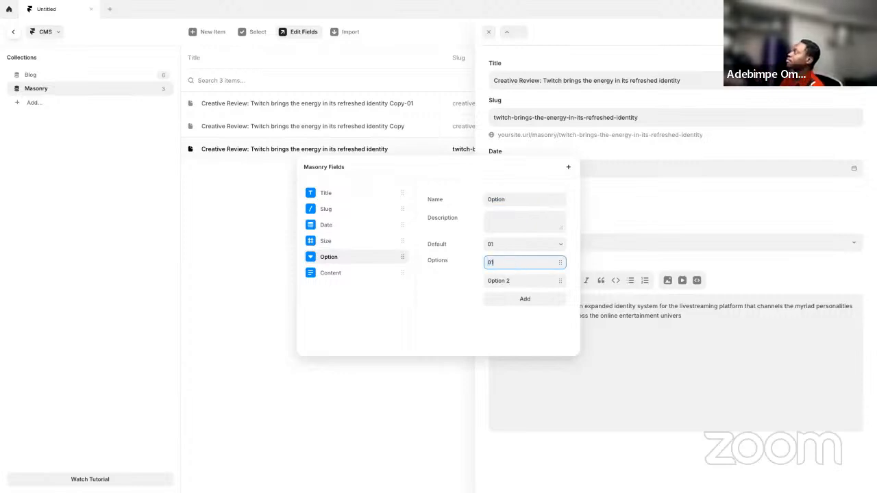
{"action": "left_click", "coordinate": [517, 281]}
{"action": "type", "text": "02"}
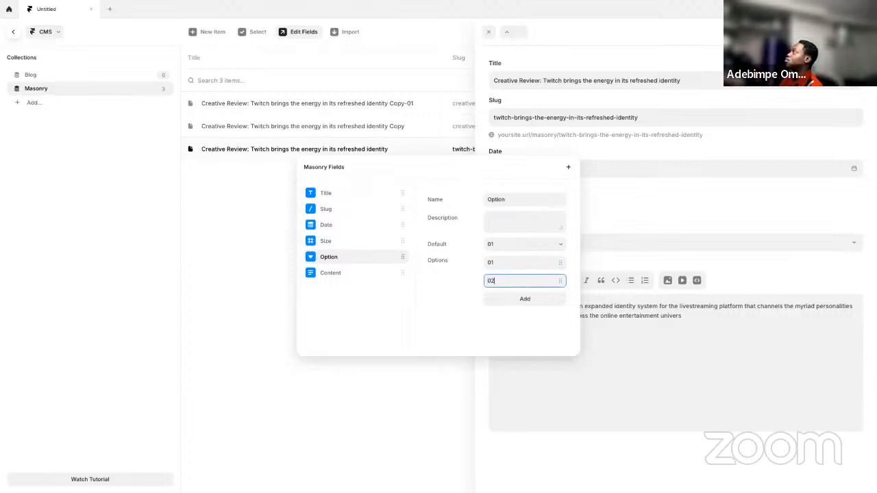
{"action": "left_click", "coordinate": [409, 130]}
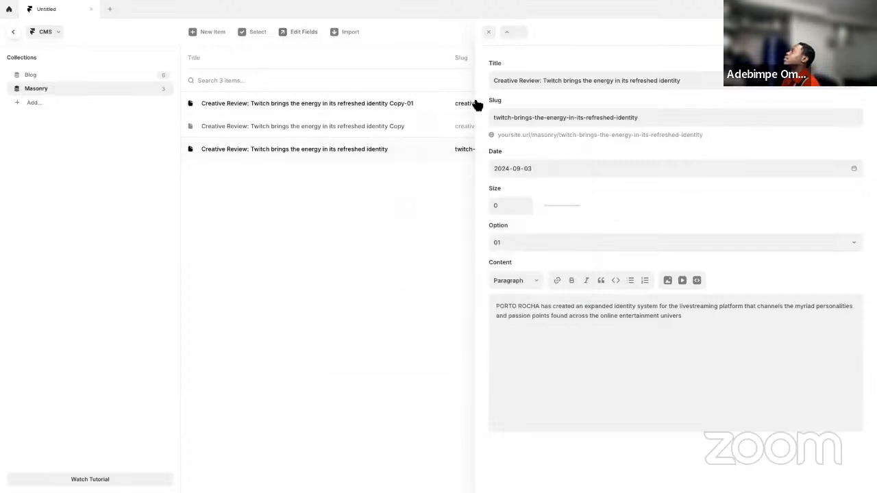
{"action": "left_click", "coordinate": [446, 104]}
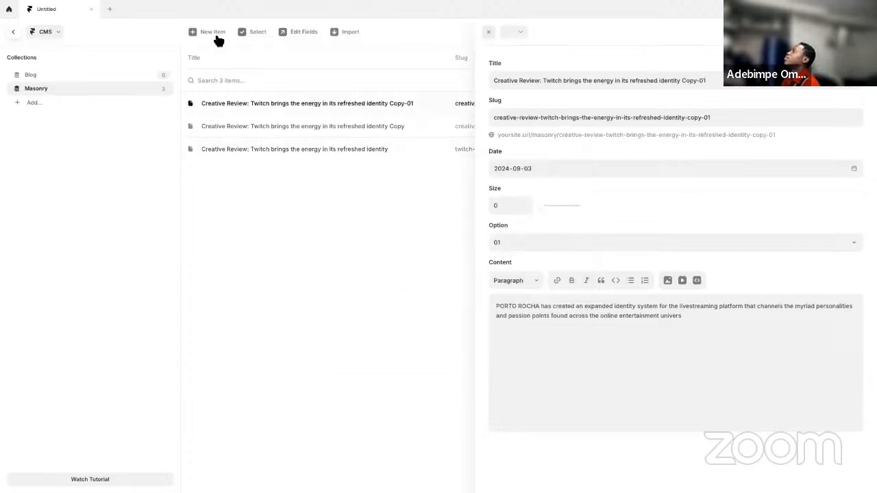
- Delete the Size field from the CMS's Masonry collection and publish the project
{"action": "left_click", "coordinate": [303, 31]}
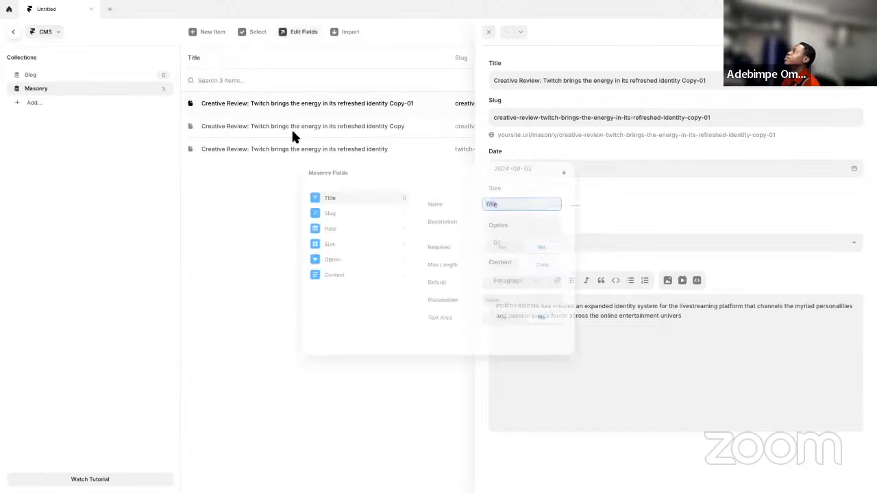
{"action": "right_click", "coordinate": [341, 241]}
{"action": "left_click", "coordinate": [362, 264]}
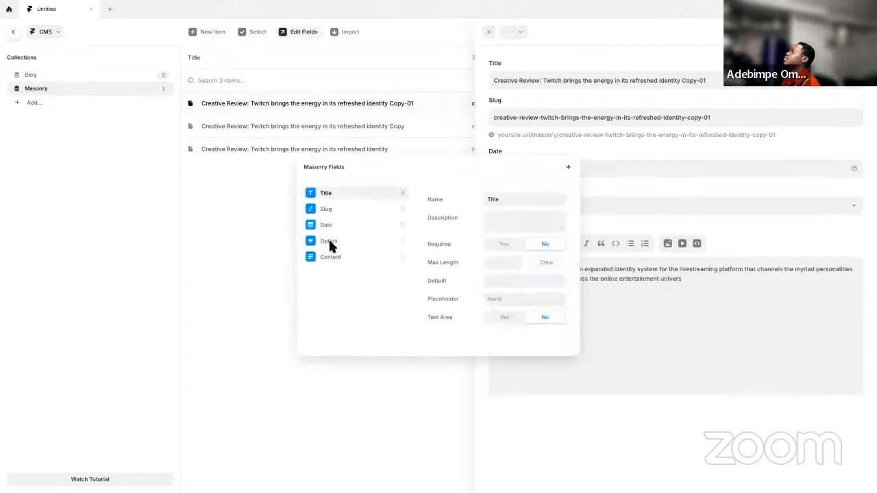
{"action": "left_click", "coordinate": [299, 214]}
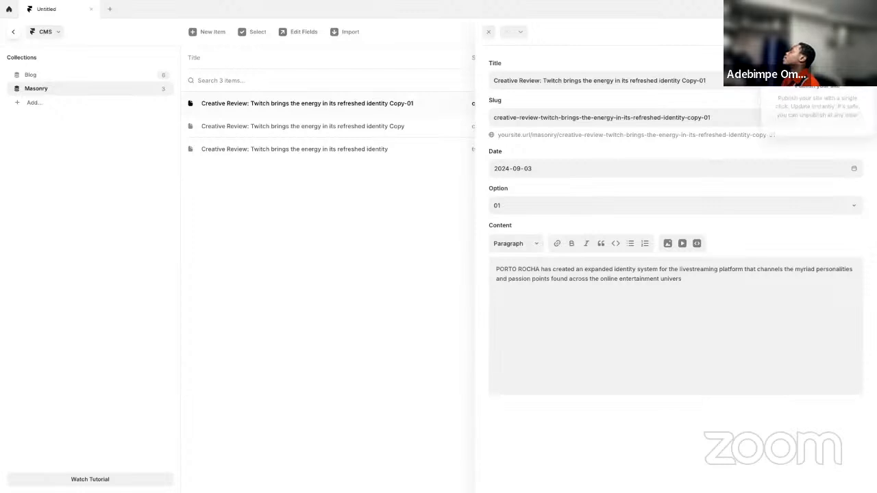
{"action": "left_click", "coordinate": [440, 183]}
{"action": "left_click", "coordinate": [599, 115]}
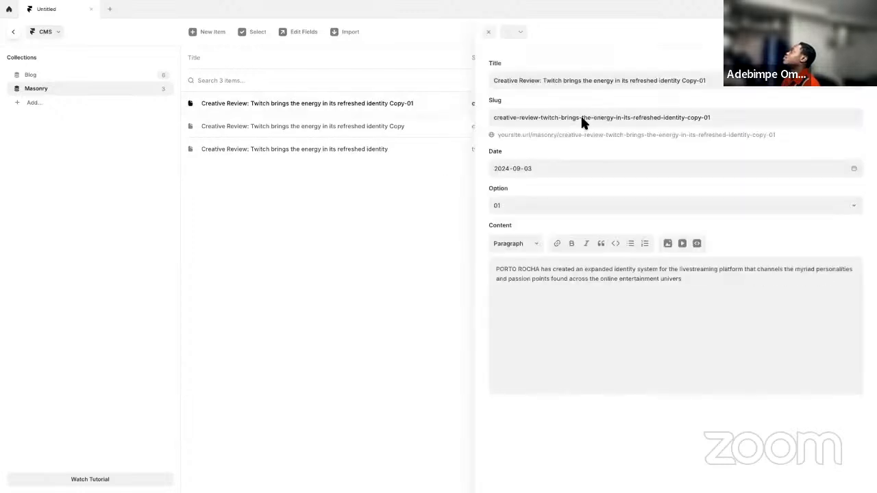
{"action": "left_click", "coordinate": [396, 122]}
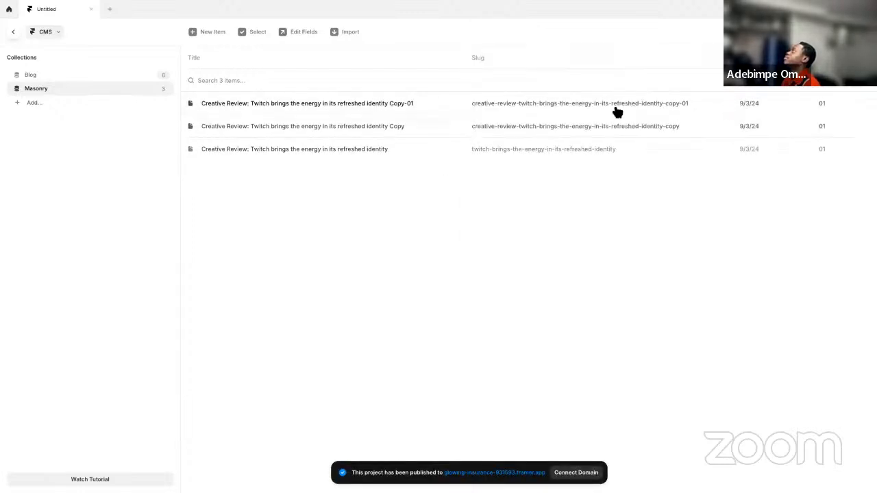
- Set the Option field to 02 for the Masonry item whose title ends in Copy, then review the original item
{"action": "left_click", "coordinate": [654, 106]}
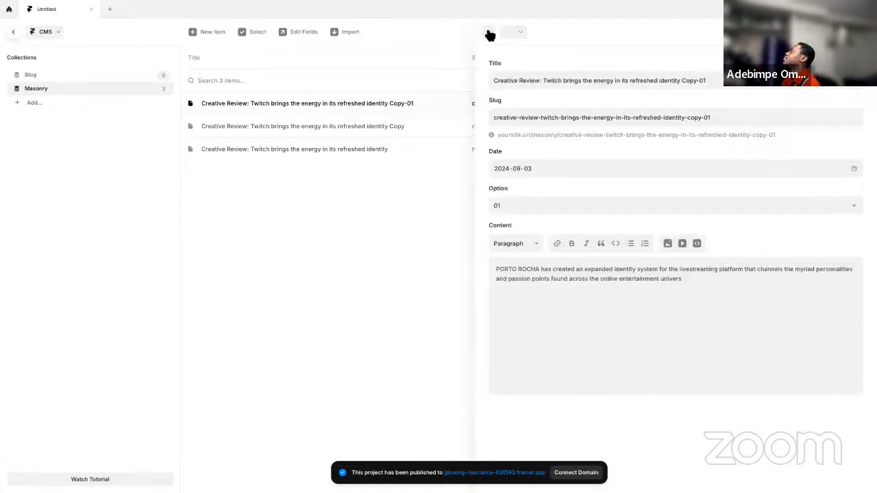
{"action": "left_click", "coordinate": [409, 126]}
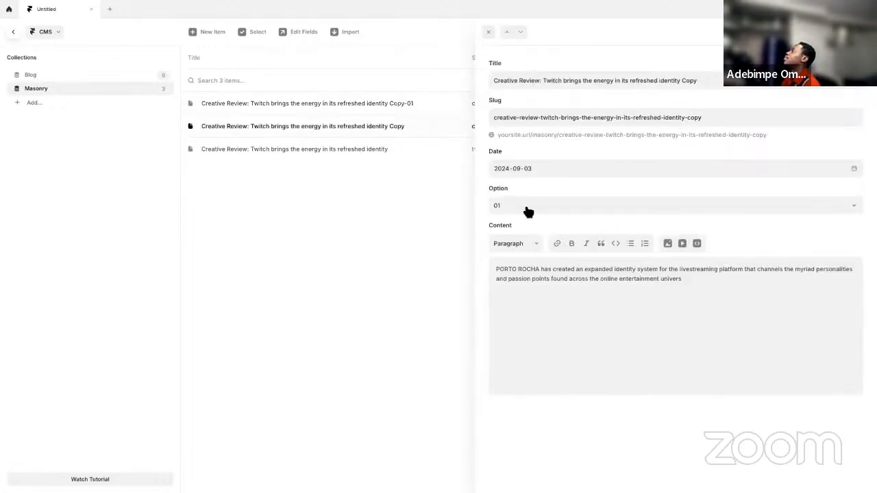
{"action": "left_click", "coordinate": [524, 208]}
{"action": "left_click", "coordinate": [391, 164]}
{"action": "left_click", "coordinate": [403, 152]}
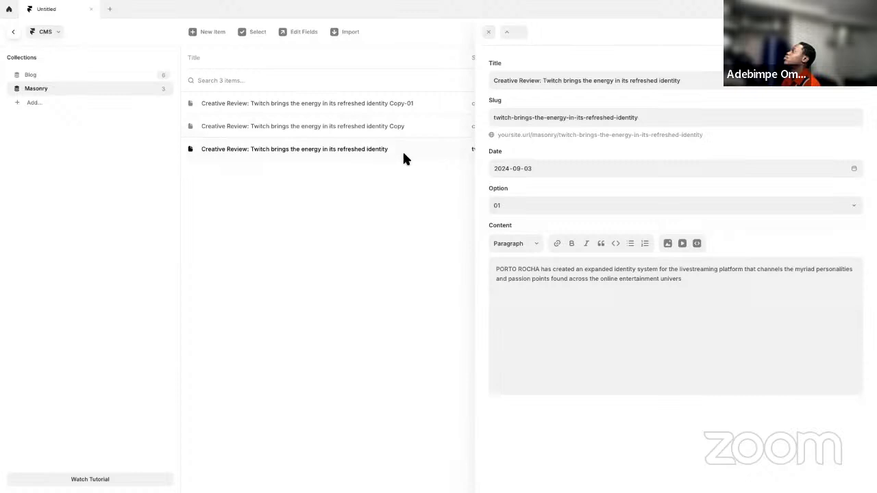
{"action": "left_click", "coordinate": [481, 205]}
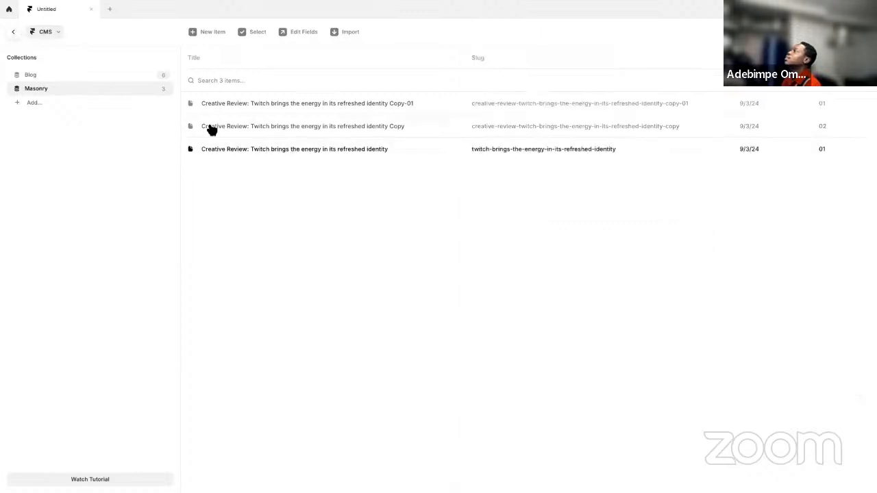
- Return to the Home page and bind the card Image's variant to the Option field through a Convert transform
{"action": "left_click", "coordinate": [13, 32]}
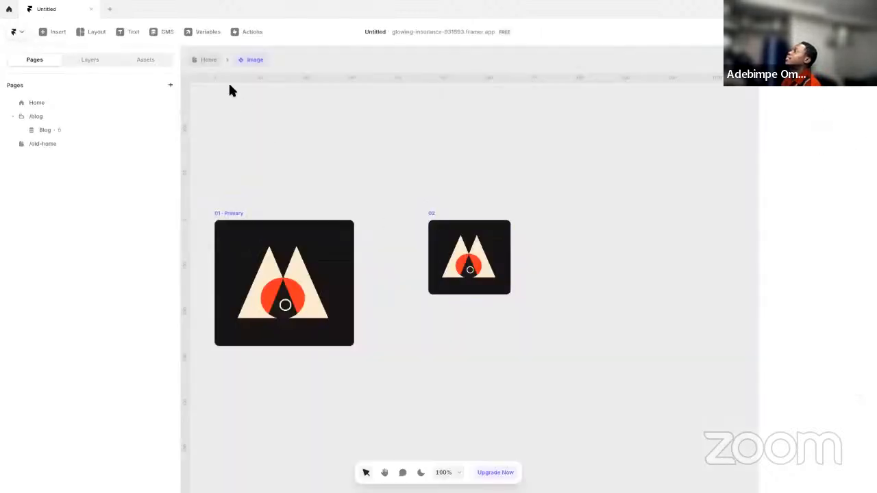
{"action": "left_click", "coordinate": [205, 60]}
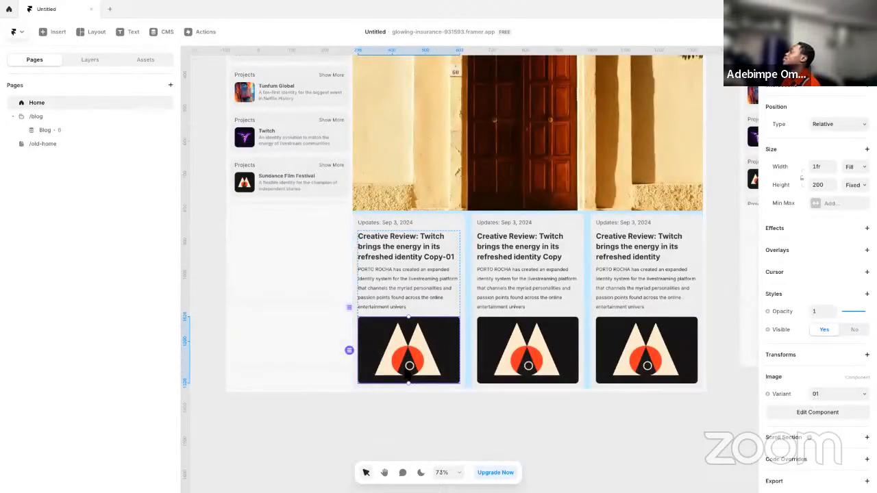
{"action": "left_click", "coordinate": [768, 393]}
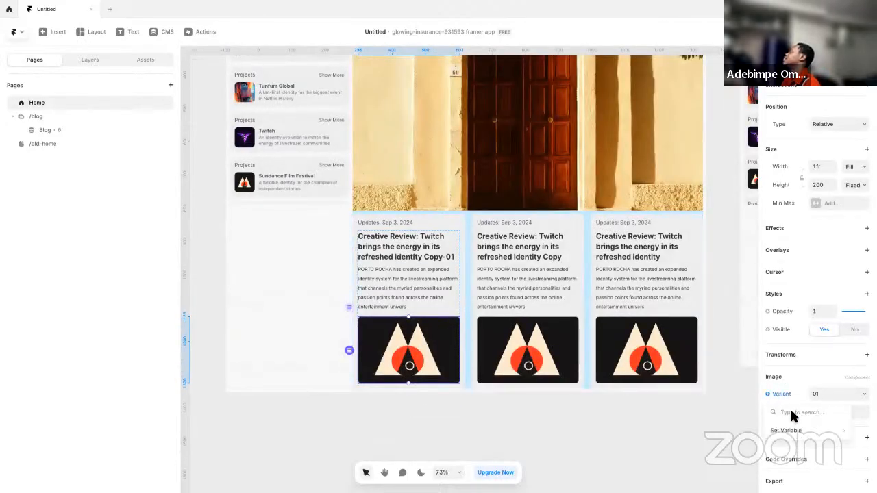
{"action": "mouse_move", "coordinate": [787, 430]}
{"action": "mouse_move", "coordinate": [739, 417]}
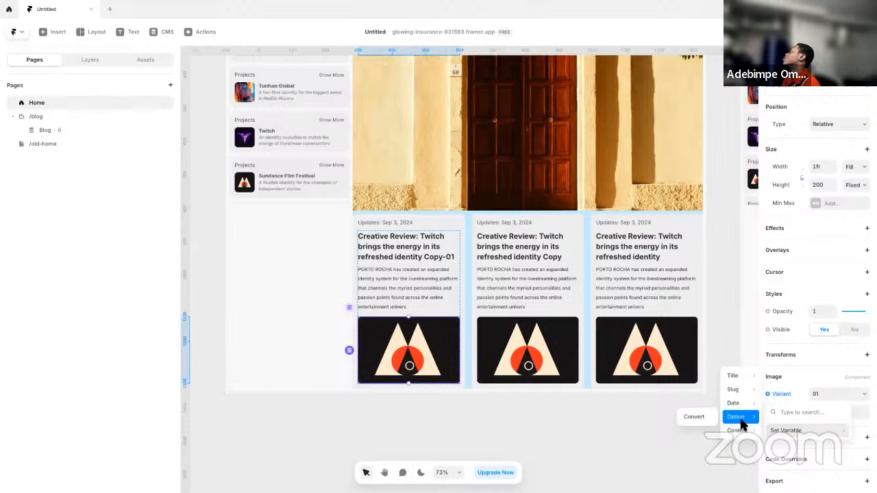
{"action": "left_click", "coordinate": [694, 417]}
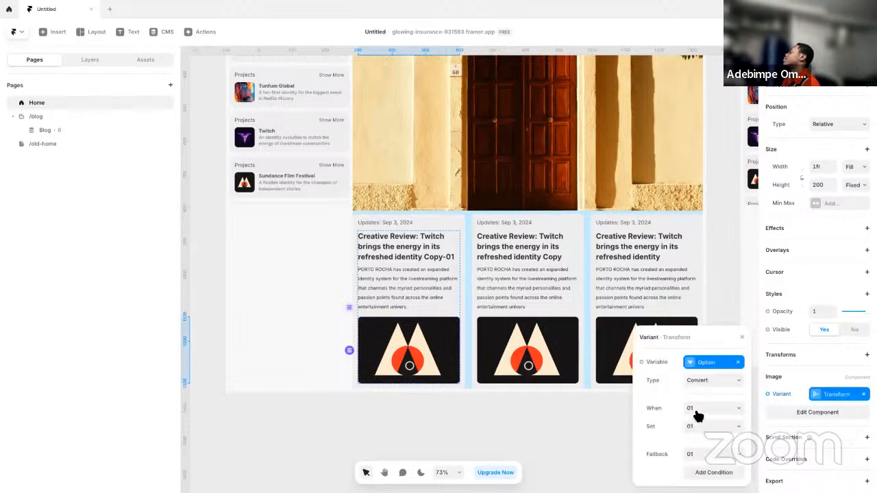
- Add a condition to the Image's variant transform that sets variant 02 when Option is 02
{"action": "left_click", "coordinate": [712, 472]}
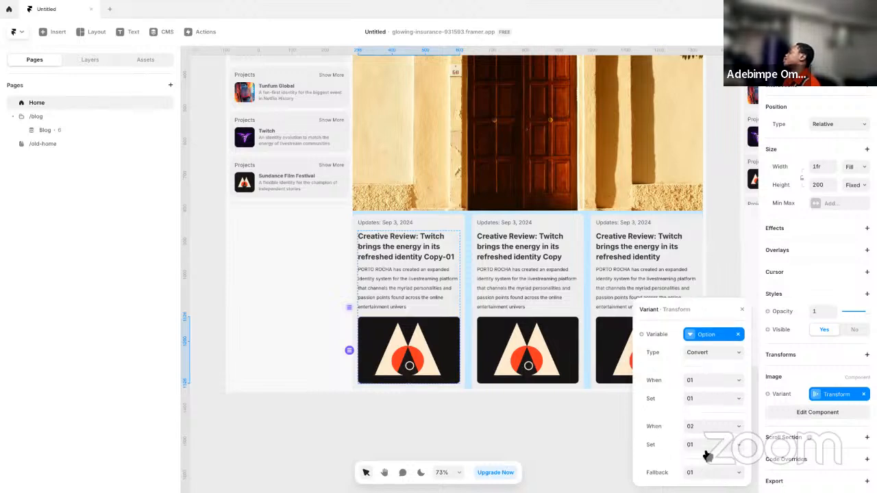
{"action": "left_click", "coordinate": [707, 446]}
{"action": "left_click", "coordinate": [693, 455]}
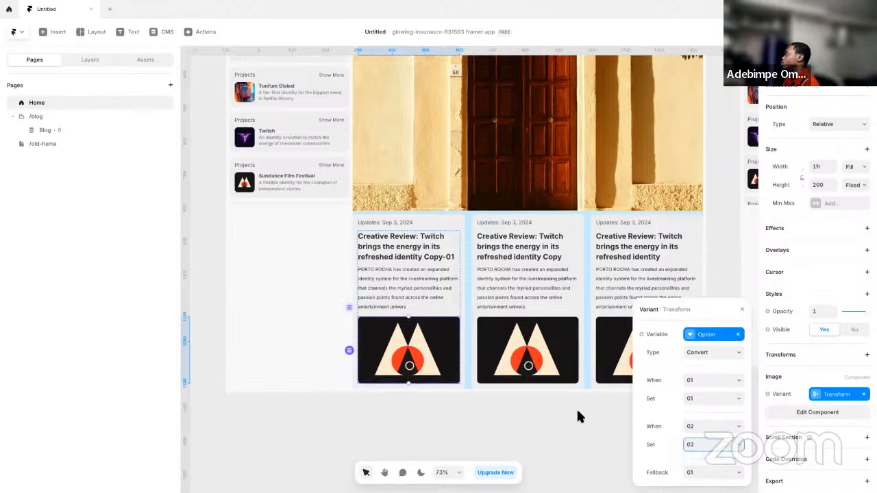
{"action": "left_click", "coordinate": [558, 410]}
- Preview the Home page and examine the images in the Masonry cards
{"action": "key", "text": "space"}
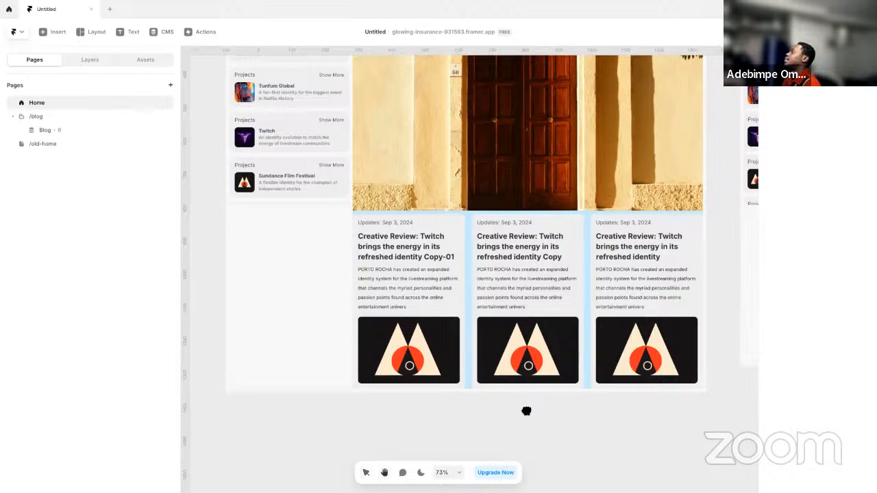
{"action": "left_click_drag", "start_coordinate": [526, 411], "coordinate": [575, 406]}
{"action": "left_click", "coordinate": [473, 346]}
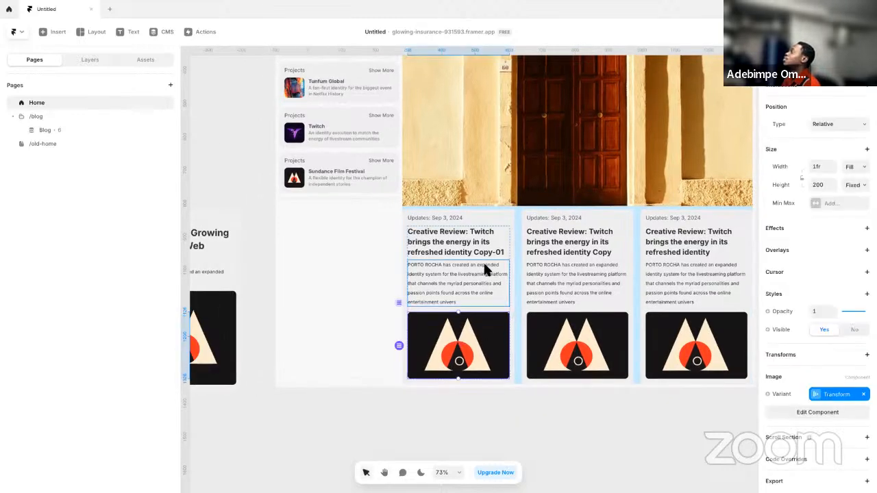
{"action": "left_click", "coordinate": [549, 381]}
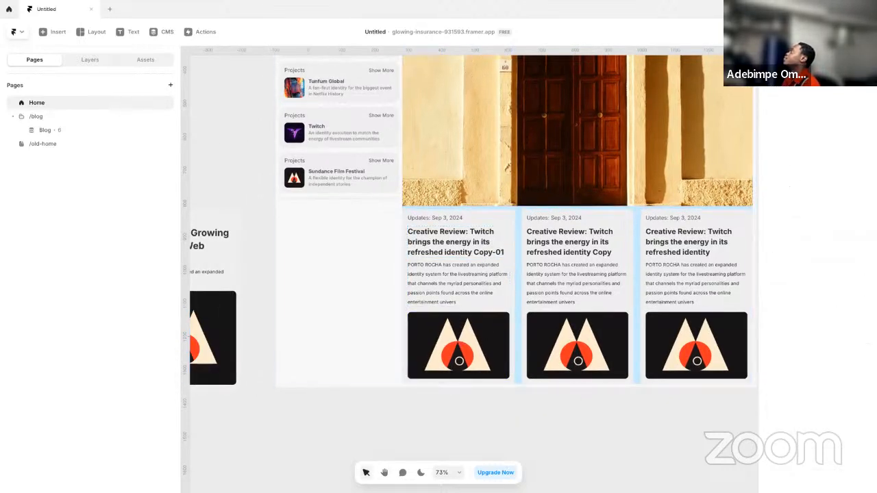
{"action": "key", "text": "ctrl+p"}
{"action": "scroll", "coordinate": [303, 301], "scroll_direction": "down", "scroll_amount": 5}
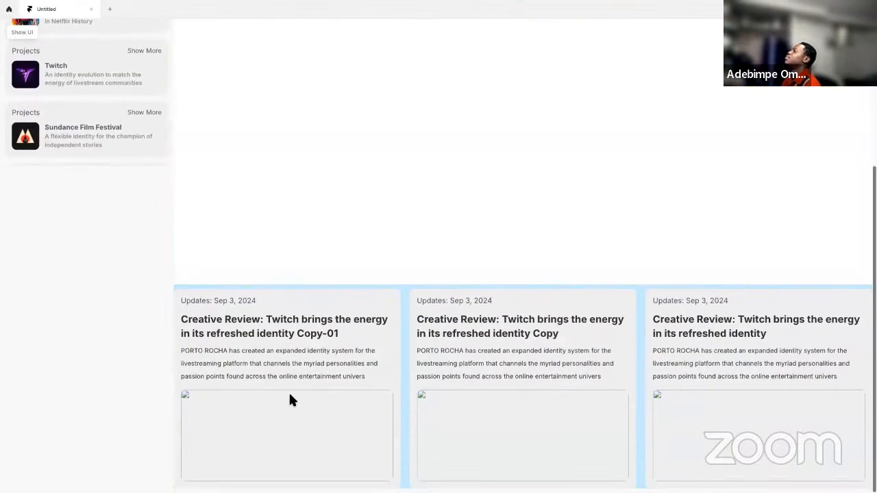
{"action": "key", "text": "Escape"}
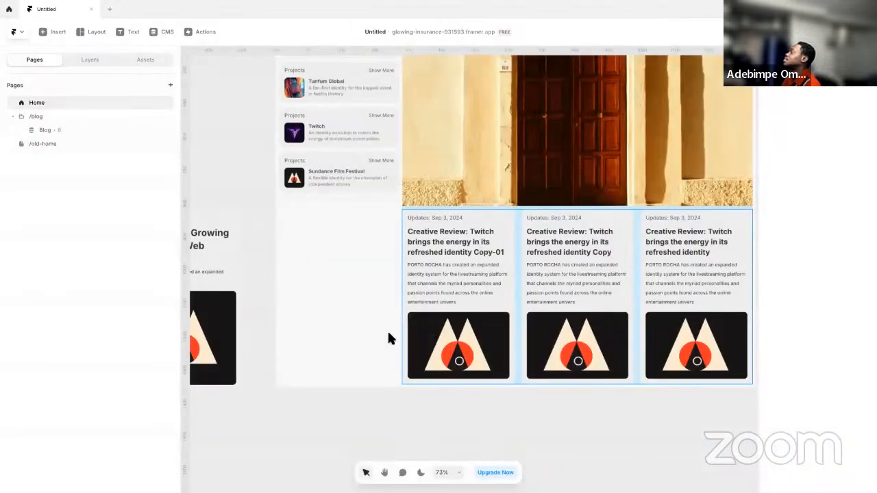
- Remove the 02 condition from the Image's variant transform and set its fallback to 02
{"action": "left_click", "coordinate": [500, 349]}
{"action": "left_click", "coordinate": [815, 395]}
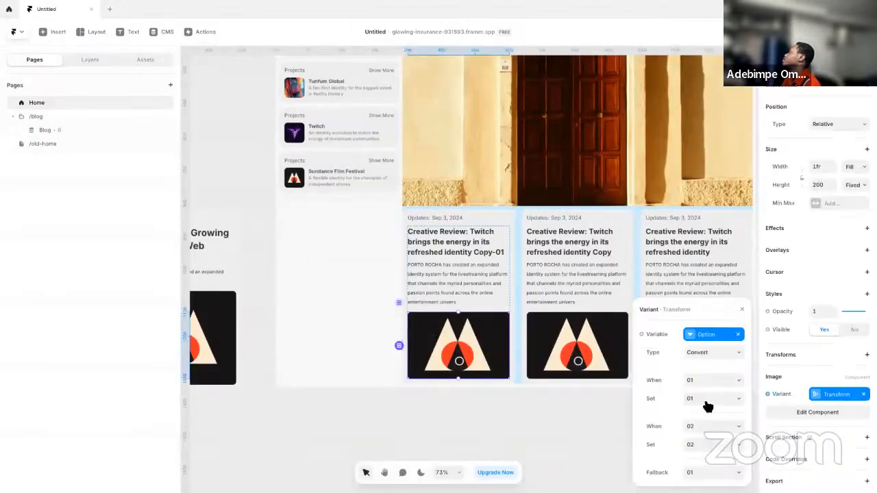
{"action": "right_click", "coordinate": [656, 425]}
{"action": "left_click", "coordinate": [675, 434]}
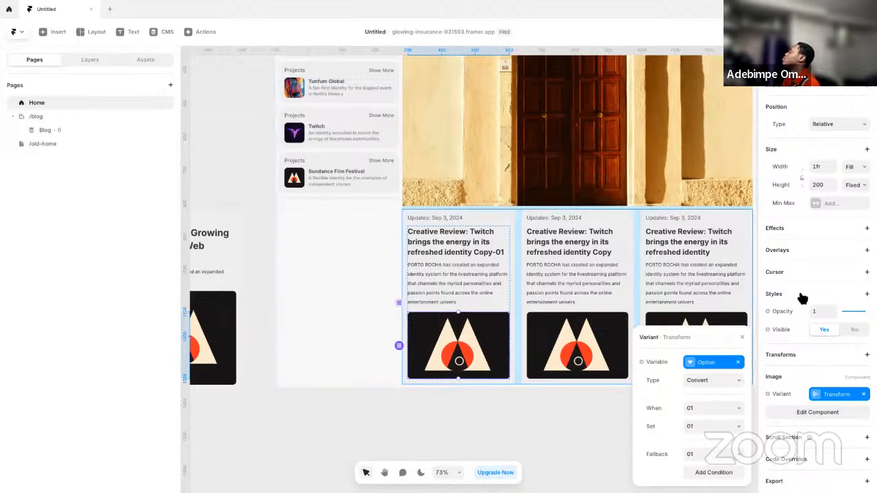
{"action": "left_click", "coordinate": [727, 457]}
{"action": "left_click", "coordinate": [729, 465]}
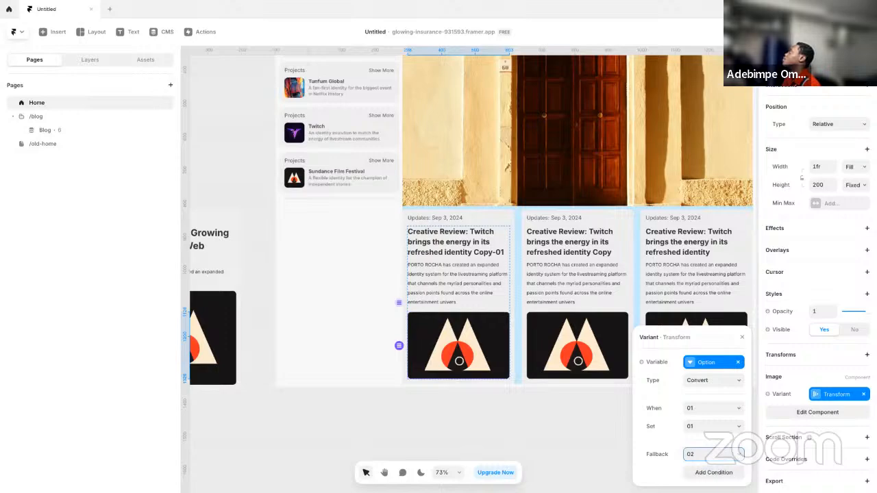
- Preview the page again to check the card images with the fallback variant
{"action": "key", "text": "ctrl+p"}
{"action": "scroll", "coordinate": [582, 191], "scroll_direction": "down", "scroll_amount": 10}
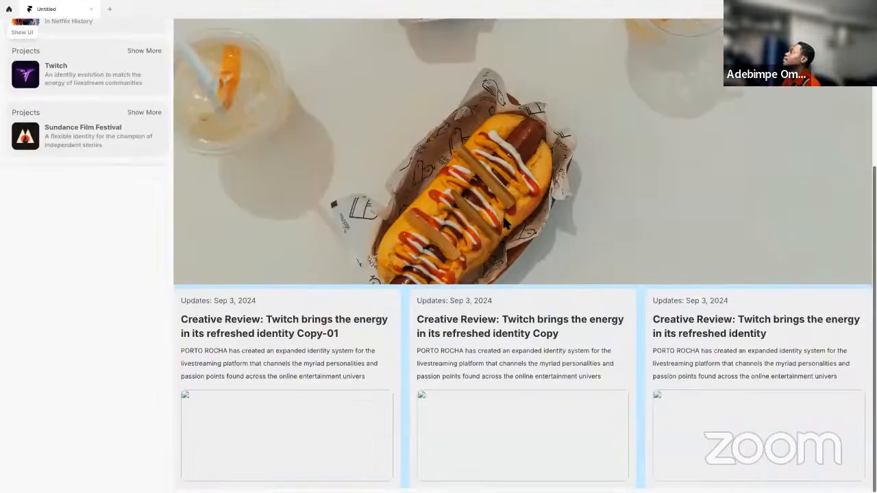
{"action": "scroll", "coordinate": [508, 218], "scroll_direction": "up", "scroll_amount": 5}
{"action": "scroll", "coordinate": [512, 225], "scroll_direction": "down", "scroll_amount": 5}
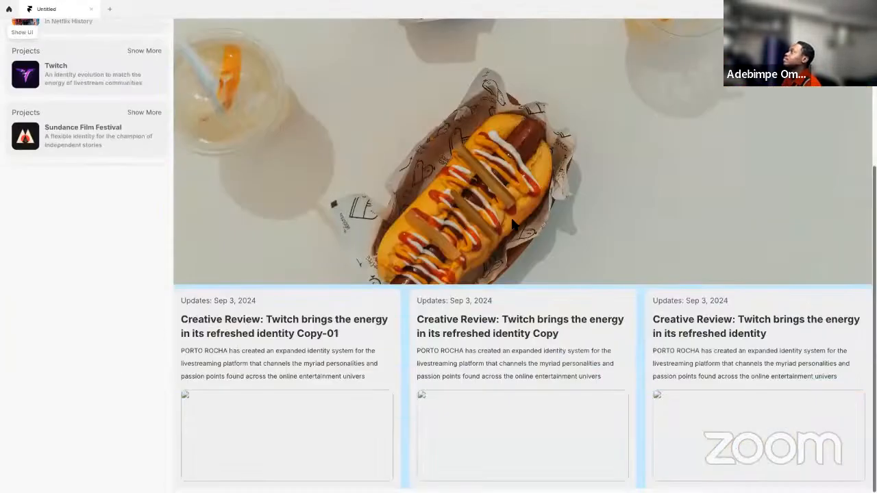
{"action": "key", "text": "Escape"}
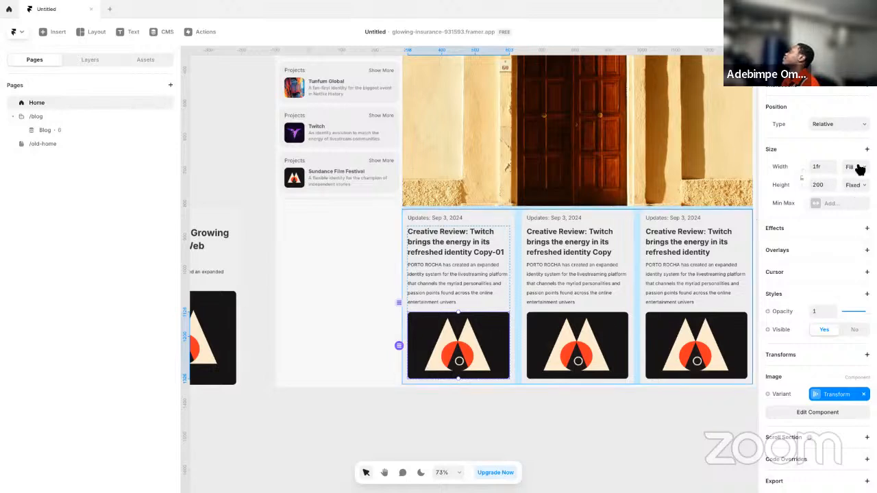
- Set the card Image's height to Fit and inspect variant 02's sizing in the Image component
{"action": "left_click", "coordinate": [854, 186]}
{"action": "left_click", "coordinate": [851, 215]}
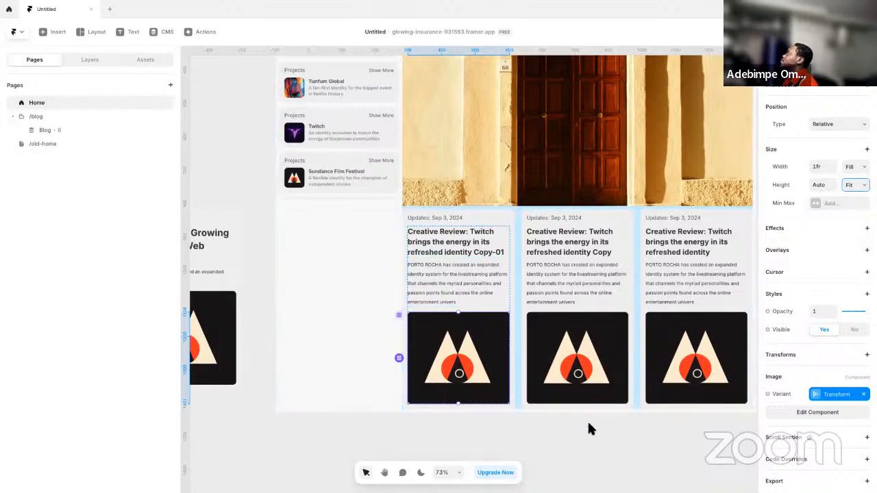
{"action": "double_click", "coordinate": [490, 390]}
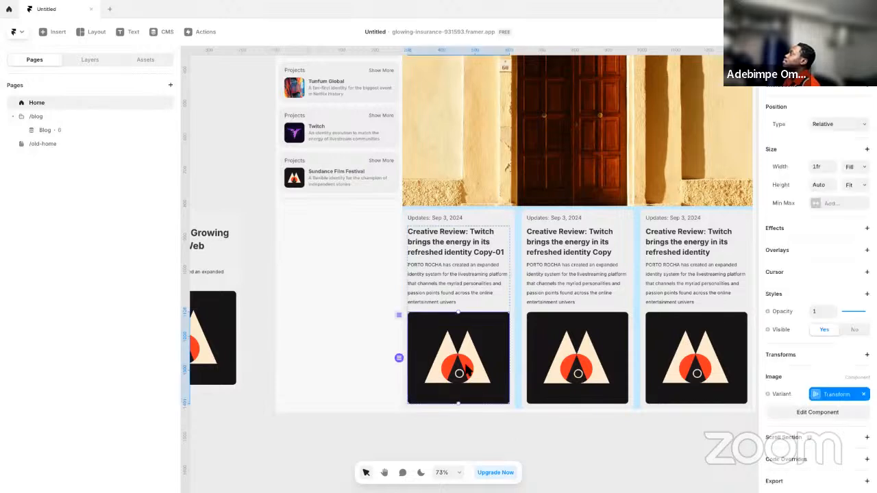
{"action": "left_click", "coordinate": [444, 212]}
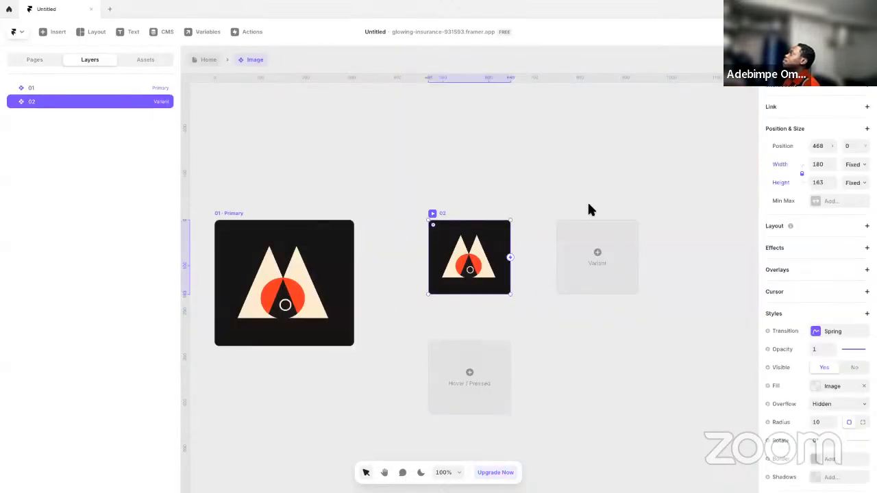
{"action": "left_click", "coordinate": [862, 189]}
{"action": "left_click", "coordinate": [845, 184]}
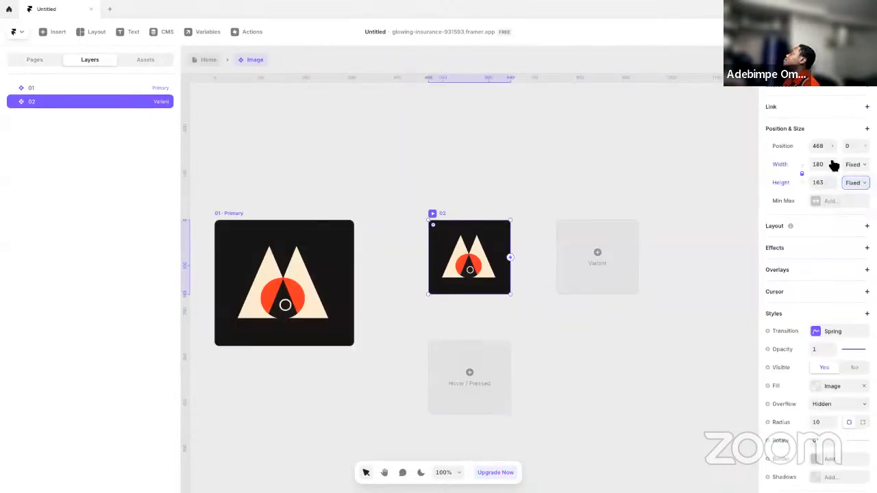
{"action": "left_click", "coordinate": [210, 61]}
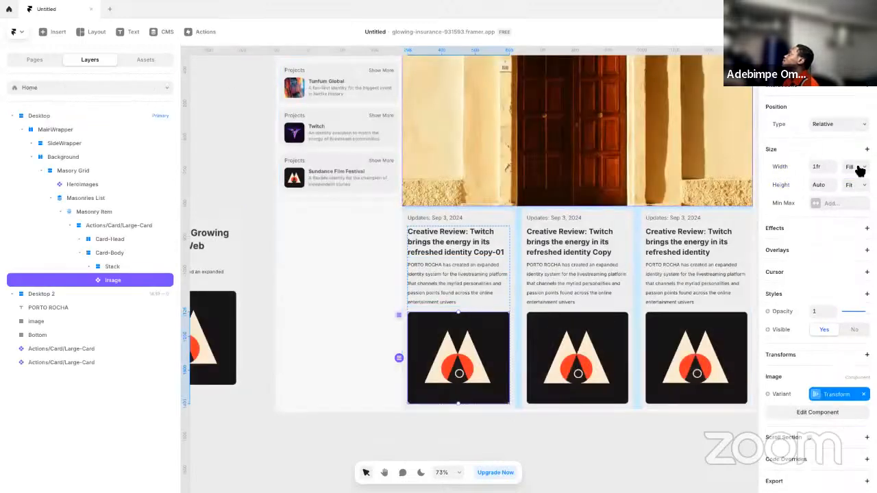
- Try a Fit width on the card Image, compare the cards, and set the width back to Fill
{"action": "left_click", "coordinate": [860, 171]}
{"action": "left_click", "coordinate": [845, 175]}
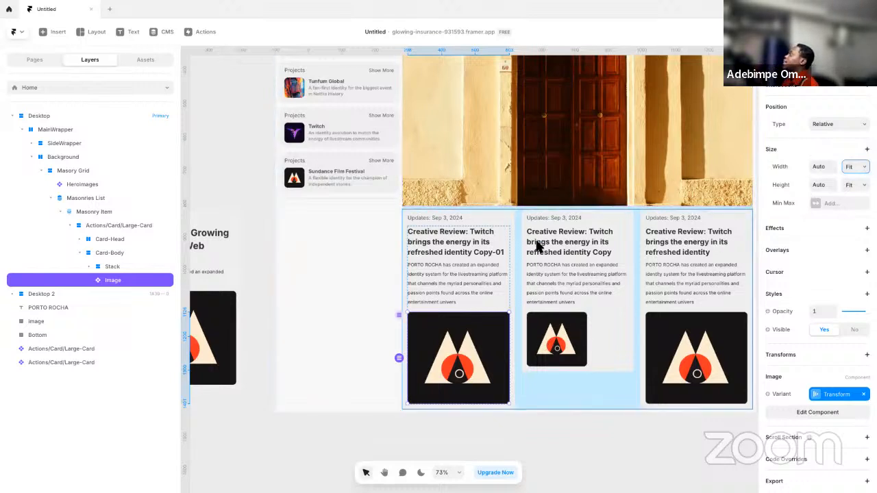
{"action": "left_click", "coordinate": [556, 326]}
{"action": "left_click", "coordinate": [434, 337]}
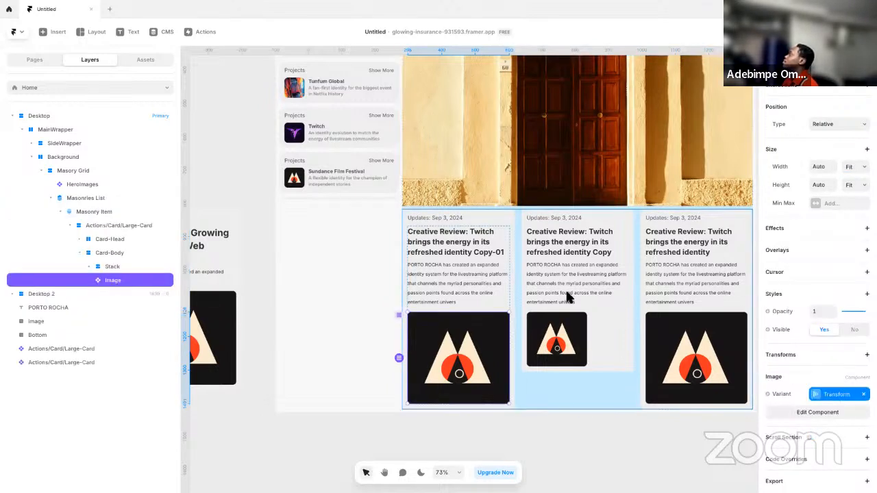
{"action": "left_click", "coordinate": [850, 167]}
{"action": "left_click", "coordinate": [847, 157]}
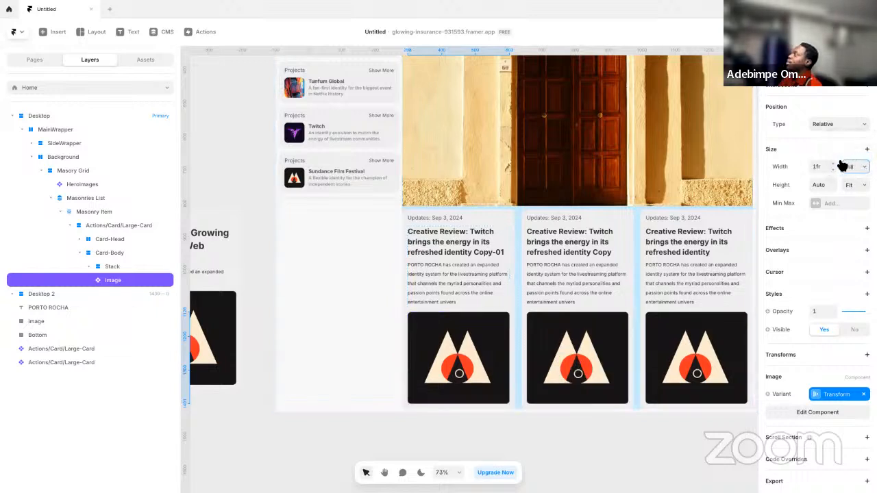
- Undo the card Image's Fill width and unlock the aspect ratio of variants 02 and 01 in the Image component
{"action": "key", "text": "ctrl+z"}
{"action": "left_click", "coordinate": [466, 360]}
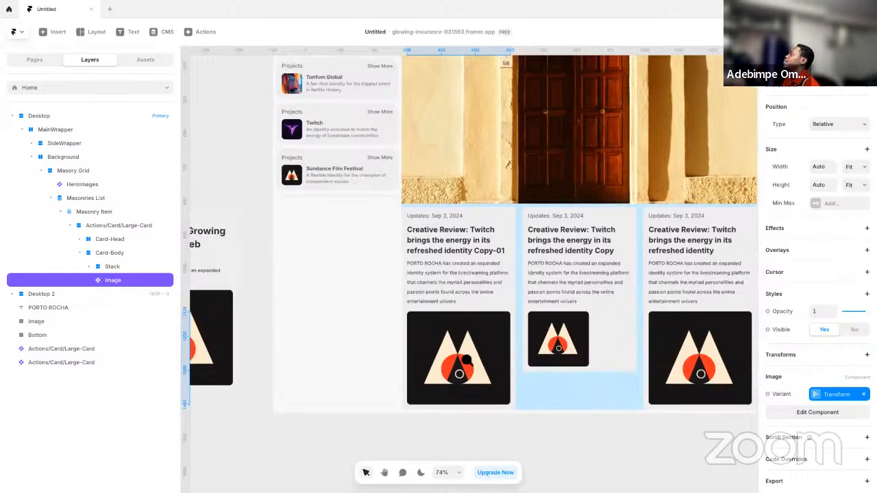
{"action": "double_click", "coordinate": [473, 357]}
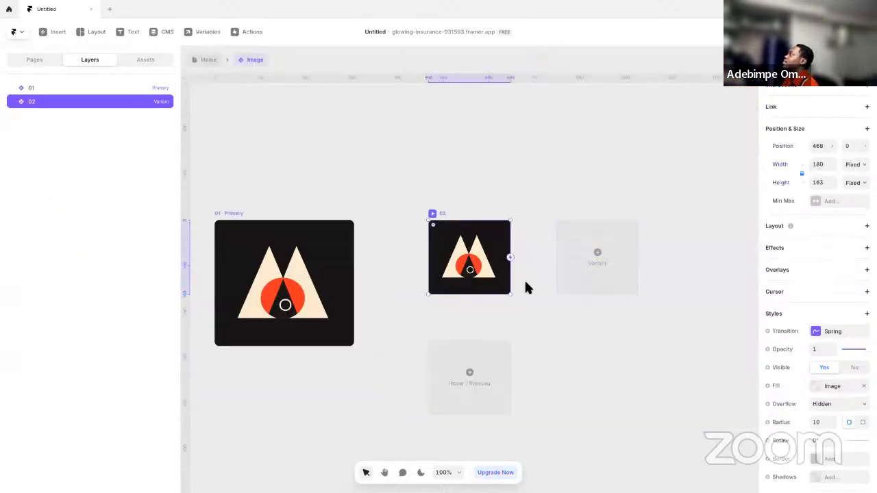
{"action": "left_click", "coordinate": [802, 174]}
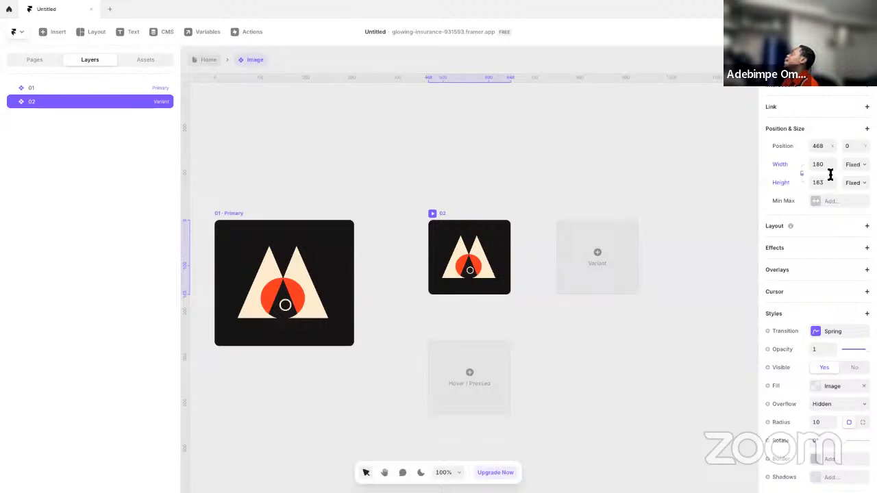
{"action": "left_click", "coordinate": [247, 222]}
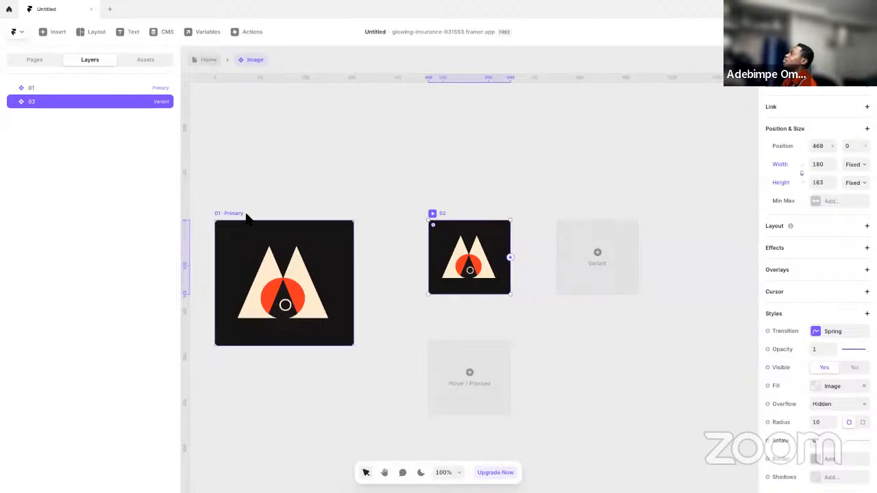
{"action": "left_click", "coordinate": [800, 174]}
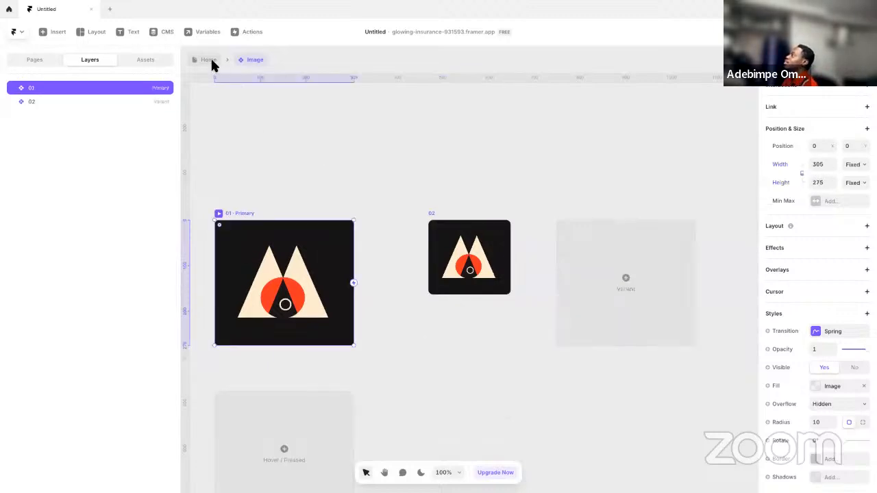
{"action": "left_click", "coordinate": [208, 59]}
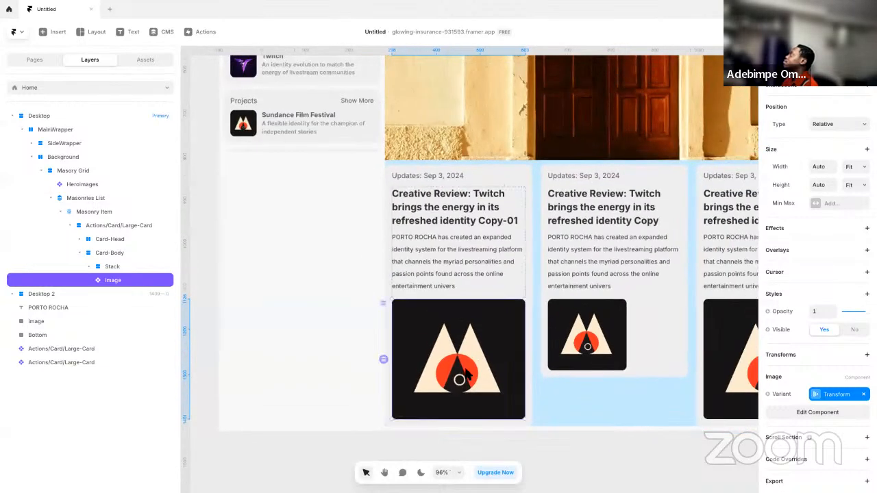
- Set the card Image's width to Fill on the Home page and compare the three cards
{"action": "left_click", "coordinate": [856, 166]}
{"action": "left_click", "coordinate": [849, 166]}
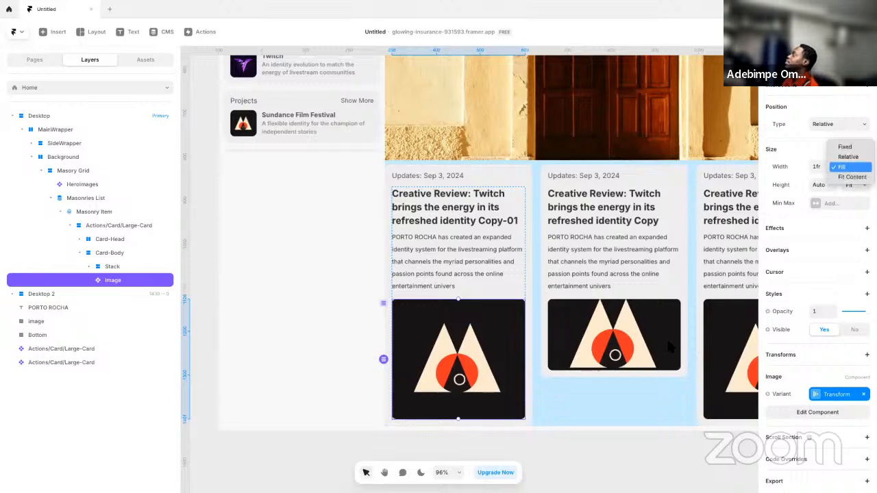
{"action": "scroll", "coordinate": [561, 401], "scroll_direction": "right", "scroll_amount": 3}
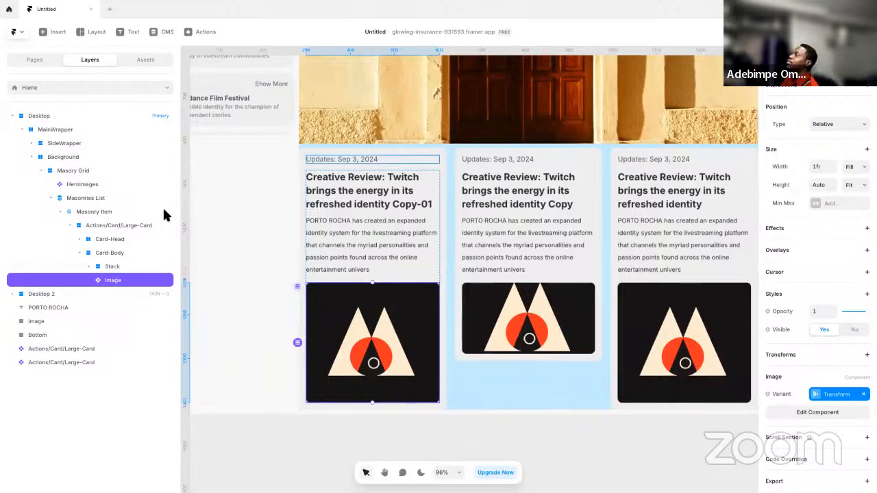
- Duplicate the large card twice inside the Masonry Item to extend each column of the Masonries List
{"action": "left_click", "coordinate": [75, 228]}
{"action": "left_click", "coordinate": [114, 225]}
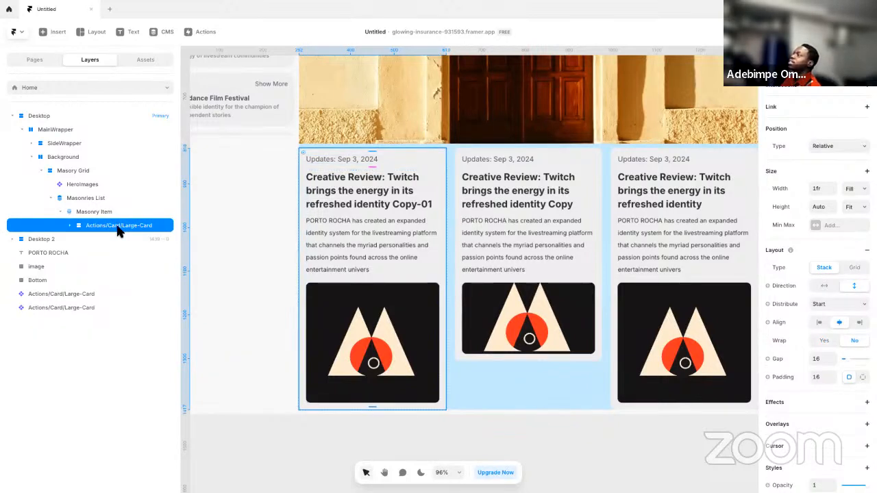
{"action": "key", "text": "ctrl+d"}
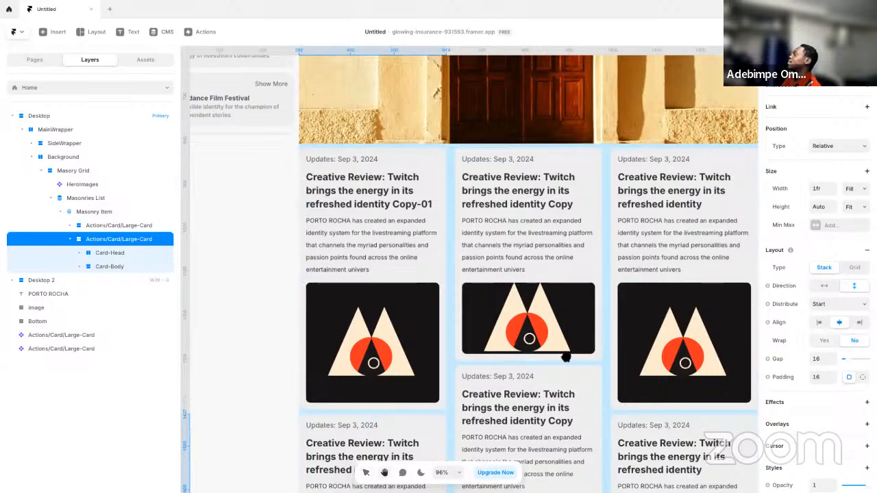
{"action": "scroll", "coordinate": [480, 274], "scroll_direction": "down", "scroll_amount": 3}
{"action": "scroll", "coordinate": [477, 274], "scroll_direction": "down", "scroll_amount": 5}
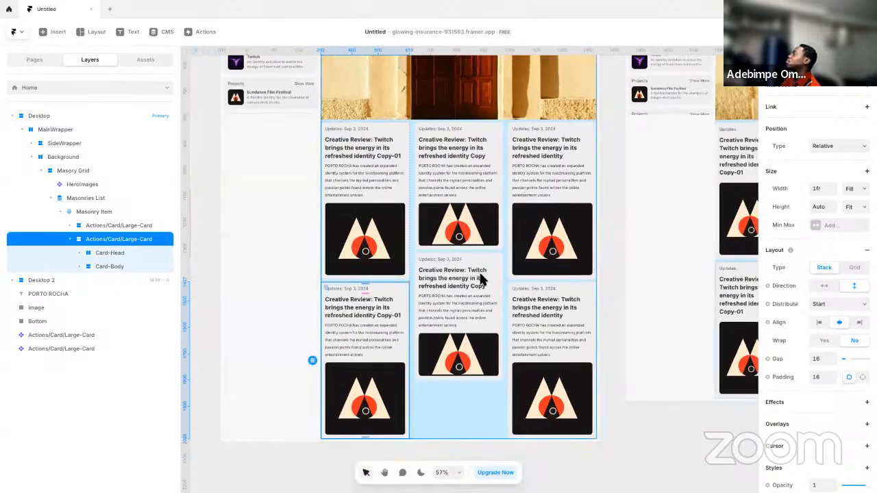
{"action": "key", "text": "ctrl+d"}
{"action": "left_click", "coordinate": [627, 247]}
{"action": "left_click", "coordinate": [601, 244]}
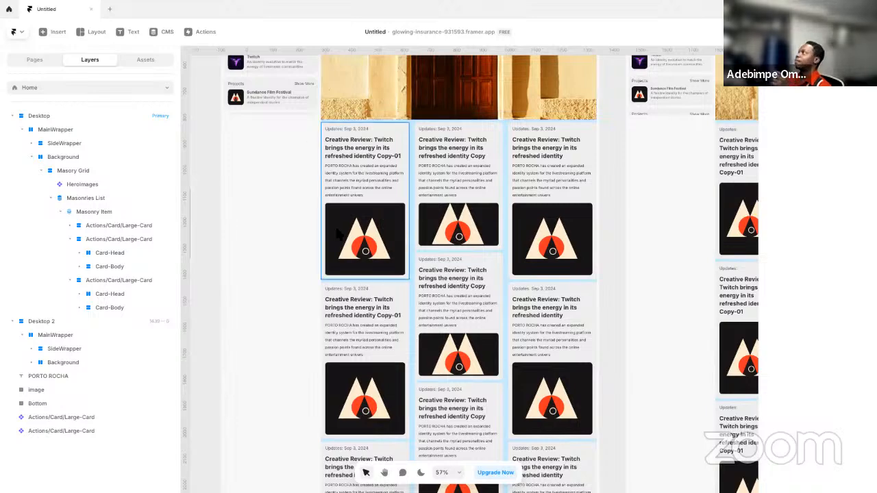
- Select the Blogs List in the Desktop frame's SideWrapper
{"action": "left_click_drag", "start_coordinate": [215, 199], "coordinate": [258, 391]}
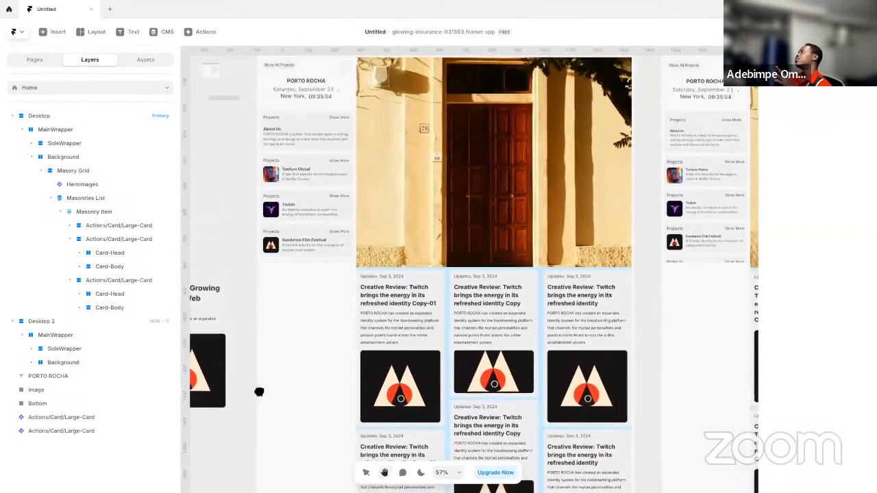
{"action": "left_click", "coordinate": [302, 255]}
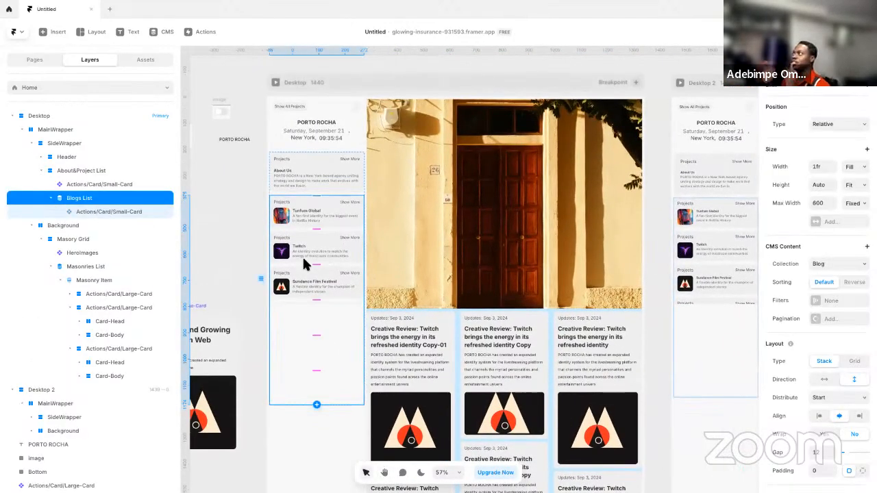